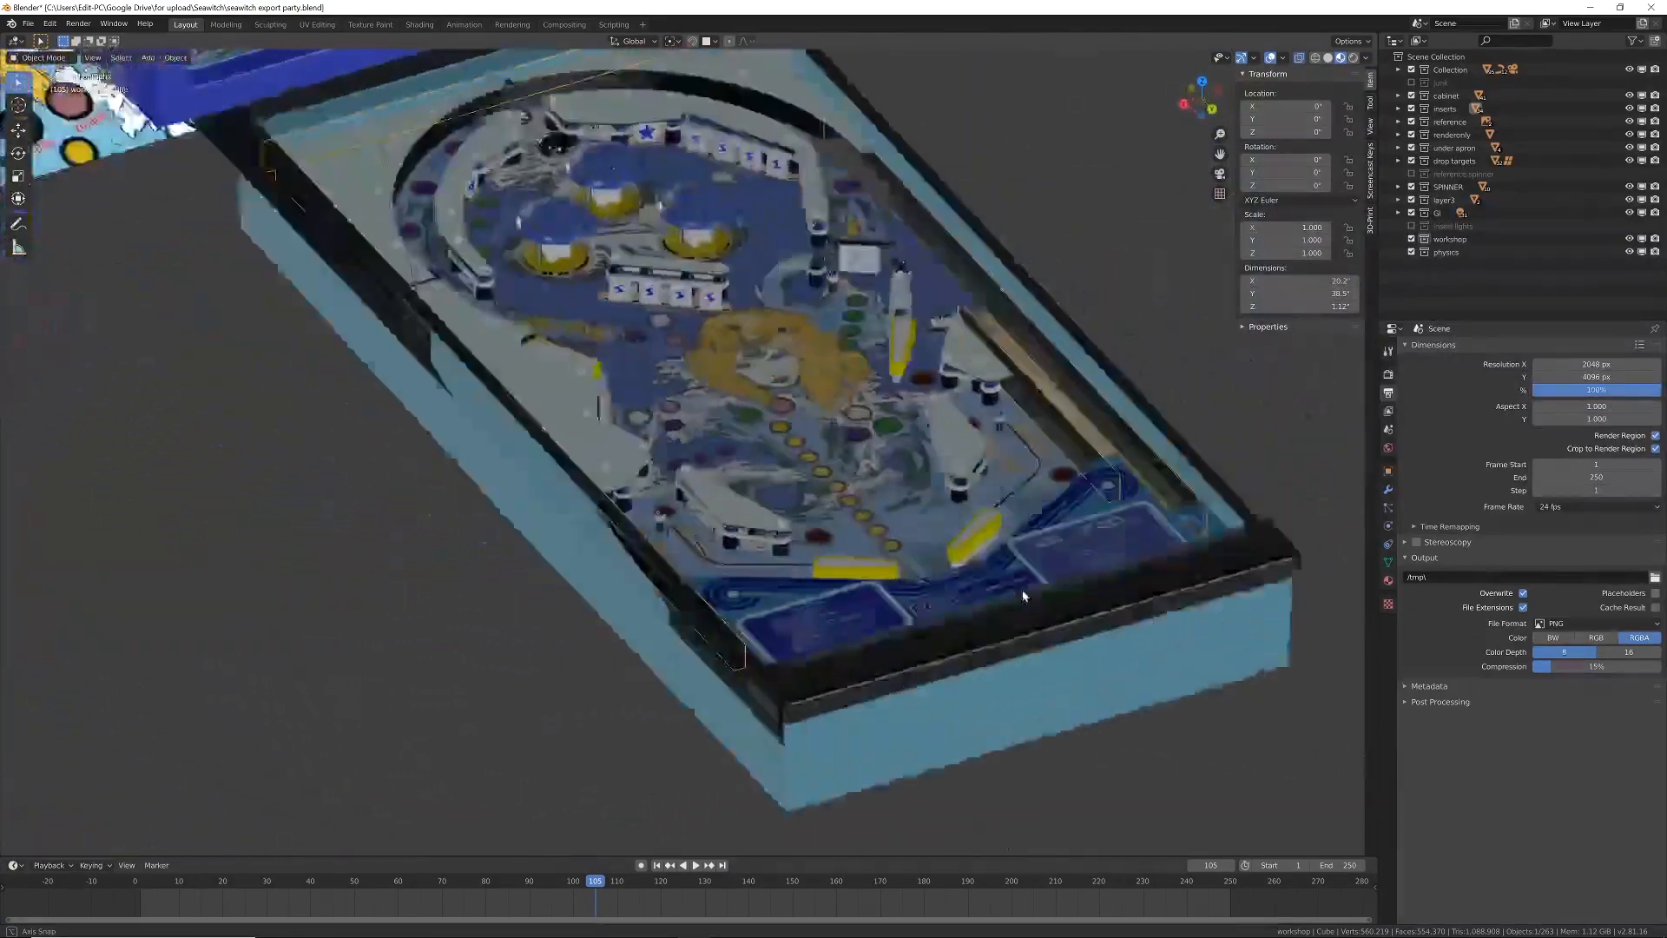
# Step: Duplicate the playfield's outer wall frame in place, move the copy to the workshop collection, and disable the physics collection
pyautogui.hotkey('shift', 'd')
pyautogui.rightClick(1083, 434)
pyautogui.press('m')
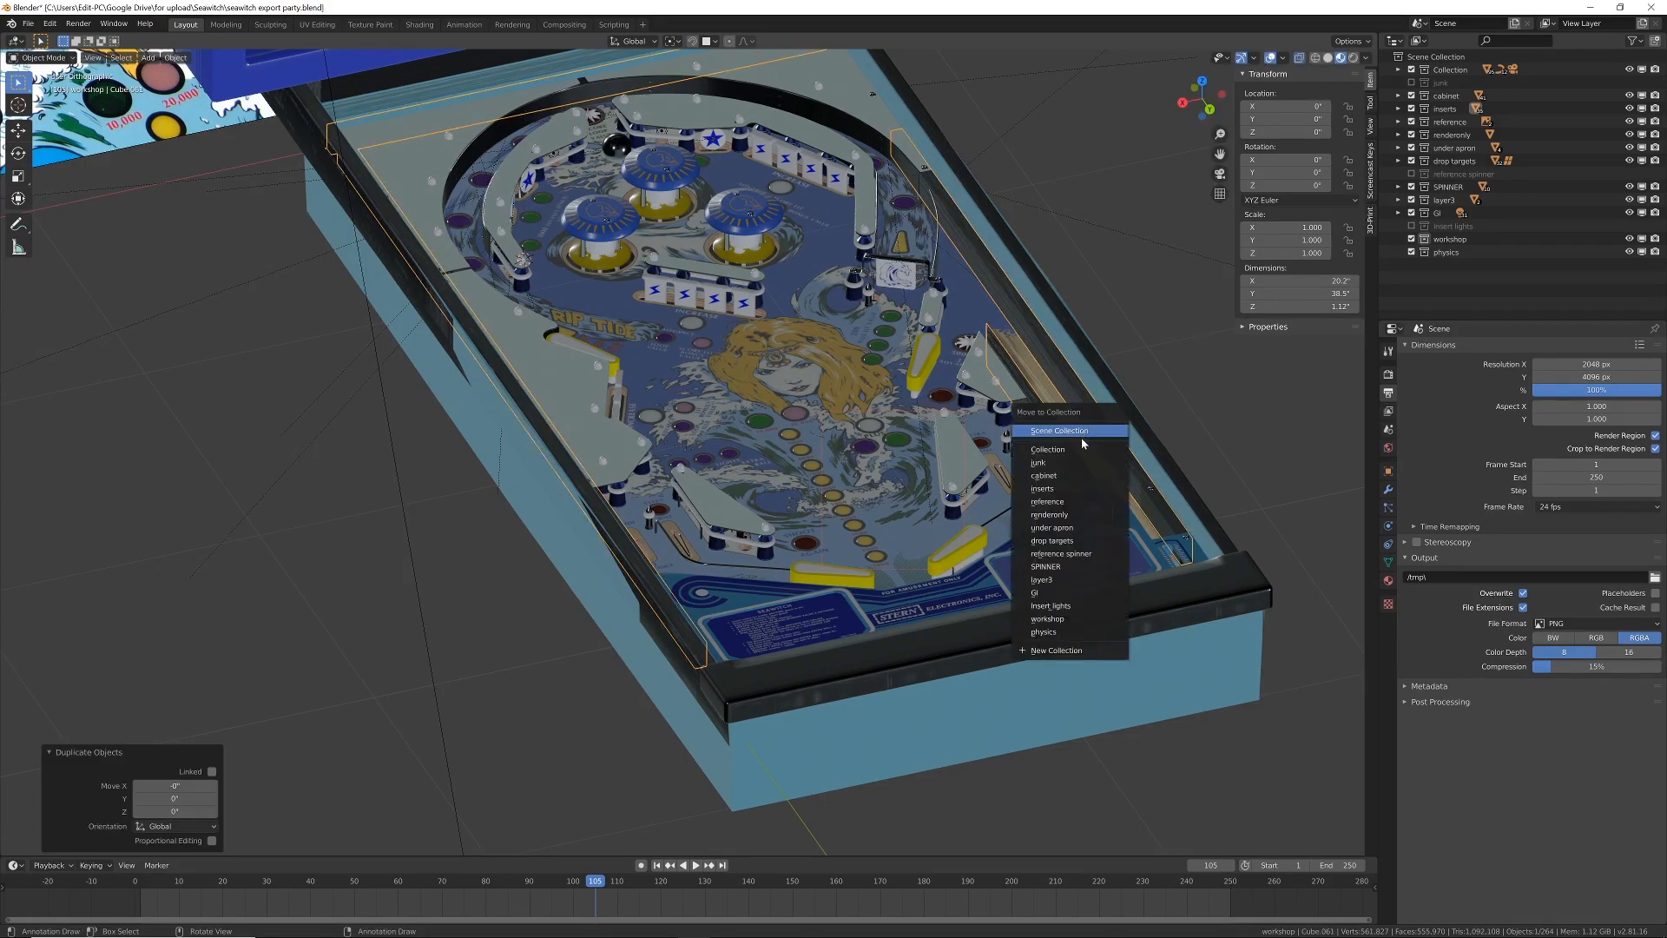
pyautogui.click(1062, 620)
pyautogui.click(1410, 264)
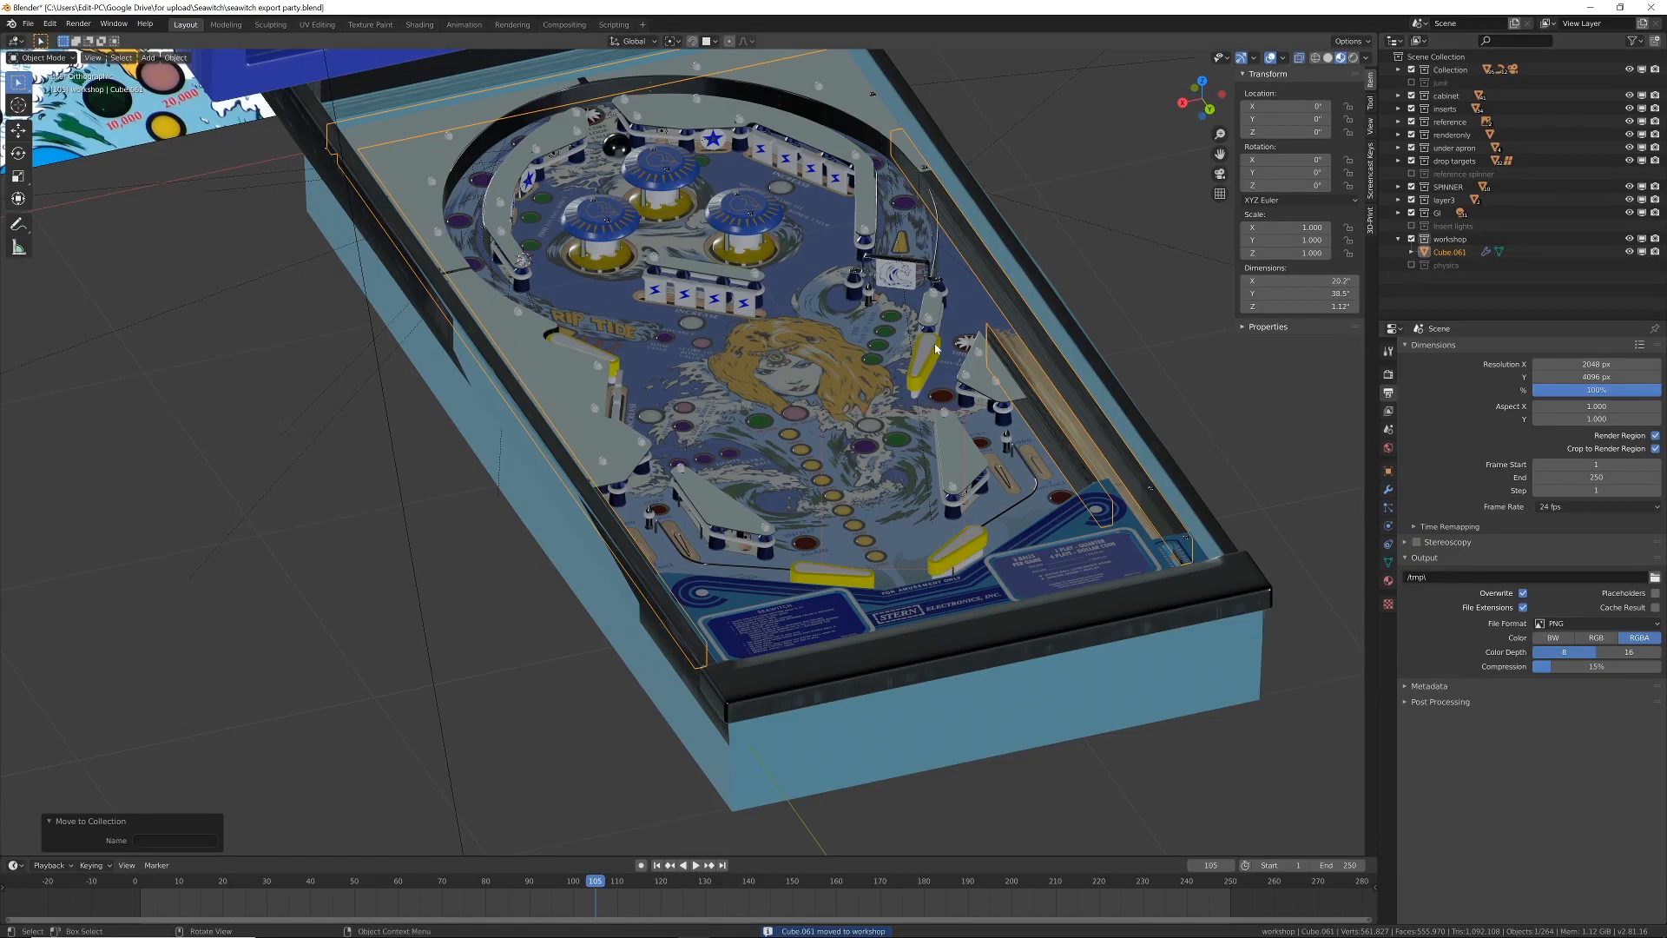
# Step: Select the curved metal ball guide rails around the upper playfield, including the inner rail near the drop targets
pyautogui.moveTo(887, 361); pyautogui.dragTo(870, 612, button='middle')
pyautogui.keyDown('shift'); pyautogui.moveTo(956, 671); pyautogui.dragTo(855, 499, button='middle'); pyautogui.keyUp('shift')
pyautogui.scroll(5, 809, 510)
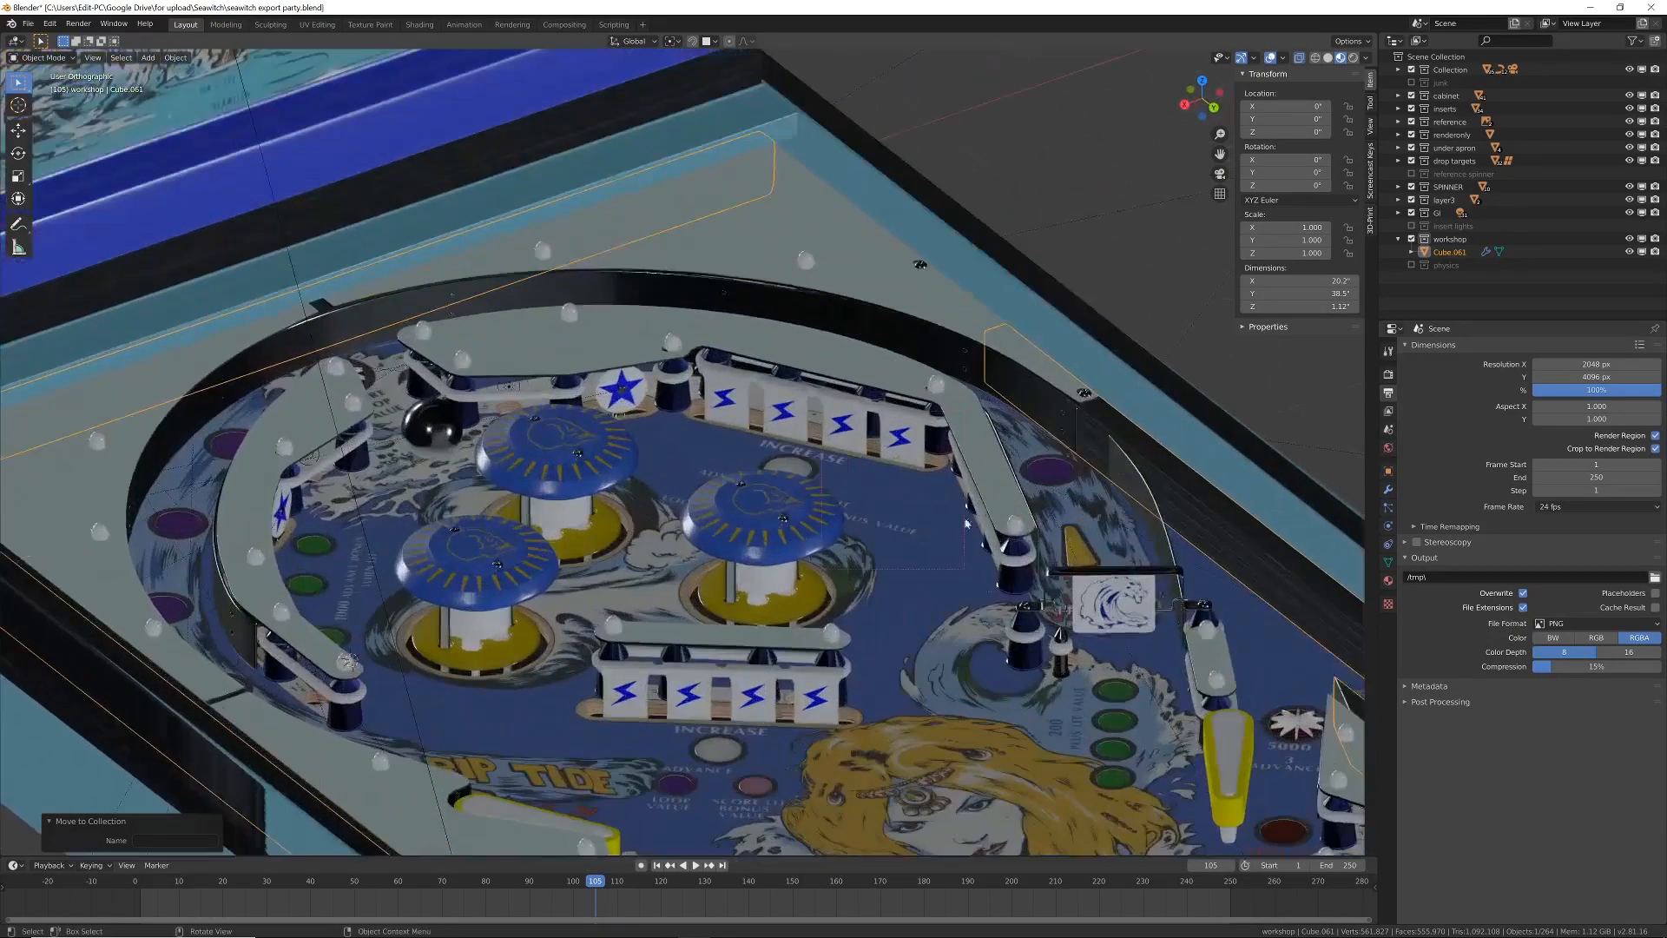
pyautogui.click(799, 498)
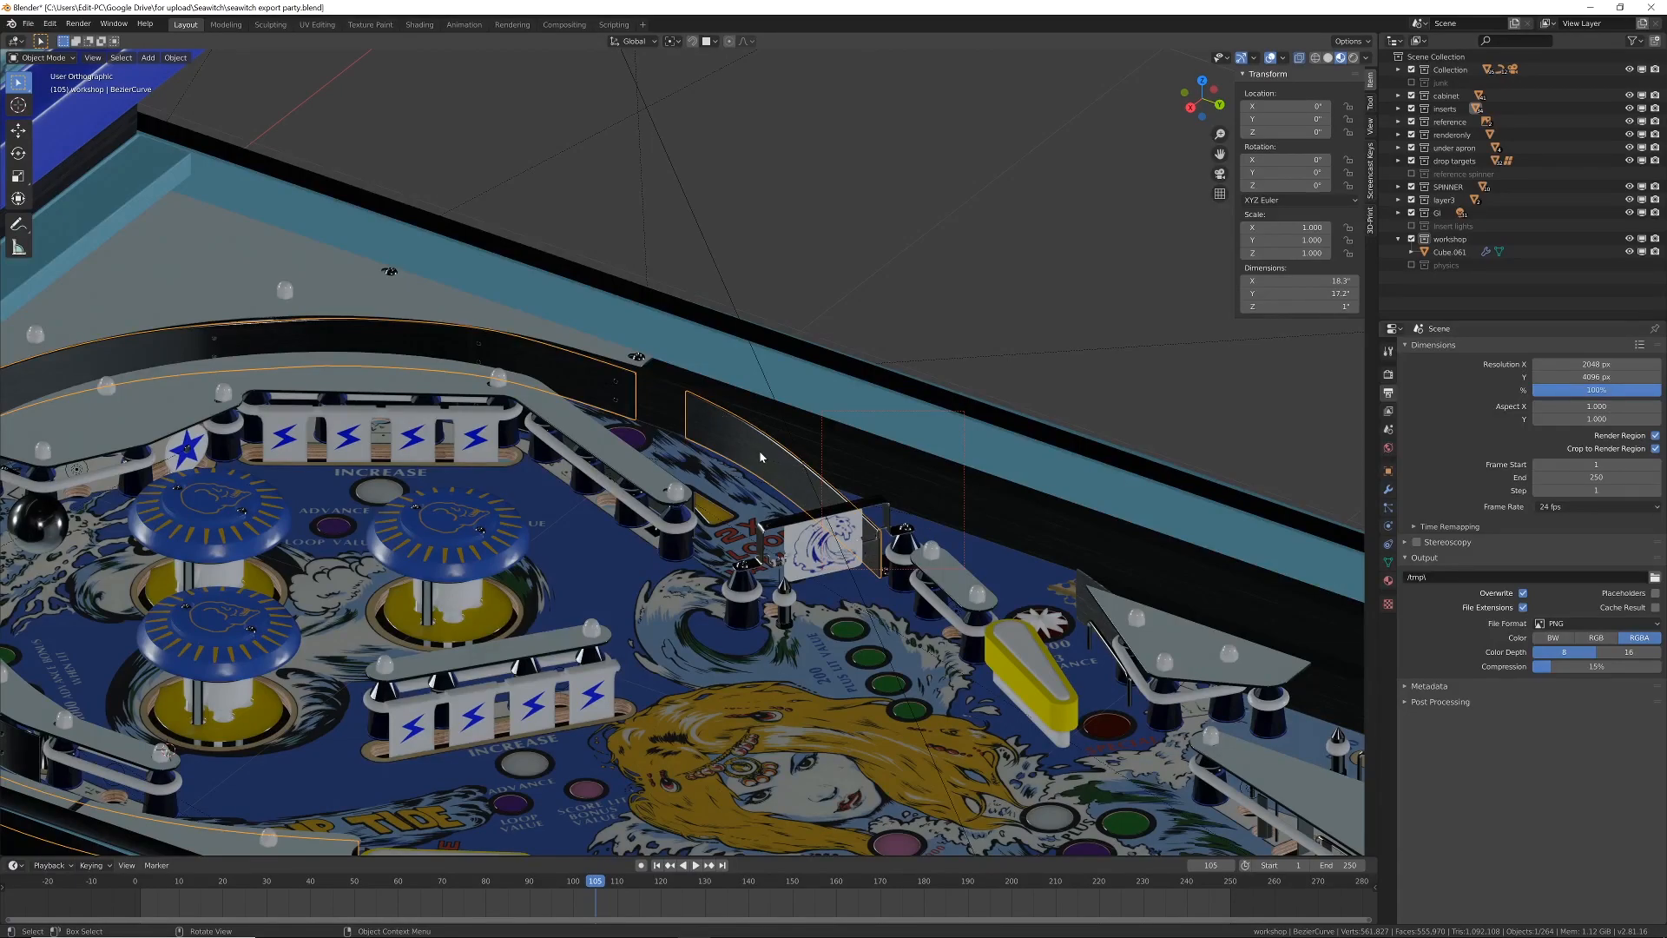
pyautogui.moveTo(974, 569); pyautogui.dragTo(855, 589, button='middle')
pyautogui.keyDown('shift'); pyautogui.moveTo(1159, 679); pyautogui.dragTo(753, 649, button='middle'); pyautogui.keyUp('shift')
pyautogui.click(1092, 582)
pyautogui.scroll(-2, 1108, 563)
pyautogui.keyDown('shift'); pyautogui.moveTo(731, 562); pyautogui.dragTo(1358, 535, button='middle'); pyautogui.keyUp('shift')
pyautogui.keyDown('shift'); pyautogui.moveTo(199, 499); pyautogui.dragTo(716, 607, button='middle'); pyautogui.keyUp('shift')
pyautogui.keyDown('shift'); pyautogui.click(773, 580); pyautogui.keyUp('shift')
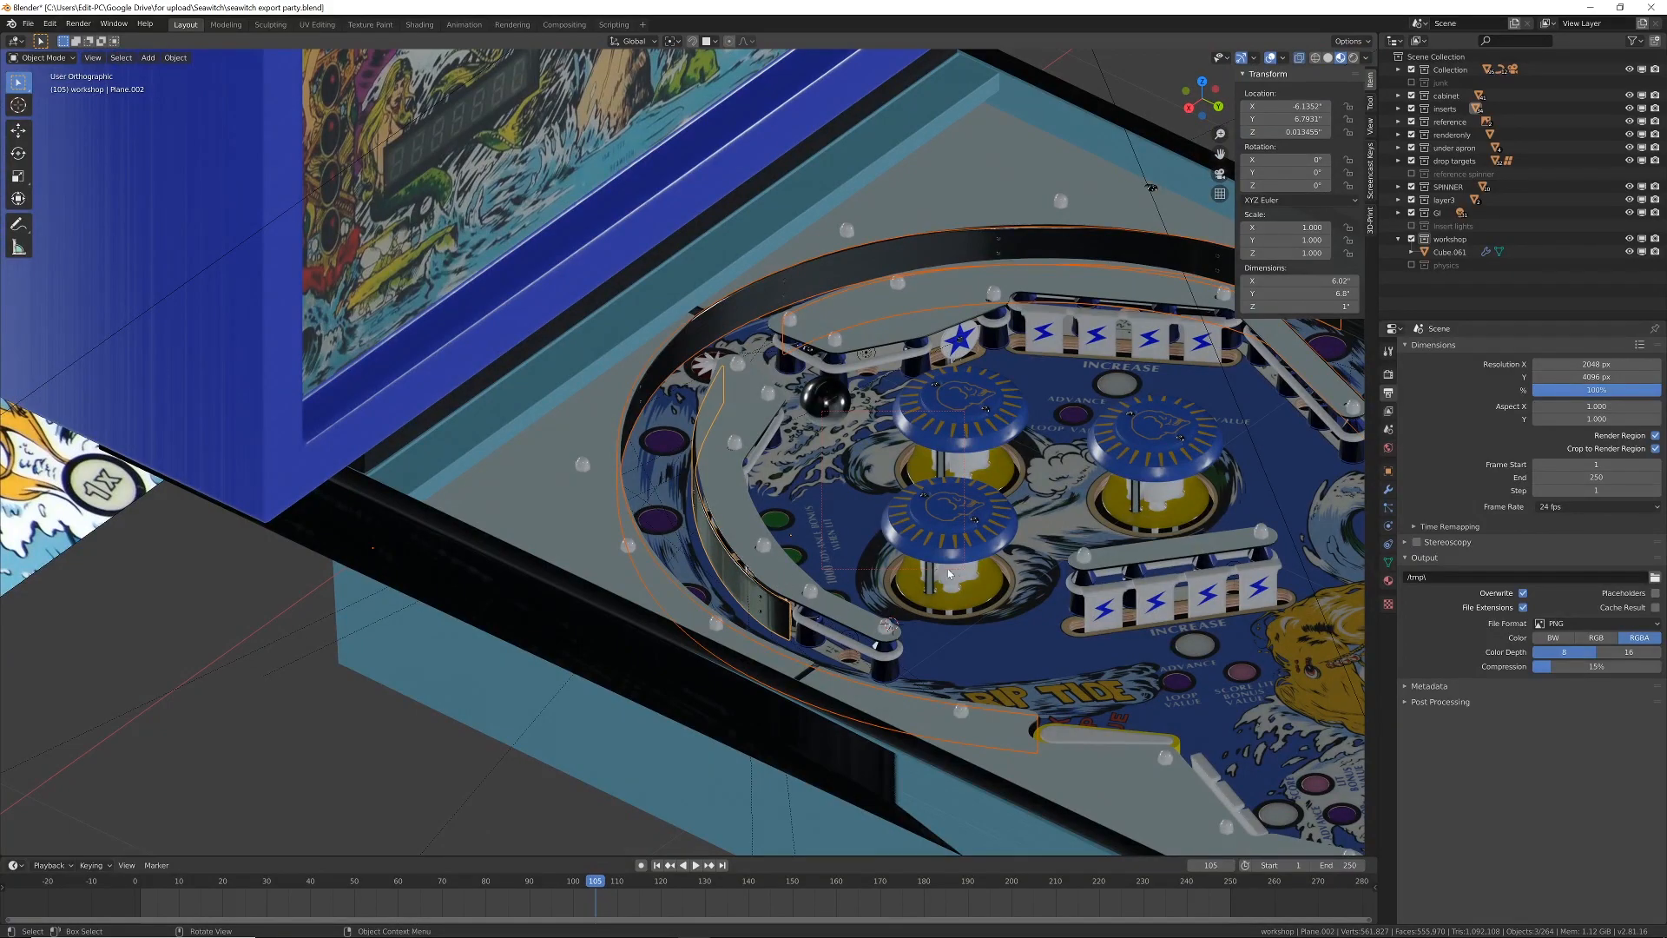
# Step: Add the blue apron and the wire ball guides of the lower playfield to the selection
pyautogui.scroll(-1, 989, 587)
pyautogui.keyDown('shift'); pyautogui.moveTo(1161, 588); pyautogui.dragTo(823, 579, button='middle'); pyautogui.keyUp('shift')
pyautogui.scroll(4, 823, 579)
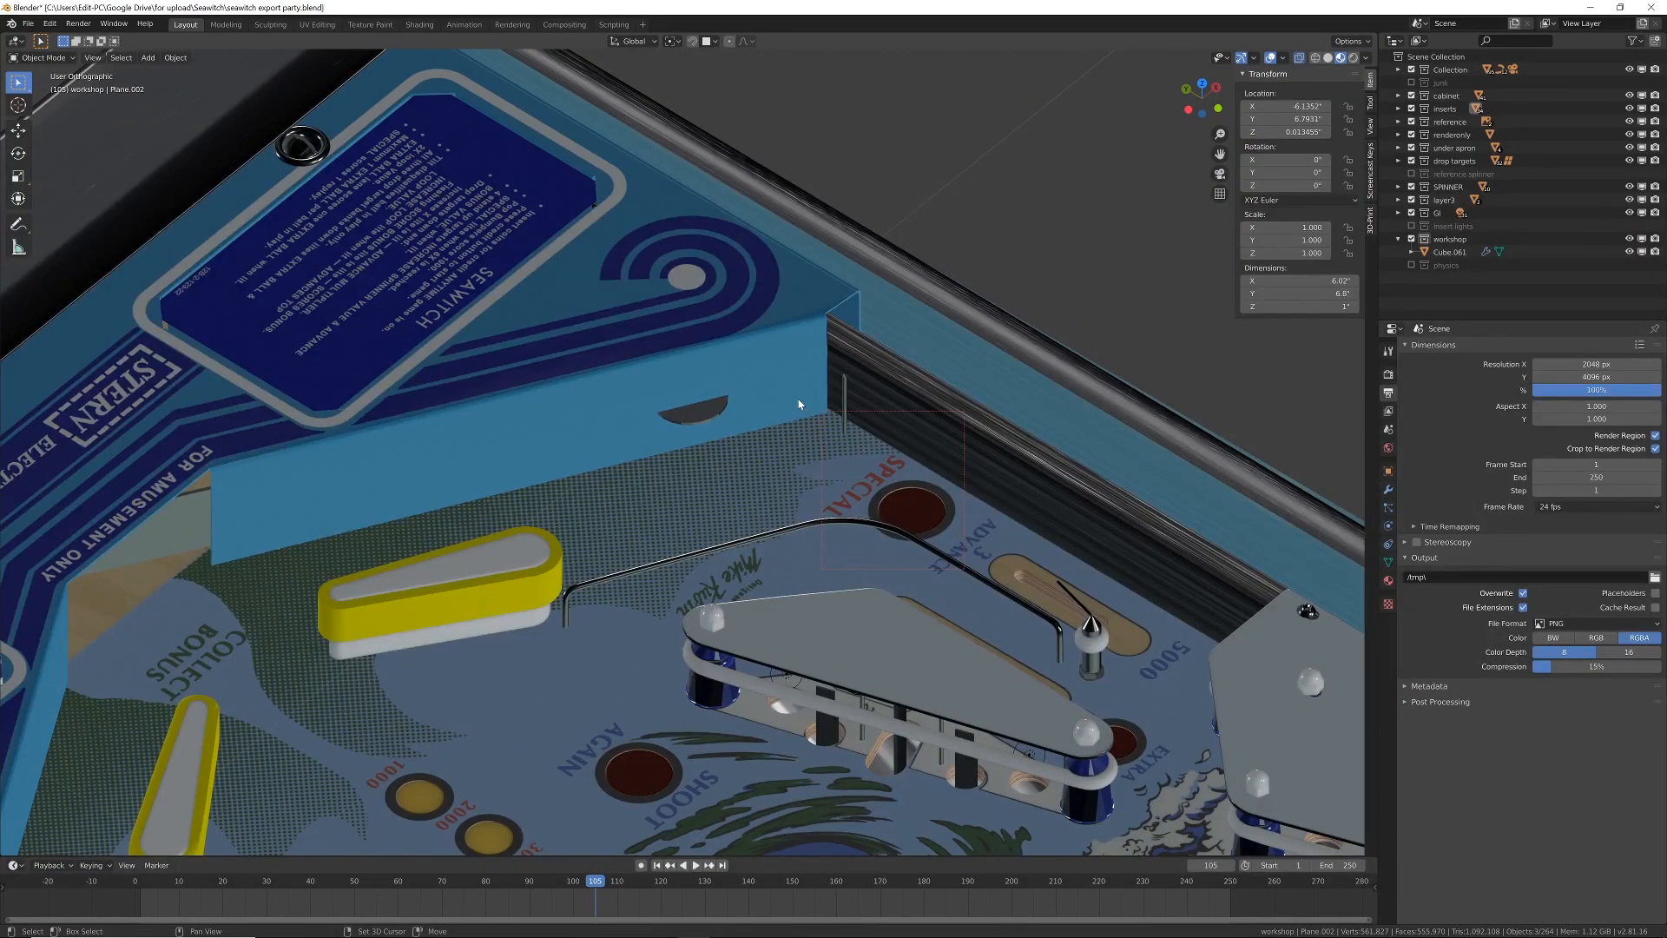
pyautogui.click(768, 392)
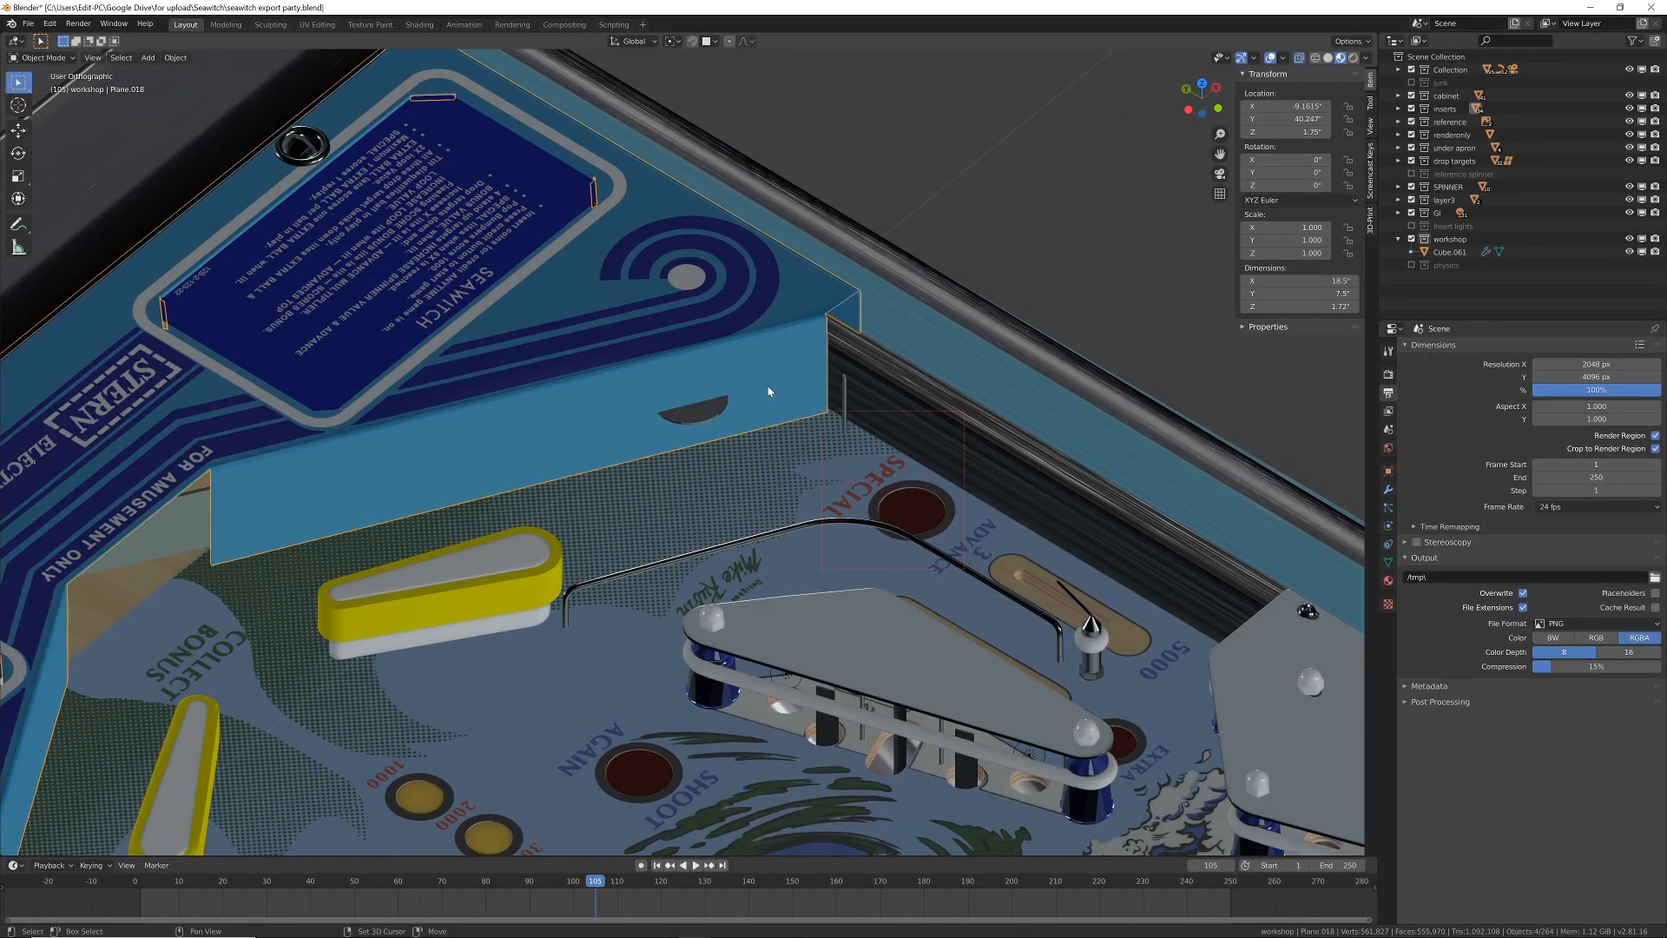
pyautogui.click(843, 392)
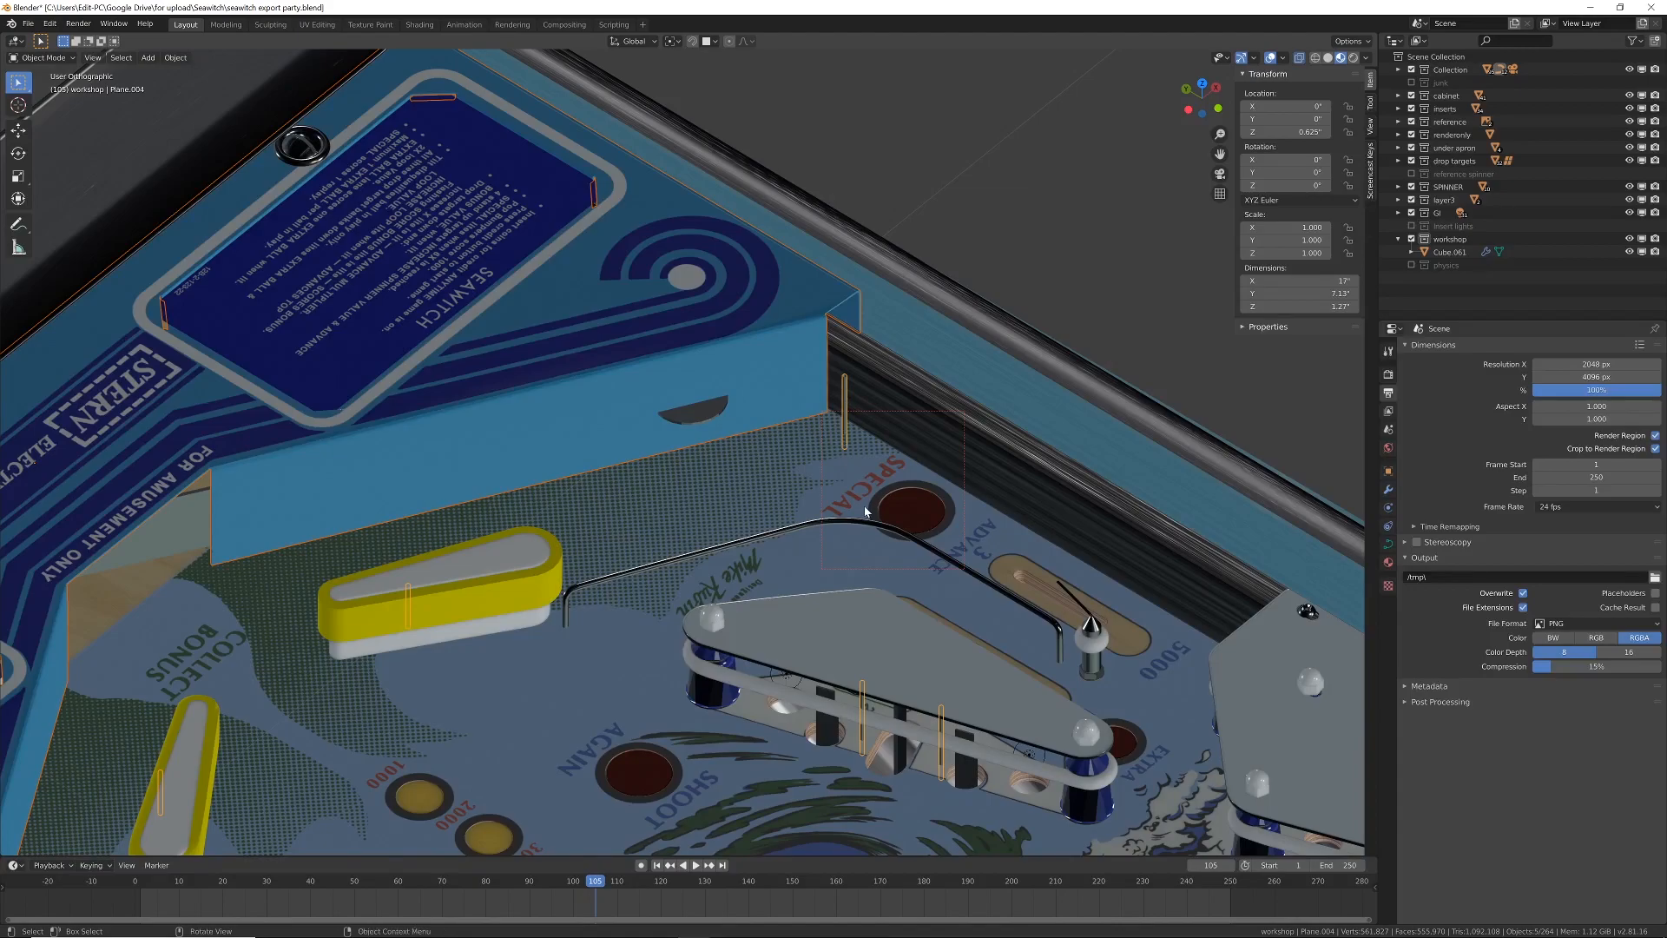
pyautogui.scroll(-2, 863, 505)
pyautogui.keyDown('shift'); pyautogui.moveTo(816, 651); pyautogui.dragTo(1120, 486, button='middle'); pyautogui.keyUp('shift')
pyautogui.keyDown('shift'); pyautogui.click(950, 316); pyautogui.keyUp('shift')
pyautogui.scroll(3, 1136, 487)
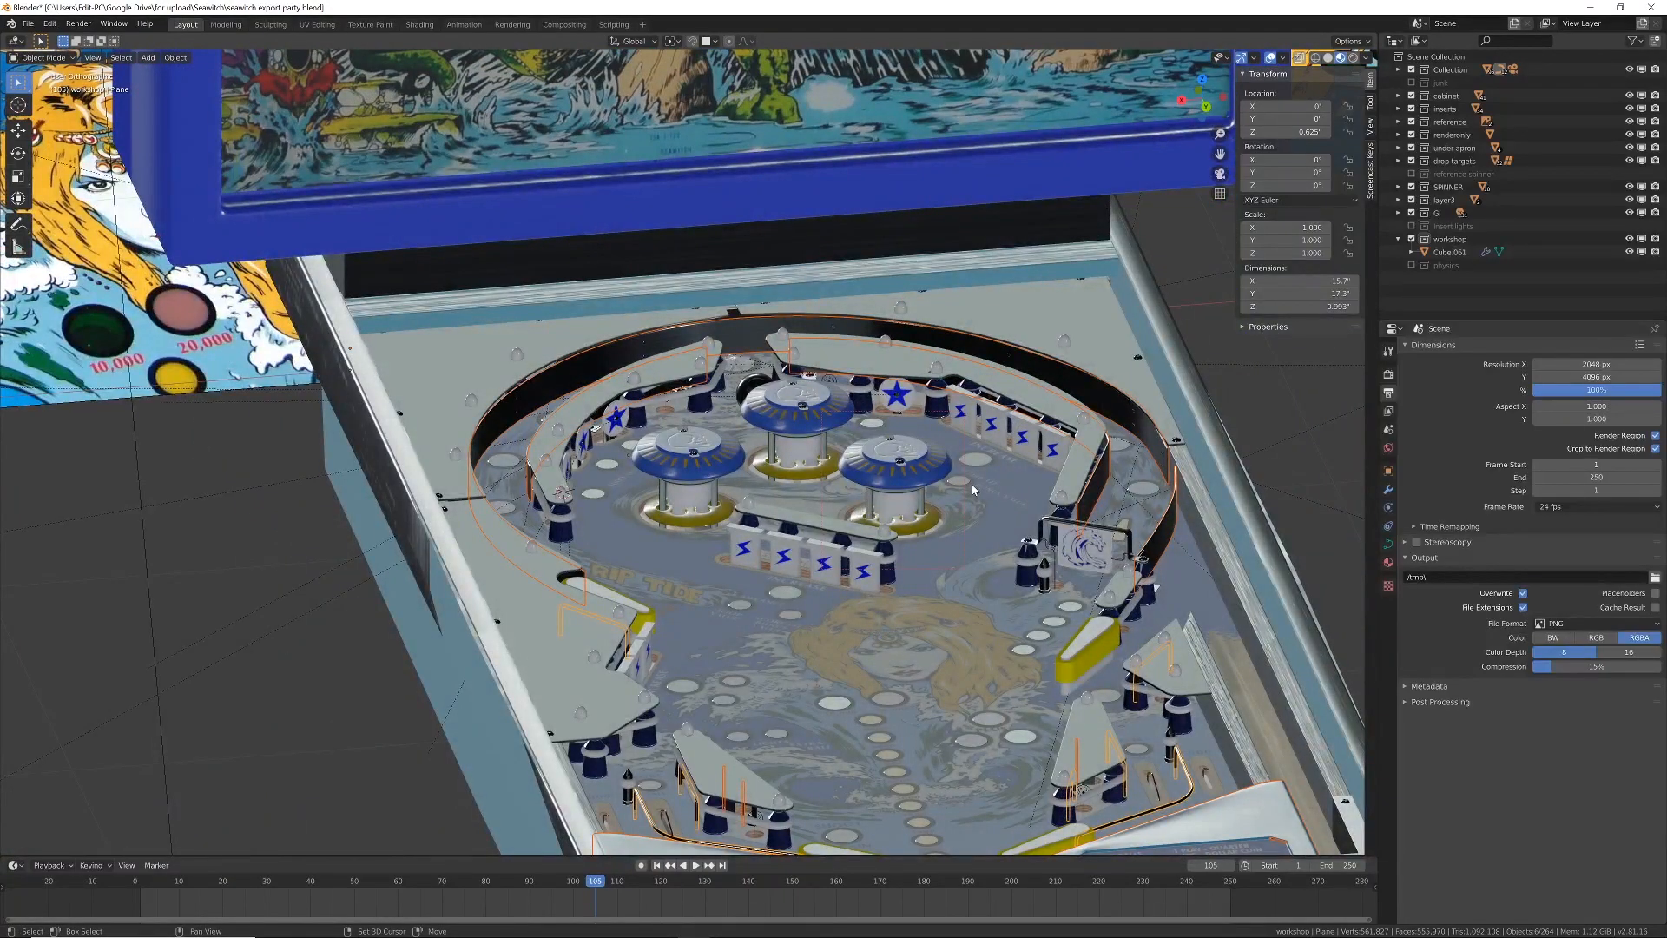
# Step: Duplicate the selected rails, apron and wire guides in place and move the copies to the workshop collection
pyautogui.hotkey('shift', 'd')
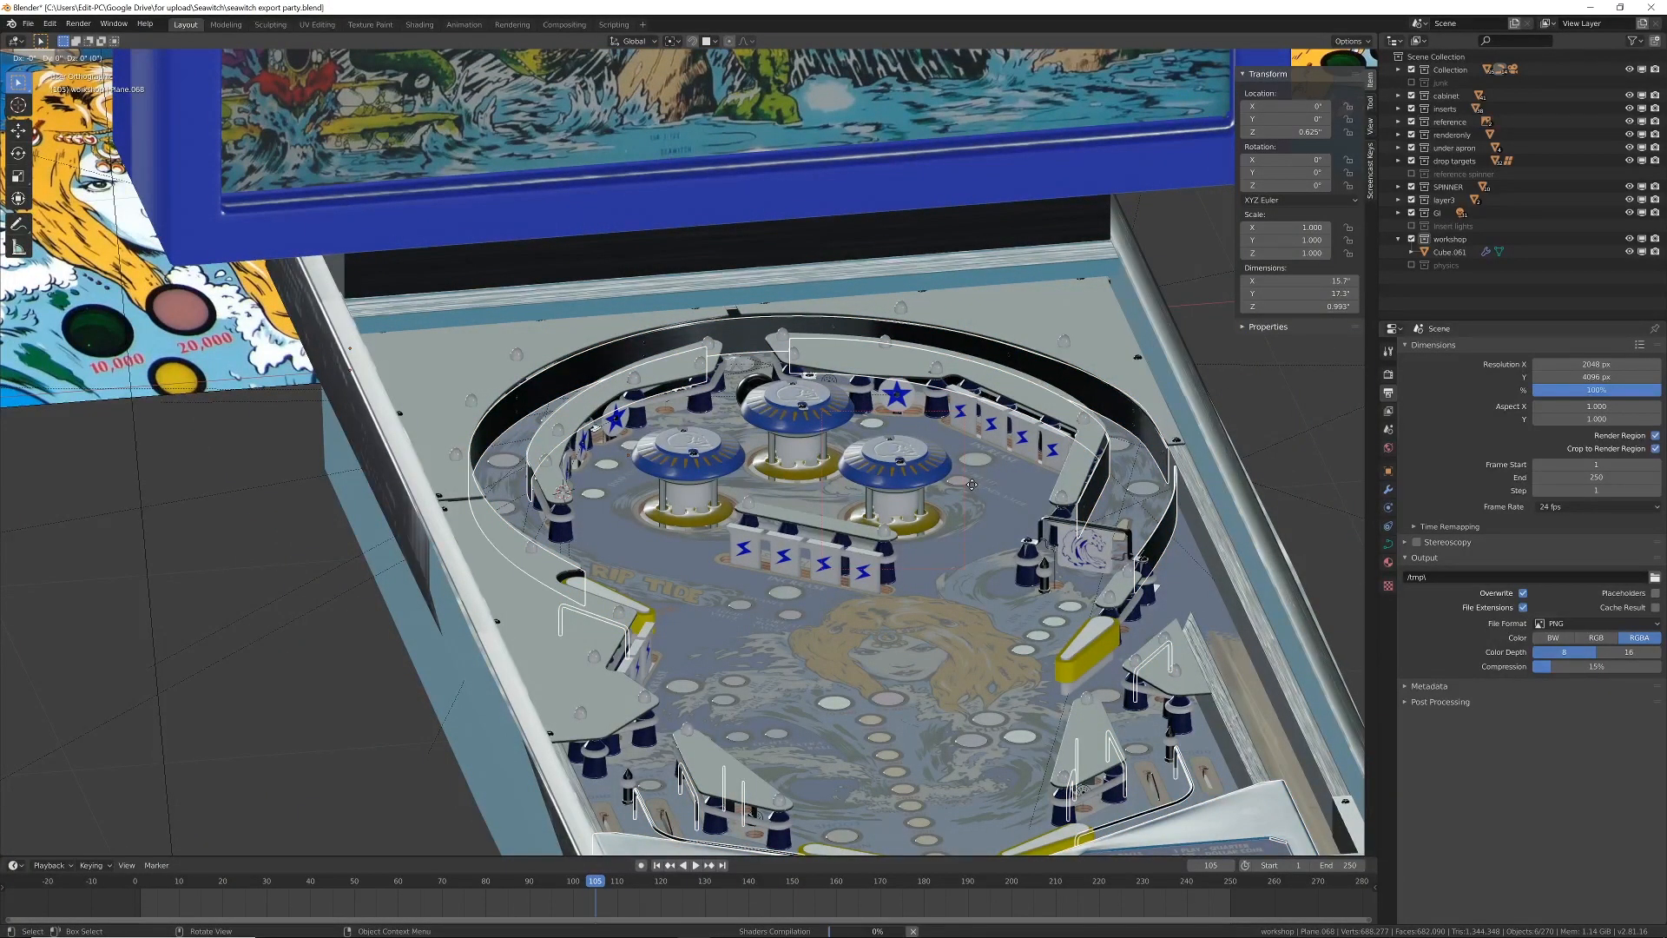
pyautogui.rightClick(972, 484)
pyautogui.press('m')
pyautogui.click(972, 485)
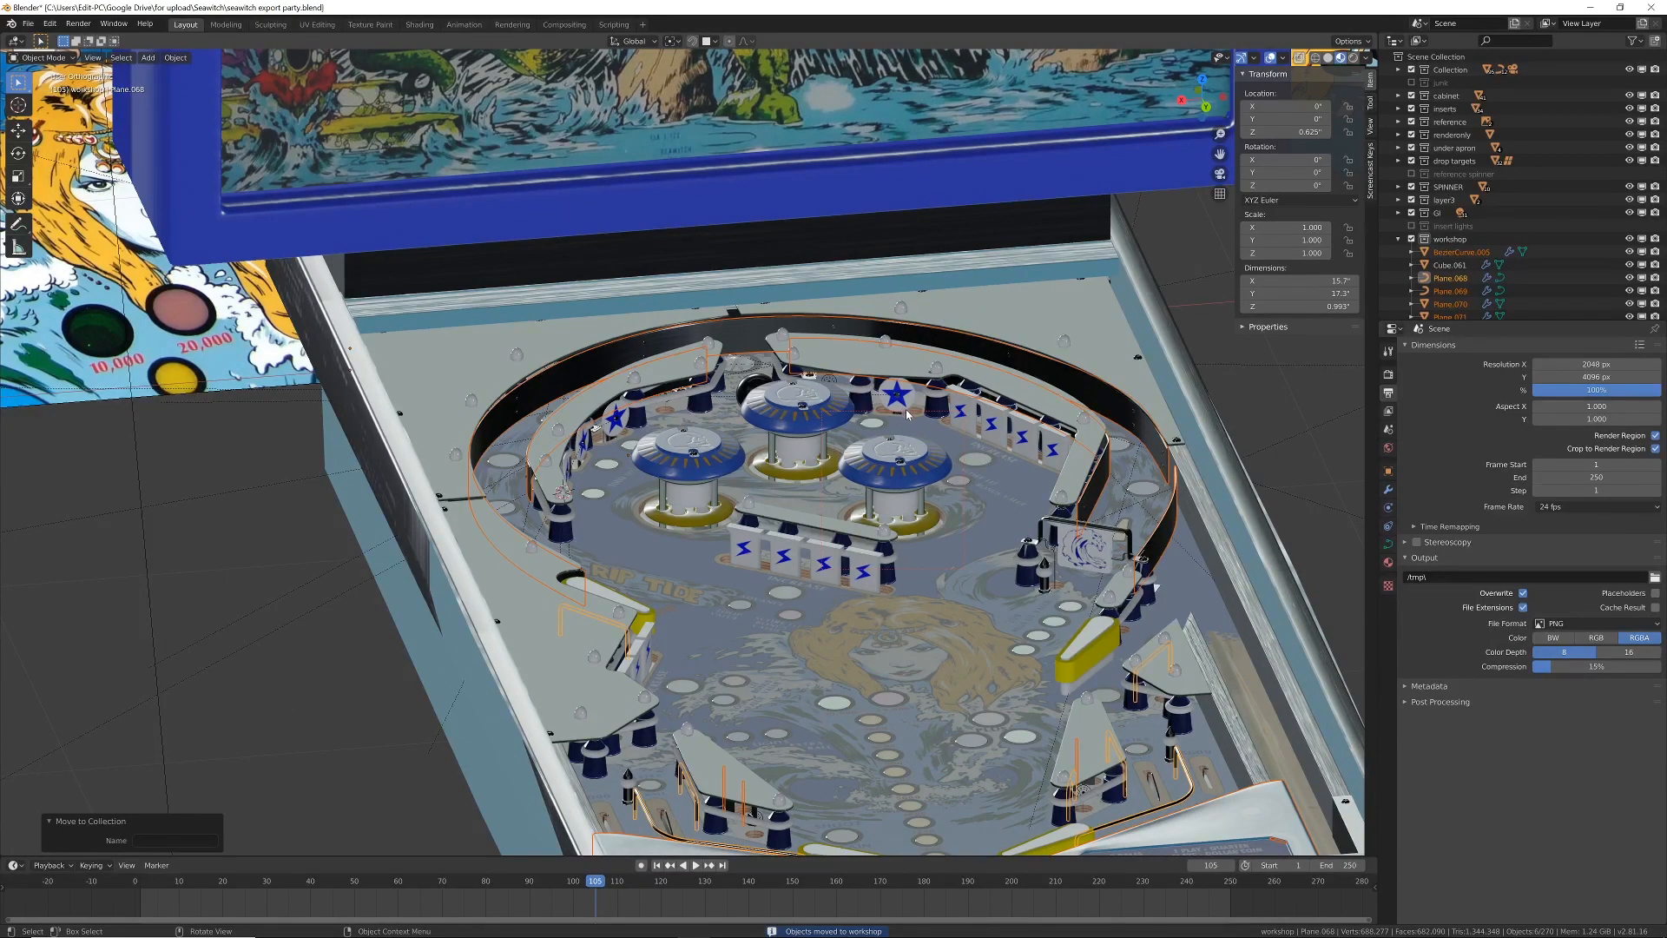
# Step: Select the rubber rings stretched around the posts of the upper playfield and its side target banks
pyautogui.moveTo(994, 481); pyautogui.dragTo(943, 501, button='middle')
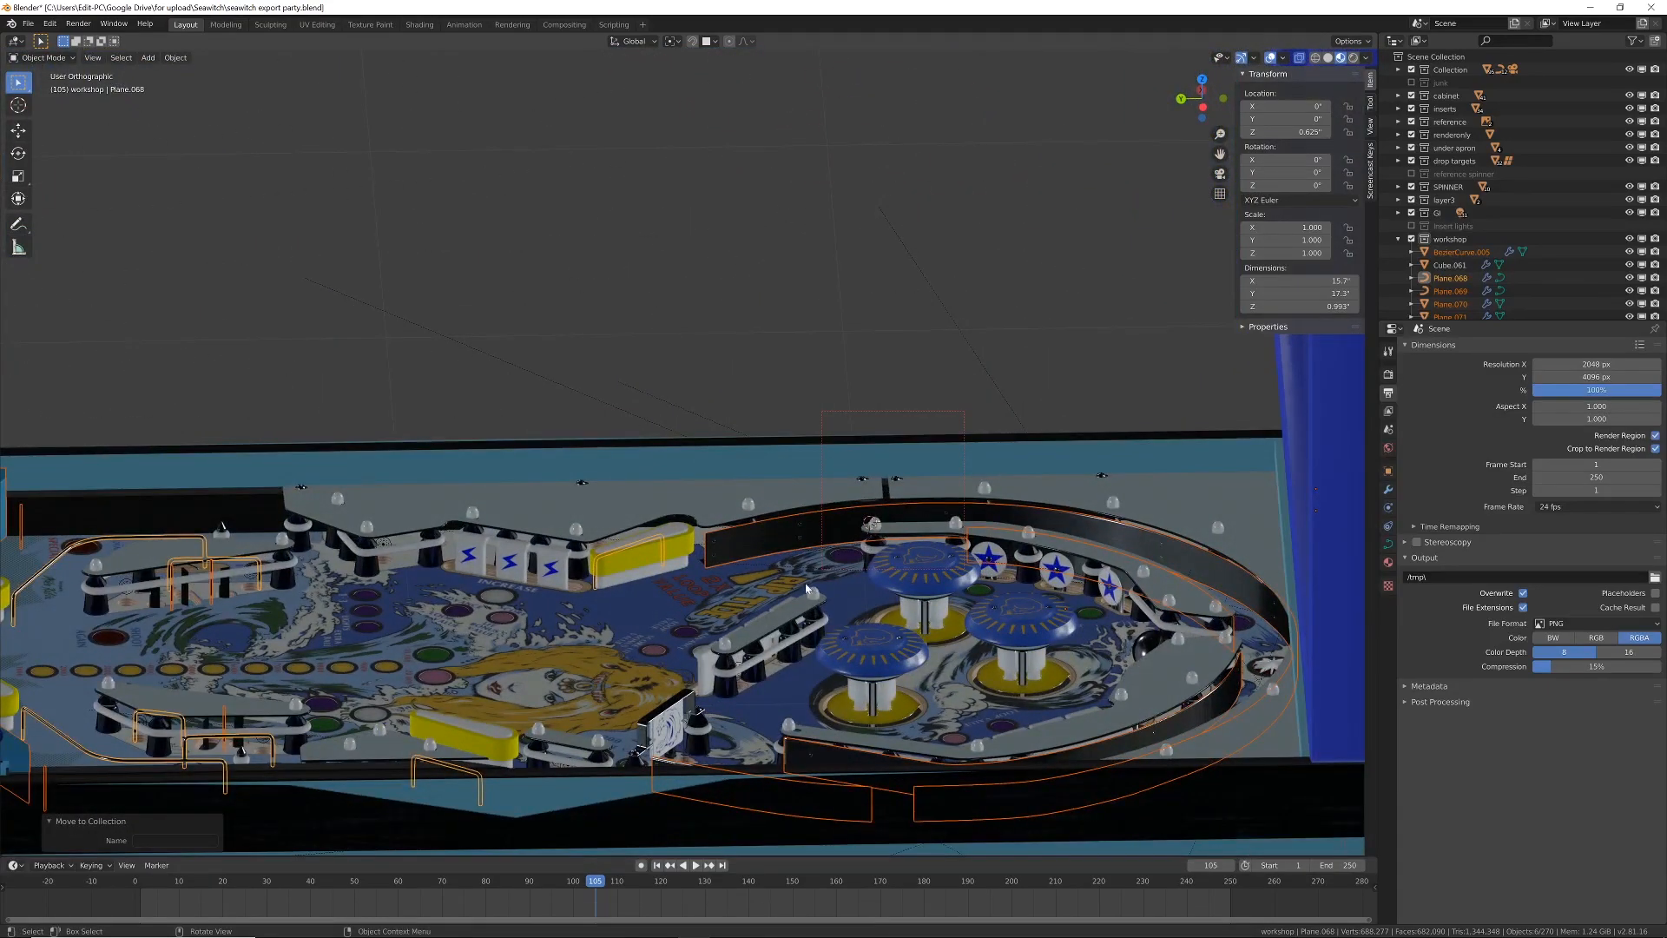
pyautogui.click(417, 548)
pyautogui.moveTo(424, 552); pyautogui.dragTo(792, 665, button='middle')
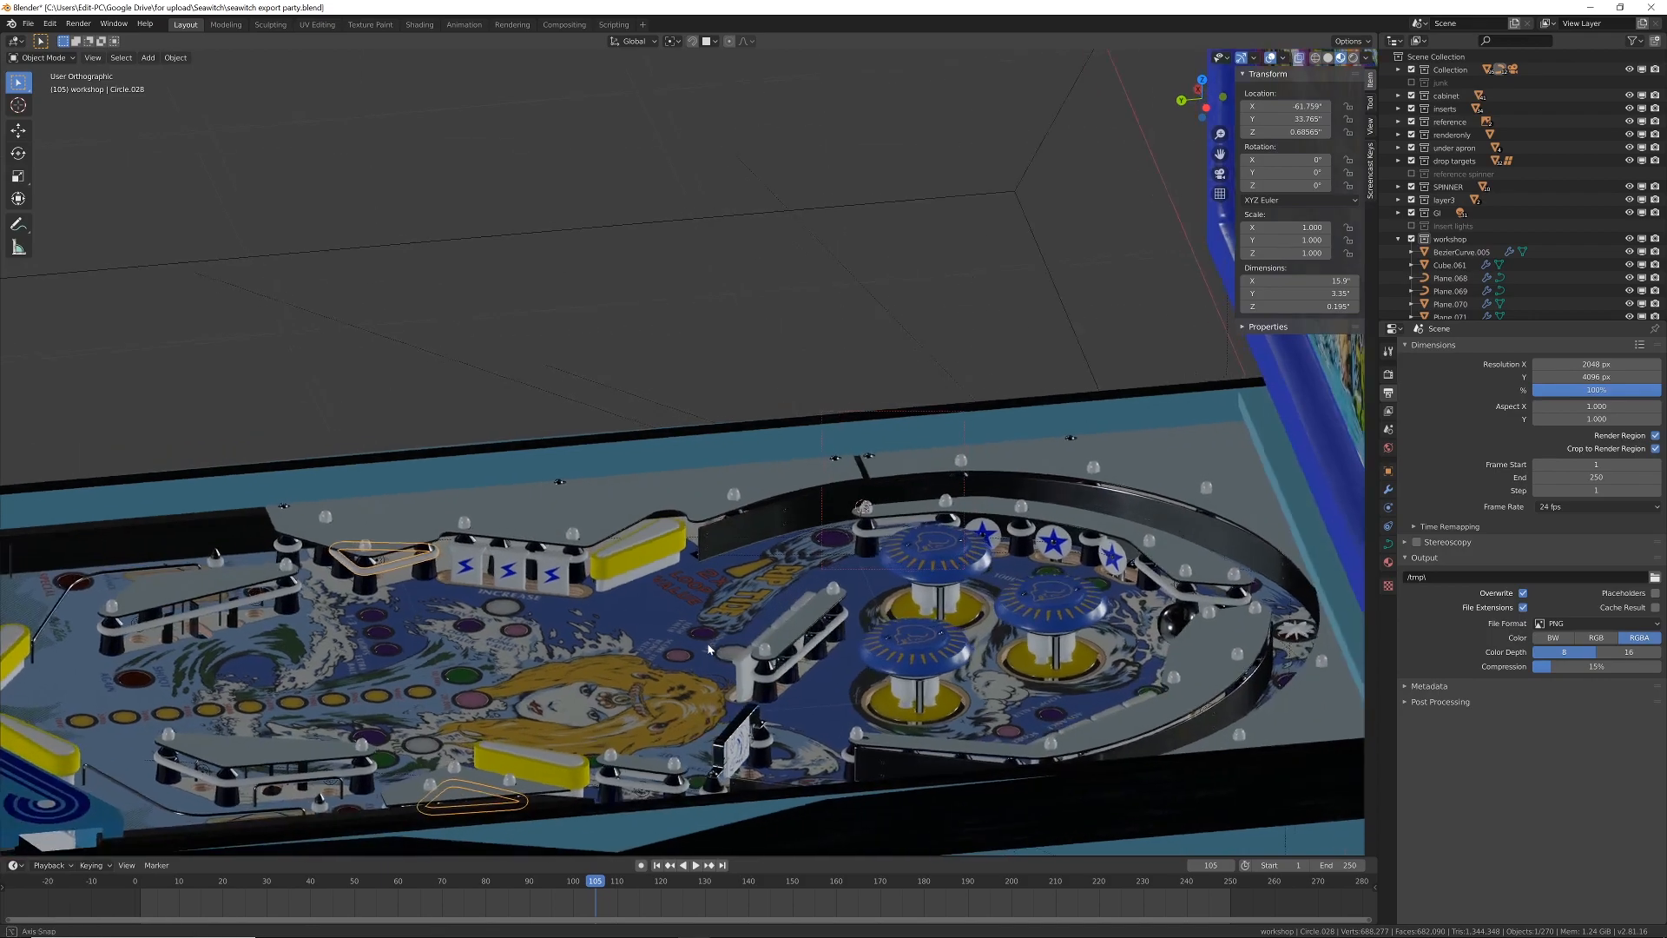
pyautogui.keyDown('shift'); pyautogui.click(793, 665); pyautogui.keyUp('shift')
pyautogui.moveTo(947, 570); pyautogui.dragTo(886, 612, button='middle')
pyautogui.scroll(3, 838, 619)
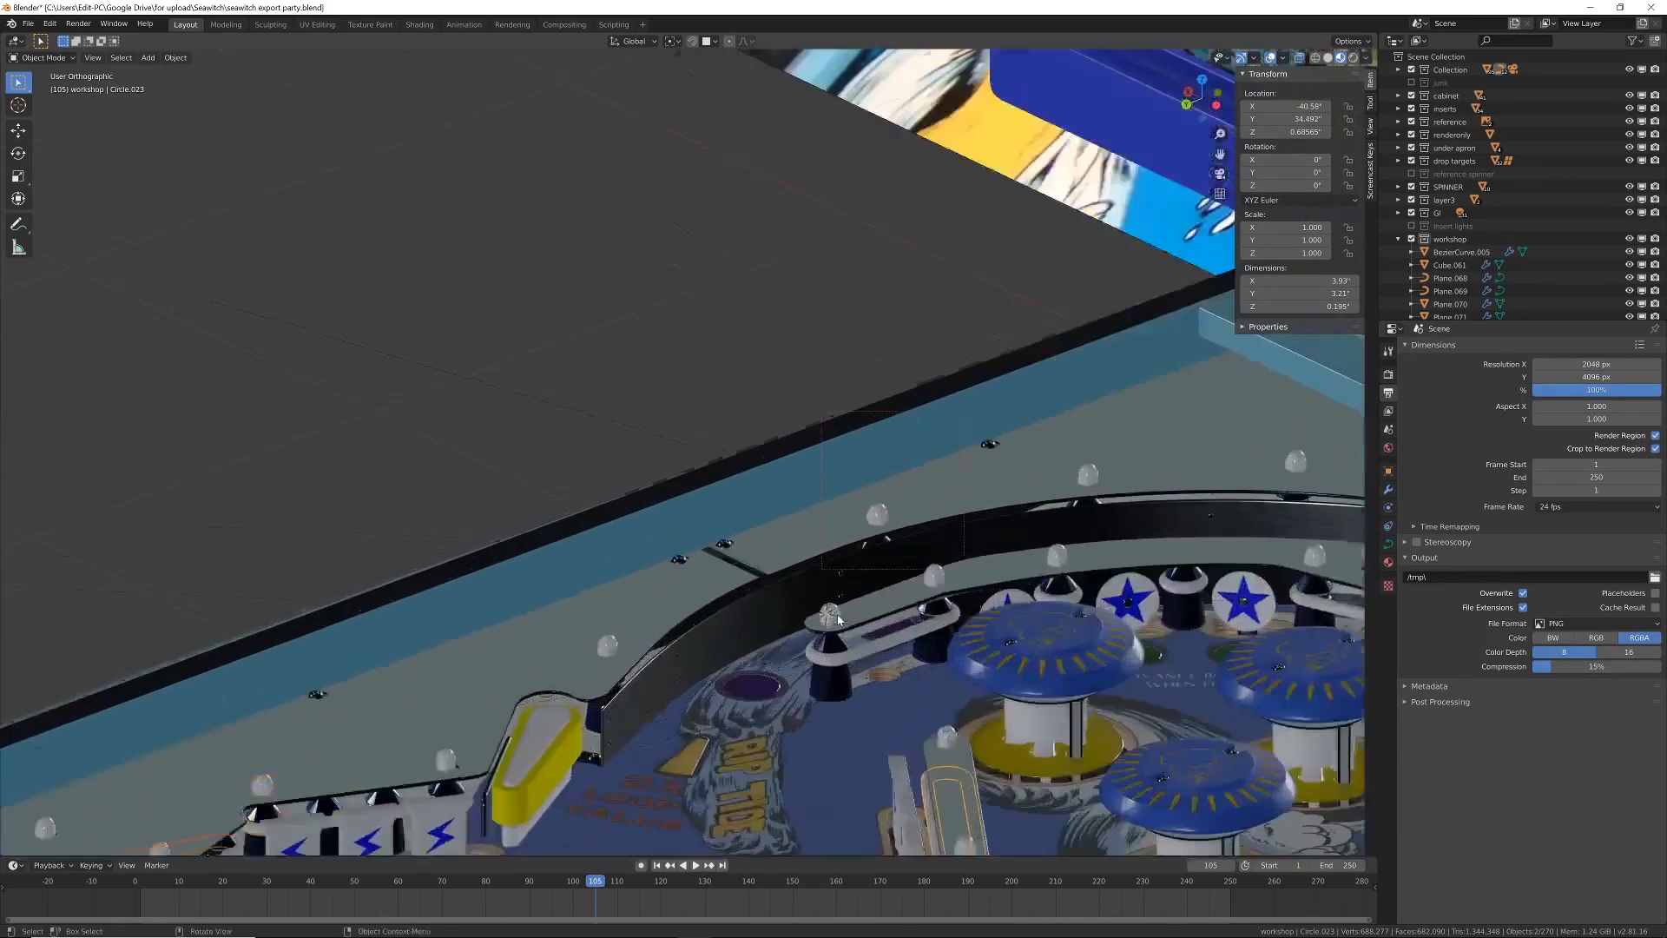
pyautogui.keyDown('shift'); pyautogui.click(884, 650); pyautogui.keyUp('shift')
pyautogui.keyDown('shift'); pyautogui.click(1181, 594); pyautogui.keyUp('shift')
pyautogui.moveTo(1213, 679); pyautogui.dragTo(1292, 685, button='middle')
pyautogui.keyDown('shift'); pyautogui.click(744, 493); pyautogui.keyUp('shift')
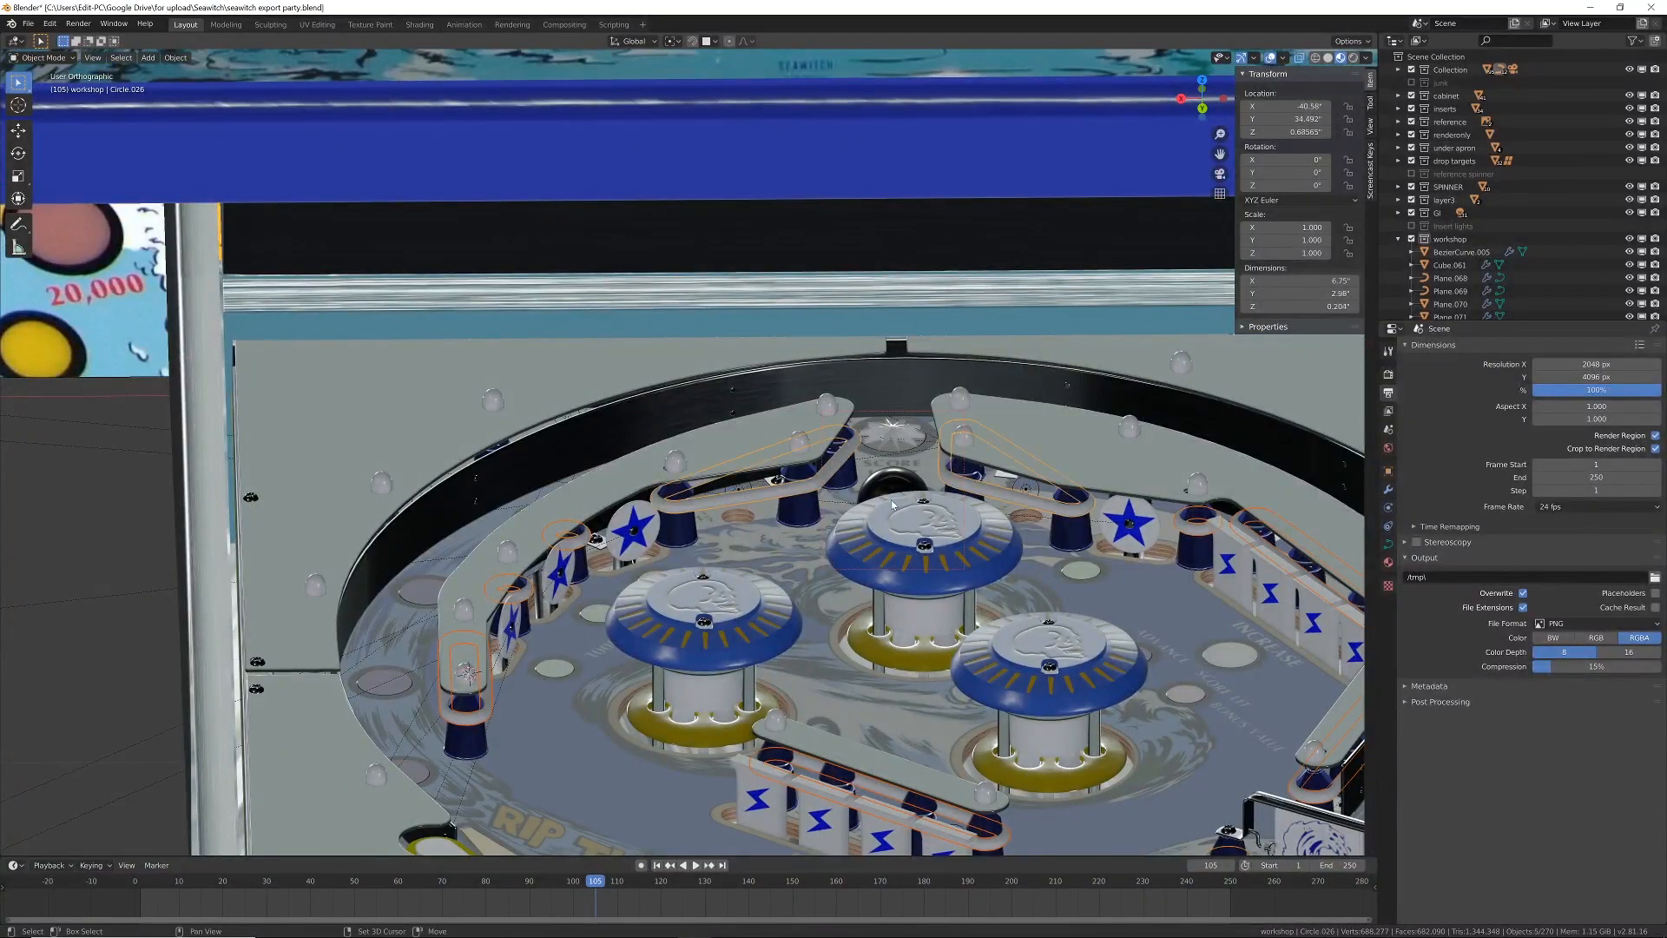
# Step: Add the slingshot rubbers and the remaining post rubbers to the selection
pyautogui.moveTo(1100, 572); pyautogui.dragTo(707, 569, button='middle')
pyautogui.keyDown('shift'); pyautogui.moveTo(1055, 521); pyautogui.dragTo(643, 509, button='middle'); pyautogui.keyUp('shift')
pyautogui.keyDown('shift'); pyautogui.click(696, 518); pyautogui.keyUp('shift')
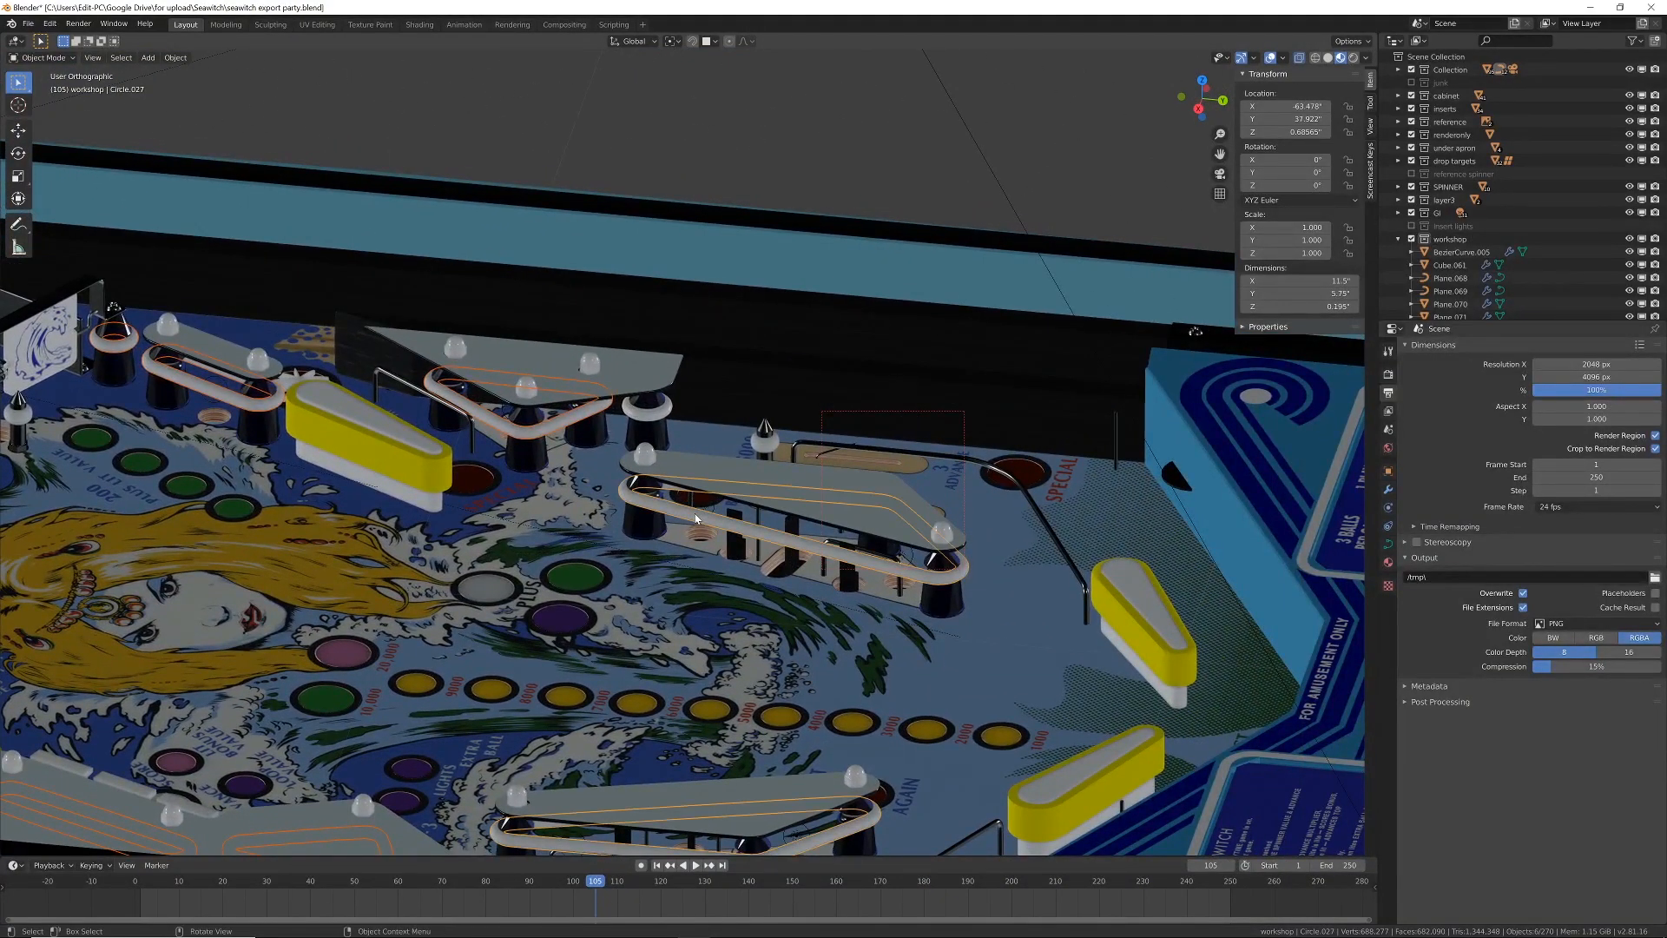
pyautogui.scroll(-2, 699, 519)
pyautogui.moveTo(750, 528); pyautogui.dragTo(827, 493, button='middle')
pyautogui.moveTo(1164, 446); pyautogui.dragTo(881, 478, button='middle')
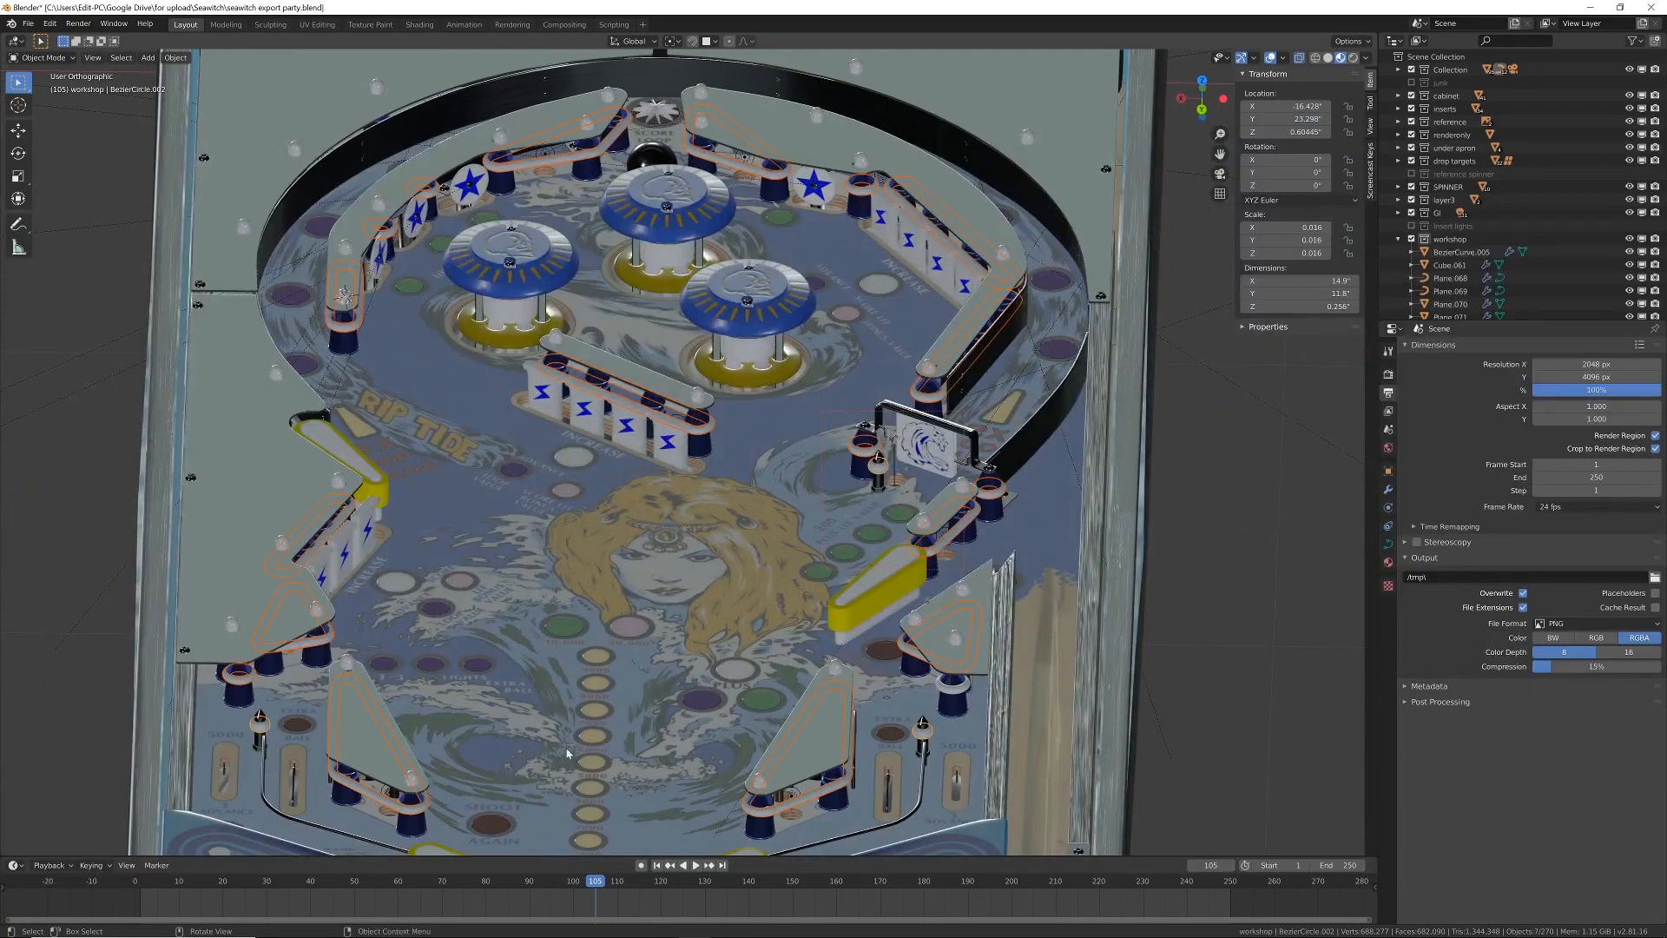
pyautogui.scroll(-1, 645, 705)
pyautogui.scroll(1, 708, 623)
# Step: Duplicate all selected rubbers in place and move the copies to the workshop collection
pyautogui.hotkey('shift', 'd')
pyautogui.press('Escape')
pyautogui.press('m')
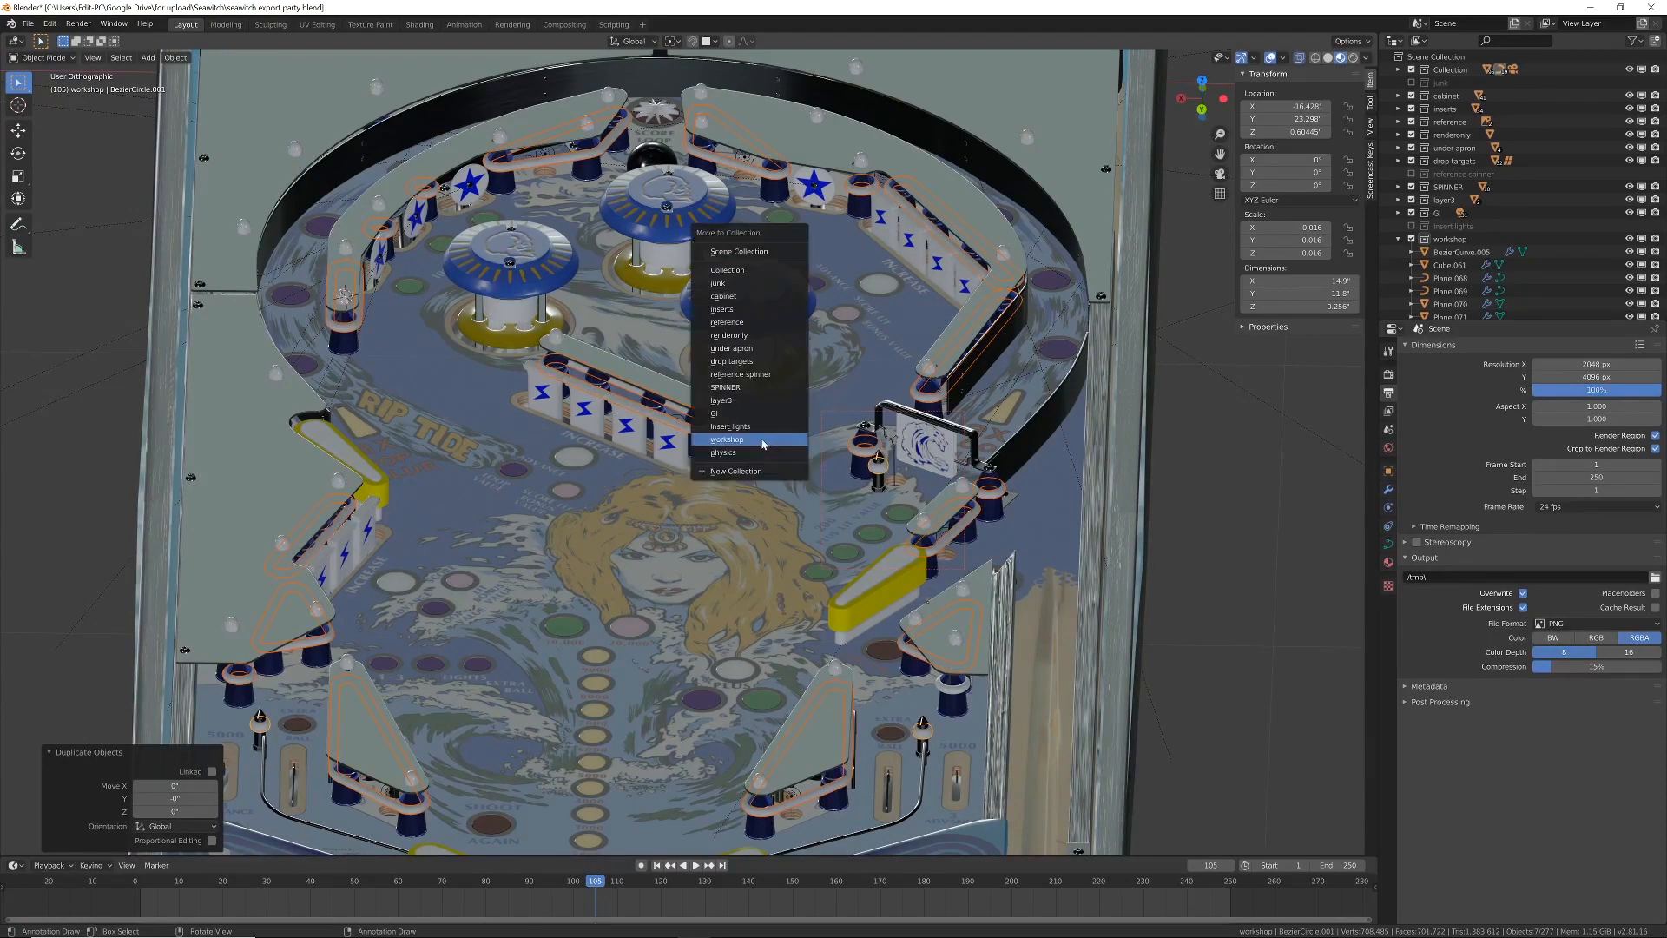
pyautogui.click(762, 441)
# Step: Duplicate the shooter lane cover and its adjoining lane guide in place, moving the copies to the workshop collection
pyautogui.moveTo(762, 444); pyautogui.dragTo(1056, 651, button='middle')
pyautogui.scroll(4, 1055, 647)
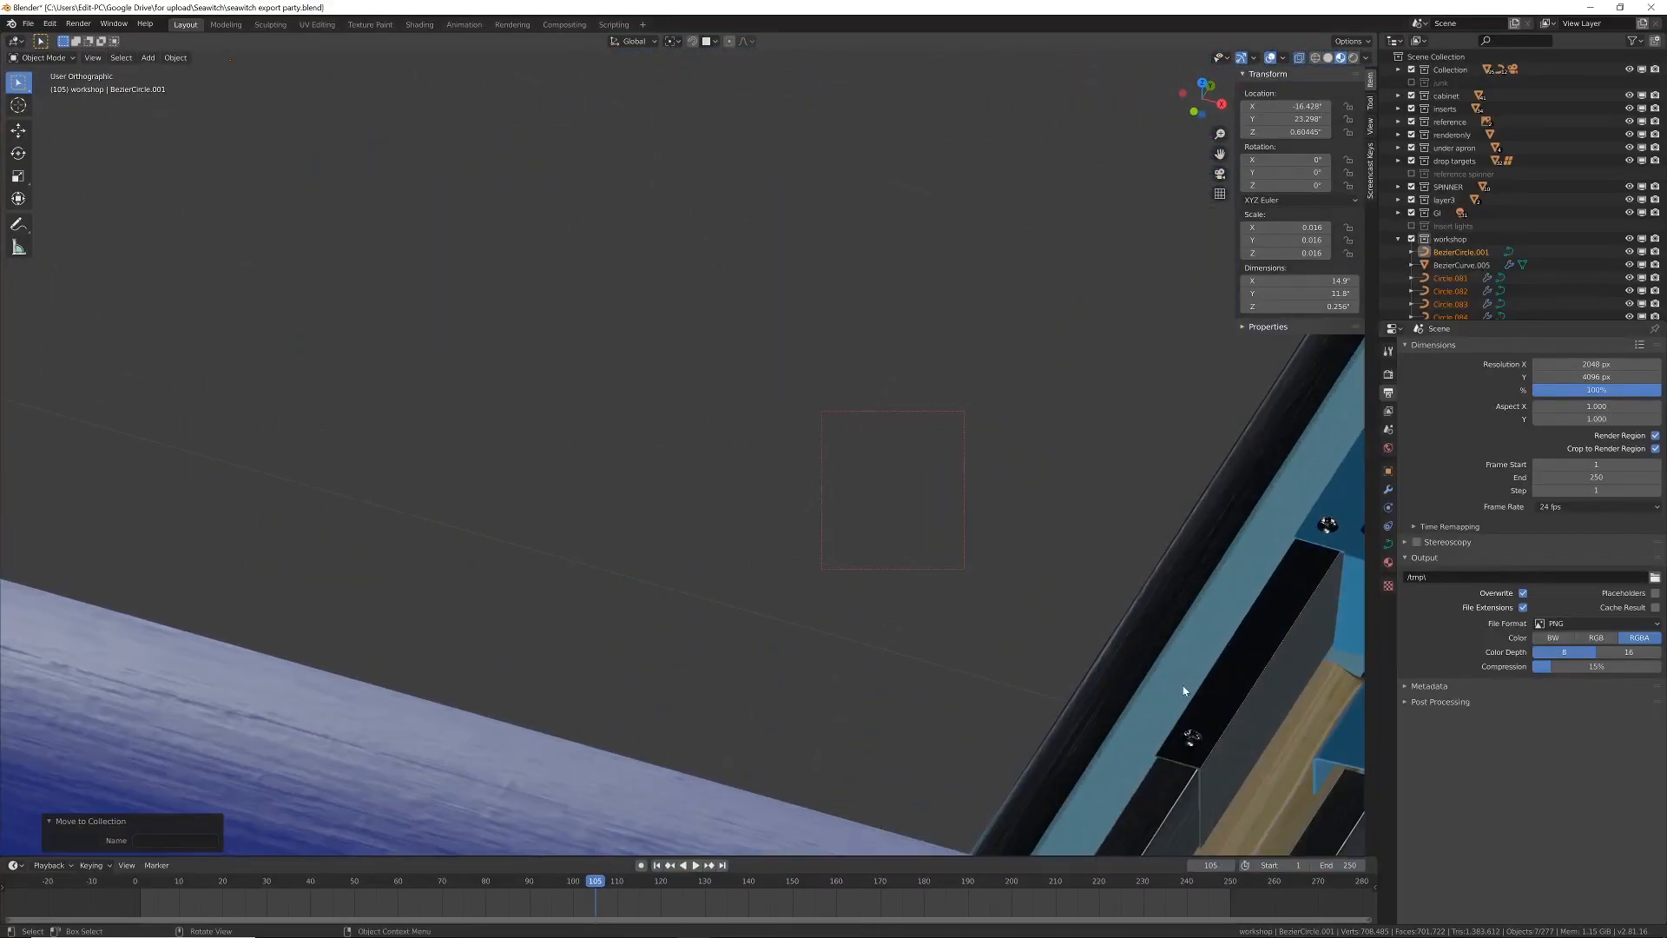
pyautogui.keyDown('shift'); pyautogui.moveTo(1193, 681); pyautogui.dragTo(687, 514, button='middle'); pyautogui.keyUp('shift')
pyautogui.click(762, 556)
pyautogui.moveTo(764, 556); pyautogui.dragTo(808, 556, button='middle')
pyautogui.keyDown('shift'); pyautogui.click(579, 422); pyautogui.keyUp('shift')
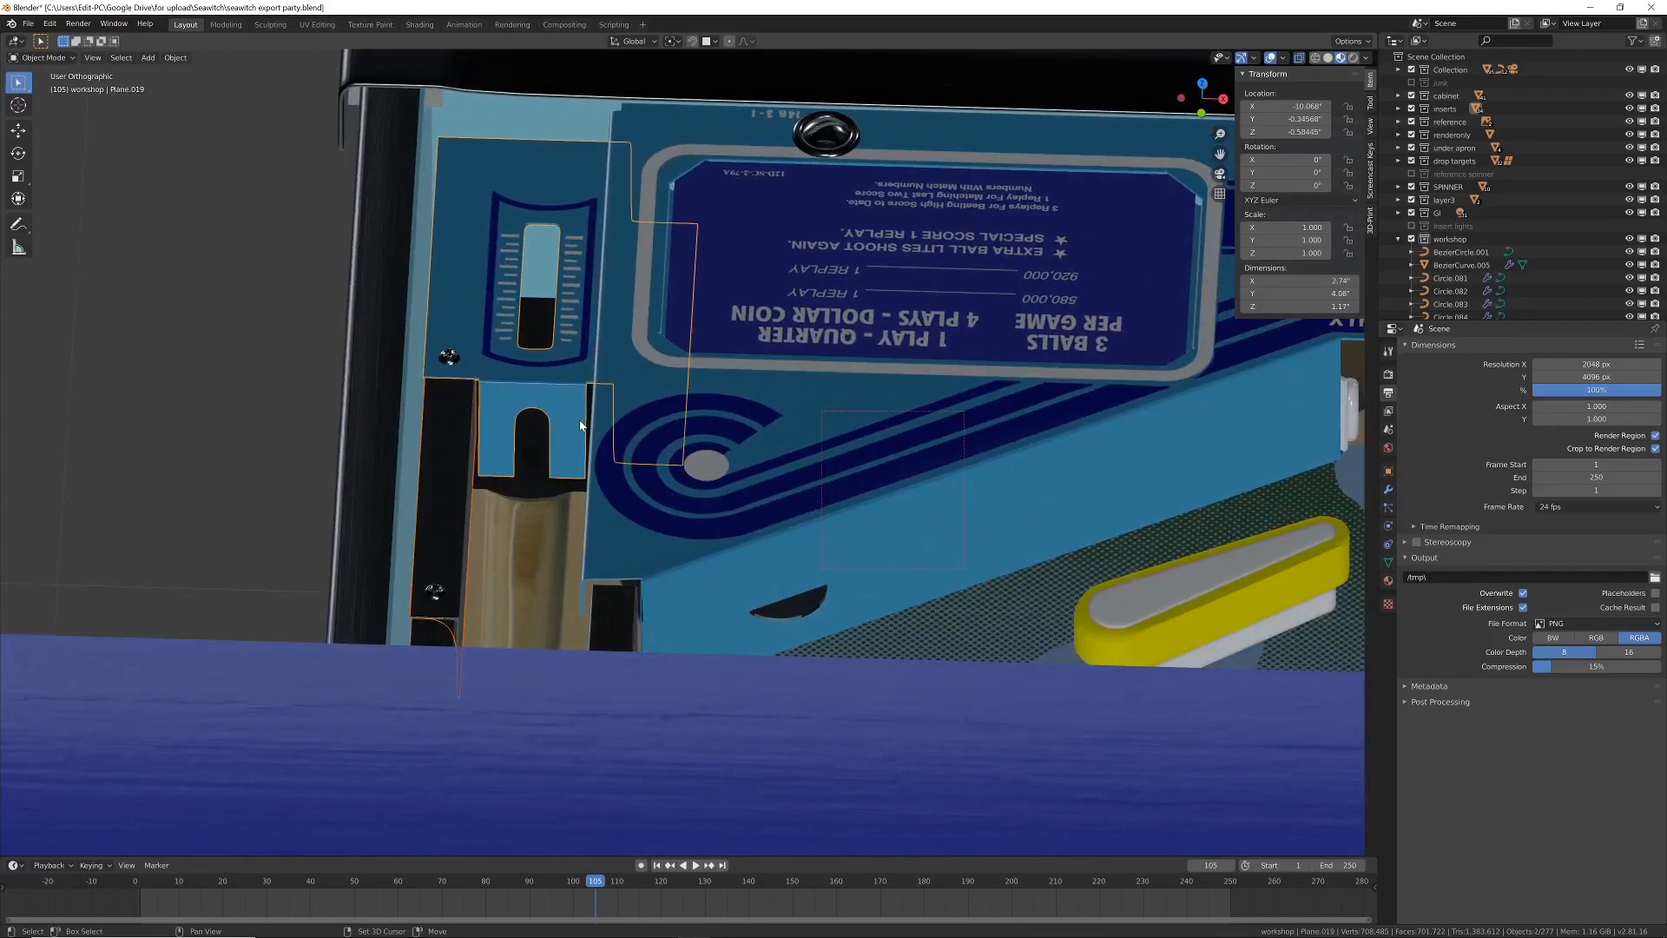
pyautogui.hotkey('shift', 'd')
pyautogui.press('Escape')
pyautogui.press('m')
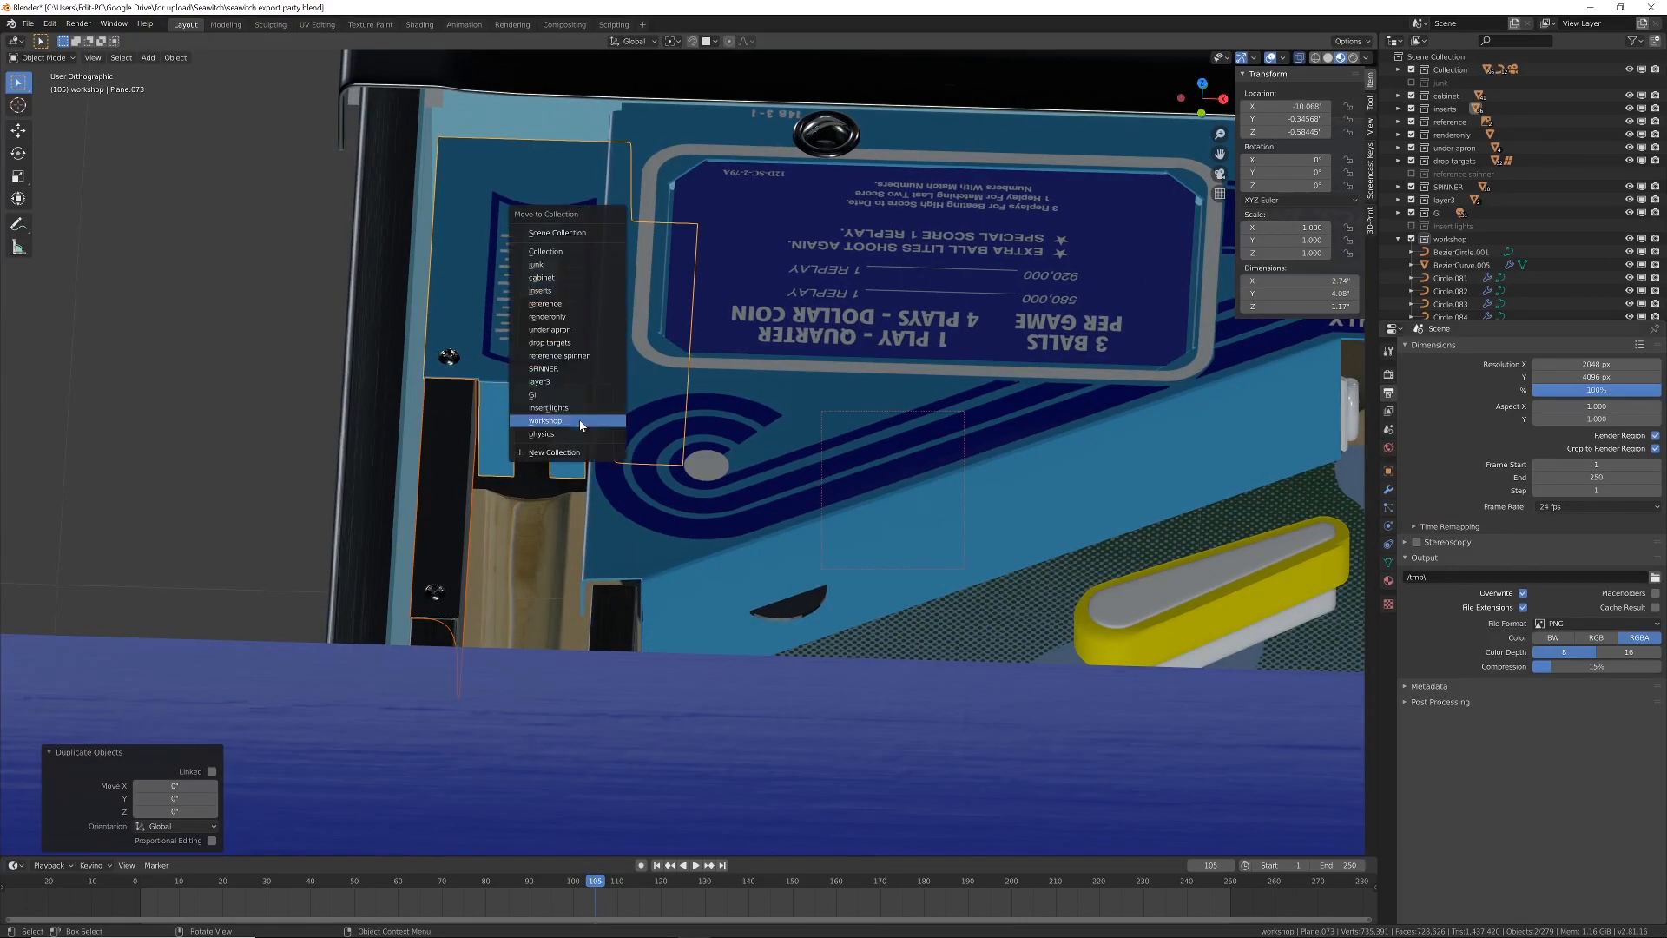
pyautogui.click(580, 422)
# Step: Duplicate the small white cylindrical posts at the apron opening in place and move the copy to the workshop collection
pyautogui.moveTo(1029, 524); pyautogui.dragTo(728, 493, button='middle')
pyautogui.keyDown('shift'); pyautogui.moveTo(949, 562); pyautogui.dragTo(651, 506, button='middle'); pyautogui.keyUp('shift')
pyautogui.scroll(2, 994, 550)
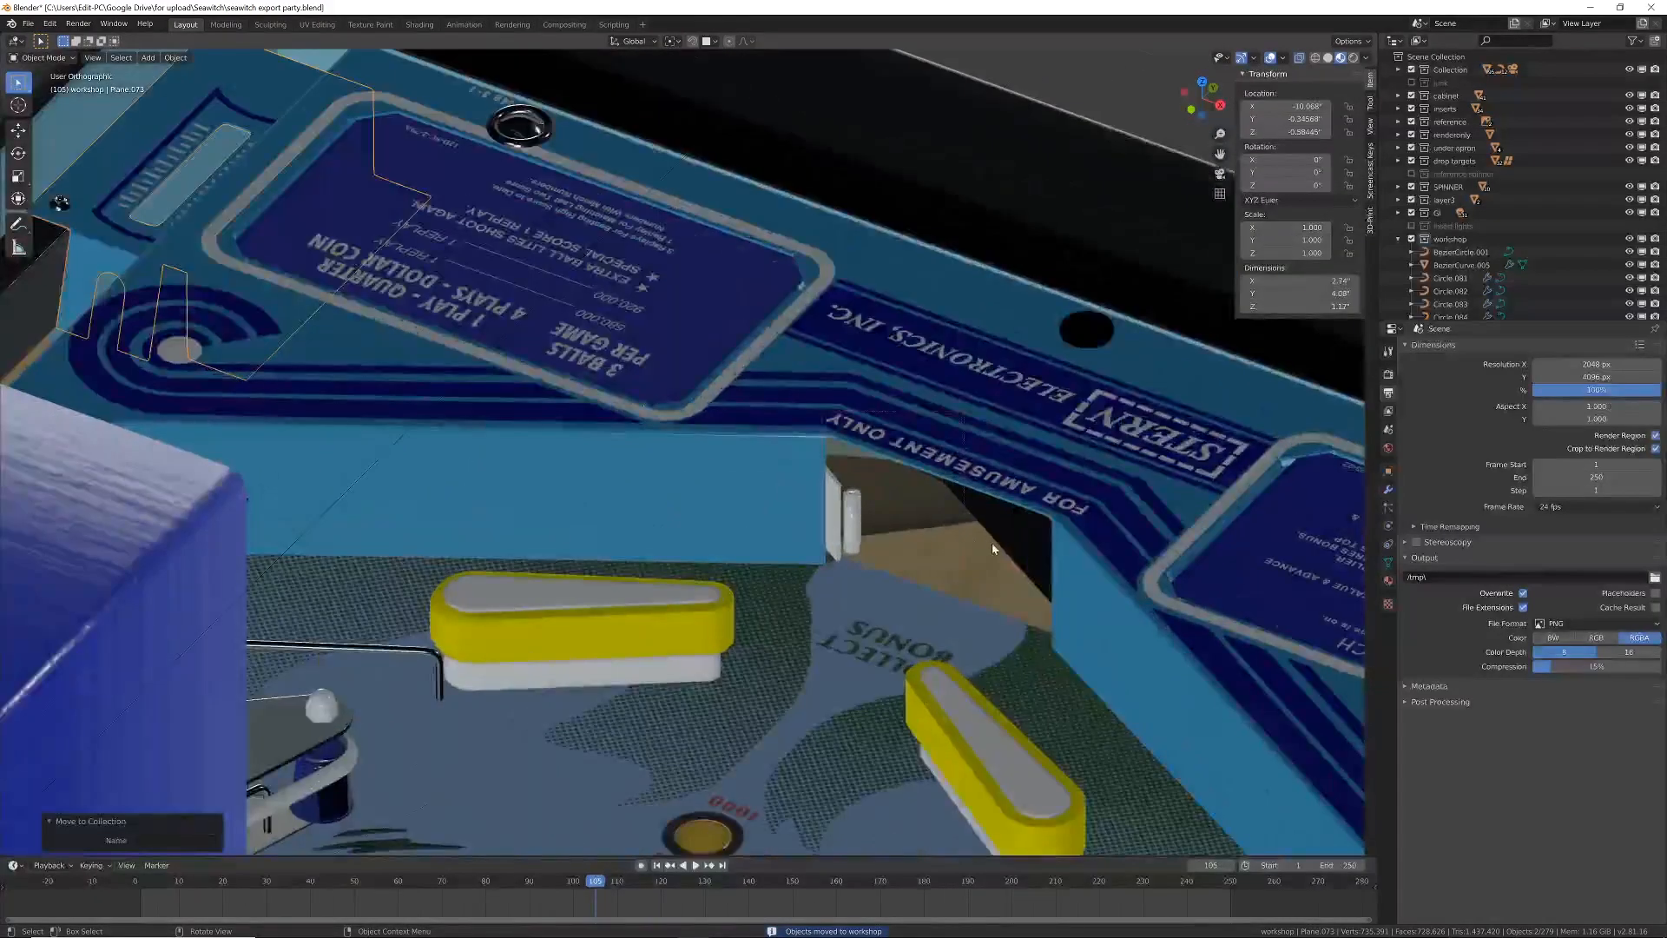
pyautogui.click(853, 531)
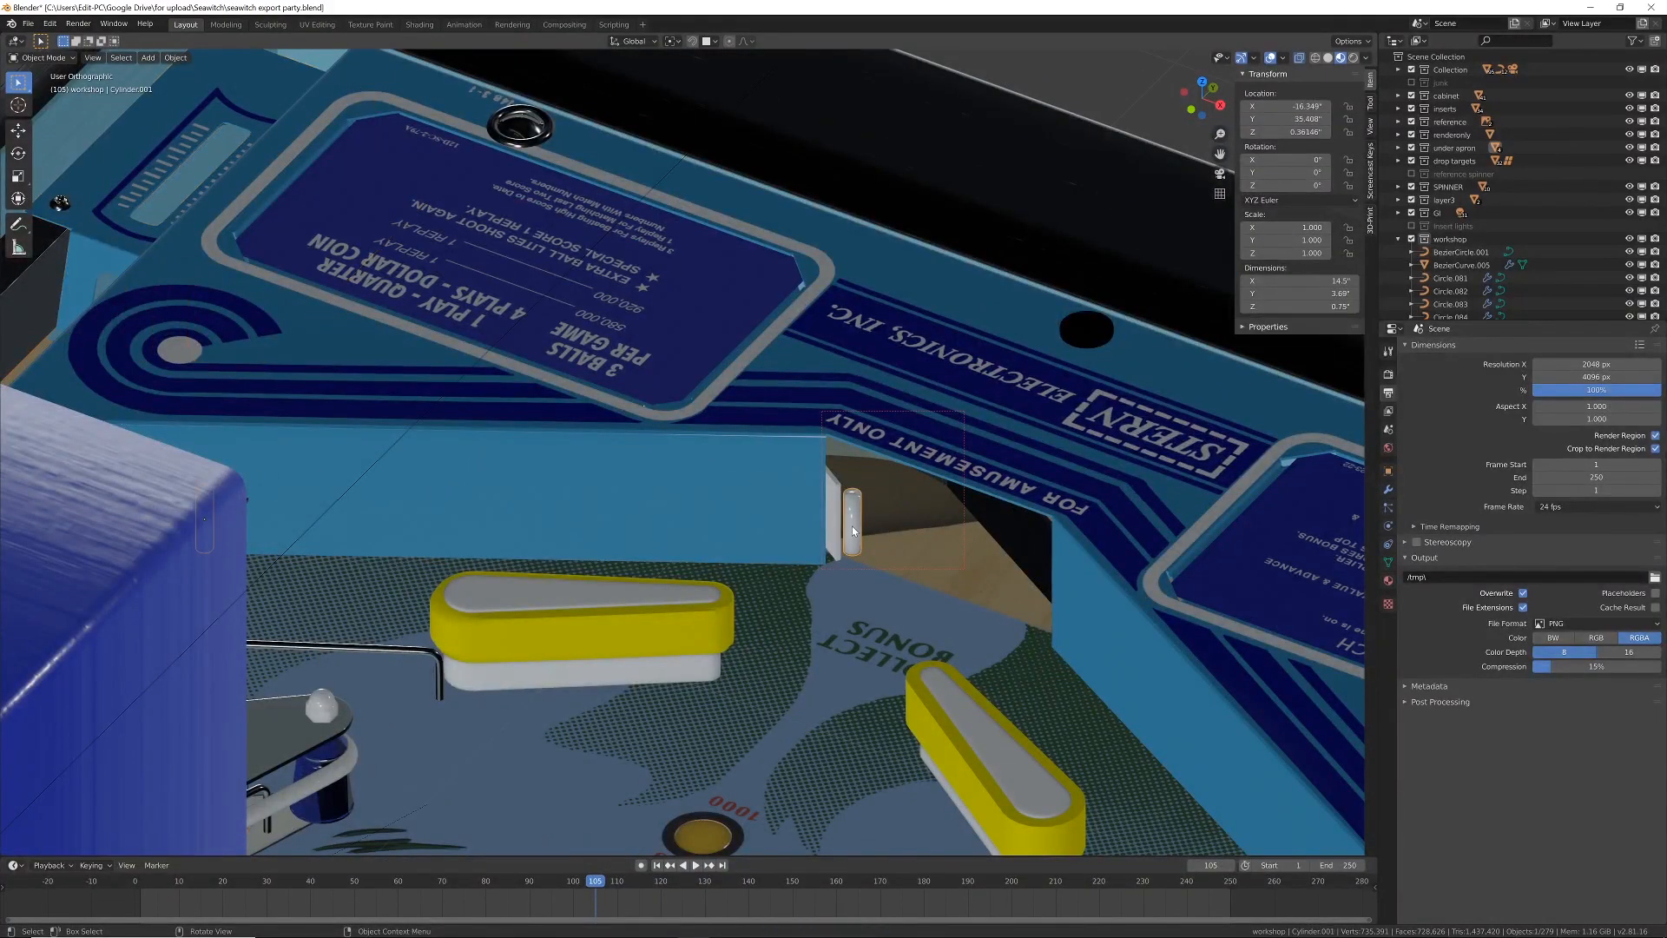
pyautogui.hotkey('shift', 'd')
pyautogui.rightClick(853, 529)
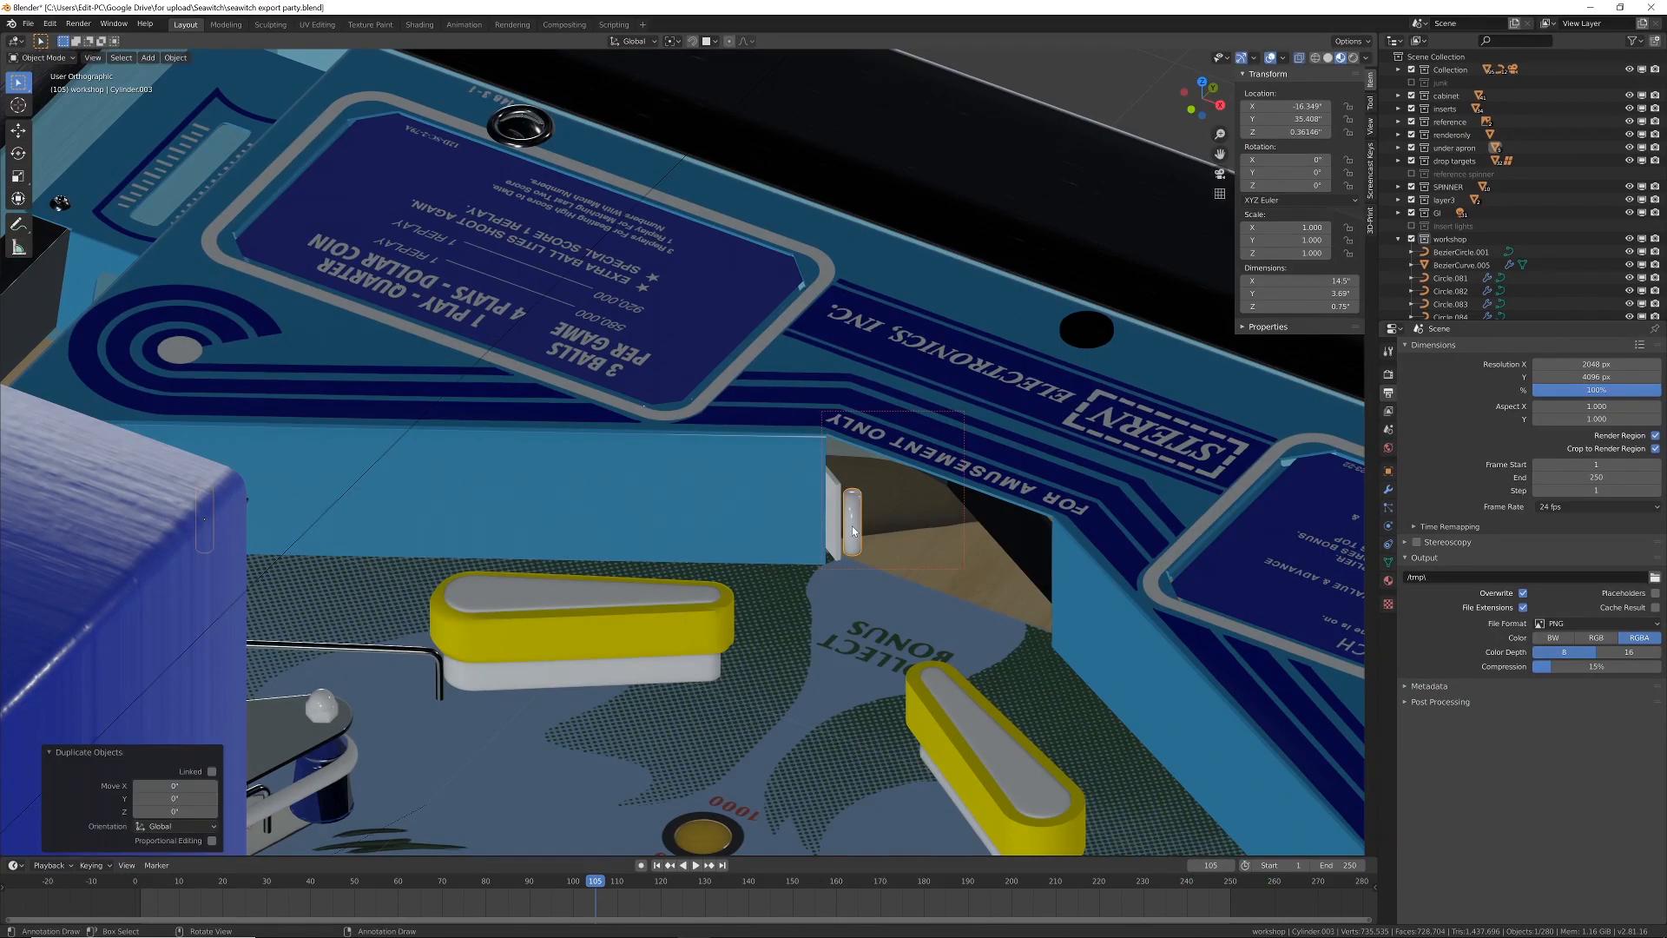
pyautogui.press('m')
pyautogui.click(854, 527)
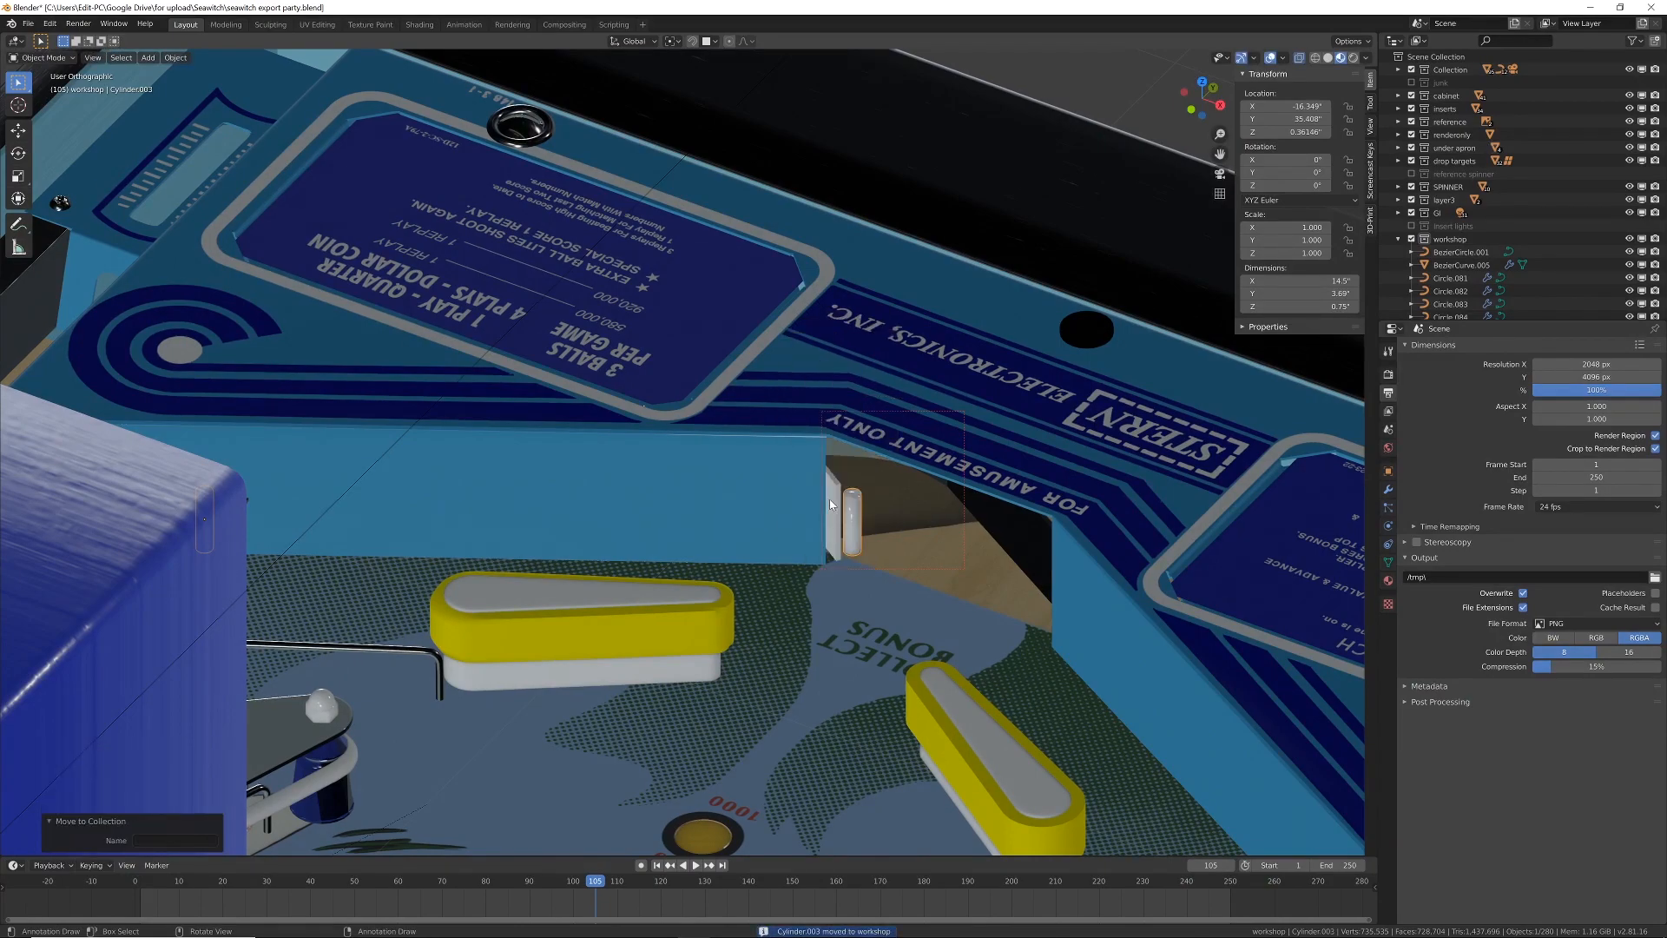
# Step: Switch the viewport to wireframe shading to expose the parts hidden beneath the apron
pyautogui.click(830, 505)
pyautogui.press('z')
pyautogui.click(731, 503)
pyautogui.moveTo(878, 511); pyautogui.dragTo(860, 594, button='middle')
pyautogui.keyDown('shift'); pyautogui.moveTo(536, 260); pyautogui.dragTo(812, 857, button='middle'); pyautogui.keyUp('shift')
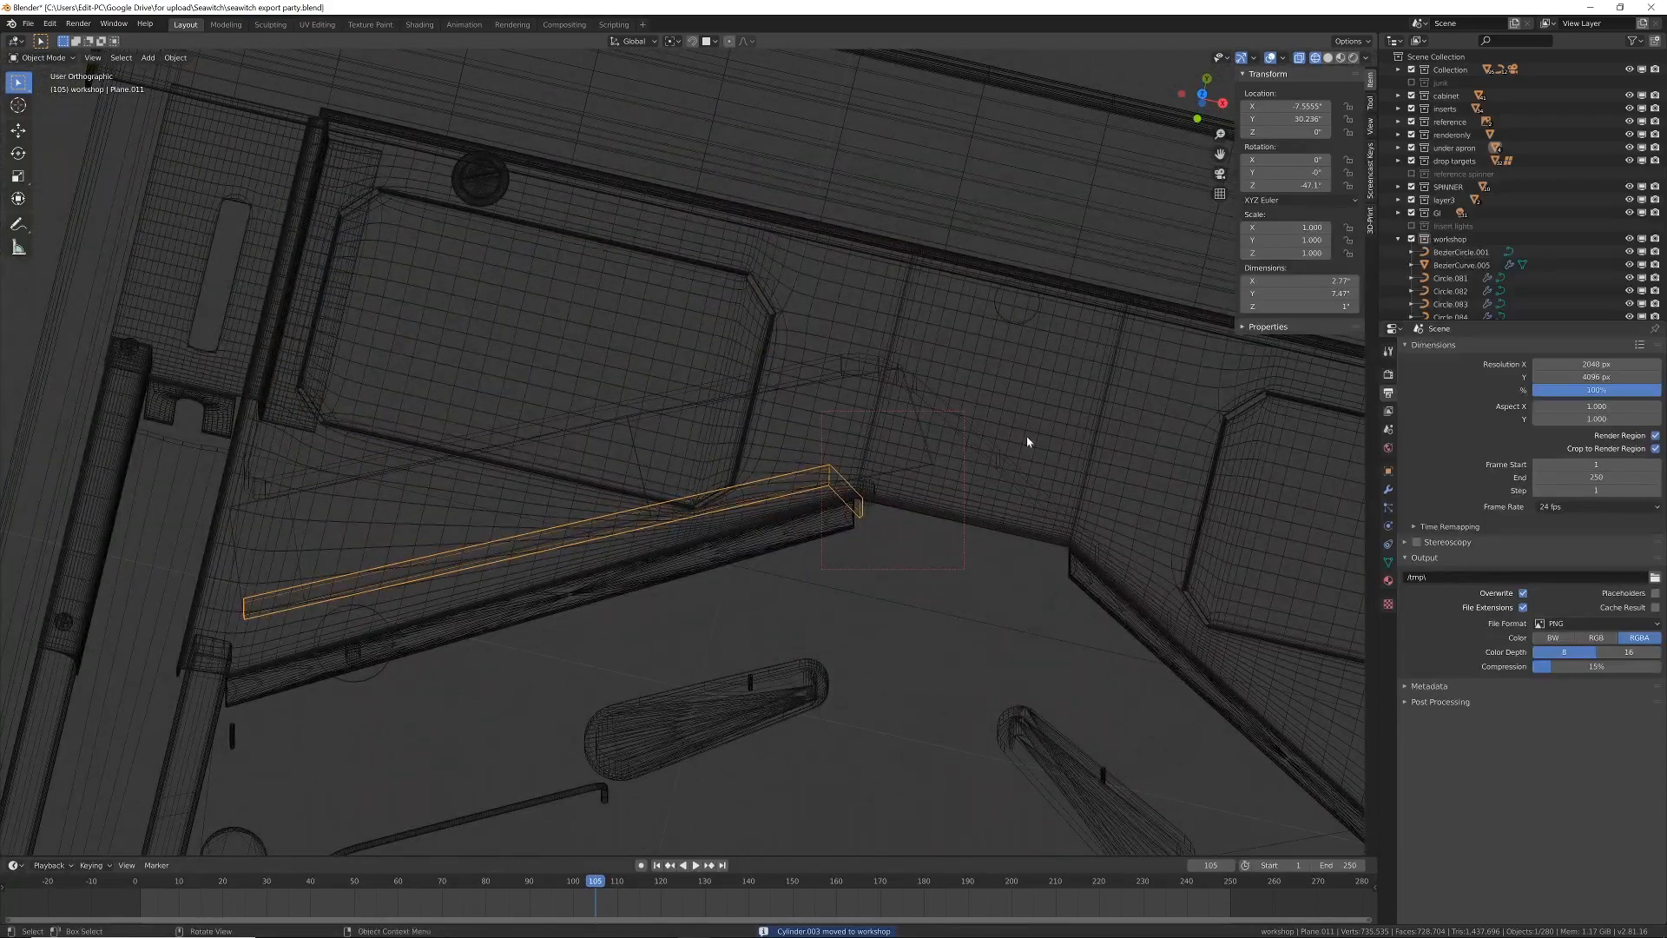
pyautogui.click(935, 462)
pyautogui.click(933, 463)
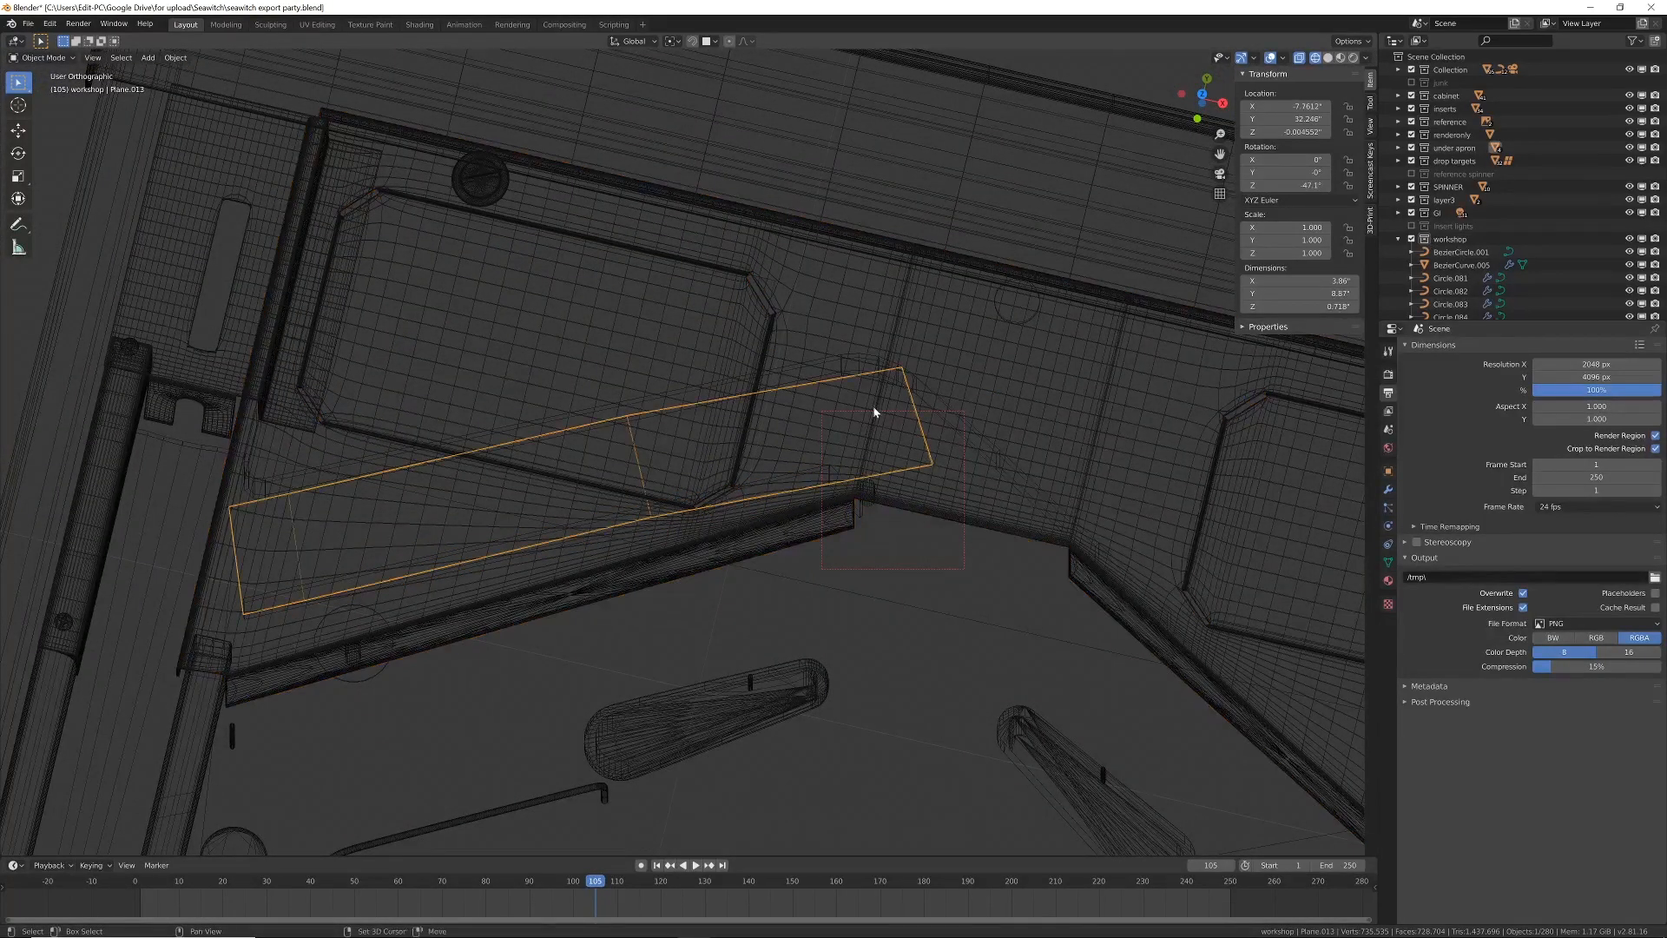
pyautogui.keyDown('shift'); pyautogui.click(842, 370); pyautogui.keyUp('shift')
pyautogui.keyDown('shift'); pyautogui.click(840, 371); pyautogui.keyUp('shift')
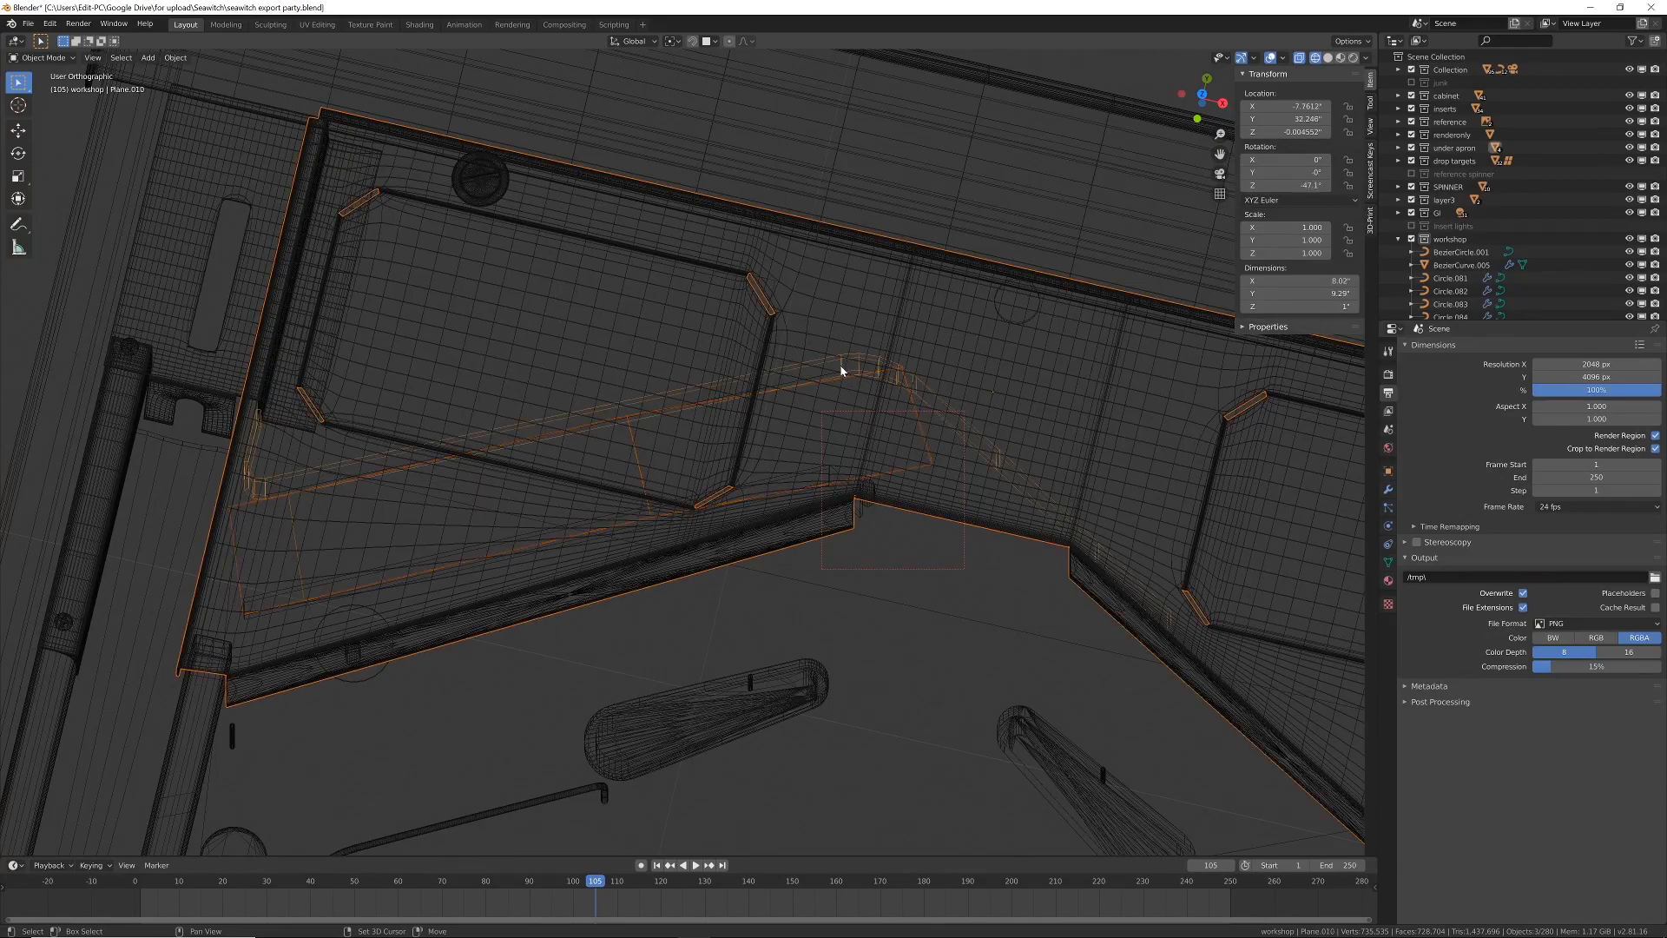
pyautogui.moveTo(775, 570); pyautogui.dragTo(900, 770, button='middle')
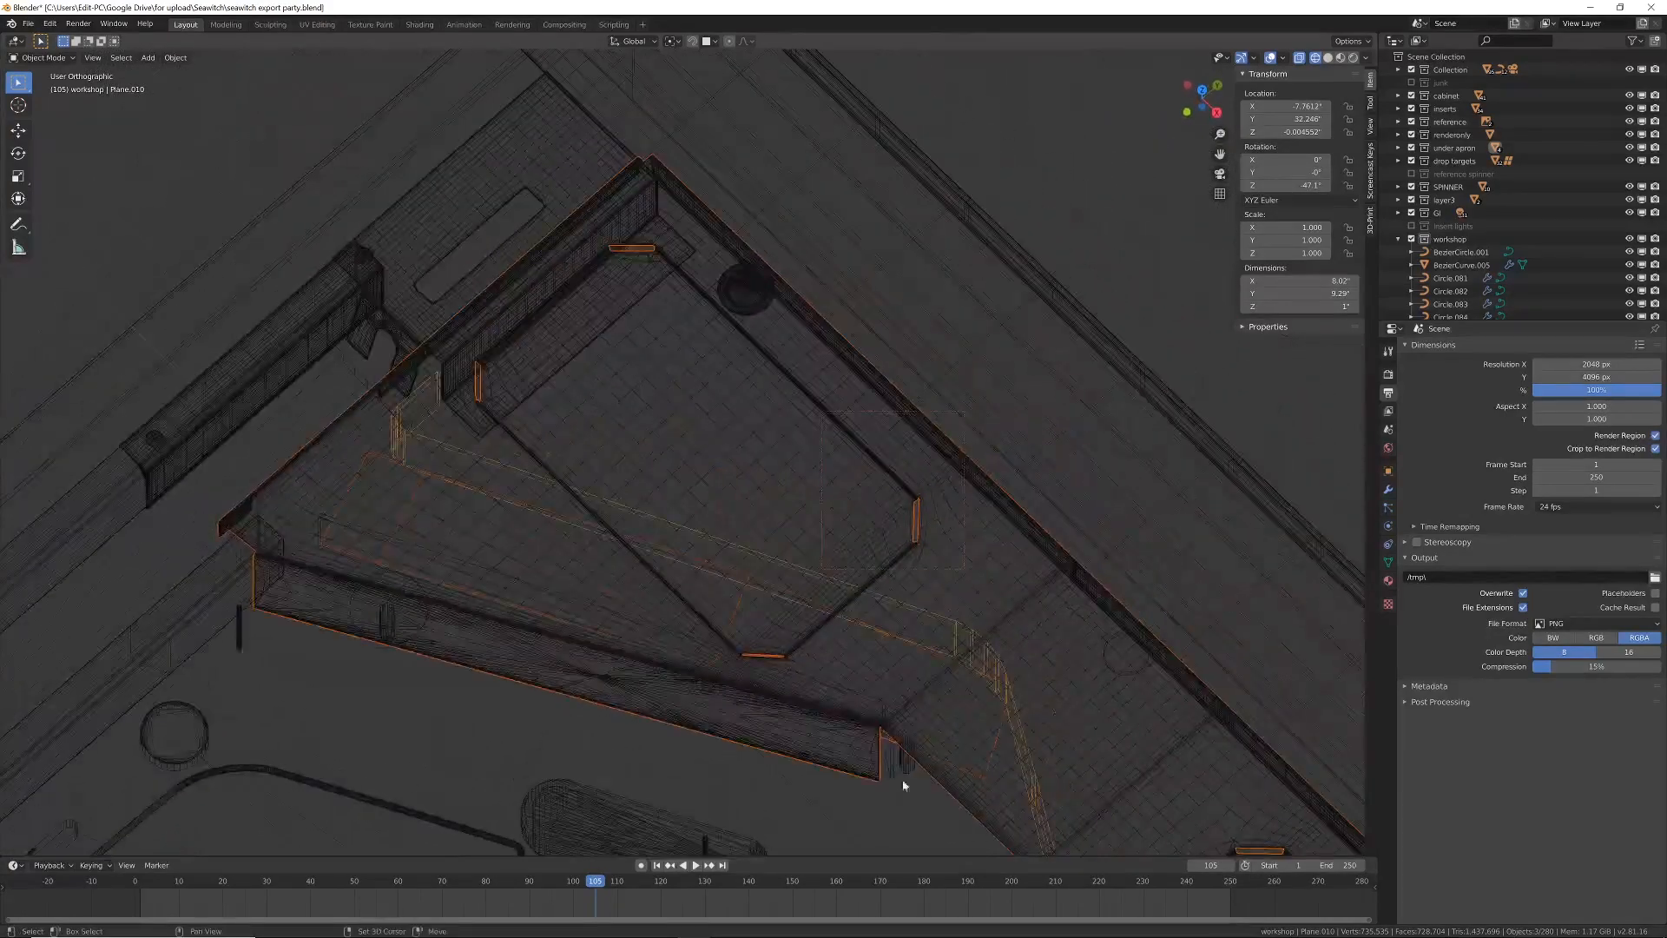
pyautogui.keyDown('shift'); pyautogui.click(895, 772); pyautogui.keyUp('shift')
pyautogui.keyDown('shift'); pyautogui.click(877, 785); pyautogui.keyUp('shift')
pyautogui.keyDown('shift'); pyautogui.click(879, 786); pyautogui.keyUp('shift')
pyautogui.keyDown('shift'); pyautogui.click(880, 786); pyautogui.keyUp('shift')
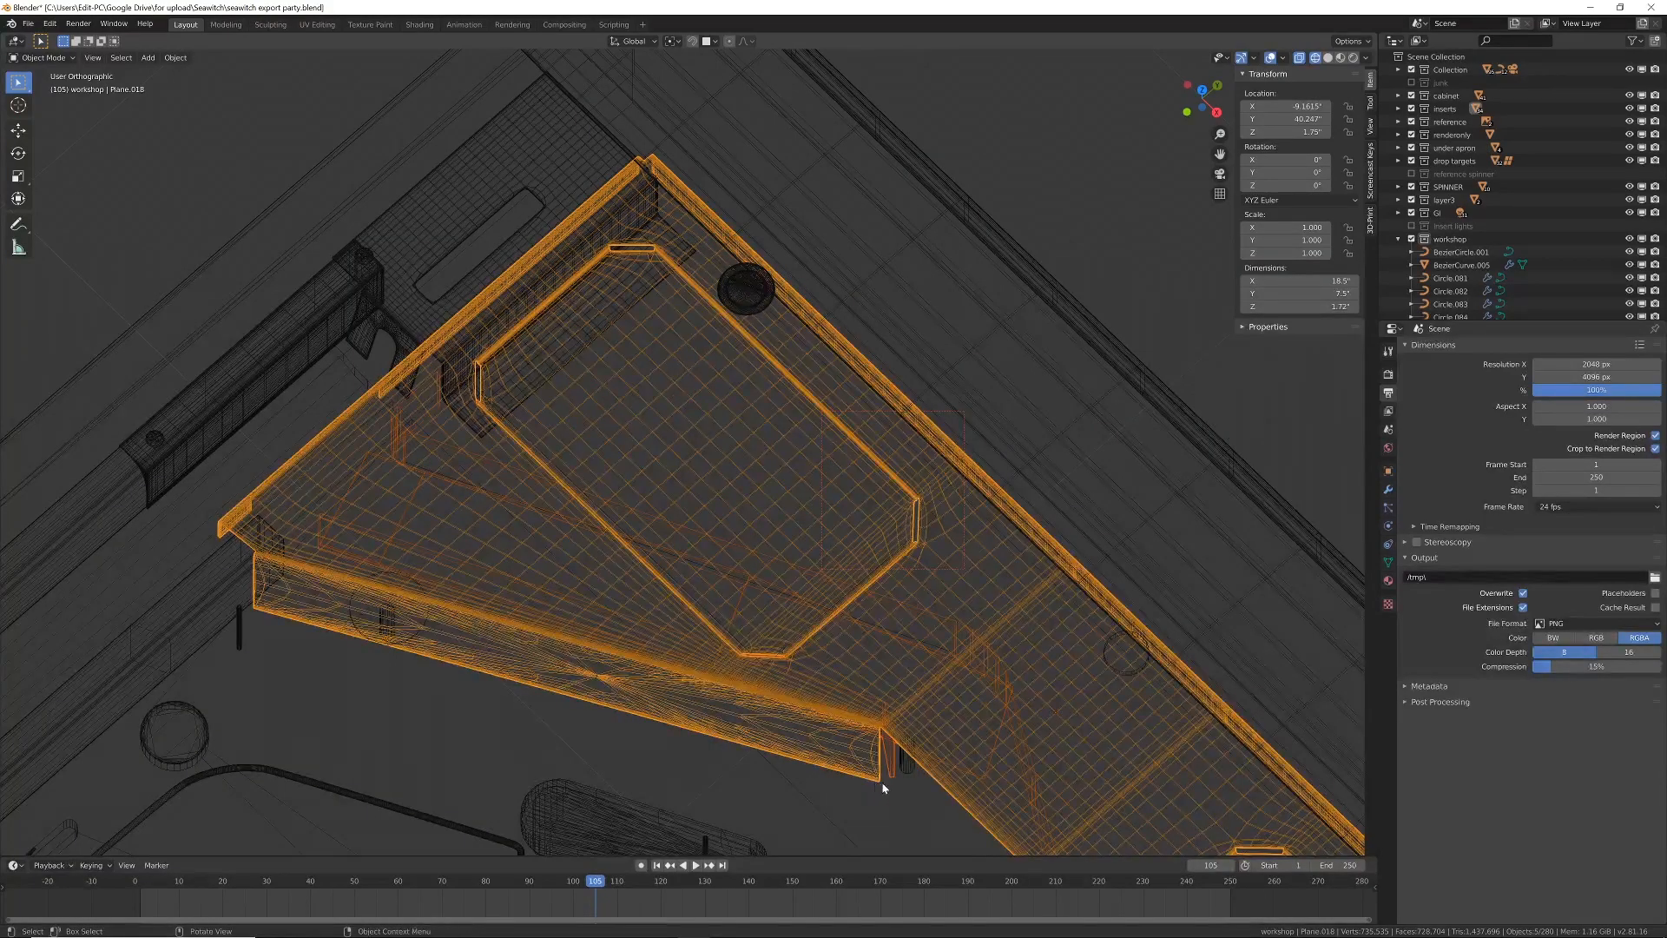
# Step: Duplicate the short-hooked straight wall beneath the apron in place and move the copy to the workshop collection
pyautogui.click(889, 782)
pyautogui.moveTo(988, 768); pyautogui.dragTo(955, 378, button='middle')
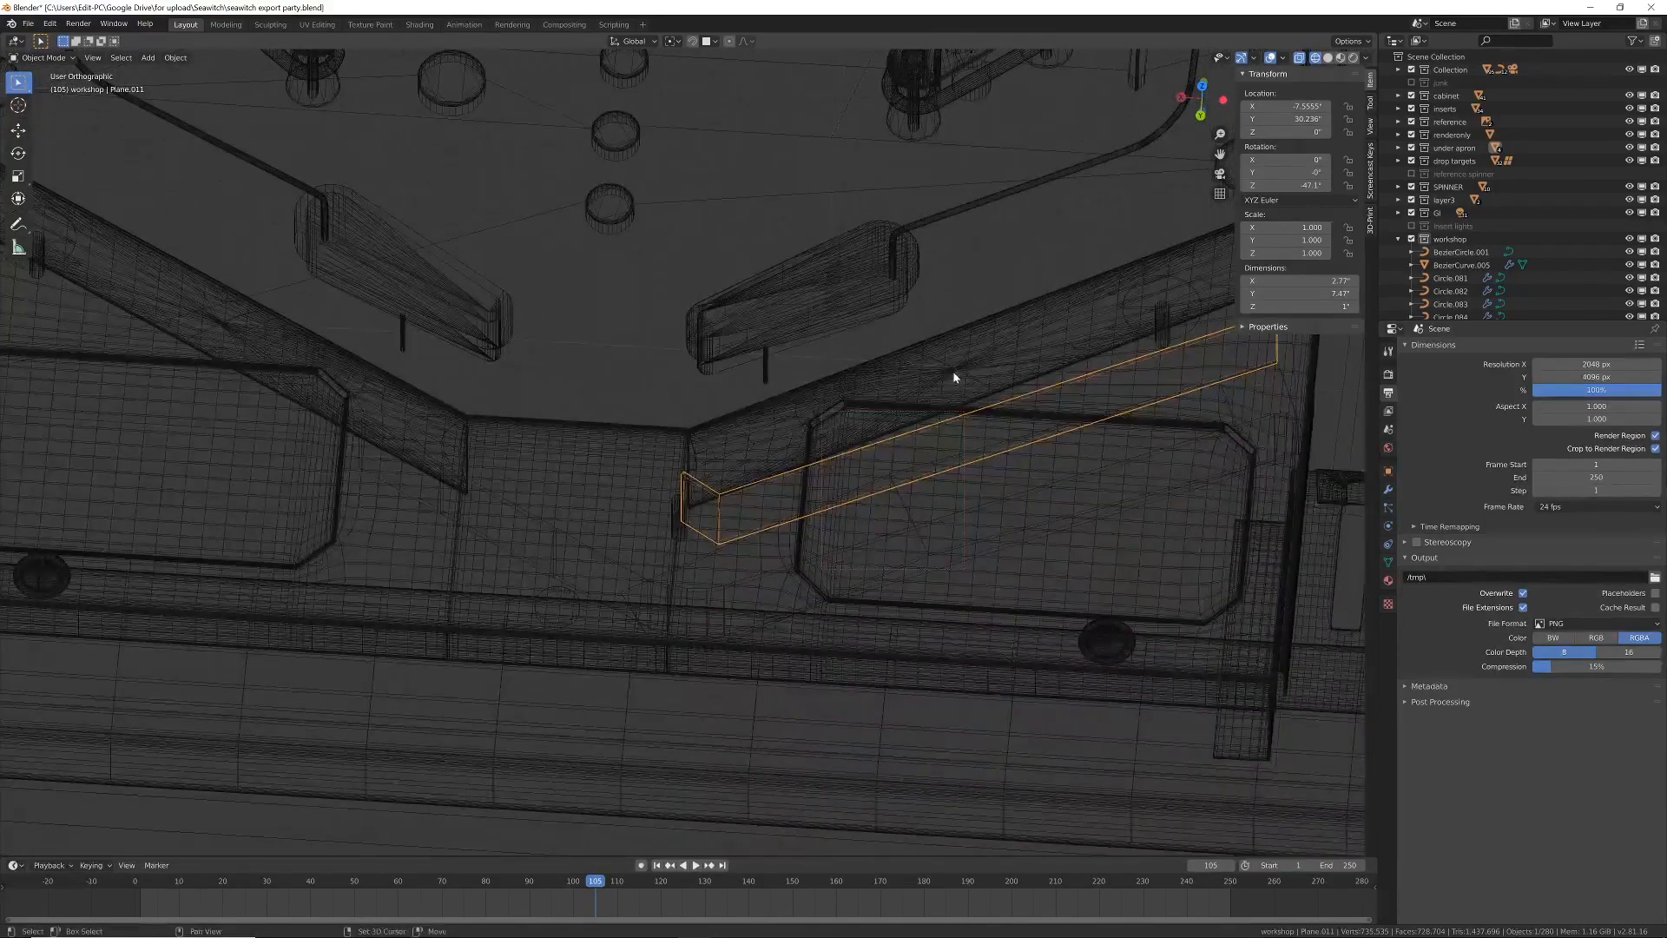
pyautogui.hotkey('shift', 'd')
pyautogui.rightClick(954, 376)
pyautogui.press('m')
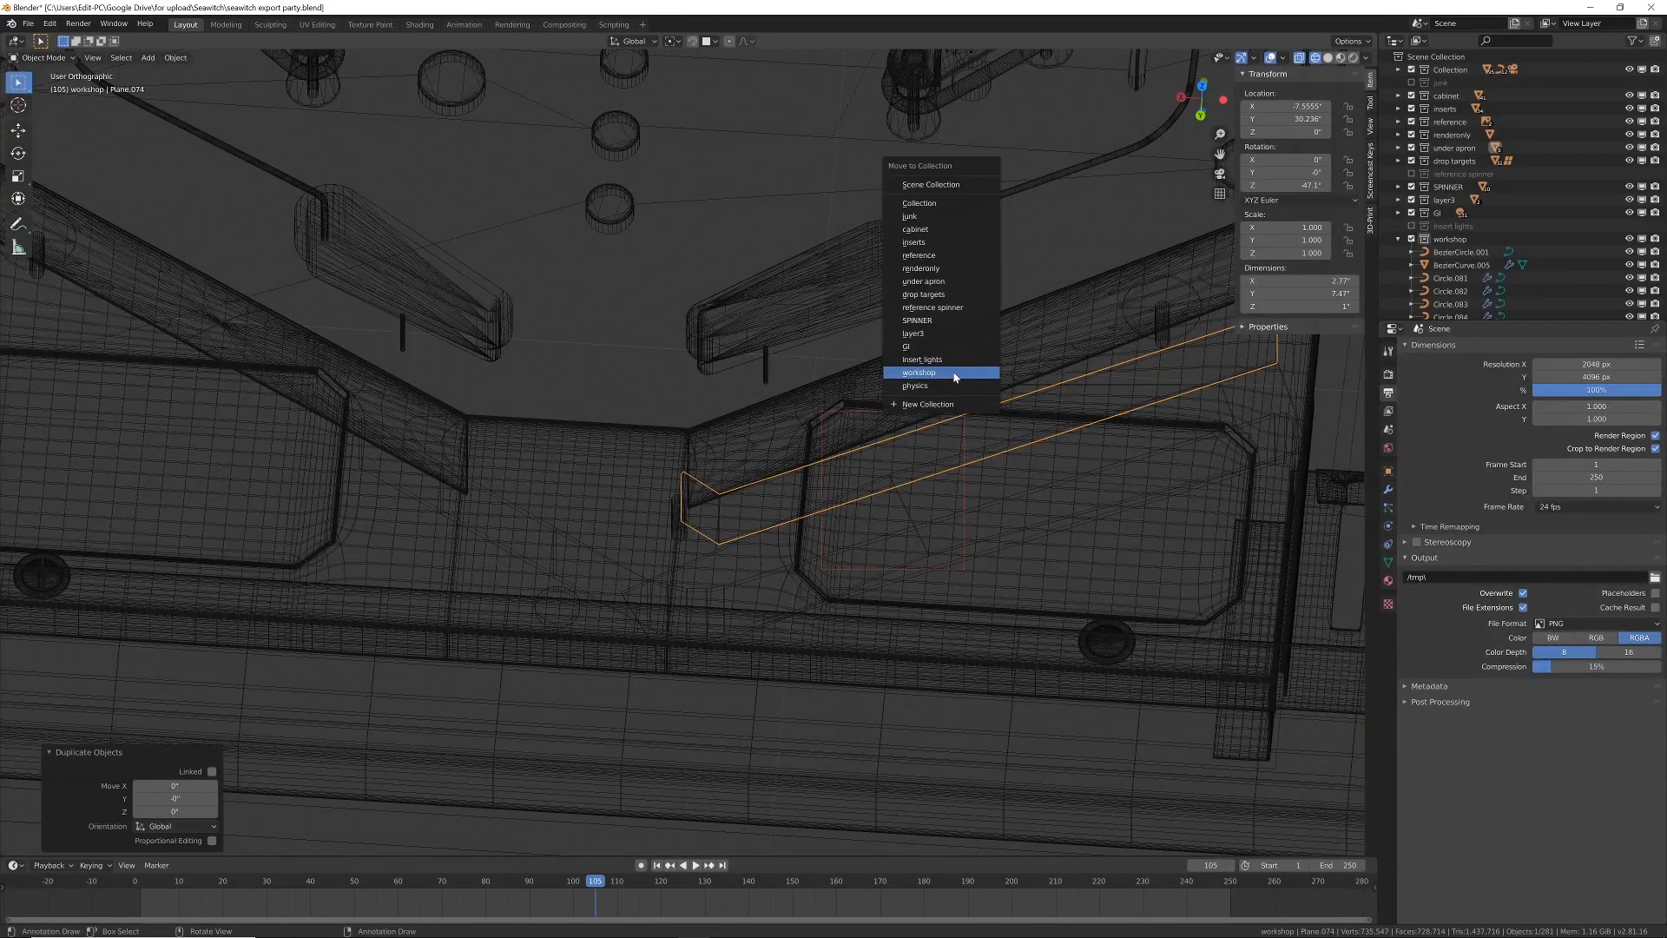
pyautogui.click(953, 374)
# Step: Duplicate the long curved ball trough wall beneath the apron in place and move the copy to the workshop collection
pyautogui.click(988, 500)
pyautogui.click(988, 500)
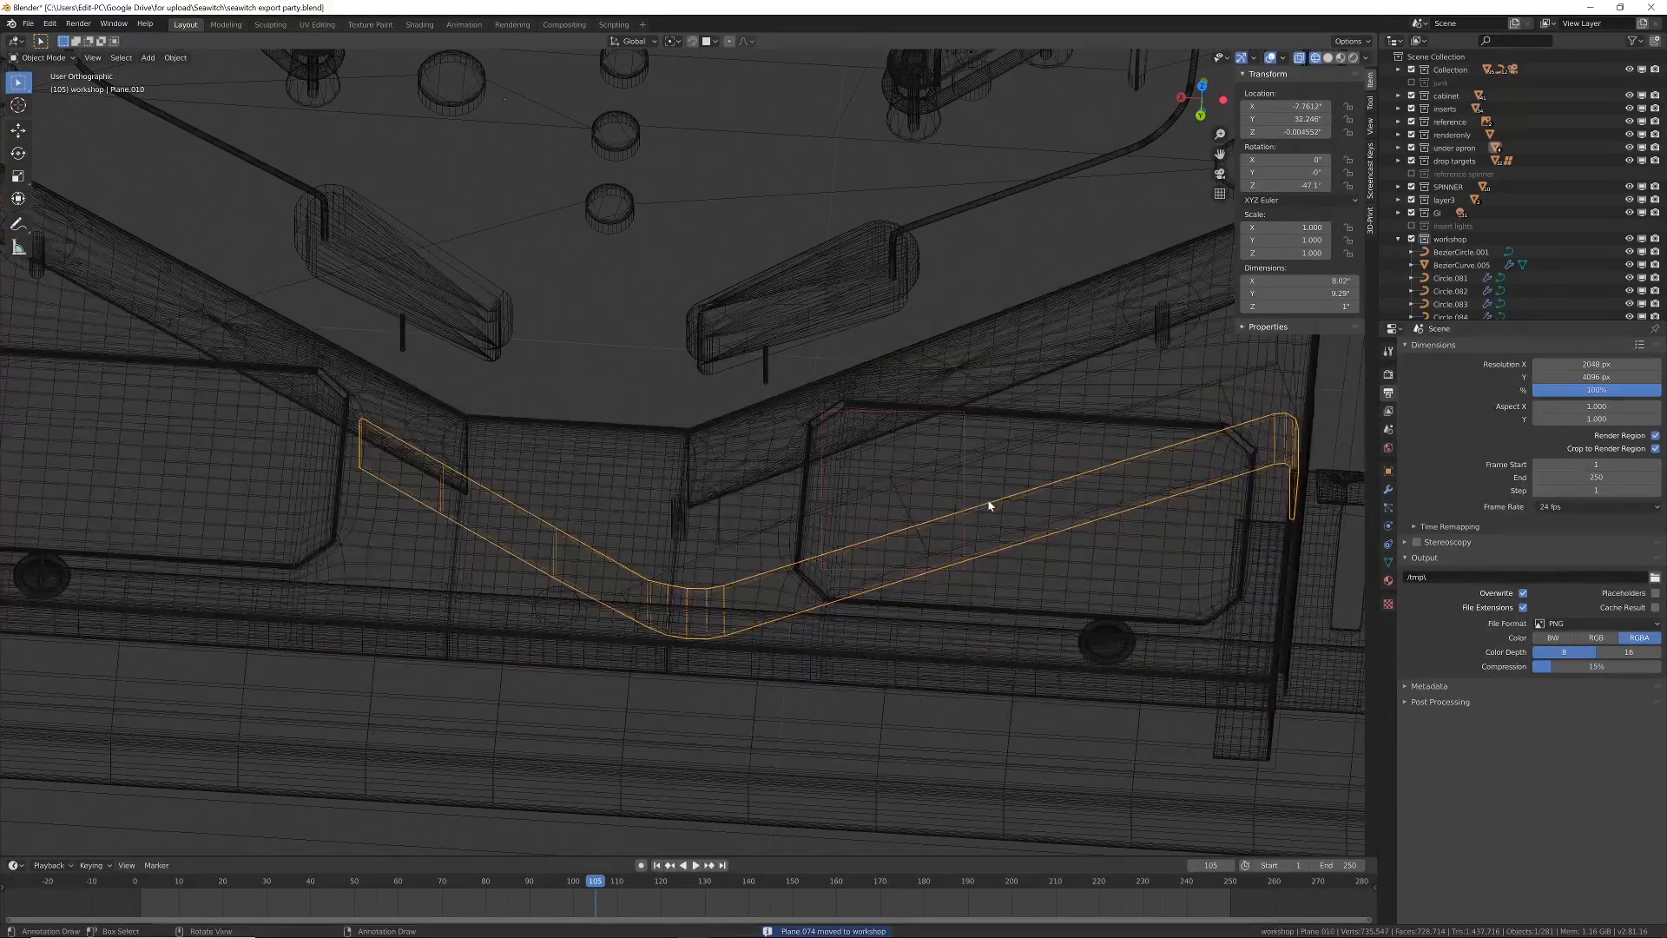
pyautogui.hotkey('shift', 'd')
pyautogui.rightClick(1090, 502)
pyautogui.press('m')
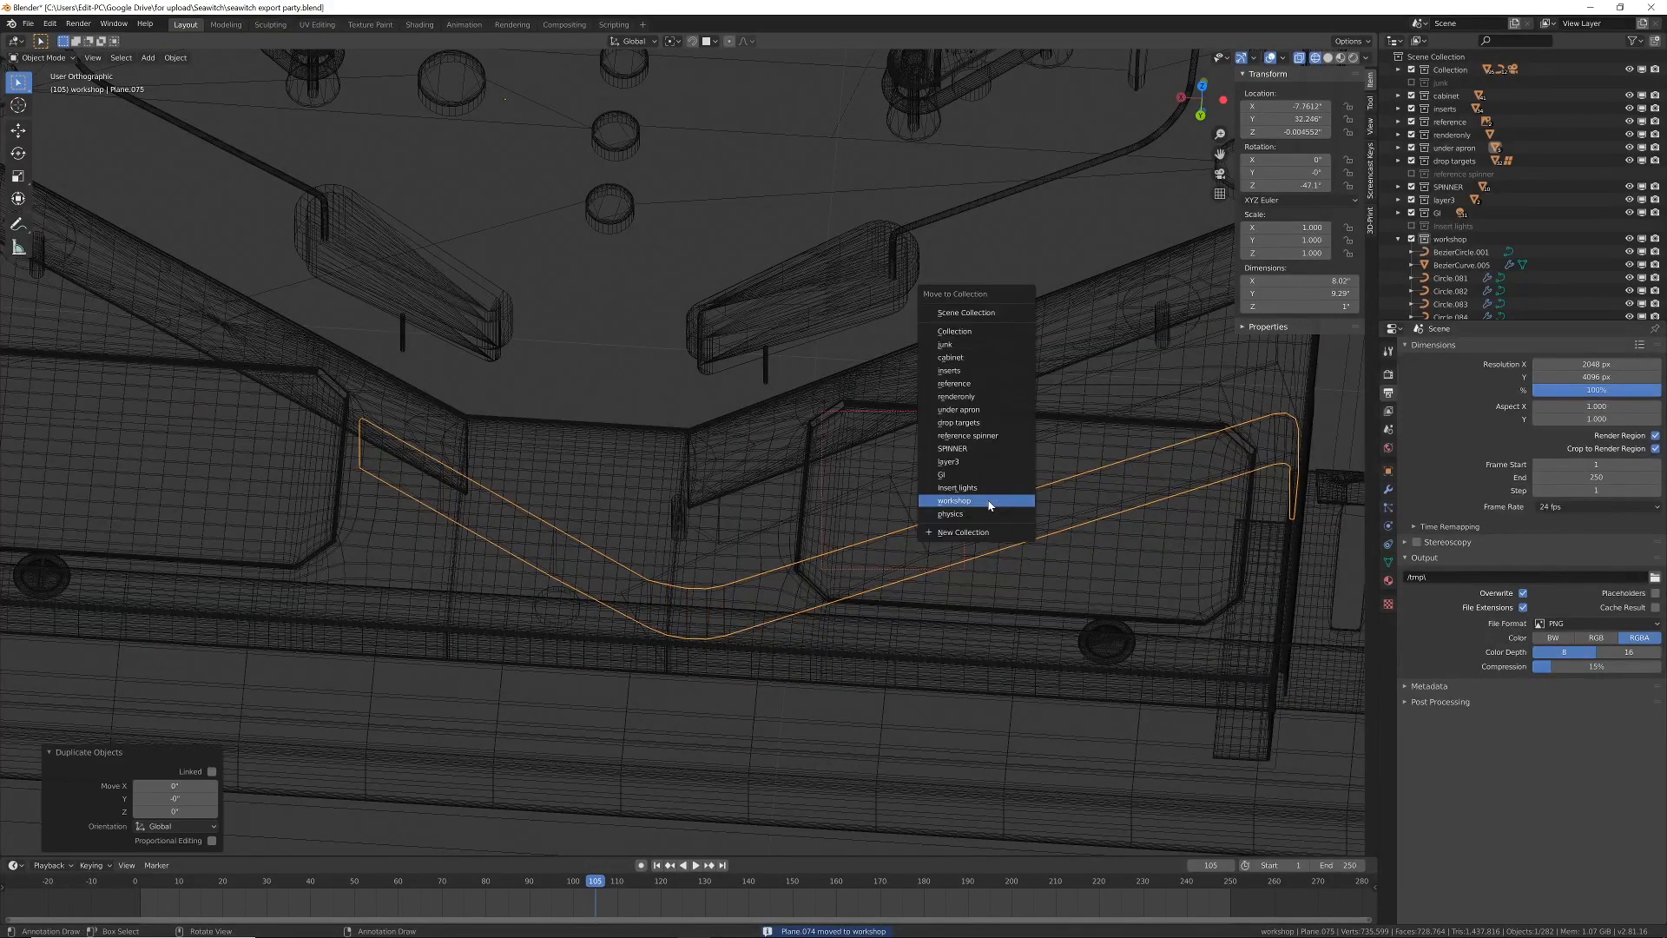
pyautogui.click(975, 497)
# Step: Duplicate the angled flat plane beneath the apron's shooter-lane half in place and move the copy to the workshop collection
pyautogui.click(910, 516)
pyautogui.click(907, 518)
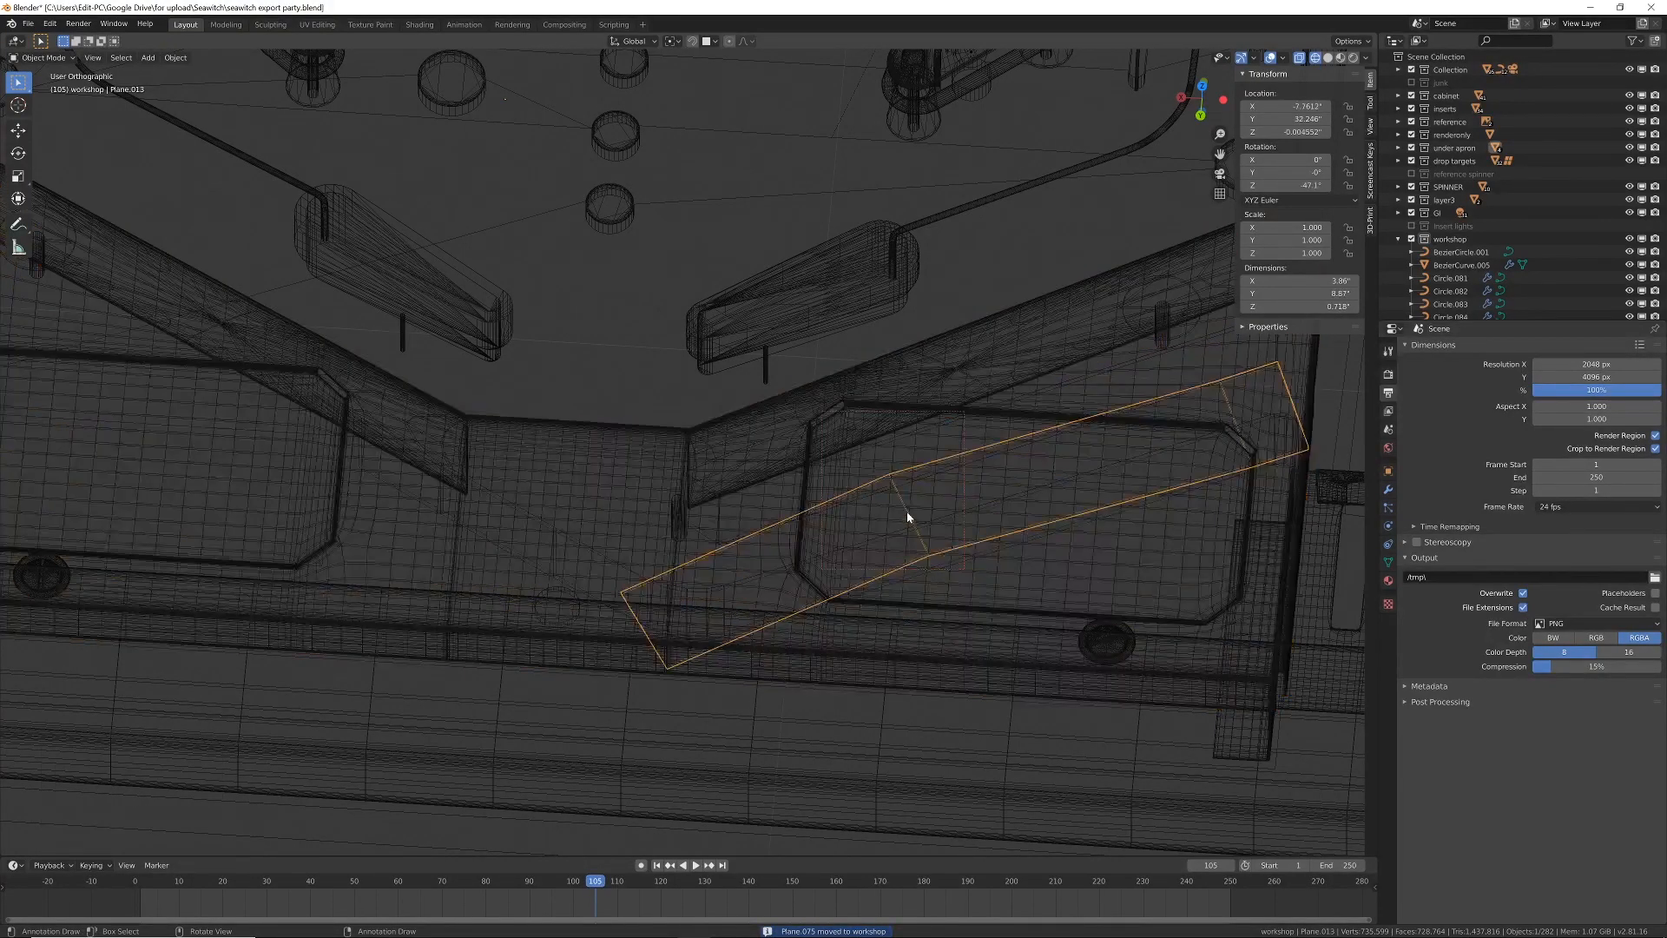
pyautogui.hotkey('shift', 'd')
pyautogui.rightClick(906, 513)
pyautogui.press('m')
pyautogui.click(908, 513)
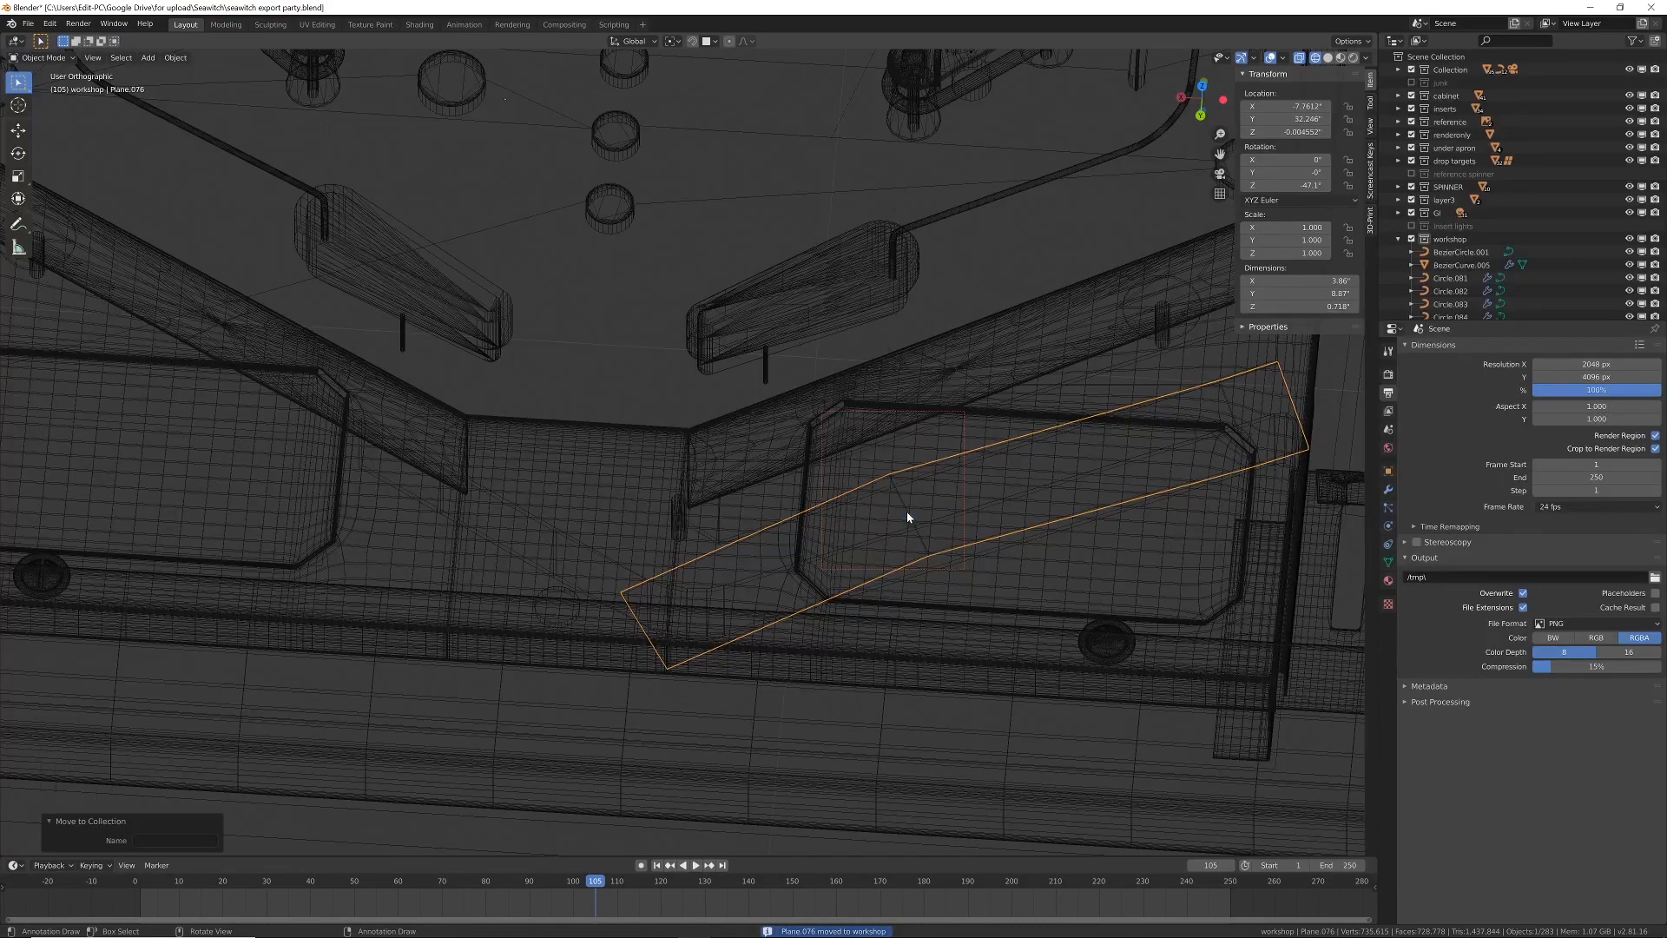
# Step: Select all objects in the workshop collection and isolate them in local view
pyautogui.scroll(-2, 725, 484)
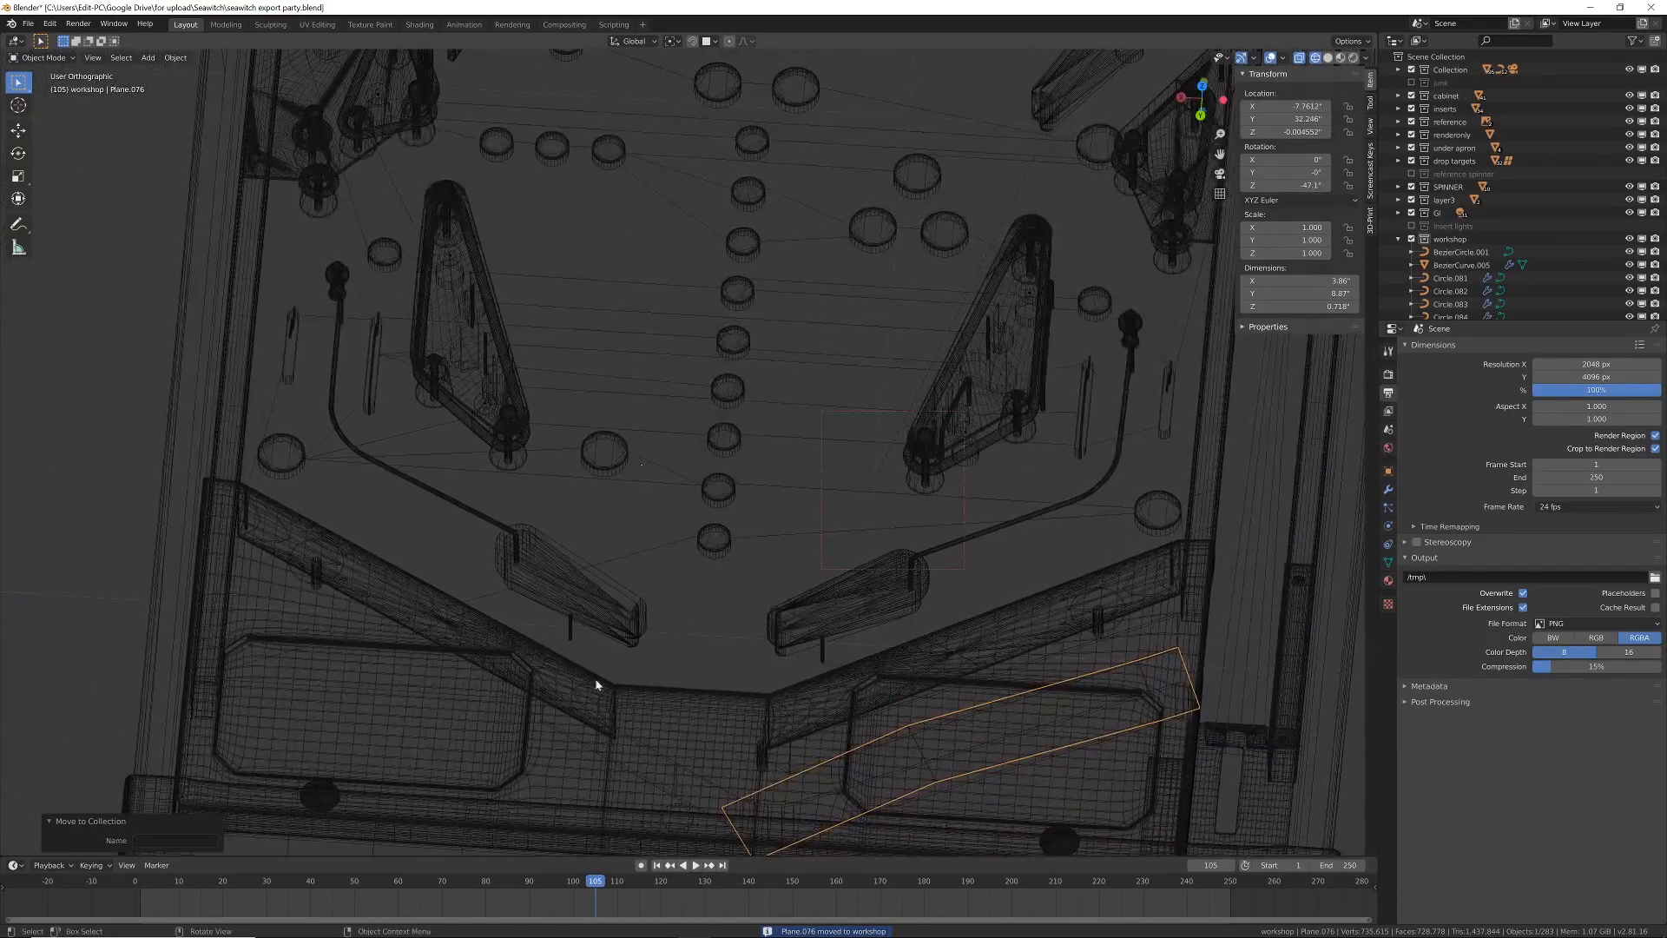
pyautogui.scroll(-3, 841, 488)
pyautogui.keyDown('shift'); pyautogui.moveTo(840, 488); pyautogui.dragTo(810, 618, button='middle'); pyautogui.keyUp('shift')
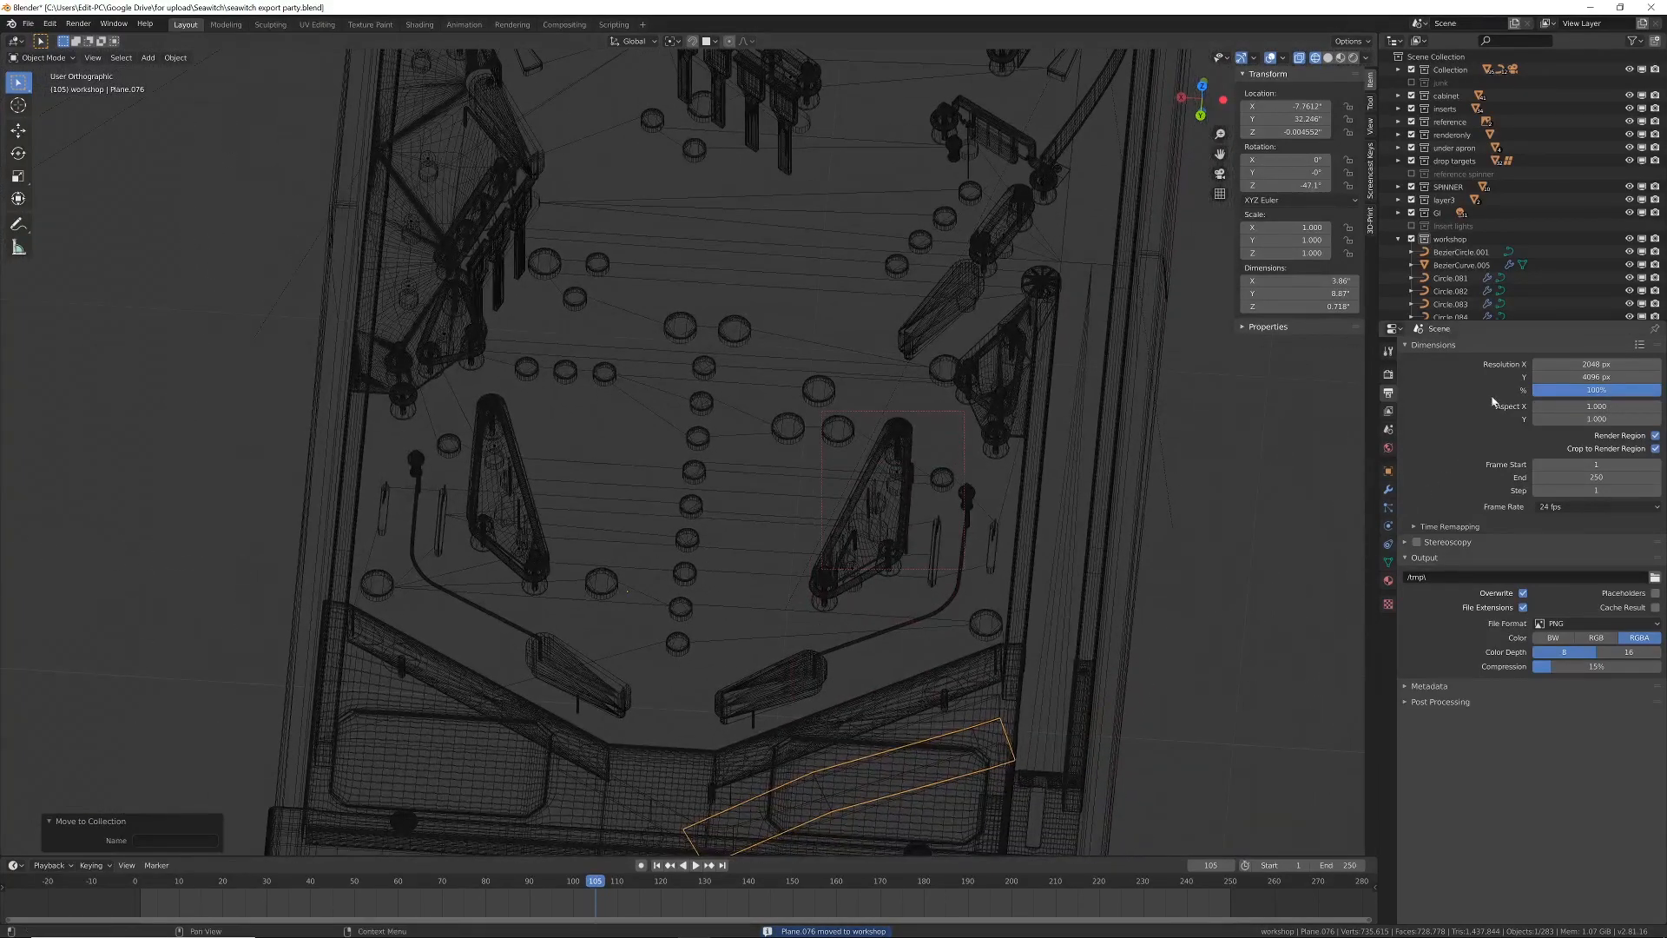
pyautogui.click(1455, 239)
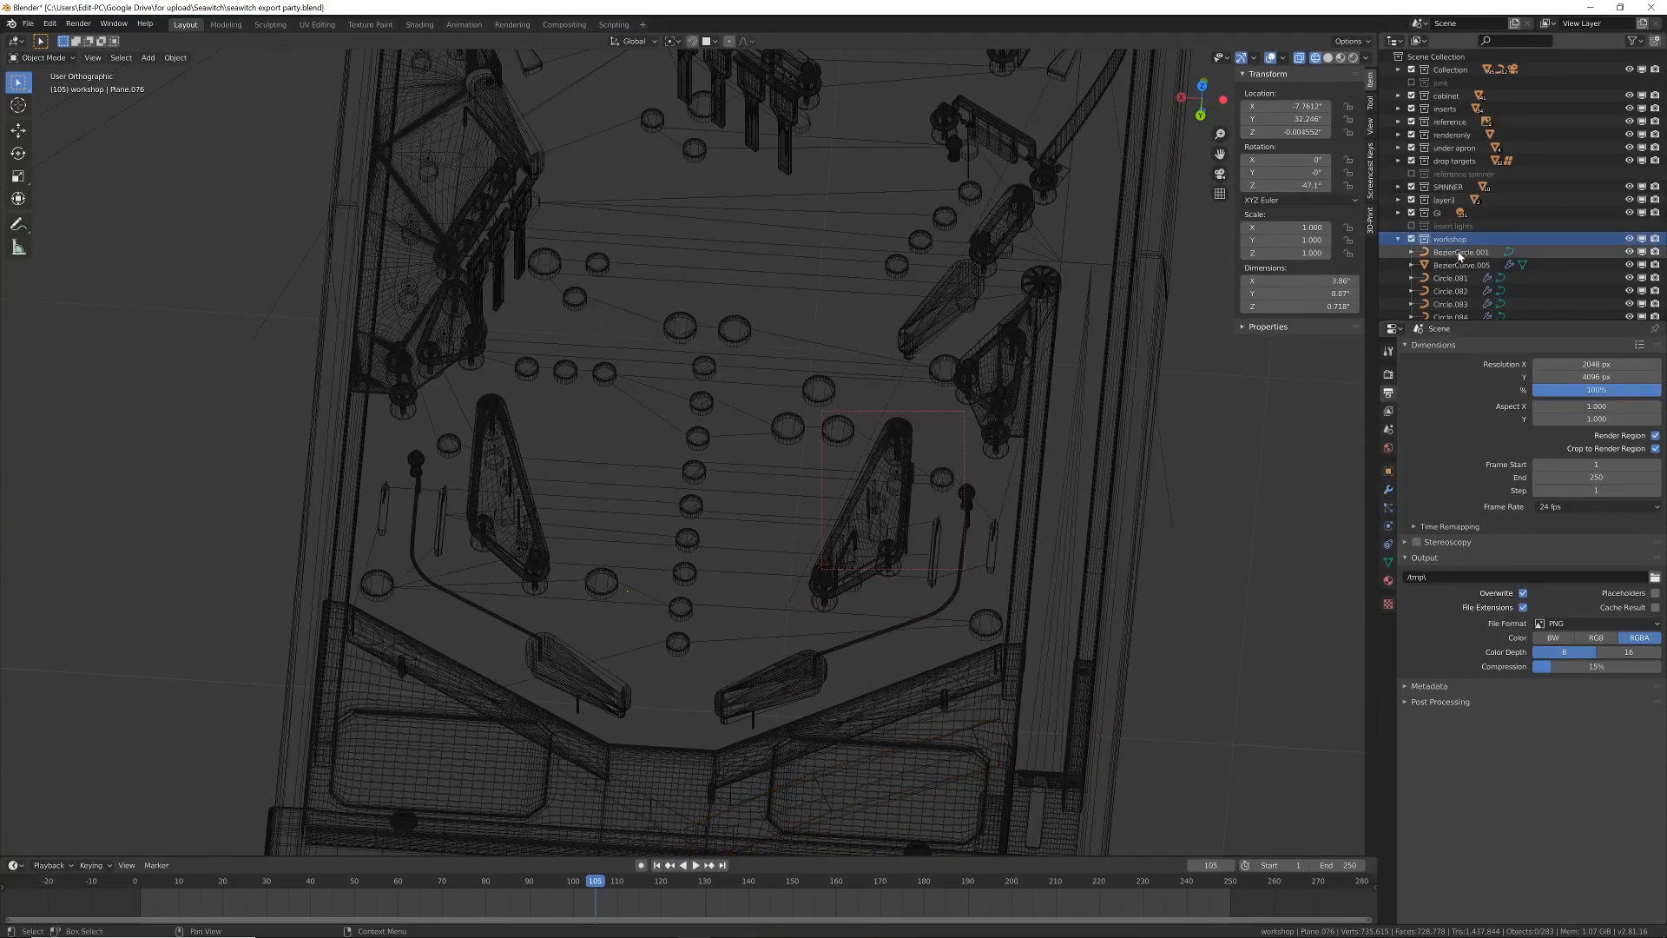
pyautogui.rightClick(1455, 240)
pyautogui.click(1426, 343)
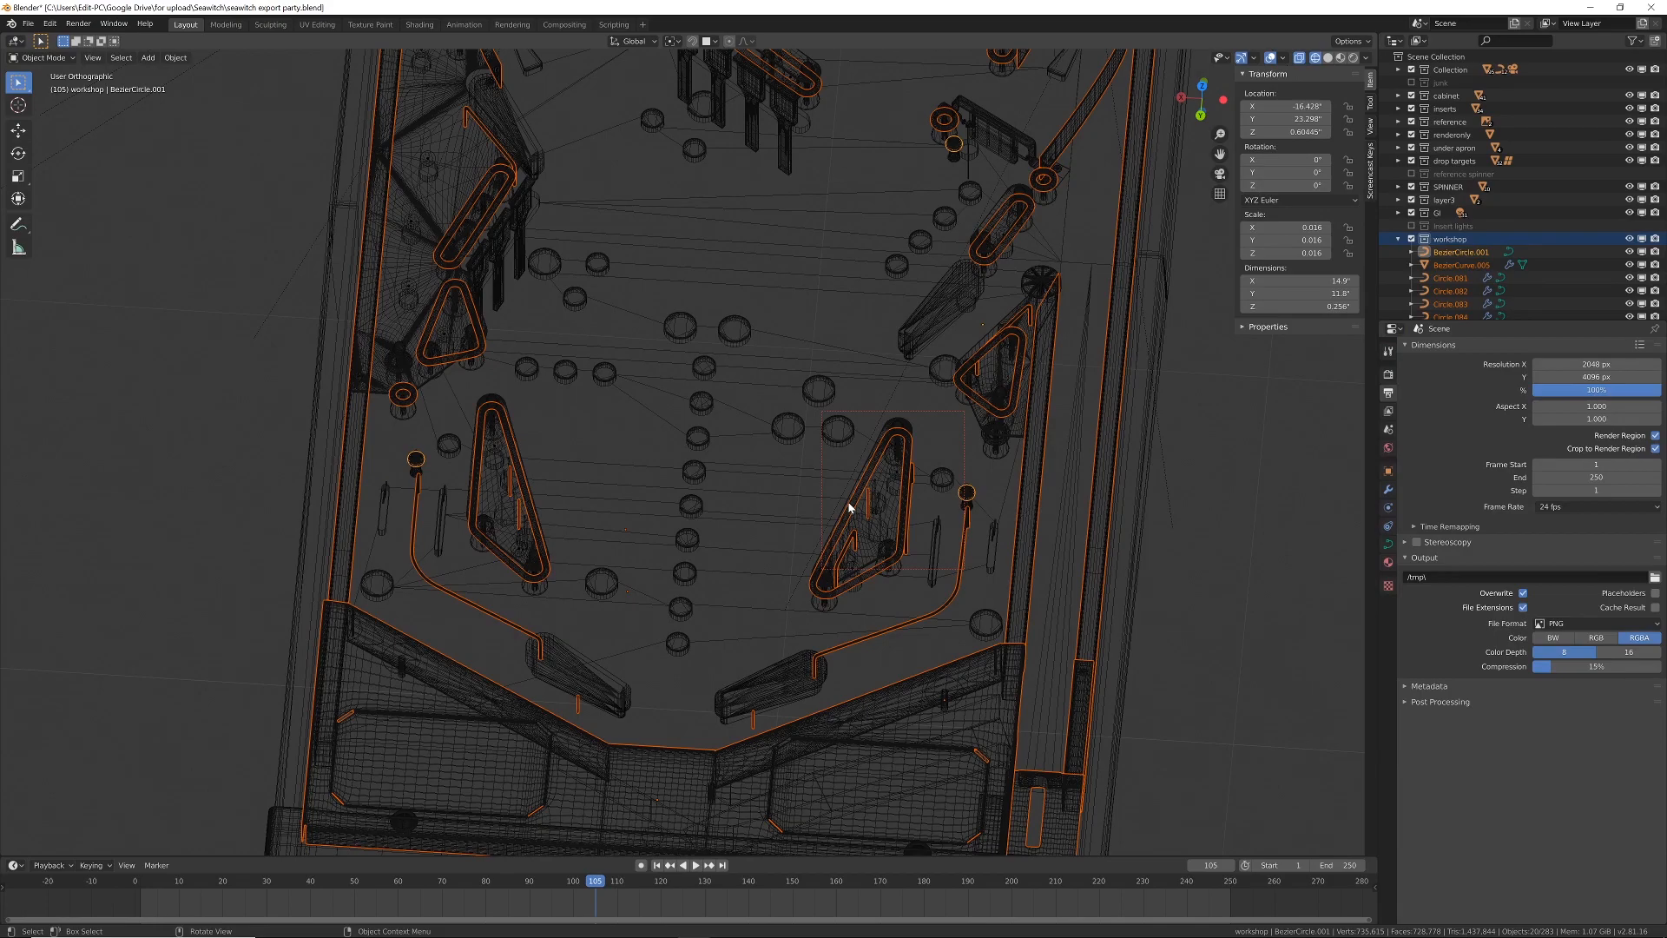
pyautogui.press('KP_Divide')
# Step: Open the wooden rails object for mesh editing and switch the viewport to LookDev shading
pyautogui.moveTo(807, 512); pyautogui.dragTo(697, 344, button='middle')
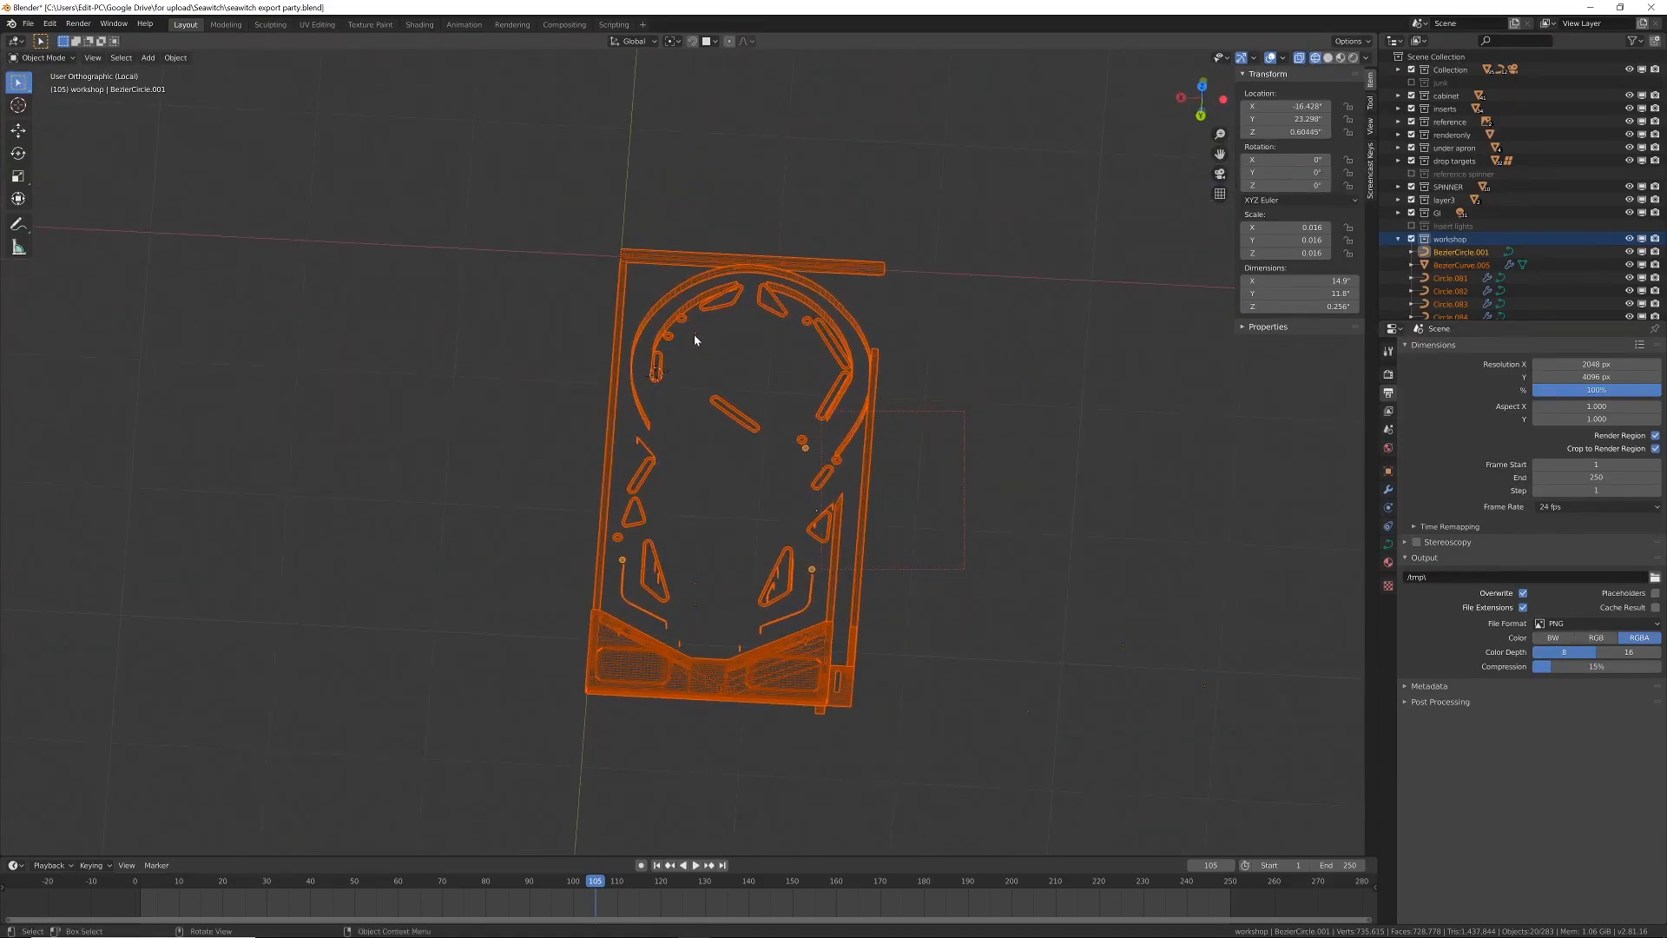
pyautogui.moveTo(815, 423); pyautogui.dragTo(888, 604, button='middle')
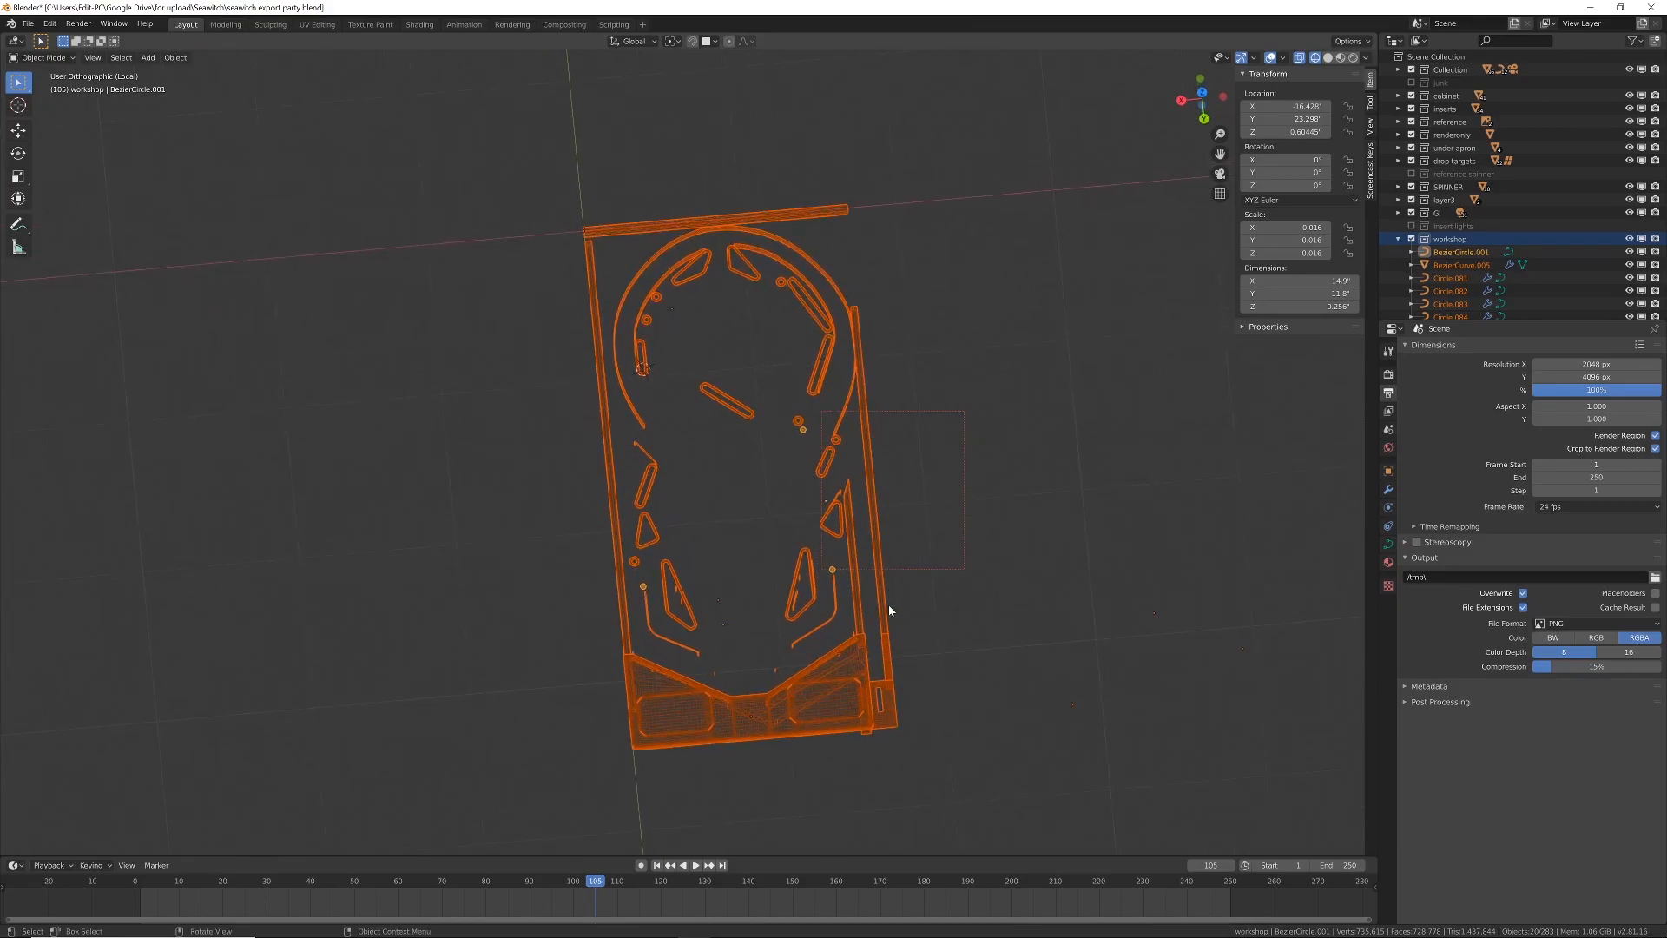
pyautogui.moveTo(697, 327); pyautogui.dragTo(789, 461, button='middle')
pyautogui.click(790, 464)
pyautogui.scroll(3, 799, 470)
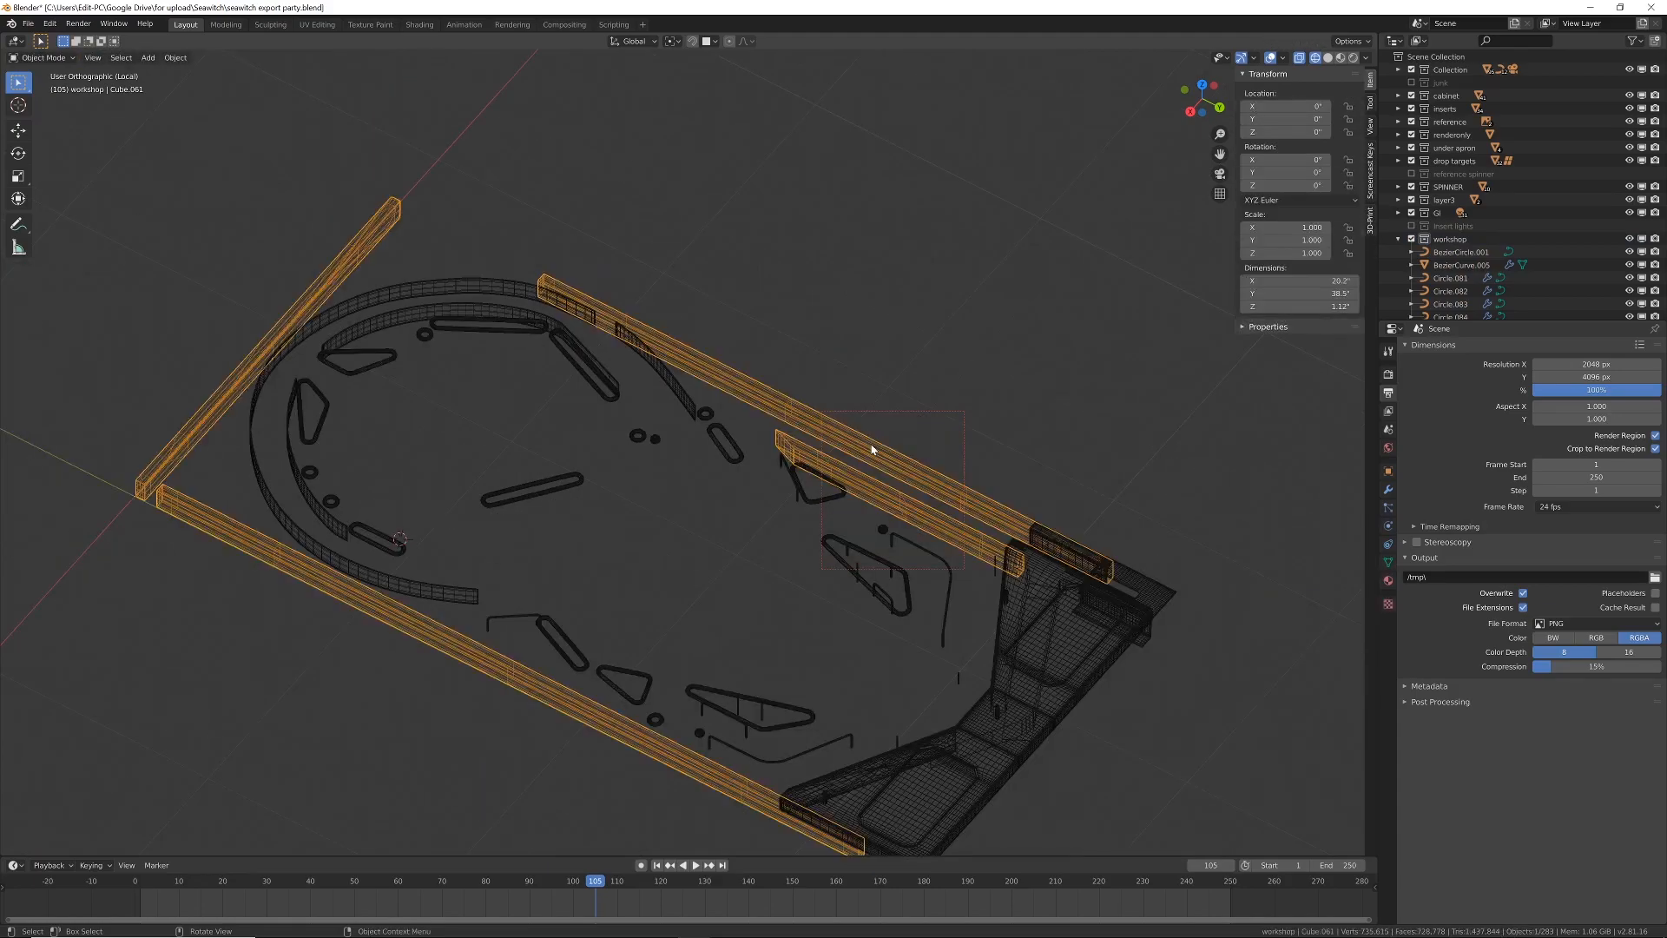
pyautogui.press('Tab')
pyautogui.press('z')
pyautogui.click(868, 518)
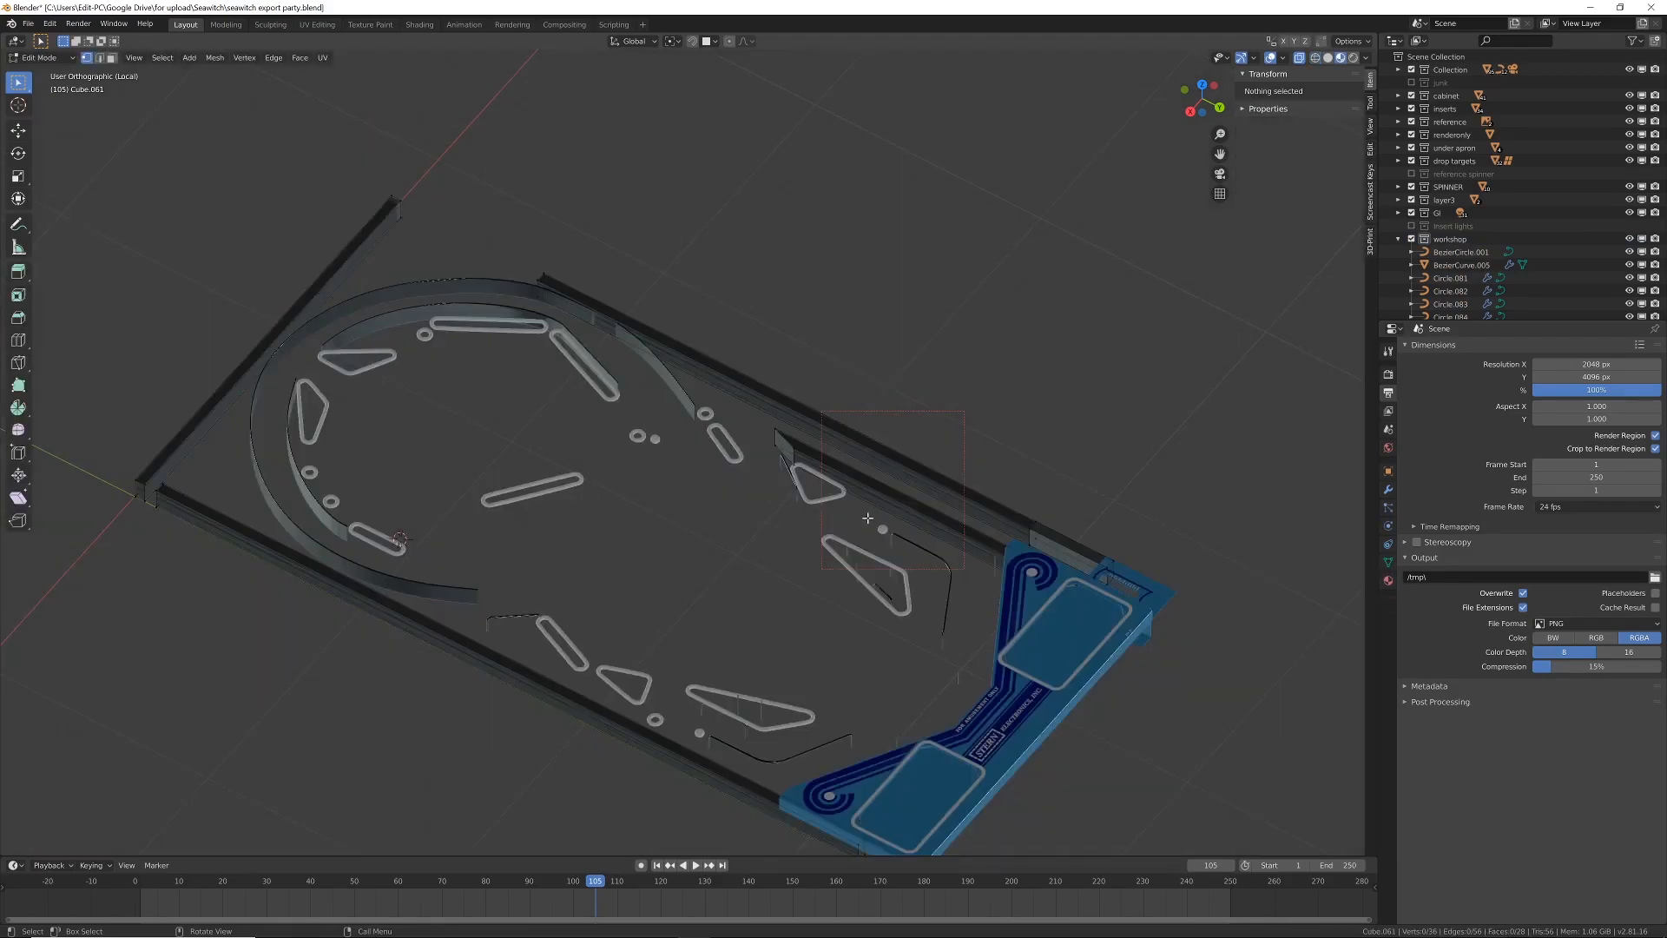
# Step: Turn on the Face Orientation overlay and select the whole wooden rail mesh to inspect its face directions
pyautogui.click(1284, 58)
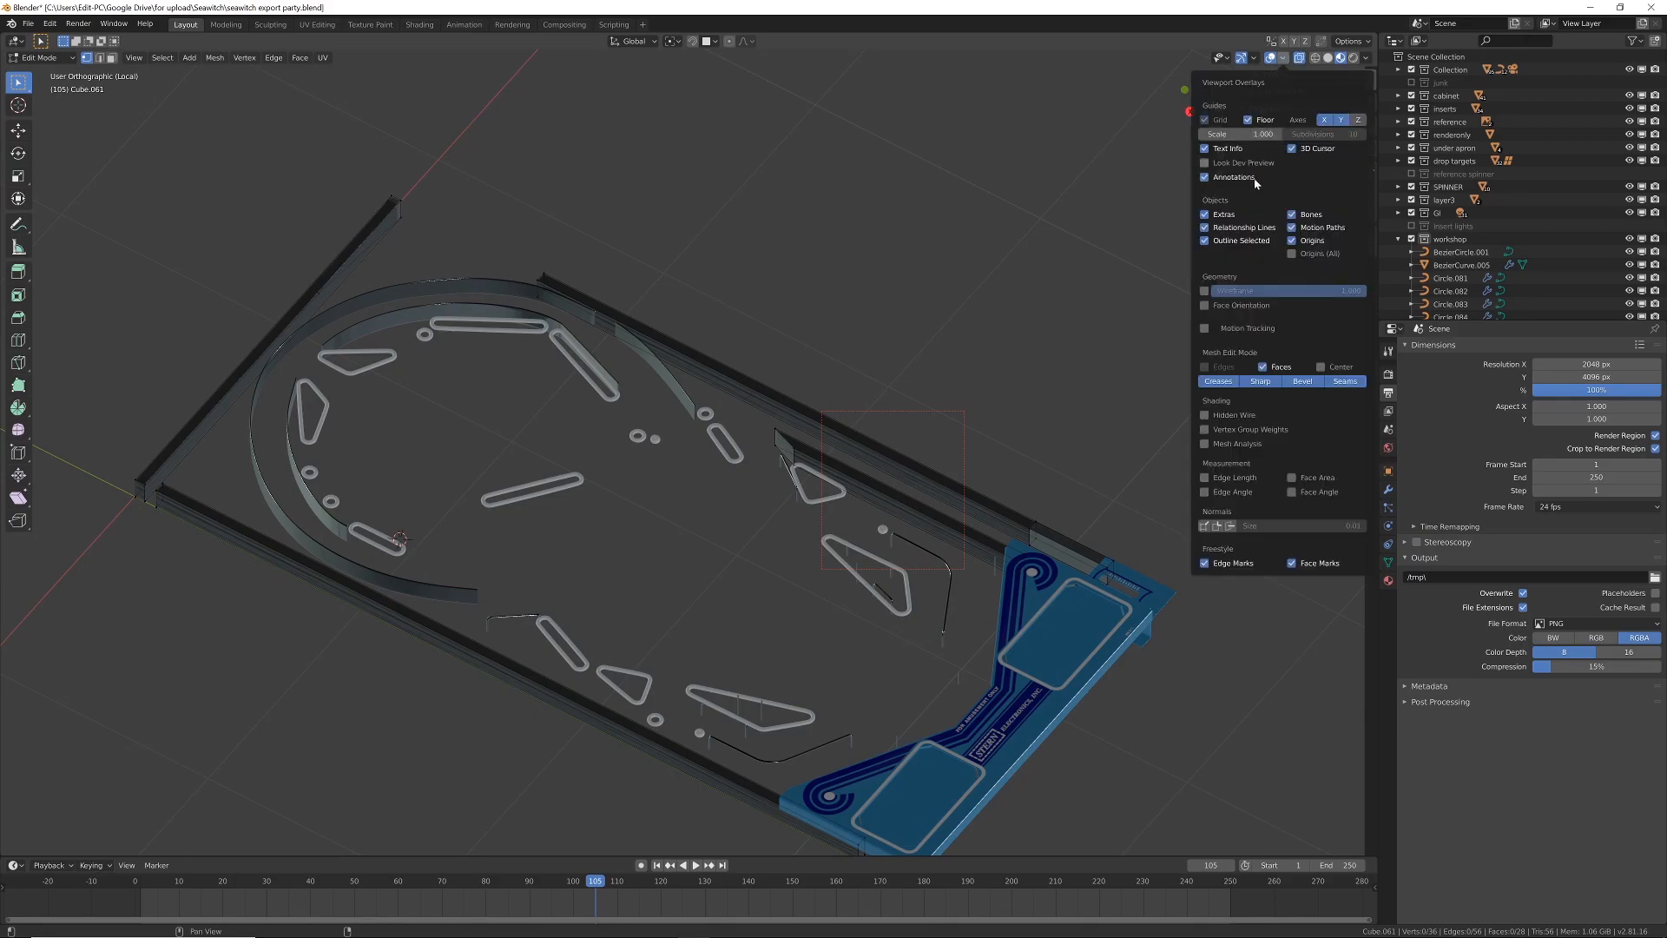
pyautogui.click(1204, 305)
pyautogui.moveTo(782, 434); pyautogui.dragTo(710, 400, button='middle')
pyautogui.scroll(4, 712, 402)
pyautogui.moveTo(959, 388); pyautogui.dragTo(956, 416, button='middle')
pyautogui.press('Tab')
pyautogui.press('Tab')
pyautogui.press('a')
pyautogui.moveTo(908, 340); pyautogui.dragTo(1066, 416, button='middle')
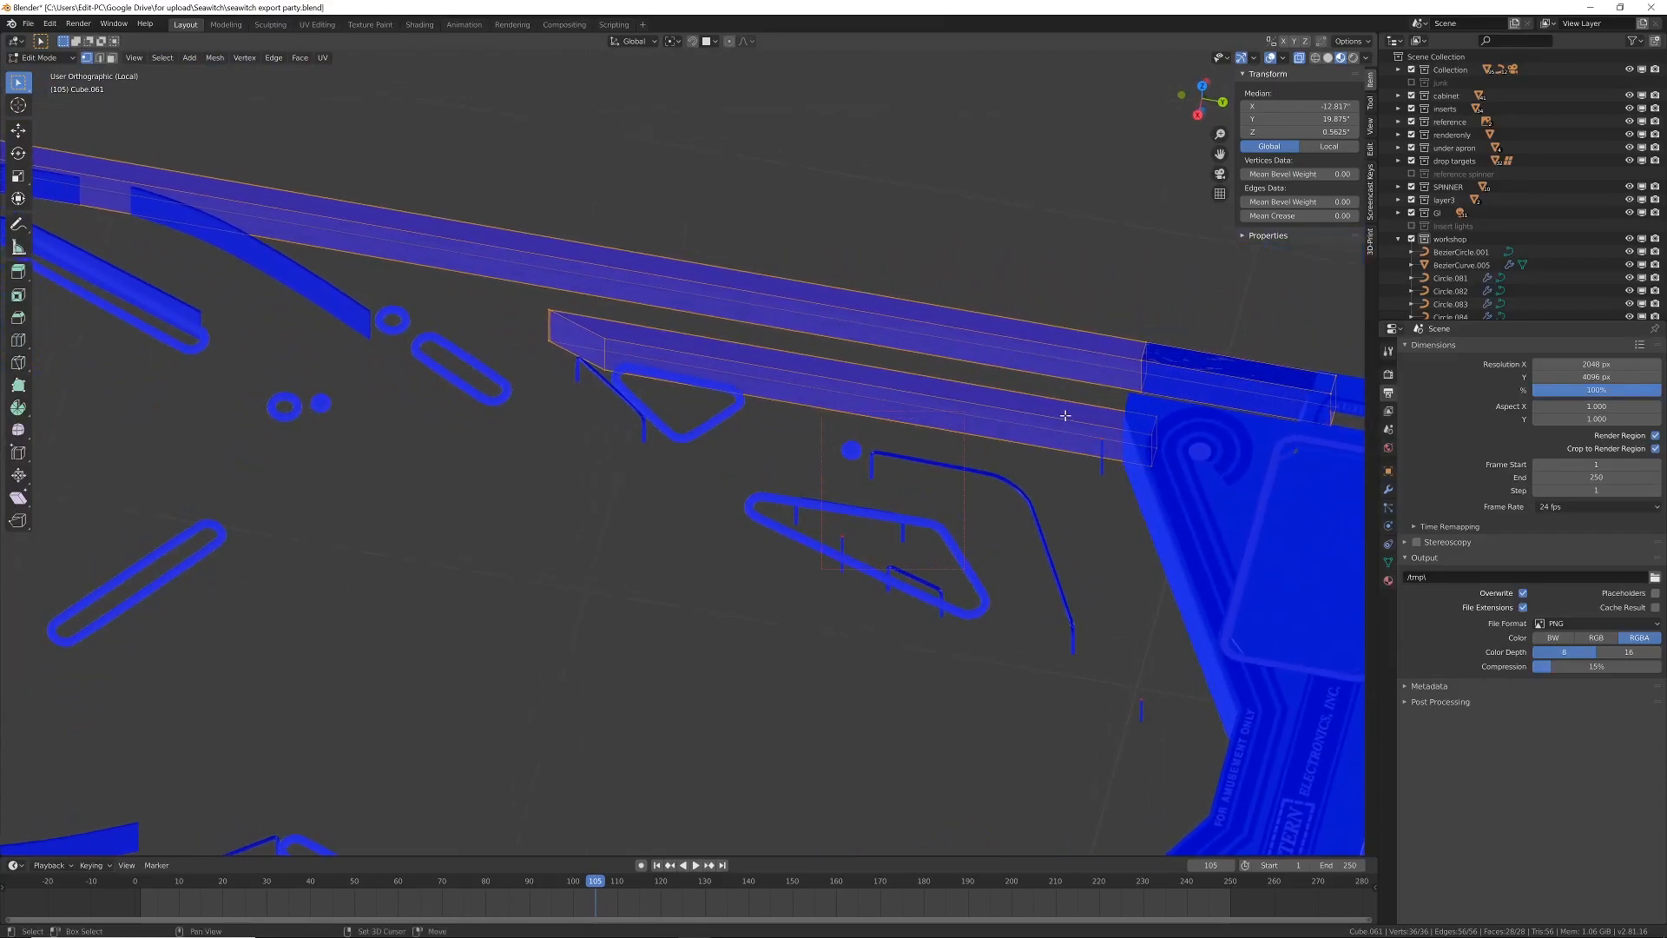
pyautogui.moveTo(867, 368); pyautogui.dragTo(833, 351, button='middle')
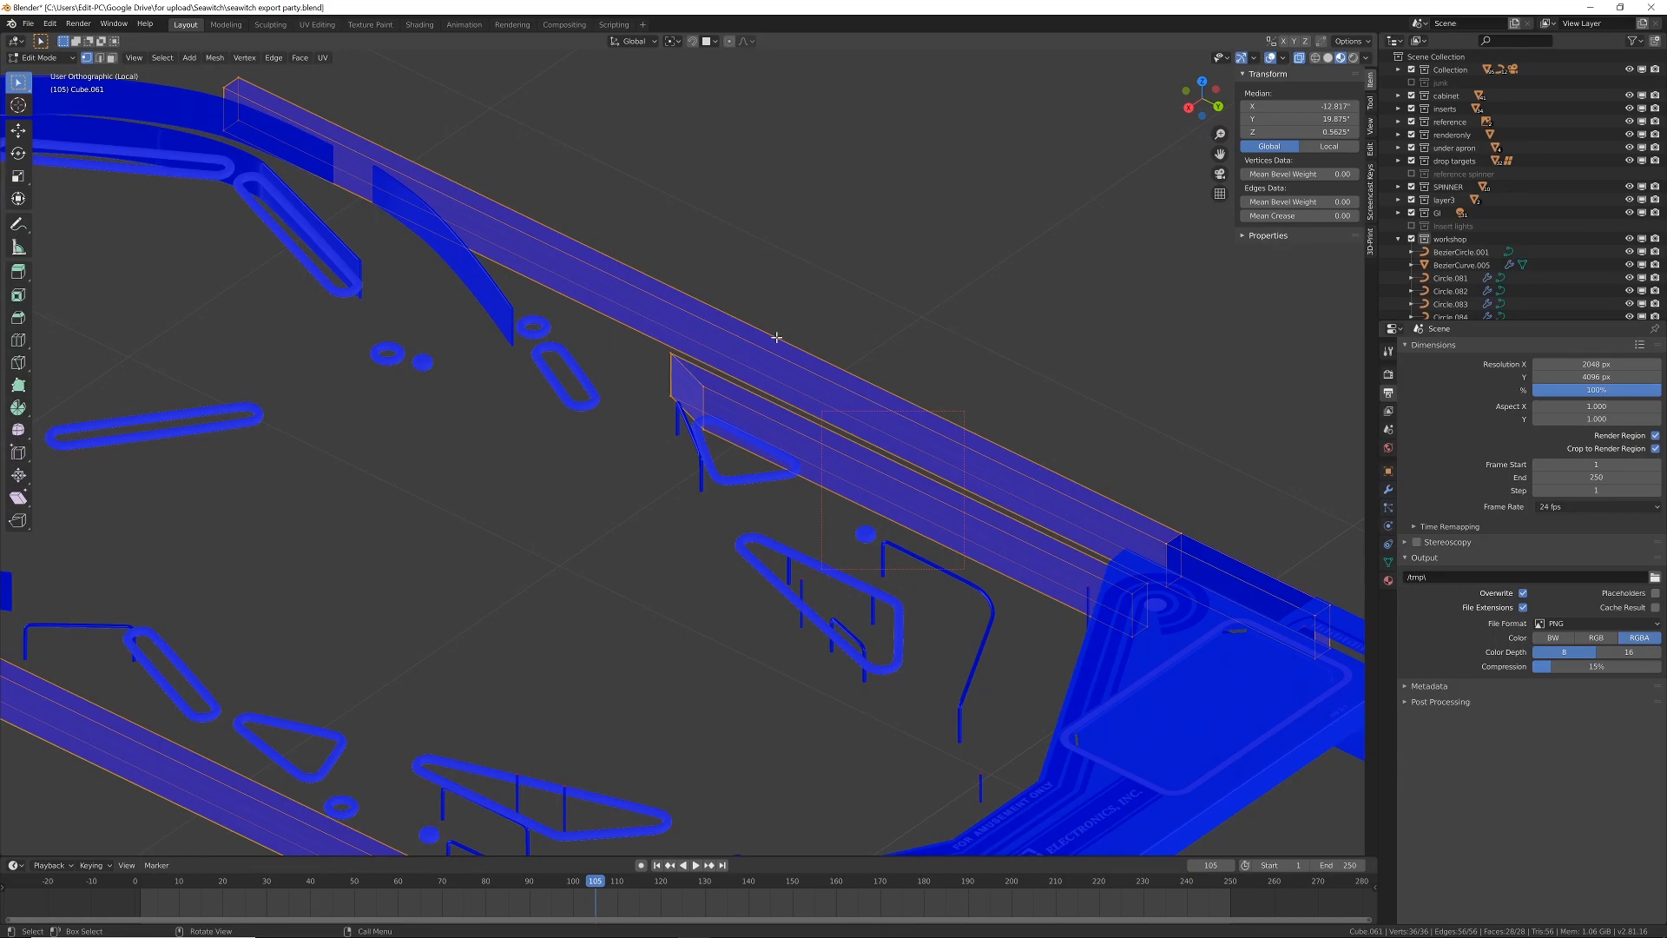
pyautogui.moveTo(703, 345)
pyautogui.mouseDown(button='middle')
pyautogui.moveTo(737, 383)
pyautogui.moveTo(725, 362)
pyautogui.mouseUp(button='middle')
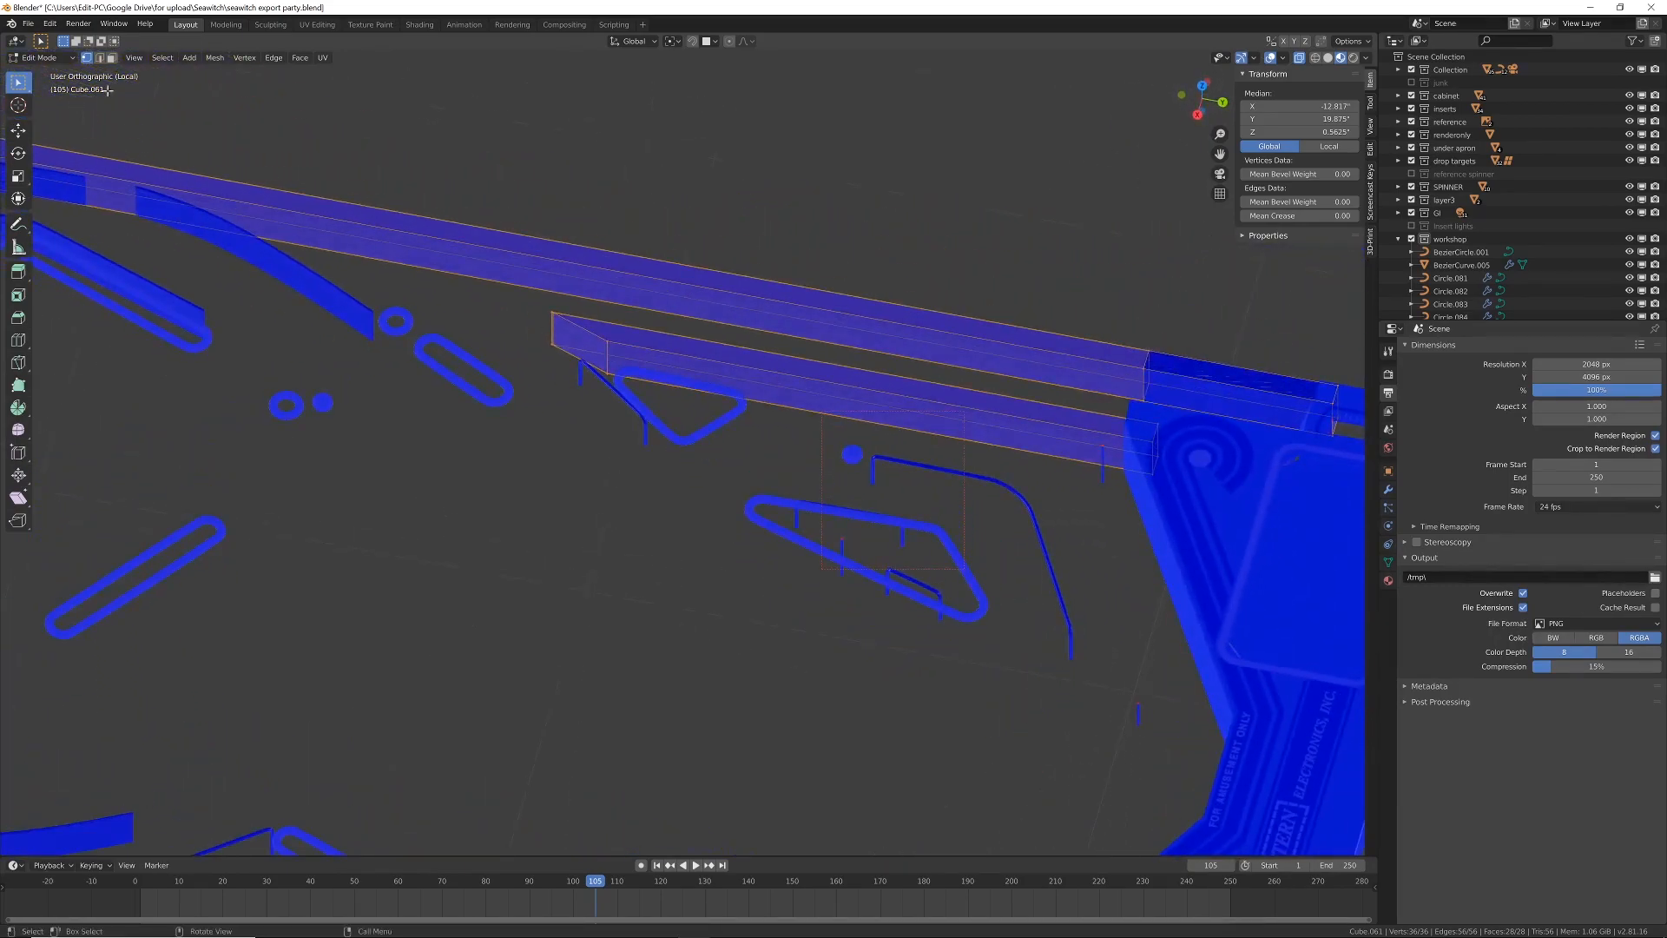
# Step: Select the playfield-facing and angled end faces of the shooter lane divider in face select mode
pyautogui.click(111, 58)
pyautogui.click(590, 343)
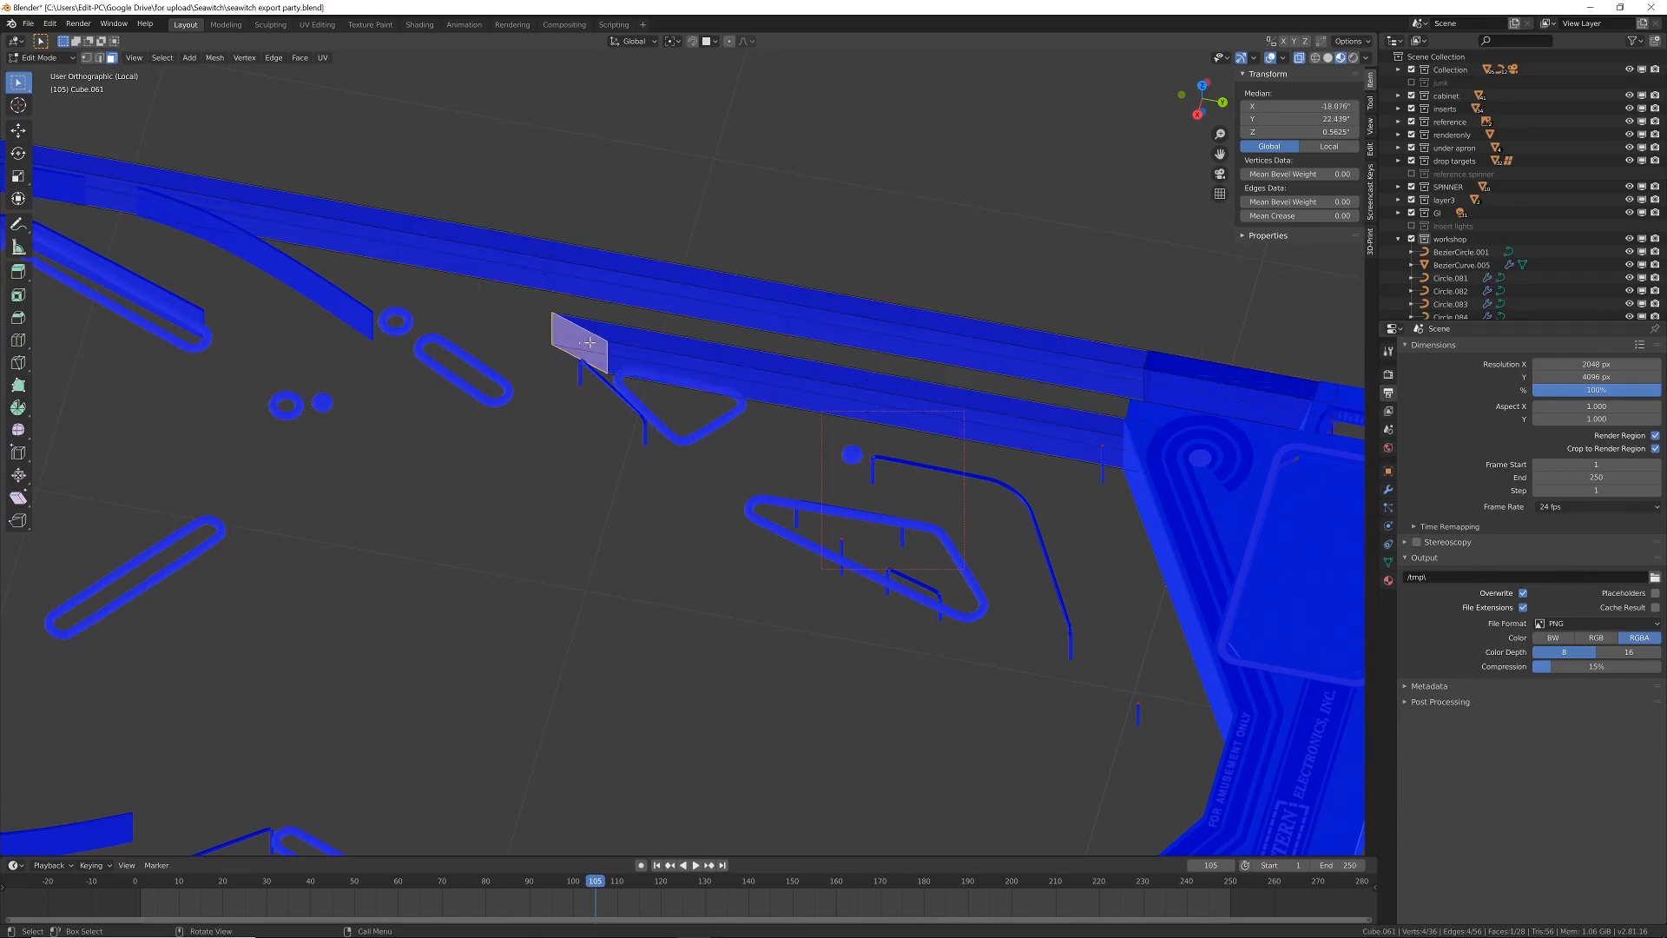
pyautogui.keyDown('shift'); pyautogui.click(884, 410); pyautogui.keyUp('shift')
pyautogui.moveTo(1076, 538); pyautogui.dragTo(807, 674, button='middle')
pyautogui.keyDown('shift'); pyautogui.click(629, 697); pyautogui.keyUp('shift')
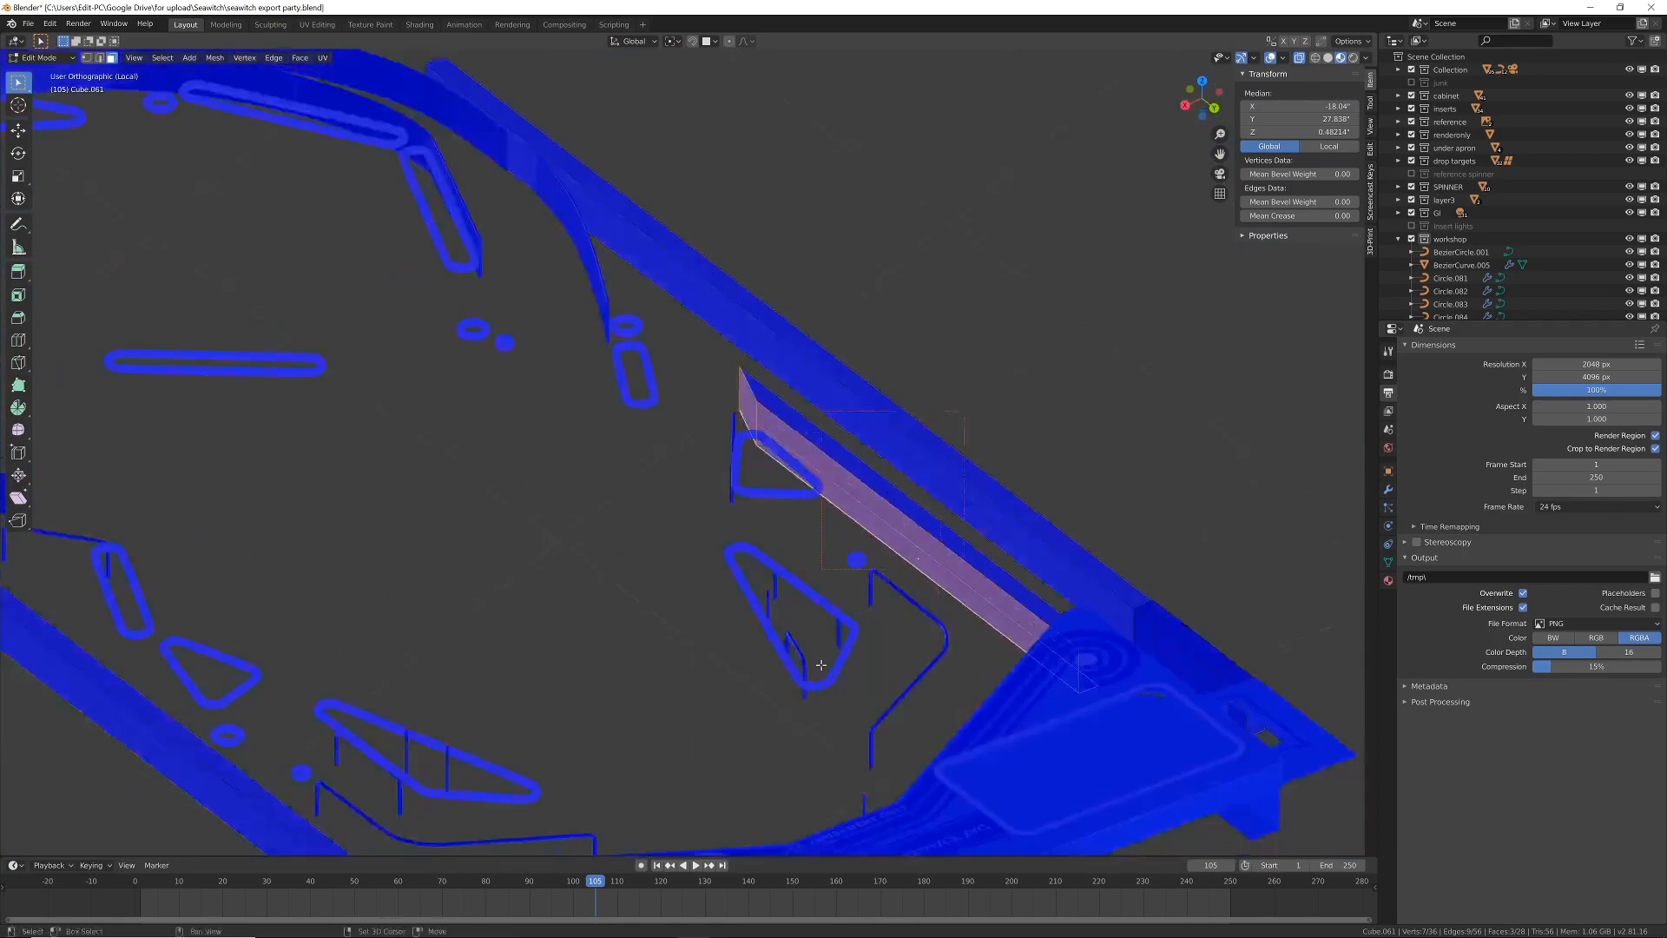
pyautogui.moveTo(1043, 568); pyautogui.dragTo(989, 546, button='middle')
pyautogui.hotkey('ctrl', 'i')
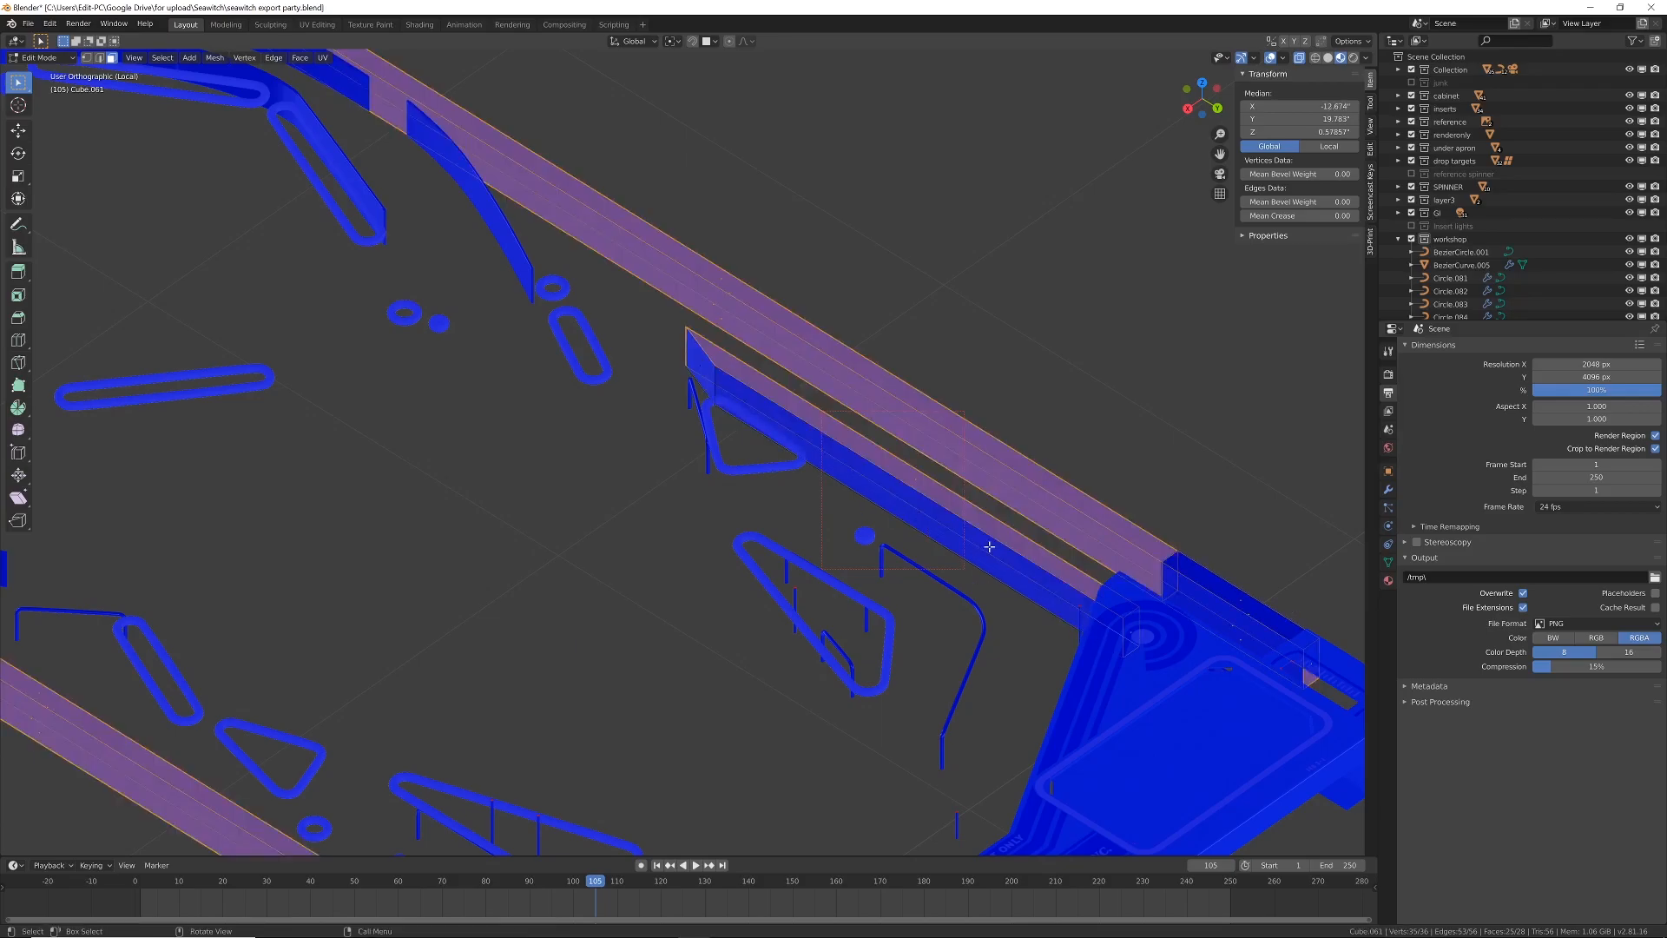
pyautogui.hotkey('ctrl', 'i')
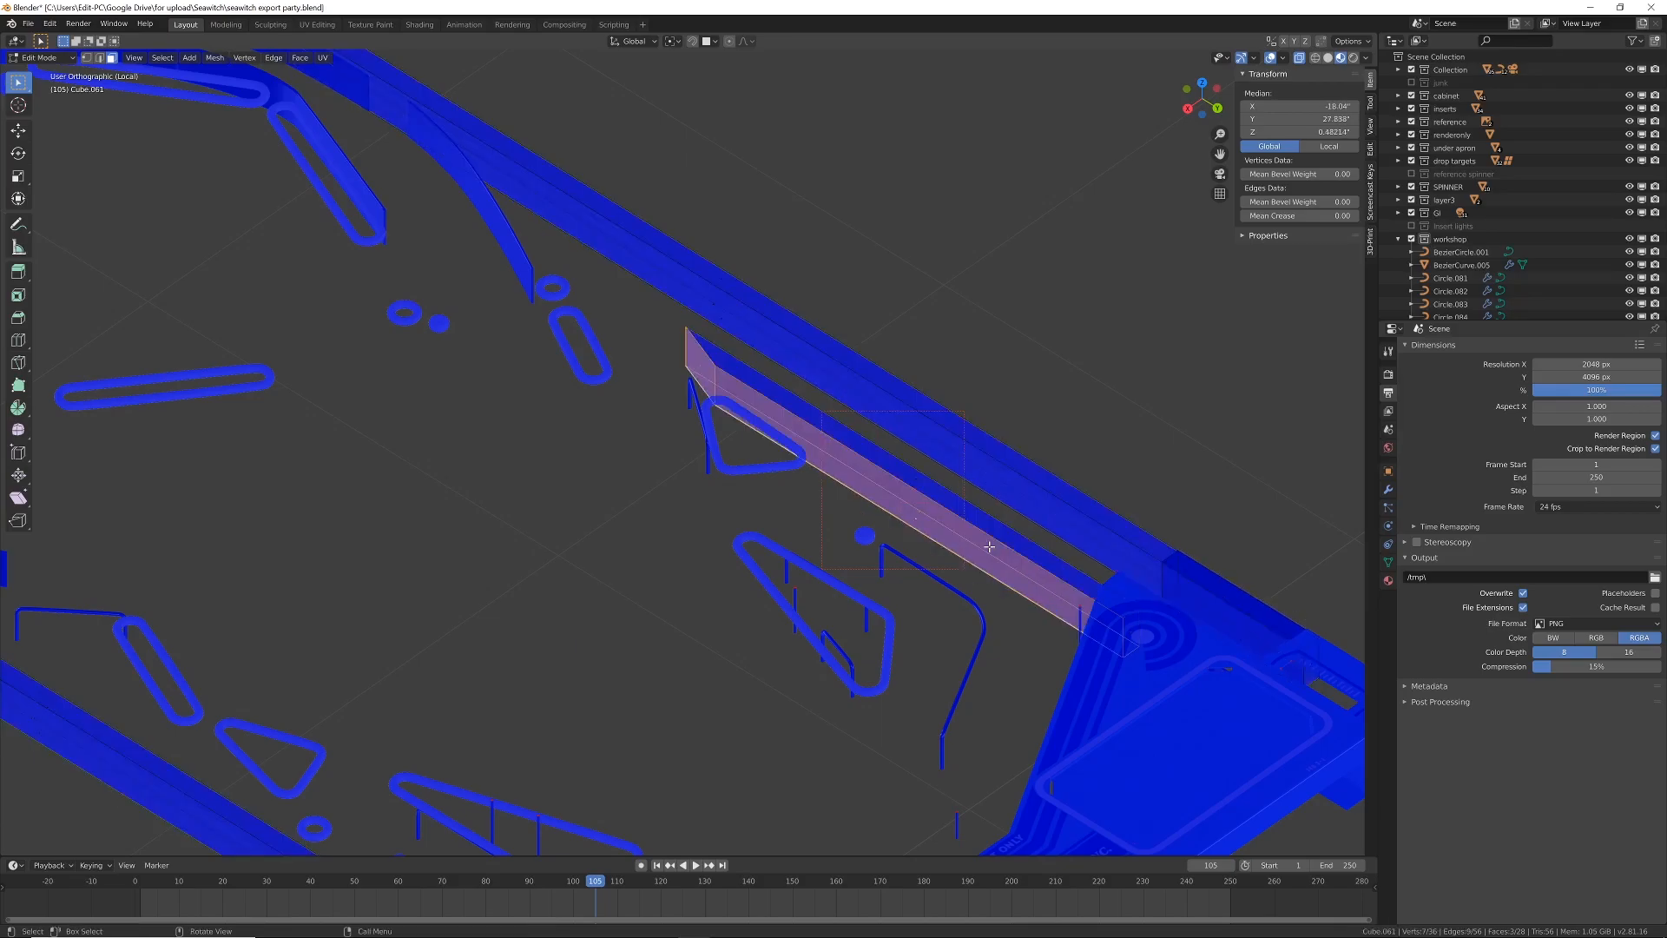
# Step: Add the divider's lane-side face and the inner faces of both outer side rails to the selection, and delete all other faces
pyautogui.scroll(-1, 1172, 414)
pyautogui.keyDown('shift'); pyautogui.moveTo(792, 407); pyautogui.dragTo(863, 428, button='middle'); pyautogui.keyUp('shift')
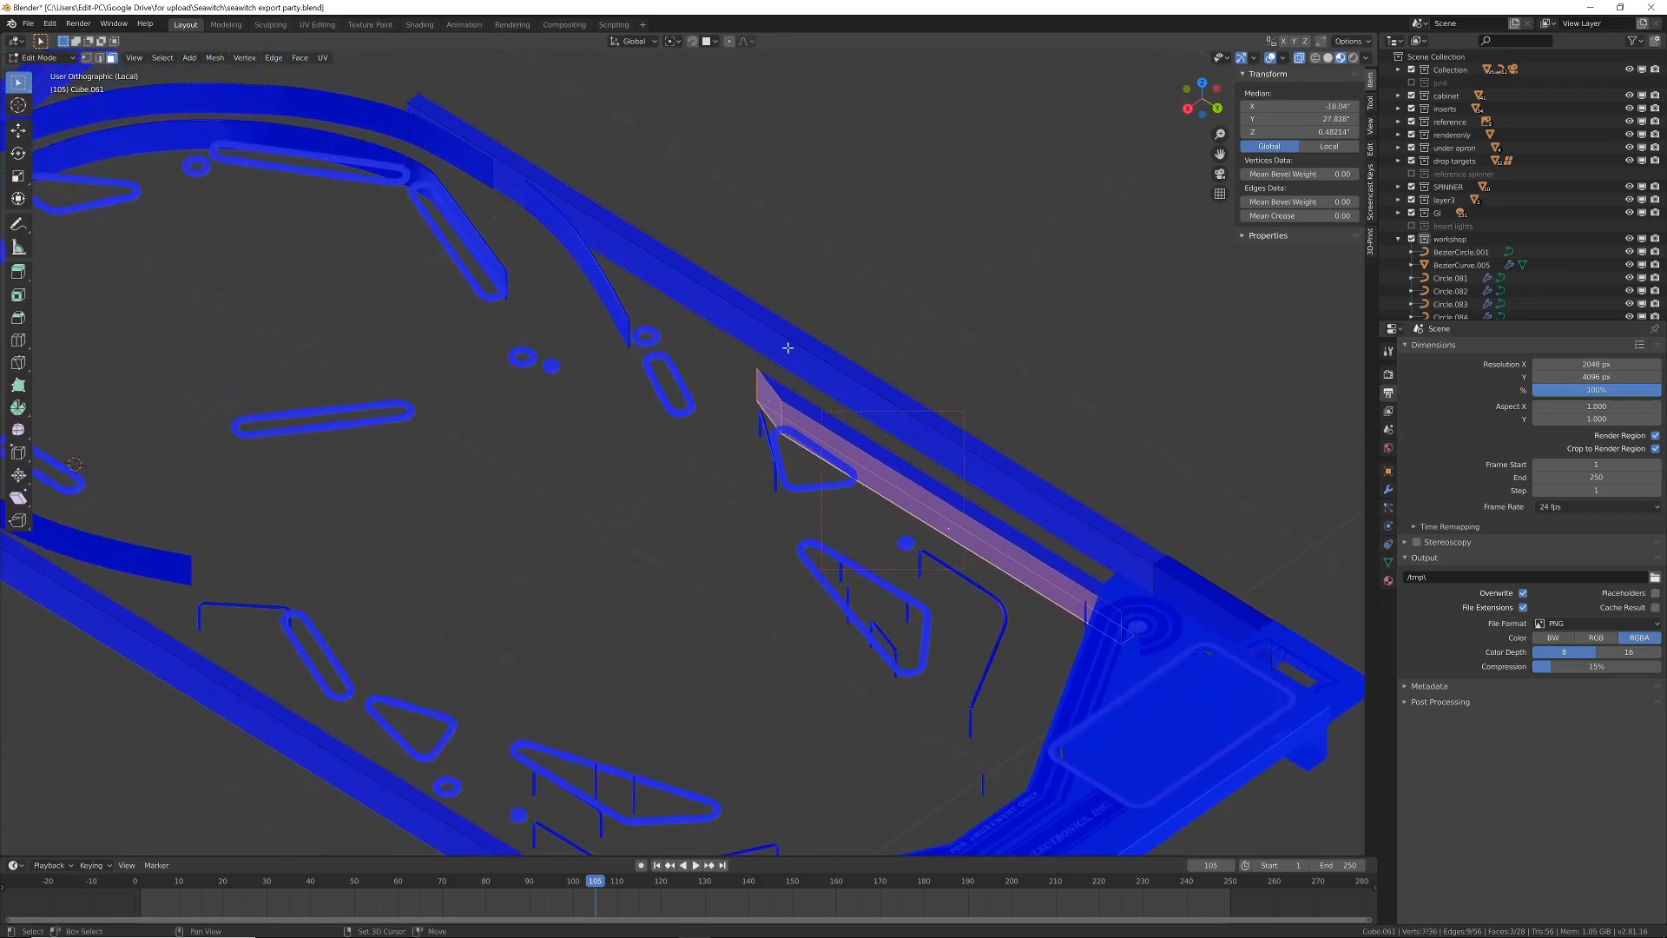
pyautogui.keyDown('shift'); pyautogui.click(772, 355); pyautogui.keyUp('shift')
pyautogui.moveTo(767, 355); pyautogui.dragTo(690, 313, button='middle')
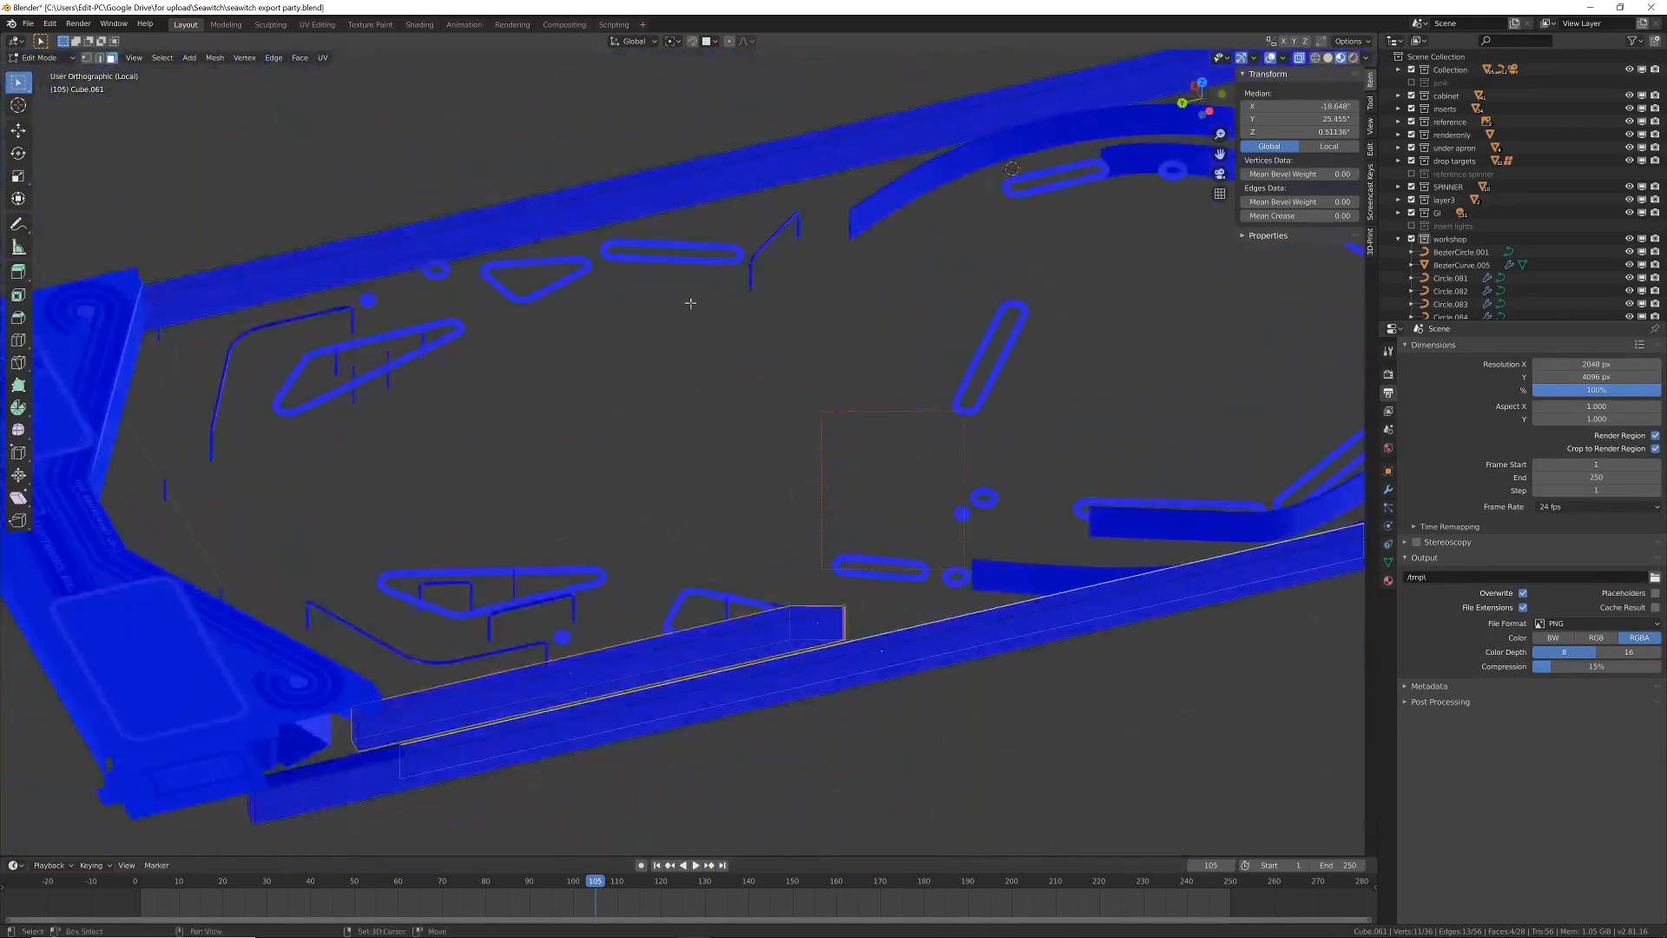
pyautogui.moveTo(679, 193); pyautogui.dragTo(804, 354, button='middle')
pyautogui.moveTo(794, 638); pyautogui.dragTo(778, 582, button='middle')
pyautogui.moveTo(745, 691); pyautogui.dragTo(986, 534, button='middle')
pyautogui.hotkey('ctrl', 'l')
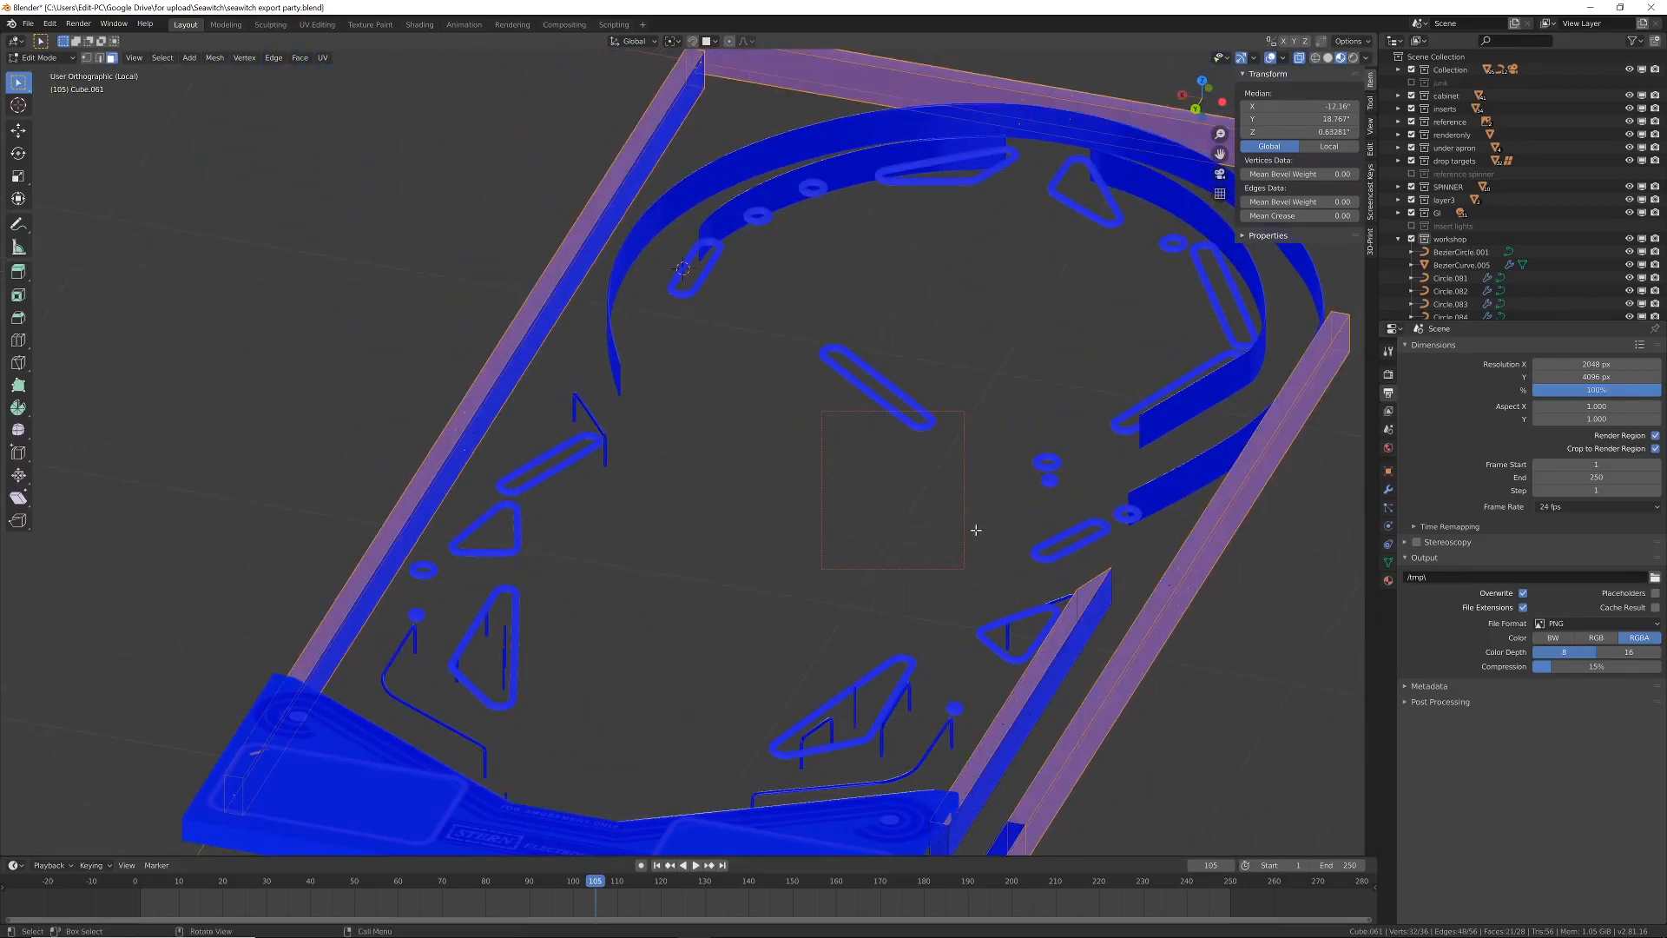
pyautogui.press('x')
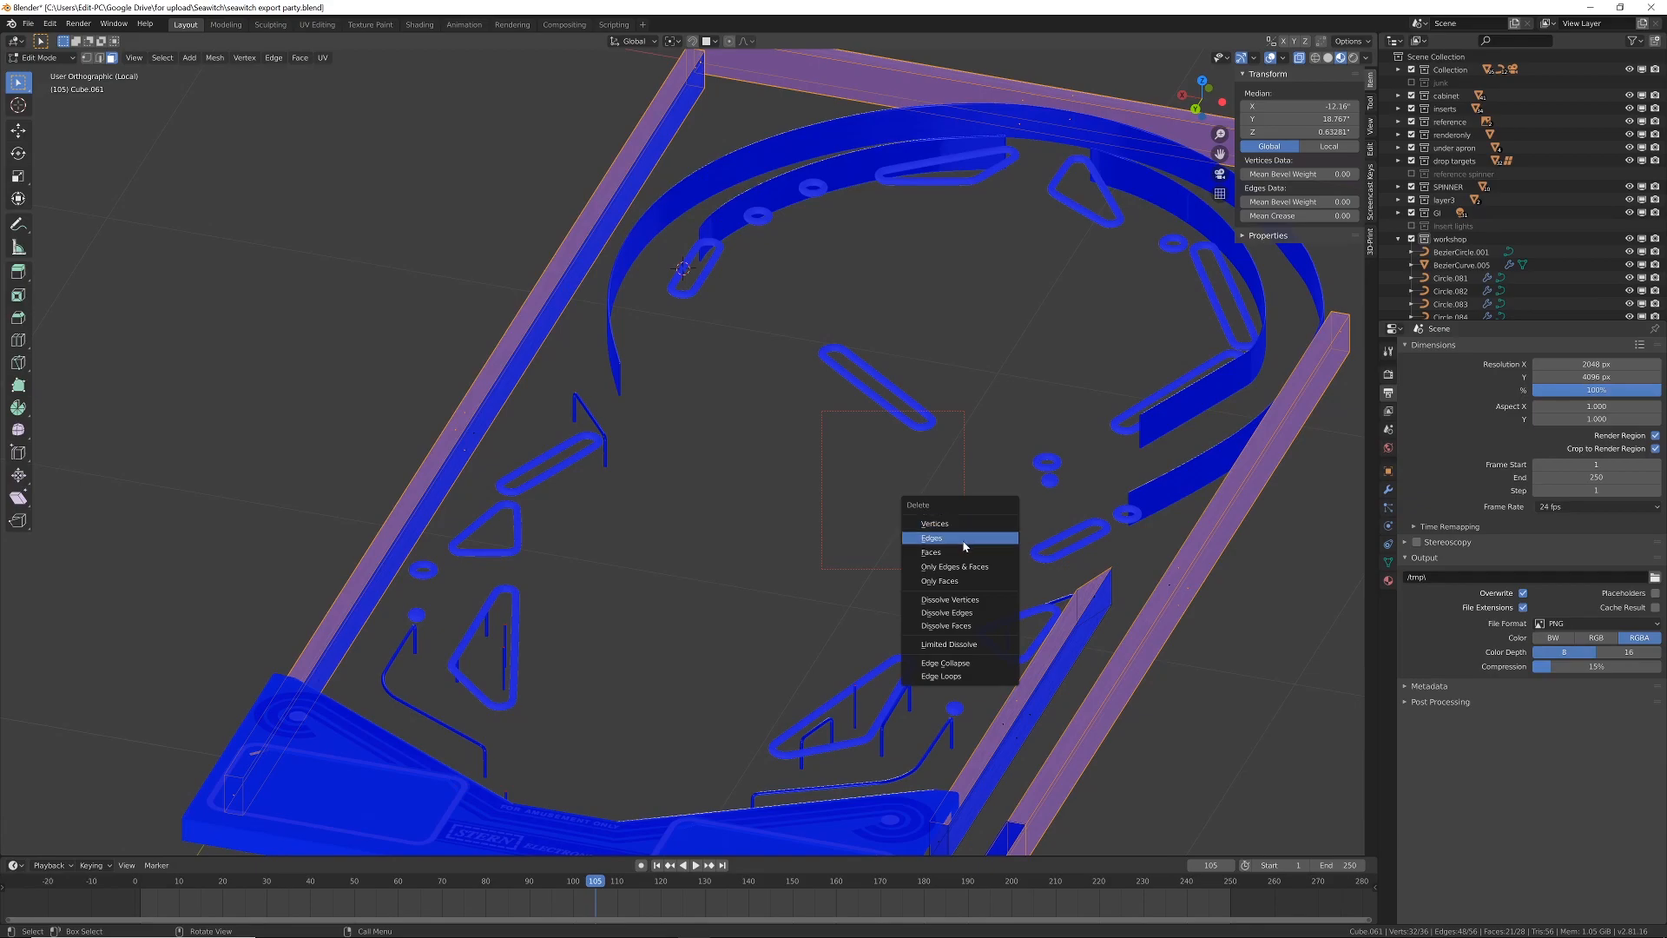
pyautogui.click(971, 547)
# Step: Scale all remaining rail faces by about 5.134 along Z and raise them to a median Z of about 1.6"
pyautogui.moveTo(976, 554); pyautogui.dragTo(1093, 570, button='middle')
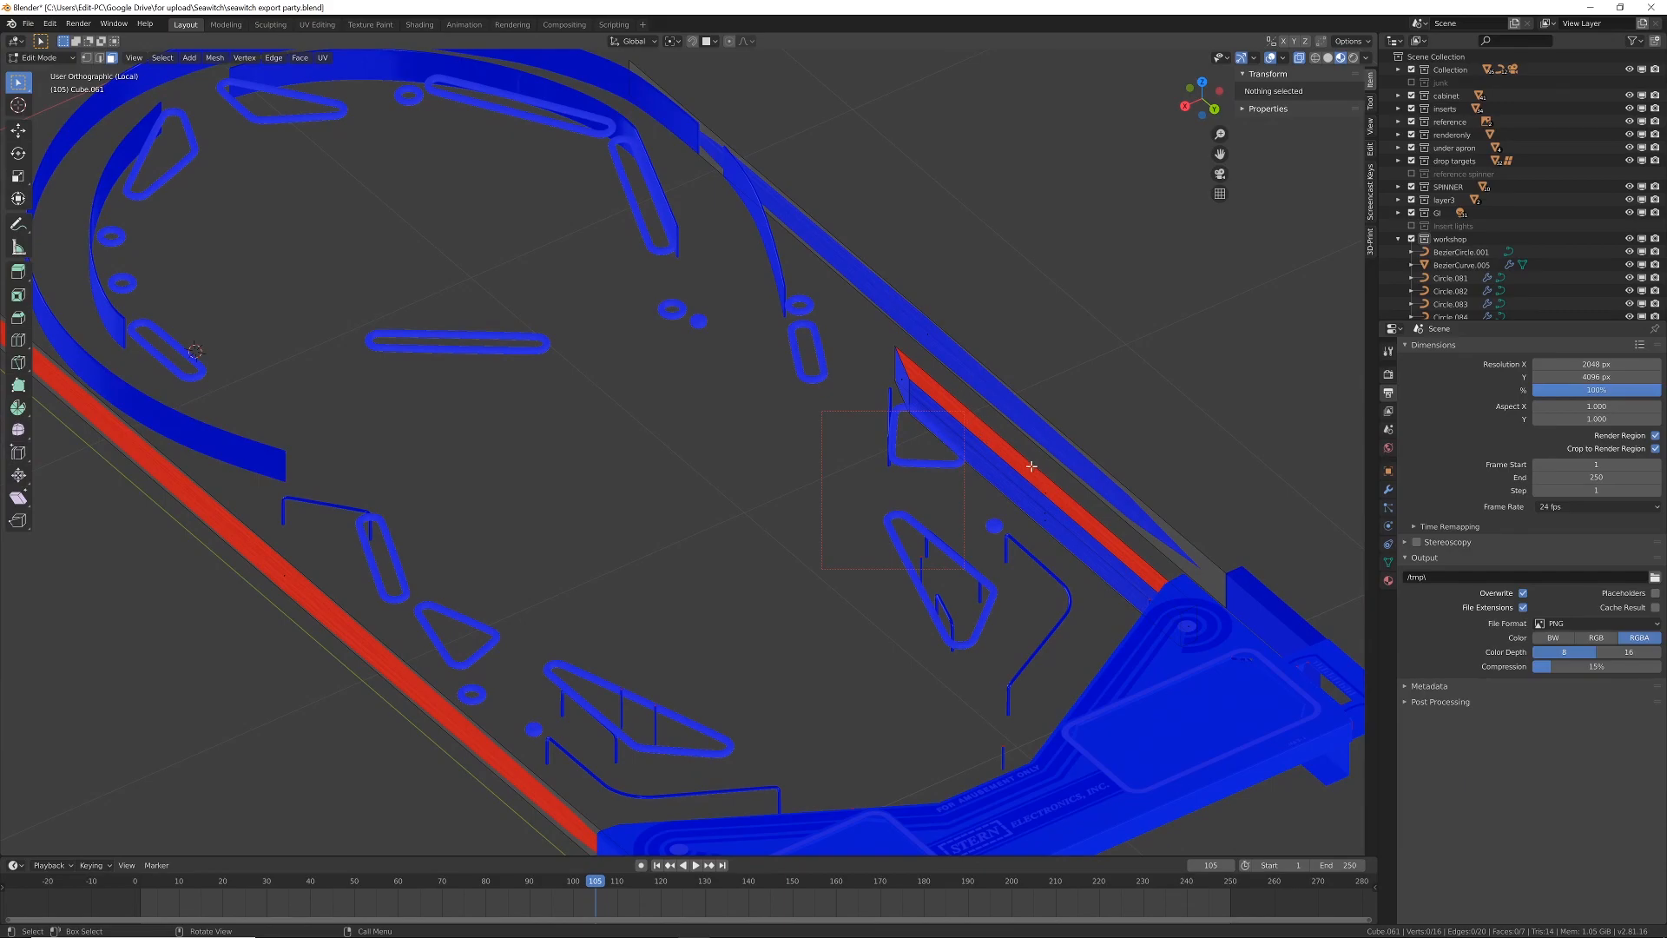
pyautogui.moveTo(1001, 483); pyautogui.dragTo(897, 595, button='middle')
pyautogui.moveTo(877, 724); pyautogui.dragTo(1013, 483, button='middle')
pyautogui.press('a')
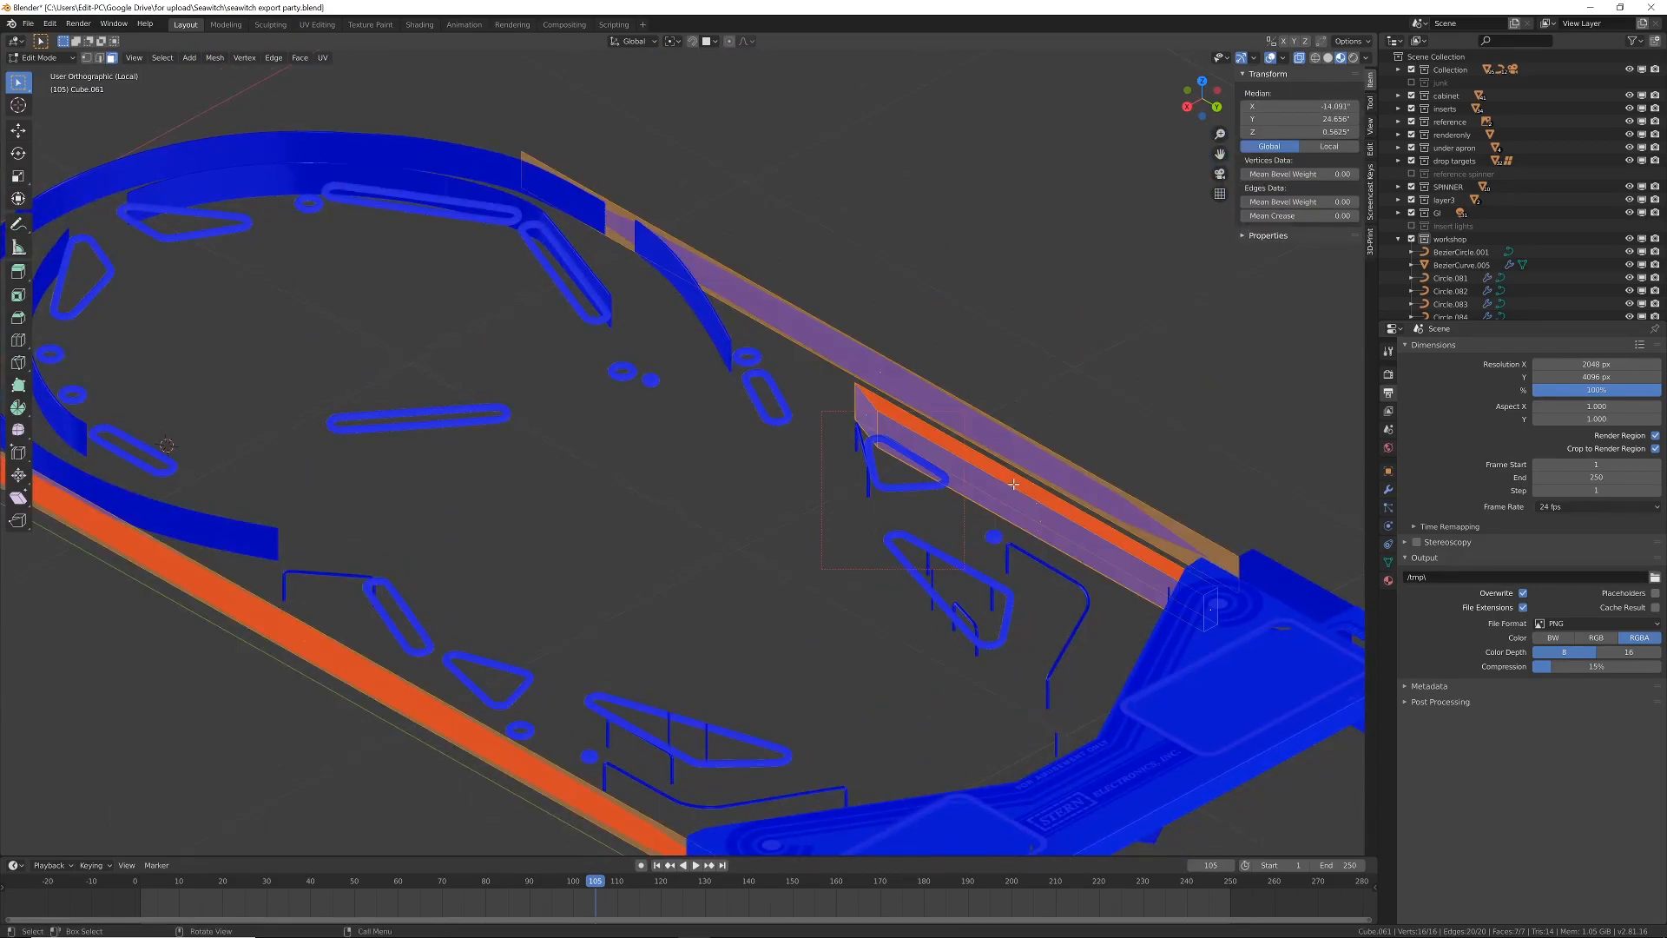
pyautogui.press('s')
pyautogui.press('z')
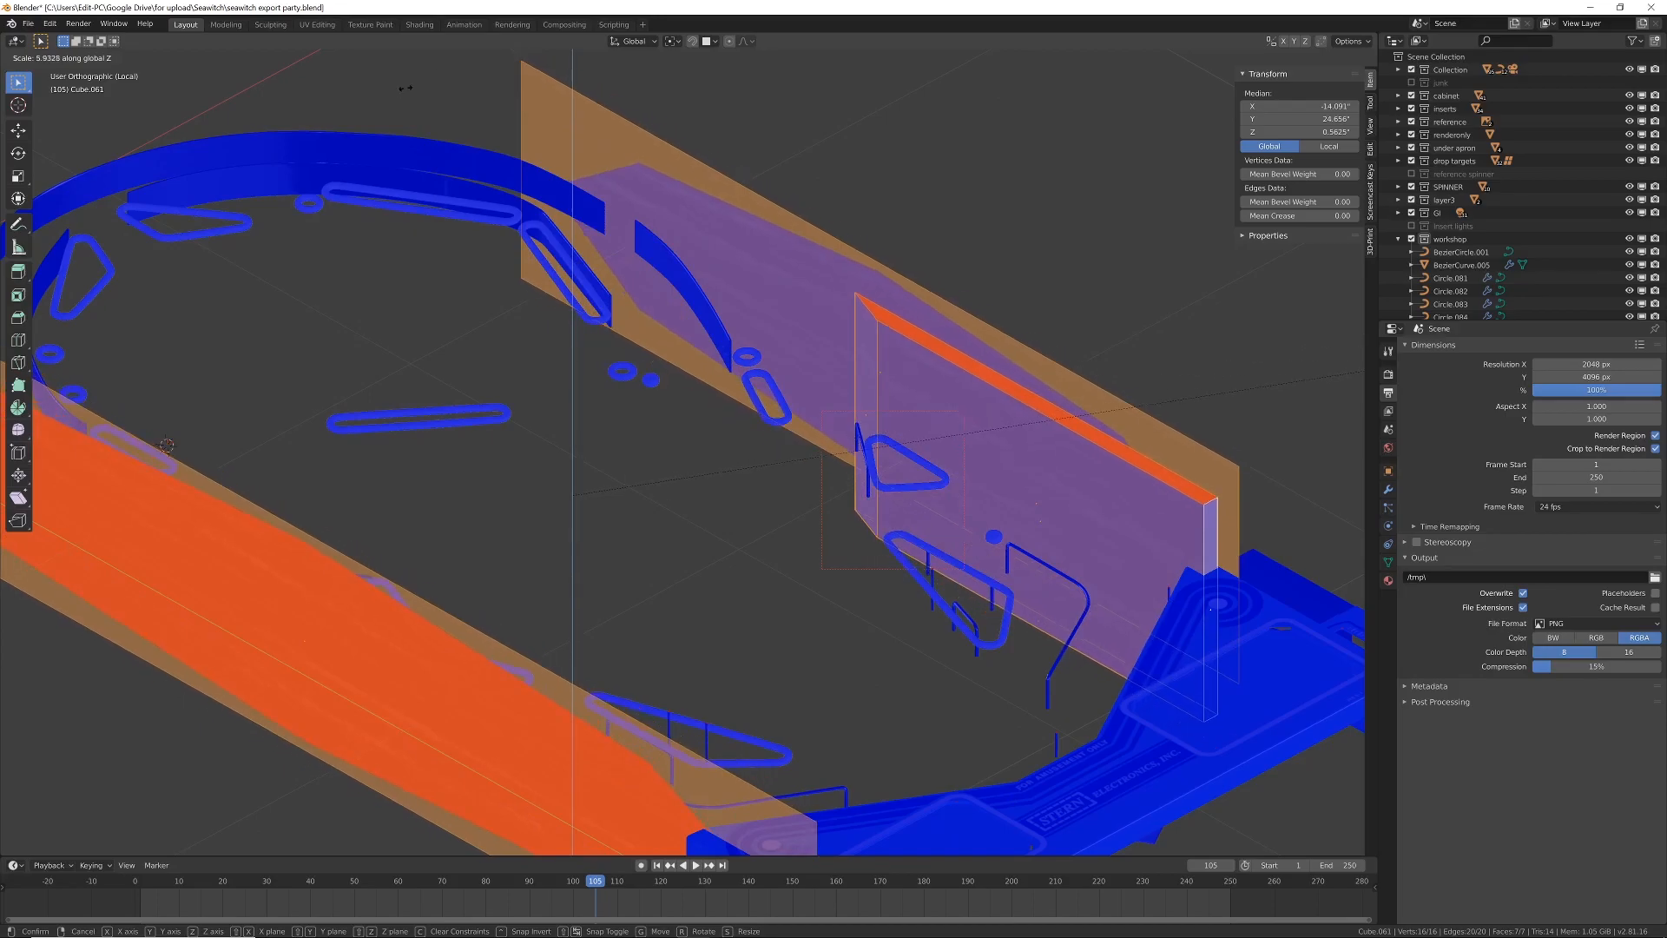
pyautogui.click(81, 375)
pyautogui.press('g')
pyautogui.press('z')
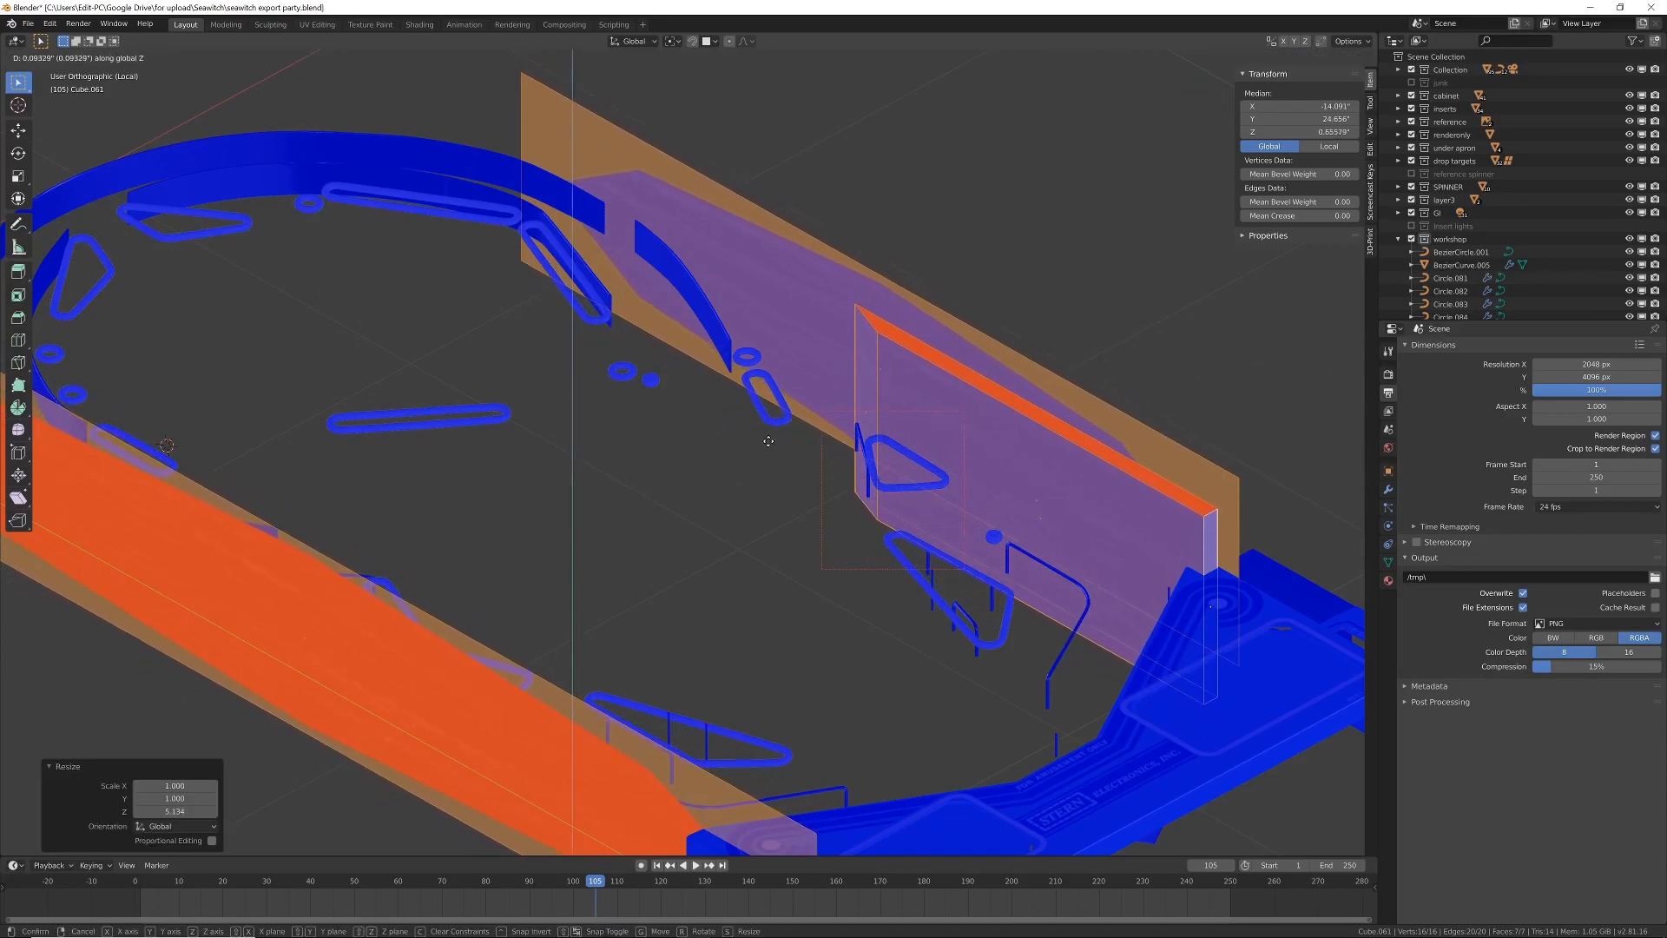
pyautogui.click(855, 419)
# Step: Add one vertical loop cut across the shooter lane divider and three across the adjacent outer rail's face
pyautogui.moveTo(860, 420); pyautogui.dragTo(1063, 456, button='middle')
pyautogui.hotkey('ctrl', 'r')
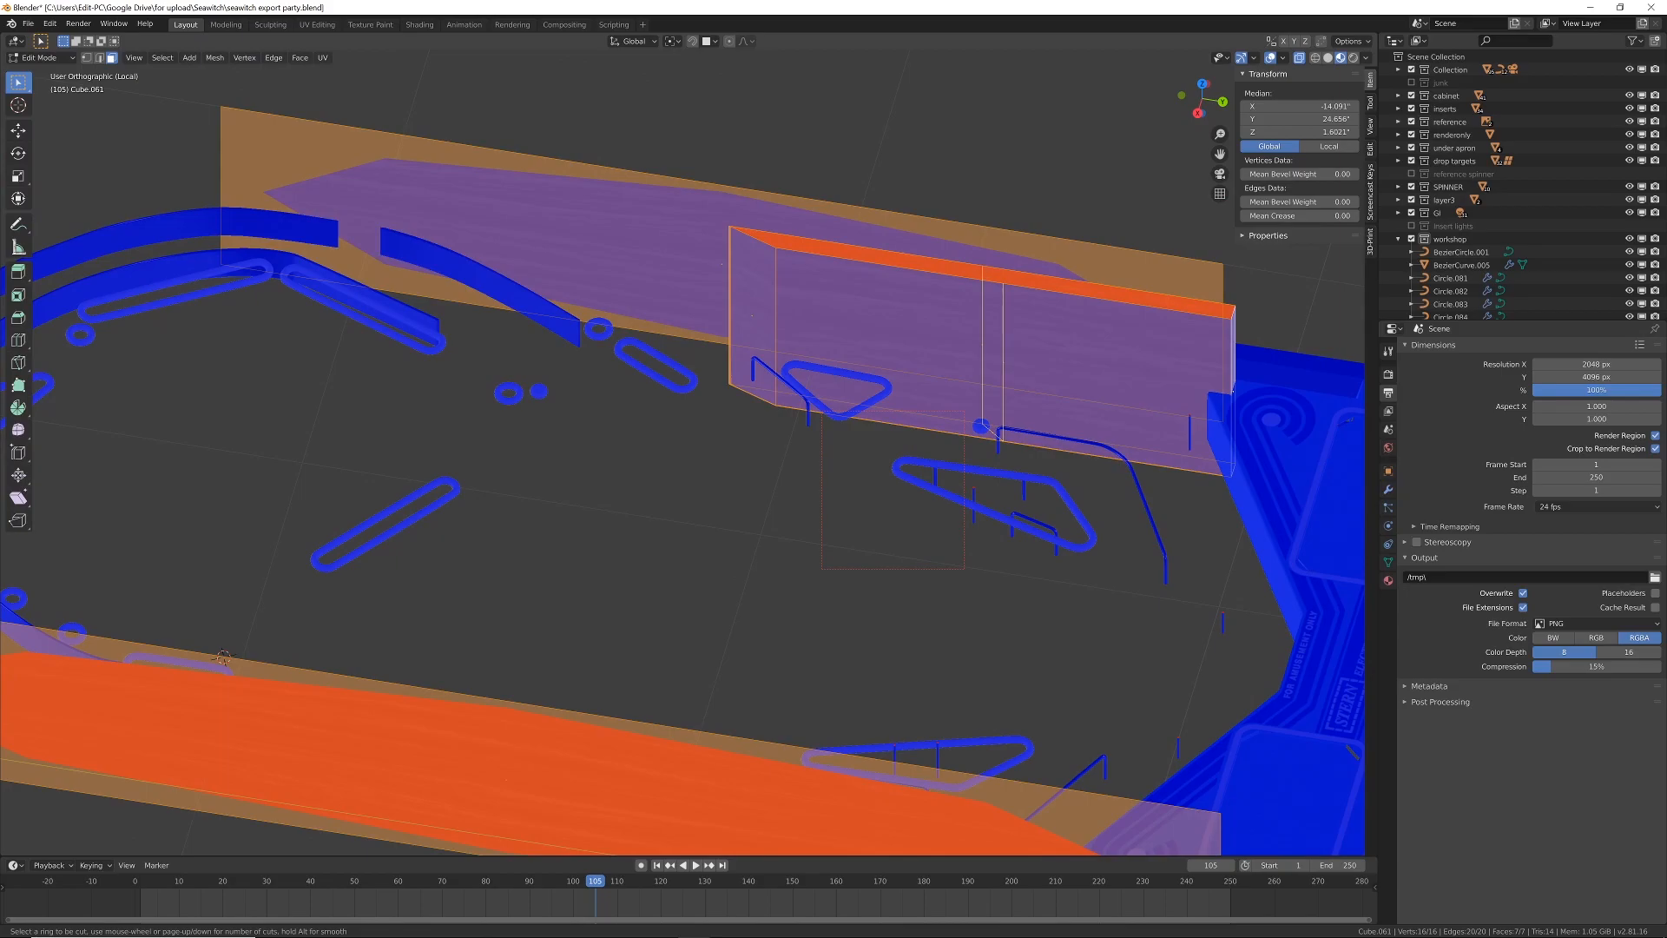
pyautogui.click(983, 271)
pyautogui.hotkey('ctrl', 'r')
pyautogui.scroll(3, 945, 210)
pyautogui.scroll(-1, 946, 210)
pyautogui.click(946, 210)
# Step: Add four evenly spaced vertical loop cuts across the opposite outer side rail's face
pyautogui.moveTo(945, 210); pyautogui.dragTo(870, 296, button='middle')
pyautogui.hotkey('ctrl', 'r')
pyautogui.scroll(3, 920, 215)
pyautogui.click(920, 214)
pyautogui.rightClick(920, 214)
pyautogui.moveTo(950, 375); pyautogui.dragTo(1041, 394, button='middle')
# Step: Merge the rail mesh's duplicate vertices by distance
pyautogui.press('Tab')
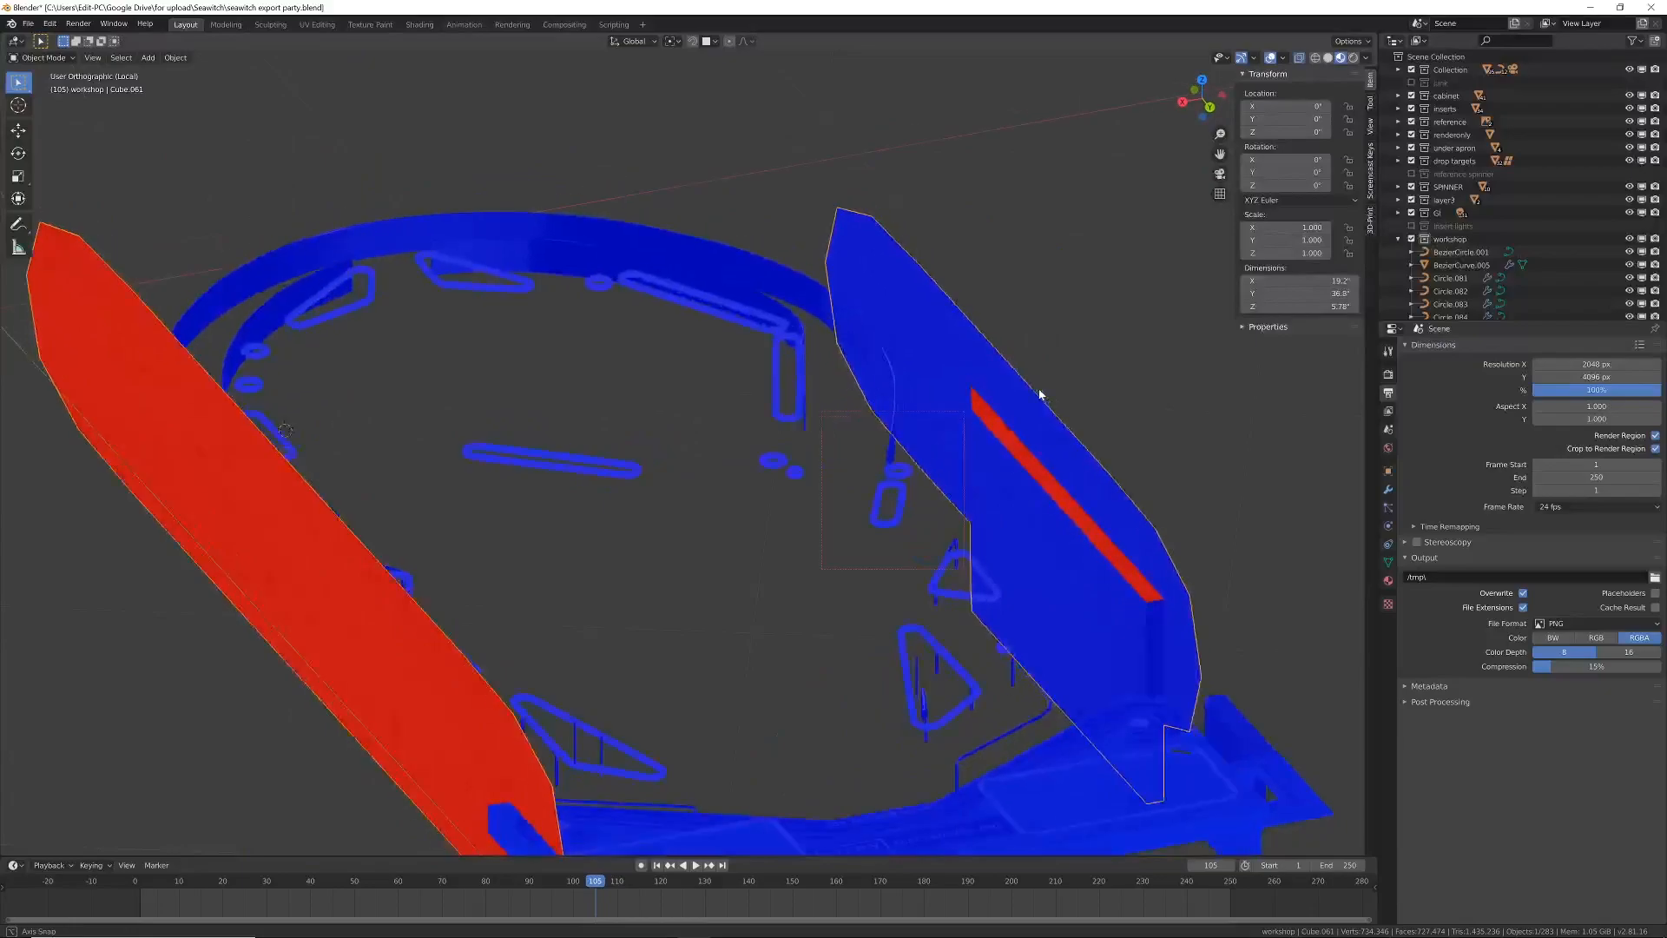
pyautogui.press('Tab')
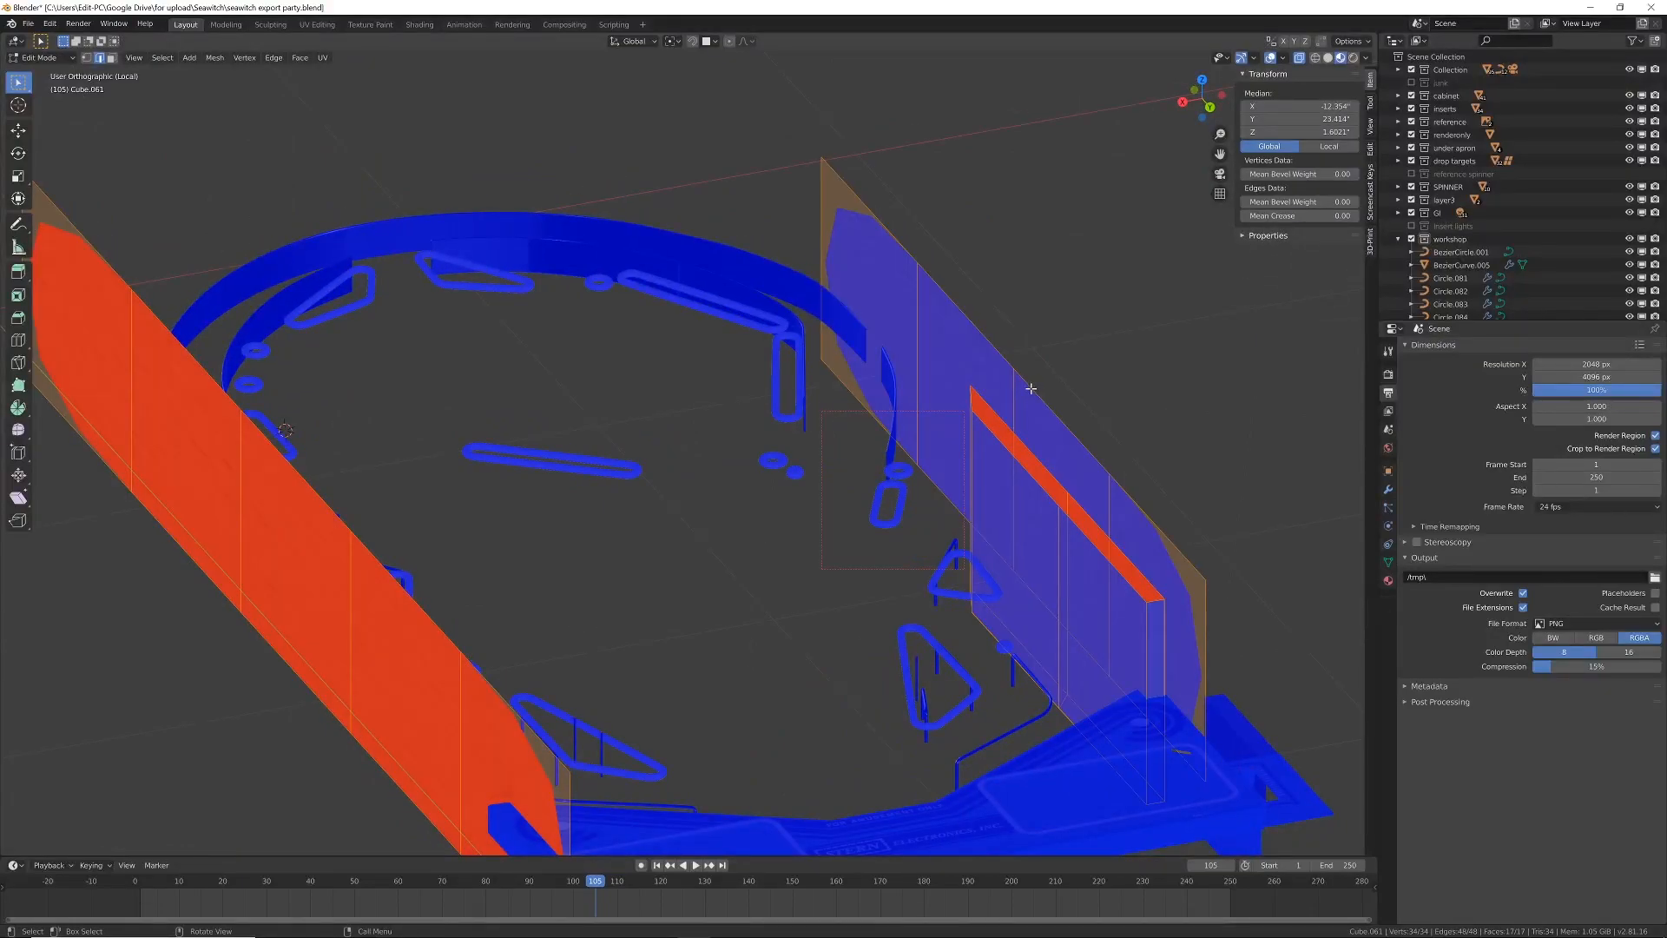
pyautogui.hotkey('alt', 'm')
pyautogui.press('b')
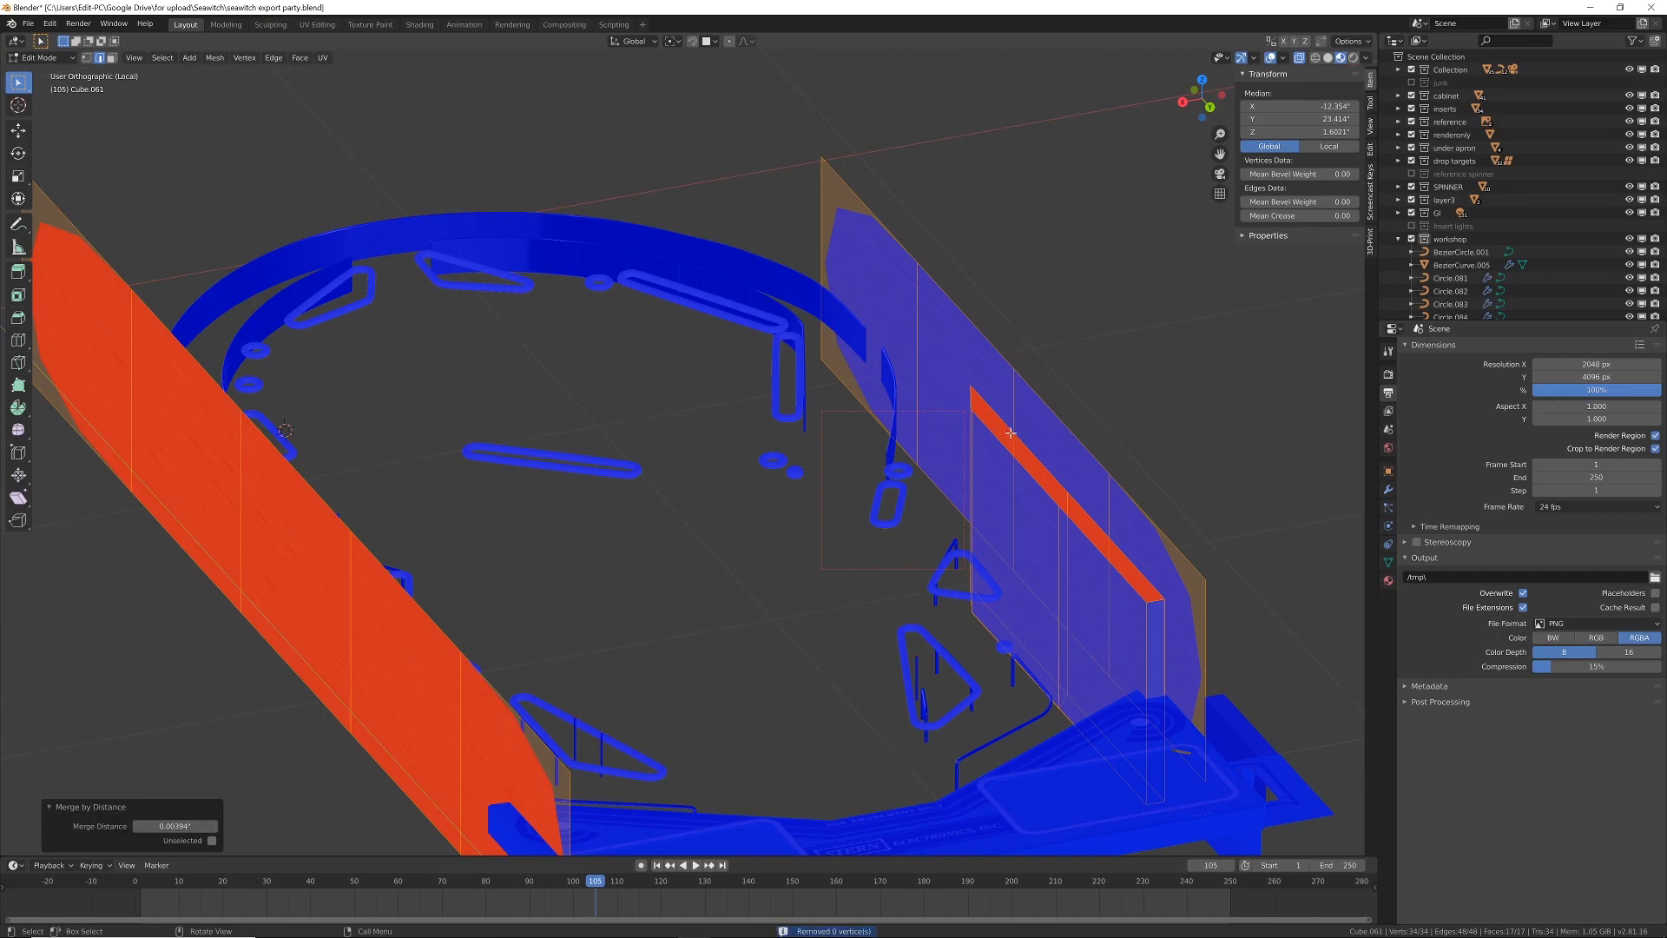
# Step: Start an OBJ export and create and open a new folder named physics inside the Seawitch folder
pyautogui.hotkey('ctrl', 'shift', 'e')
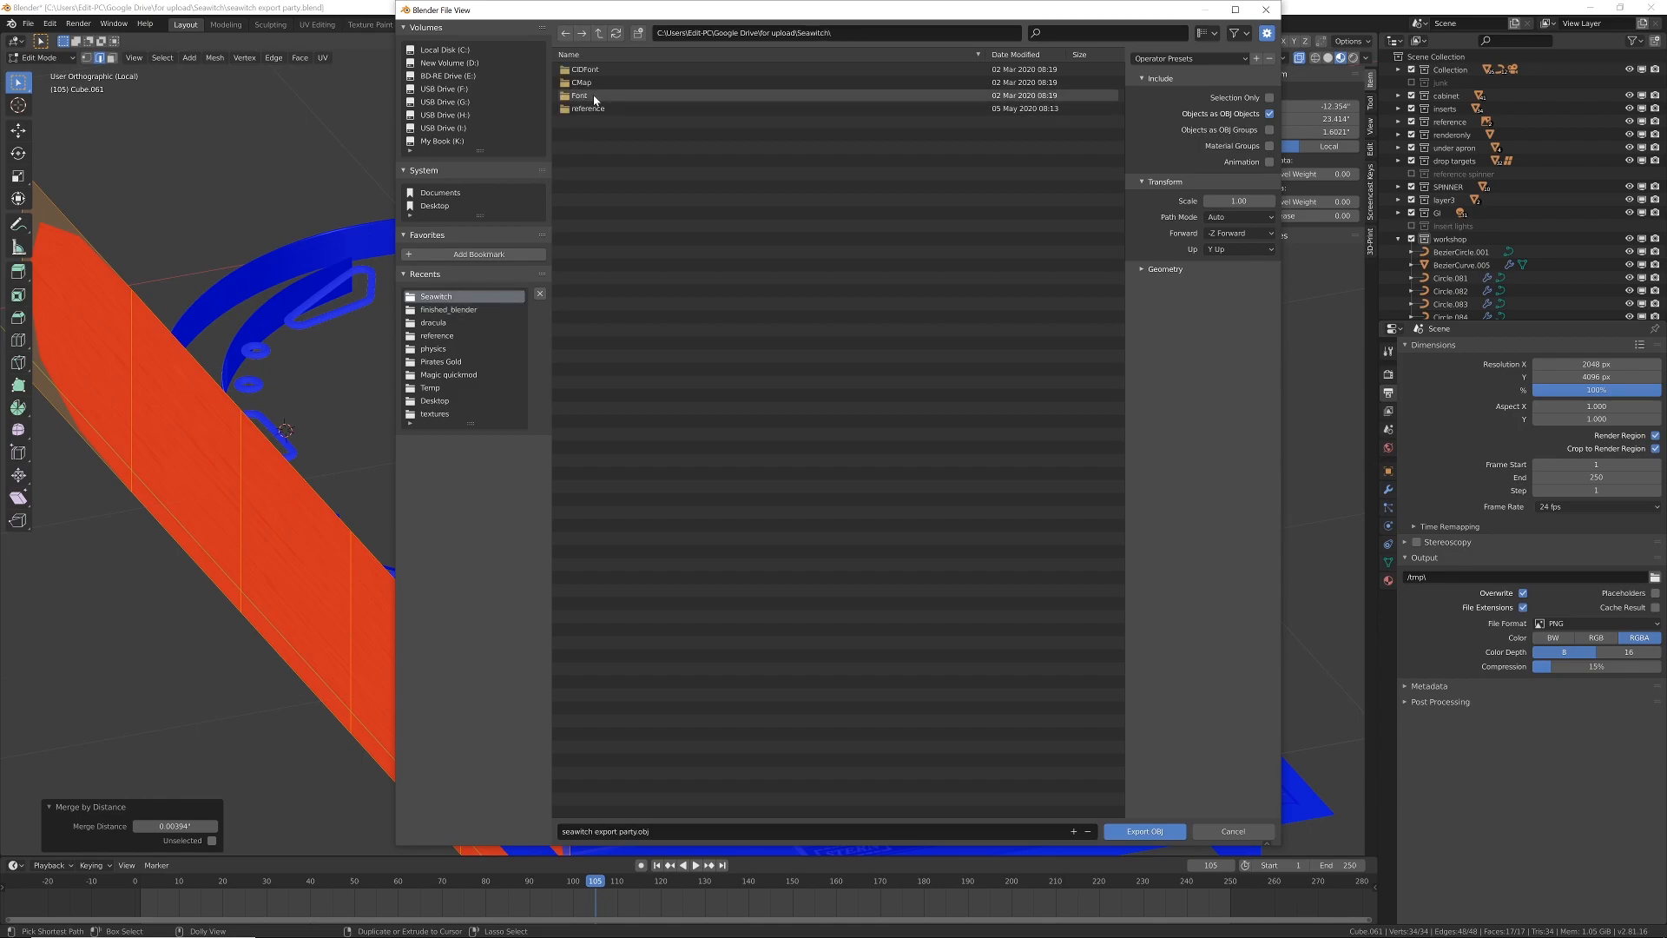
pyautogui.click(638, 33)
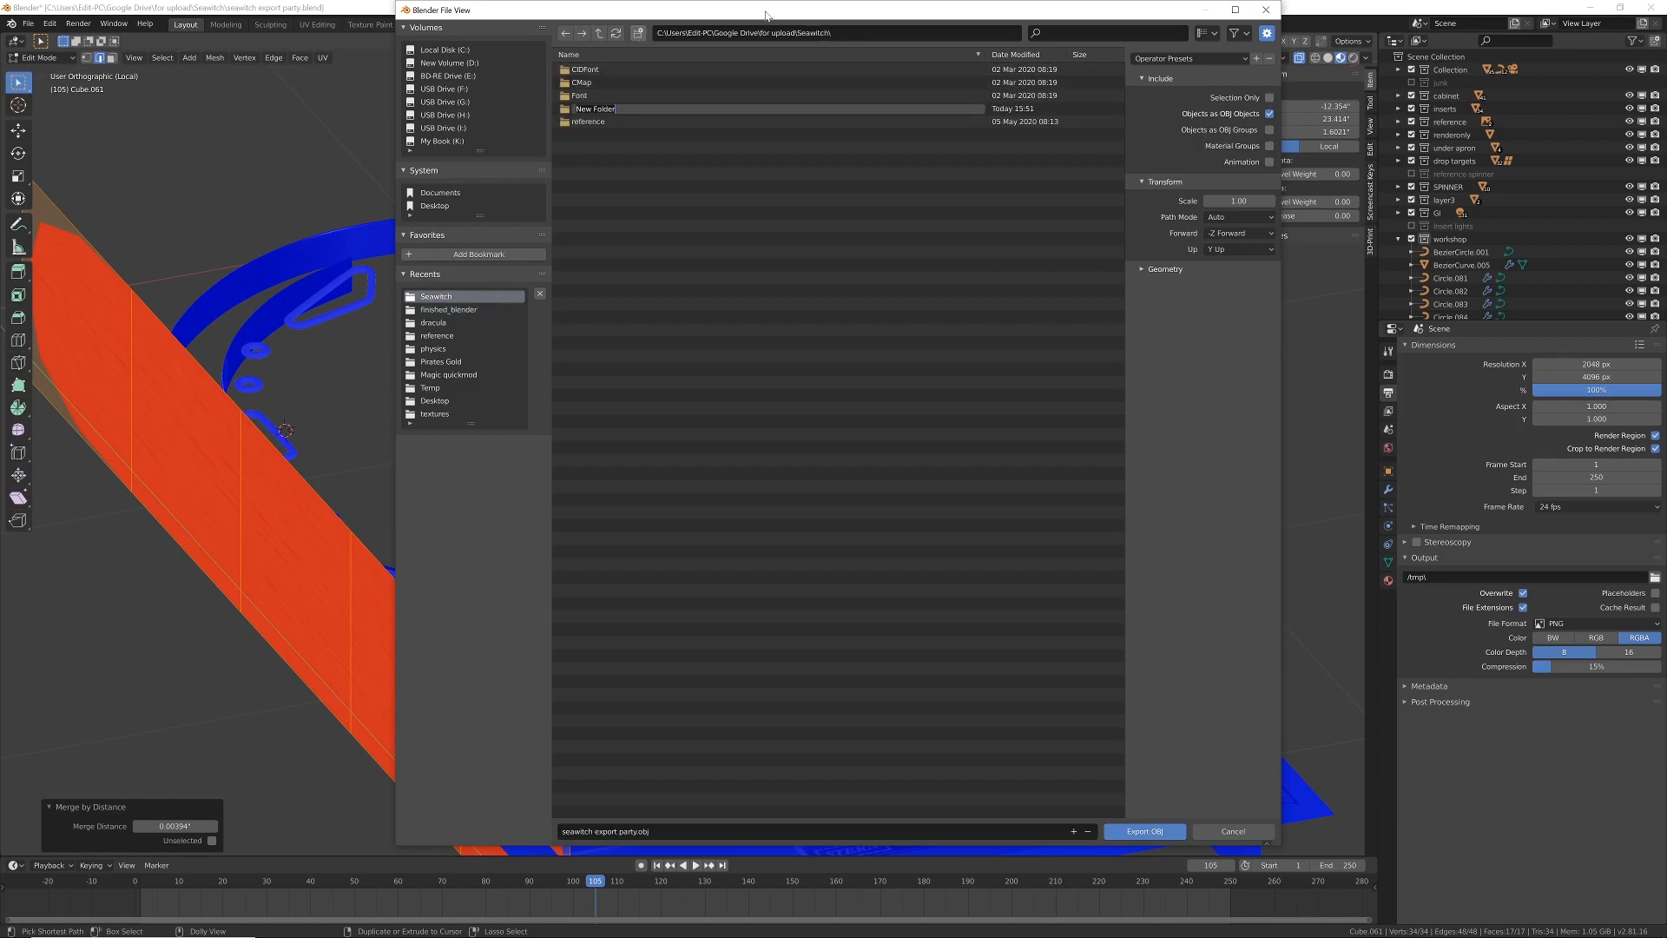
pyautogui.write('physics')
pyautogui.press('Return')
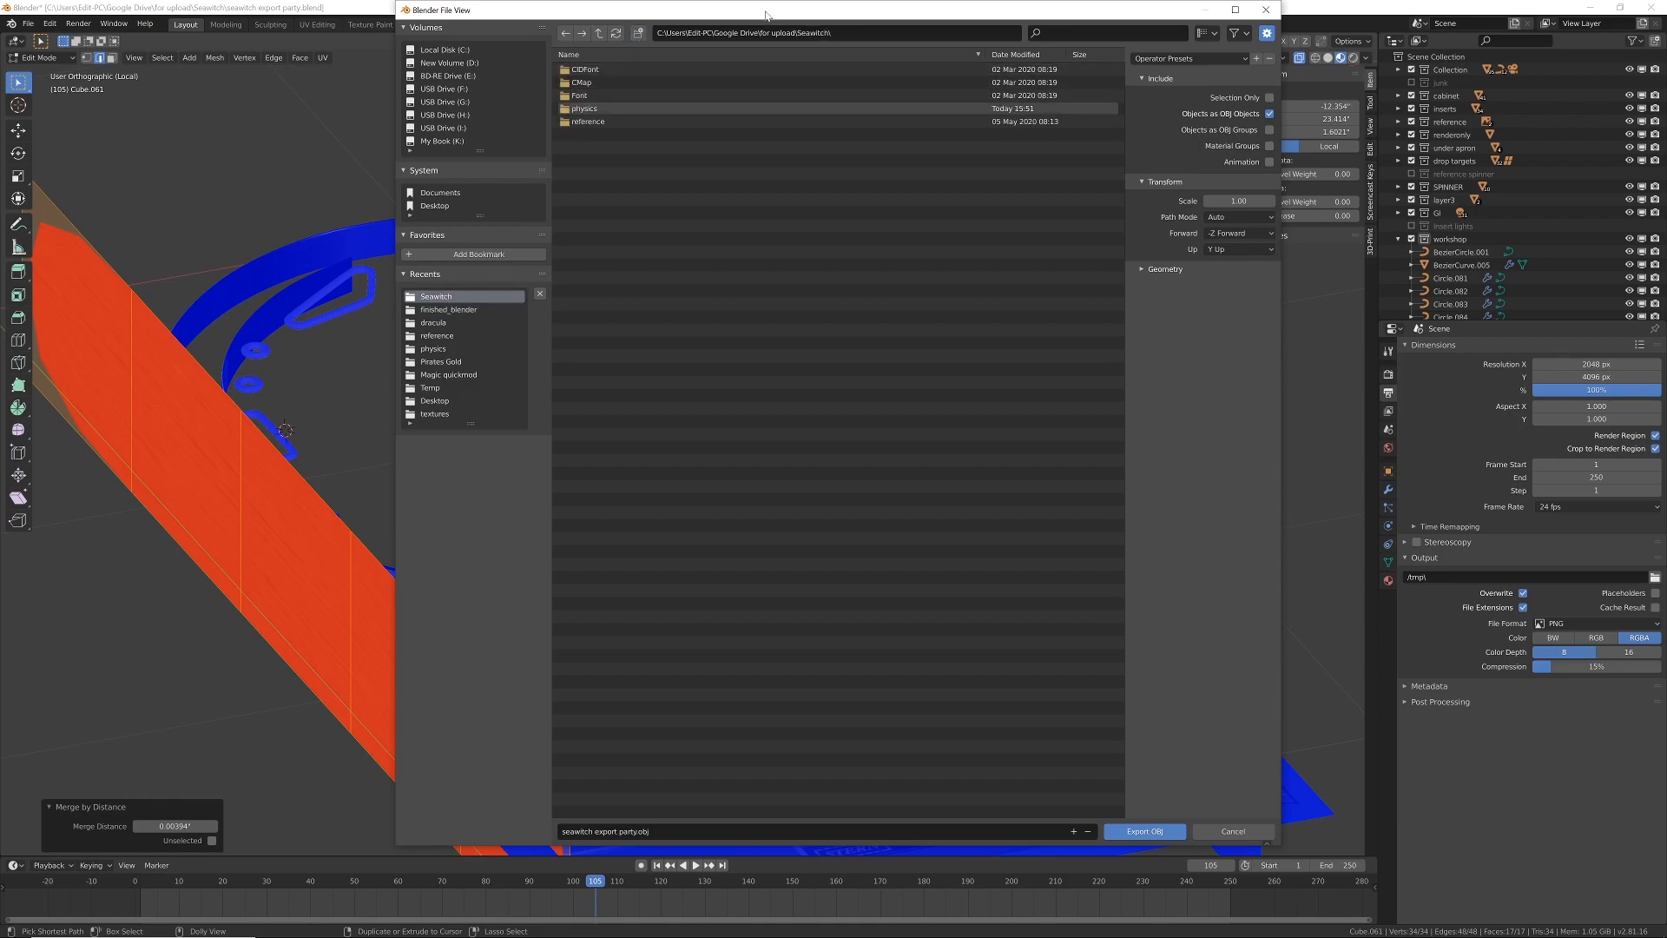
pyautogui.click(580, 109)
# Step: Apply the saved export preset with Selection Only, scale 10.00, Y Forward and -Z Up, and export the rails as phys_wood
pyautogui.click(1216, 58)
pyautogui.click(1175, 92)
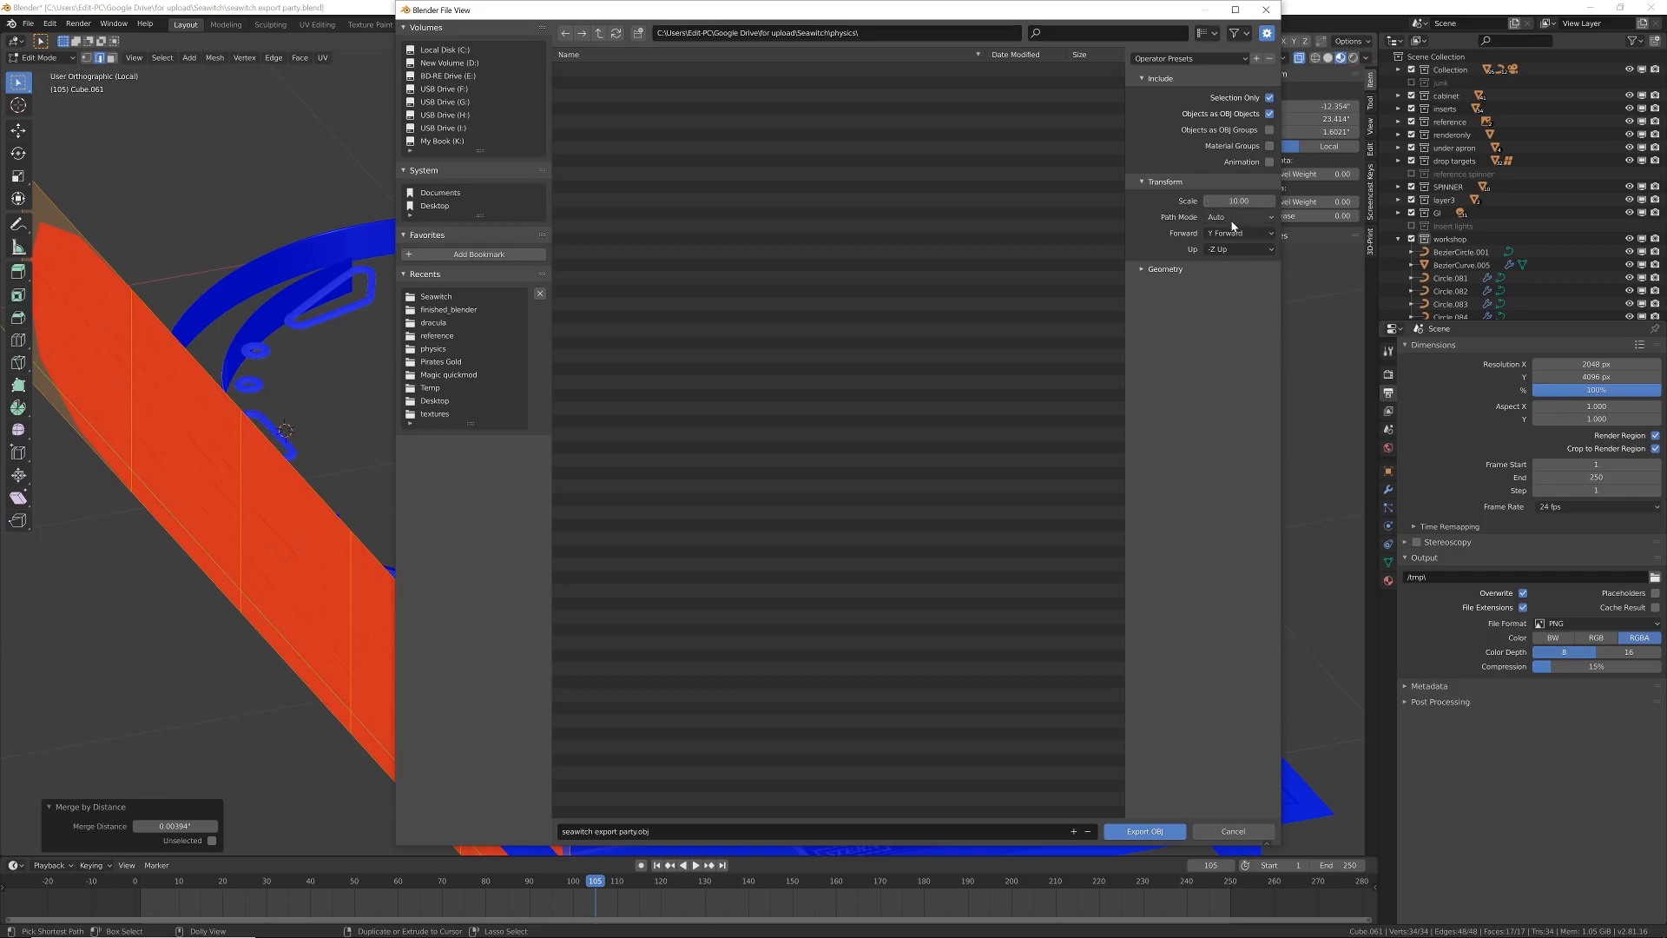
pyautogui.click(688, 830)
pyautogui.write('phys_wood')
pyautogui.press('Return')
pyautogui.click(1136, 830)
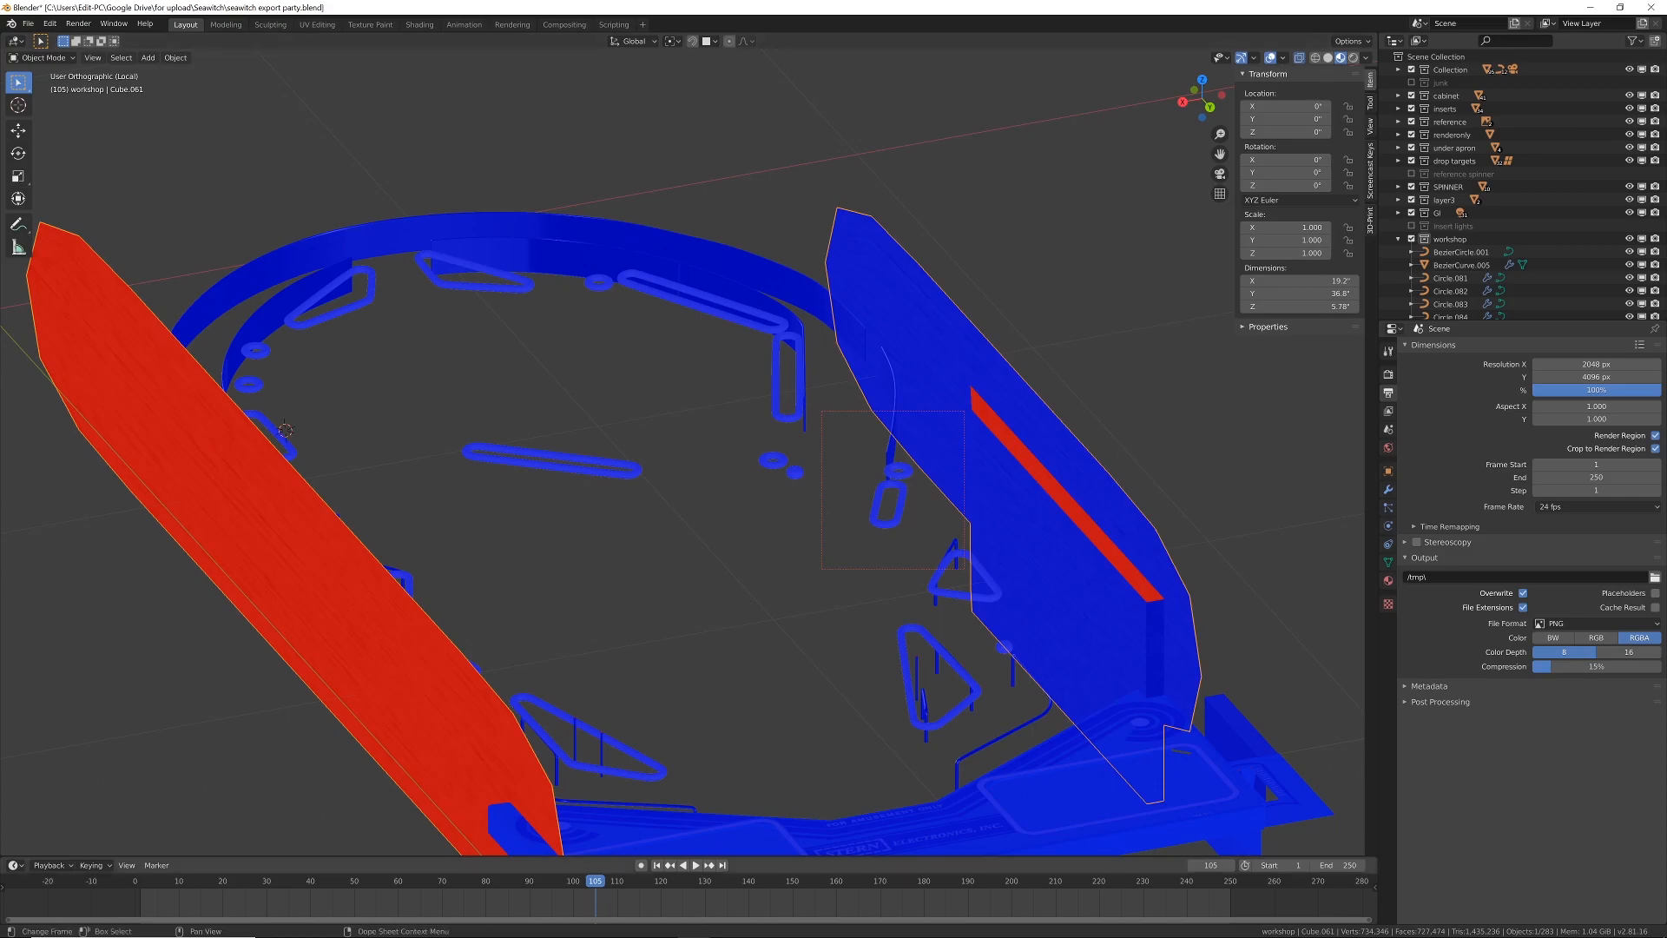
# Step: Switch to Visual Pinball, select the phys_wood primitive on the table and expand its physics settings
pyautogui.moveTo(599, 933)
pyautogui.click(463, 930)
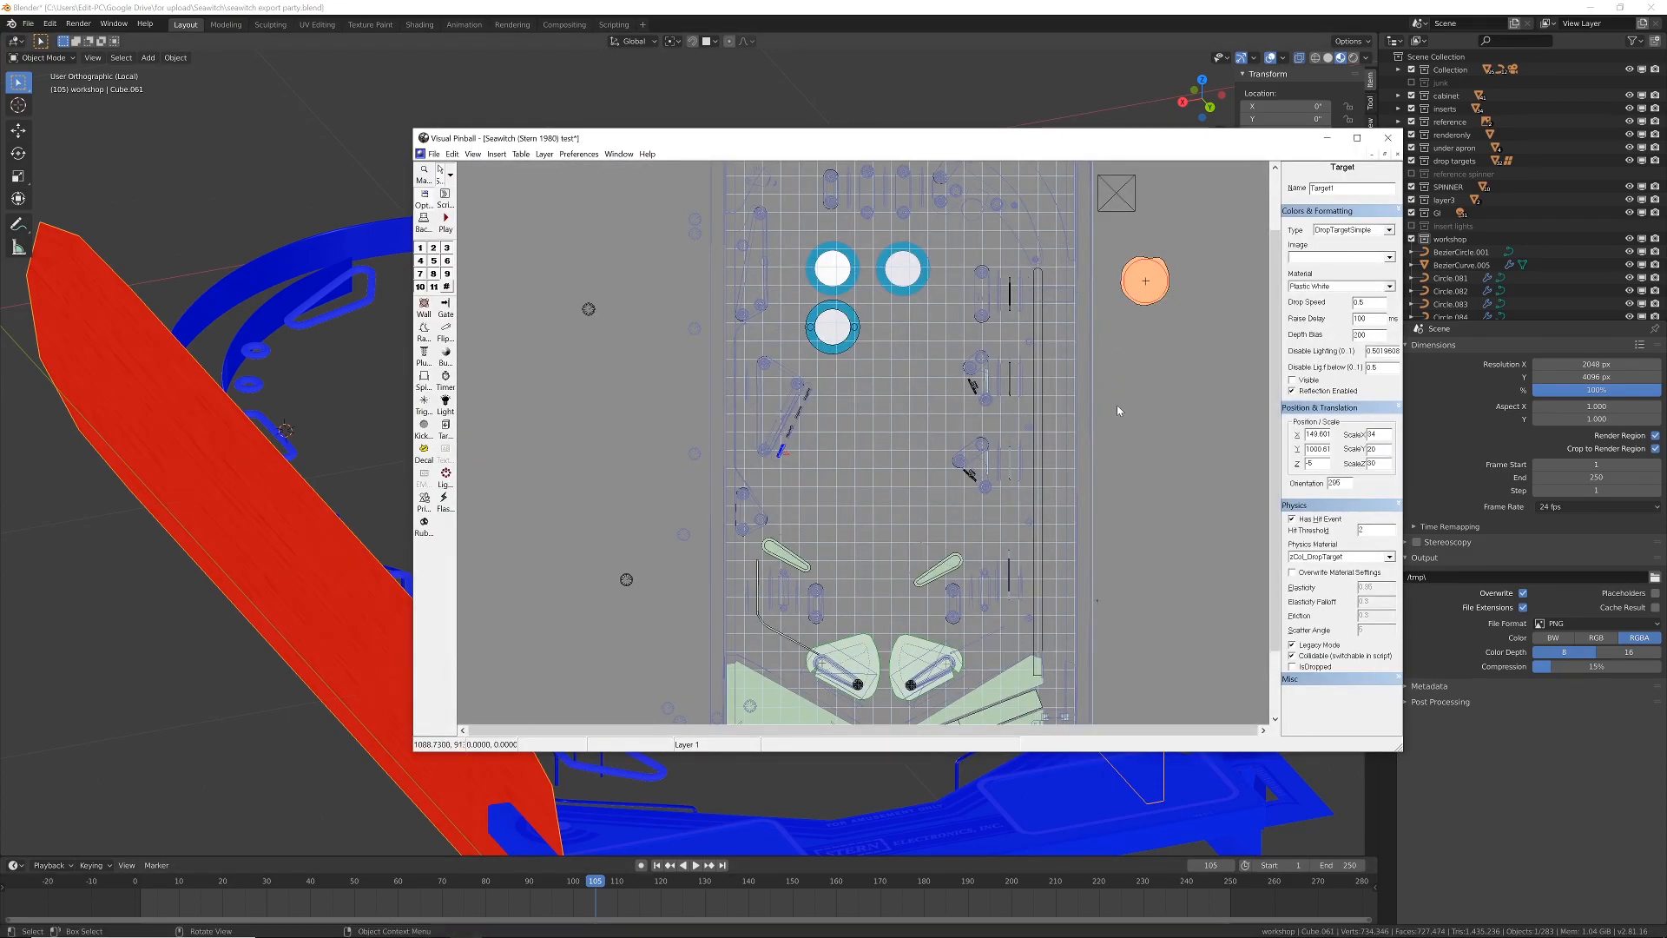
pyautogui.click(1035, 323)
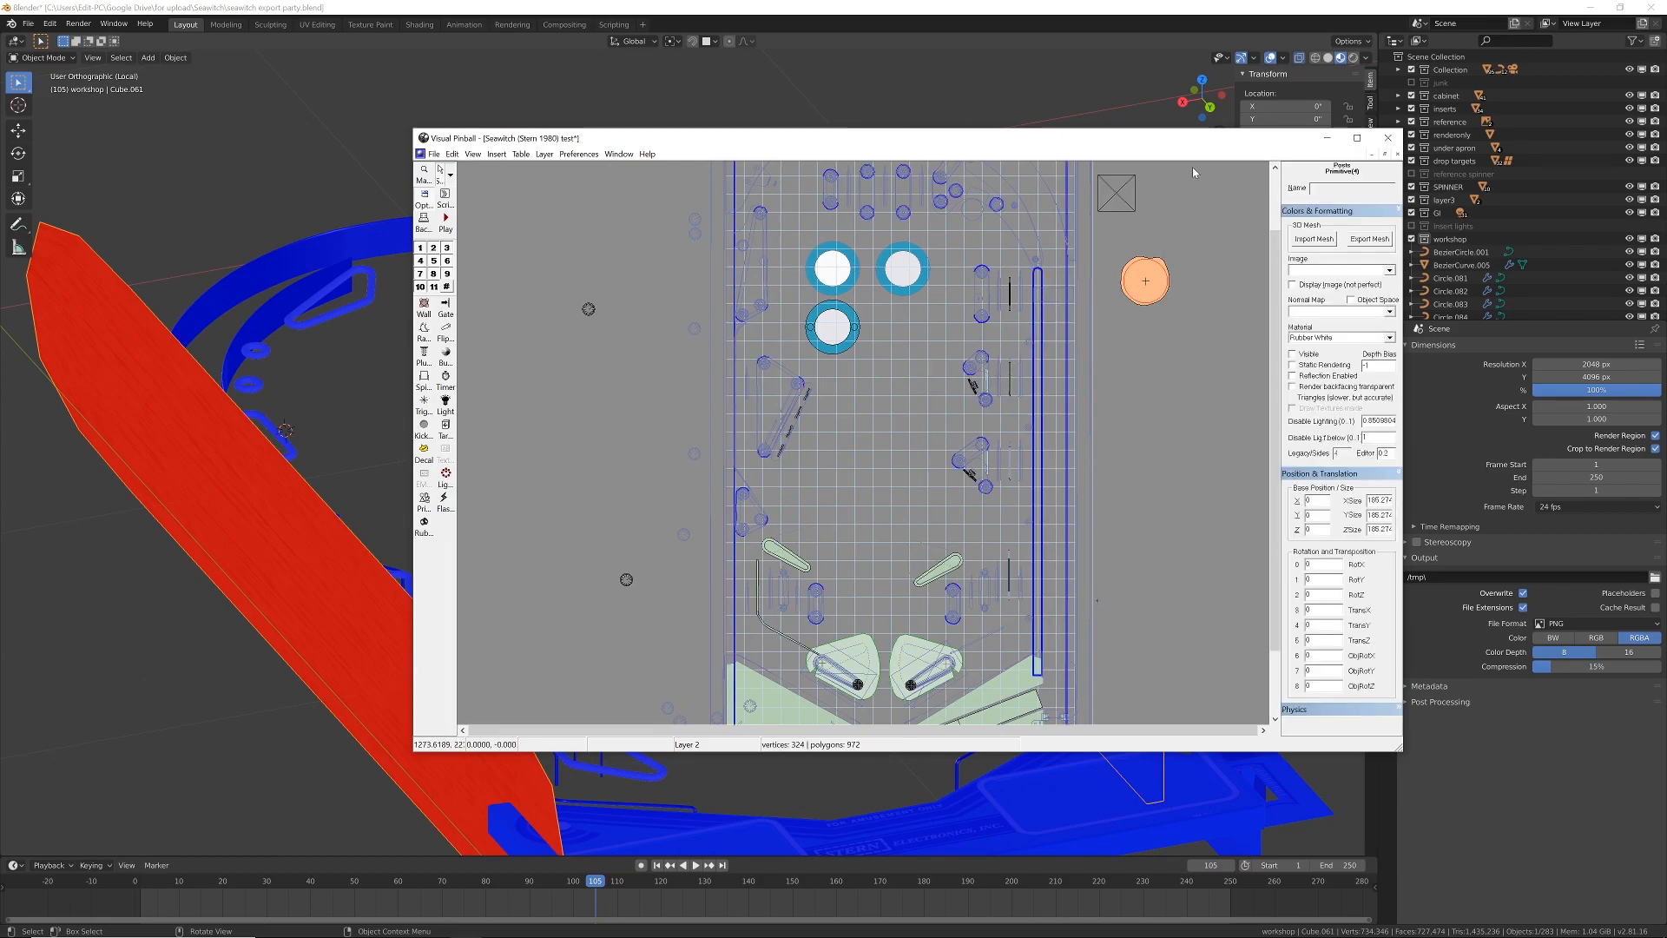
pyautogui.click(1166, 382)
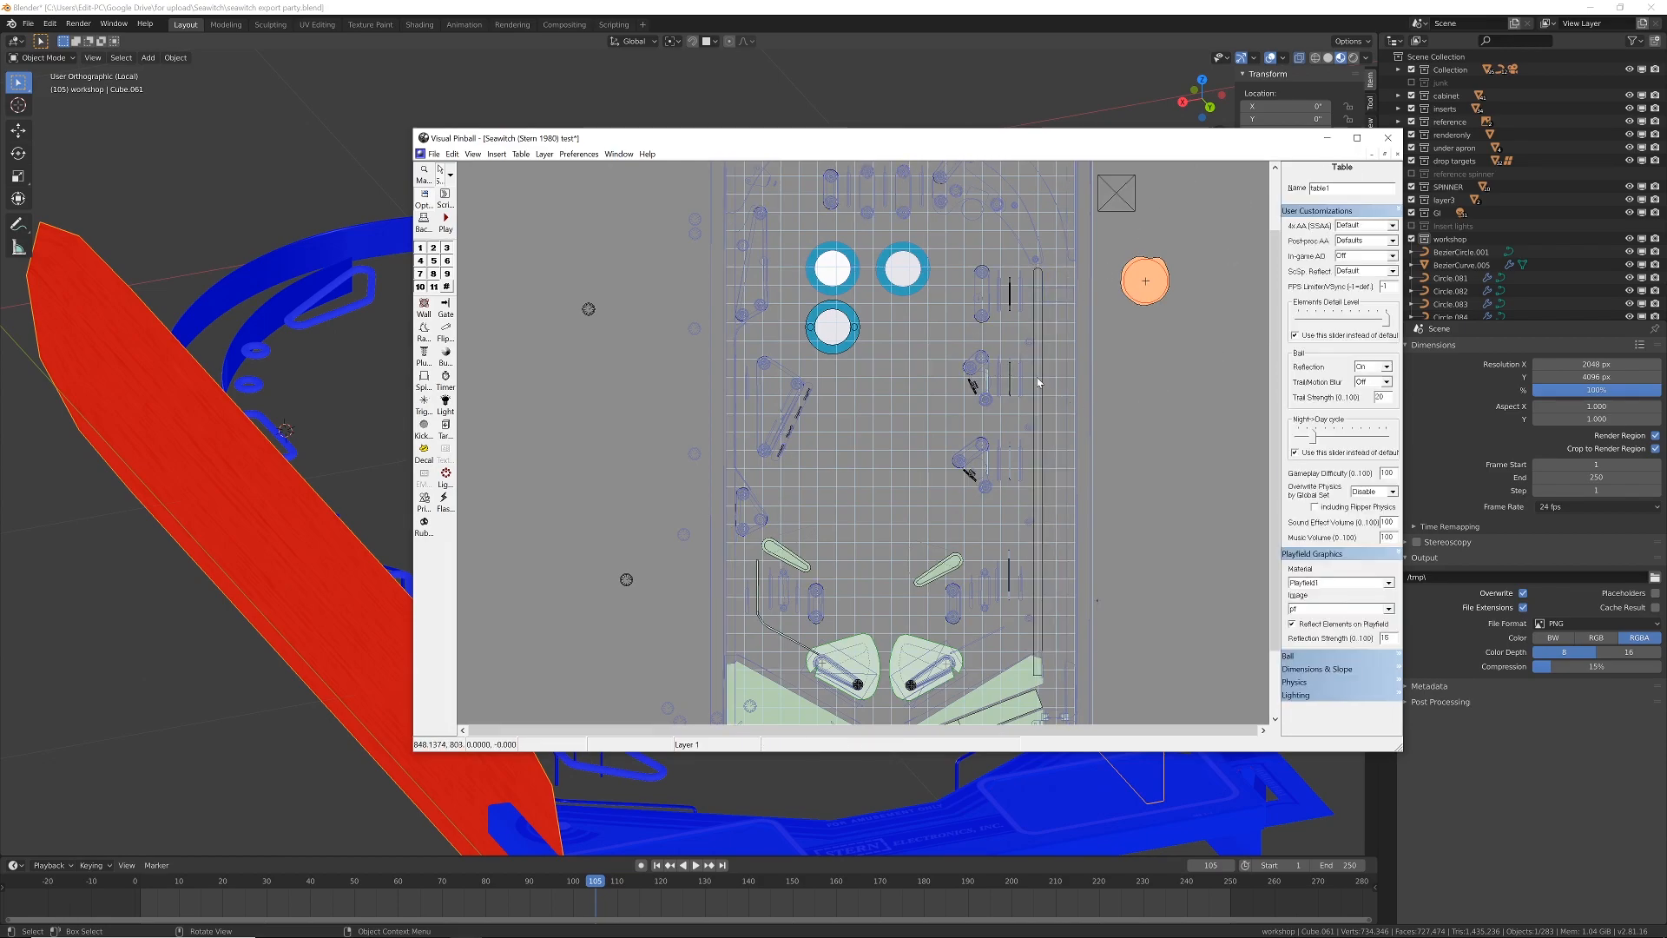
pyautogui.click(1035, 328)
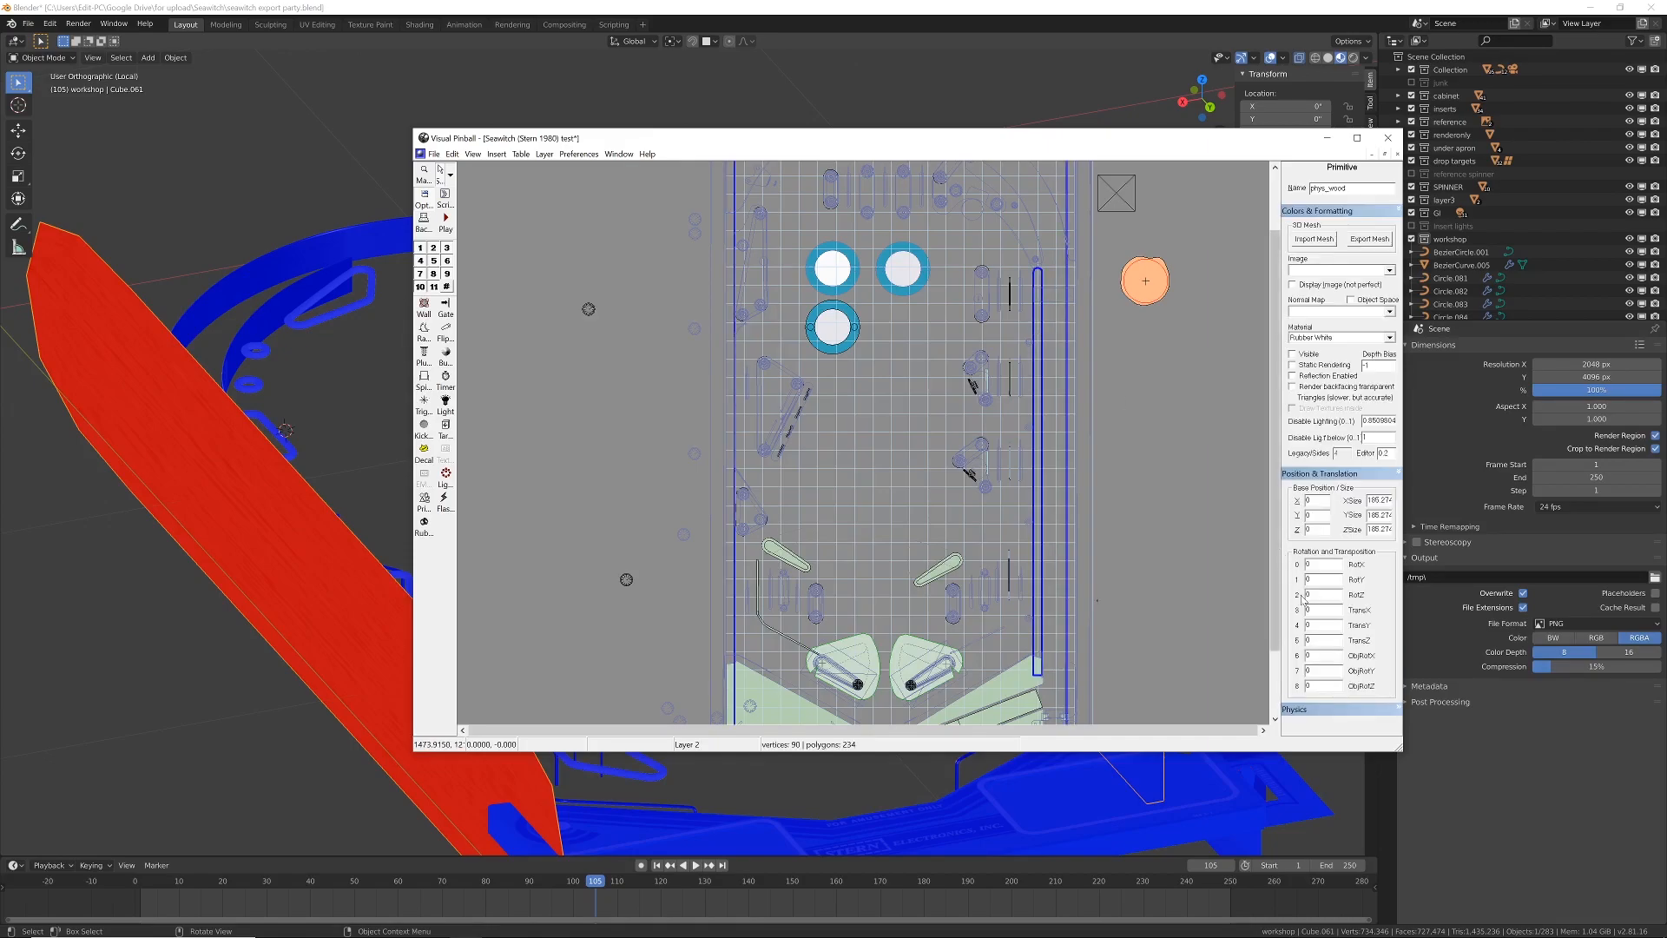
pyautogui.click(1296, 710)
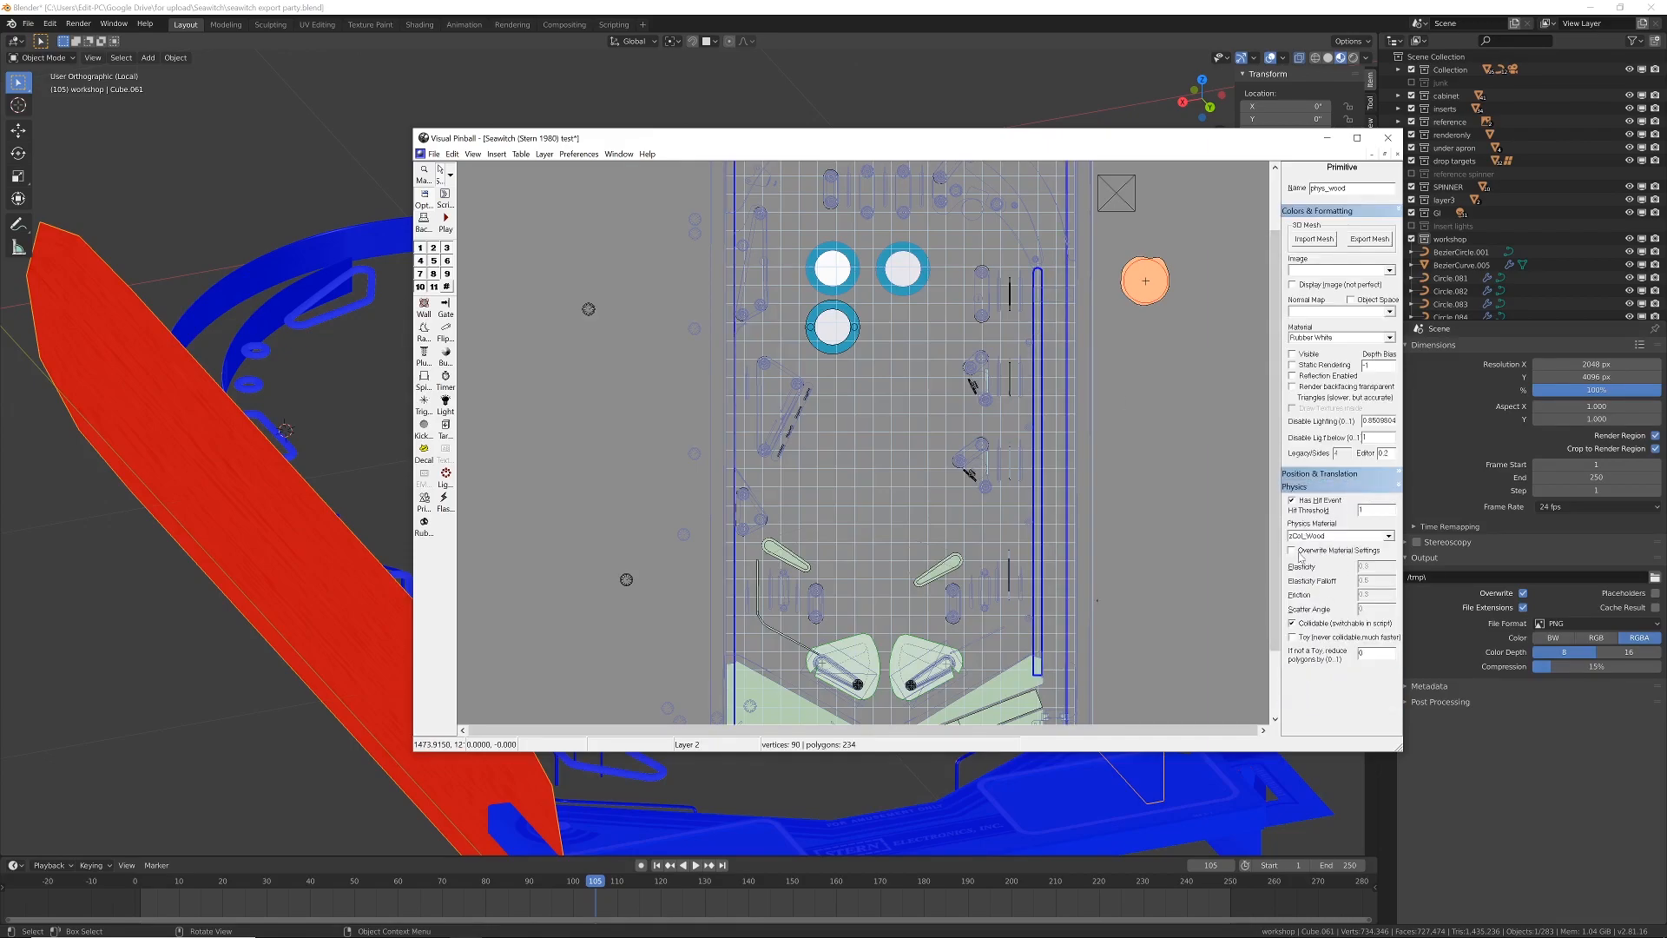
# Step: Import phys_wood.obj from the Seawitch physics folder as the phys_wood primitive's mesh, with the default import options
pyautogui.click(1314, 238)
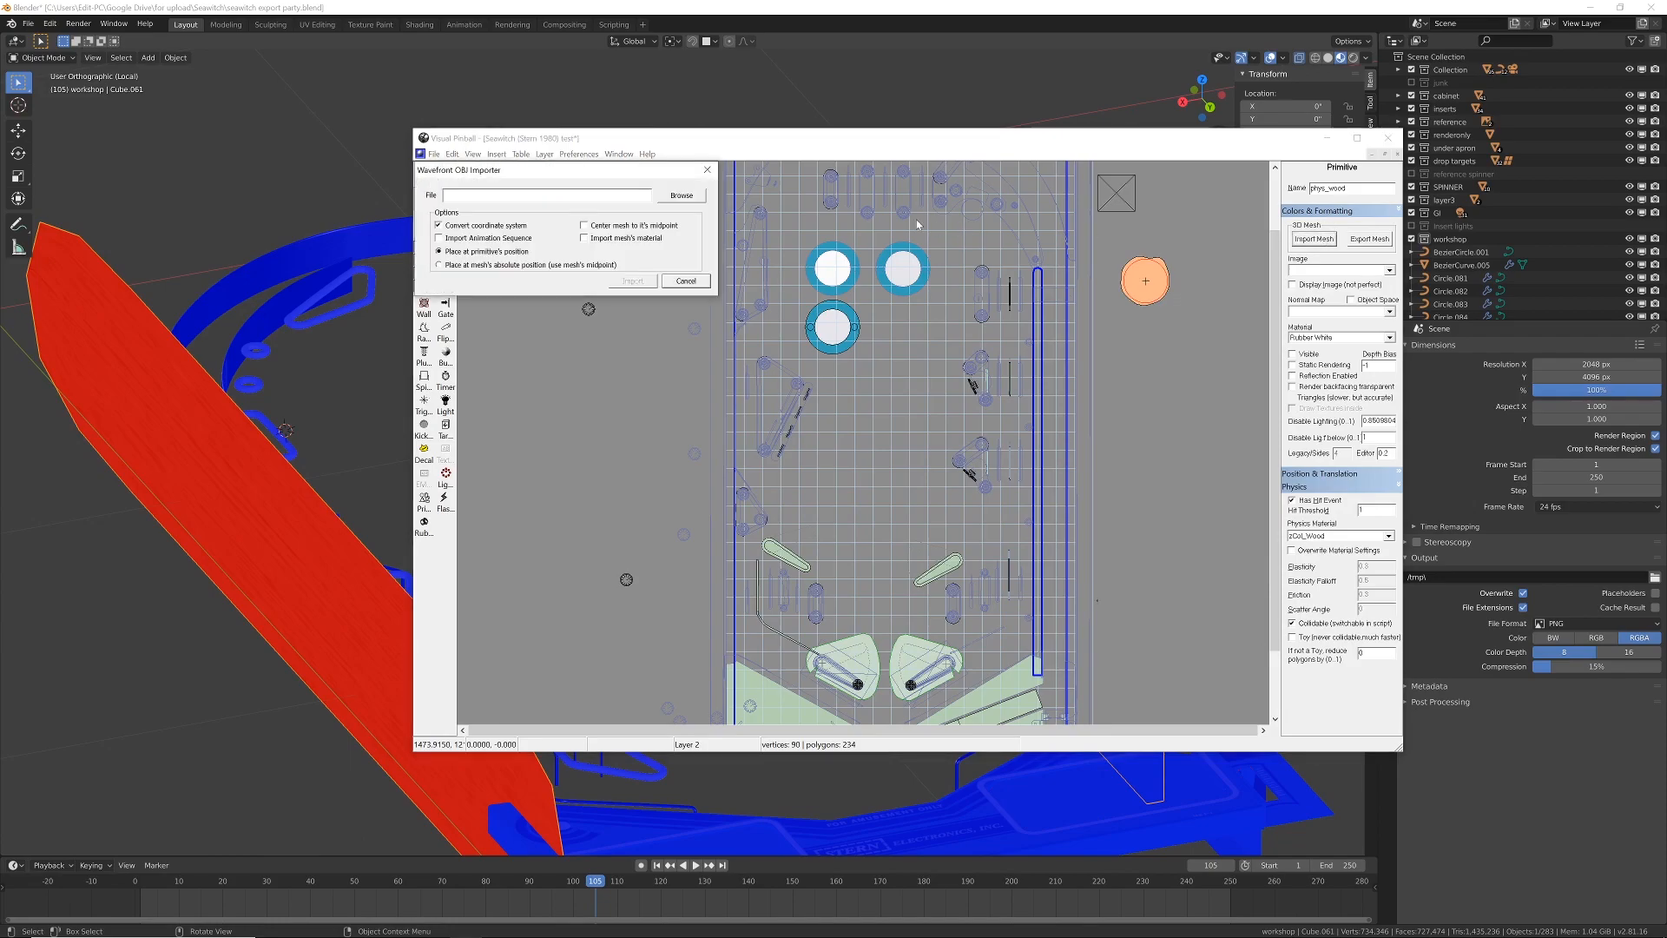
pyautogui.click(681, 195)
pyautogui.moveTo(1071, 81); pyautogui.dragTo(517, 188)
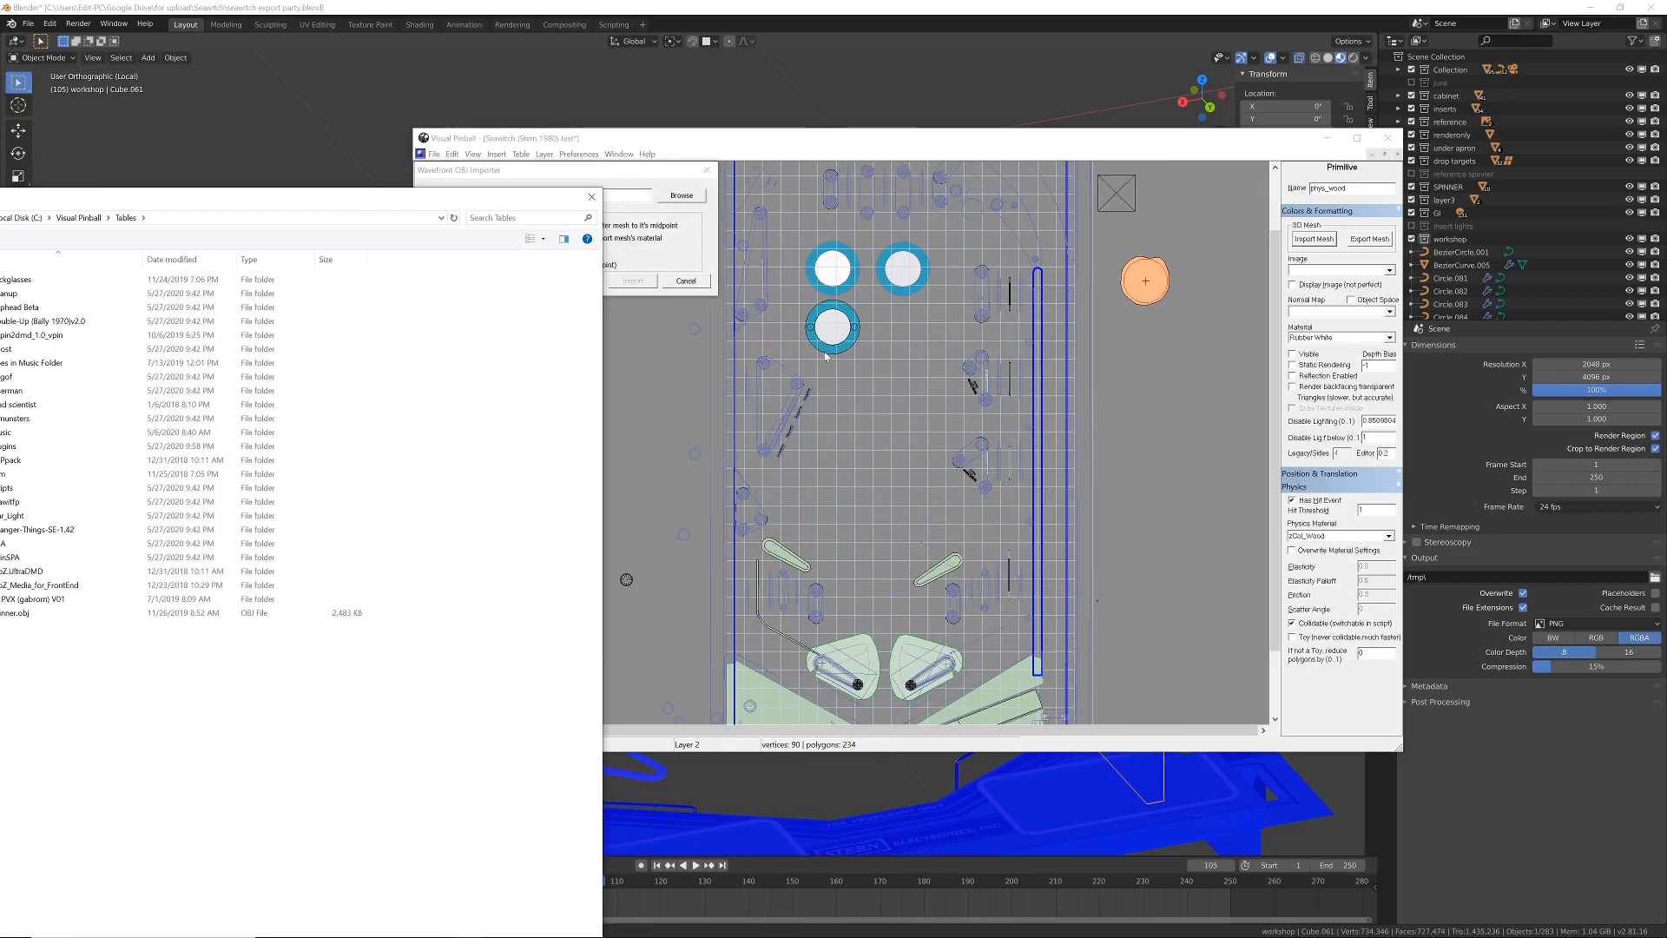
pyautogui.moveTo(290, 203); pyautogui.dragTo(485, 91)
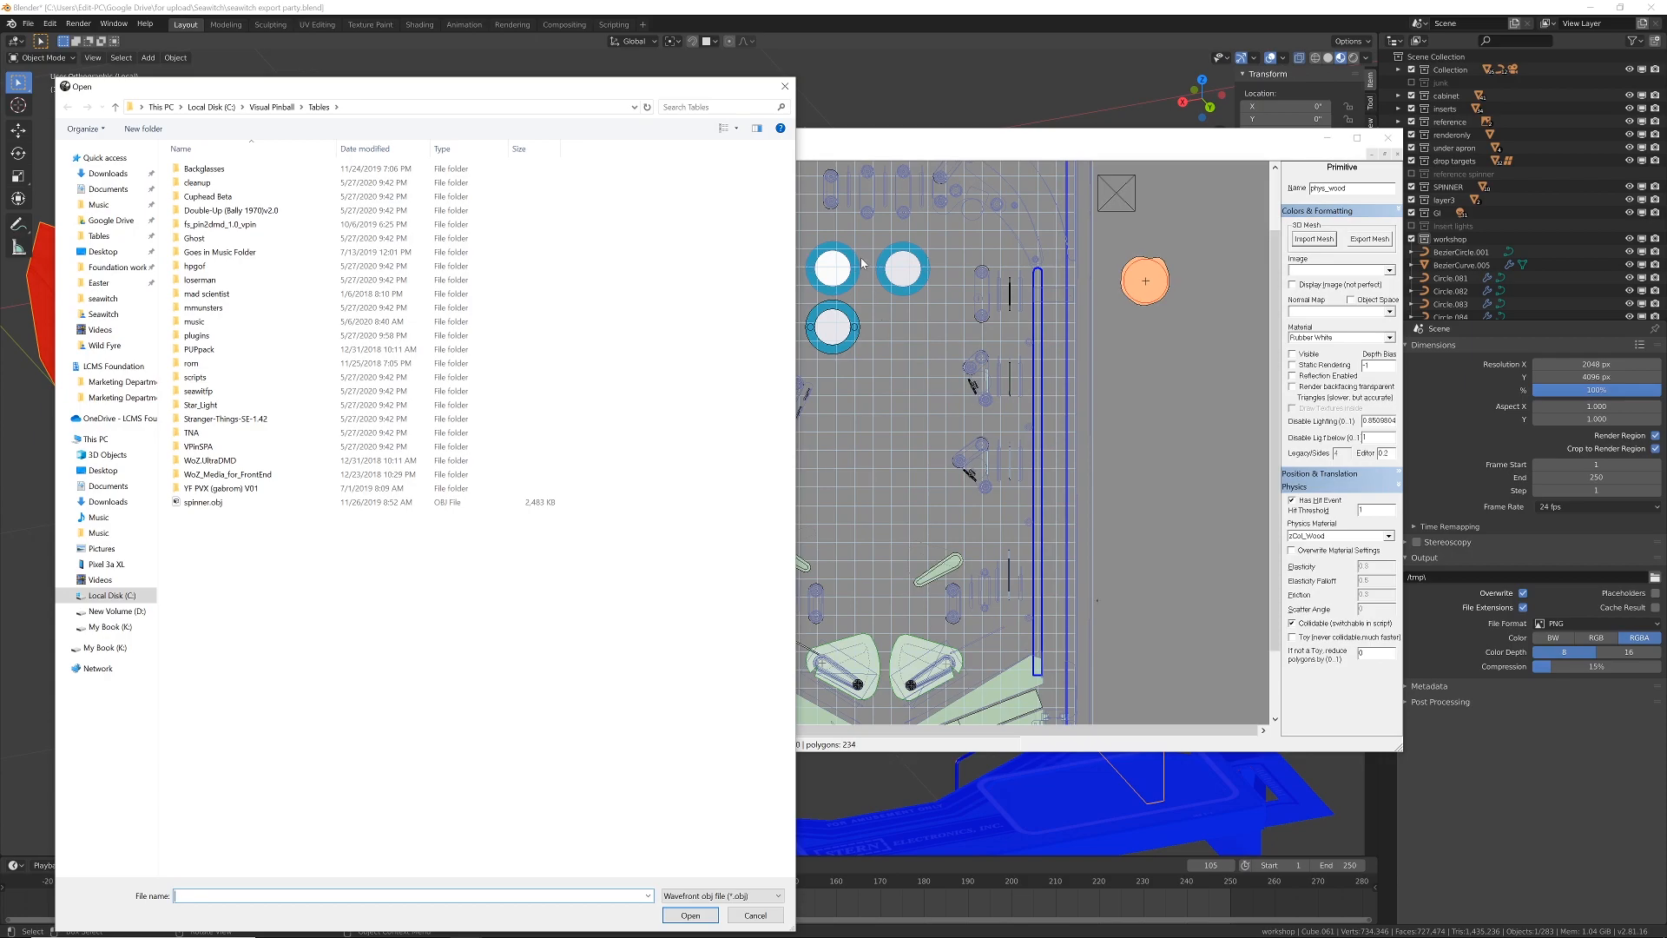
pyautogui.moveTo(577, 87); pyautogui.dragTo(838, 88)
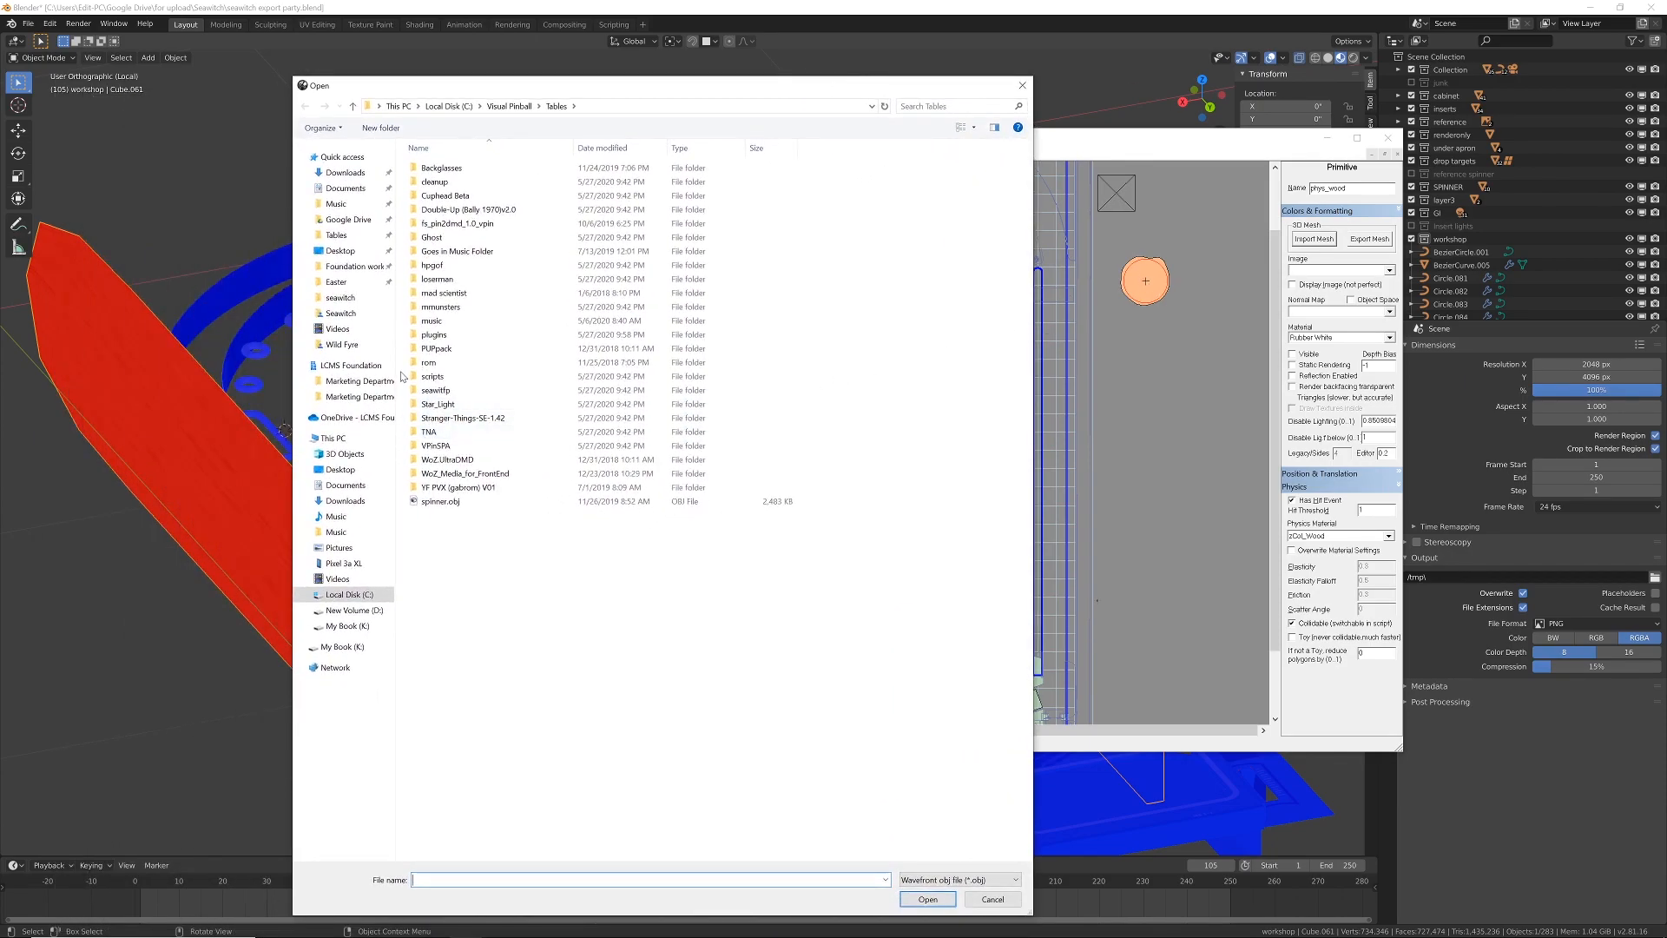
pyautogui.click(340, 313)
pyautogui.doubleClick(649, 183)
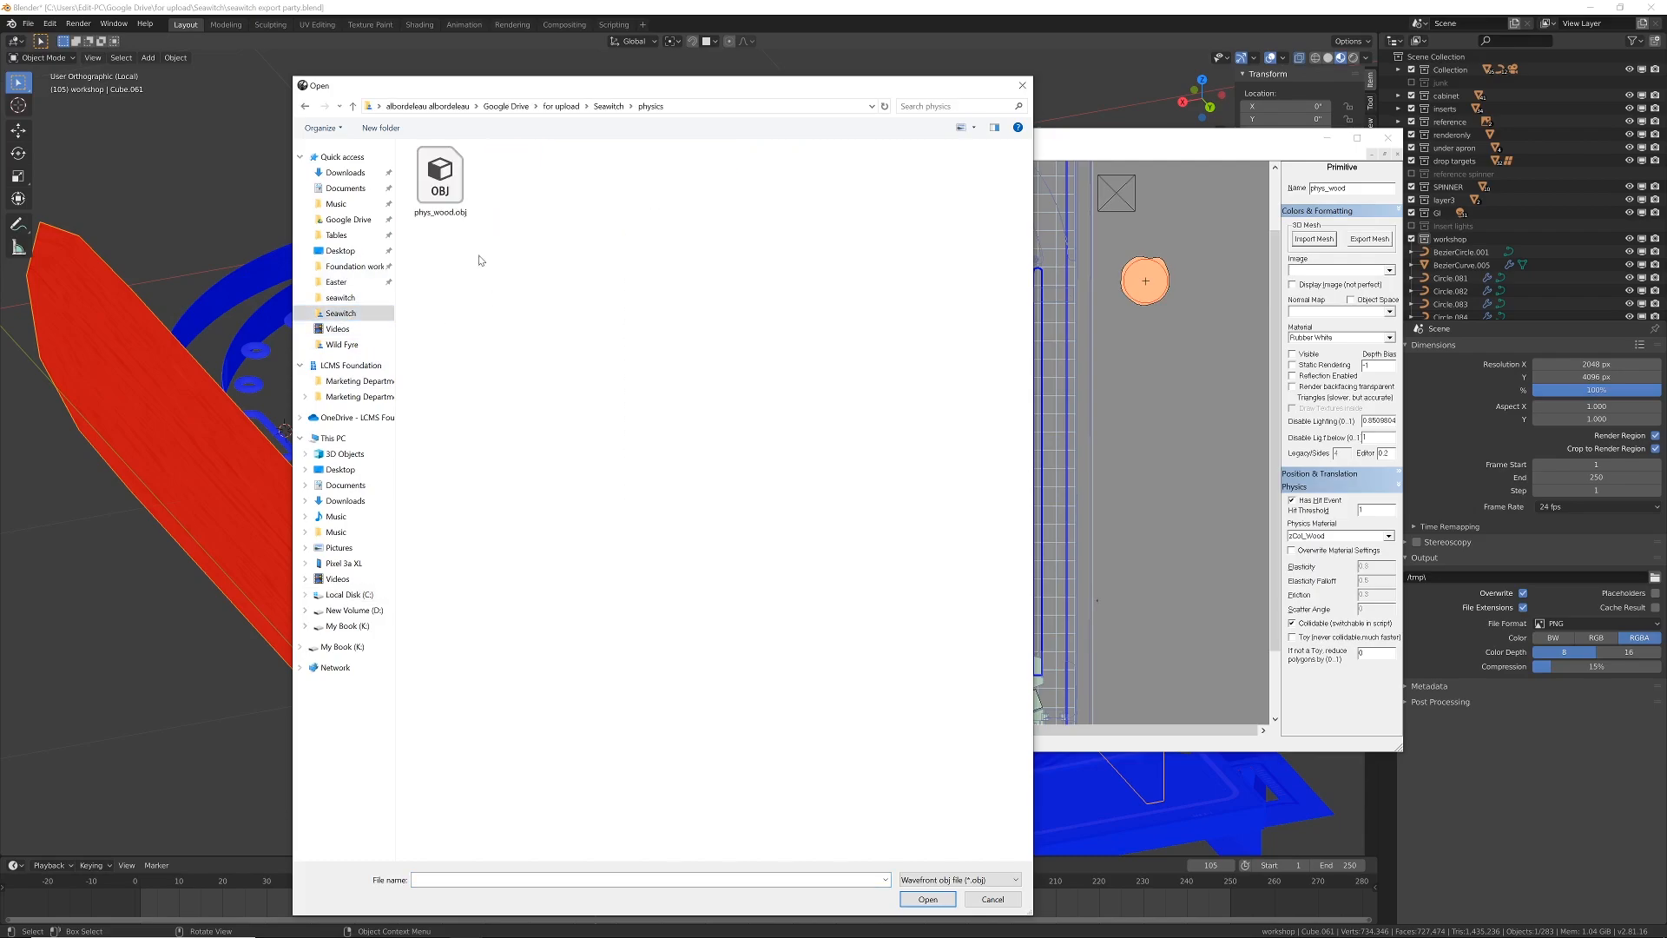
pyautogui.doubleClick(442, 178)
pyautogui.click(633, 280)
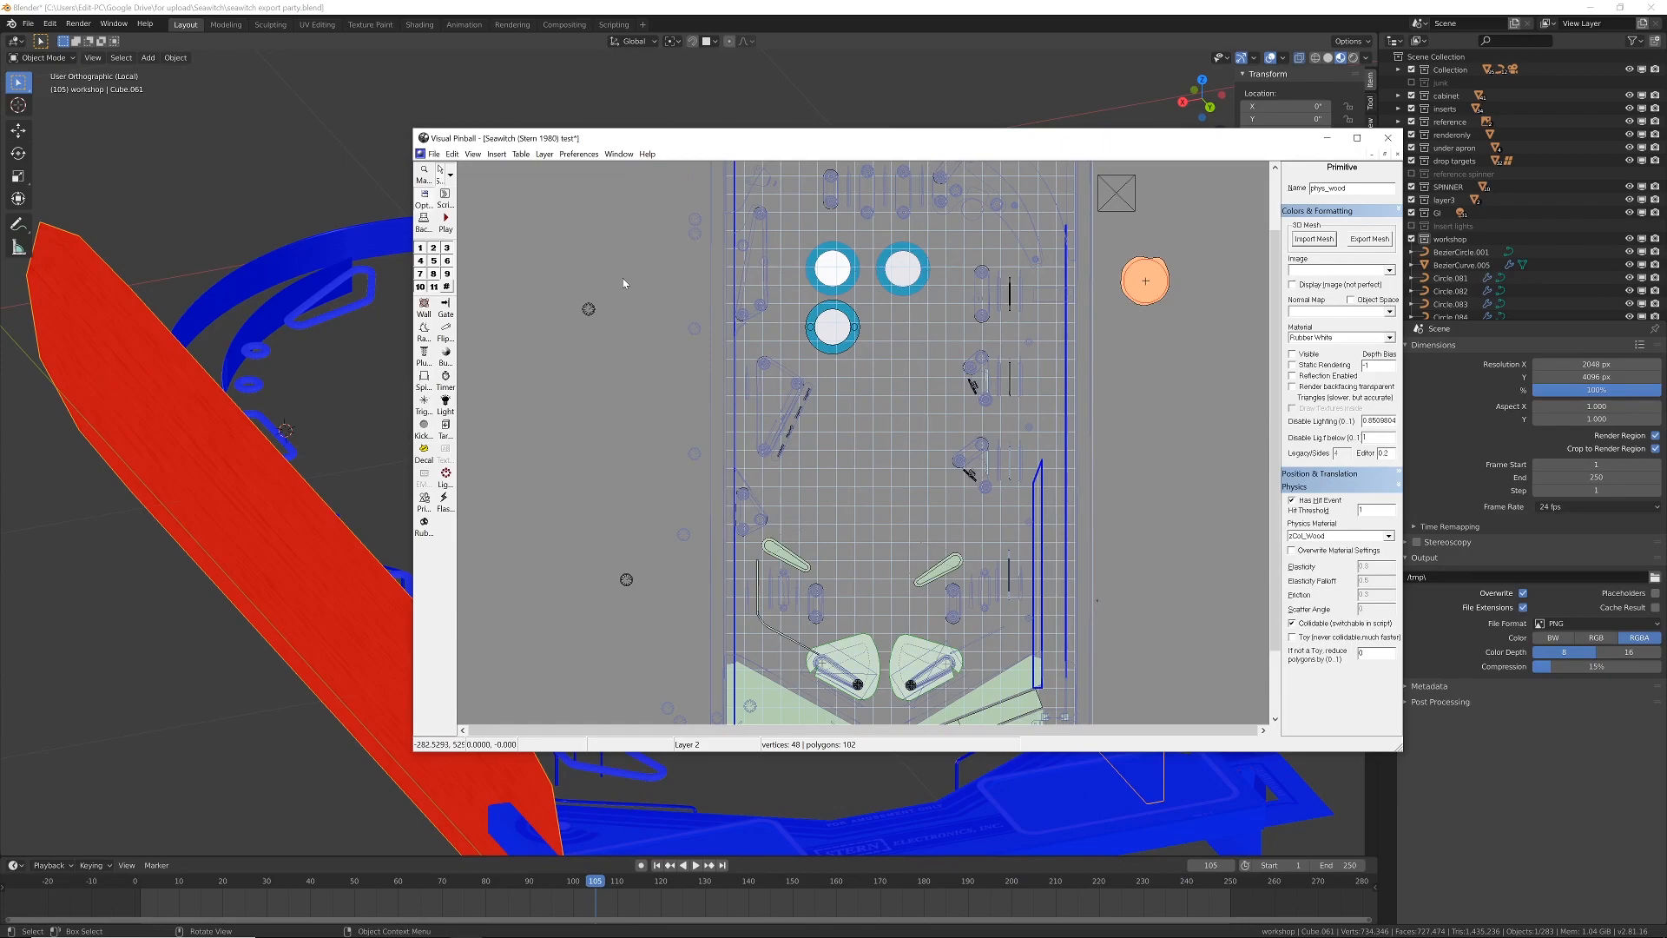
# Step: Examine the imported rails on the table layout together with the primitive's position, translation and physics settings
pyautogui.scroll(2, 1028, 514)
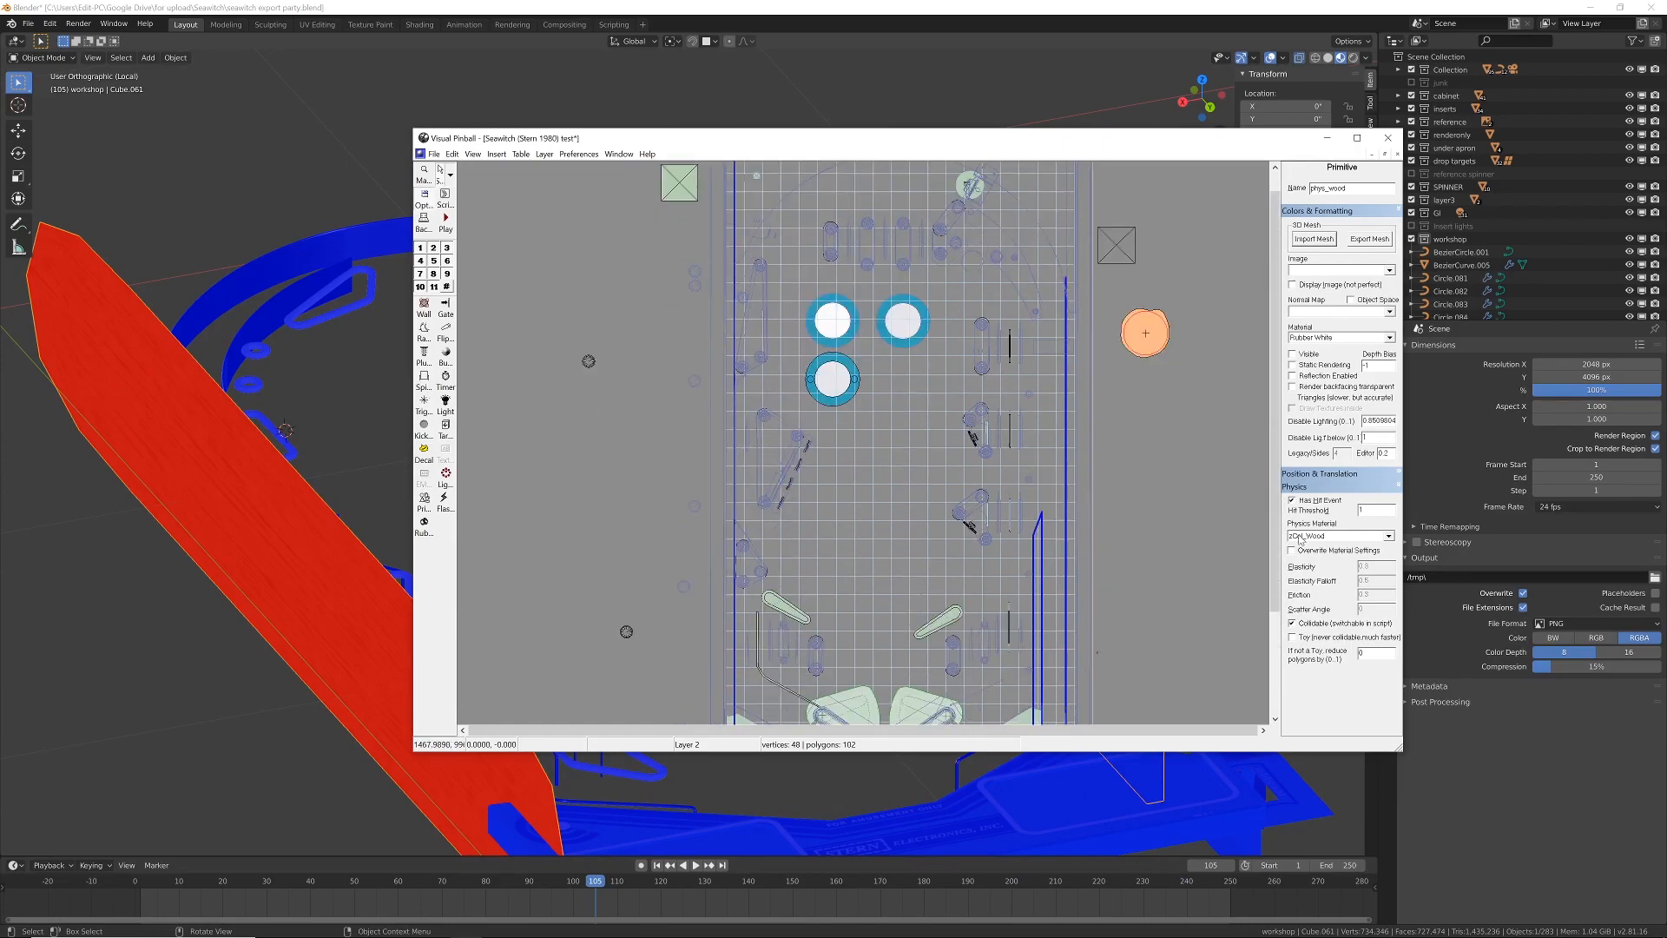
pyautogui.scroll(-2, 1116, 569)
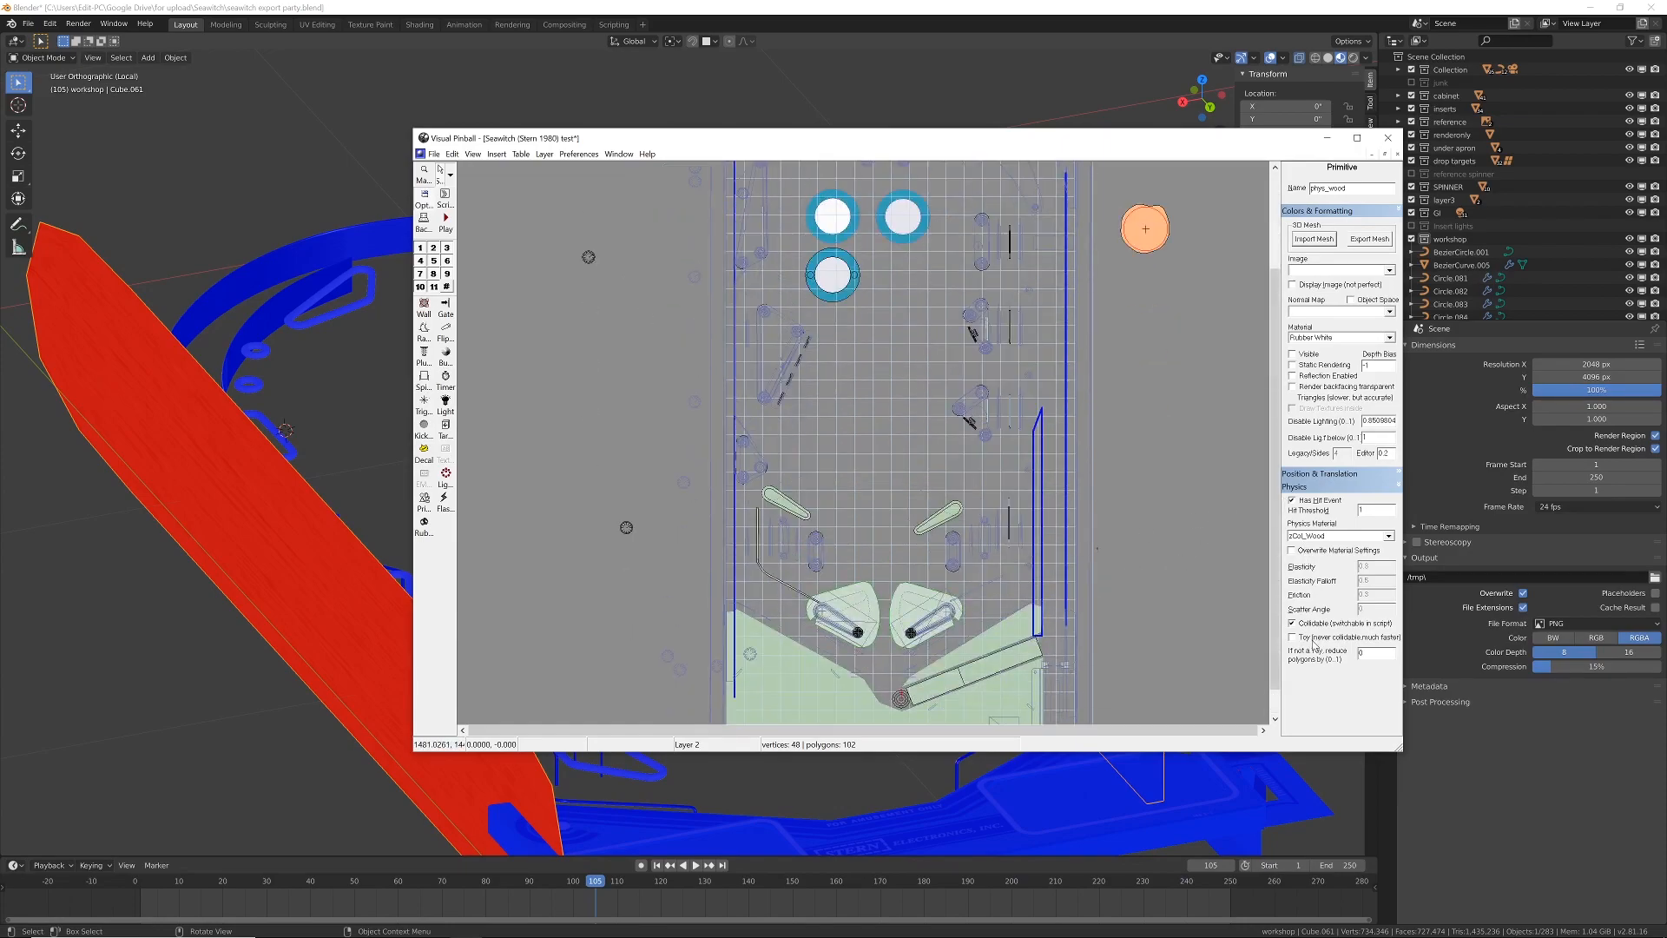
pyautogui.click(1297, 475)
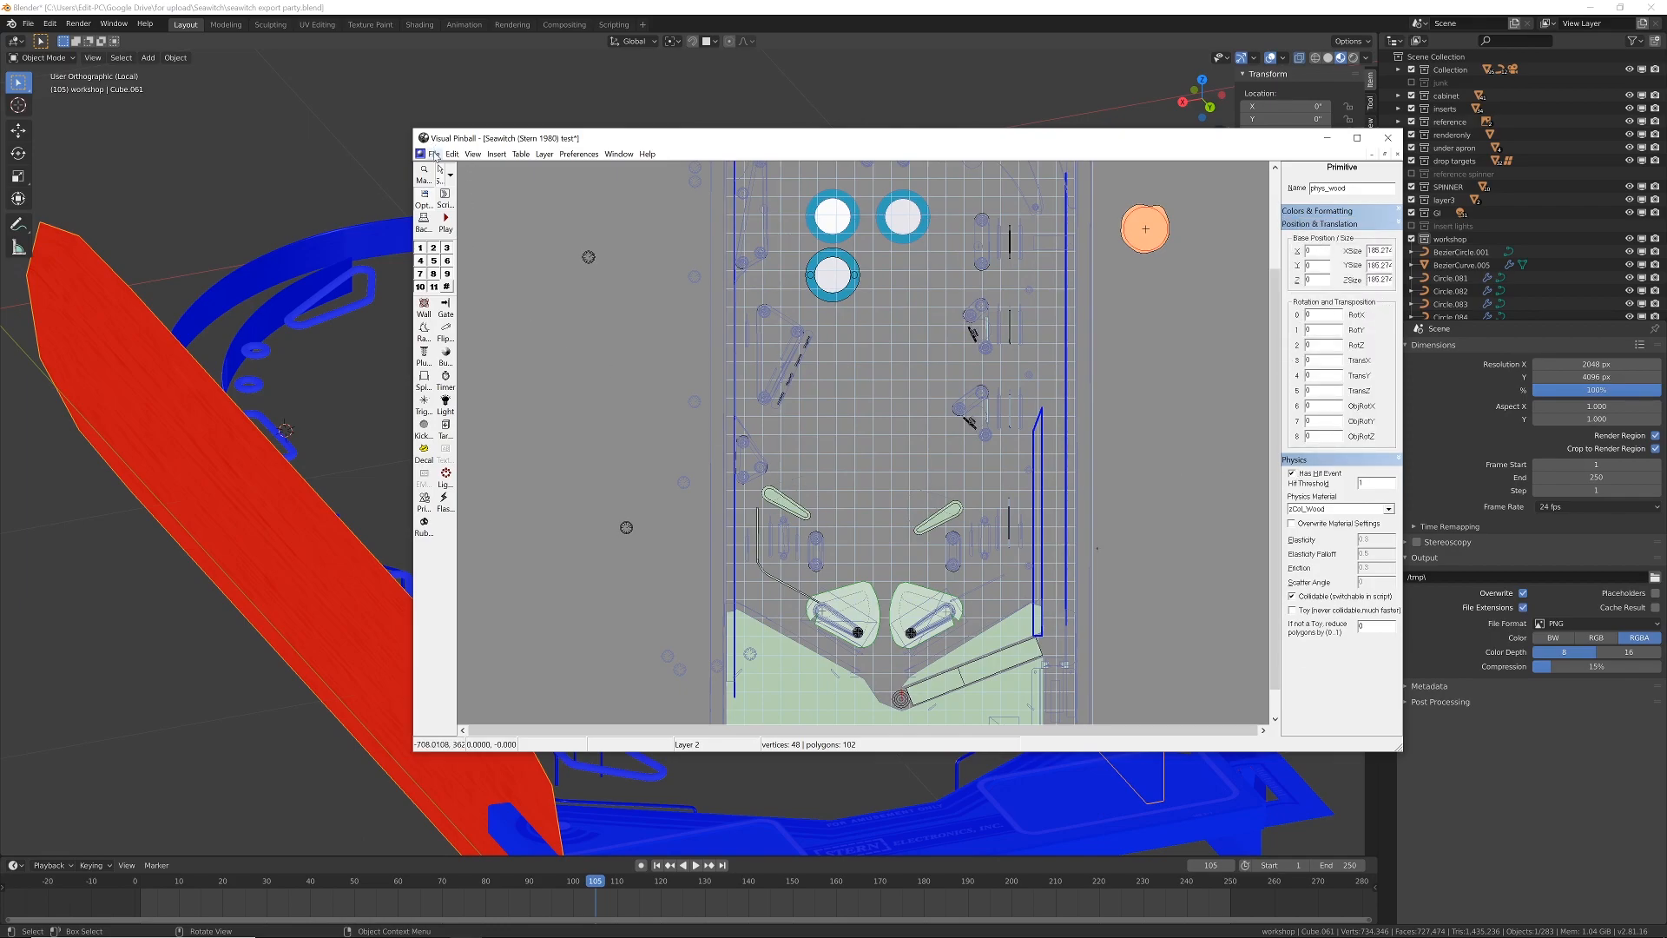
pyautogui.scroll(4, 1045, 492)
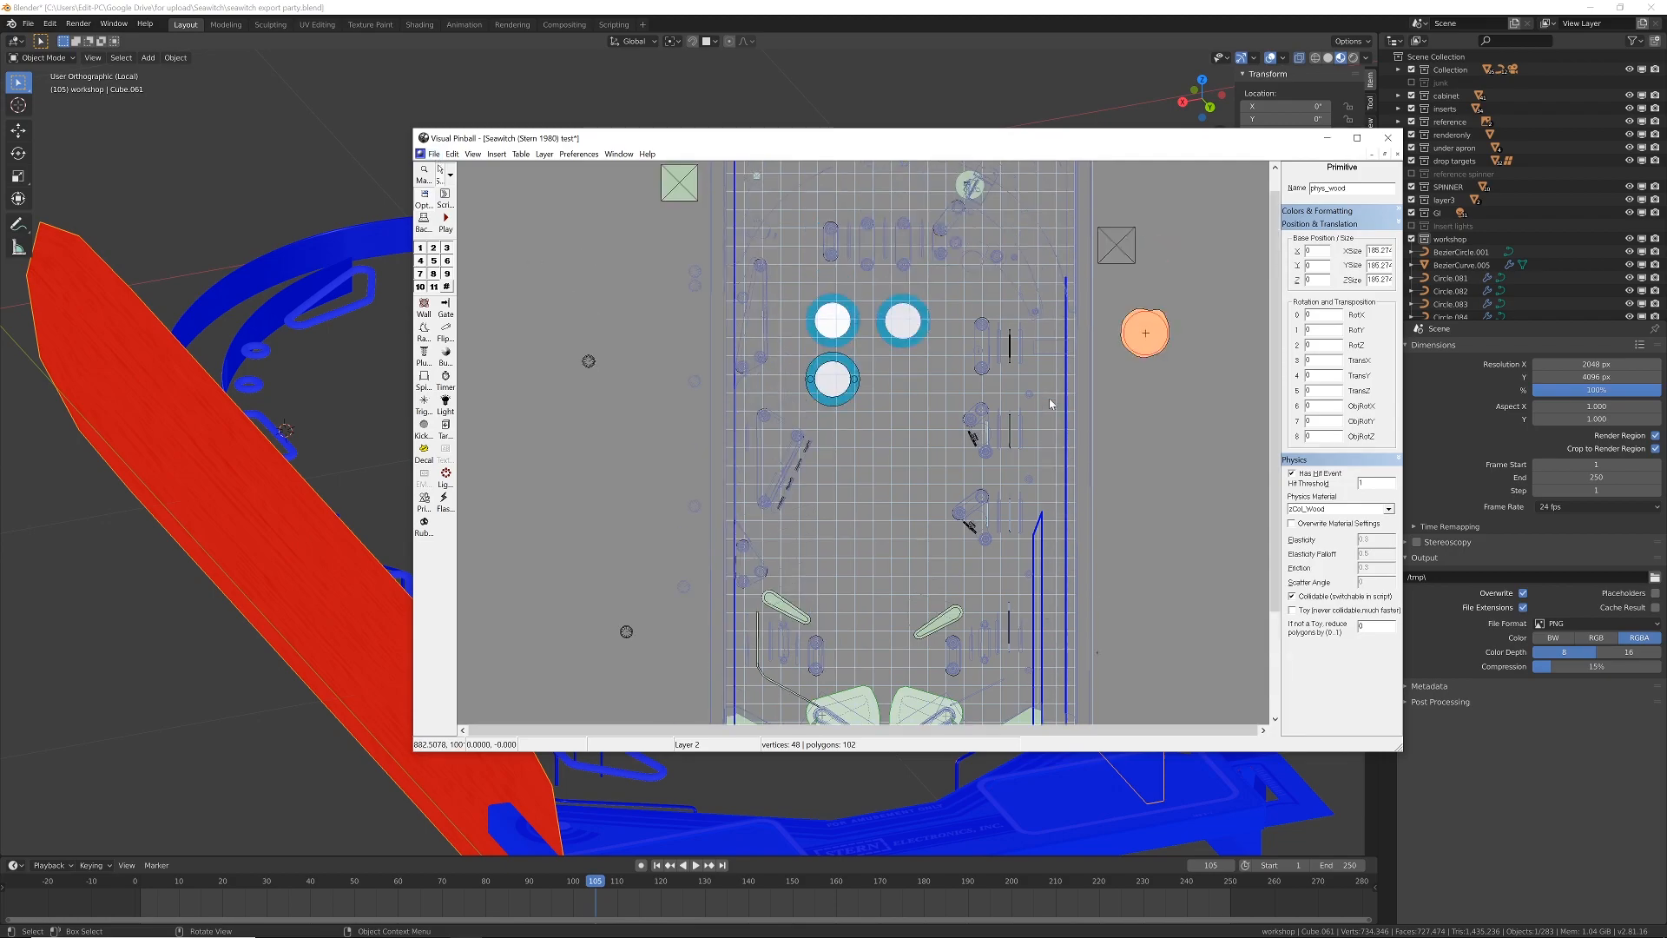
pyautogui.scroll(-4, 1051, 408)
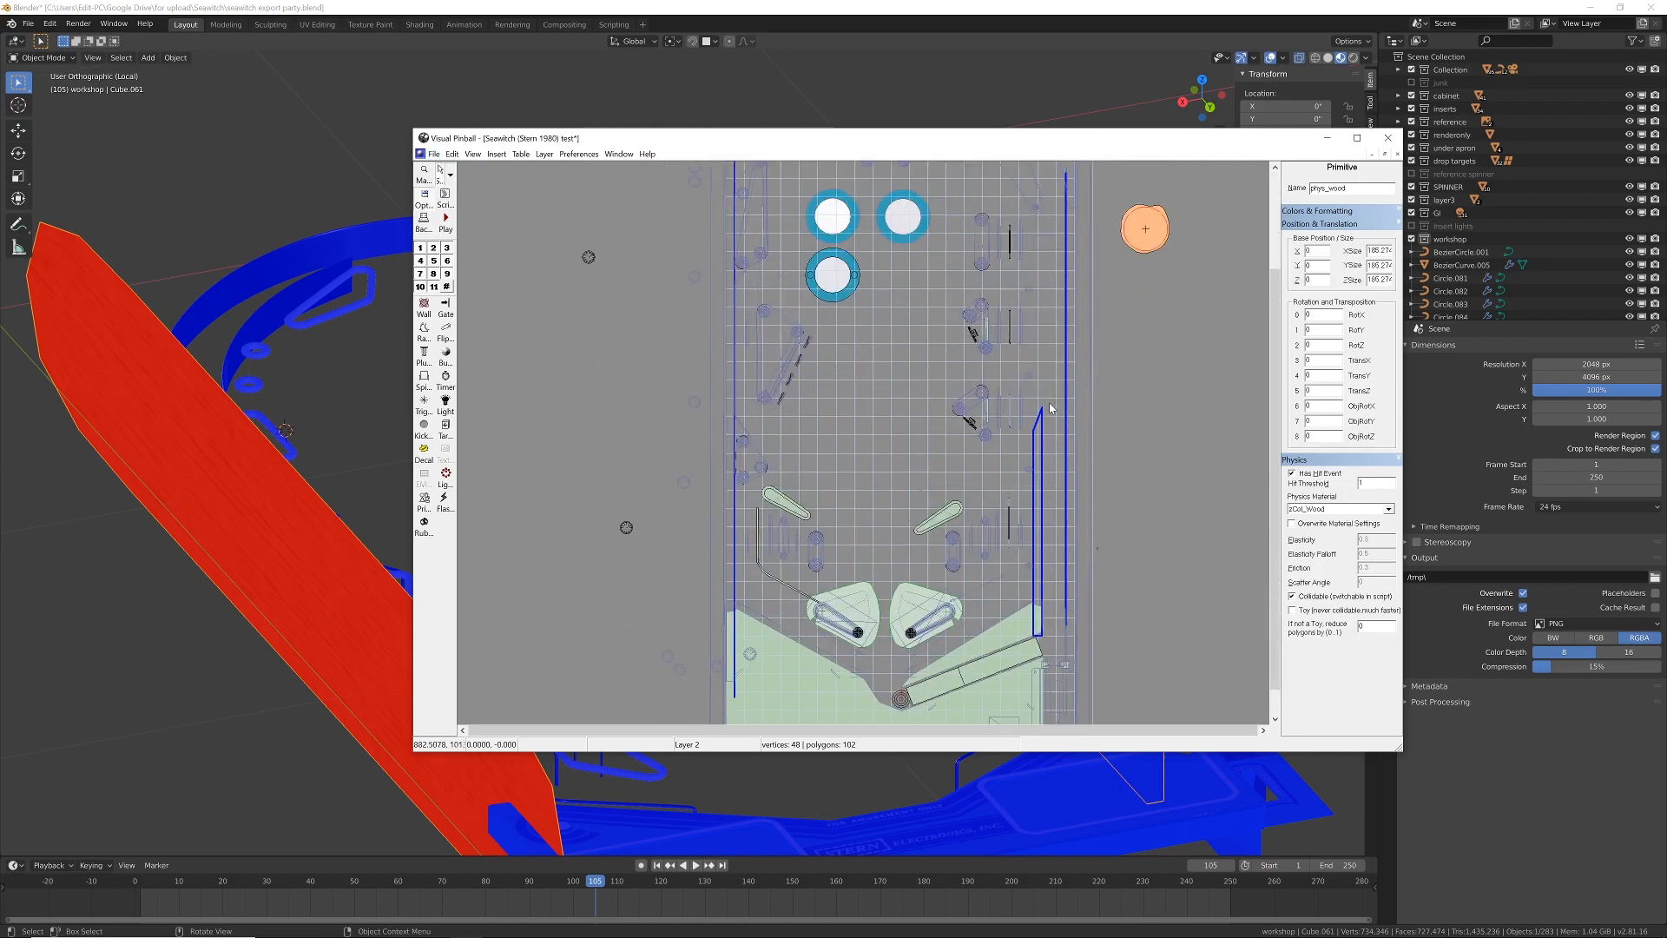
pyautogui.scroll(1, 1051, 408)
# Step: Return to Blender and remove the exported wood rails from the local view
pyautogui.click(721, 25)
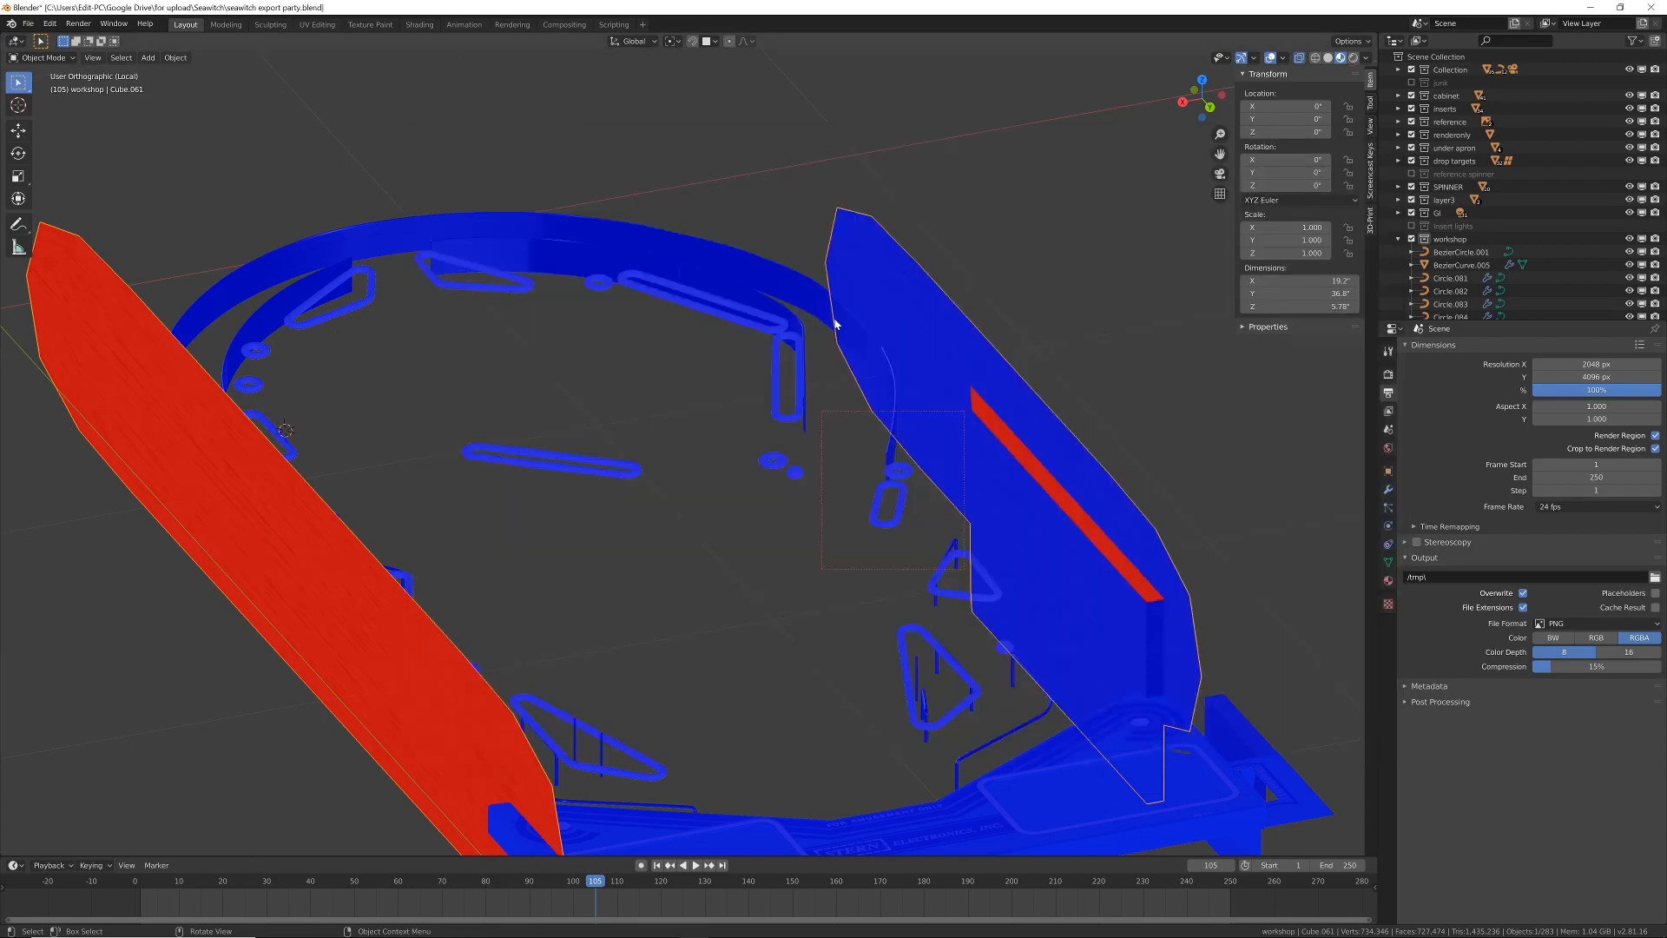
pyautogui.scroll(-2, 1013, 503)
pyautogui.moveTo(985, 508); pyautogui.dragTo(1001, 501, button='middle')
pyautogui.press('Tab')
pyautogui.press('Tab')
pyautogui.press('m')
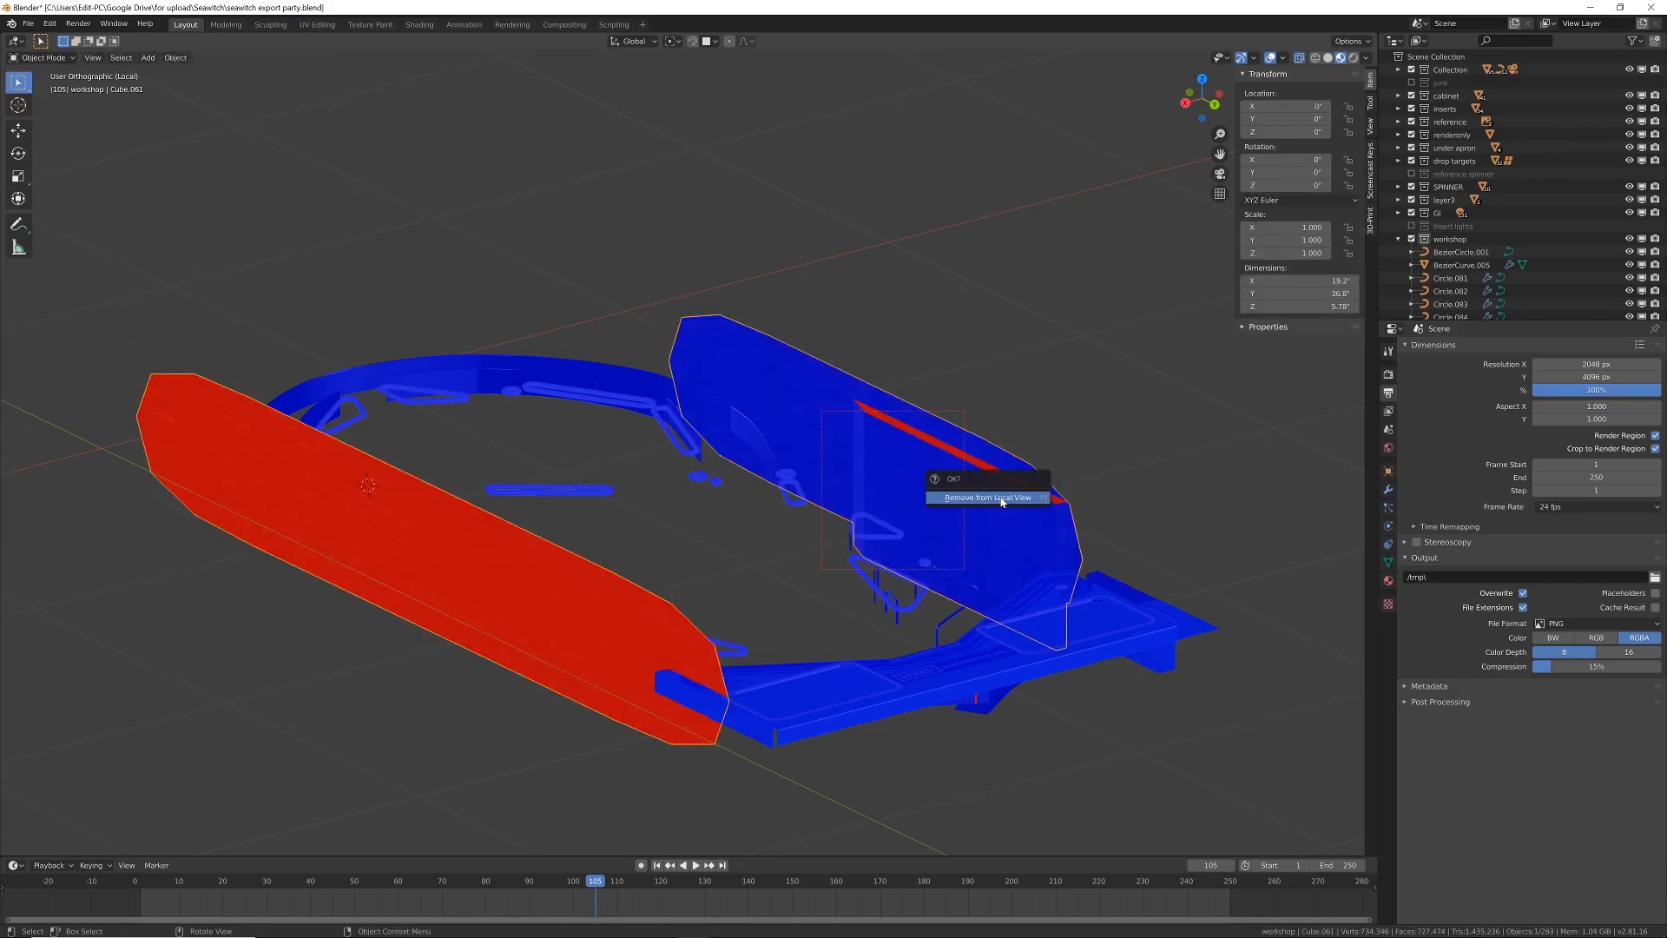
pyautogui.click(1002, 498)
# Step: Select the right inner curved guide wall and display its modifiers
pyautogui.moveTo(1001, 502); pyautogui.dragTo(867, 547, button='middle')
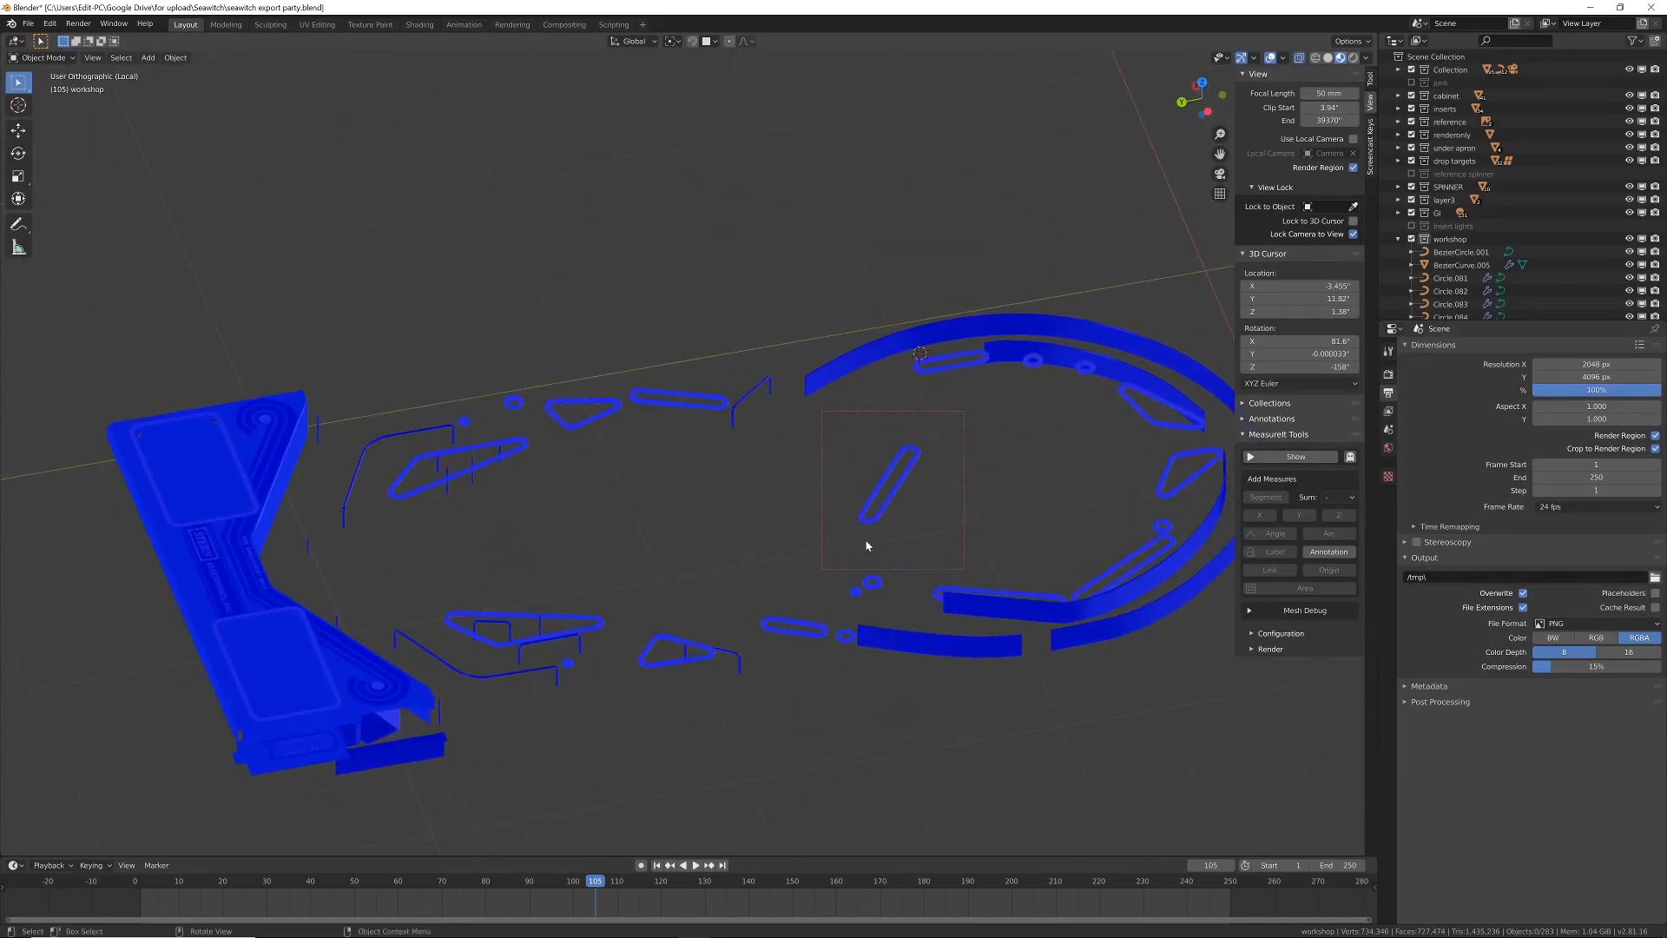
pyautogui.click(876, 363)
pyautogui.moveTo(955, 497); pyautogui.dragTo(896, 518, button='middle')
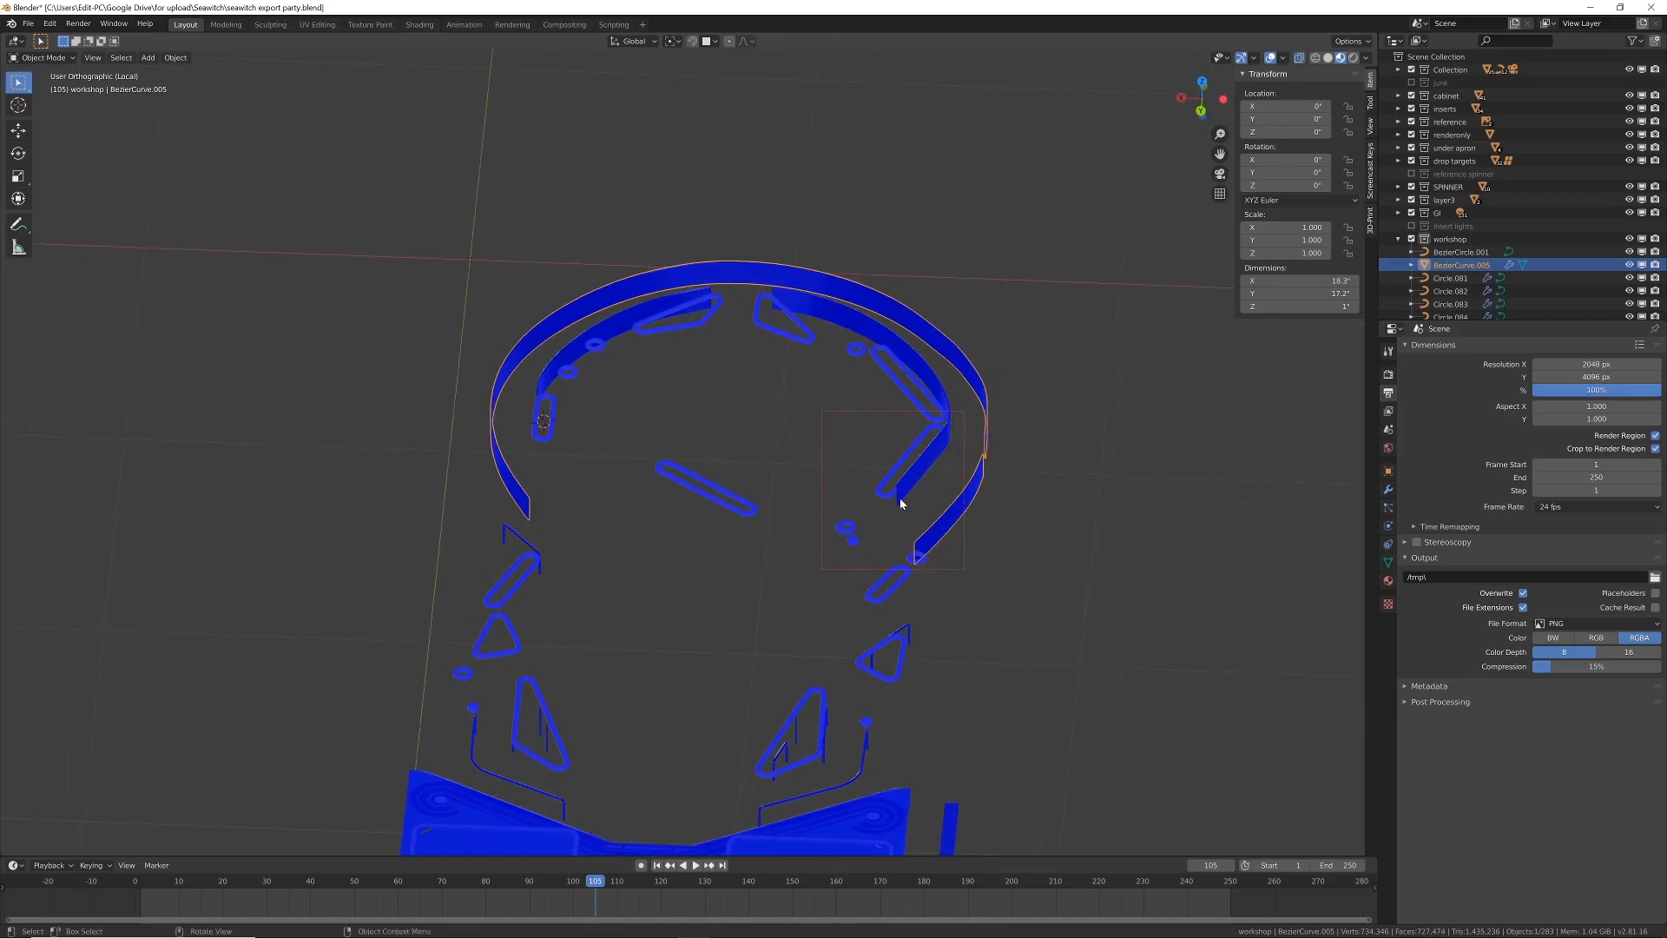
pyautogui.click(905, 481)
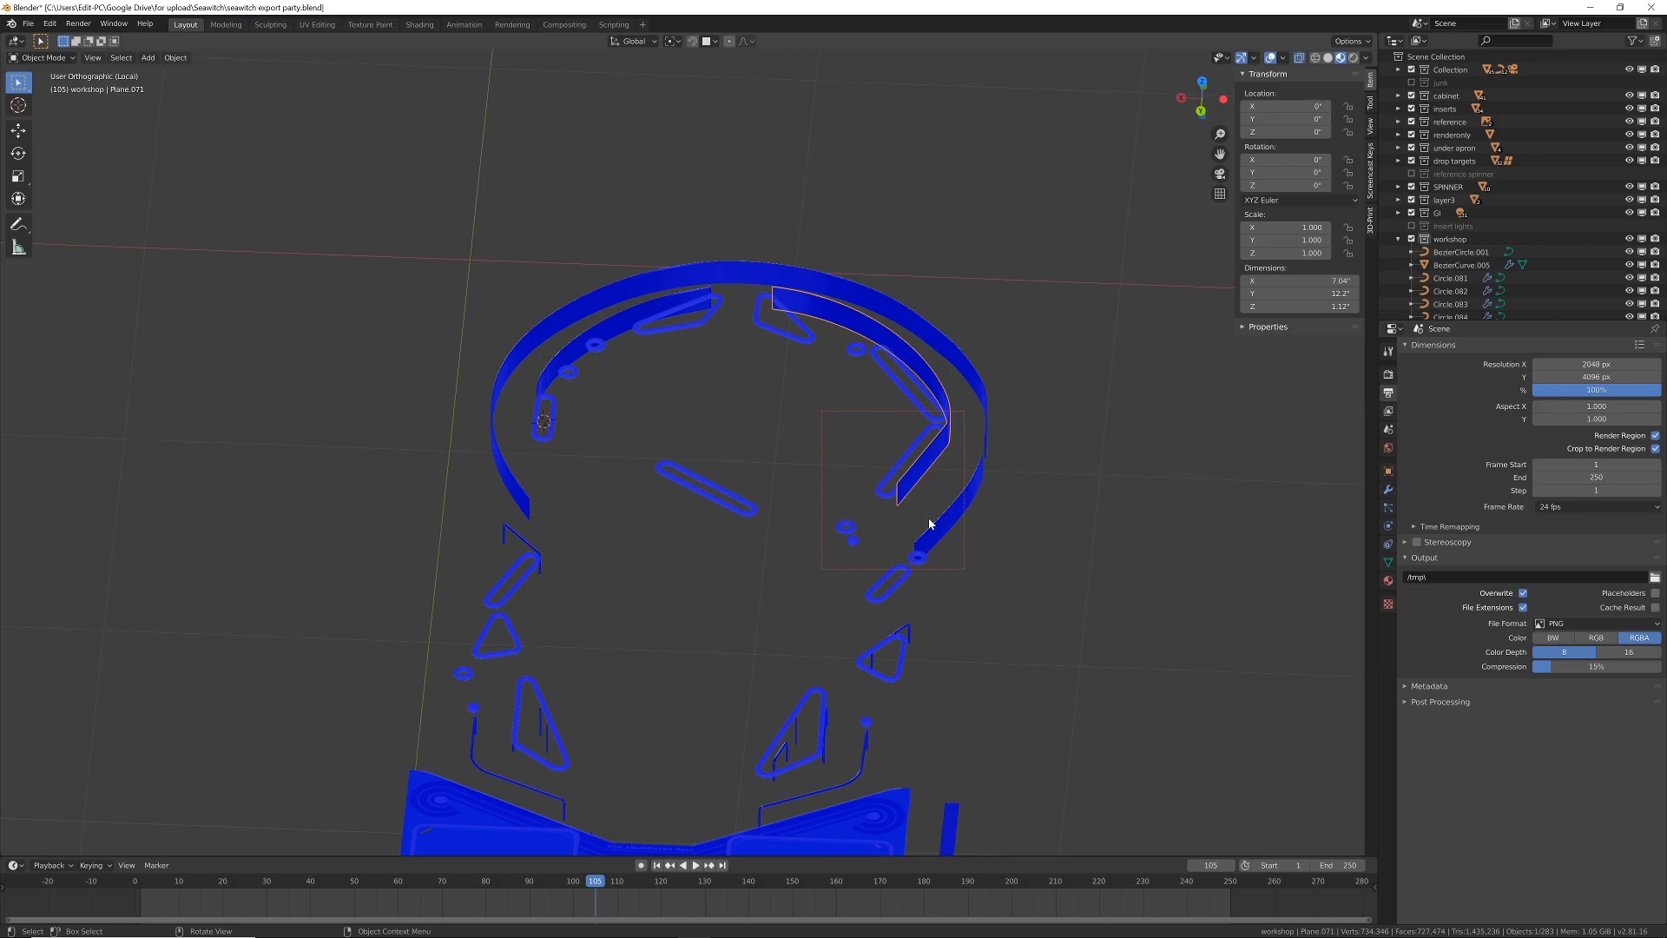
pyautogui.click(1388, 472)
pyautogui.click(1389, 490)
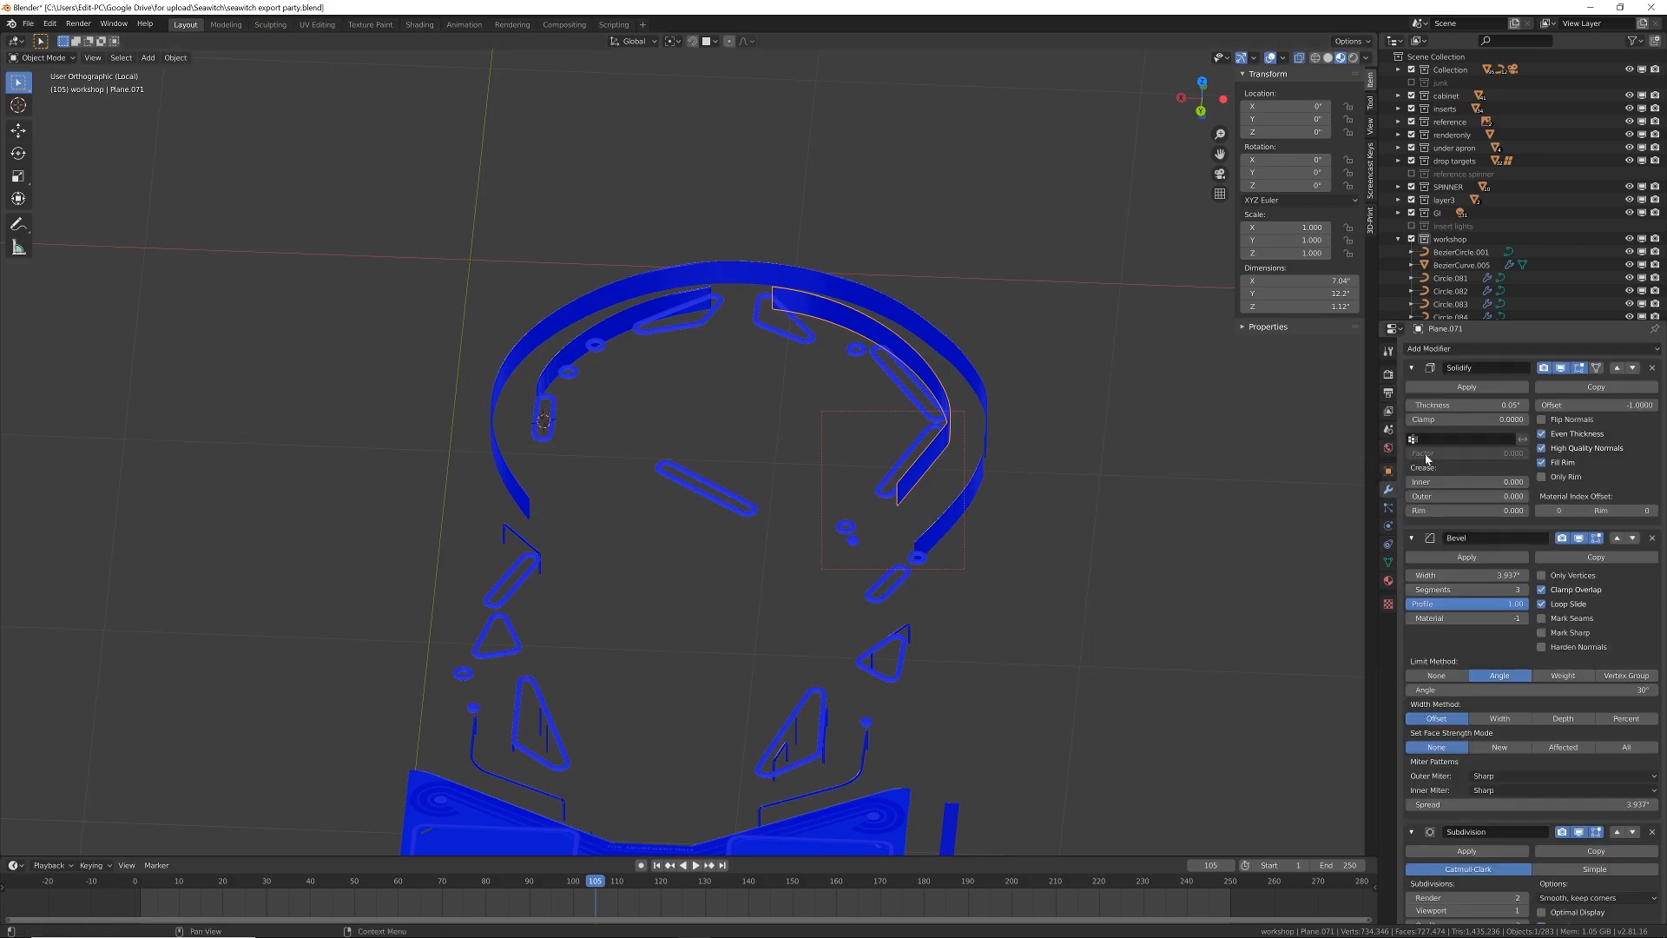
# Step: Try the inner guide's Solidify modifier without Fill Rim, then restore the option
pyautogui.moveTo(1030, 474); pyautogui.dragTo(818, 476, button='middle')
pyautogui.scroll(5, 819, 476)
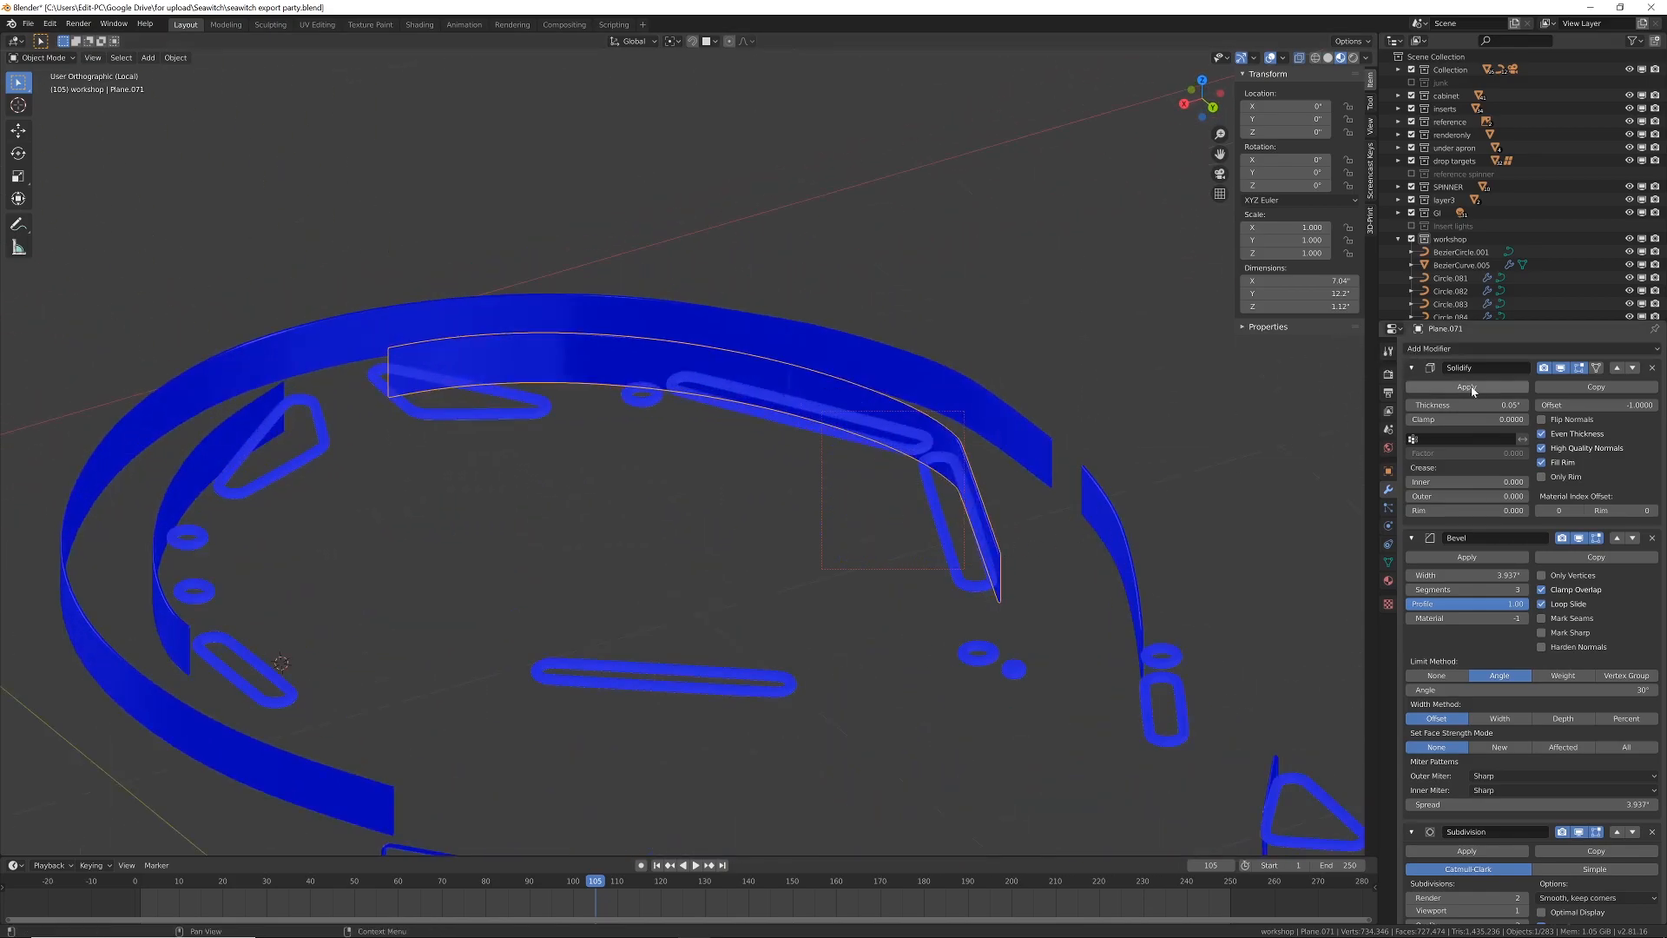
pyautogui.click(1542, 462)
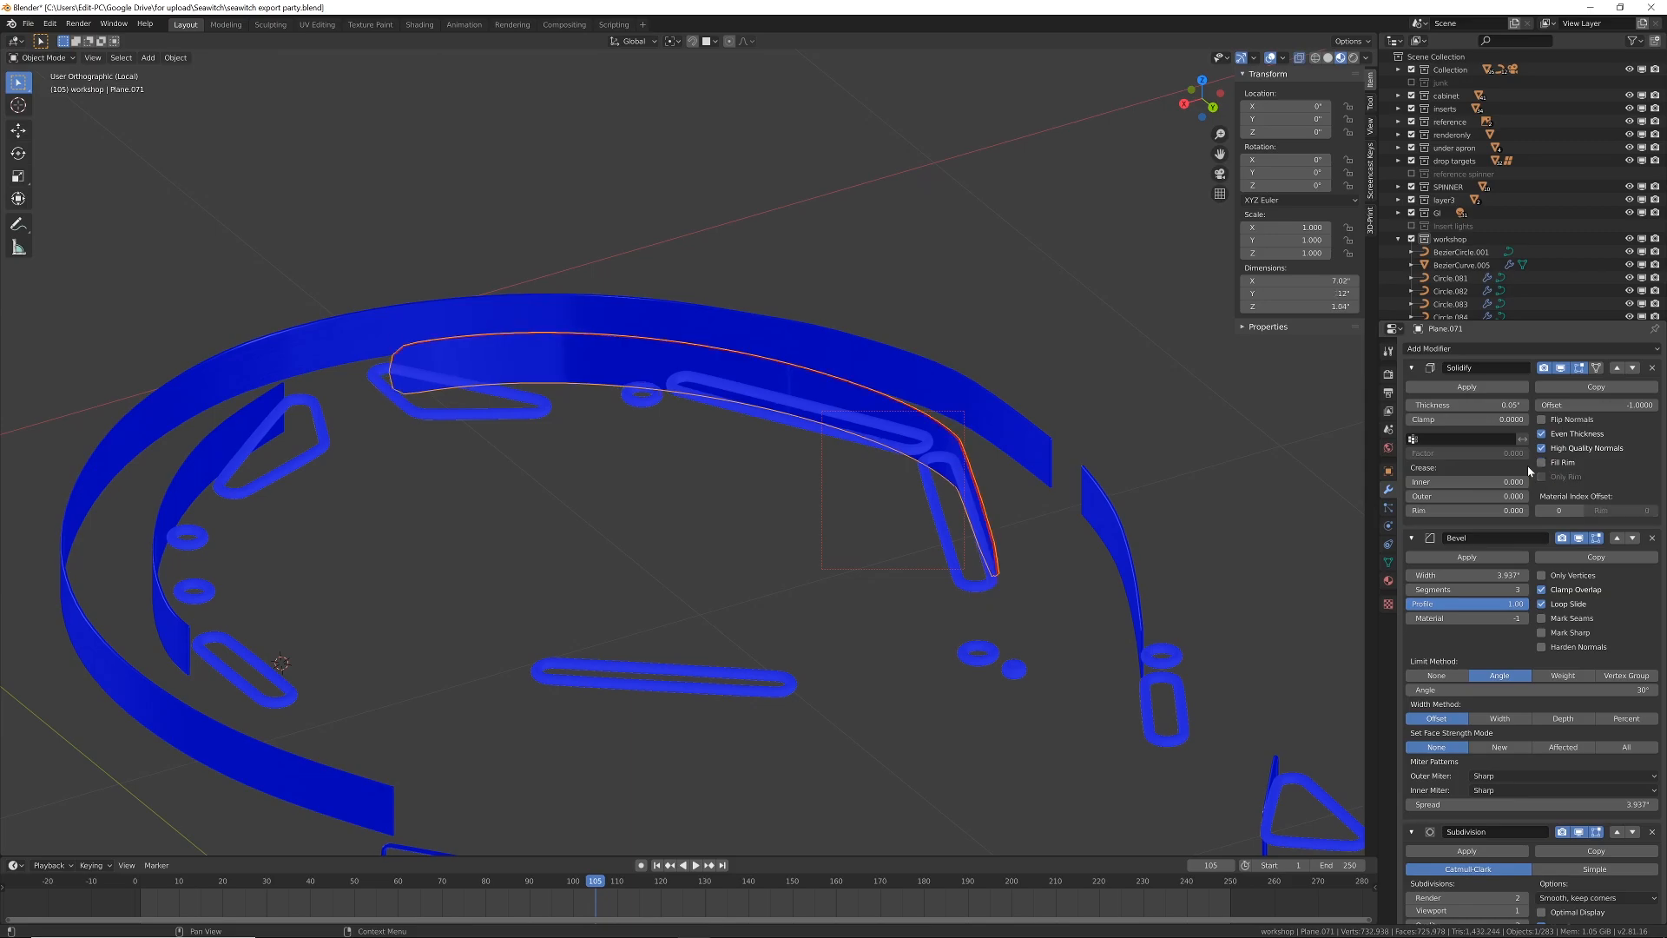
pyautogui.moveTo(1226, 516); pyautogui.dragTo(1174, 599, button='middle')
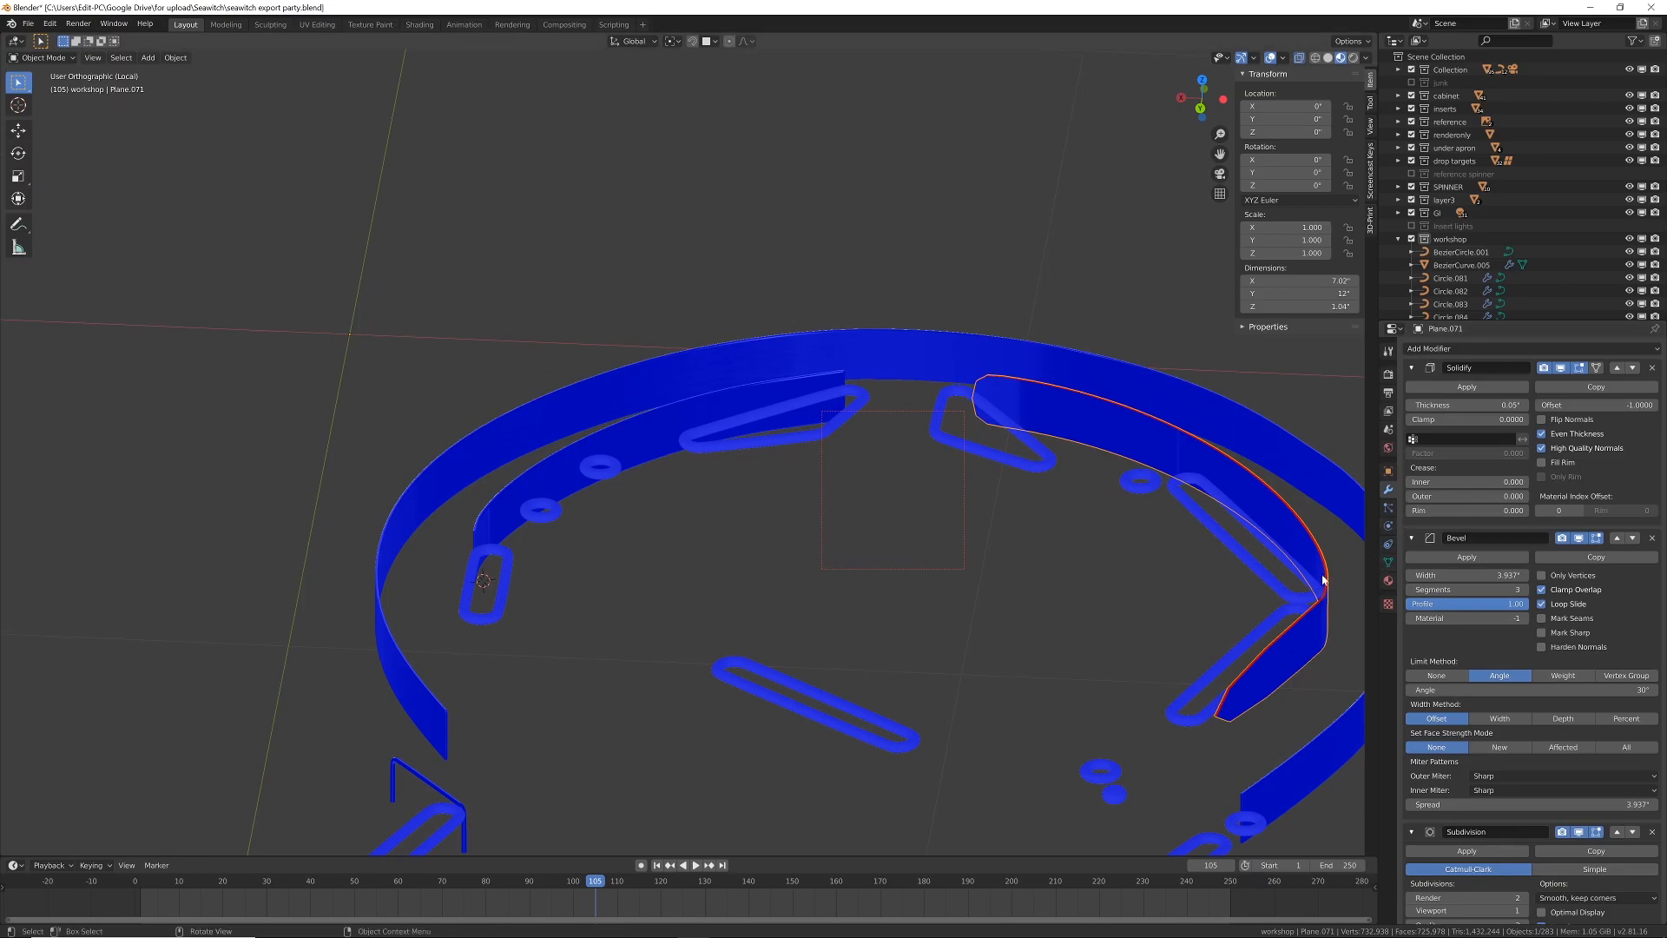
pyautogui.scroll(1, 1122, 382)
pyautogui.moveTo(1244, 479); pyautogui.dragTo(825, 424, button='middle')
pyautogui.click(1543, 463)
pyautogui.keyDown('shift'); pyautogui.moveTo(606, 572); pyautogui.dragTo(812, 534, button='middle'); pyautogui.keyUp('shift')
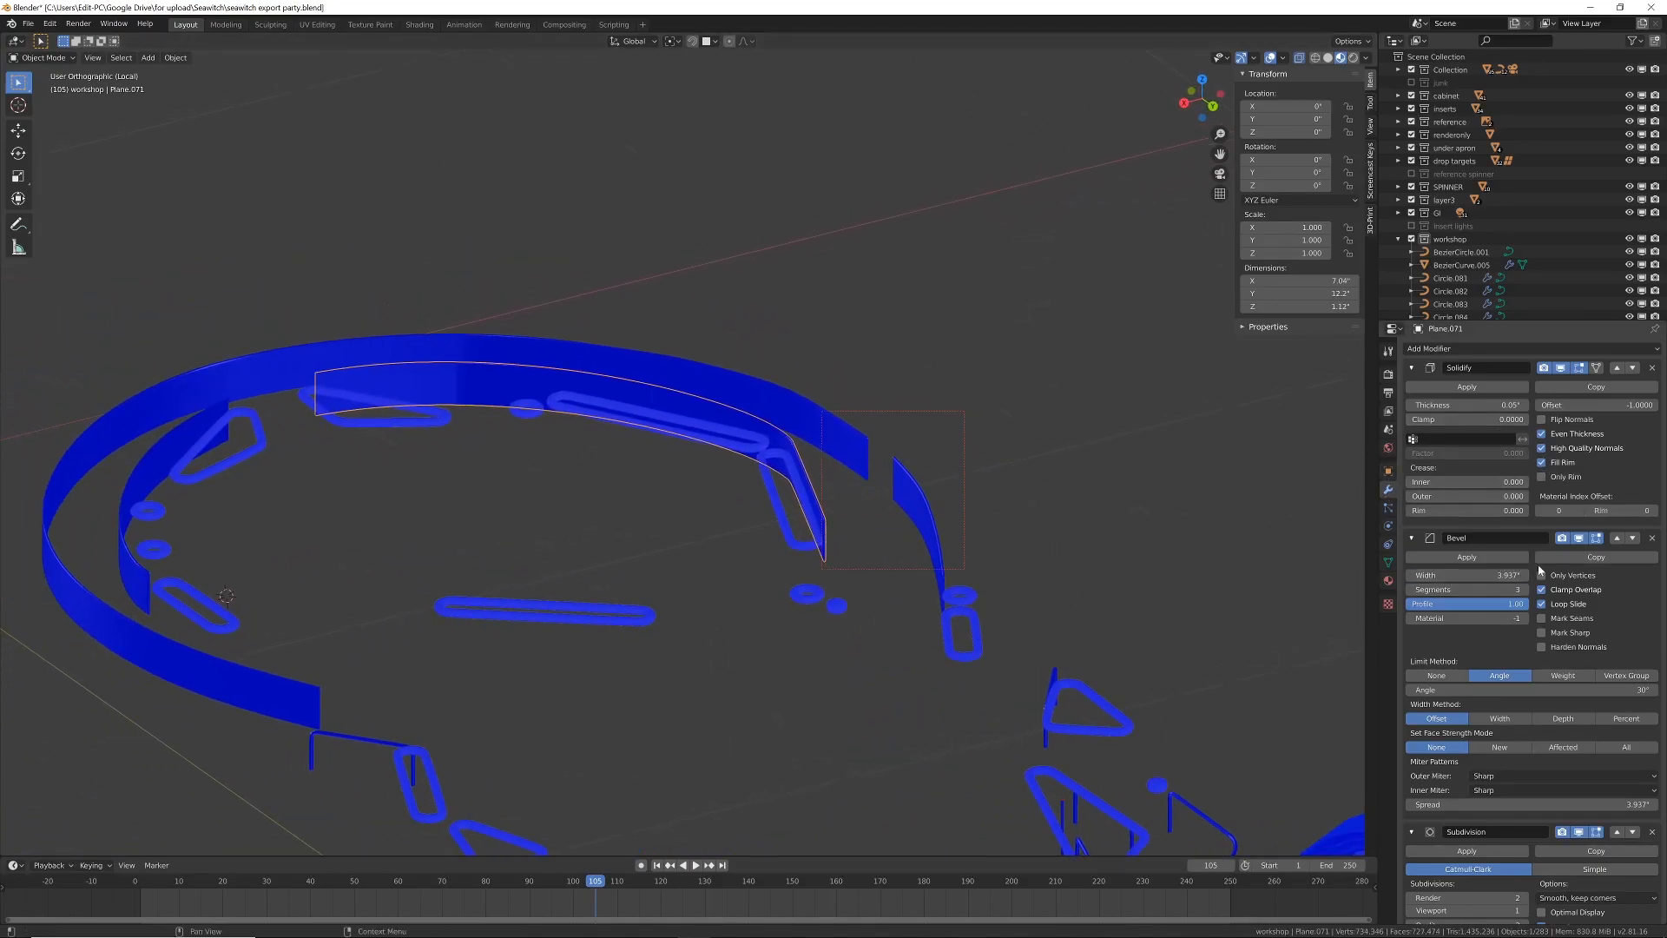
# Step: Remove the Bevel and Subdivision modifiers from the right inner curved guide
pyautogui.click(1579, 539)
pyautogui.click(1653, 538)
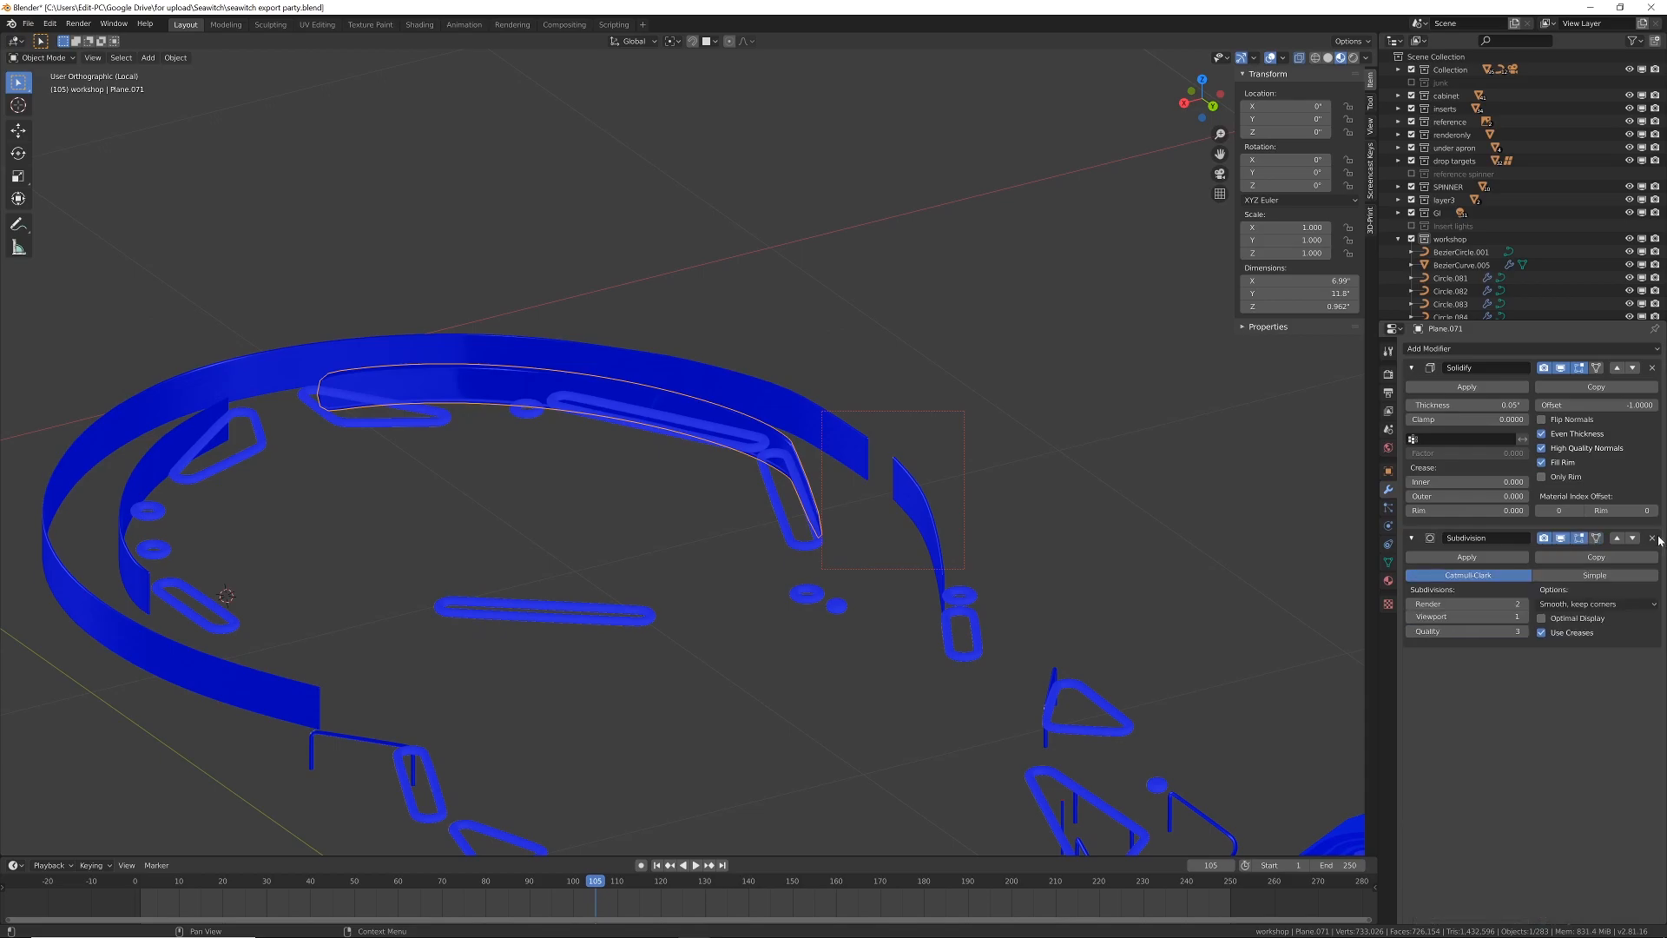
pyautogui.click(1653, 538)
# Step: Select the curved guides, apron and adjoining slotted plate, with the plate active, and delete the plate's Bevel and Subdivision modifiers
pyautogui.moveTo(1154, 625); pyautogui.dragTo(797, 405, button='middle')
pyautogui.click(1097, 401)
pyautogui.scroll(-2, 1049, 554)
pyautogui.click(860, 575)
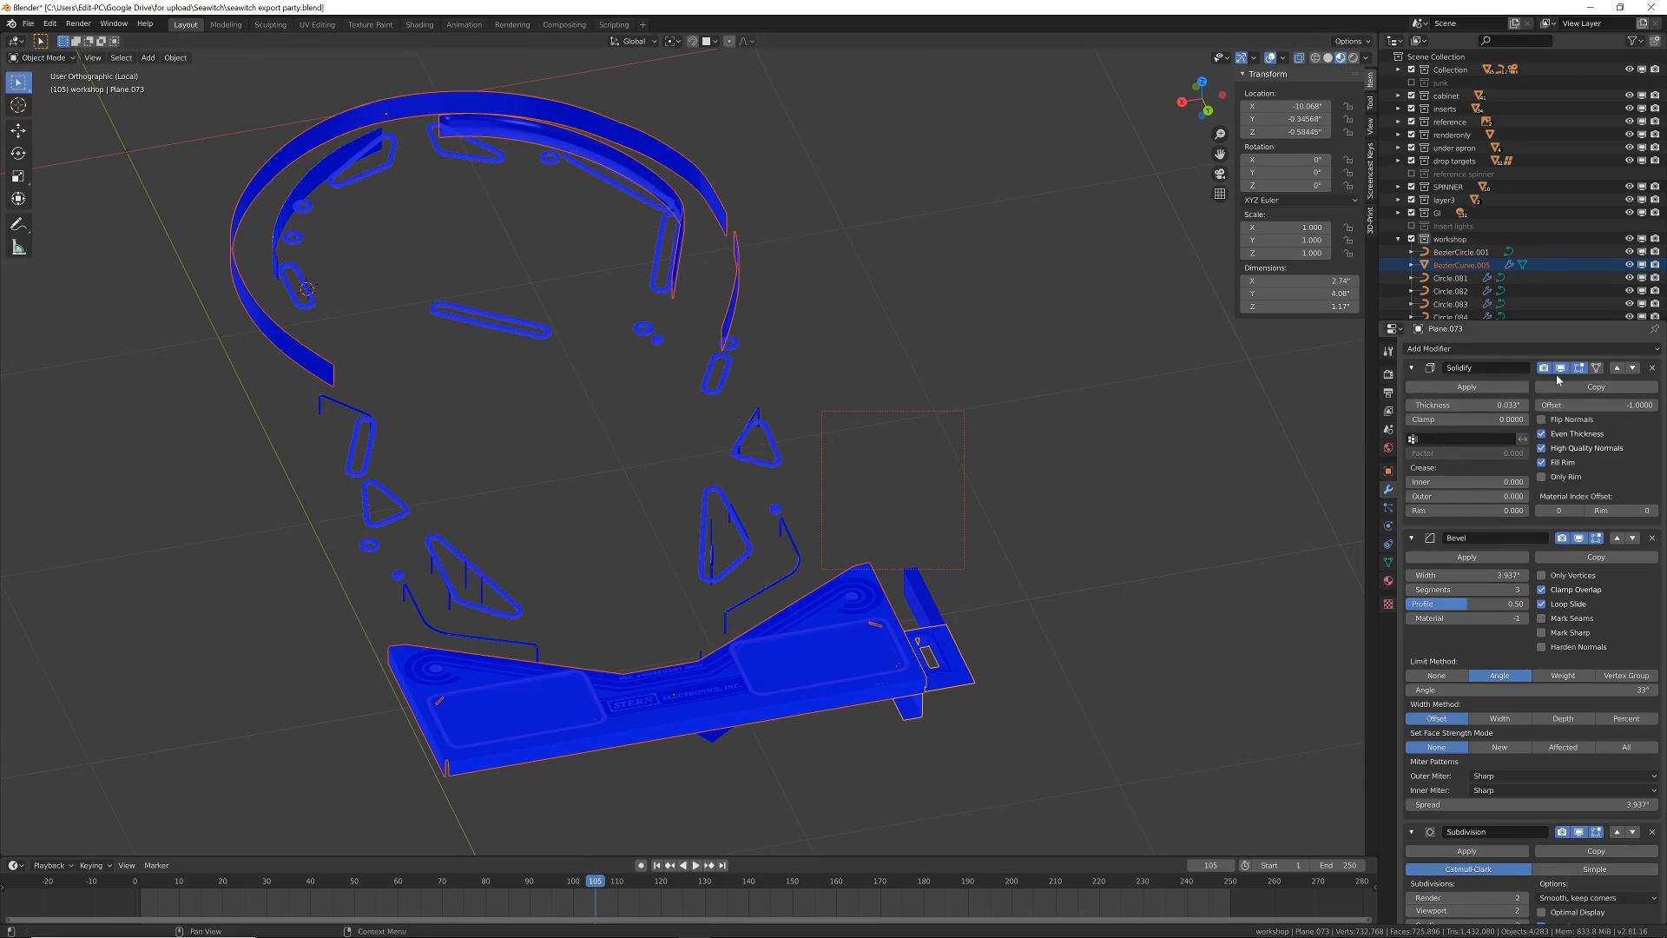
pyautogui.click(1652, 539)
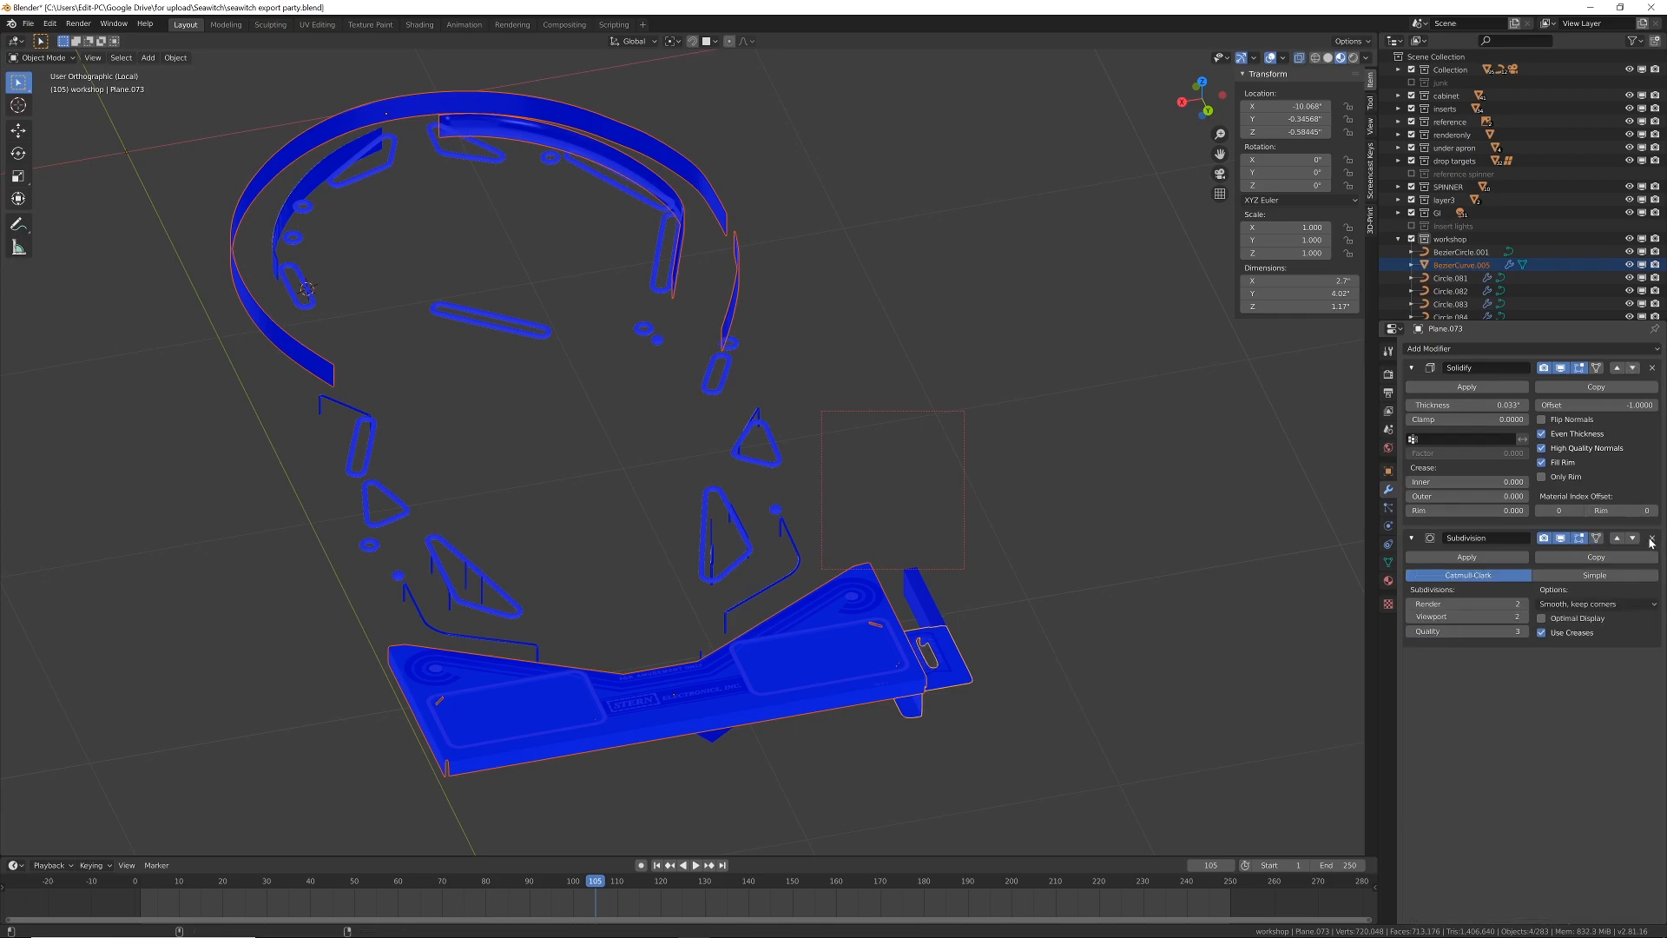
pyautogui.click(1652, 538)
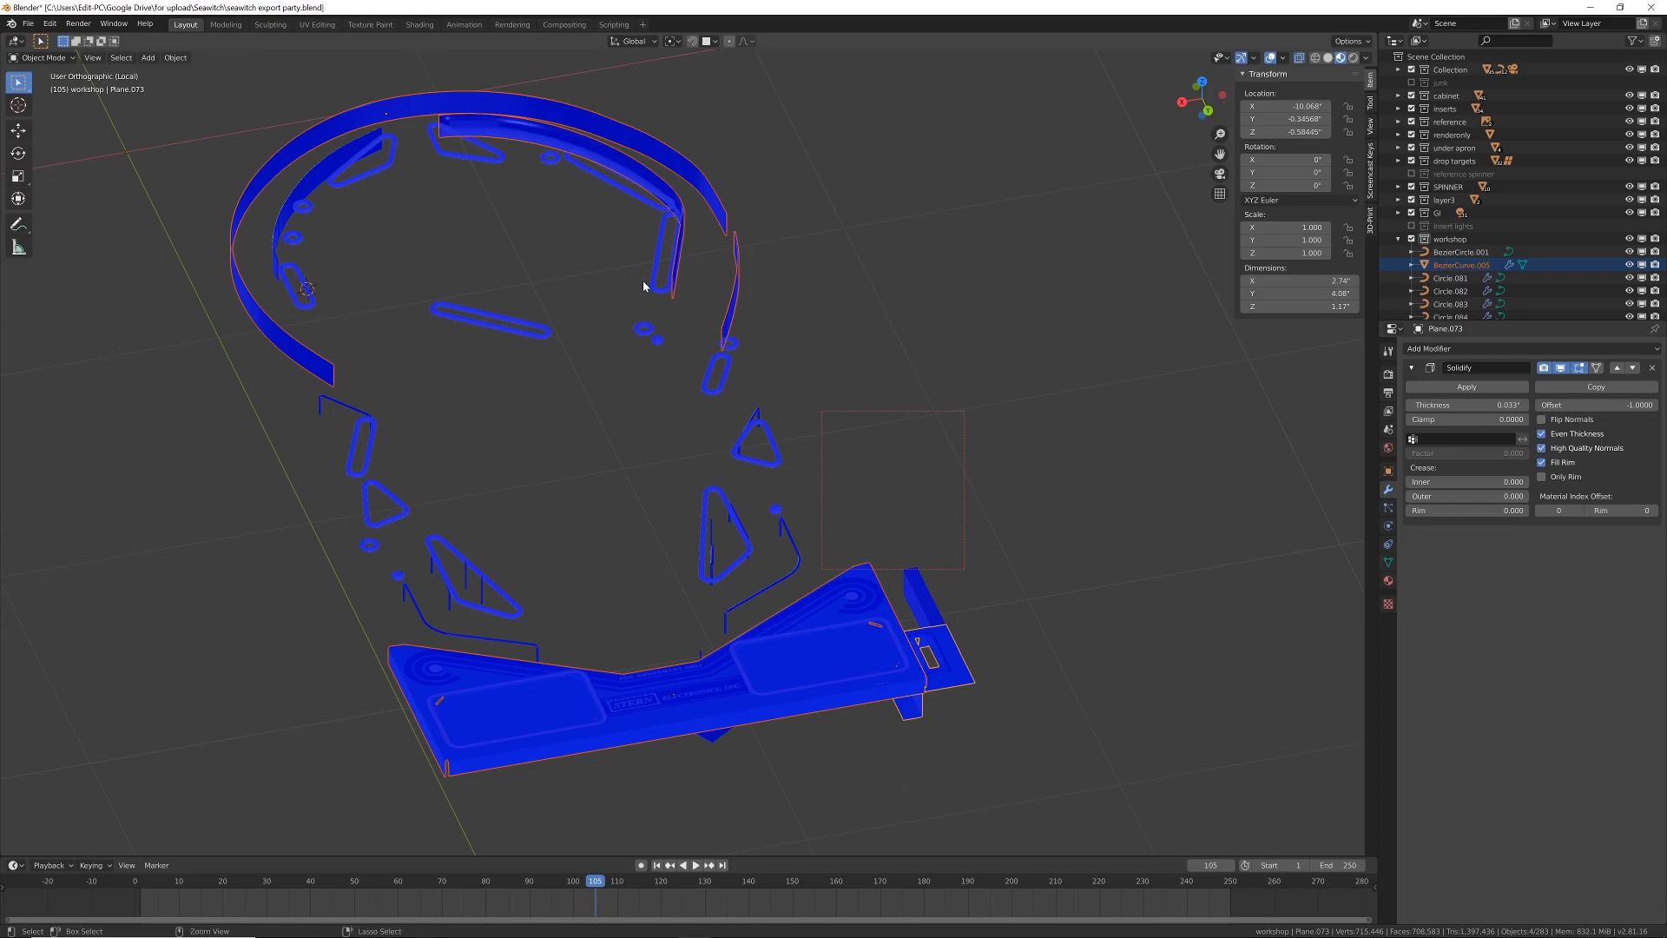
# Step: Link the active plate's modifiers to the other selected guides and apron
pyautogui.hotkey('ctrl', 'l')
pyautogui.moveTo(699, 359)
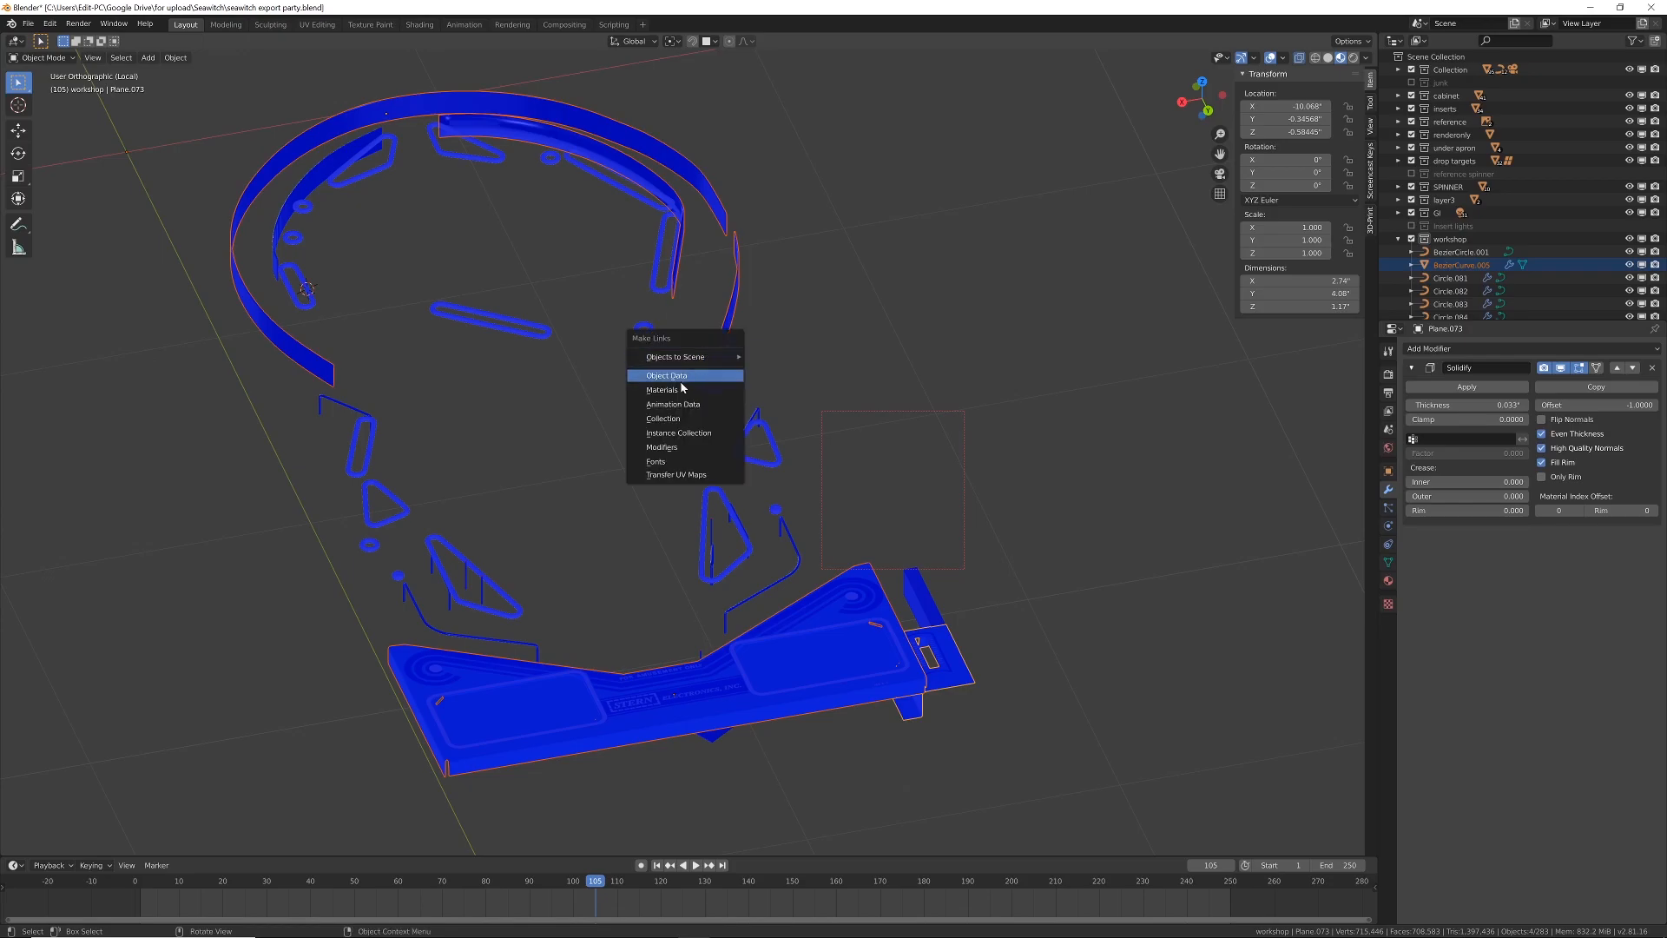
pyautogui.click(669, 447)
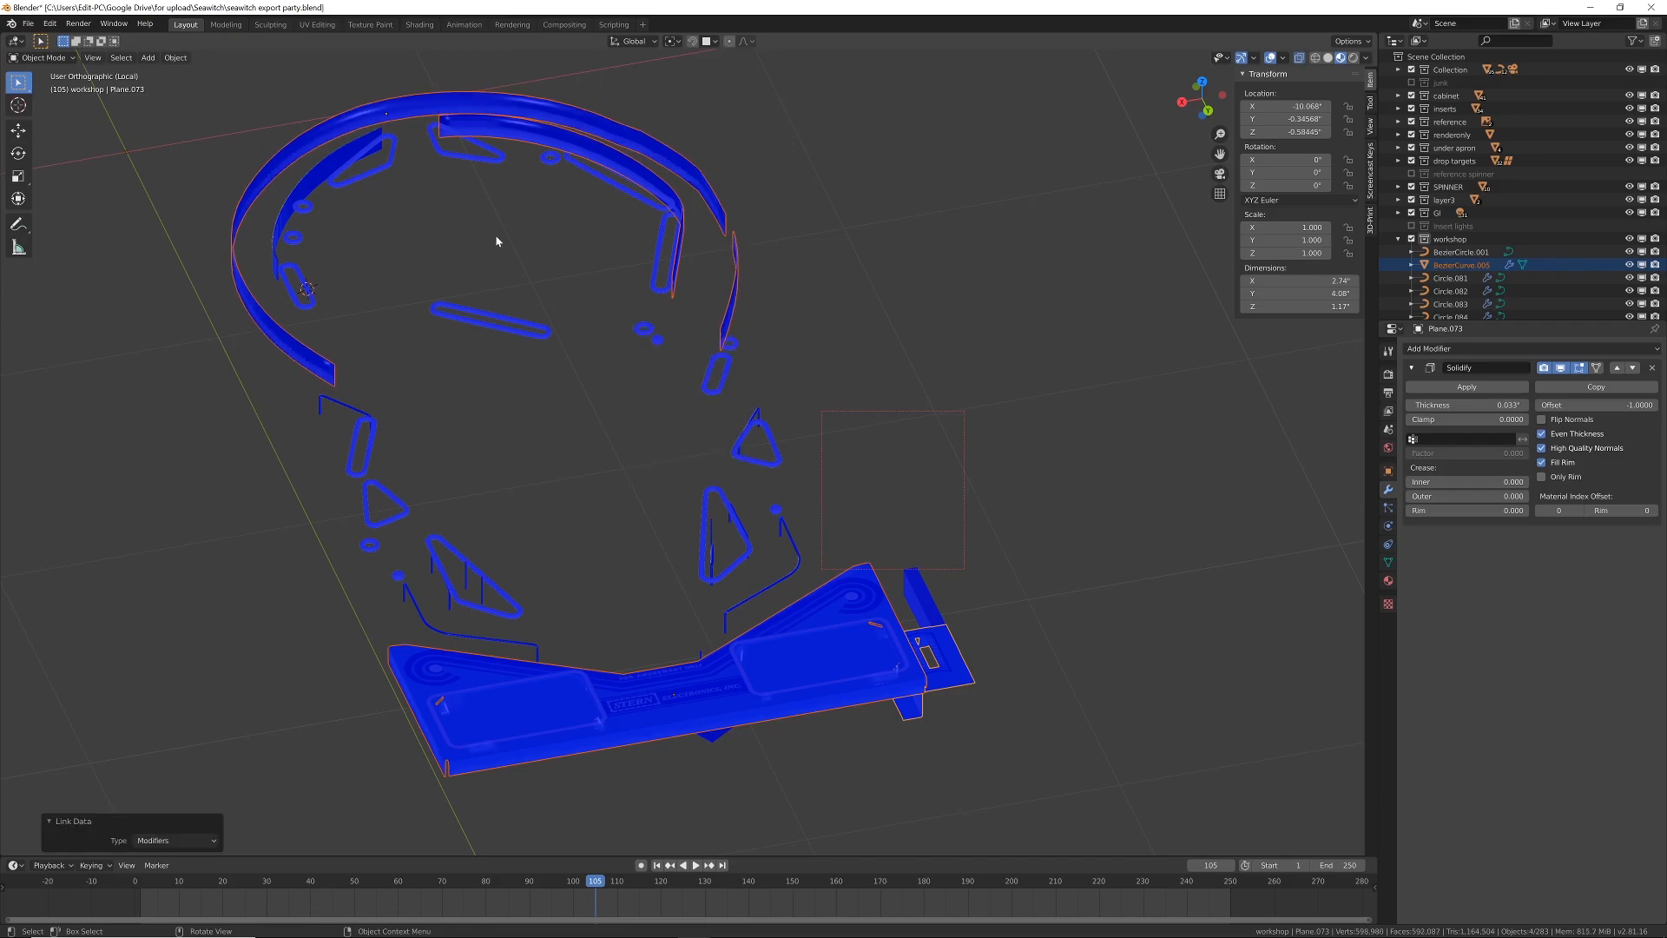
# Step: Select only the right inner curved guide and apply its Solidify modifier
pyautogui.keyDown('shift'); pyautogui.moveTo(750, 228); pyautogui.dragTo(765, 380, button='middle'); pyautogui.keyUp('shift')
pyautogui.click(748, 270)
pyautogui.moveTo(764, 382)
pyautogui.mouseDown(button='middle')
pyautogui.moveTo(797, 357)
pyautogui.moveTo(777, 387)
pyautogui.mouseUp(button='middle')
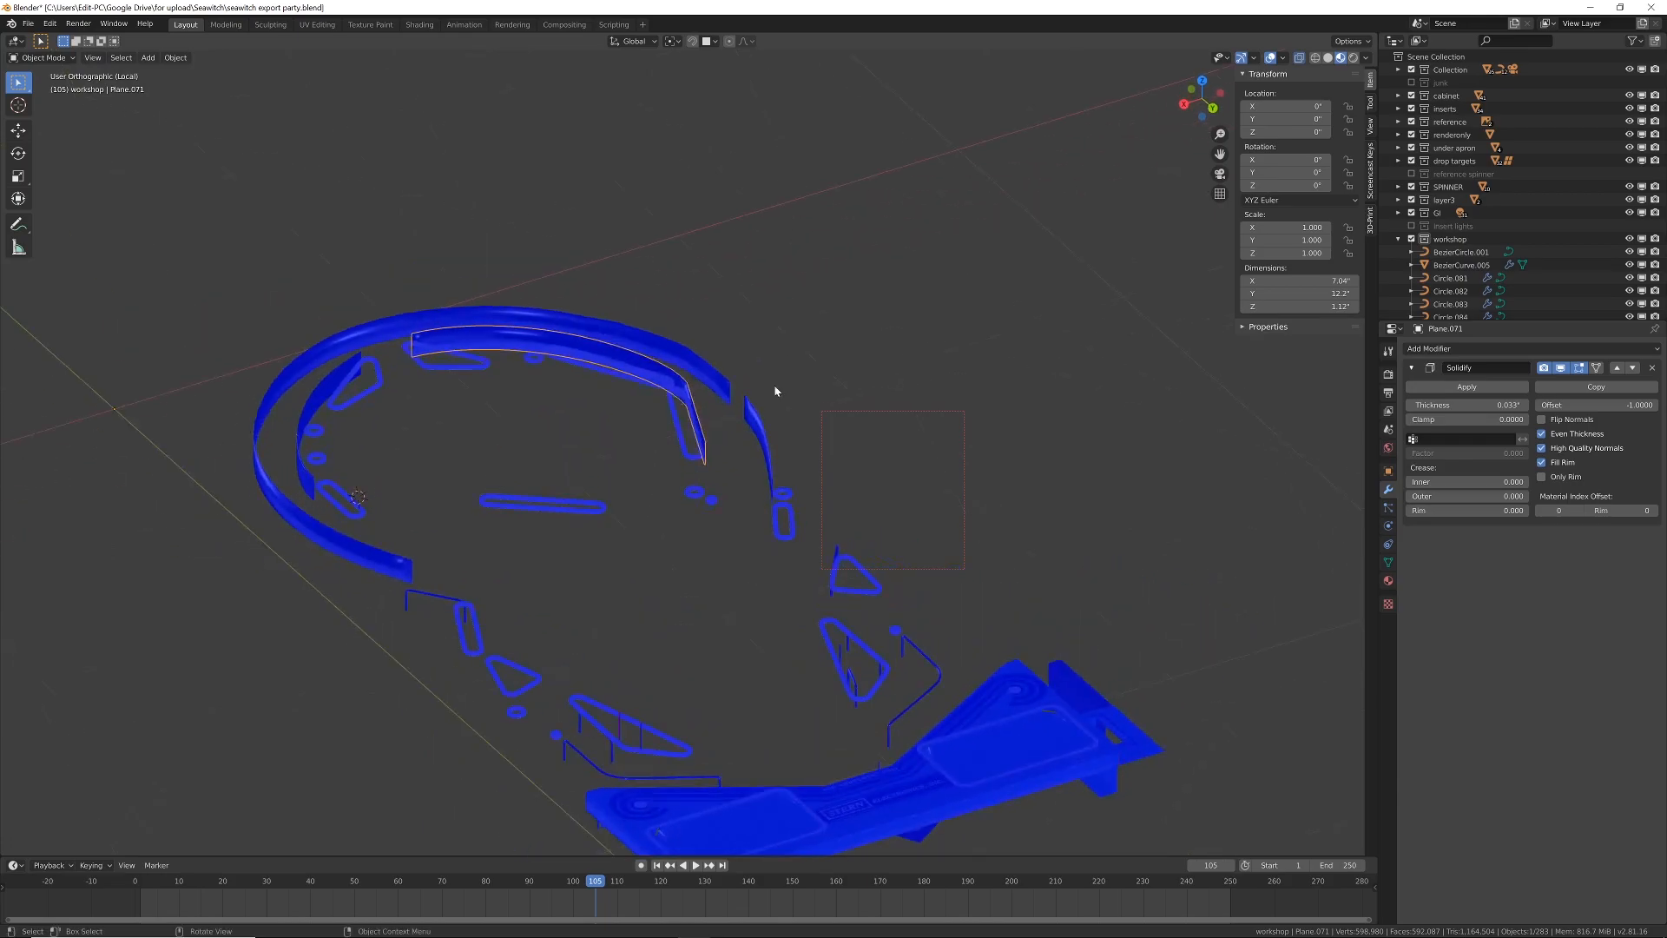
pyautogui.scroll(4, 792, 396)
pyautogui.scroll(3, 793, 397)
pyautogui.scroll(-1, 1296, 384)
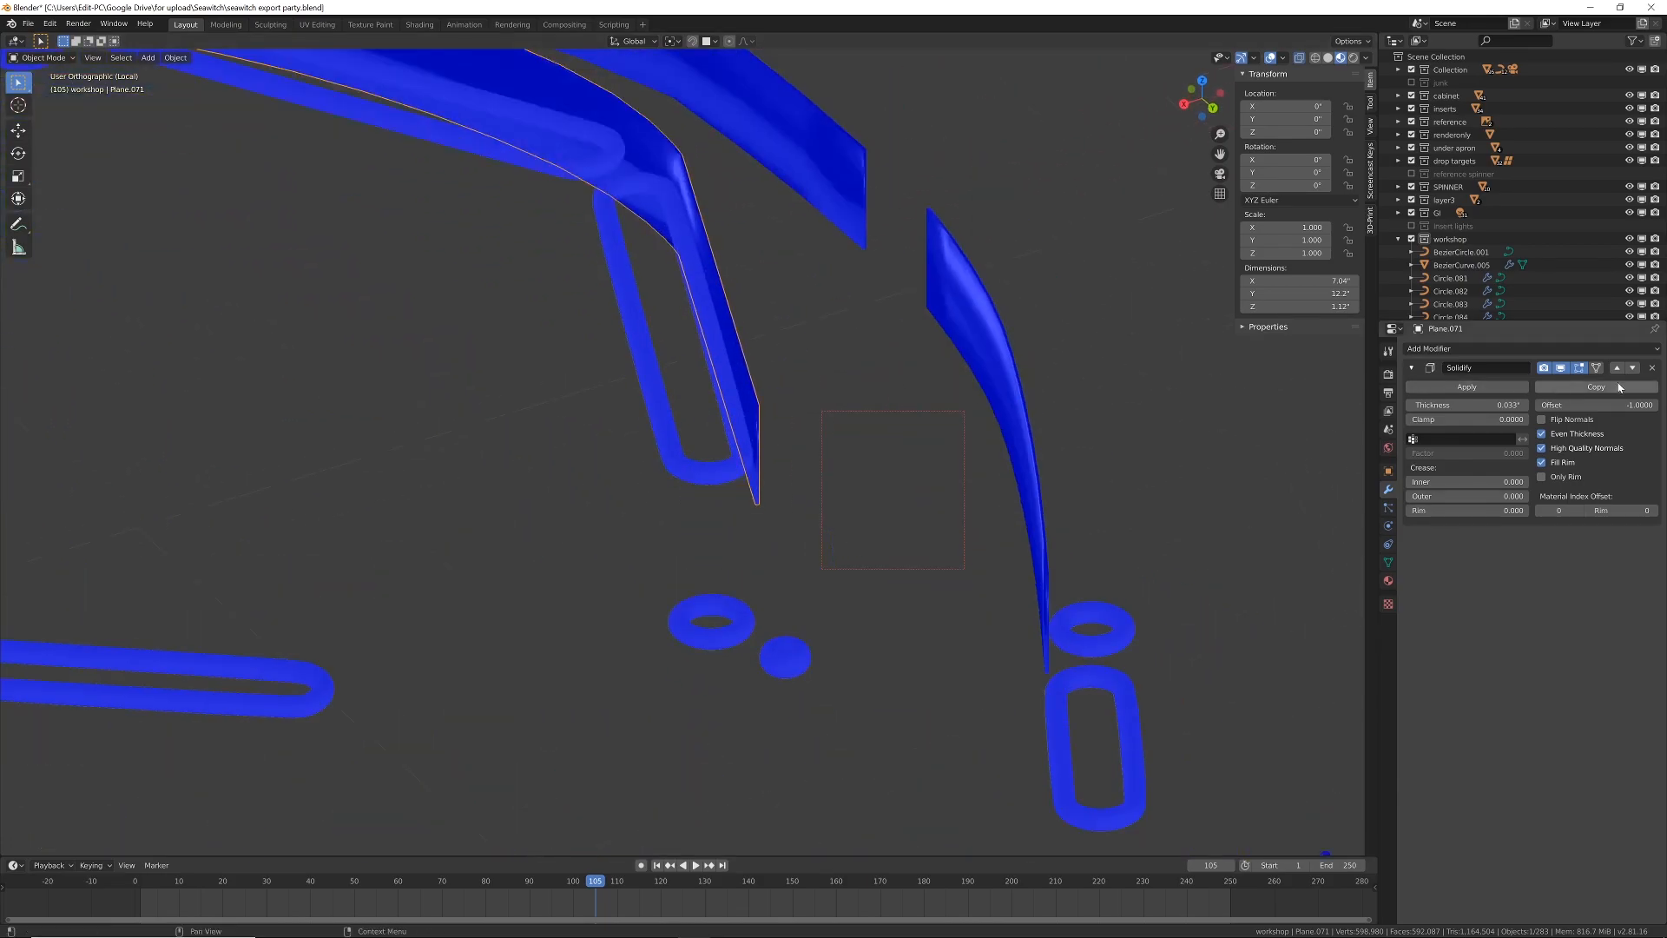
pyautogui.click(1467, 387)
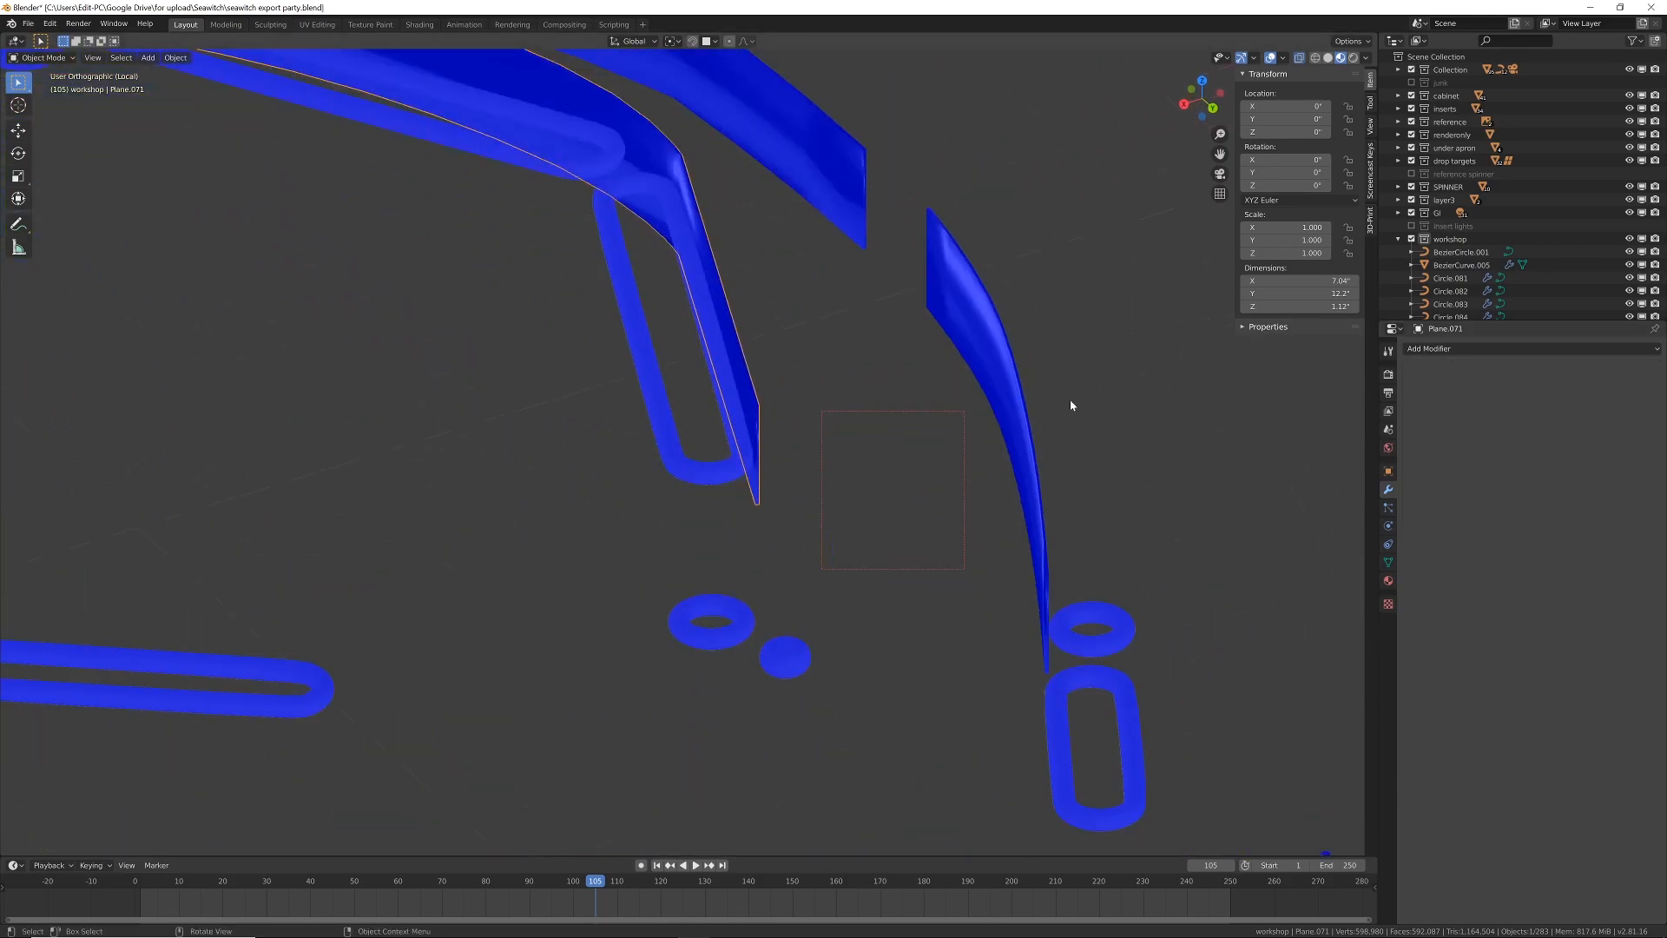
# Step: Apply the Solidify modifier of the outer curved guide
pyautogui.click(972, 351)
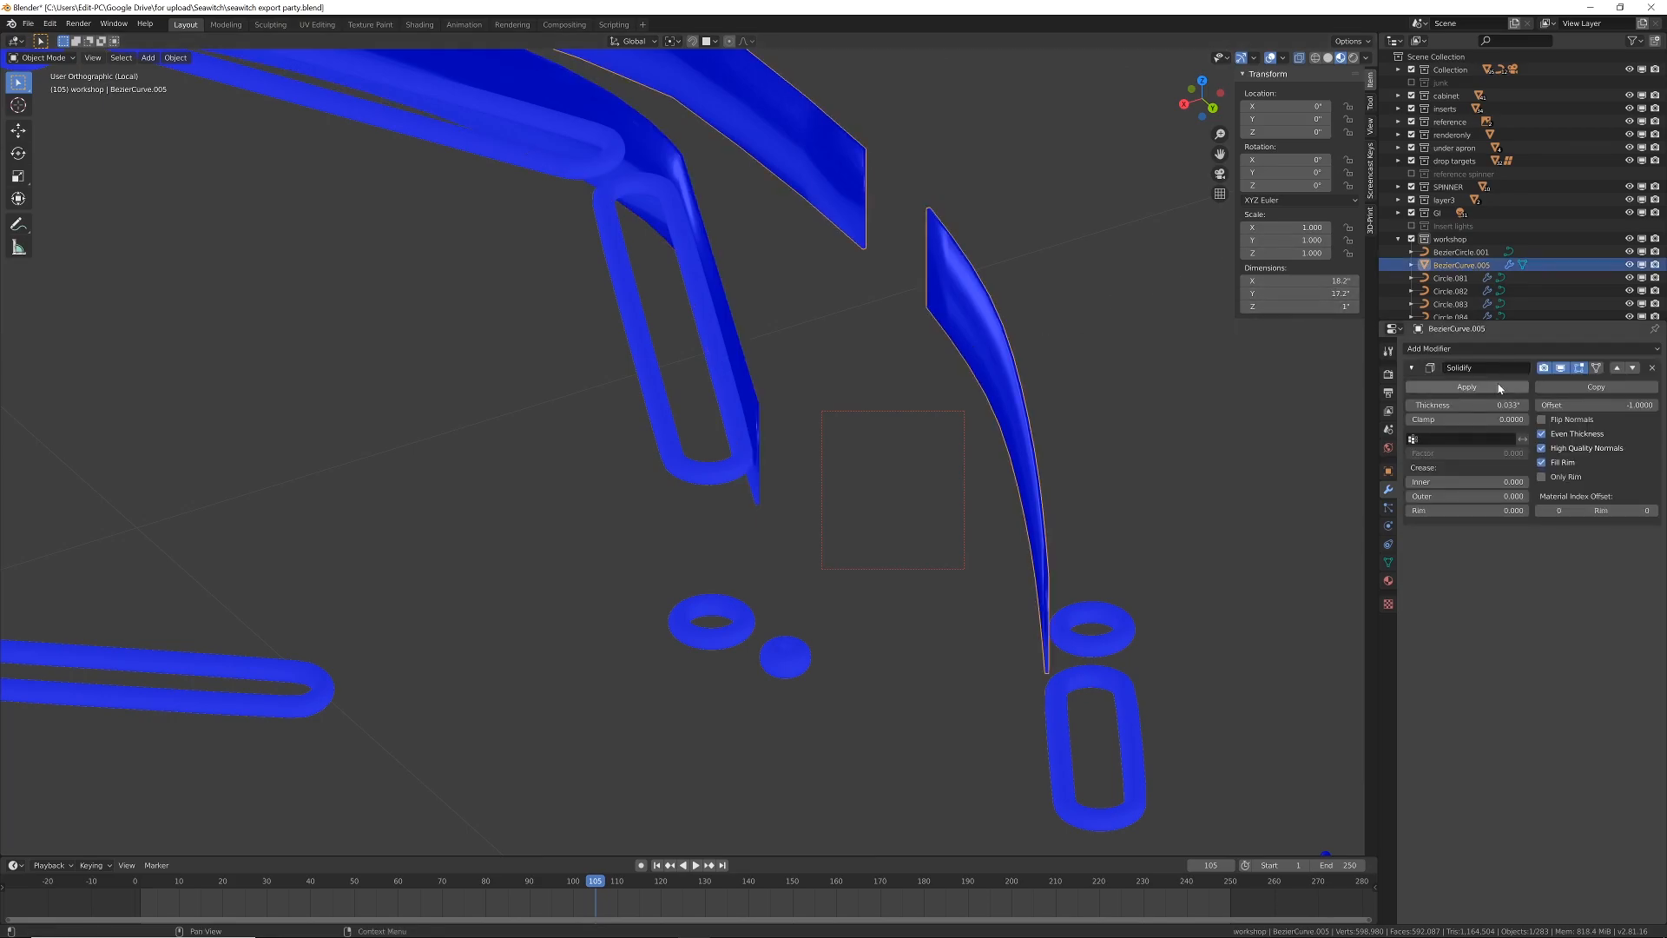
pyautogui.click(1467, 387)
pyautogui.scroll(-5, 674, 499)
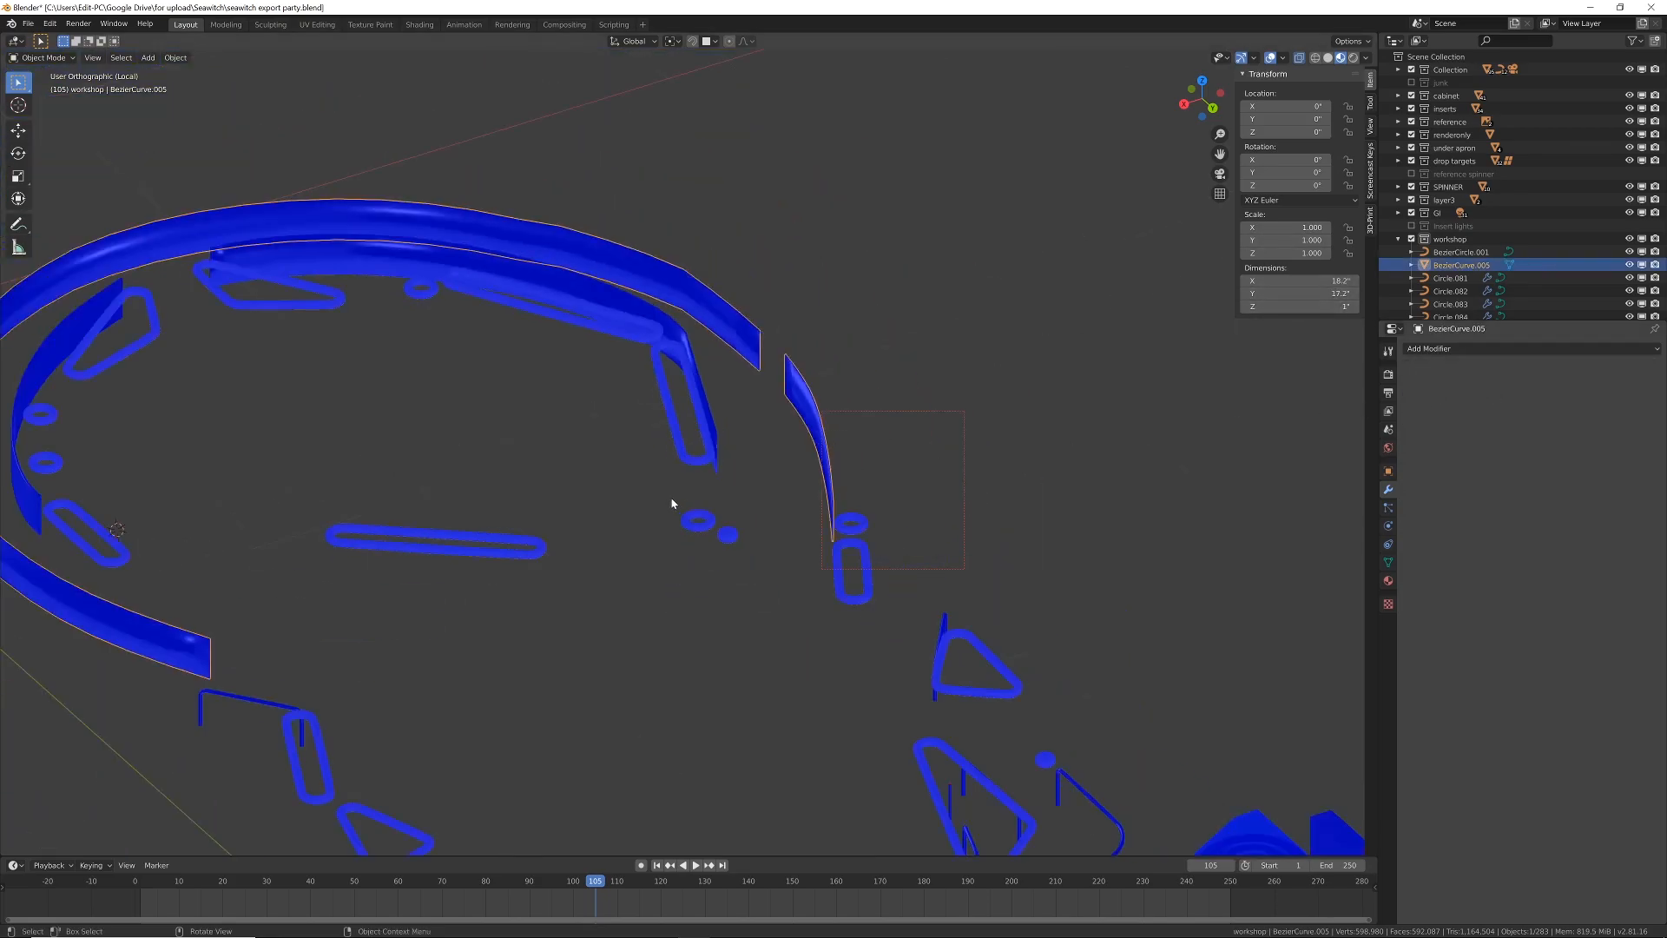
# Step: Apply the left inner curved guide's Solidify modifier and delete its Bevel and Subdivision modifiers
pyautogui.moveTo(662, 483); pyautogui.dragTo(763, 432, button='middle')
pyautogui.click(565, 238)
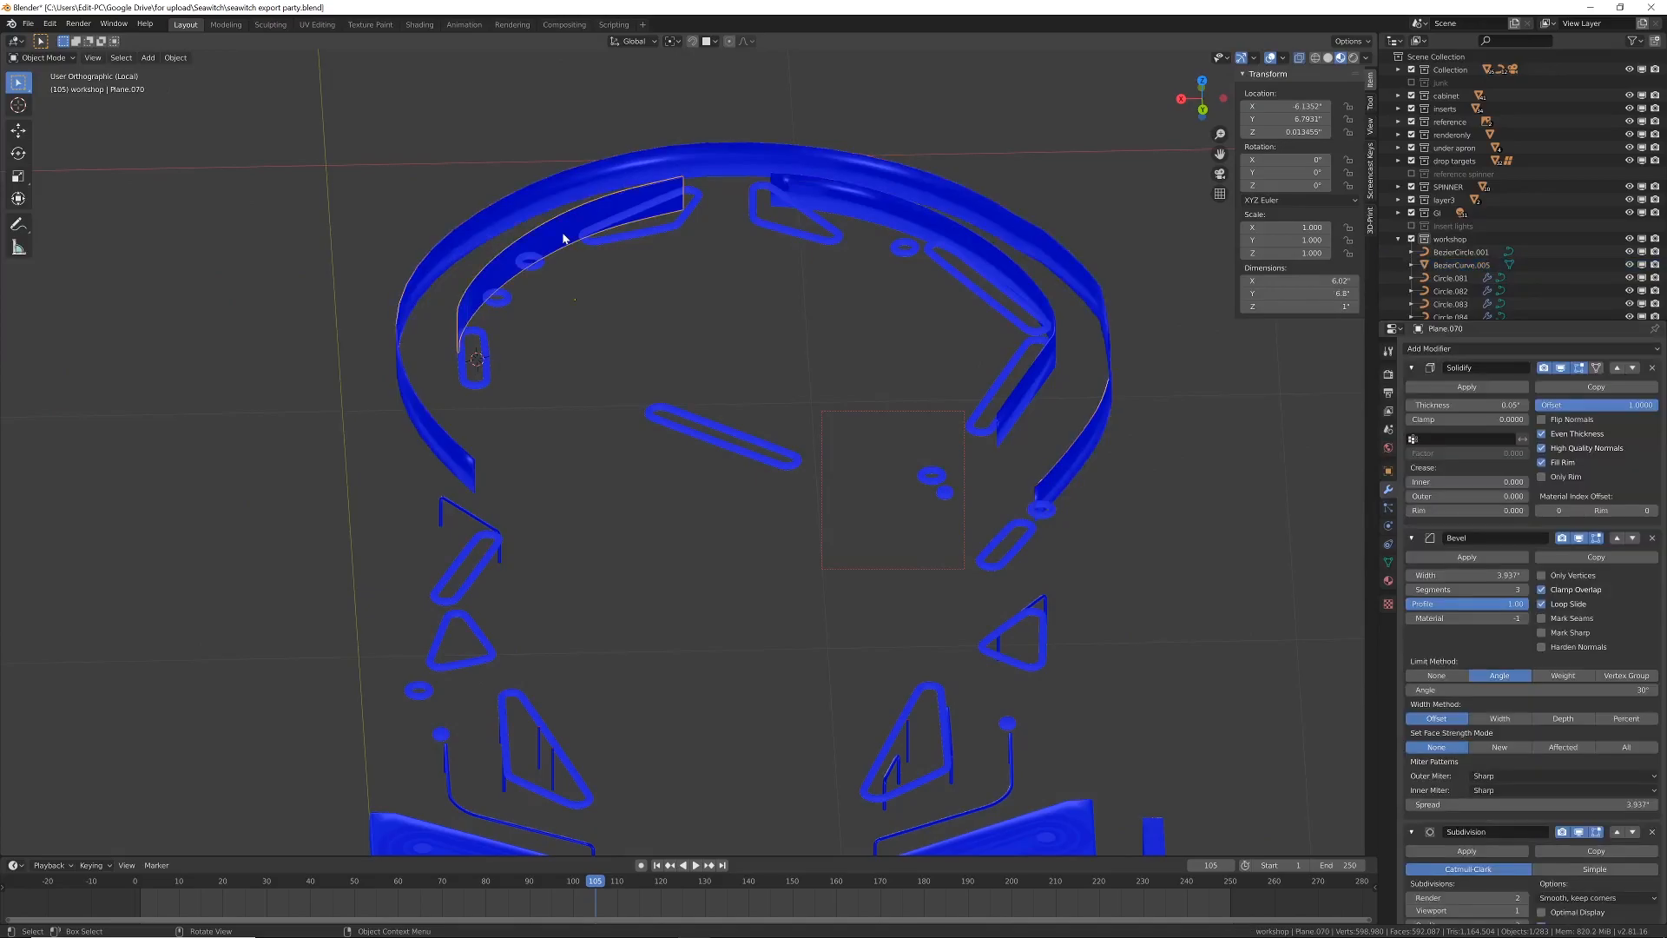
pyautogui.click(1467, 387)
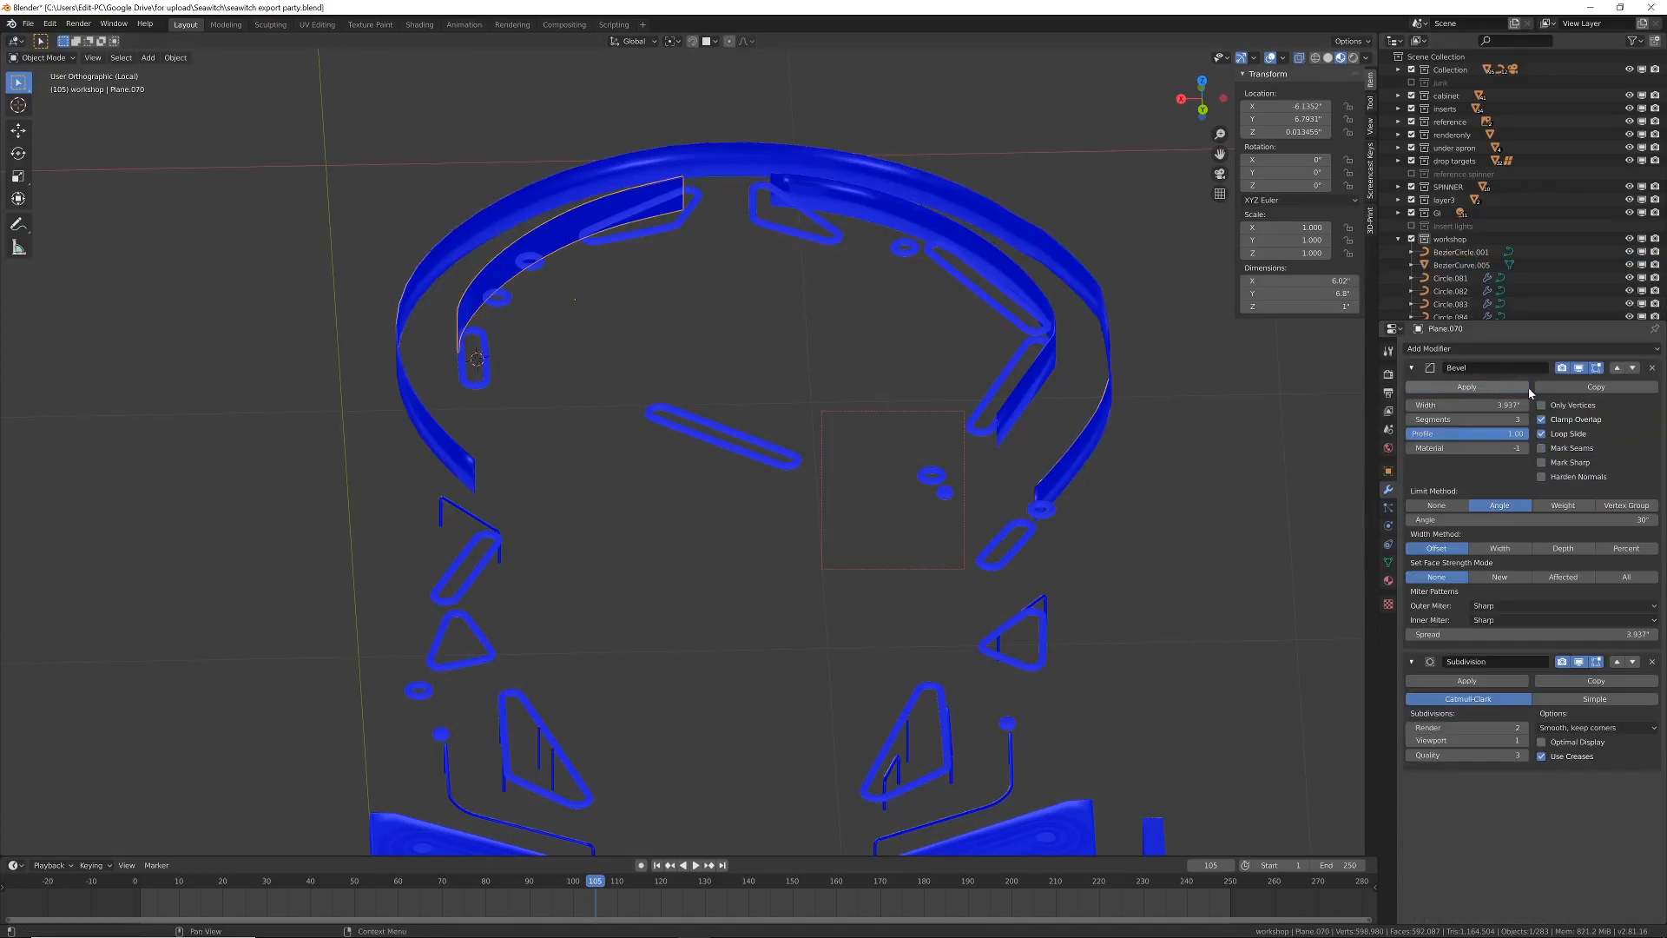
pyautogui.click(1652, 368)
pyautogui.click(1652, 368)
# Step: Delete the Solidify modifier from the apron and from the adjoining slotted plate
pyautogui.moveTo(1053, 487); pyautogui.dragTo(1310, 401, button='middle')
pyautogui.click(872, 338)
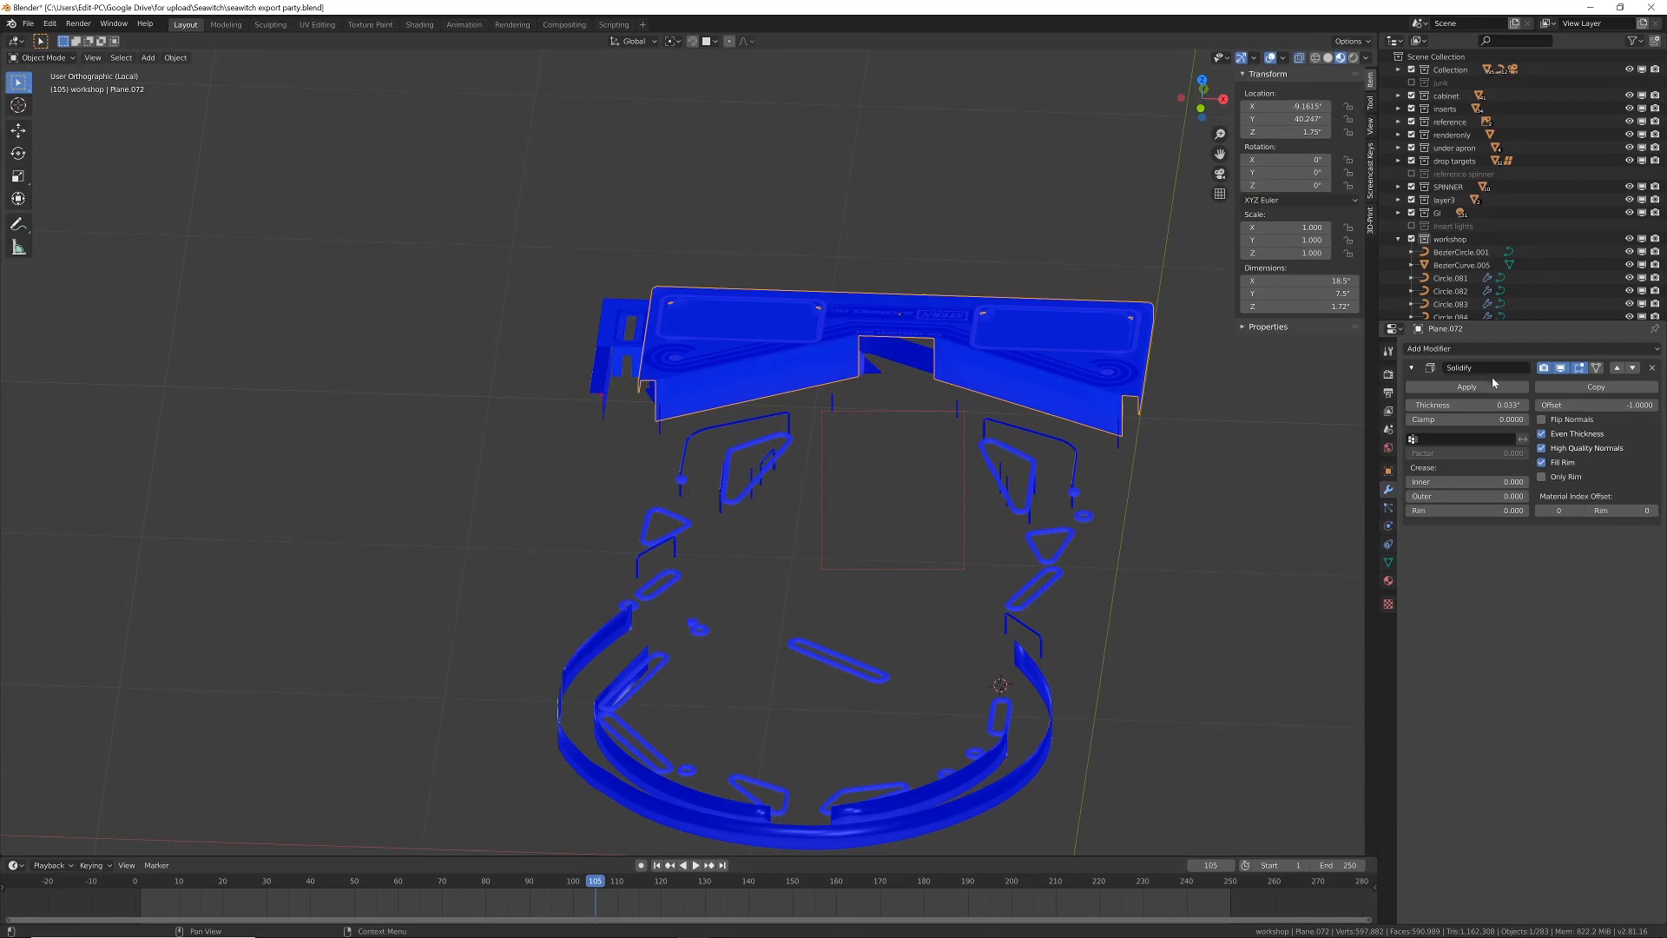
pyautogui.click(1650, 369)
pyautogui.click(622, 356)
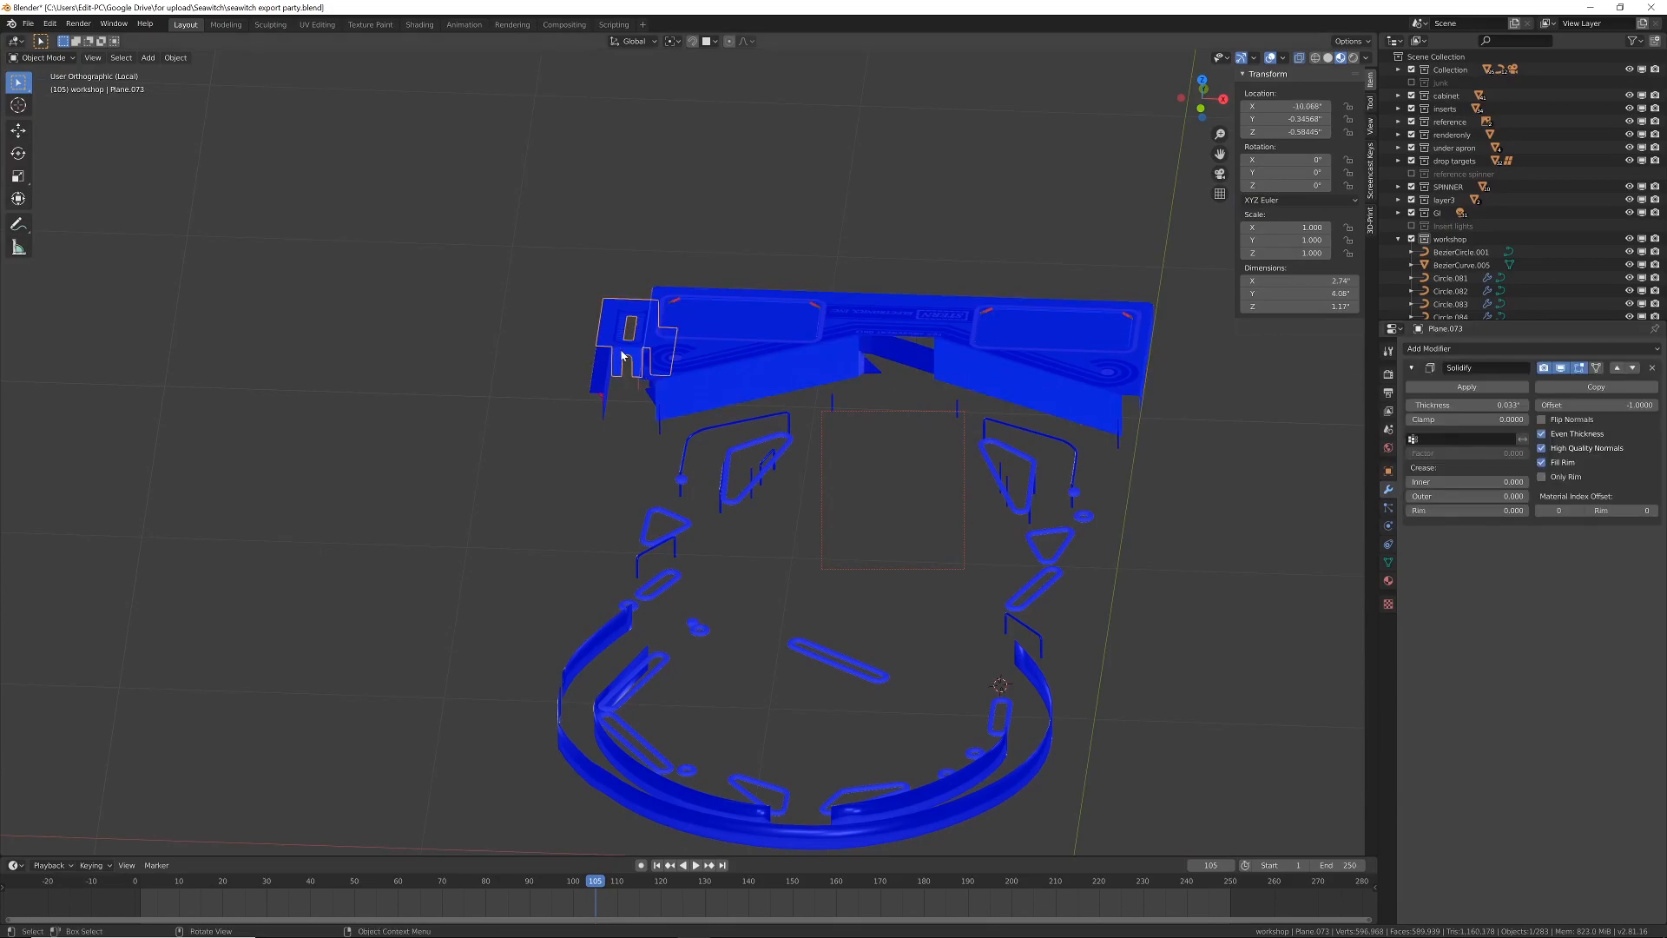
pyautogui.click(1650, 368)
# Step: Apply the Solidify modifier of the narrow angled bracket beside the slotted plate and delete its Bevel and Subdivision modifiers
pyautogui.click(592, 388)
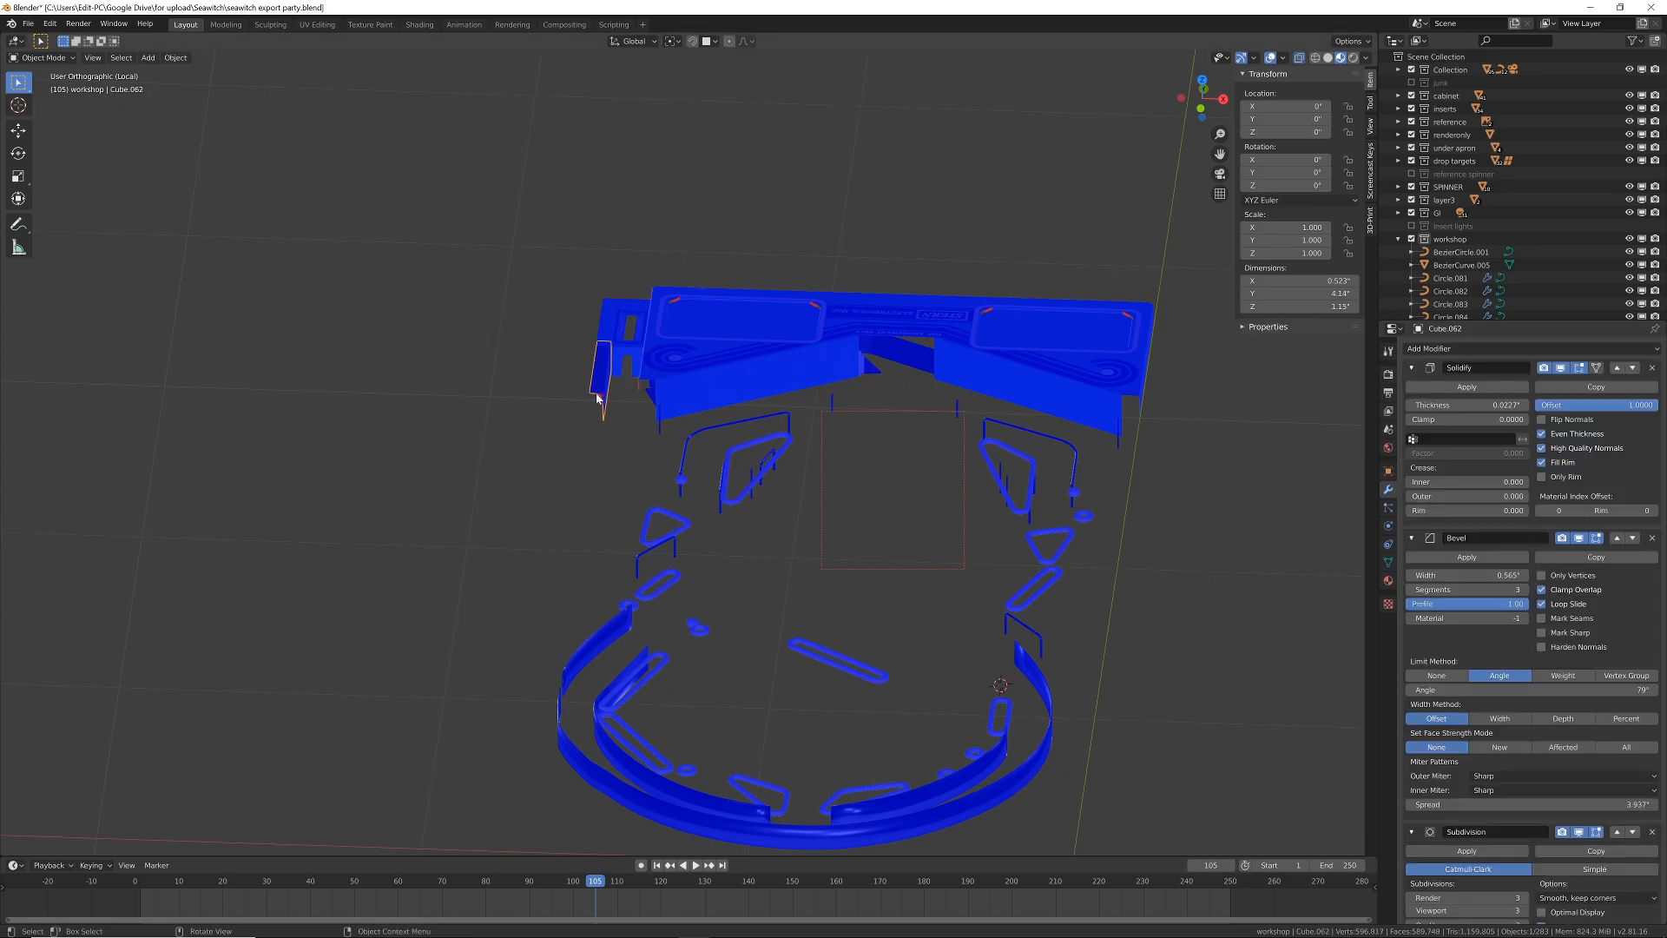
pyautogui.scroll(2, 597, 398)
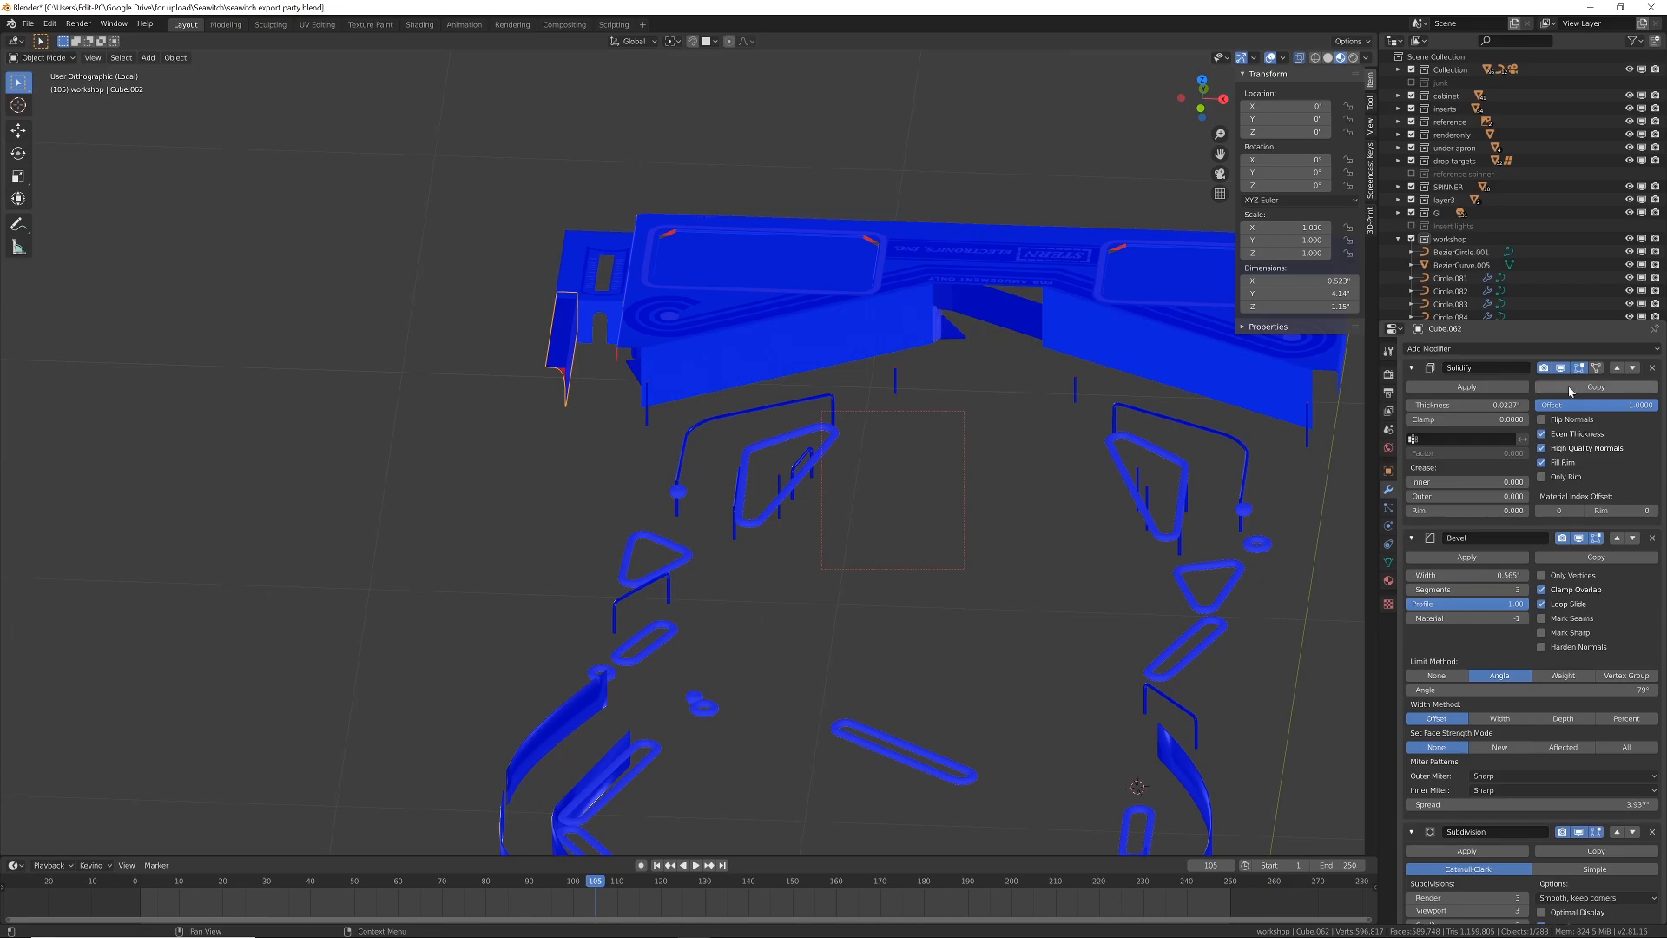
pyautogui.click(1473, 387)
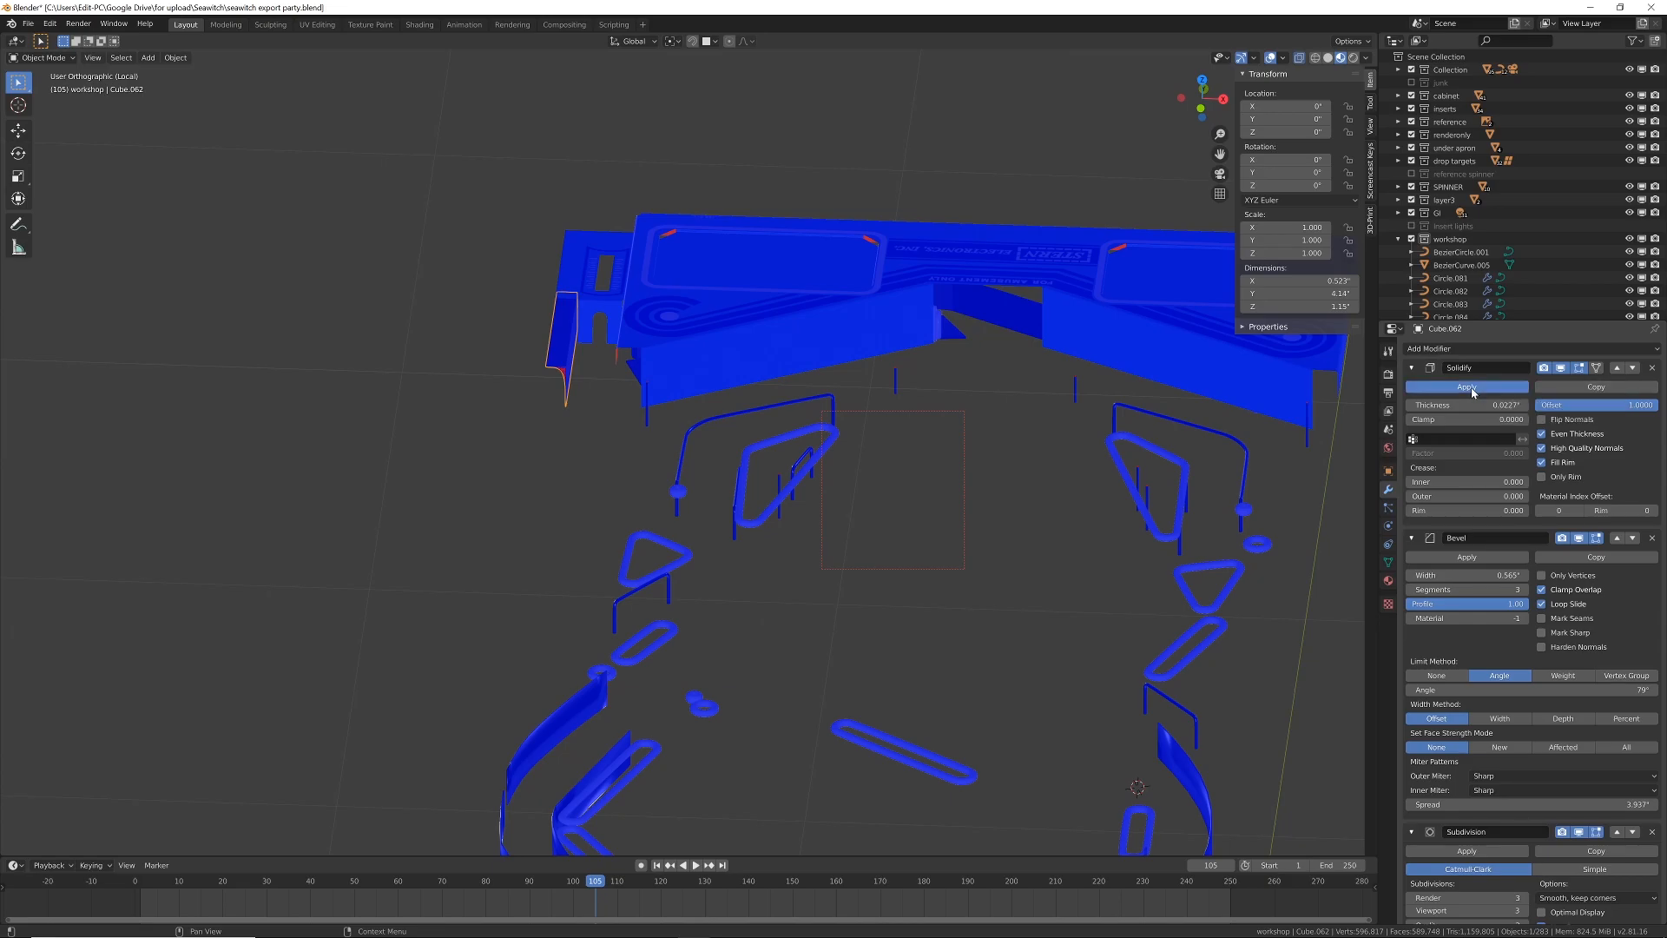
pyautogui.click(1652, 368)
pyautogui.click(1652, 368)
# Step: Delete all apron faces except the two vertical front walls
pyautogui.moveTo(677, 375); pyautogui.dragTo(815, 391, button='middle')
pyautogui.keyDown('shift'); pyautogui.click(833, 388); pyautogui.keyUp('shift')
pyautogui.press('Tab')
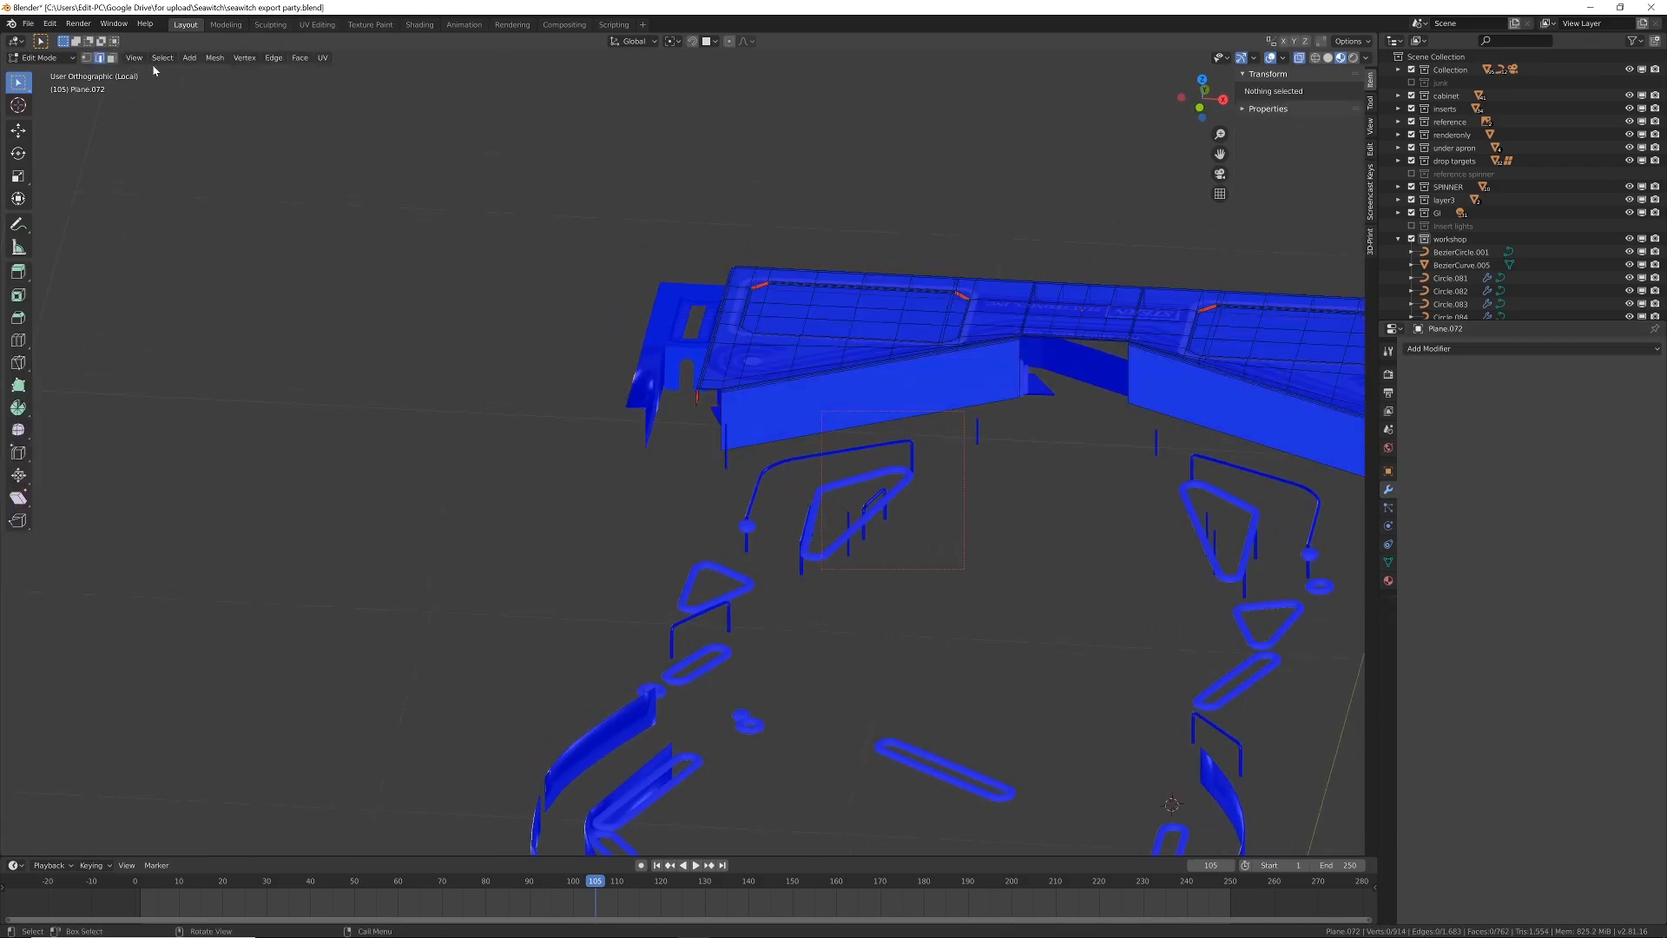
pyautogui.click(788, 411)
pyautogui.keyDown('shift'); pyautogui.click(1254, 423); pyautogui.keyUp('shift')
pyautogui.keyDown('shift'); pyautogui.moveTo(1254, 423); pyautogui.dragTo(962, 434, button='middle'); pyautogui.keyUp('shift')
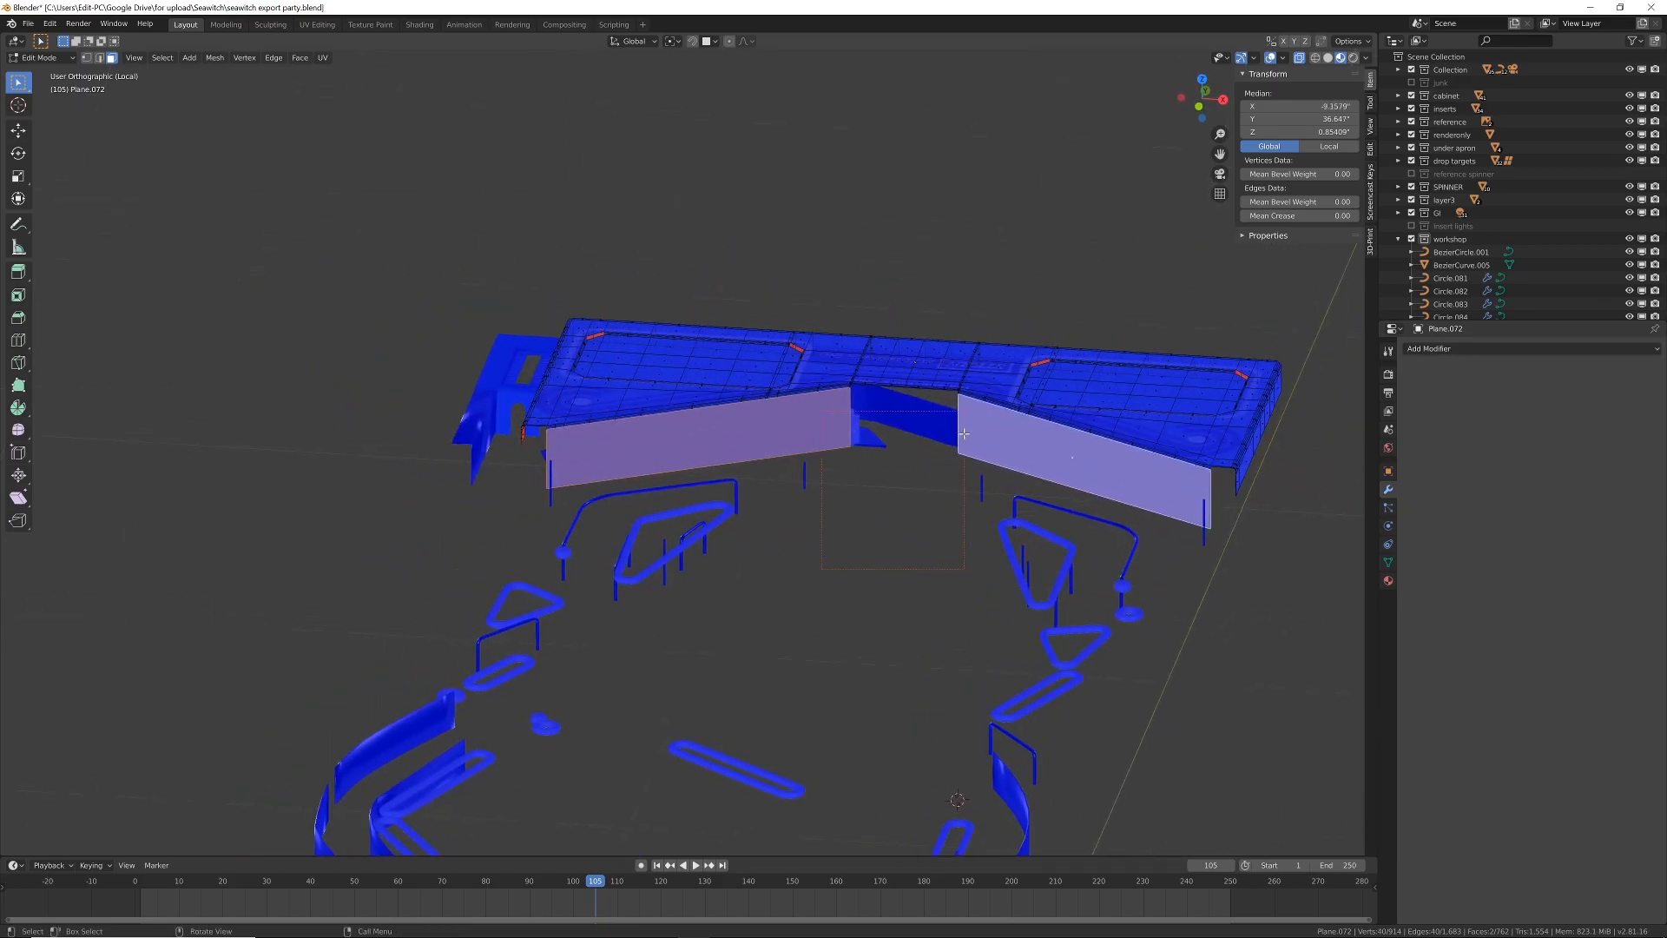
pyautogui.hotkey('ctrl', 'i')
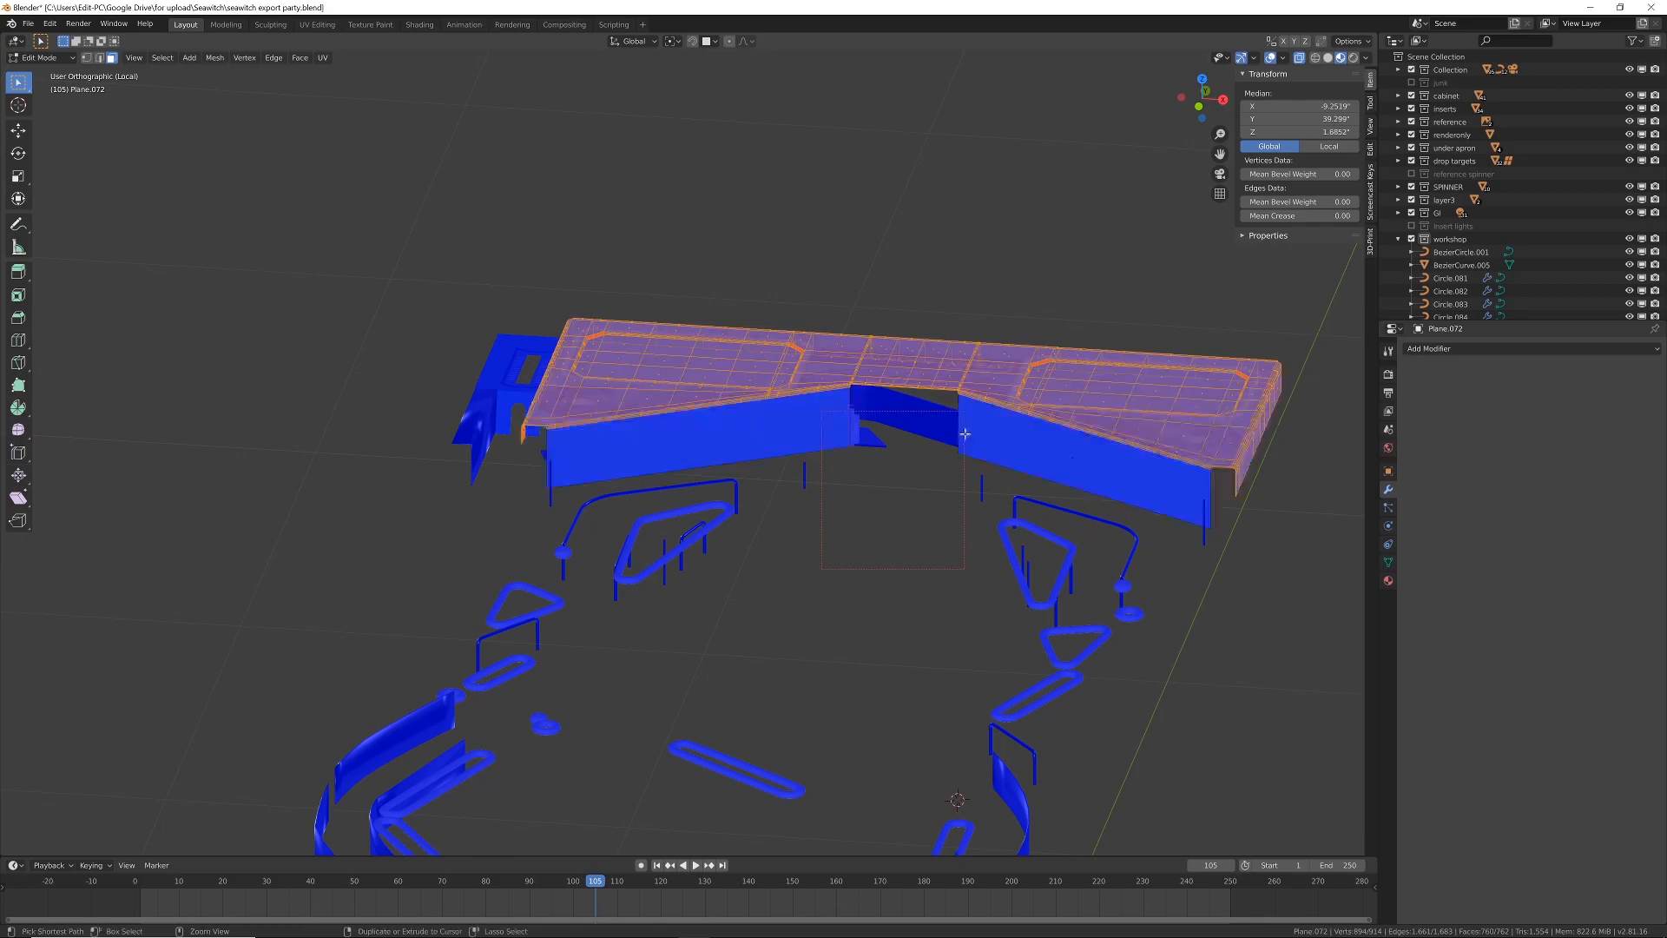
pyautogui.press('x')
pyautogui.click(965, 434)
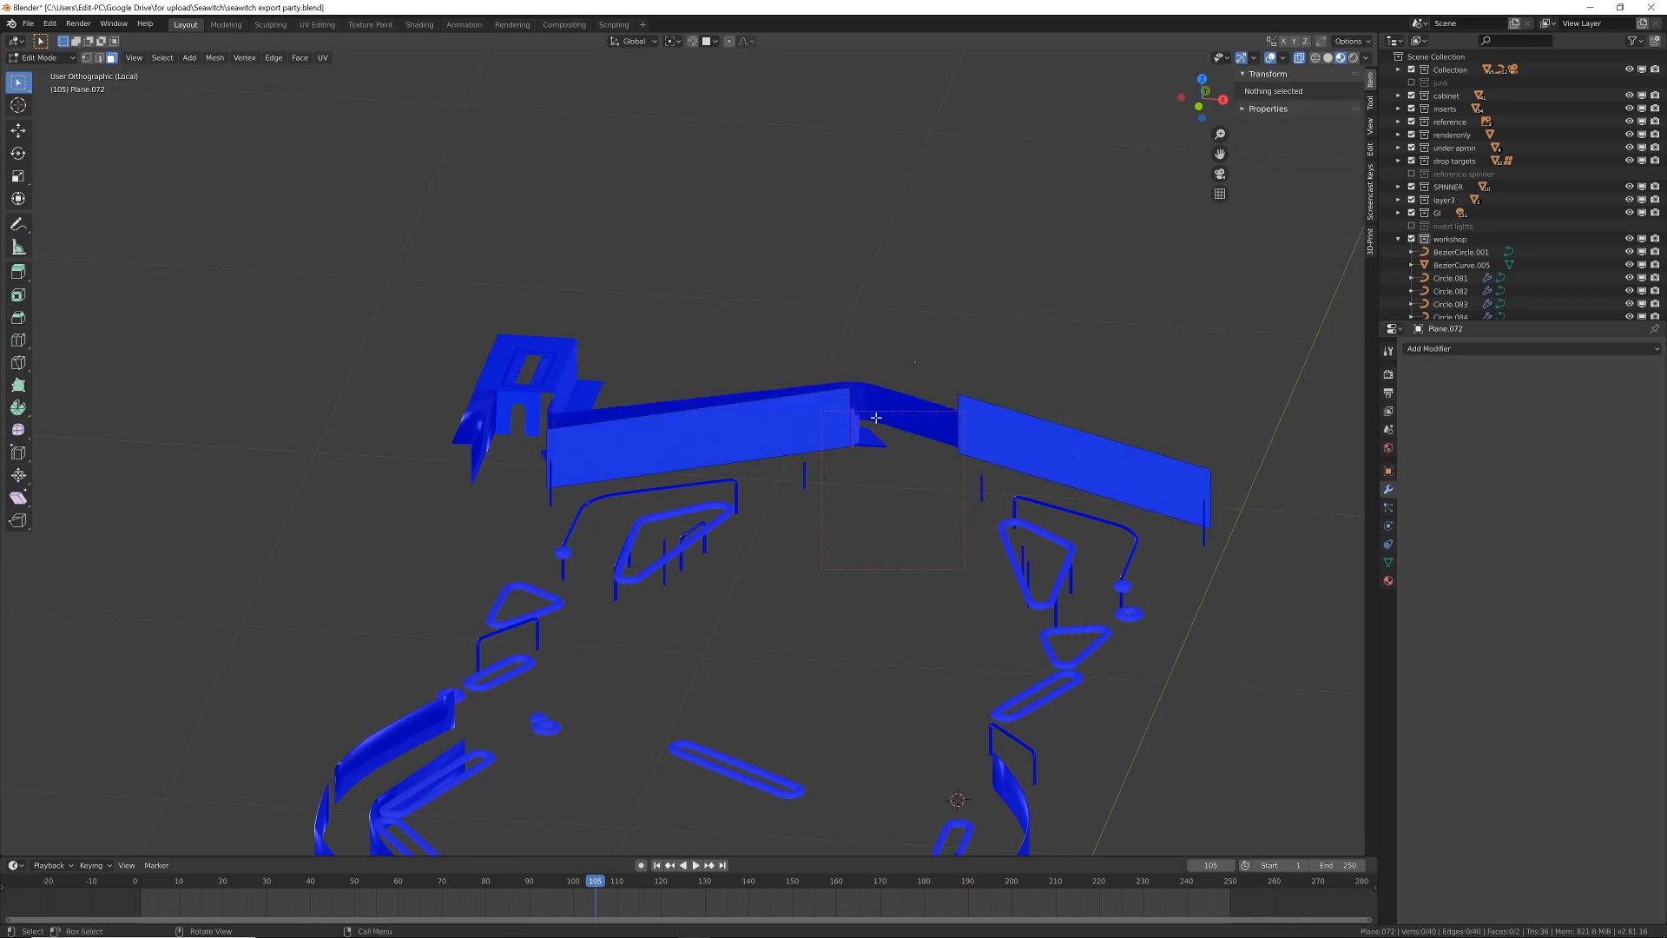
pyautogui.press('Tab')
# Step: Delete all faces of the slotted plate except the vertical front faces around the arched opening
pyautogui.click(523, 394)
pyautogui.press('Tab')
pyautogui.scroll(2, 504, 412)
pyautogui.keyDown('shift'); pyautogui.moveTo(505, 412); pyautogui.dragTo(895, 473, button='middle'); pyautogui.keyUp('shift')
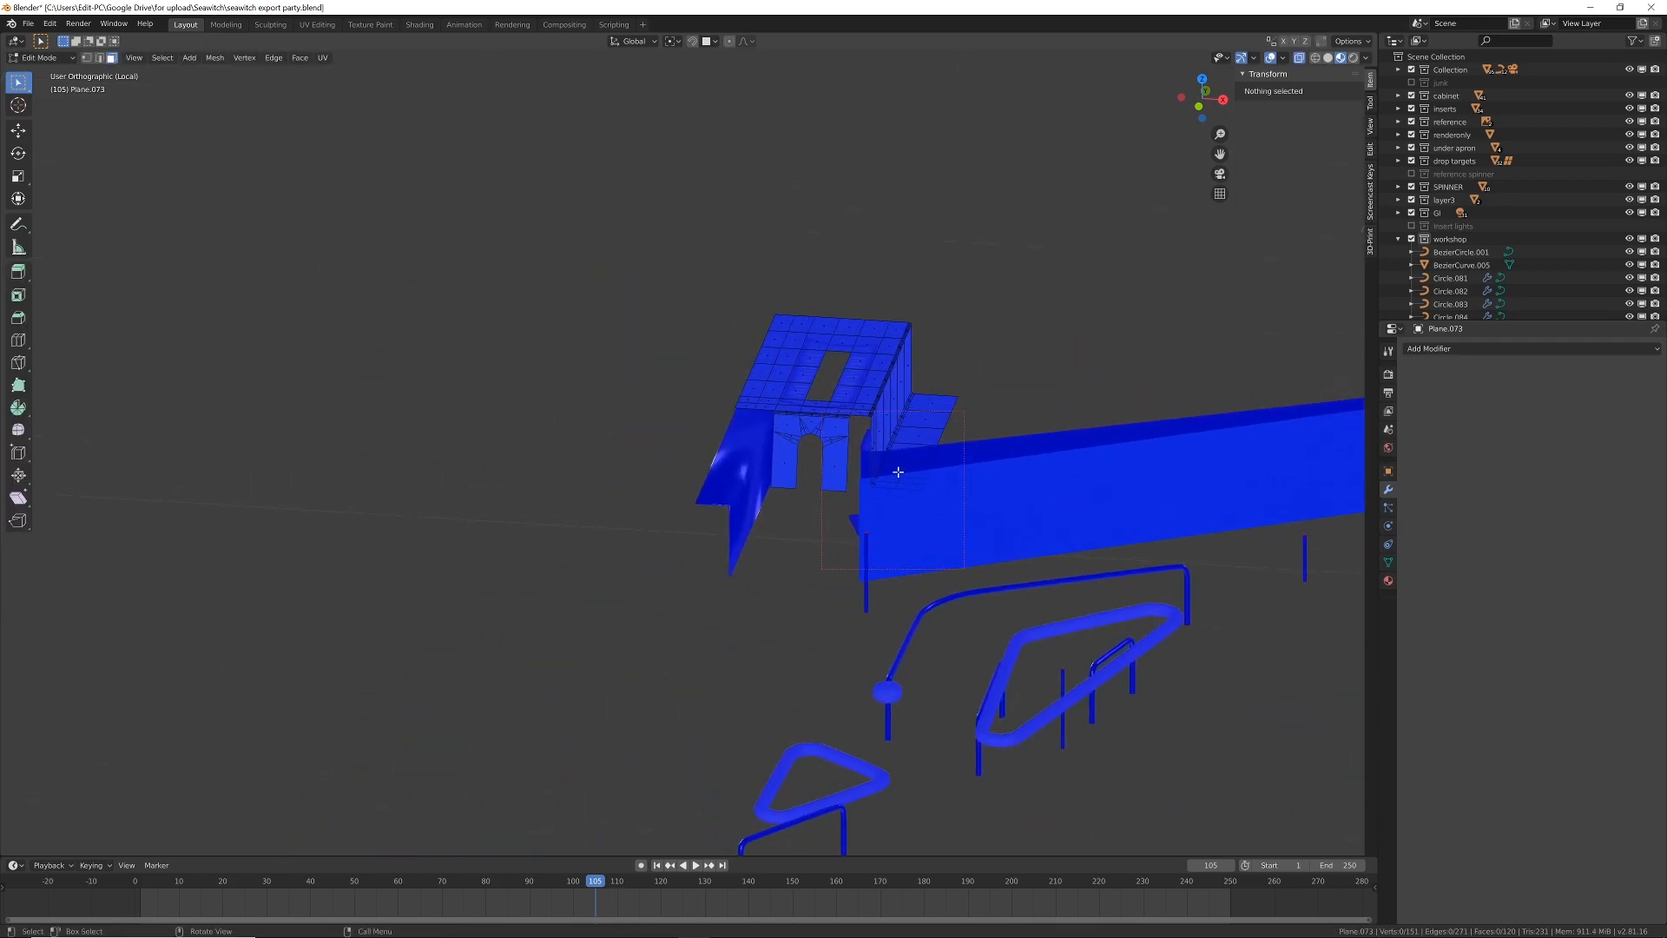
pyautogui.scroll(3, 895, 473)
pyautogui.click(865, 471)
pyautogui.keyDown('shift'); pyautogui.click(941, 471); pyautogui.keyUp('shift')
pyautogui.press('c')
pyautogui.moveTo(942, 434)
pyautogui.mouseDown()
pyautogui.moveTo(900, 418)
pyautogui.moveTo(942, 408)
pyautogui.moveTo(870, 408)
pyautogui.moveTo(858, 433)
pyautogui.mouseUp()
pyautogui.press('Escape')
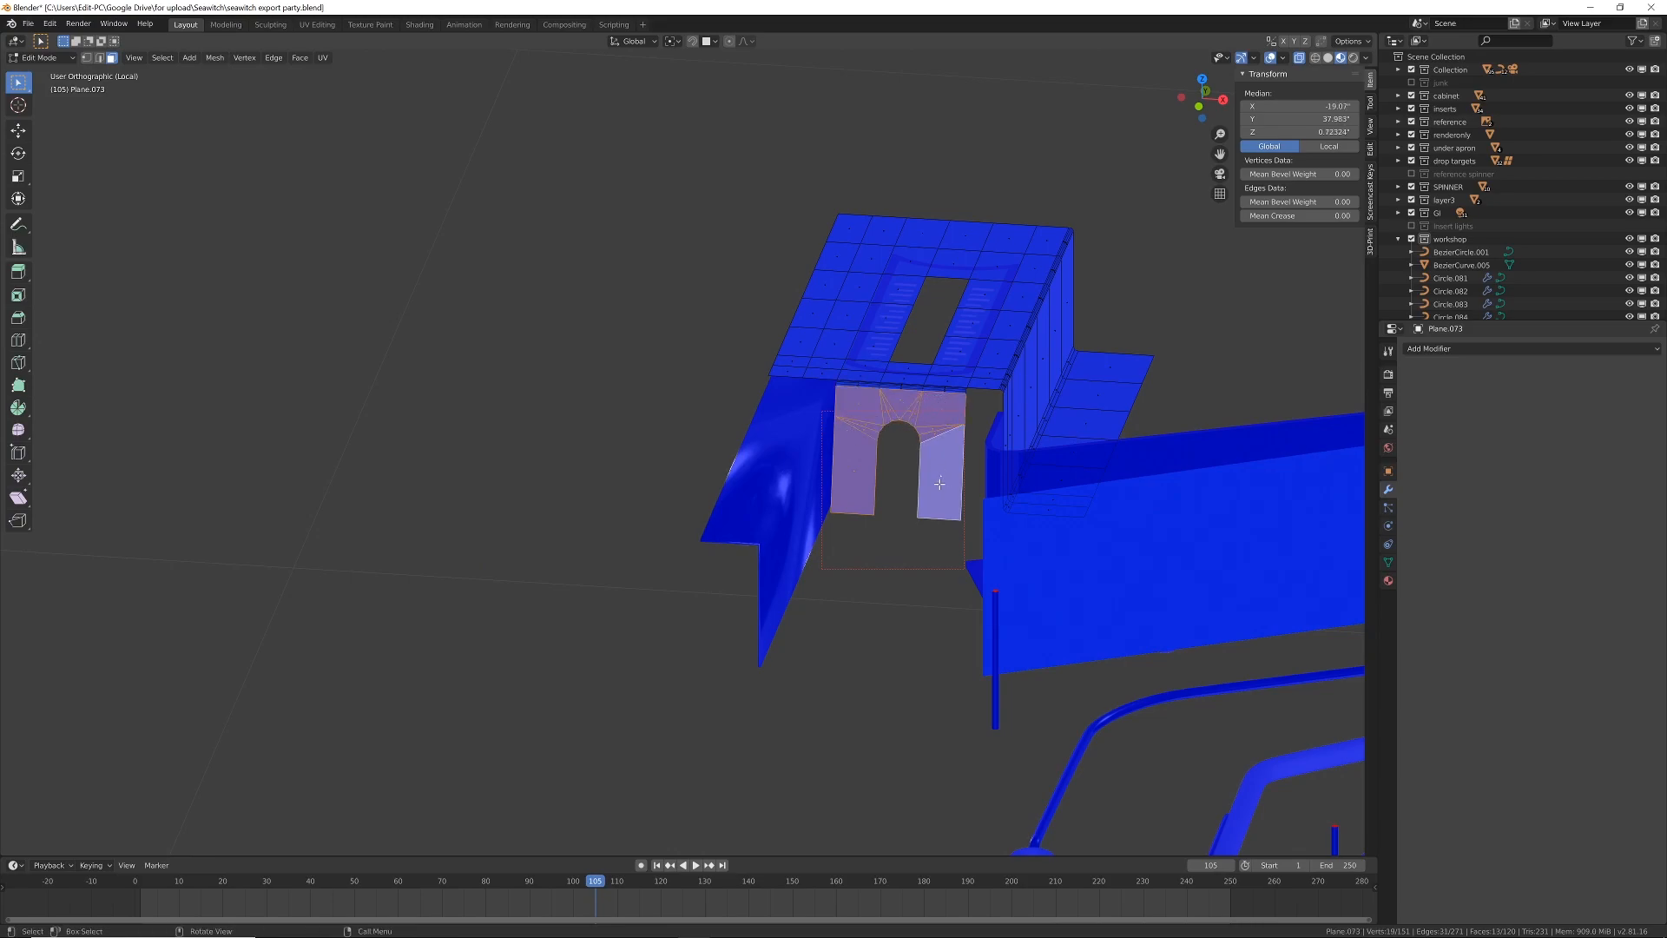
pyautogui.hotkey('ctrl', 'i')
pyautogui.press('x')
pyautogui.click(930, 482)
pyautogui.press('Tab')
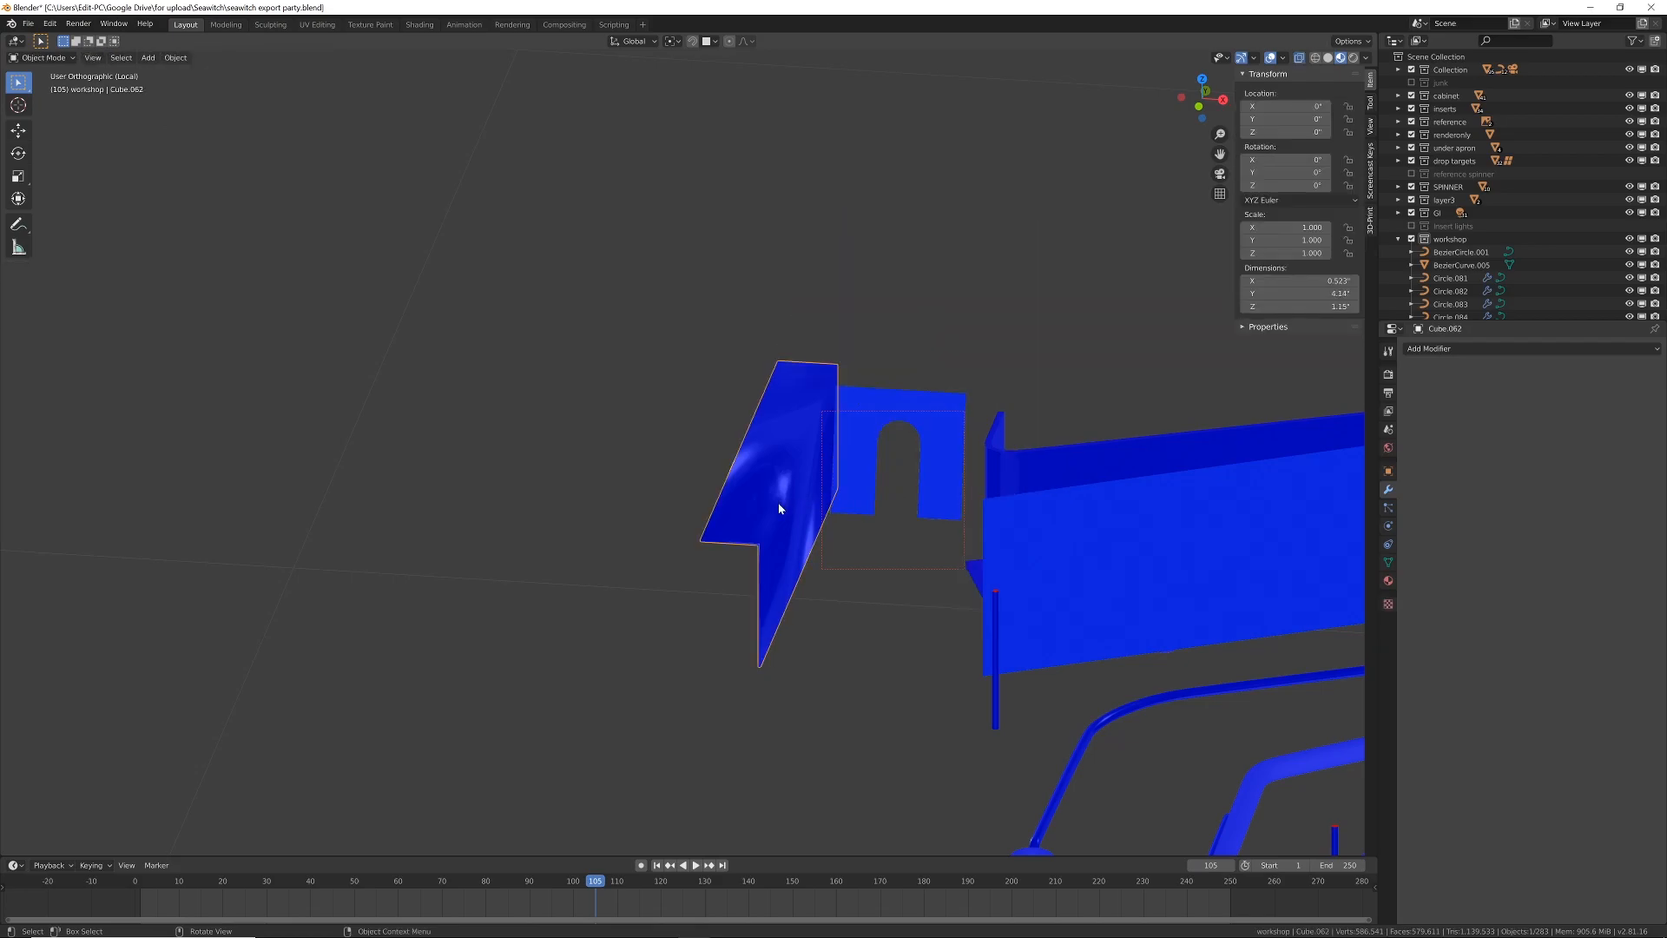
# Step: Delete the top flange faces of the angled side bracket, keeping only its vertical wall
pyautogui.click(778, 503)
pyautogui.press('Tab')
pyautogui.moveTo(811, 522)
pyautogui.mouseDown(button='middle')
pyautogui.moveTo(798, 524)
pyautogui.moveTo(815, 525)
pyautogui.mouseUp(button='middle')
pyautogui.hotkey('alt', 'a')
pyautogui.press('a')
pyautogui.hotkey('alt', 'a')
pyautogui.press('c')
pyautogui.moveTo(543, 326); pyautogui.dragTo(603, 340)
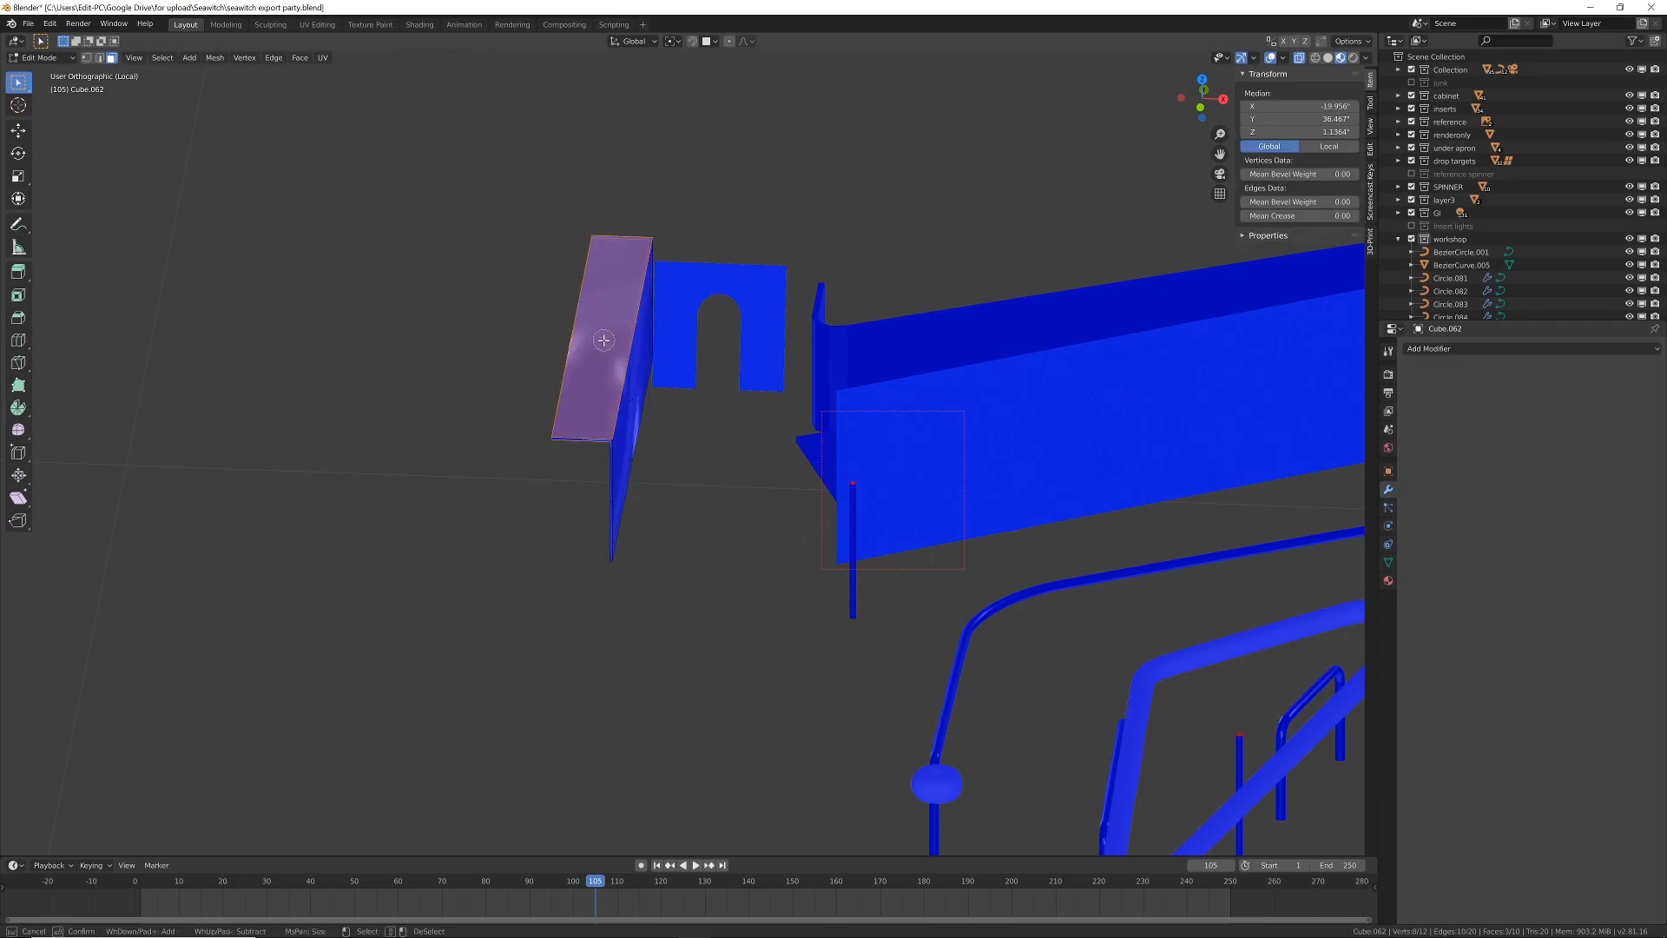
pyautogui.rightClick(619, 227)
pyautogui.press('x')
pyautogui.click(620, 240)
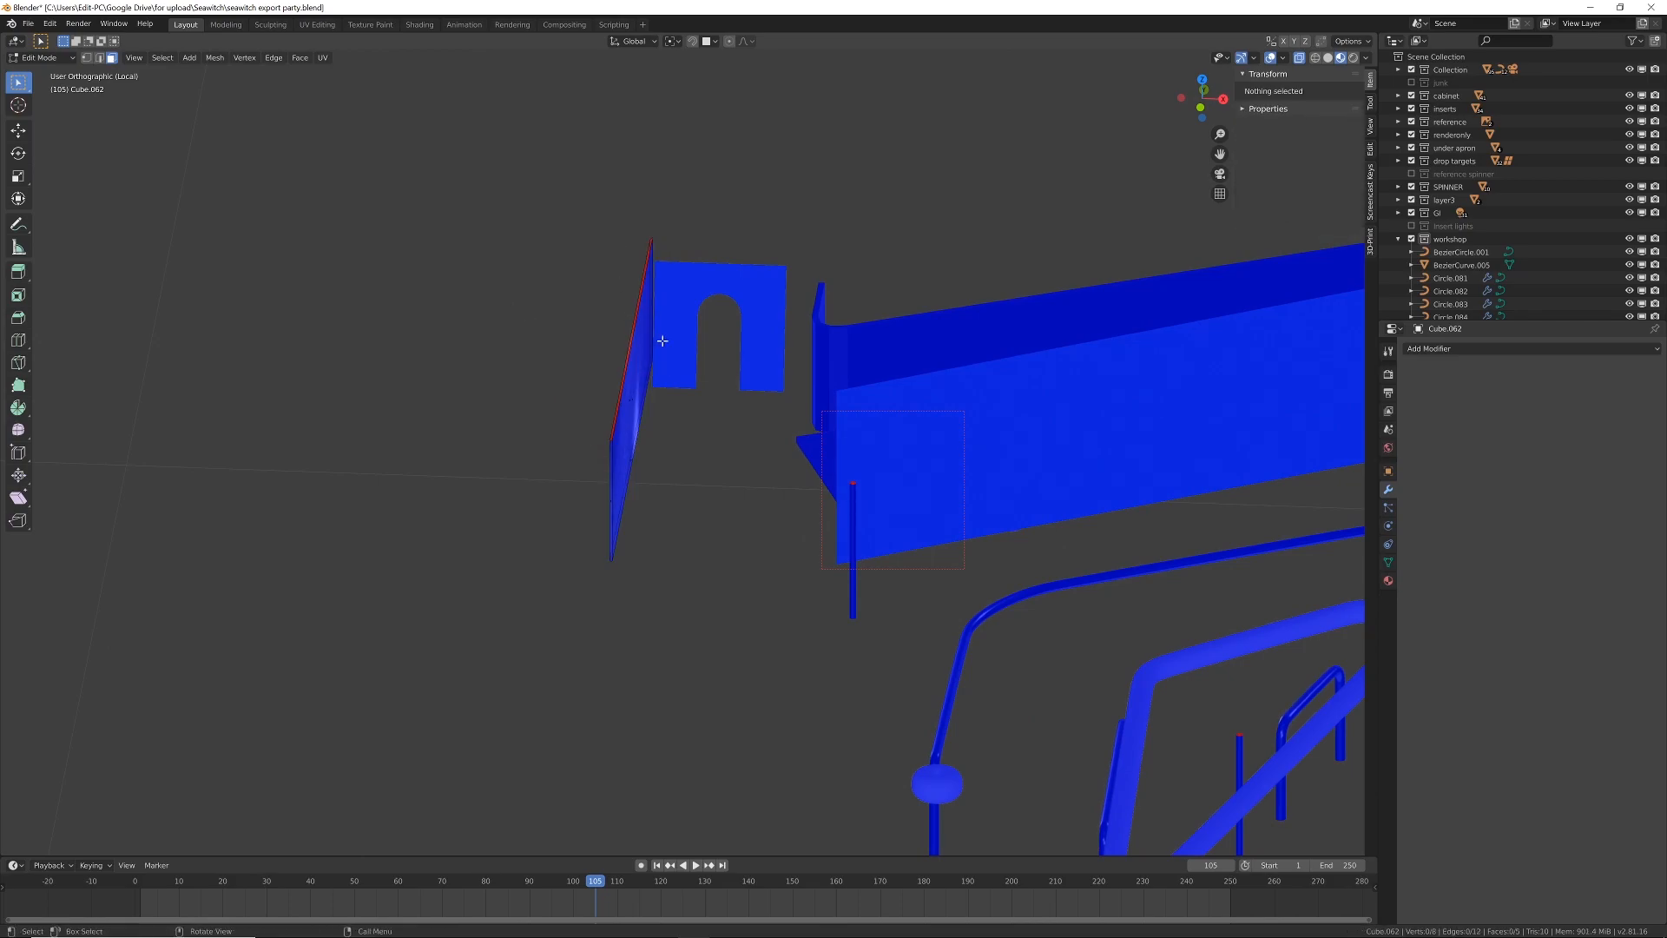
pyautogui.scroll(-5, 662, 340)
pyautogui.moveTo(663, 341); pyautogui.dragTo(975, 249, button='middle')
pyautogui.press('Tab')
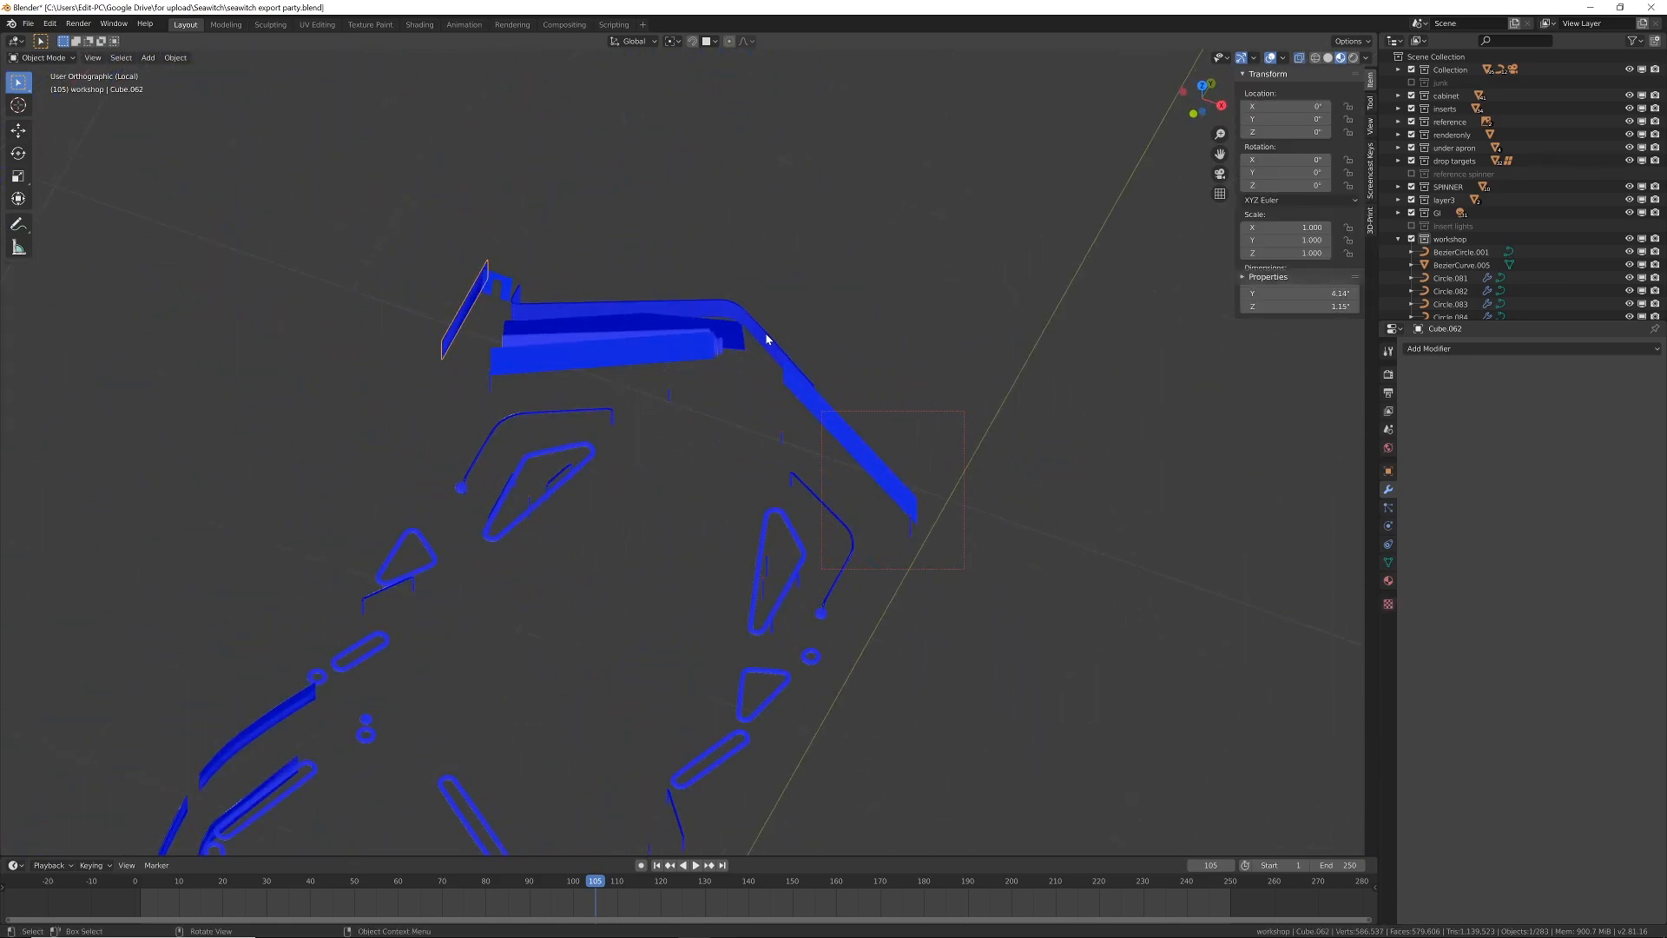
# Step: Delete the Solidify modifier from the long bent wall behind the apron and from the flat strip in front of it
pyautogui.click(778, 345)
pyautogui.scroll(6, 779, 345)
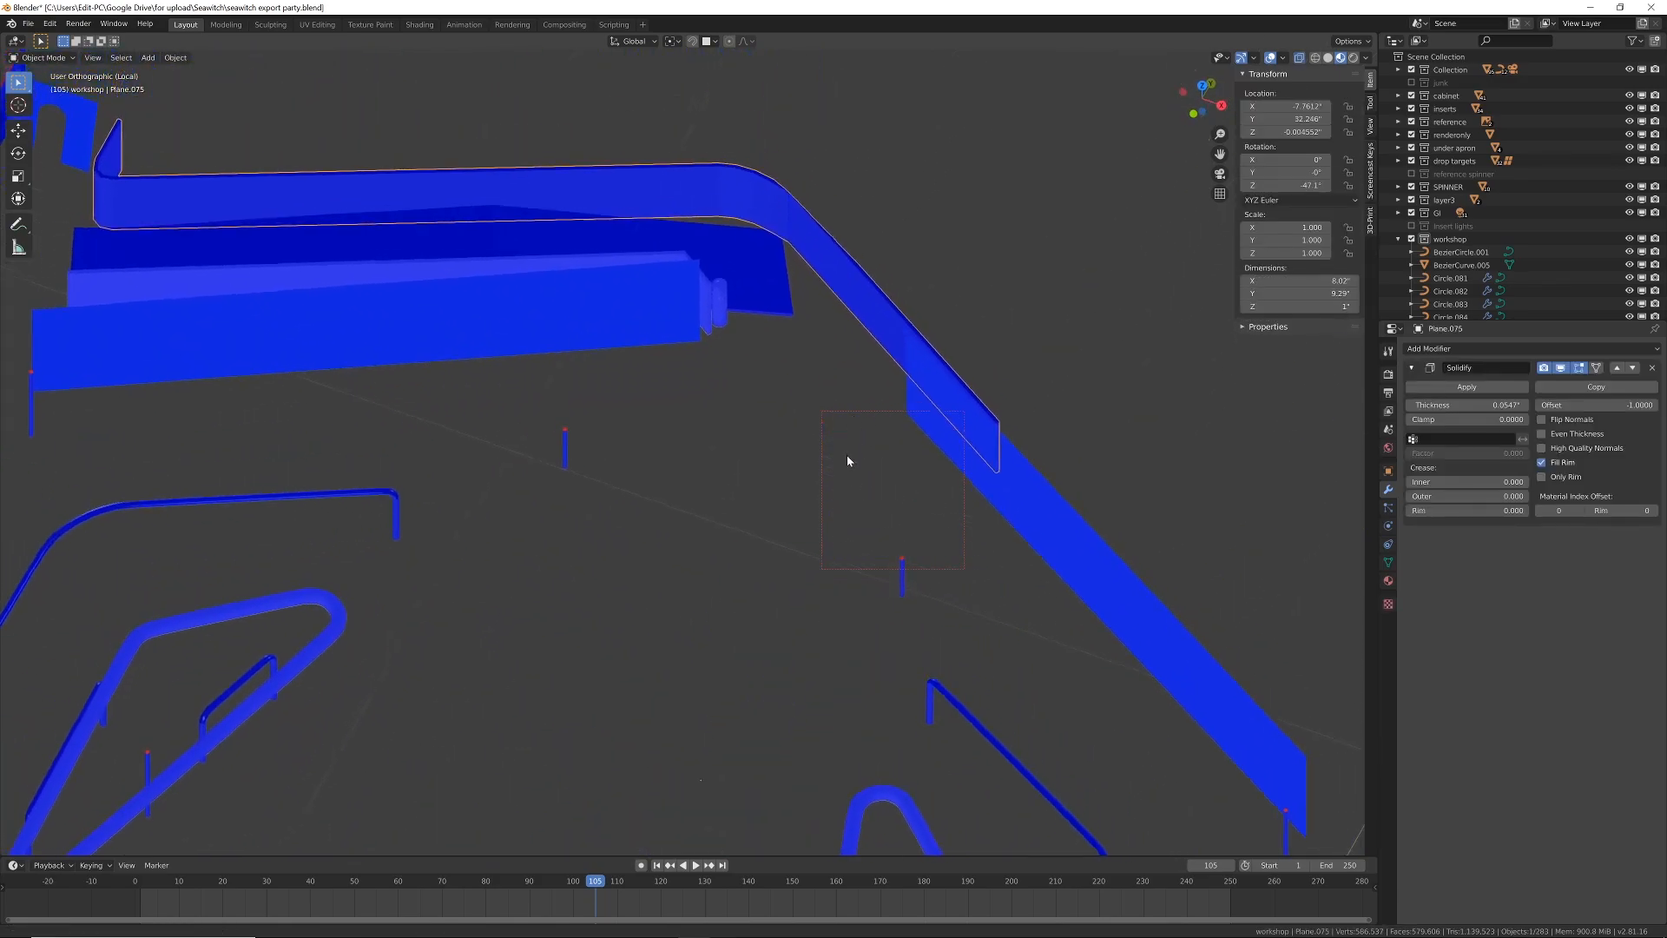
pyautogui.click(1651, 368)
pyautogui.click(667, 313)
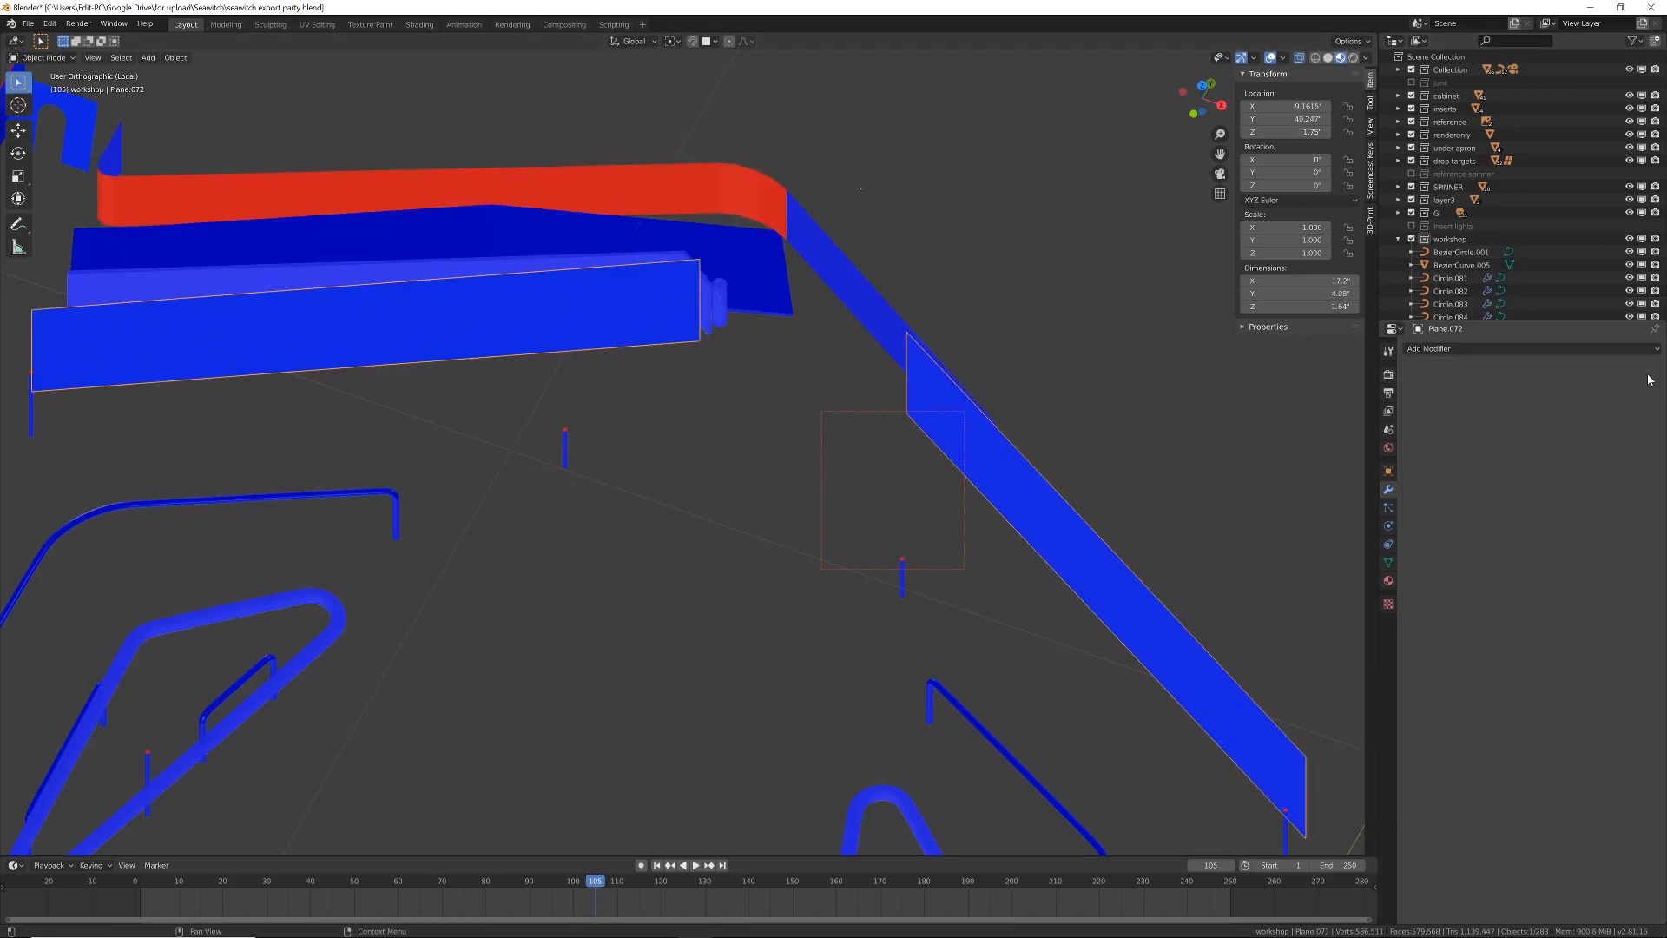
pyautogui.click(622, 270)
pyautogui.moveTo(621, 374); pyautogui.dragTo(622, 427, button='middle')
pyautogui.moveTo(549, 400); pyautogui.dragTo(659, 587, button='middle')
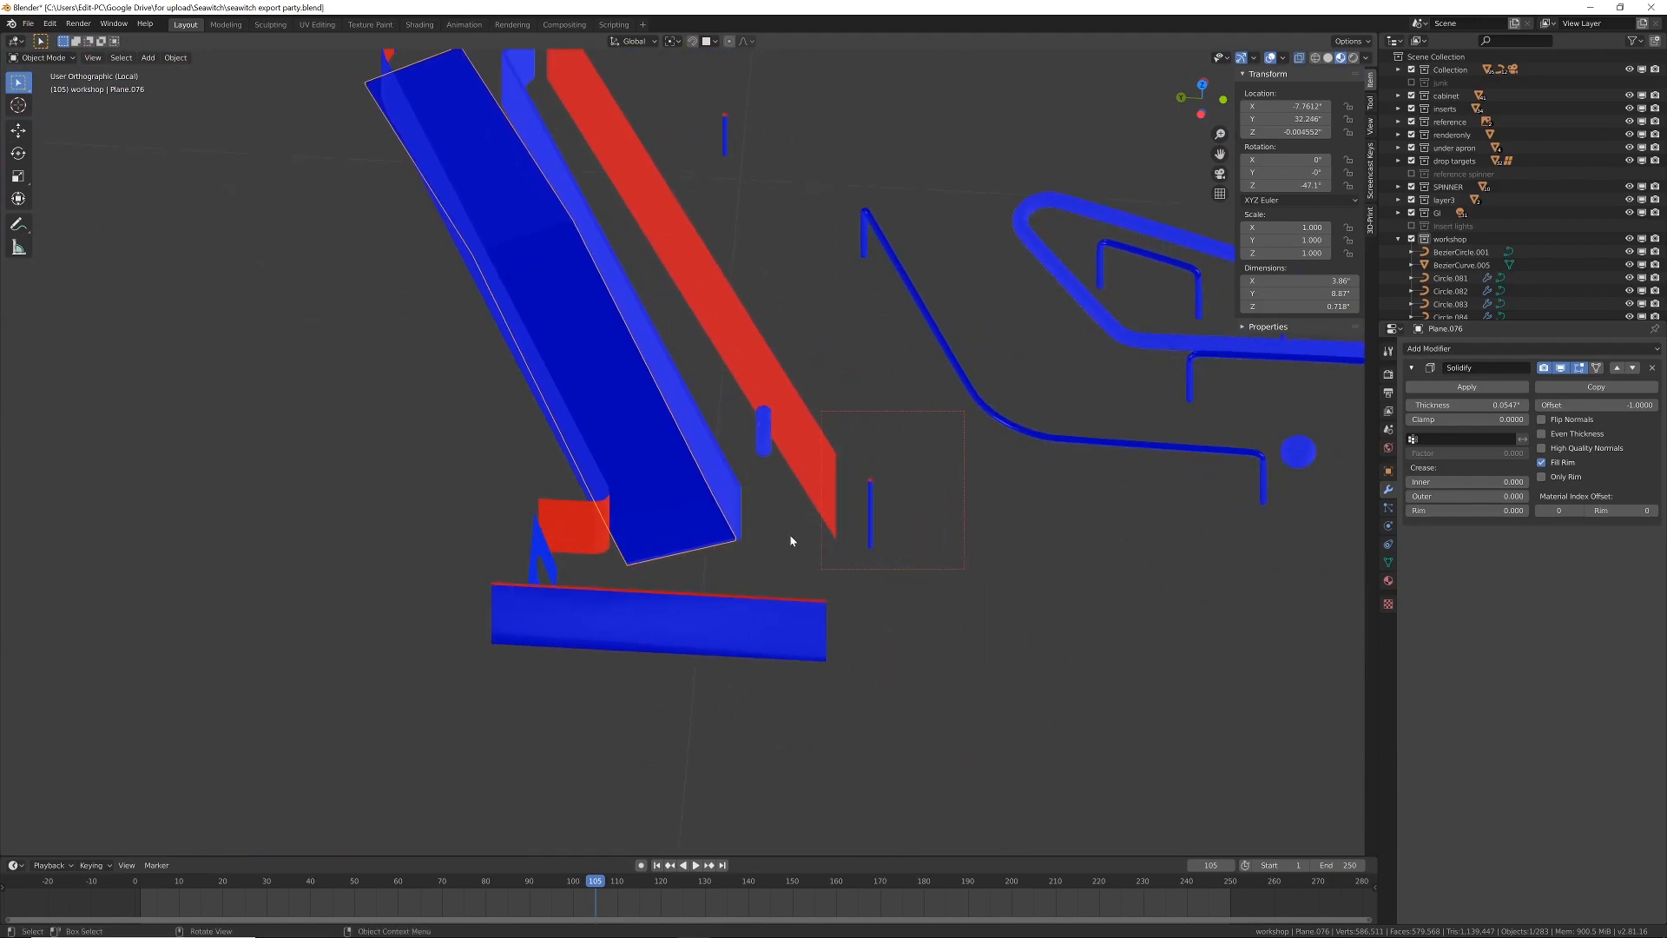
pyautogui.click(1654, 368)
# Step: Flip the normals of all three faces of the flat strip beside the bent wall
pyautogui.moveTo(872, 371); pyautogui.dragTo(755, 521, button='middle')
pyautogui.press('Tab')
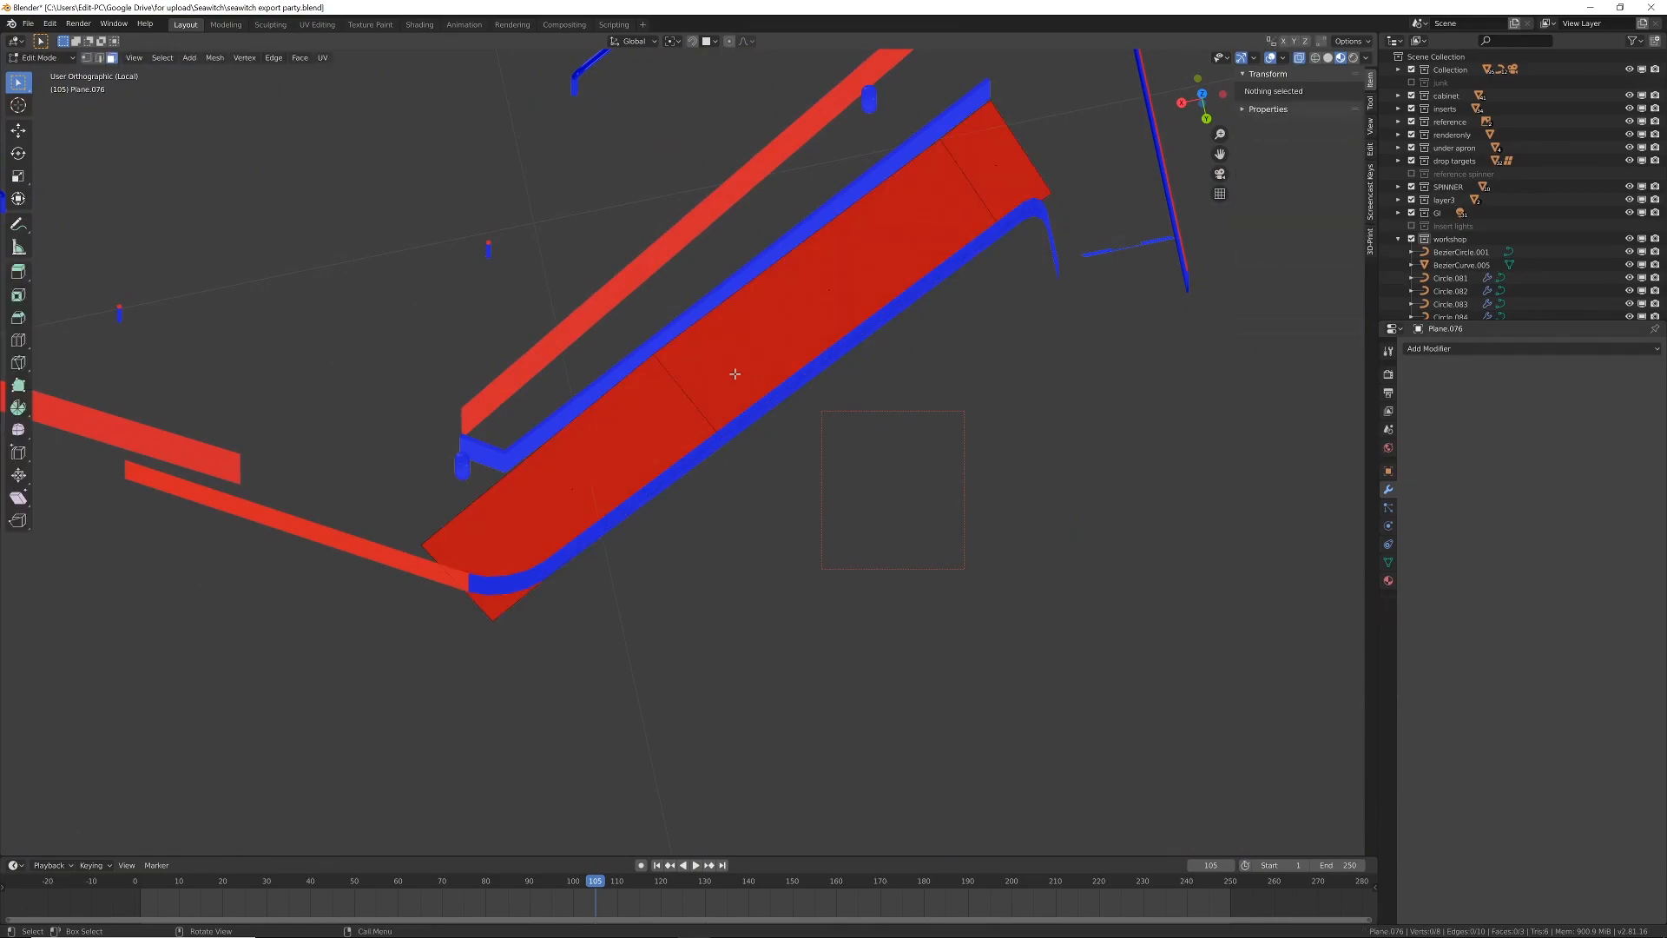
pyautogui.press('c')
pyautogui.moveTo(640, 417)
pyautogui.mouseDown()
pyautogui.moveTo(599, 463)
pyautogui.moveTo(825, 290)
pyautogui.mouseUp()
pyautogui.click(986, 179)
pyautogui.rightClick(986, 179)
pyautogui.moveTo(986, 179); pyautogui.dragTo(825, 259, button='middle')
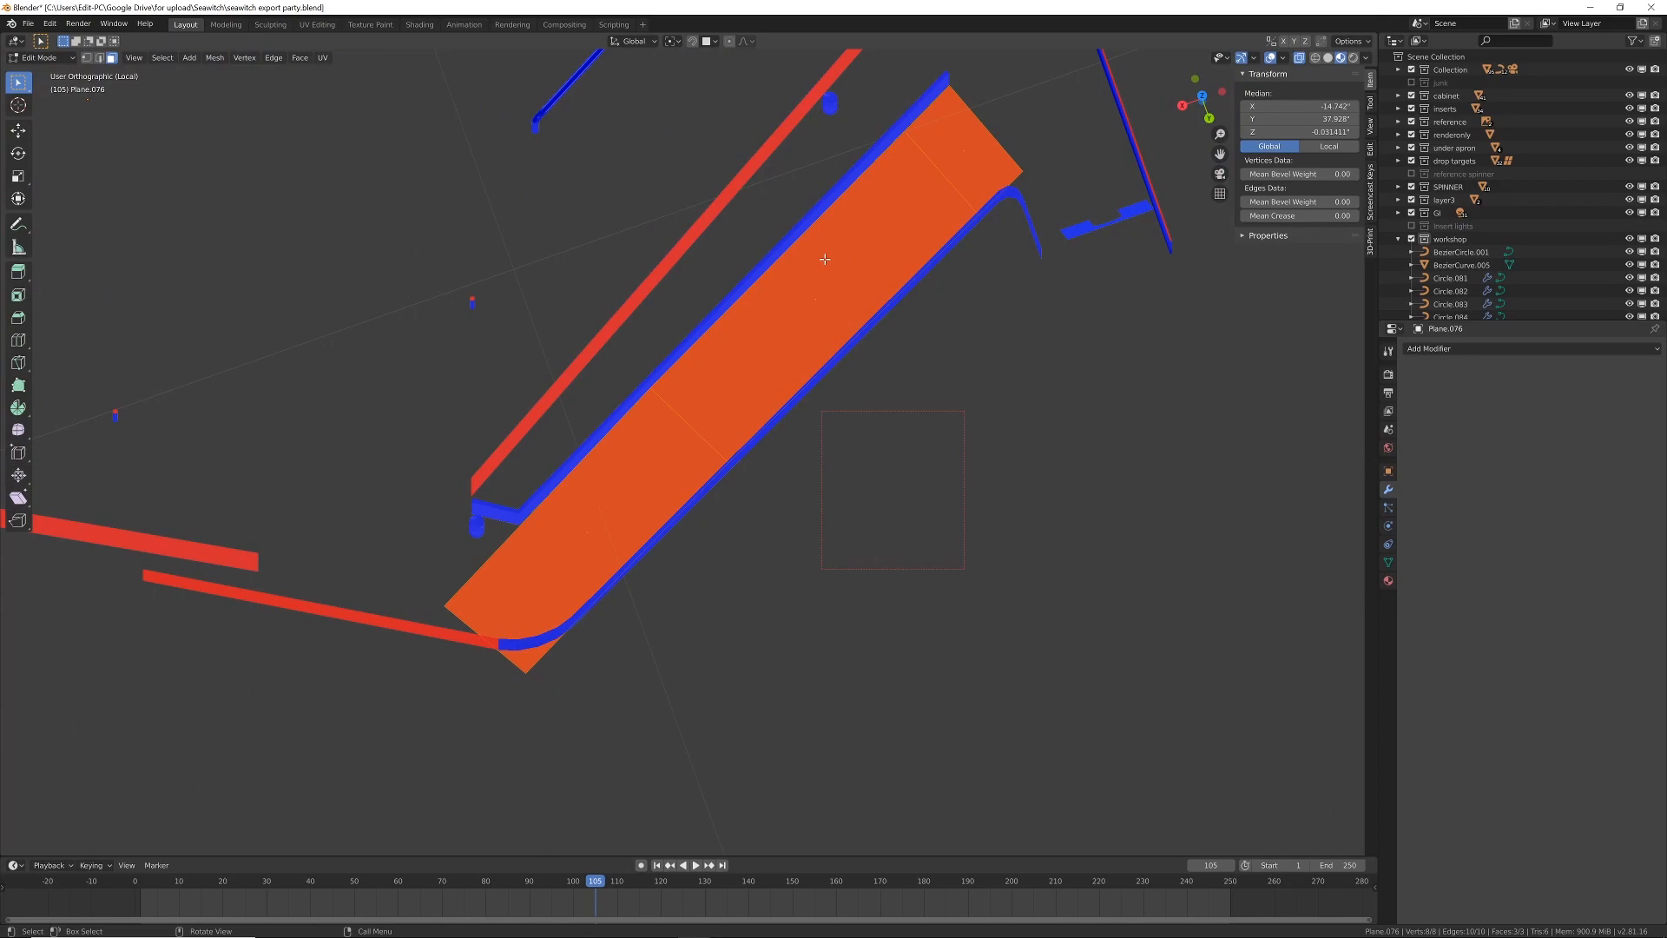
pyautogui.hotkey('alt', 'n')
pyautogui.click(824, 259)
pyautogui.moveTo(825, 283); pyautogui.dragTo(730, 343, button='middle')
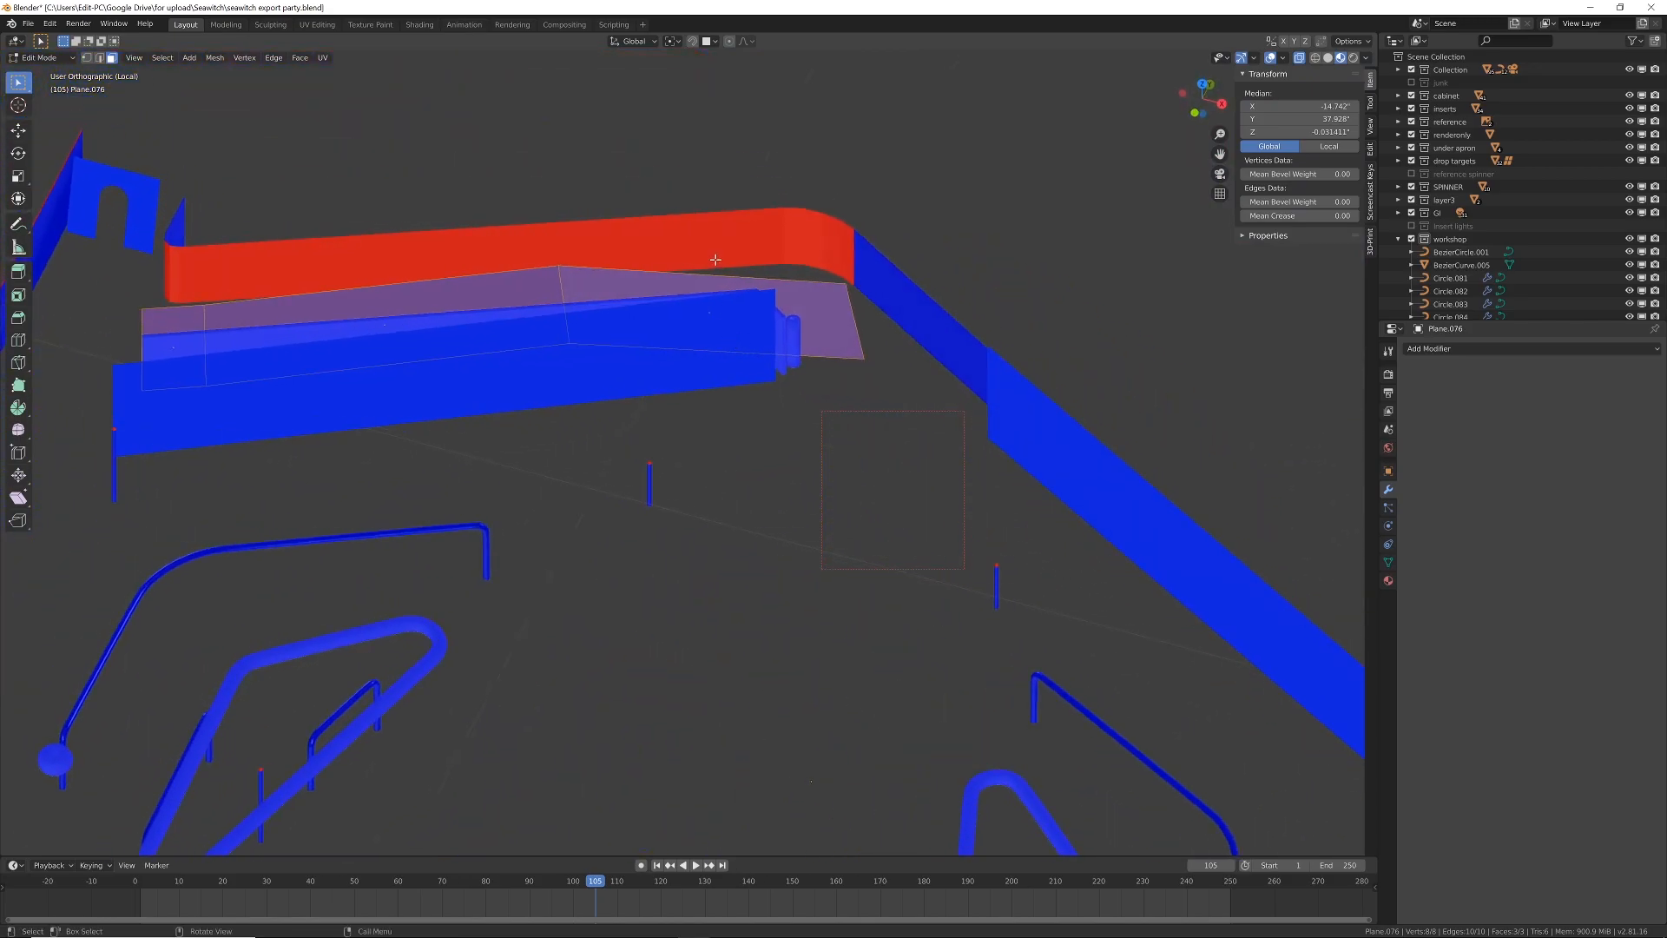
pyautogui.press('Tab')
# Step: Flip the normals of the bent wall's reversed faces, from its curved corner to the short end section
pyautogui.click(756, 243)
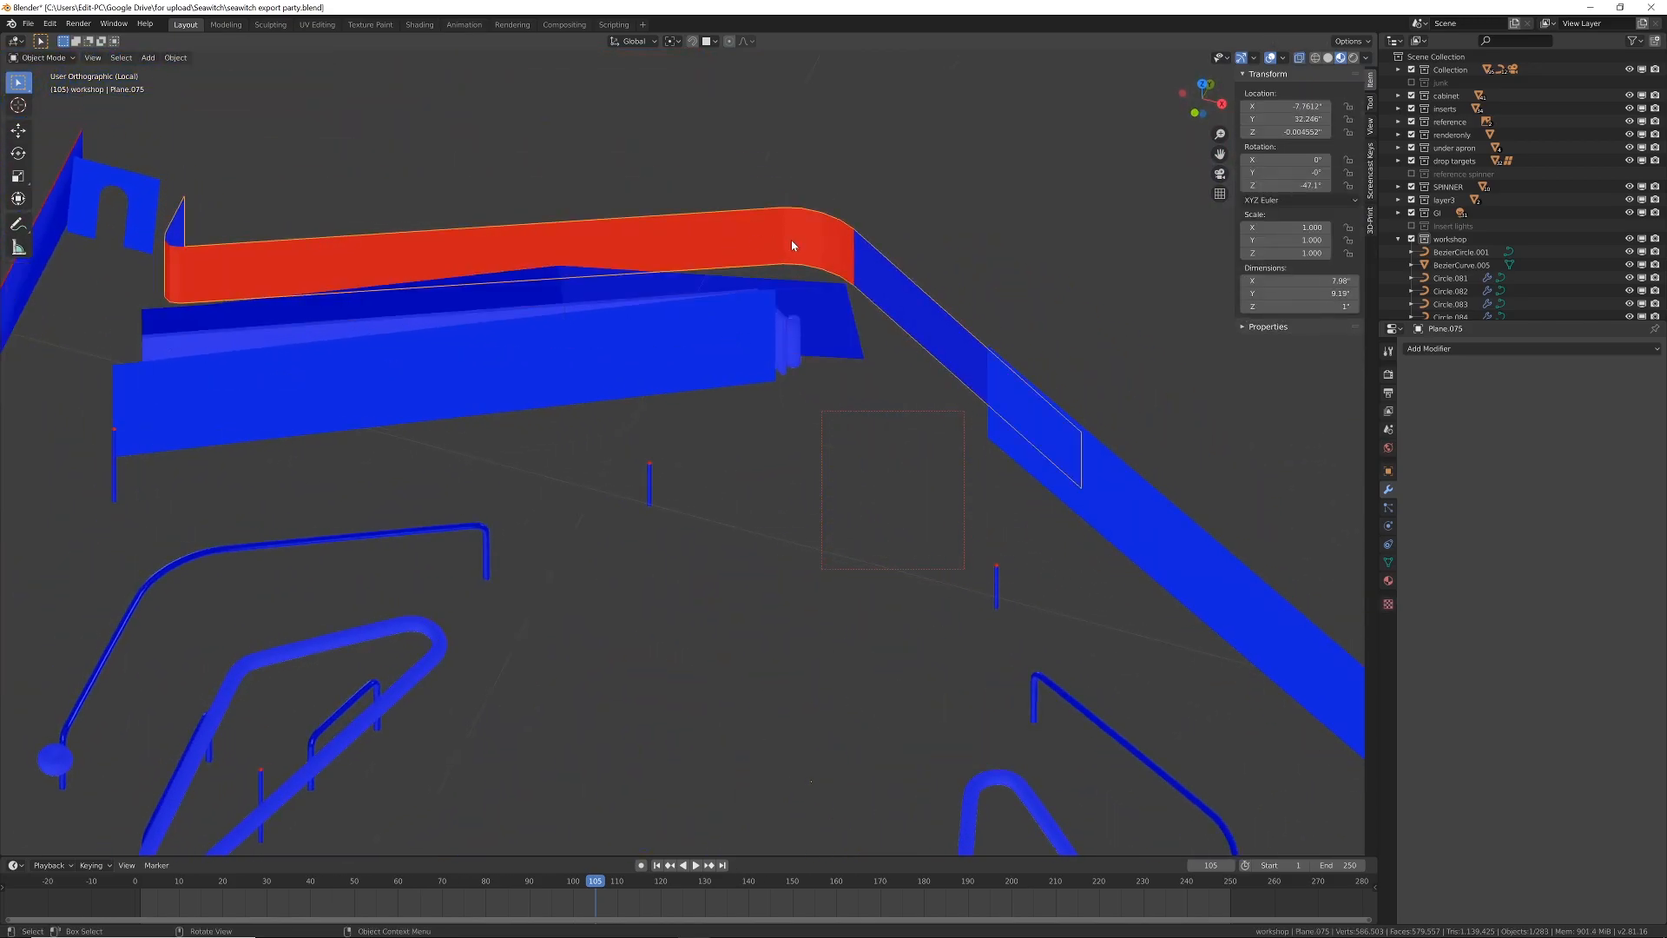
pyautogui.press('Tab')
pyautogui.click(815, 242)
pyautogui.press('c')
pyautogui.moveTo(815, 242)
pyautogui.mouseDown()
pyautogui.moveTo(831, 244)
pyautogui.moveTo(797, 228)
pyautogui.moveTo(463, 254)
pyautogui.mouseUp()
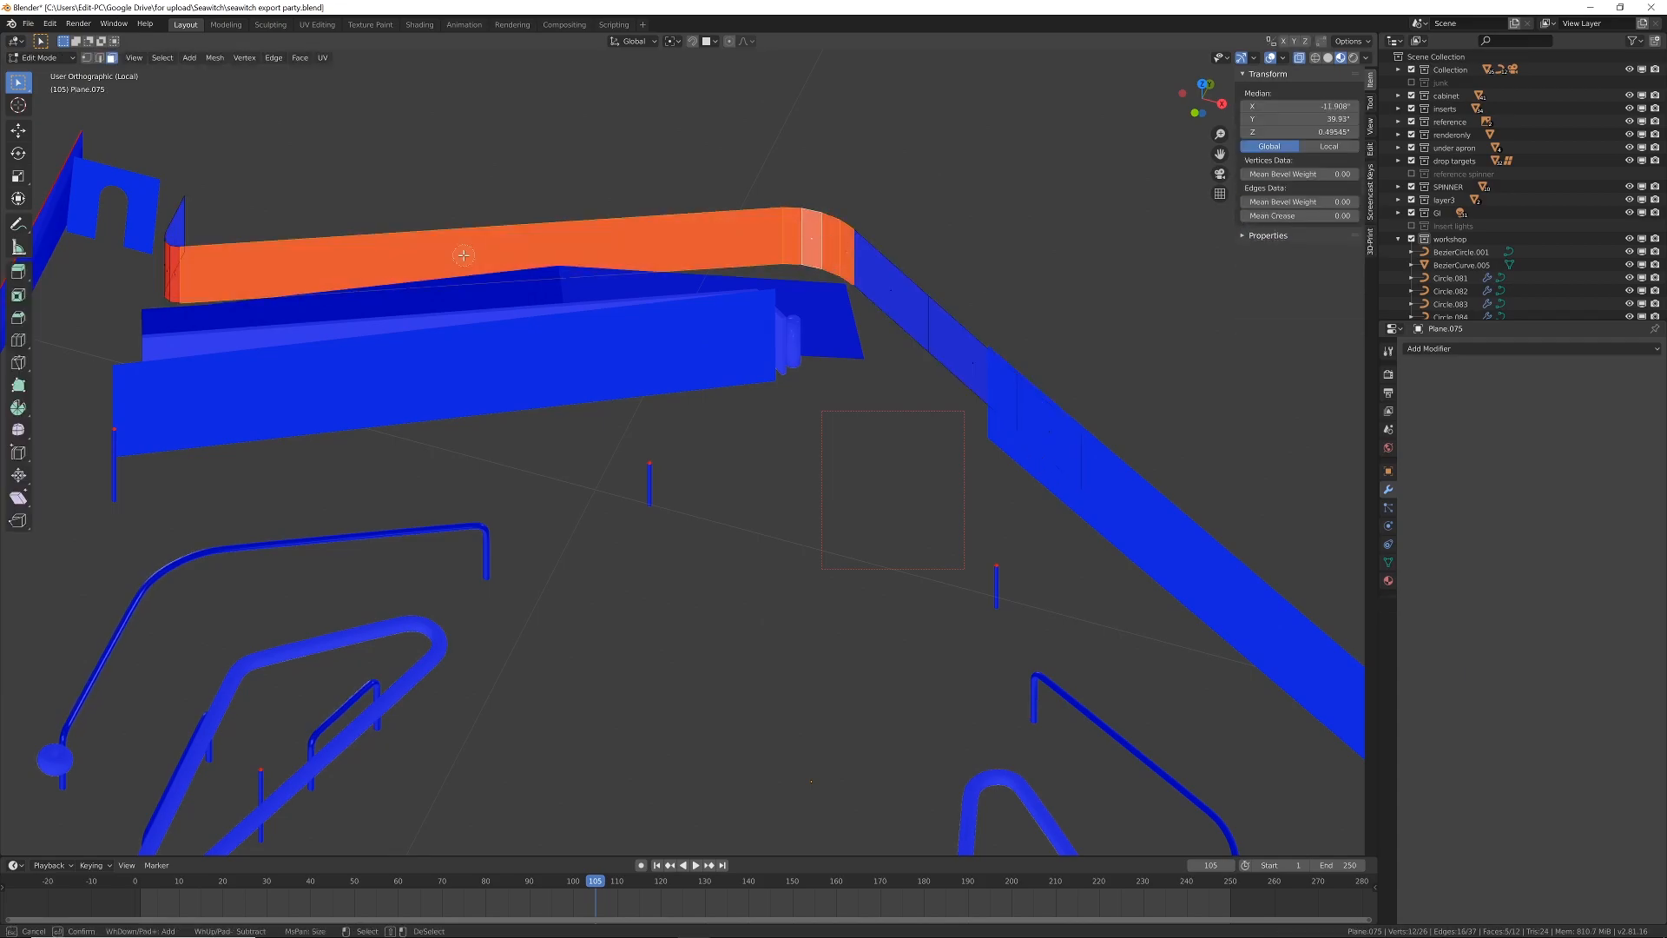
pyautogui.moveTo(463, 254); pyautogui.dragTo(469, 451, button='middle')
pyautogui.moveTo(398, 503); pyautogui.dragTo(348, 514)
pyautogui.press('Escape')
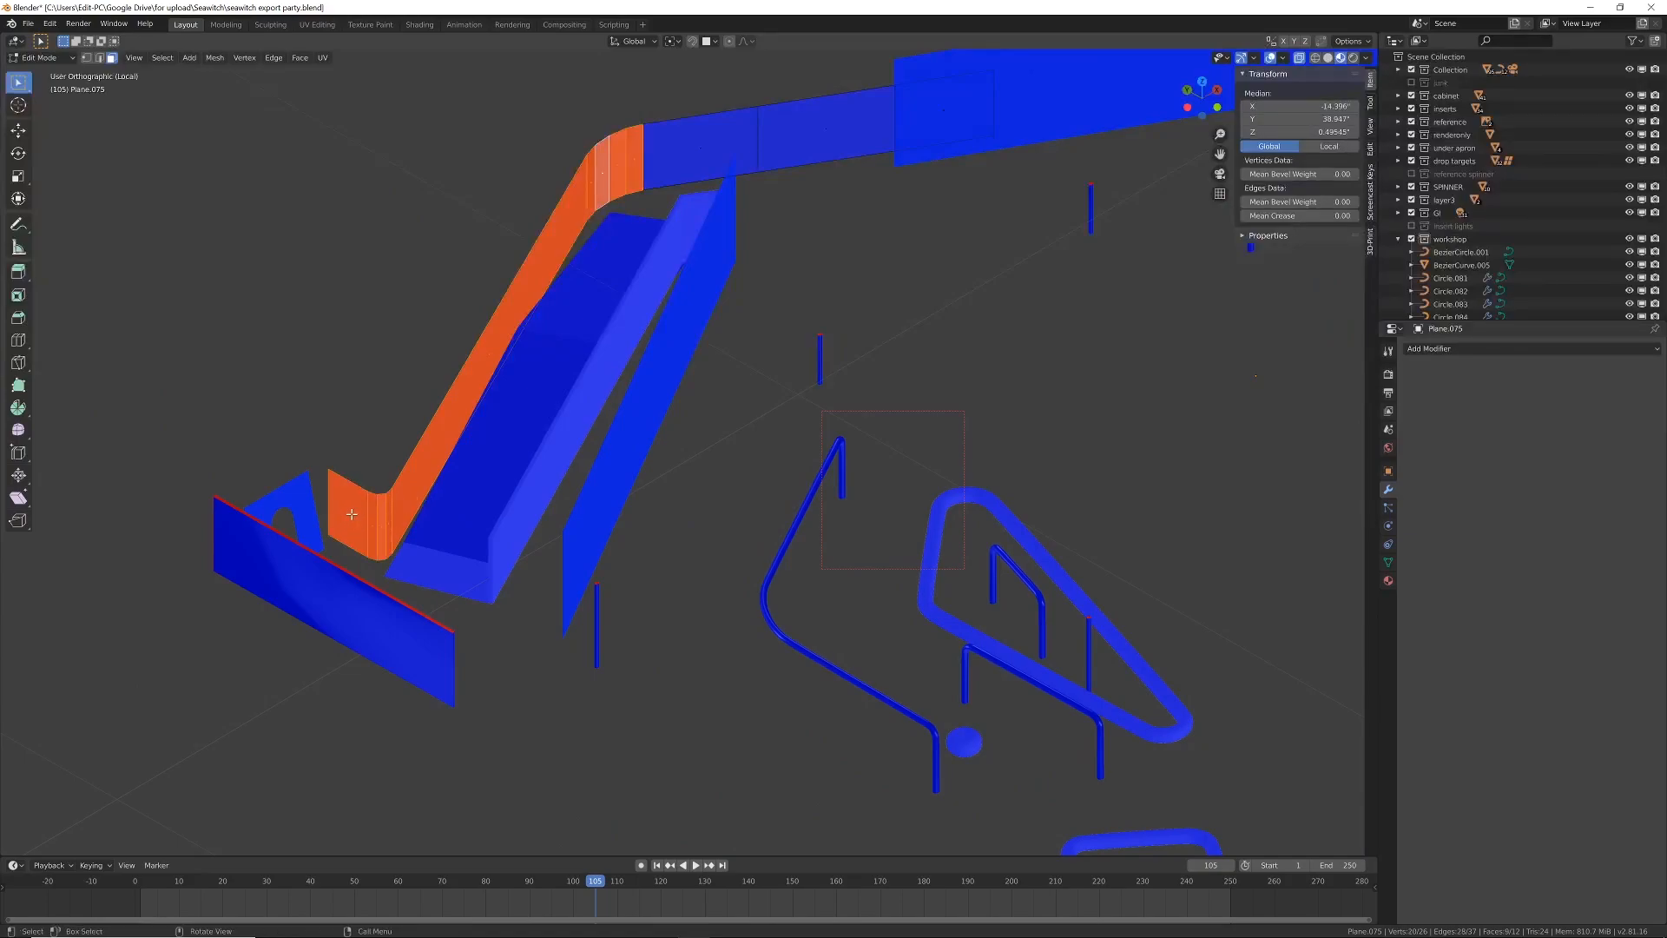
pyautogui.hotkey('alt', 'n')
pyautogui.click(354, 515)
pyautogui.scroll(-2, 681, 406)
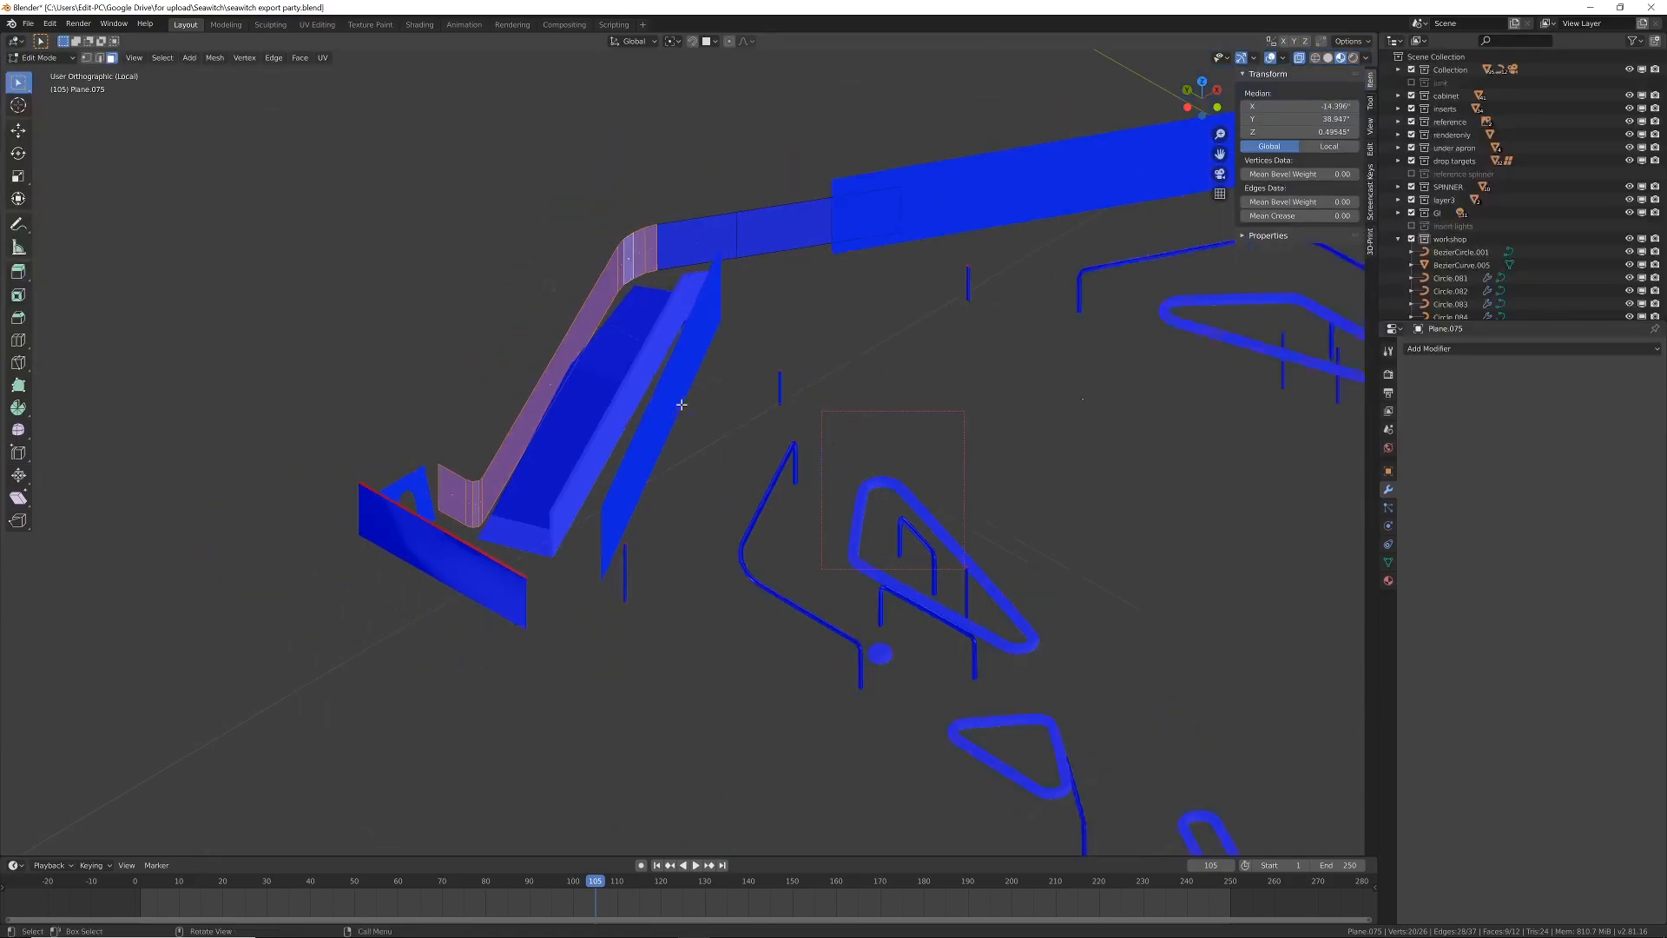
pyautogui.press('Tab')
# Step: Delete two of the three short posts around the apron walls, keeping the one at the end of the strip
pyautogui.moveTo(759, 441); pyautogui.dragTo(703, 395, button='middle')
pyautogui.click(733, 330)
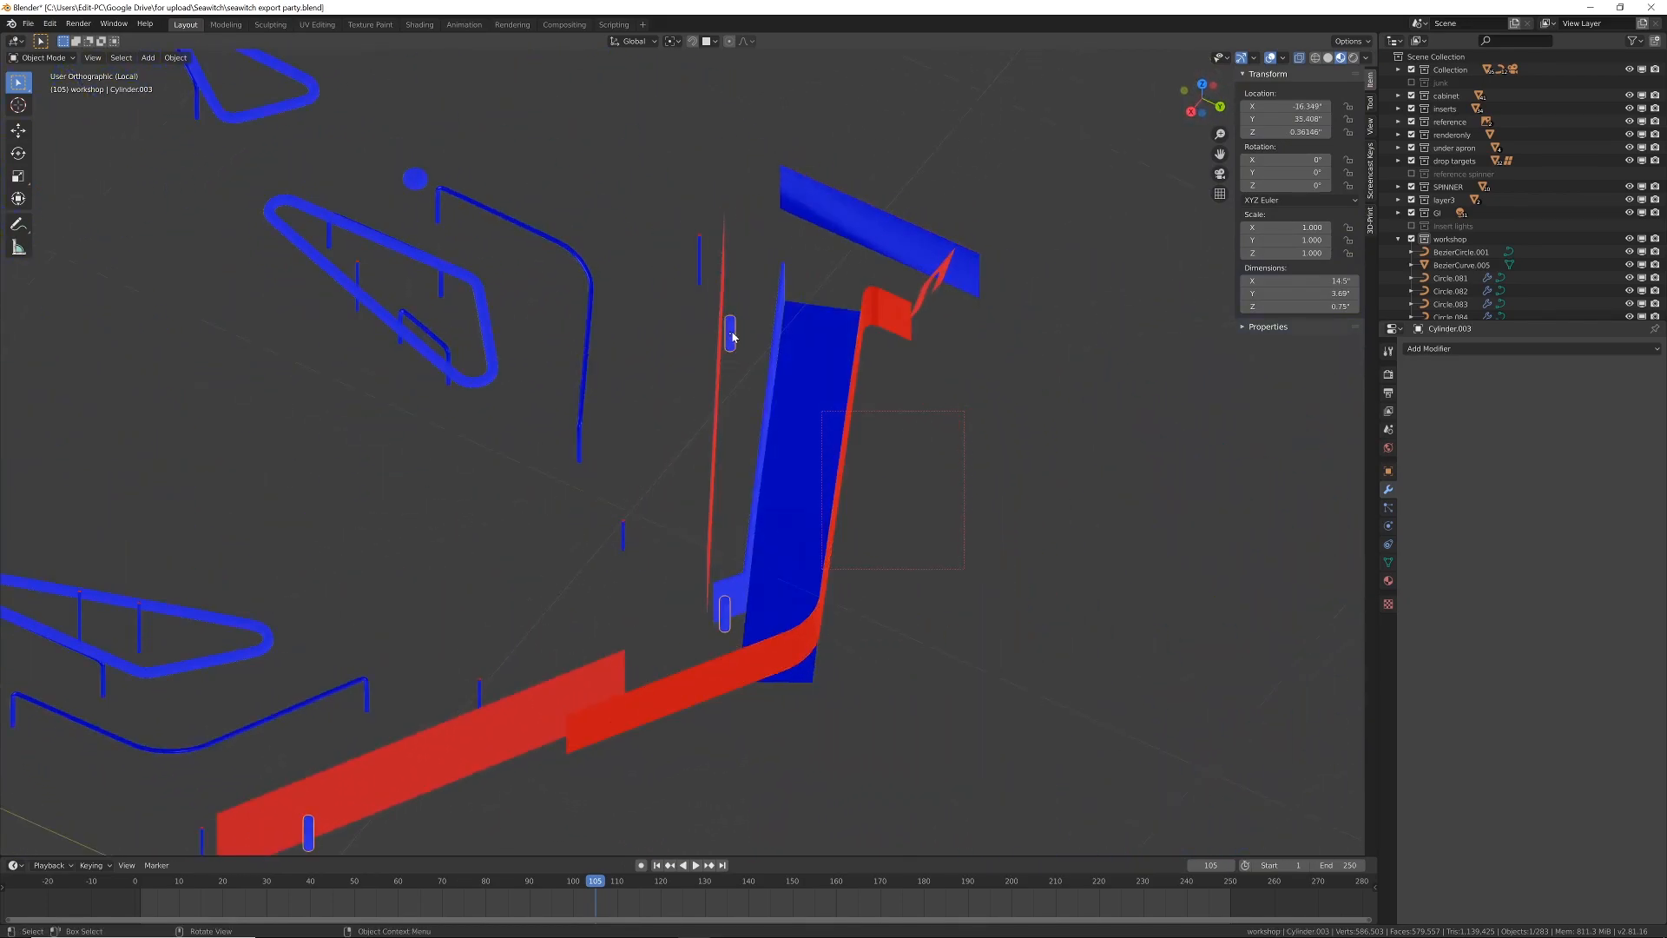
pyautogui.scroll(-2, 733, 329)
pyautogui.press('Tab')
pyautogui.moveTo(681, 338); pyautogui.dragTo(761, 405)
pyautogui.press('b')
pyautogui.moveTo(394, 658); pyautogui.dragTo(462, 764)
pyautogui.press('x')
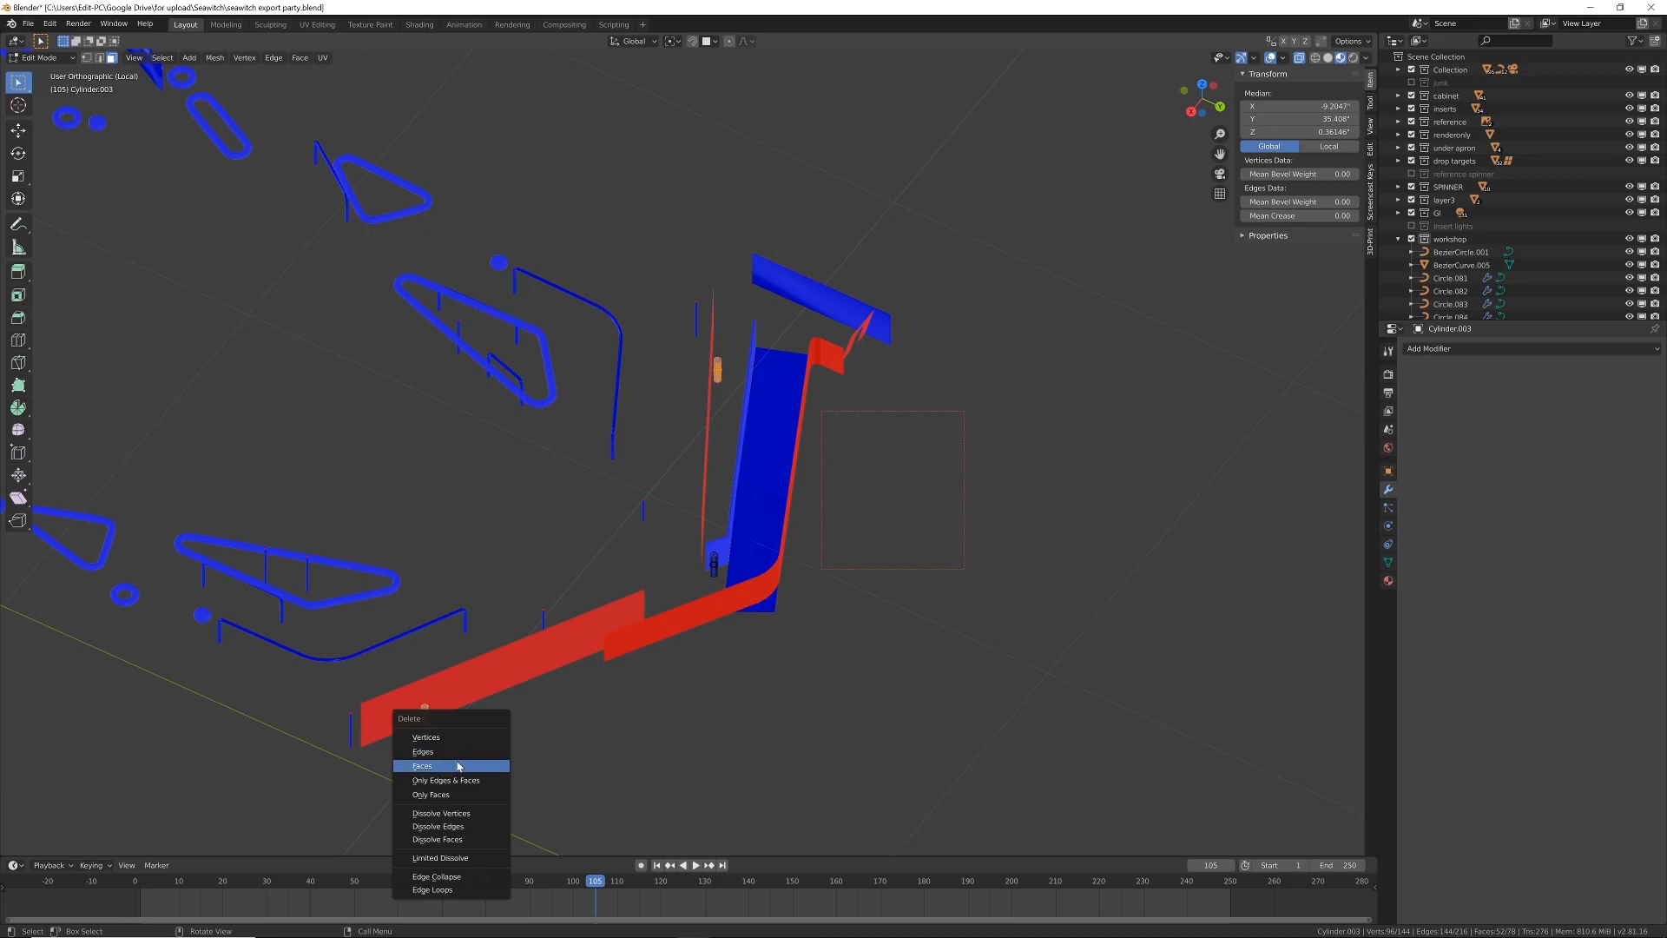
pyautogui.click(459, 765)
pyautogui.press('Tab')
# Step: Select the six simplified apron-area parts, with the arched plate active, and join them into one object
pyautogui.moveTo(714, 609); pyautogui.dragTo(773, 479, button='middle')
pyautogui.click(685, 549)
pyautogui.click(772, 479)
pyautogui.keyDown('shift'); pyautogui.click(713, 325); pyautogui.keyUp('shift')
pyautogui.keyDown('shift'); pyautogui.click(703, 395); pyautogui.keyUp('shift')
pyautogui.moveTo(751, 277); pyautogui.dragTo(930, 358, button='middle')
pyautogui.keyDown('shift'); pyautogui.click(499, 406); pyautogui.keyUp('shift')
pyautogui.keyDown('shift'); pyautogui.click(493, 402); pyautogui.keyUp('shift')
pyautogui.moveTo(754, 492); pyautogui.dragTo(1028, 366, button='middle')
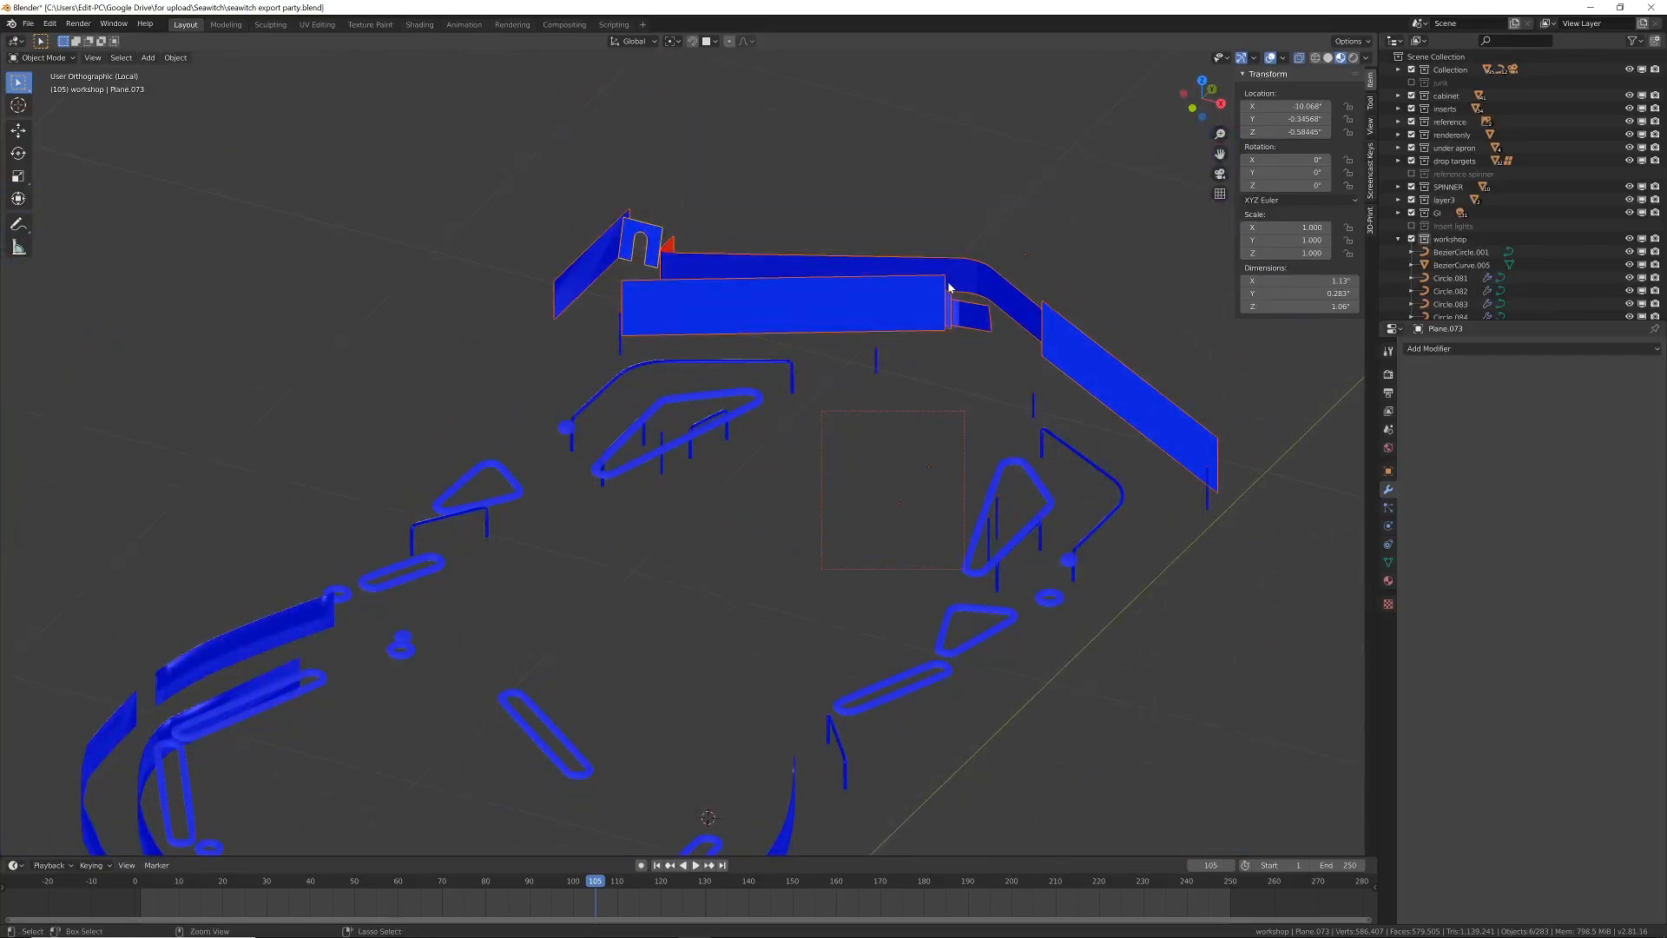
pyautogui.moveTo(955, 290); pyautogui.dragTo(755, 524, button='middle')
# Step: Separate the outer curved wall's mesh into its loose parts
pyautogui.click(874, 406)
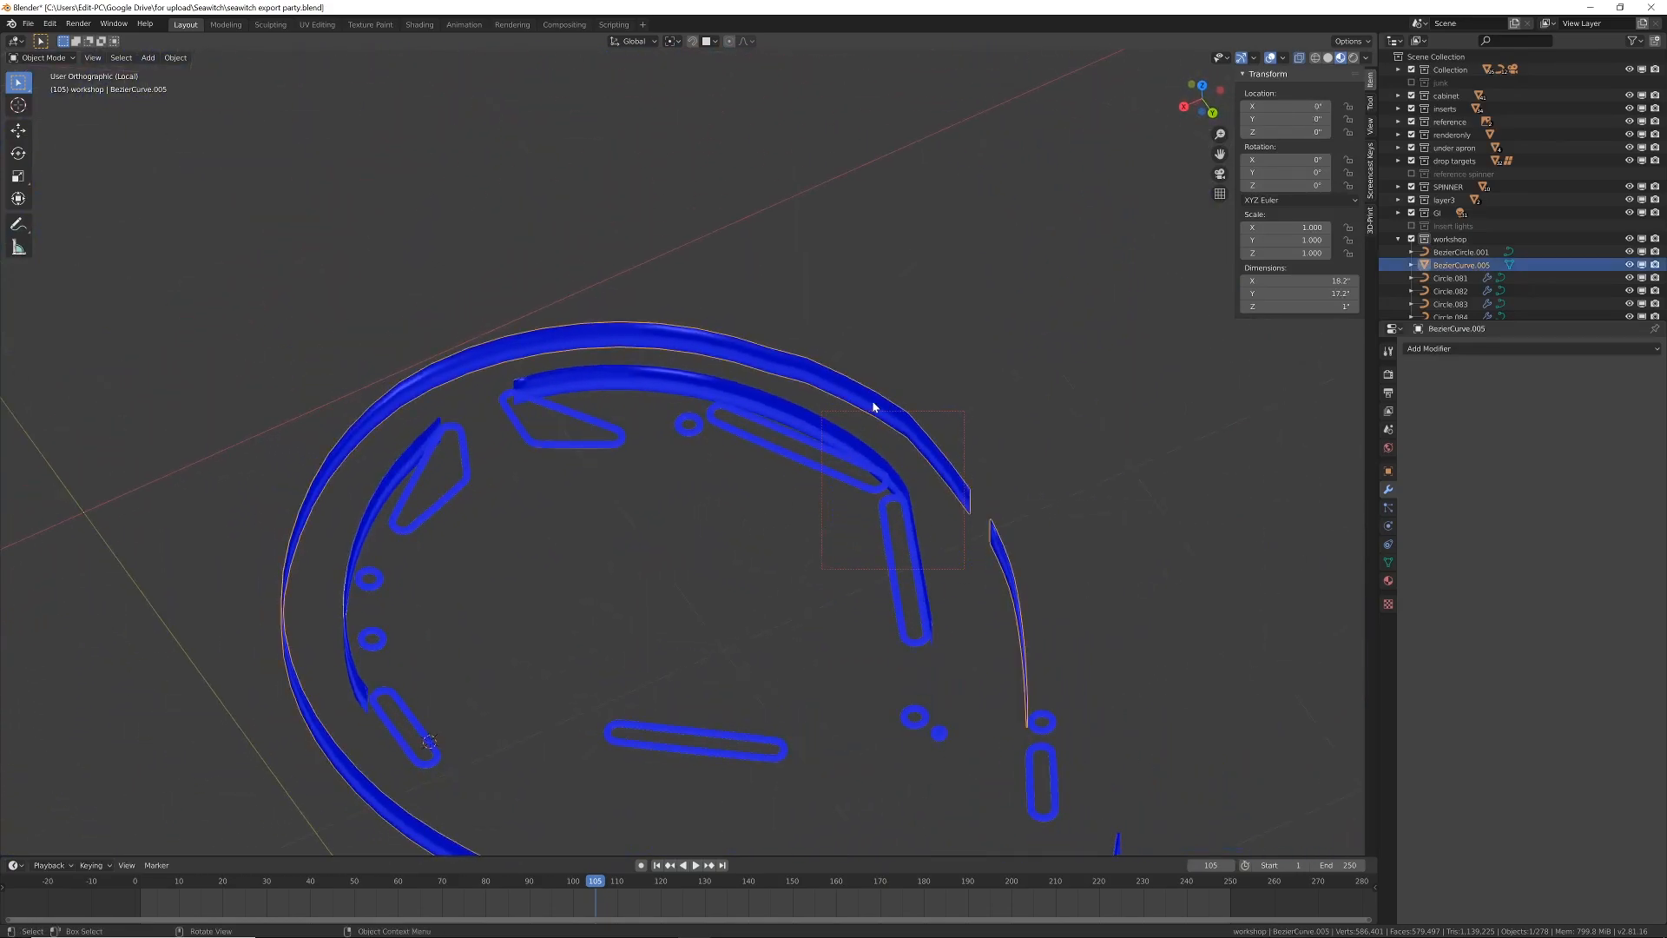
pyautogui.keyDown('shift'); pyautogui.moveTo(875, 406); pyautogui.dragTo(856, 398, button='middle'); pyautogui.keyUp('shift')
pyautogui.press('Tab')
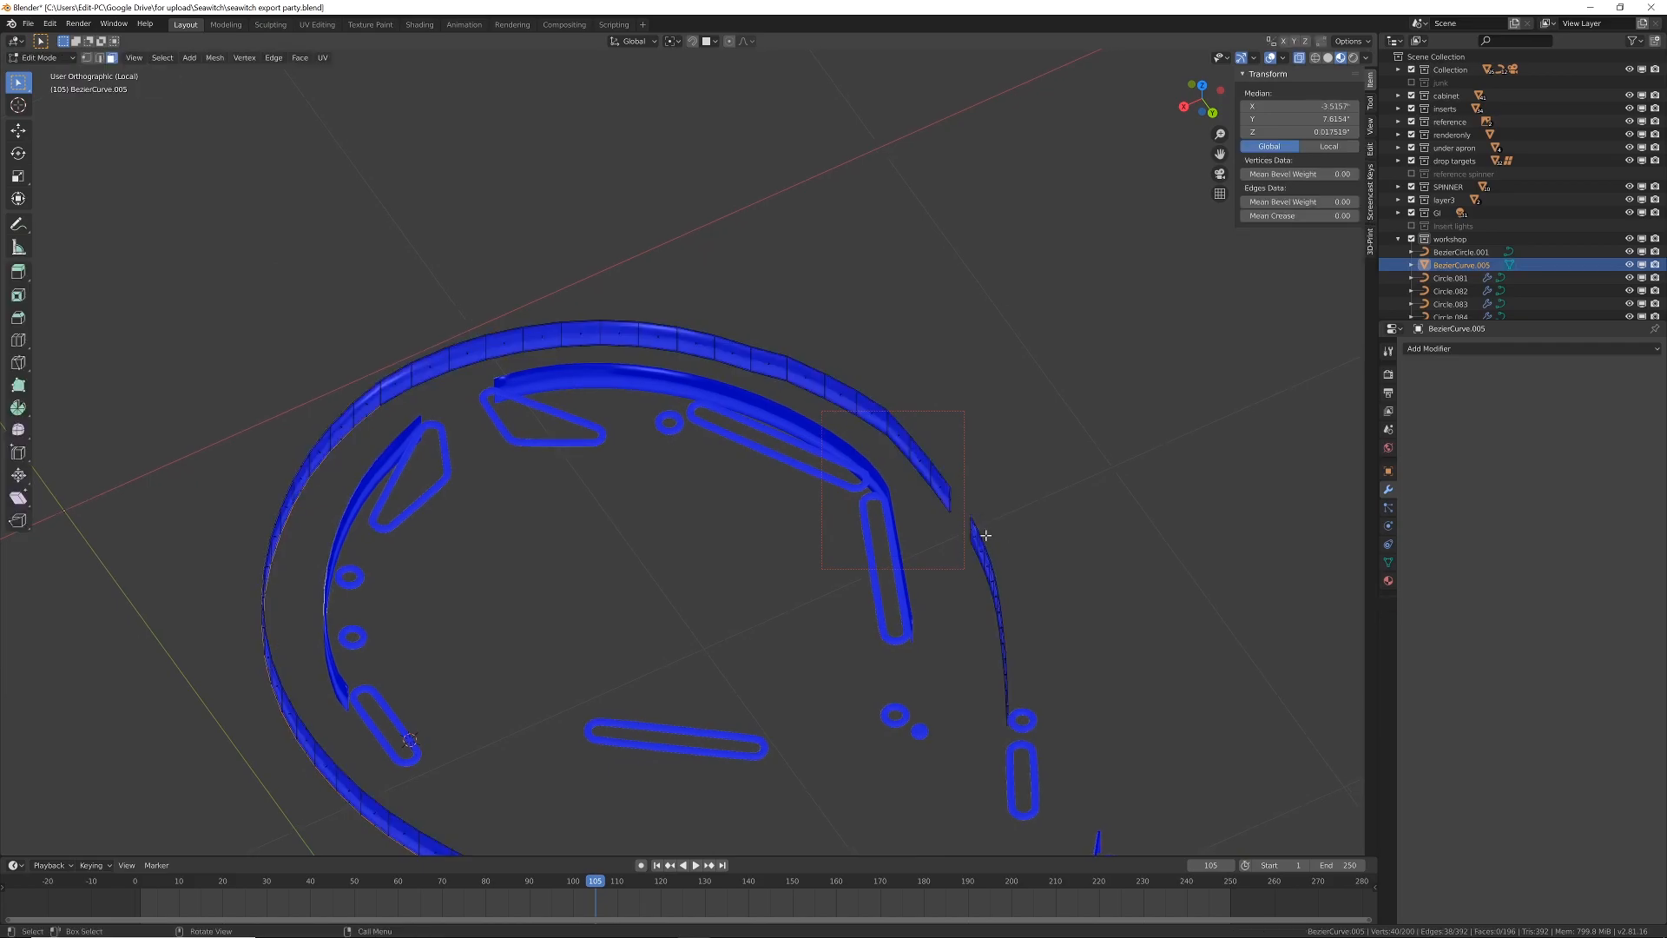
pyautogui.press('Tab')
pyautogui.press('Tab')
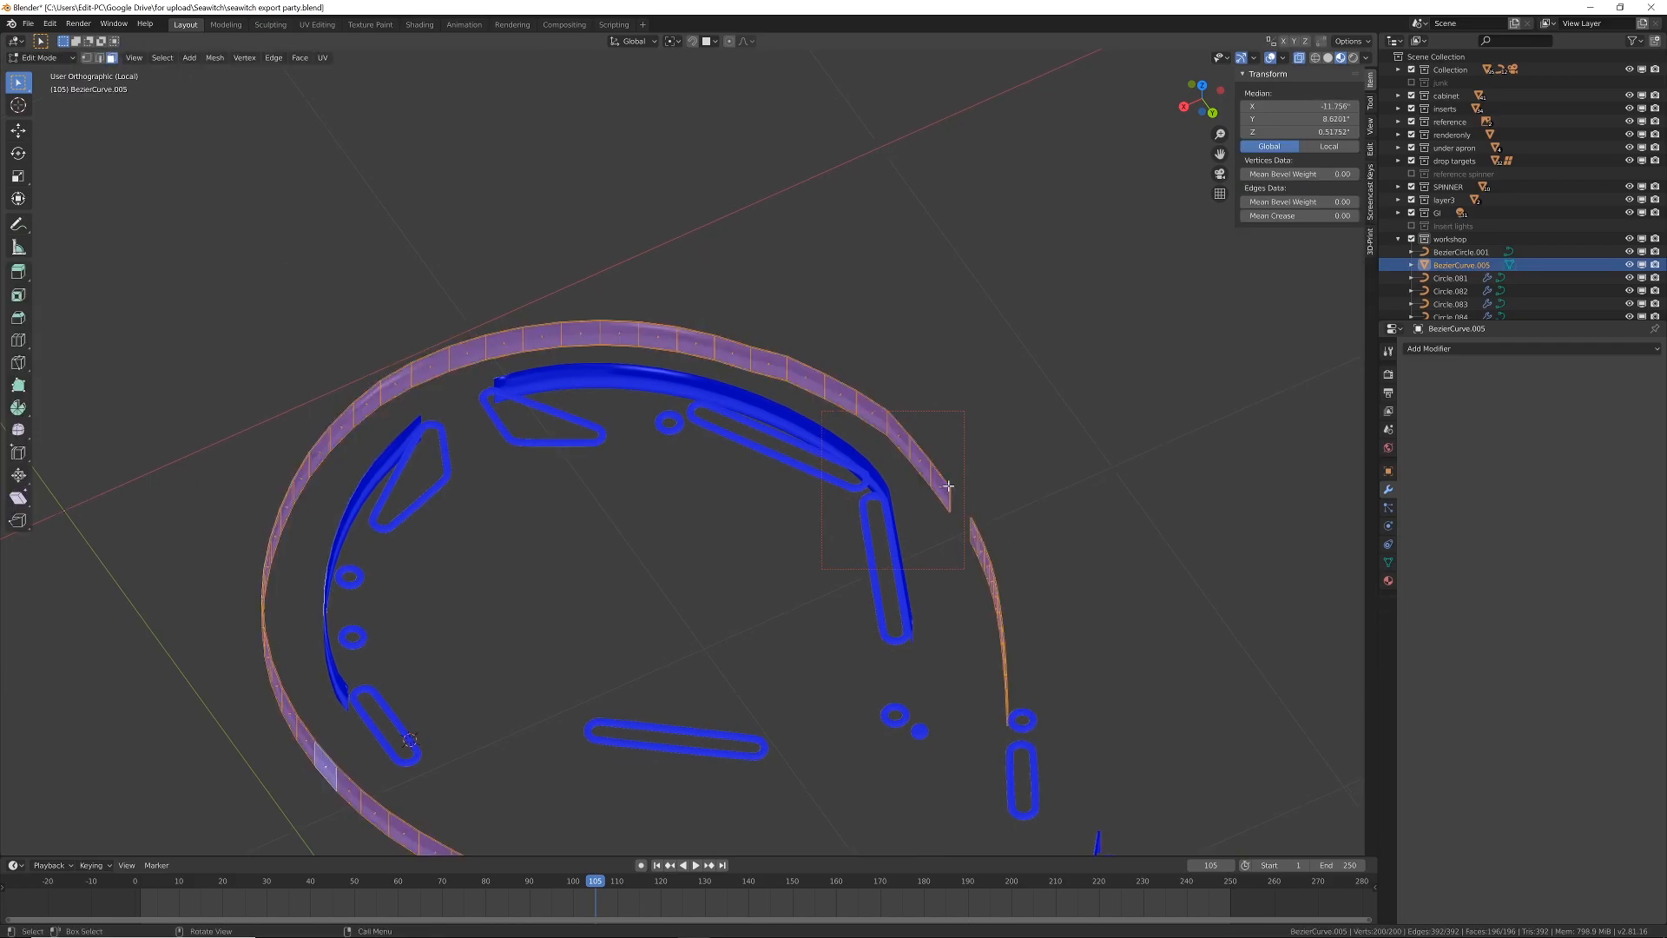
pyautogui.press('p')
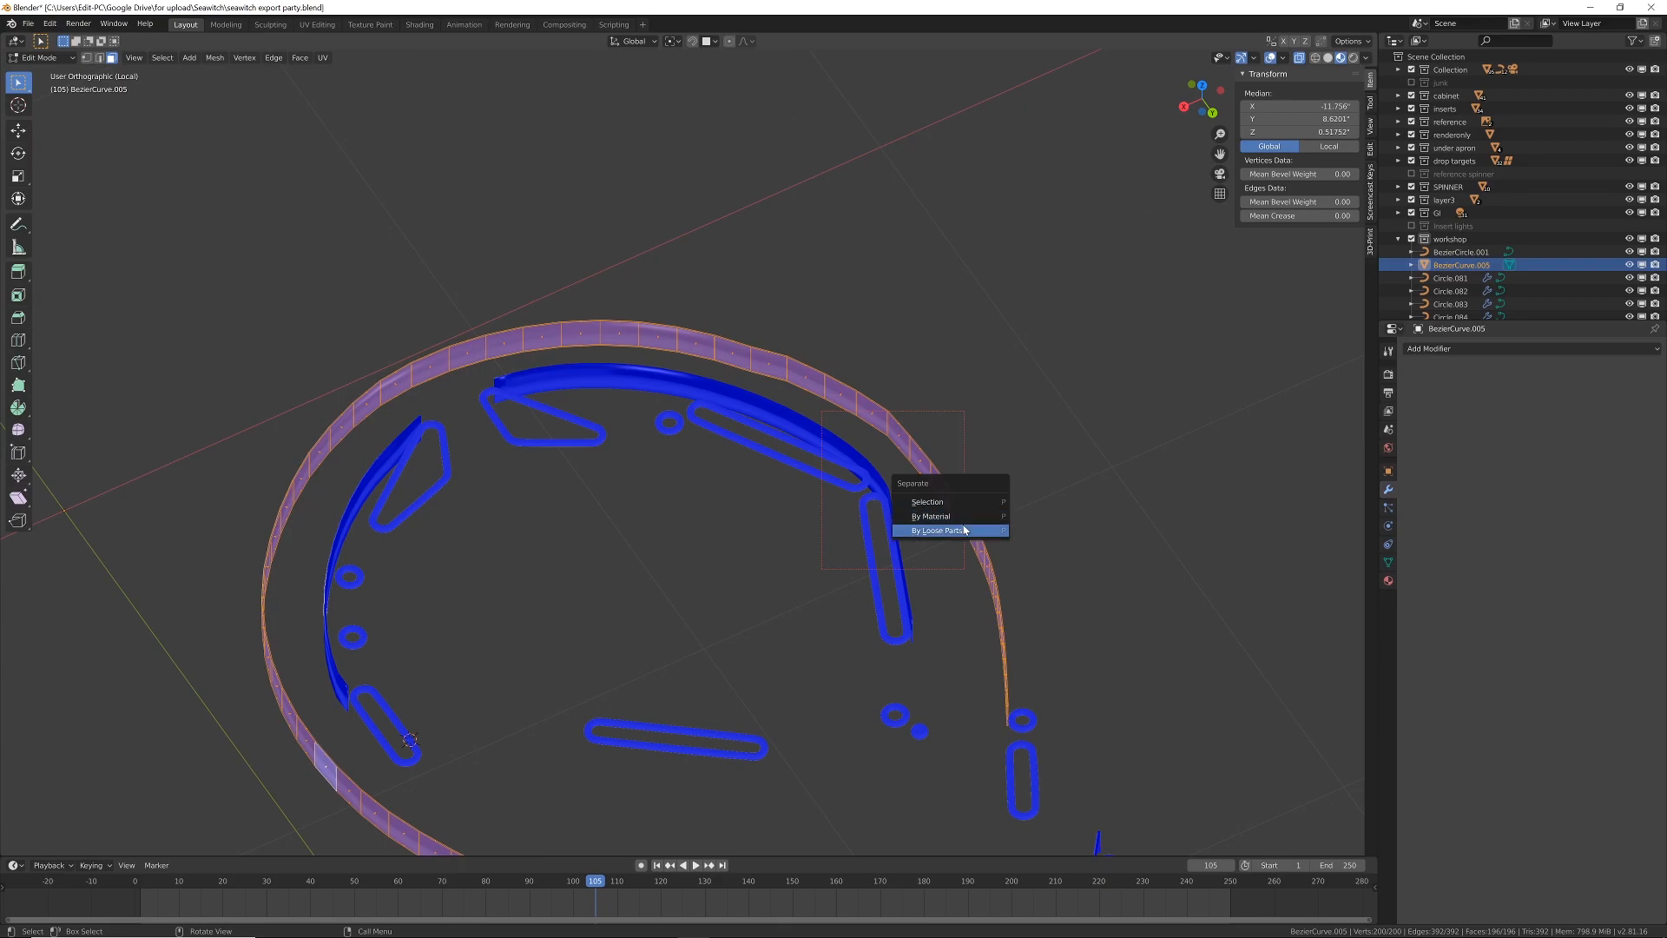
pyautogui.click(961, 514)
pyautogui.press('Tab')
# Step: Select the longer of the two separated outer wall pieces and examine its full mesh
pyautogui.click(940, 485)
pyautogui.moveTo(939, 484)
pyautogui.mouseDown(button='middle')
pyautogui.moveTo(882, 499)
pyautogui.moveTo(897, 480)
pyautogui.moveTo(932, 510)
pyautogui.moveTo(946, 490)
pyautogui.mouseUp(button='middle')
pyautogui.press('Tab')
pyautogui.scroll(5, 956, 486)
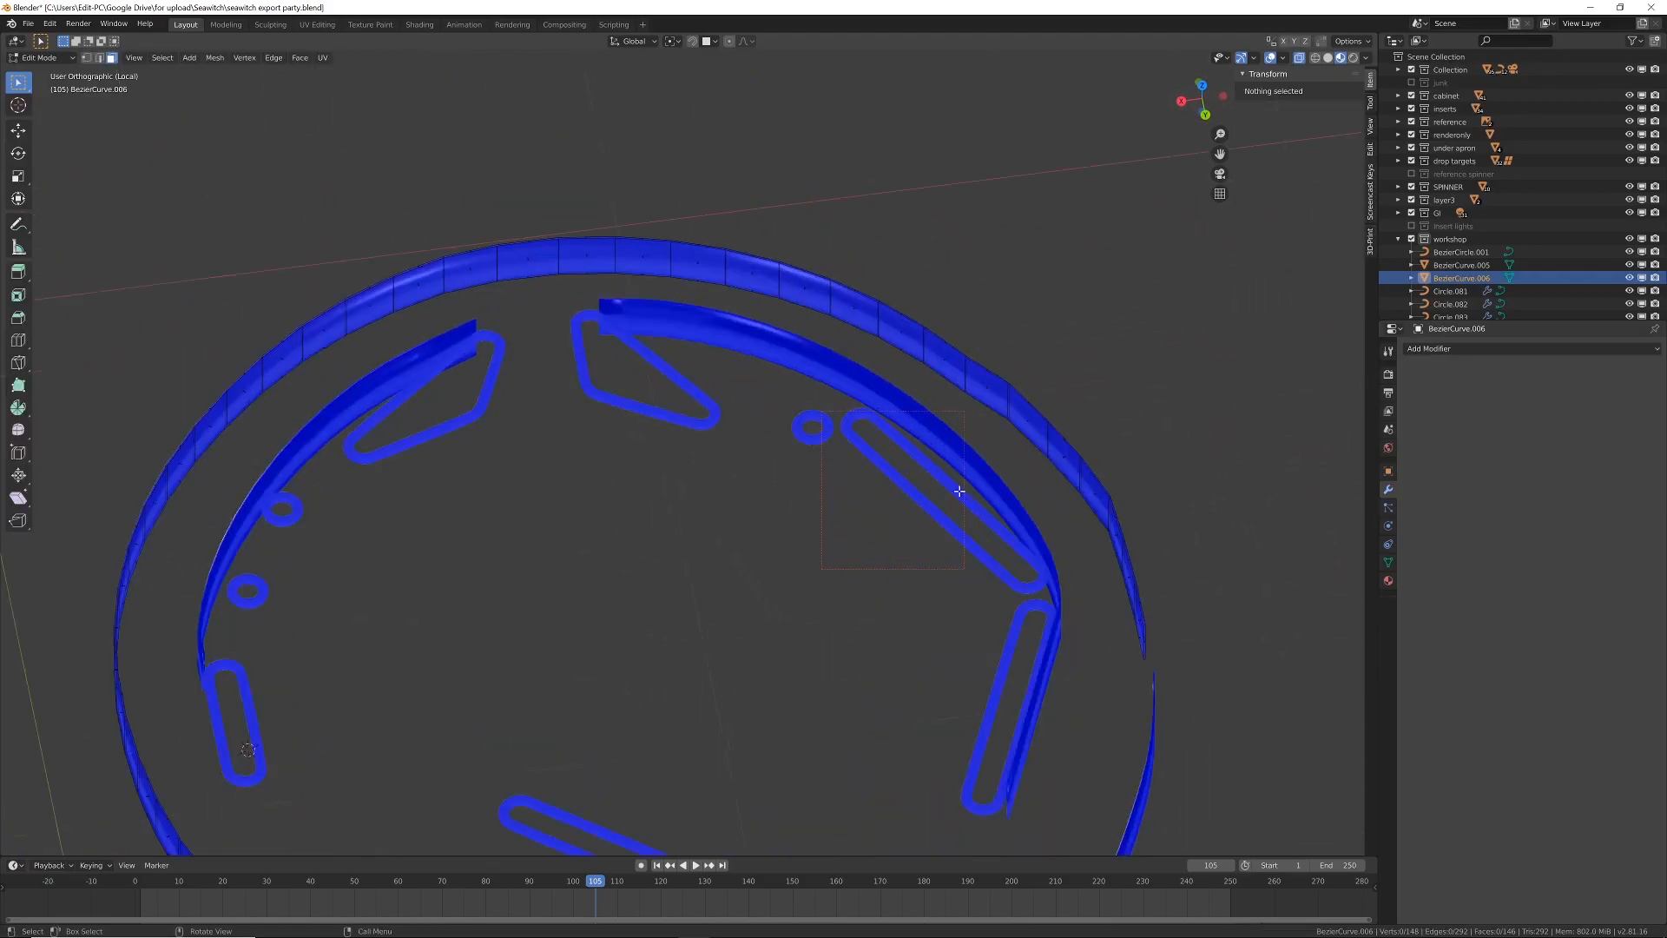
pyautogui.press('a')
pyautogui.scroll(-2, 1054, 410)
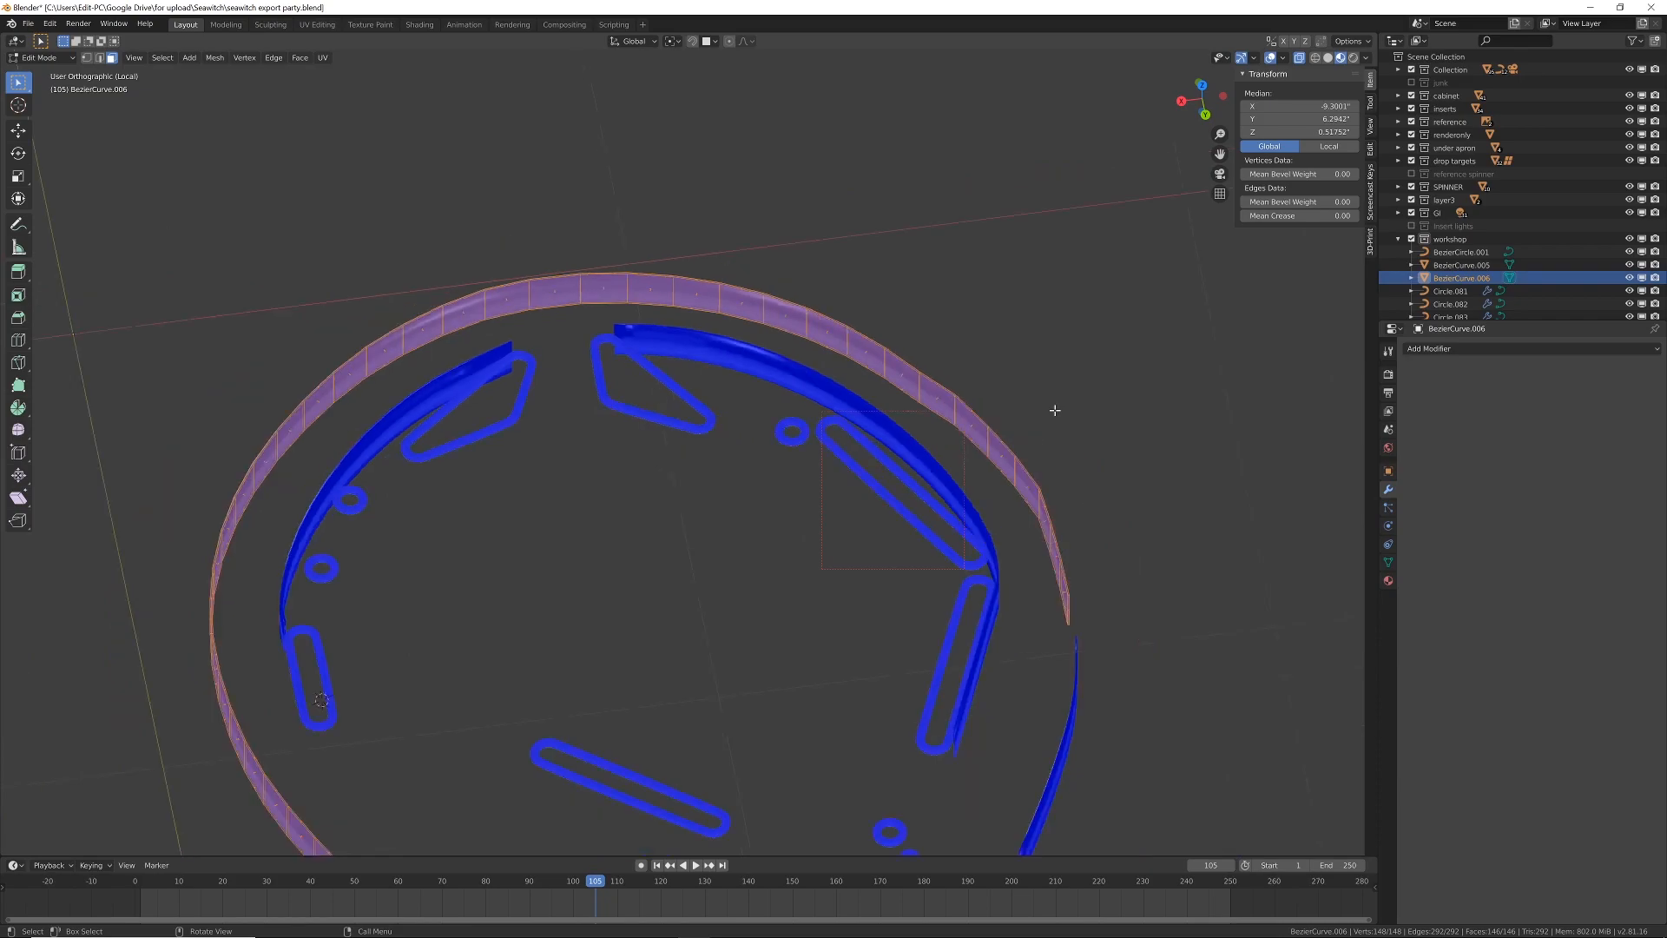
pyautogui.scroll(-1, 1054, 410)
pyautogui.press('Tab')
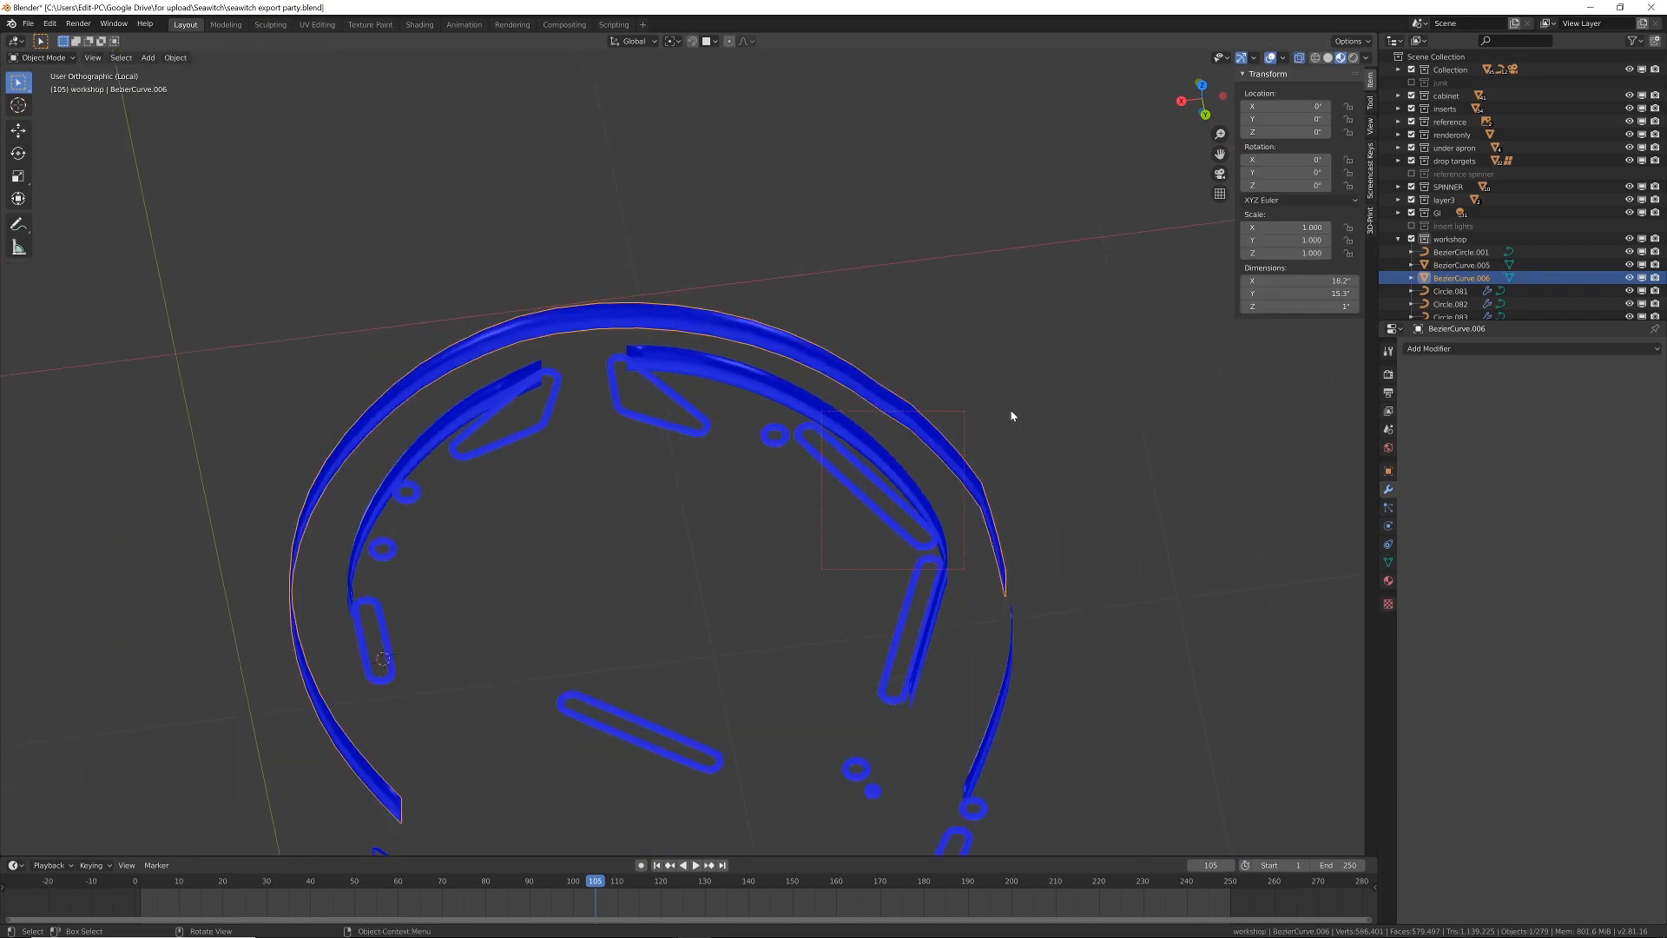
# Step: Select the upper edge loop of the long outer wall using vertex selection
pyautogui.moveTo(1011, 416); pyautogui.dragTo(1042, 446, button='middle')
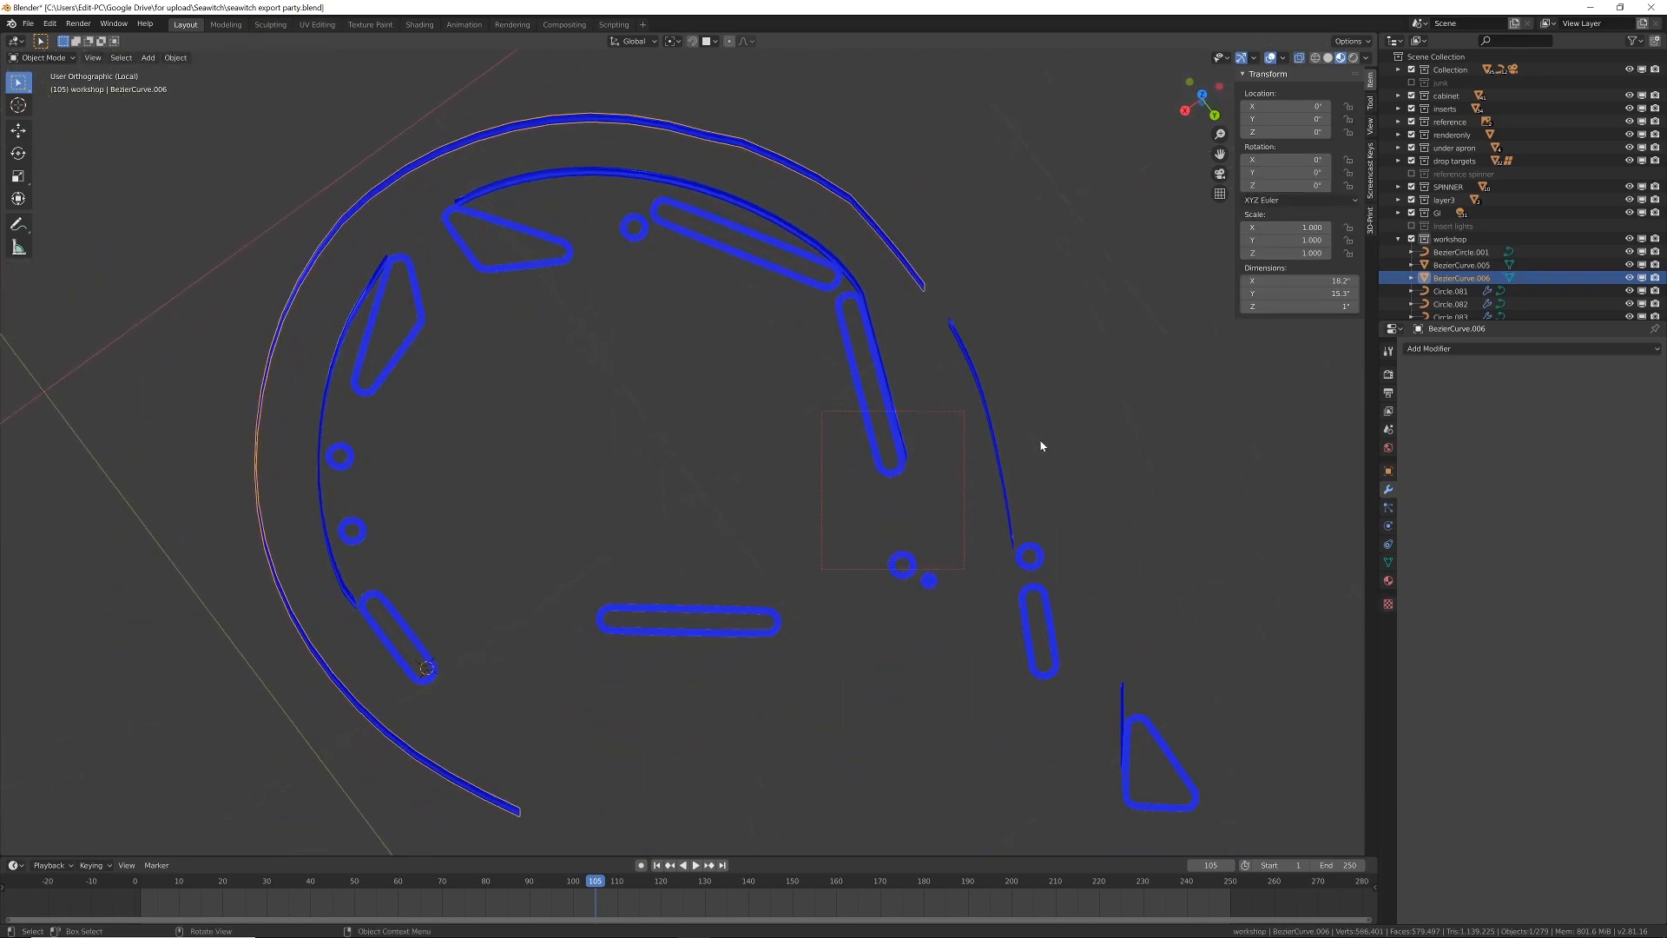
pyautogui.press('KP_7')
pyautogui.keyDown('shift'); pyautogui.moveTo(781, 586); pyautogui.dragTo(757, 251, button='middle'); pyautogui.keyUp('shift')
pyautogui.scroll(3, 959, 239)
pyautogui.press('Tab')
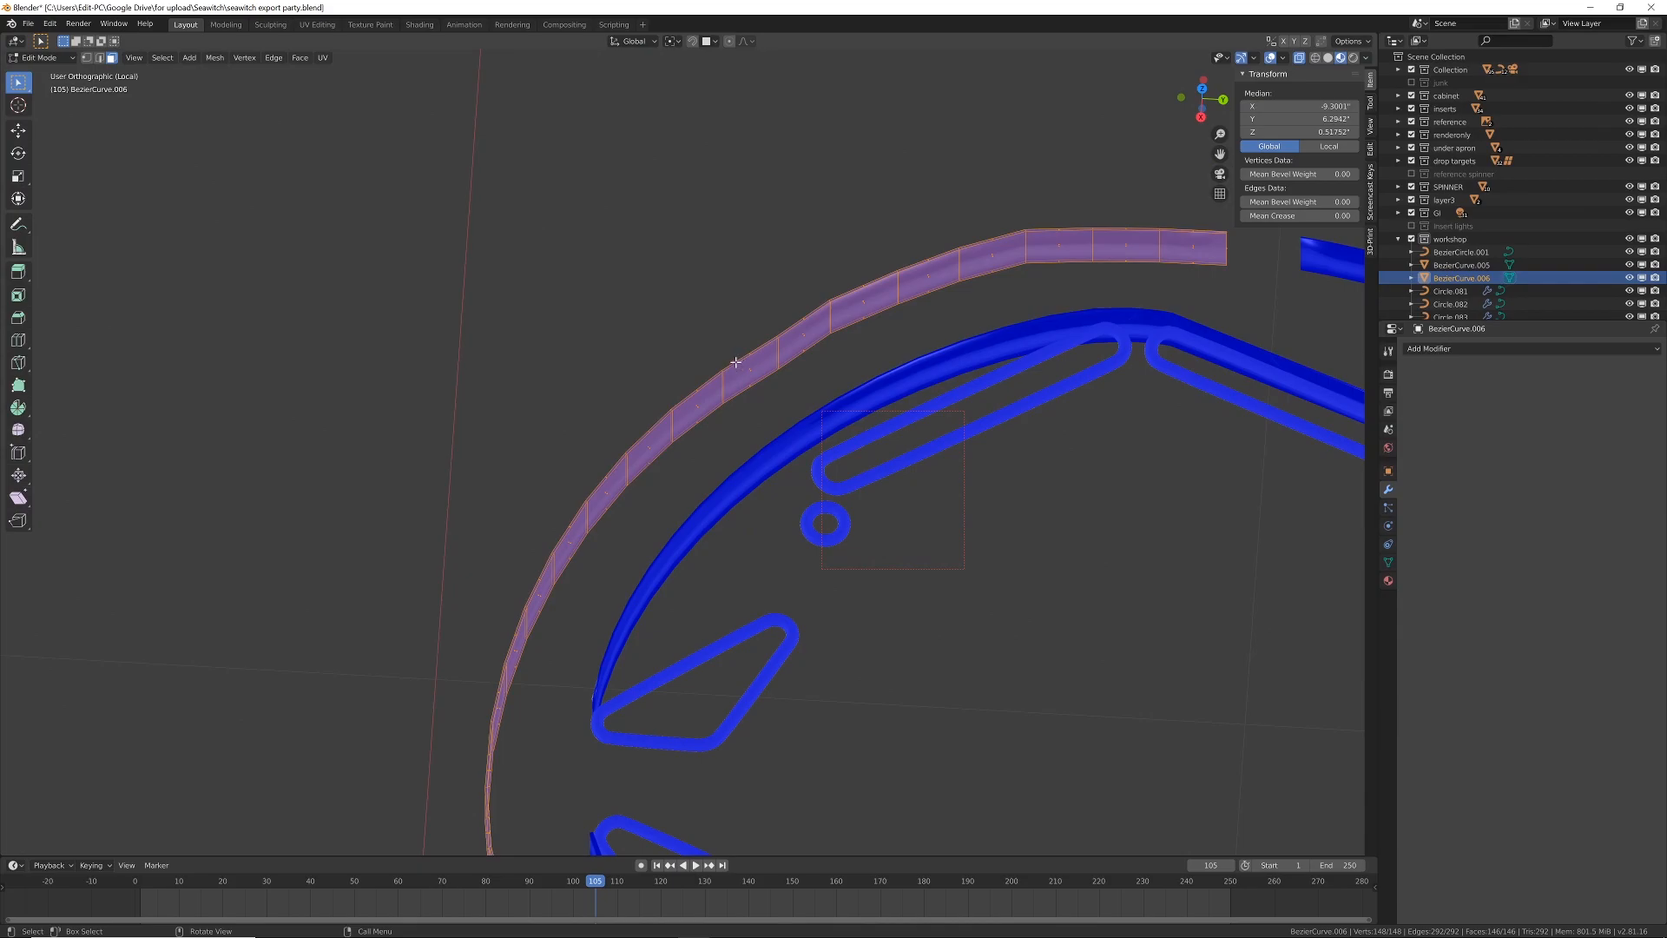
pyautogui.click(151, 101)
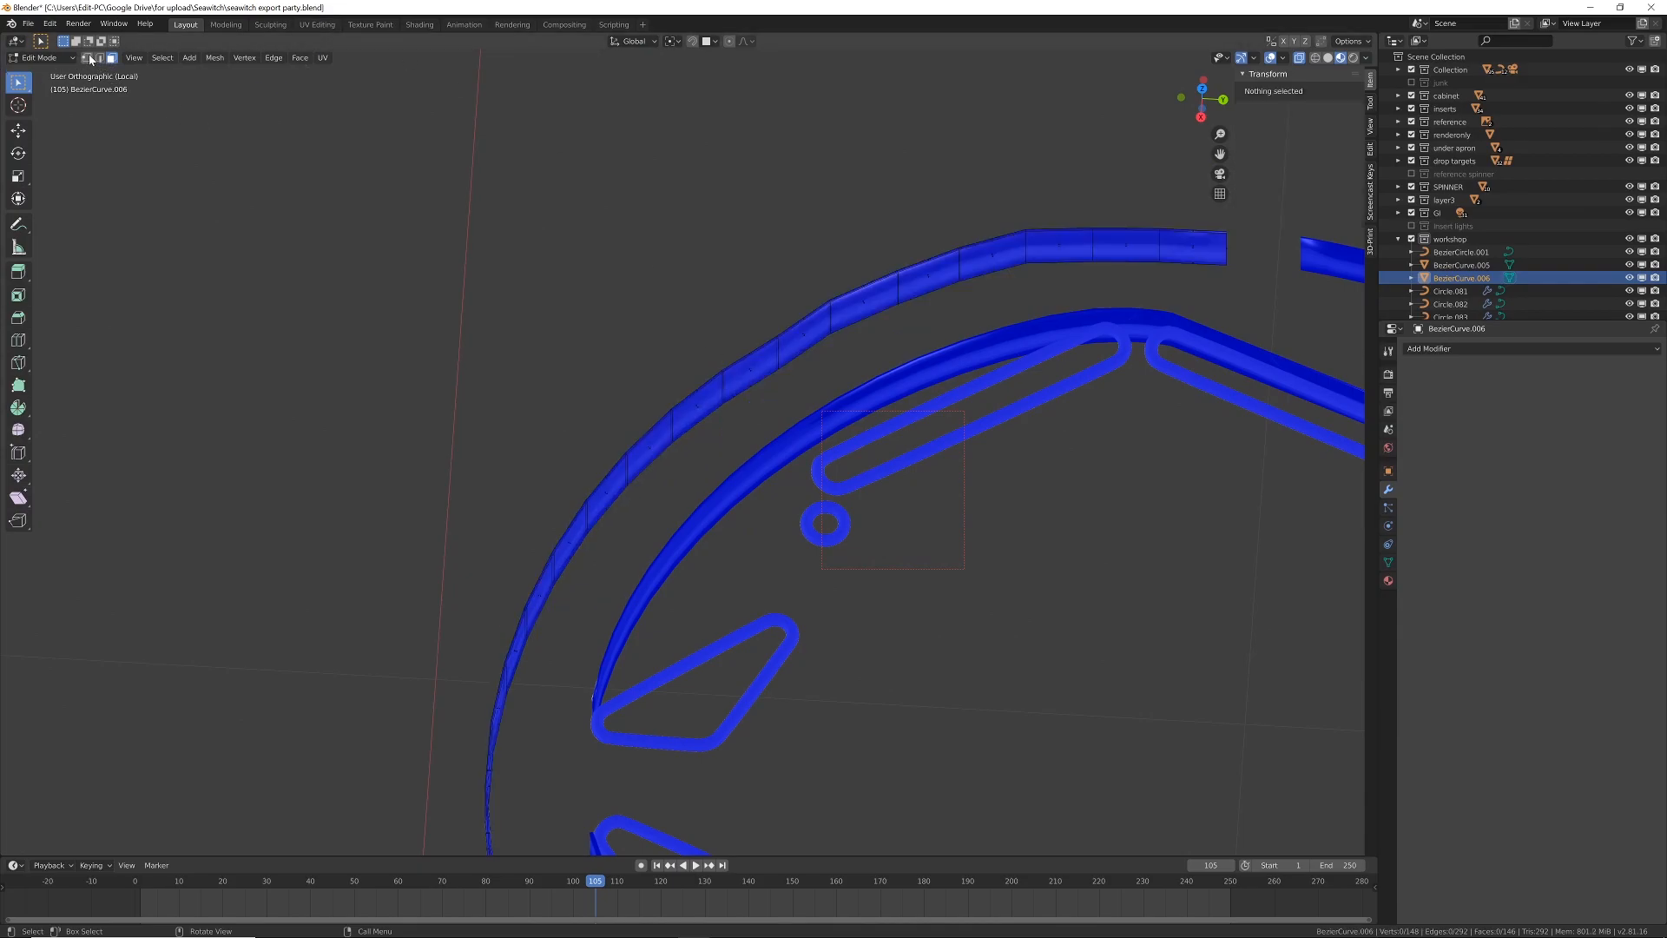
pyautogui.scroll(2, 665, 484)
pyautogui.keyDown('alt'); pyautogui.click(673, 386); pyautogui.keyUp('alt')
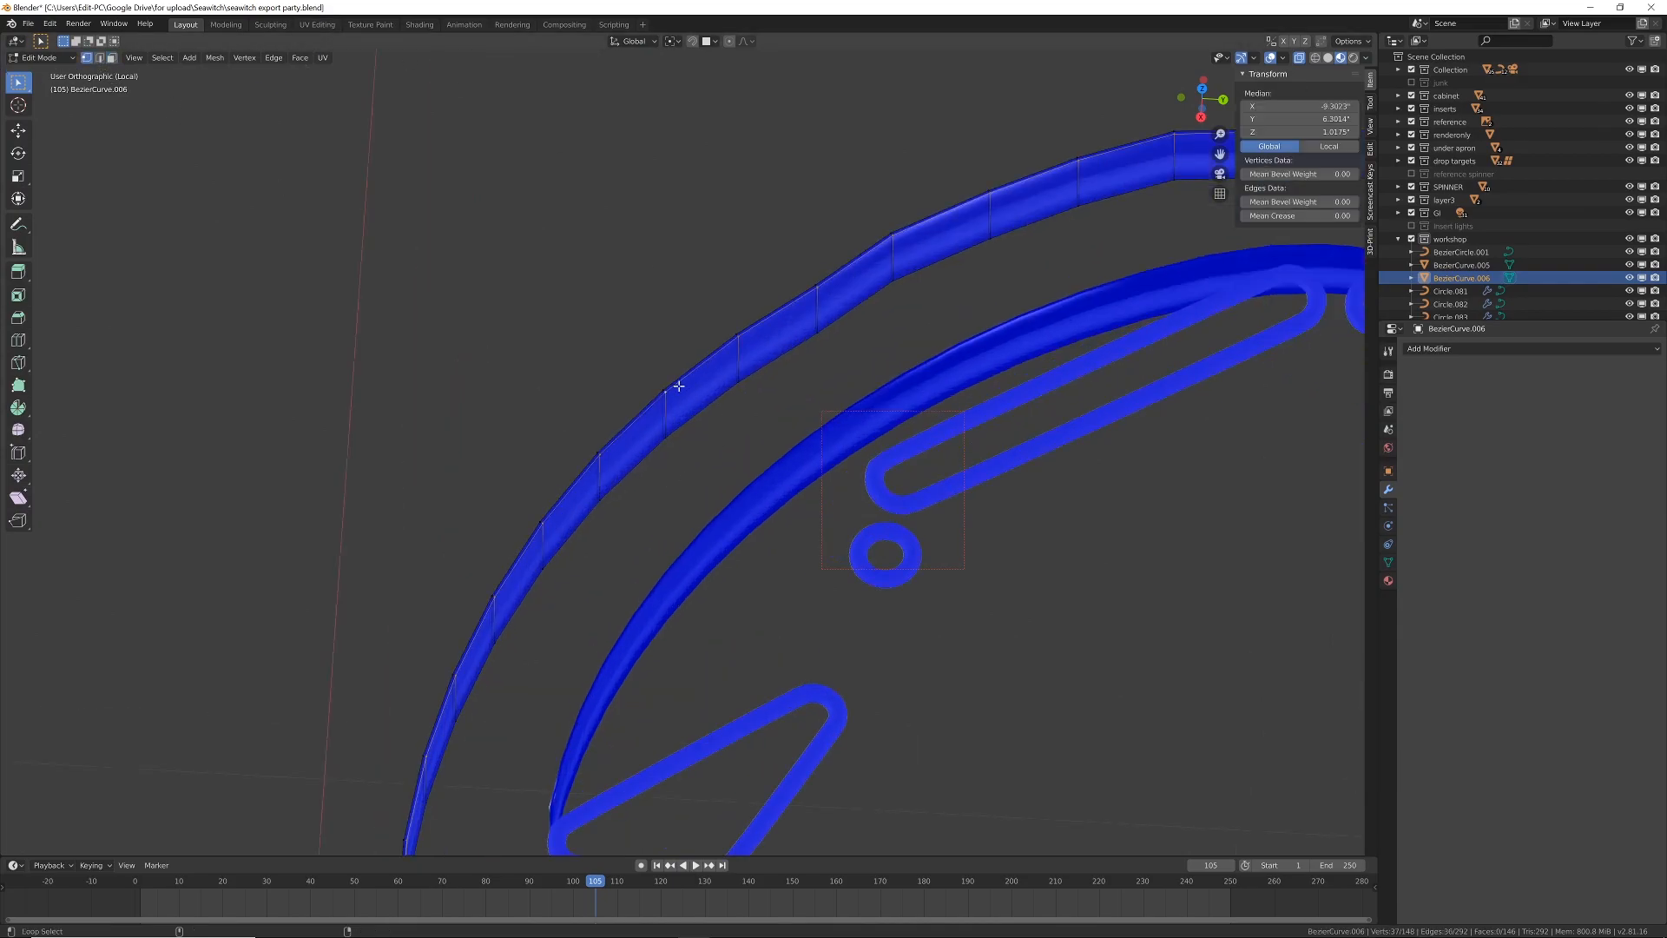
# Step: Limit the upper edge selection to the half ending at the gap beside the short wall piece, and smooth it with LoopTools Relax
pyautogui.scroll(-3, 683, 386)
pyautogui.scroll(-1, 683, 386)
pyautogui.scroll(-2, 713, 472)
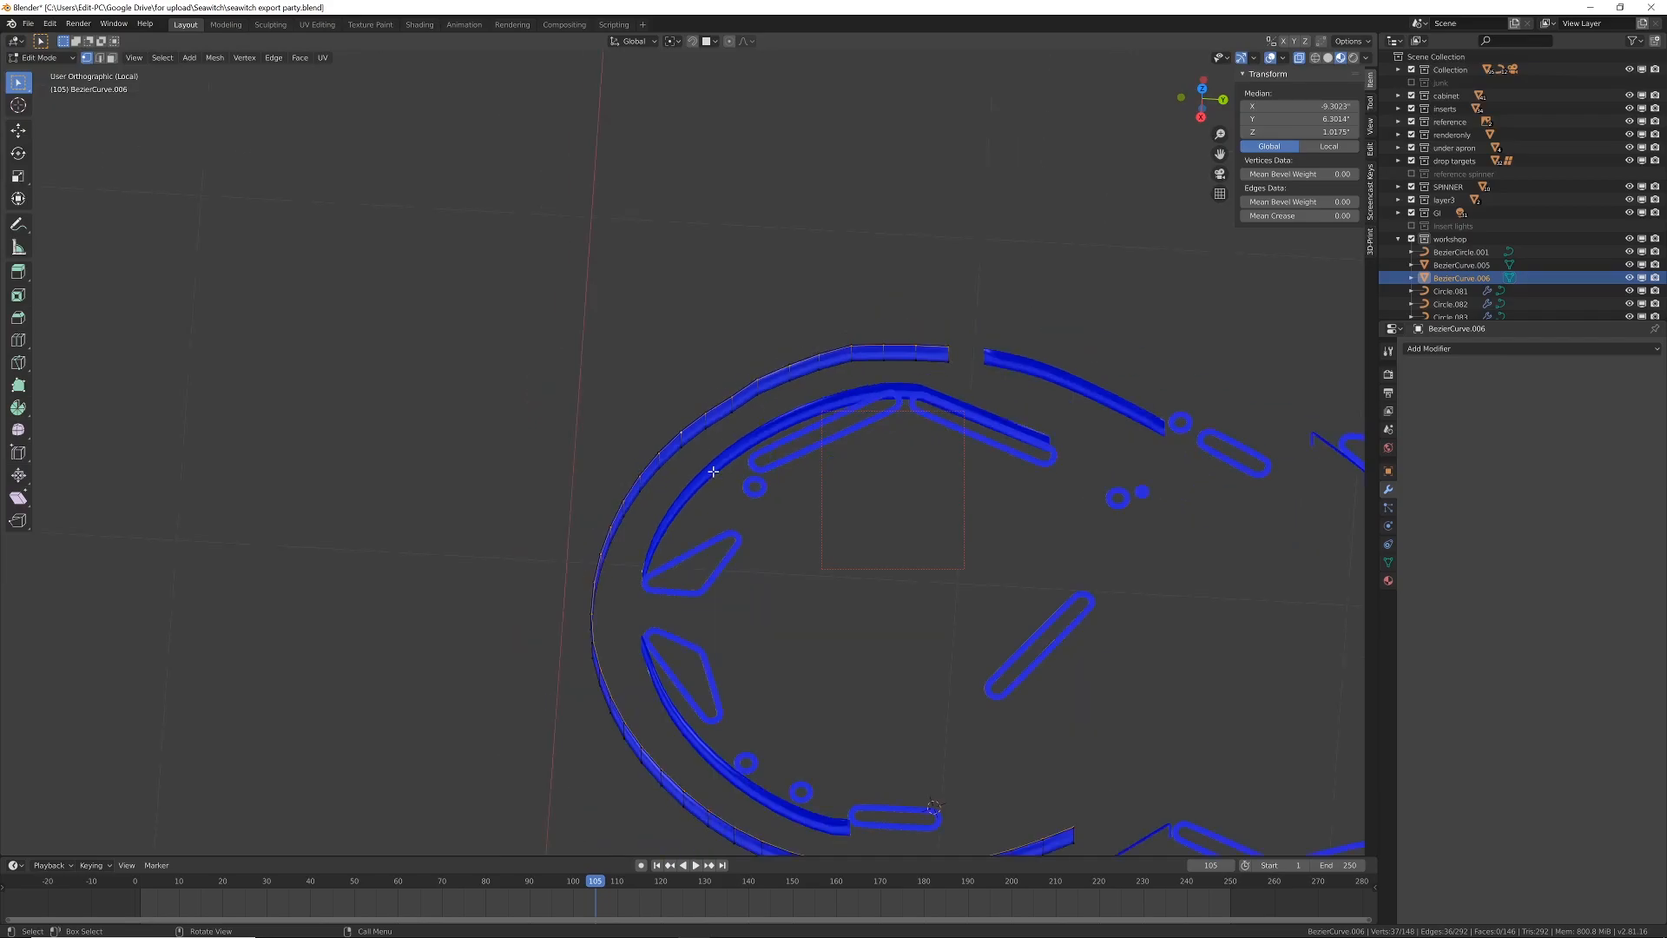
pyautogui.press('KP_7')
pyautogui.press('b')
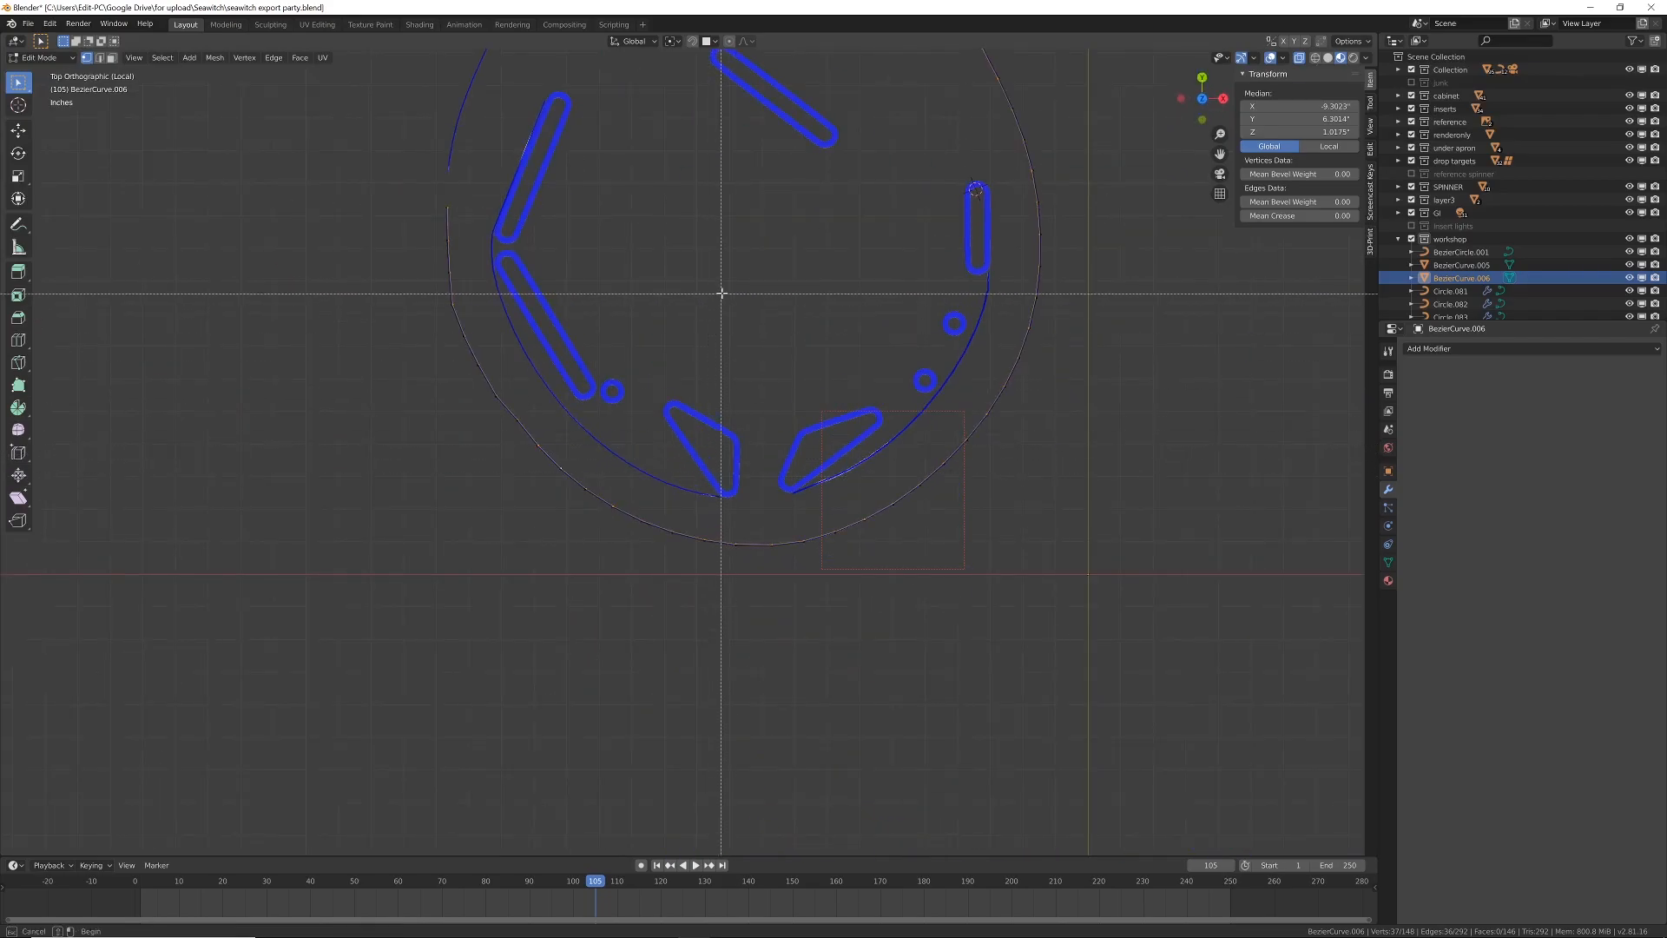
pyautogui.scroll(-1, 721, 288)
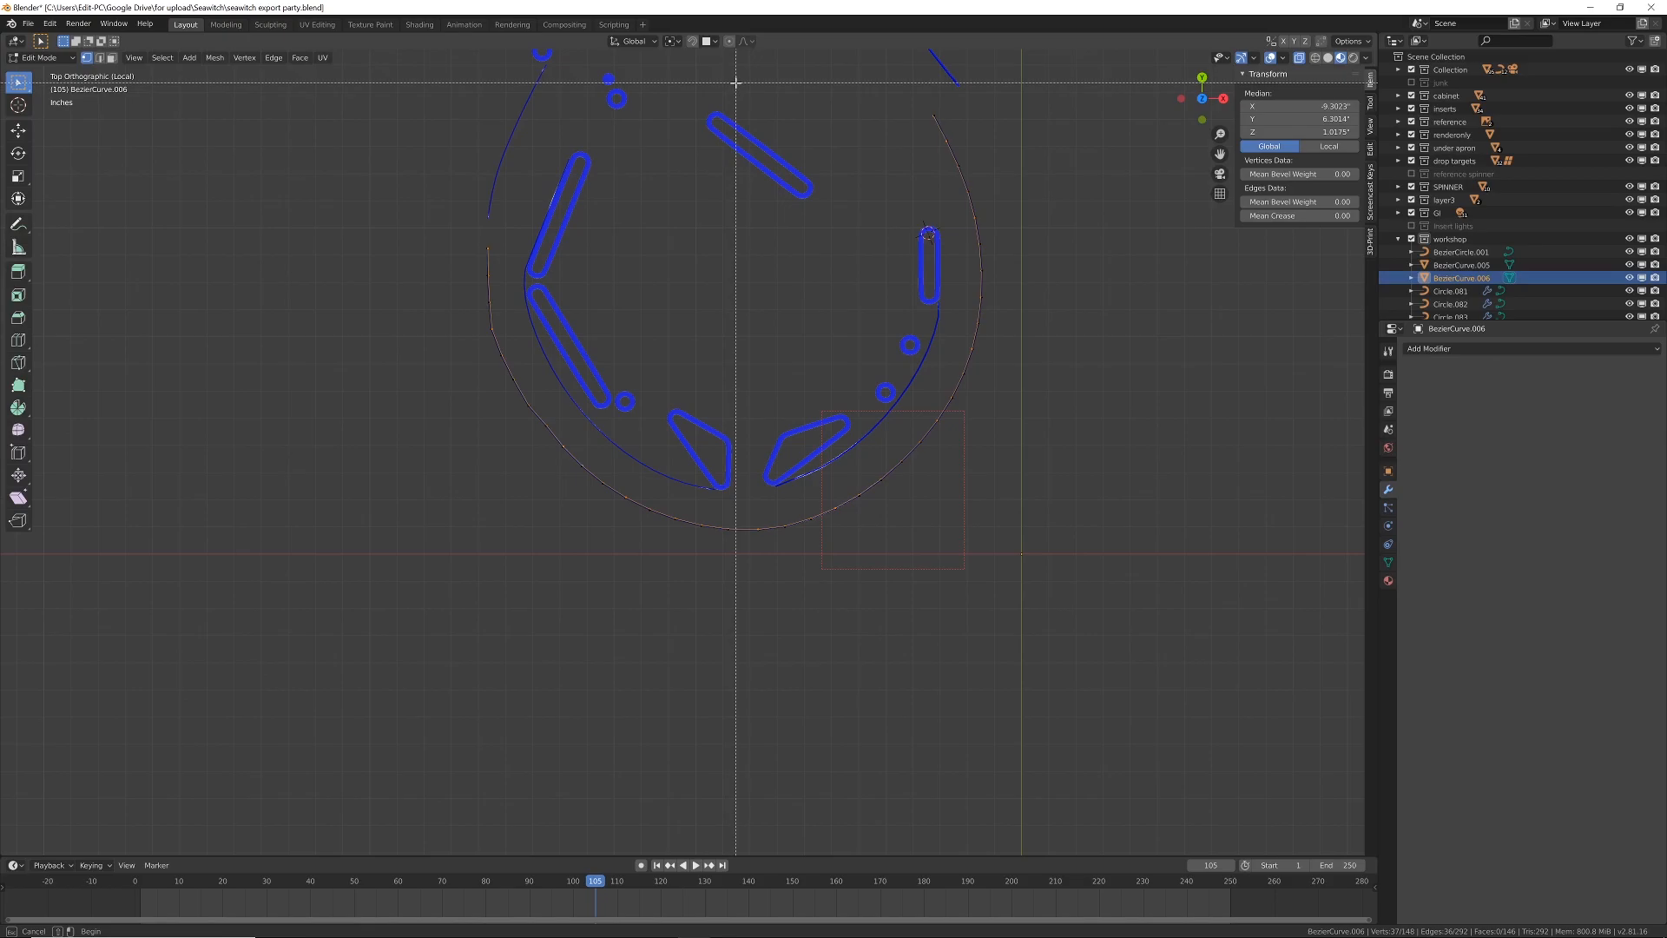
pyautogui.moveTo(734, 82); pyautogui.dragTo(1123, 644, button='middle')
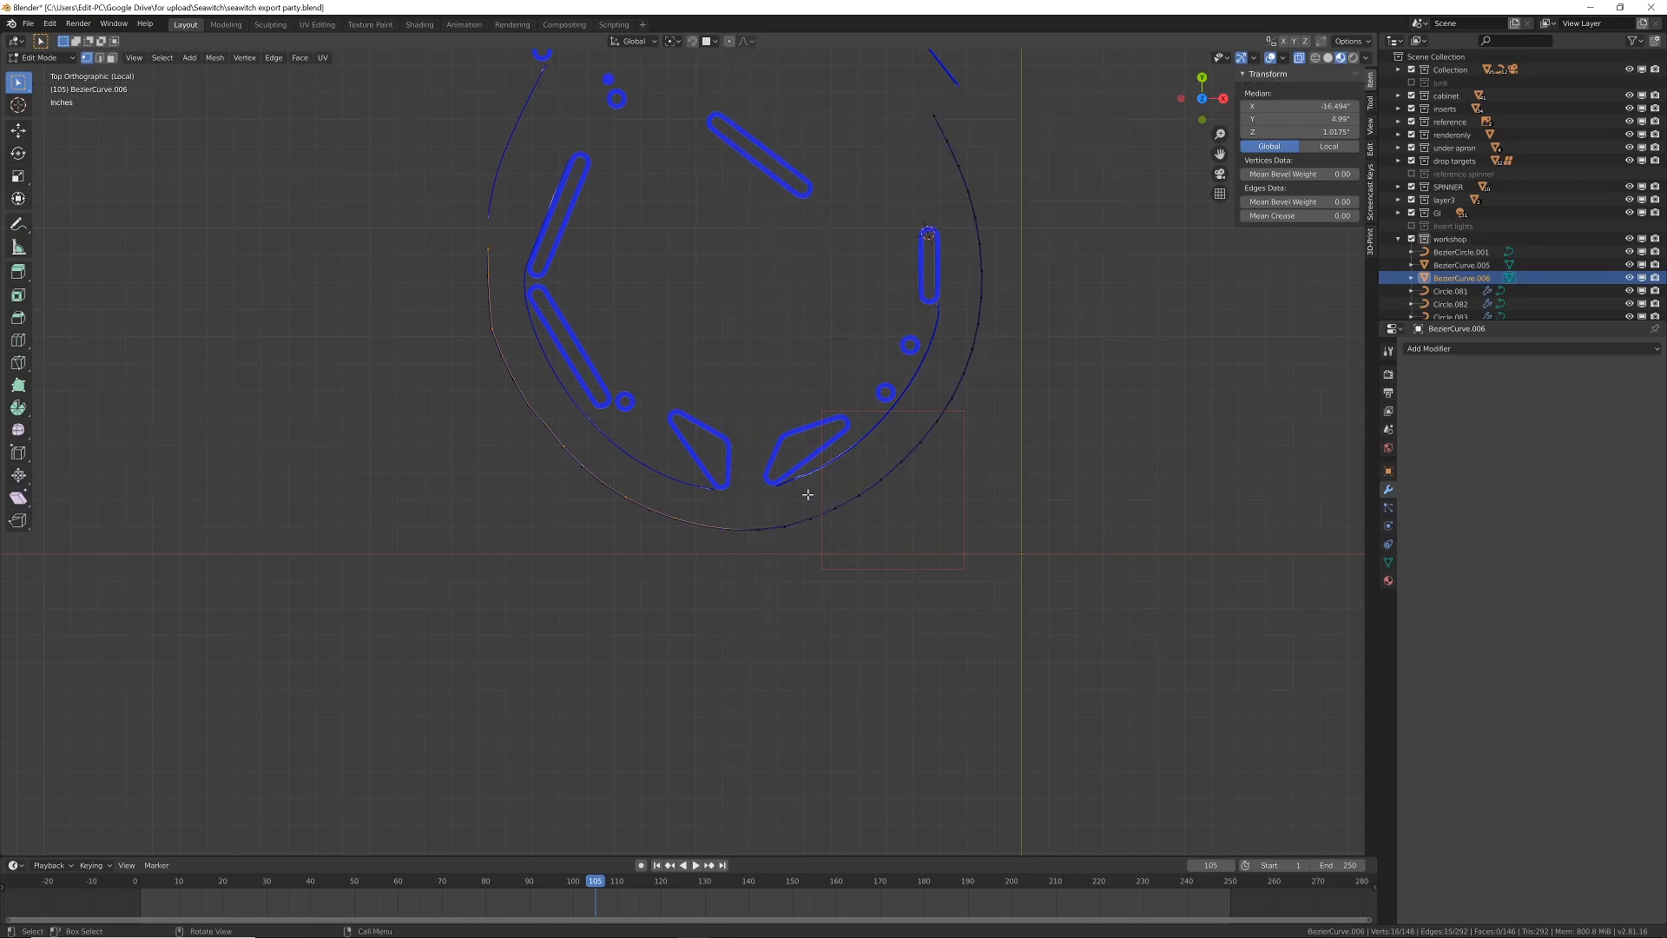
pyautogui.click(1372, 149)
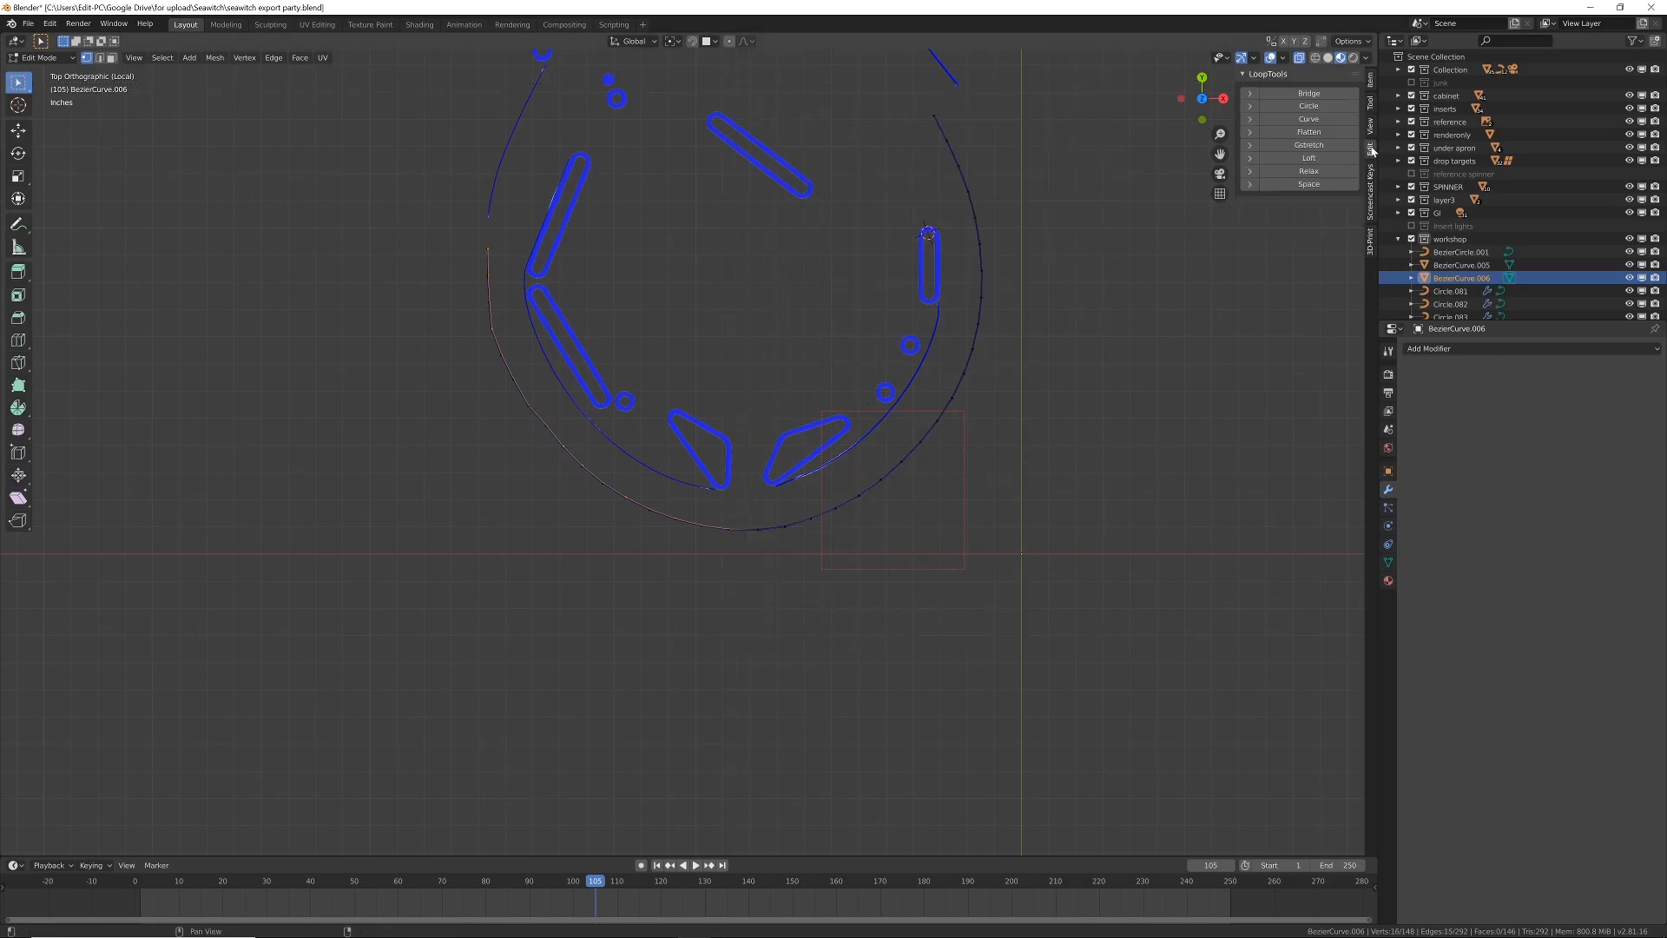
pyautogui.click(1308, 171)
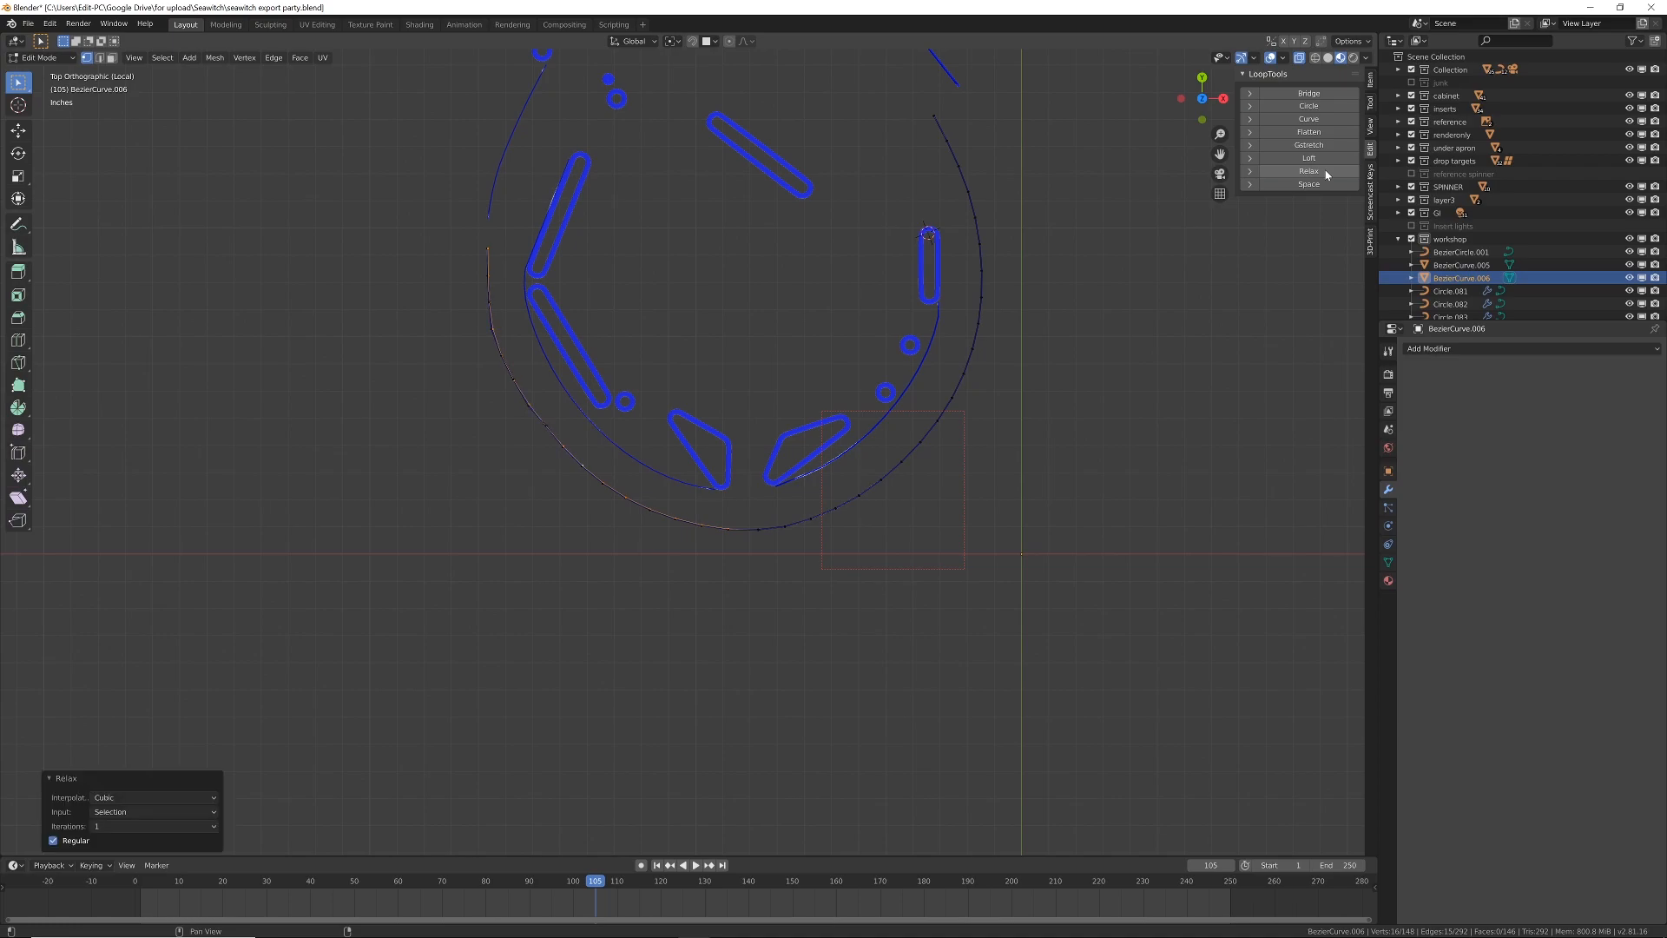
# Step: Select the long outer wall's lower edge loop, keeping only the half that ends at the gap beside the short wall piece
pyautogui.moveTo(1154, 373); pyautogui.dragTo(878, 387, button='middle')
pyautogui.scroll(5, 878, 387)
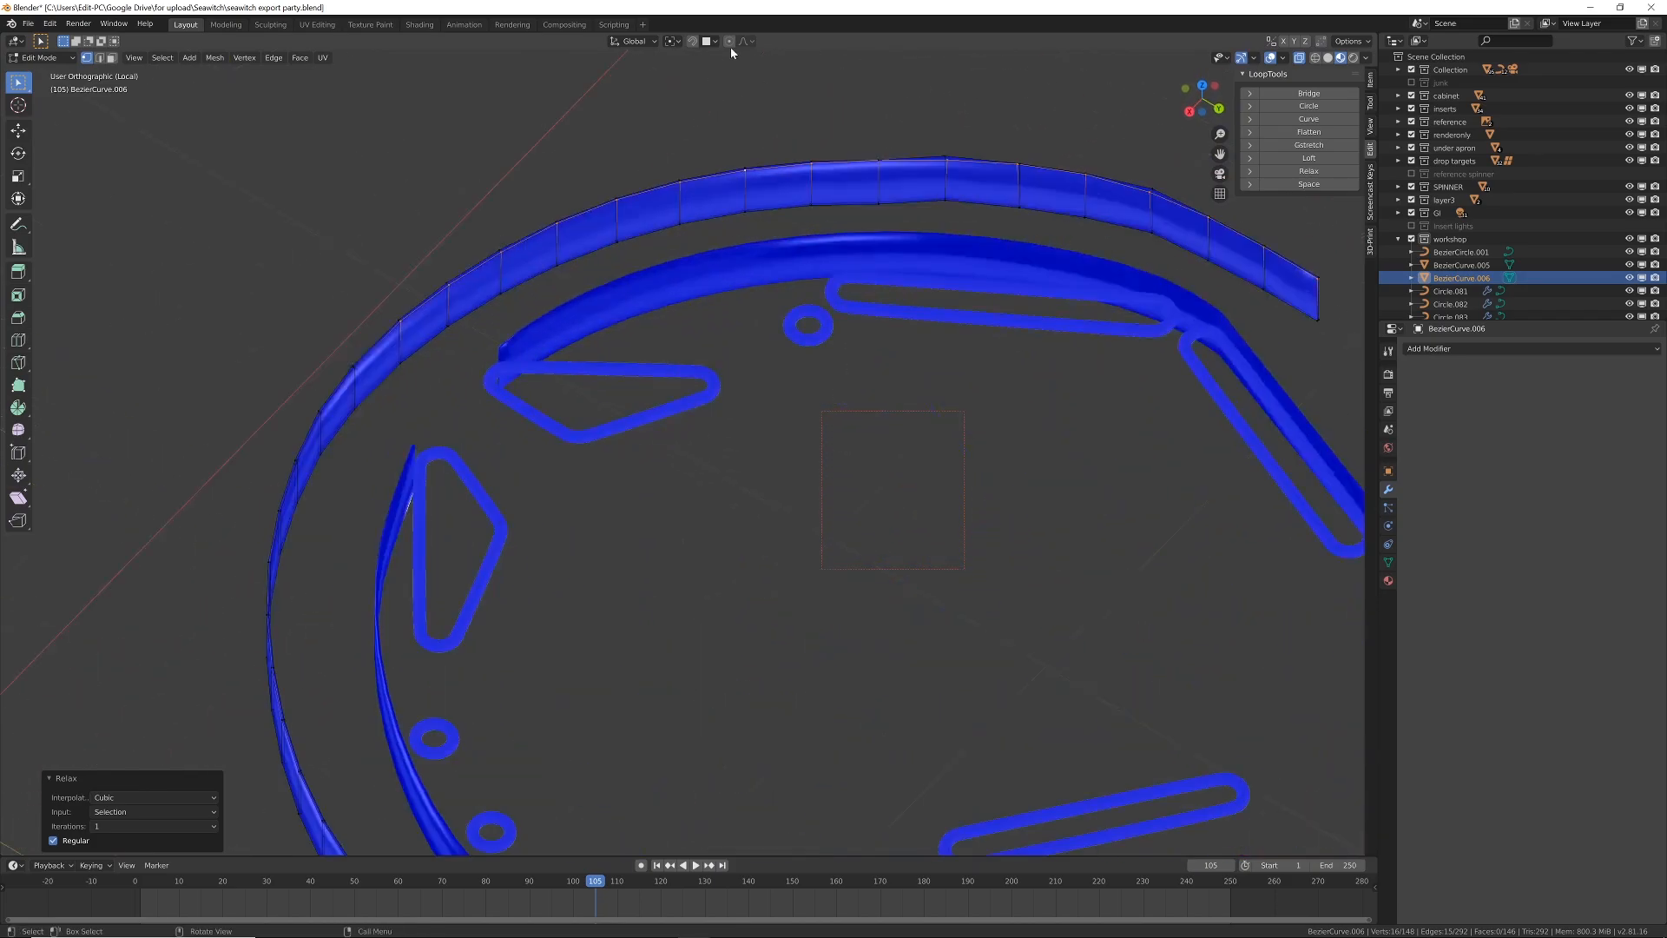
pyautogui.keyDown('alt'); pyautogui.click(829, 203); pyautogui.keyUp('alt')
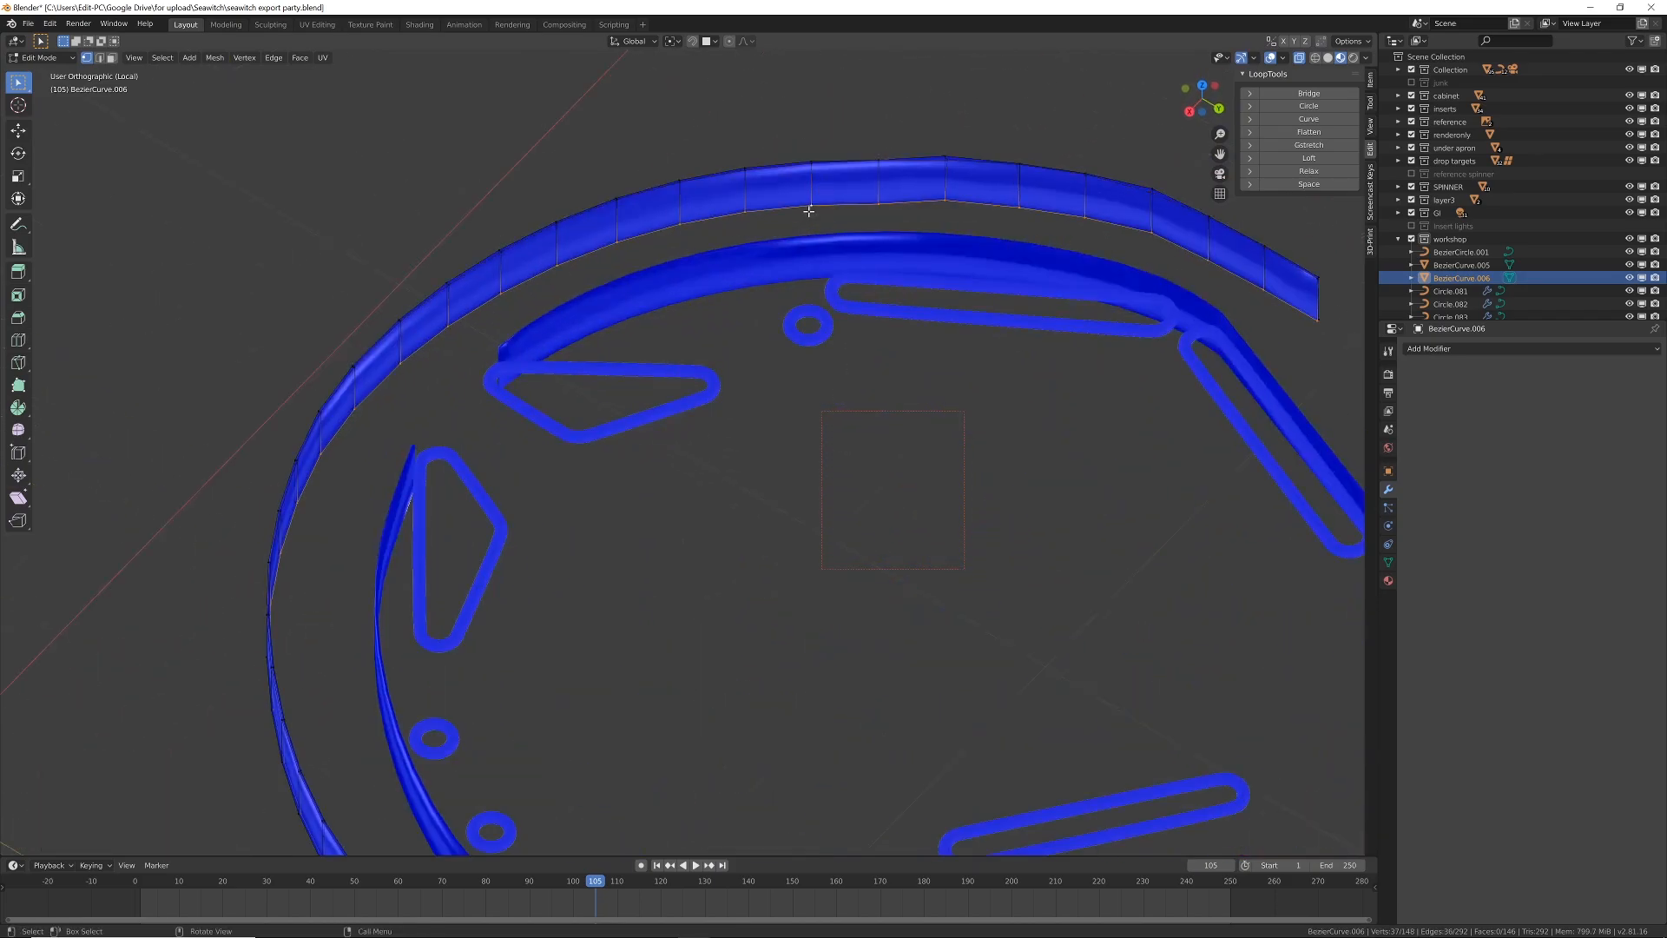
pyautogui.scroll(-5, 807, 270)
pyautogui.press('KP_7')
pyautogui.press('b')
pyautogui.moveTo(693, 191); pyautogui.dragTo(1024, 707, button='middle')
pyautogui.press('b')
pyautogui.moveTo(715, 119); pyautogui.dragTo(1035, 709, button='middle')
# Step: Smooth the selected half of the lower edge with repeated LoopTools Relax passes and inspect the wall's shading
pyautogui.moveTo(971, 662); pyautogui.dragTo(848, 588, button='middle')
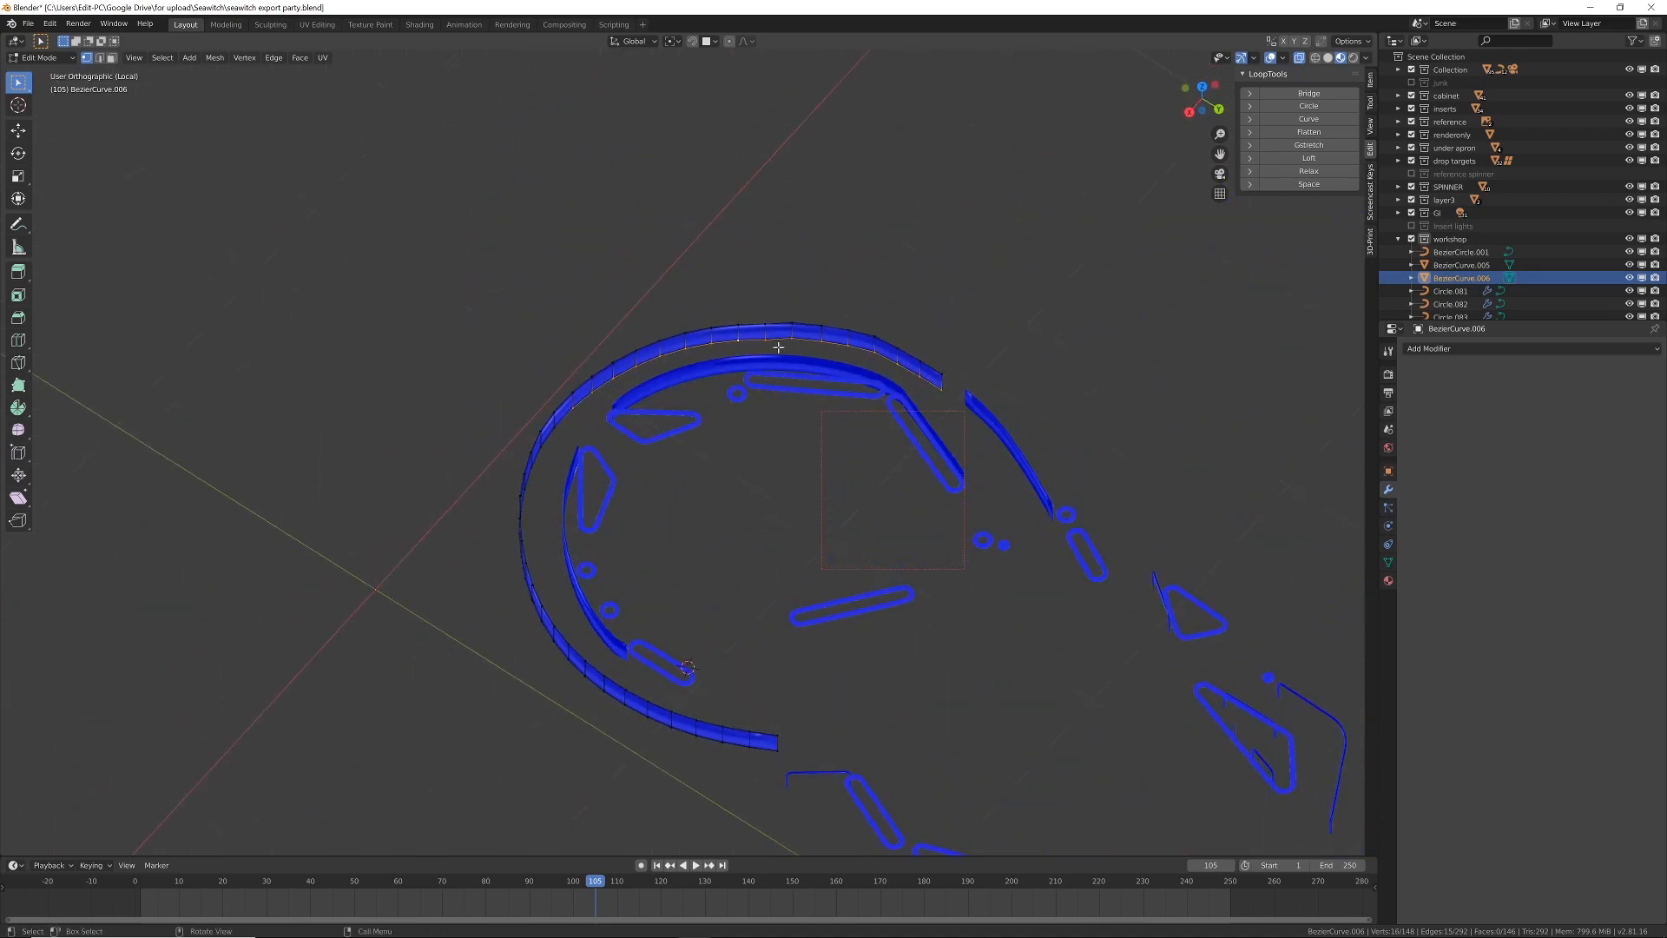
pyautogui.click(1324, 172)
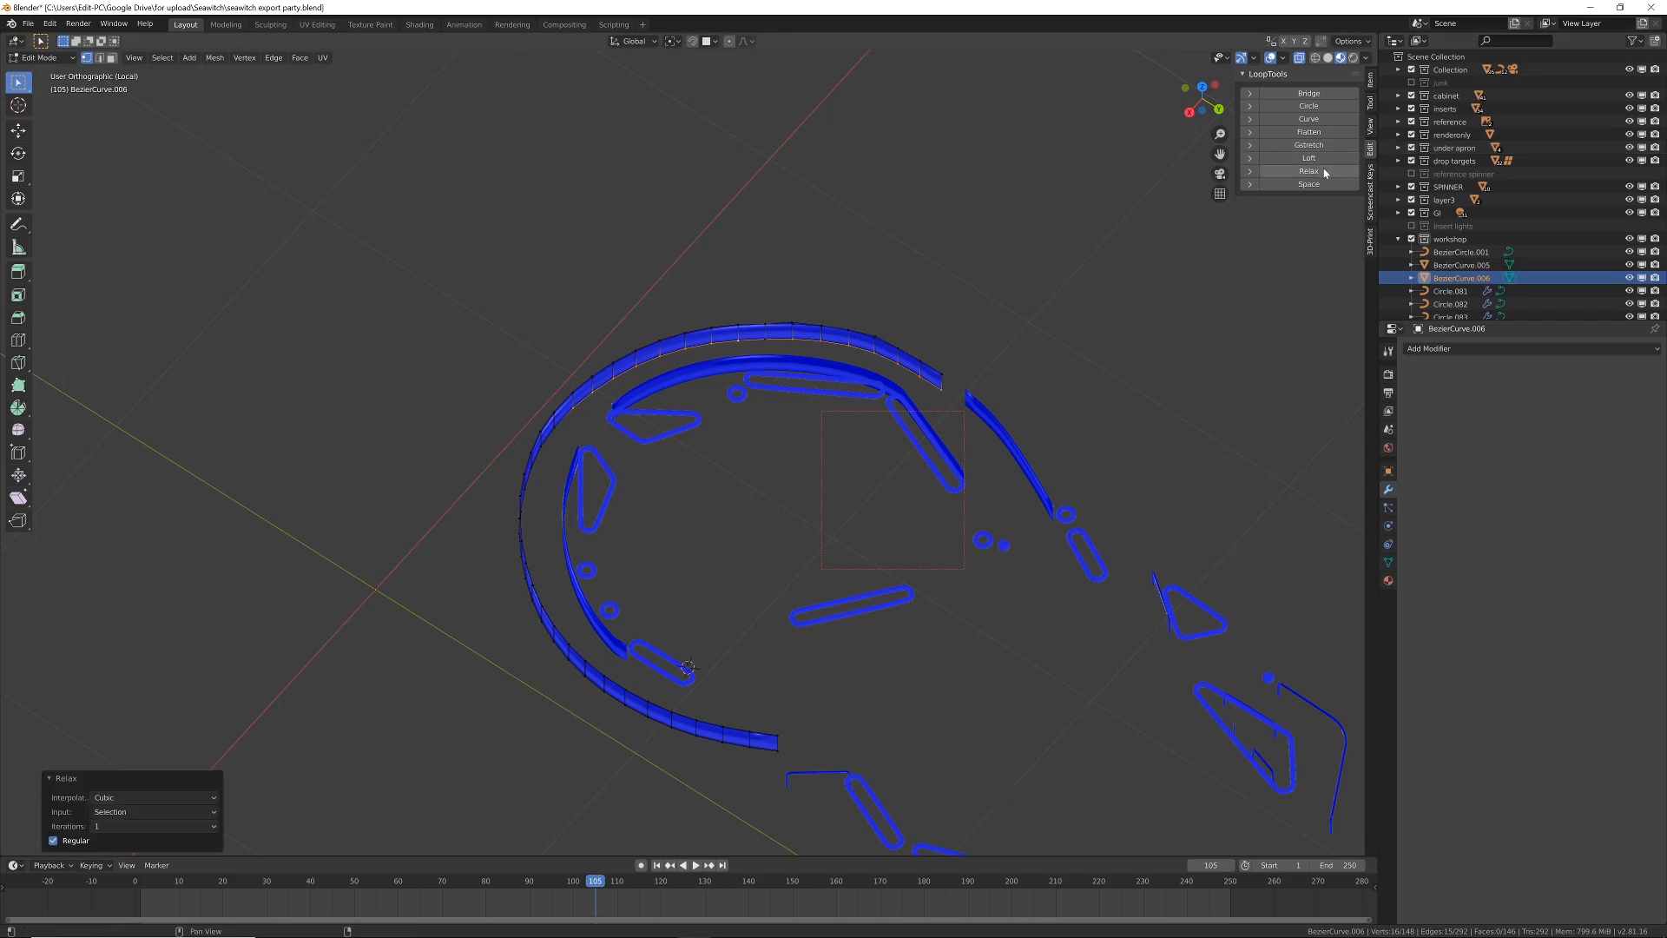
pyautogui.click(1325, 172)
pyautogui.press('Tab')
pyautogui.scroll(6, 798, 379)
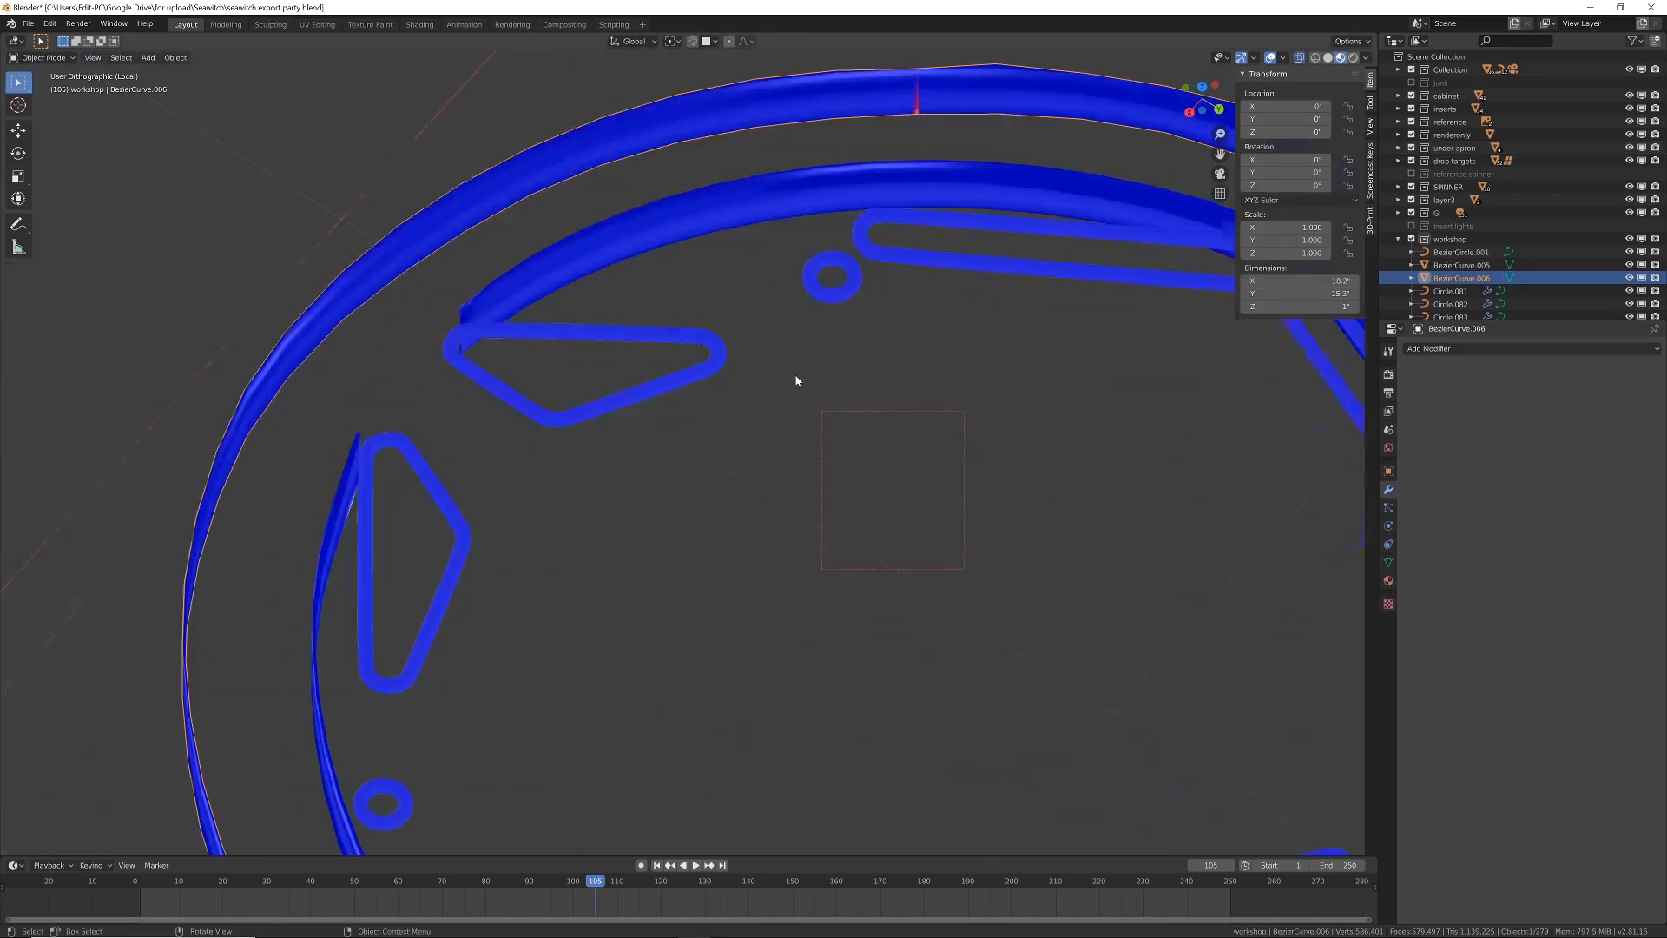
pyautogui.scroll(-1, 808, 369)
# Step: Try merging all of the long outer wall's vertices by distance
pyautogui.press('Tab')
pyautogui.moveTo(905, 180); pyautogui.dragTo(755, 257, button='middle')
pyautogui.scroll(4, 755, 257)
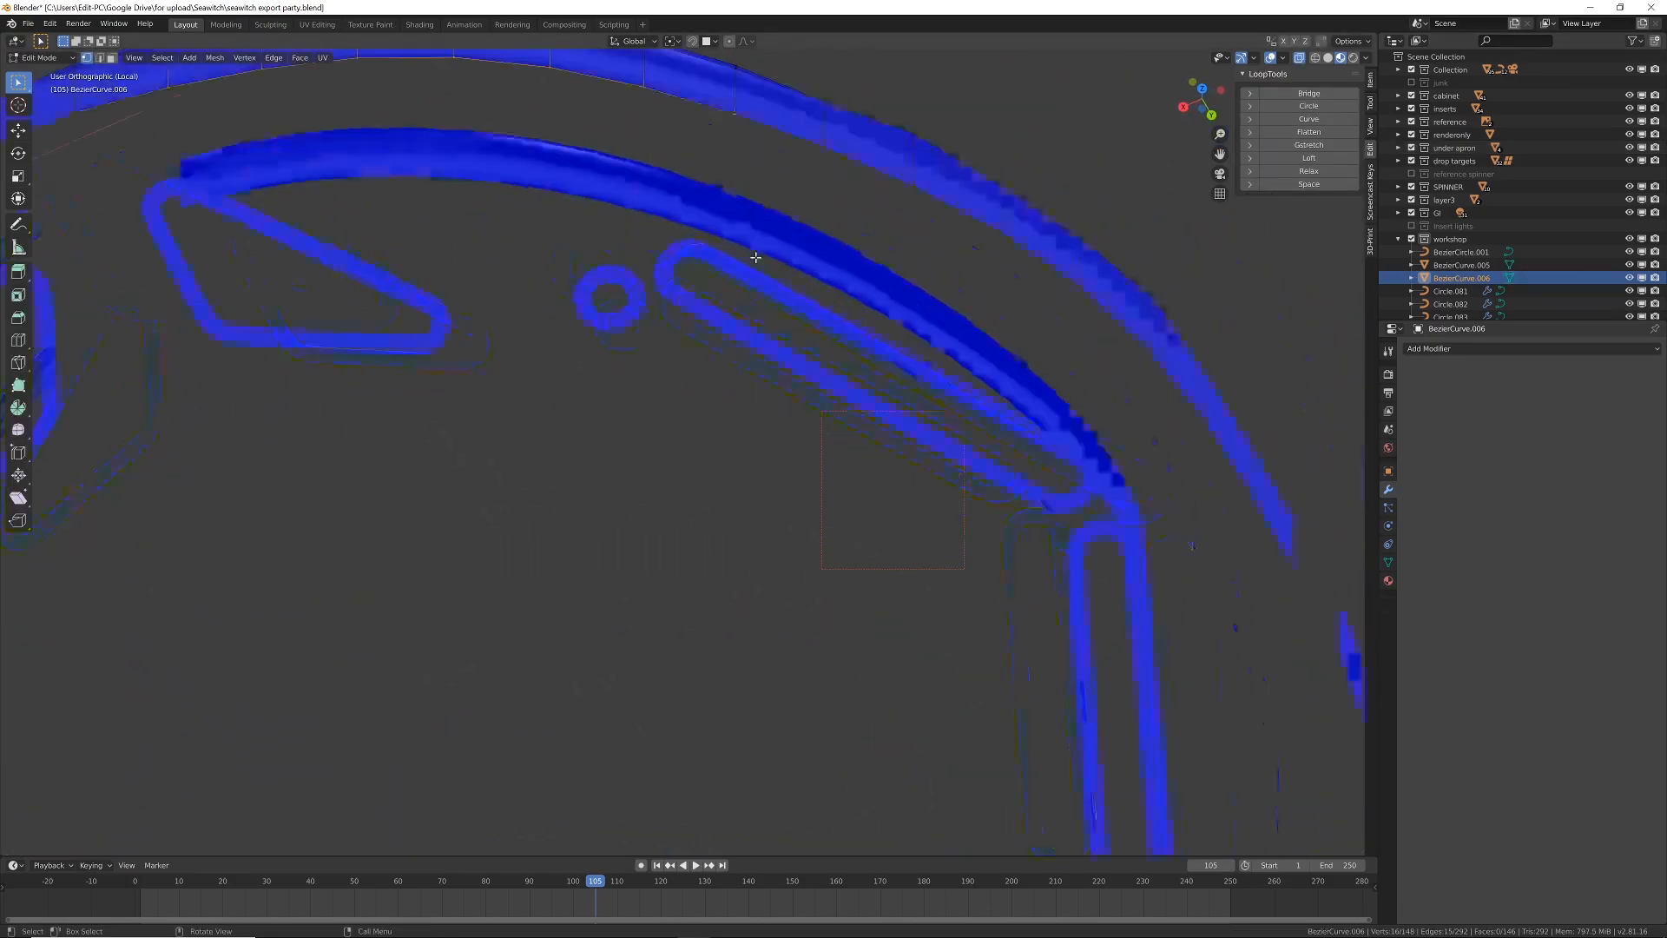
pyautogui.keyDown('shift'); pyautogui.moveTo(972, 113); pyautogui.dragTo(886, 417, button='middle'); pyautogui.keyUp('shift')
pyautogui.press('a')
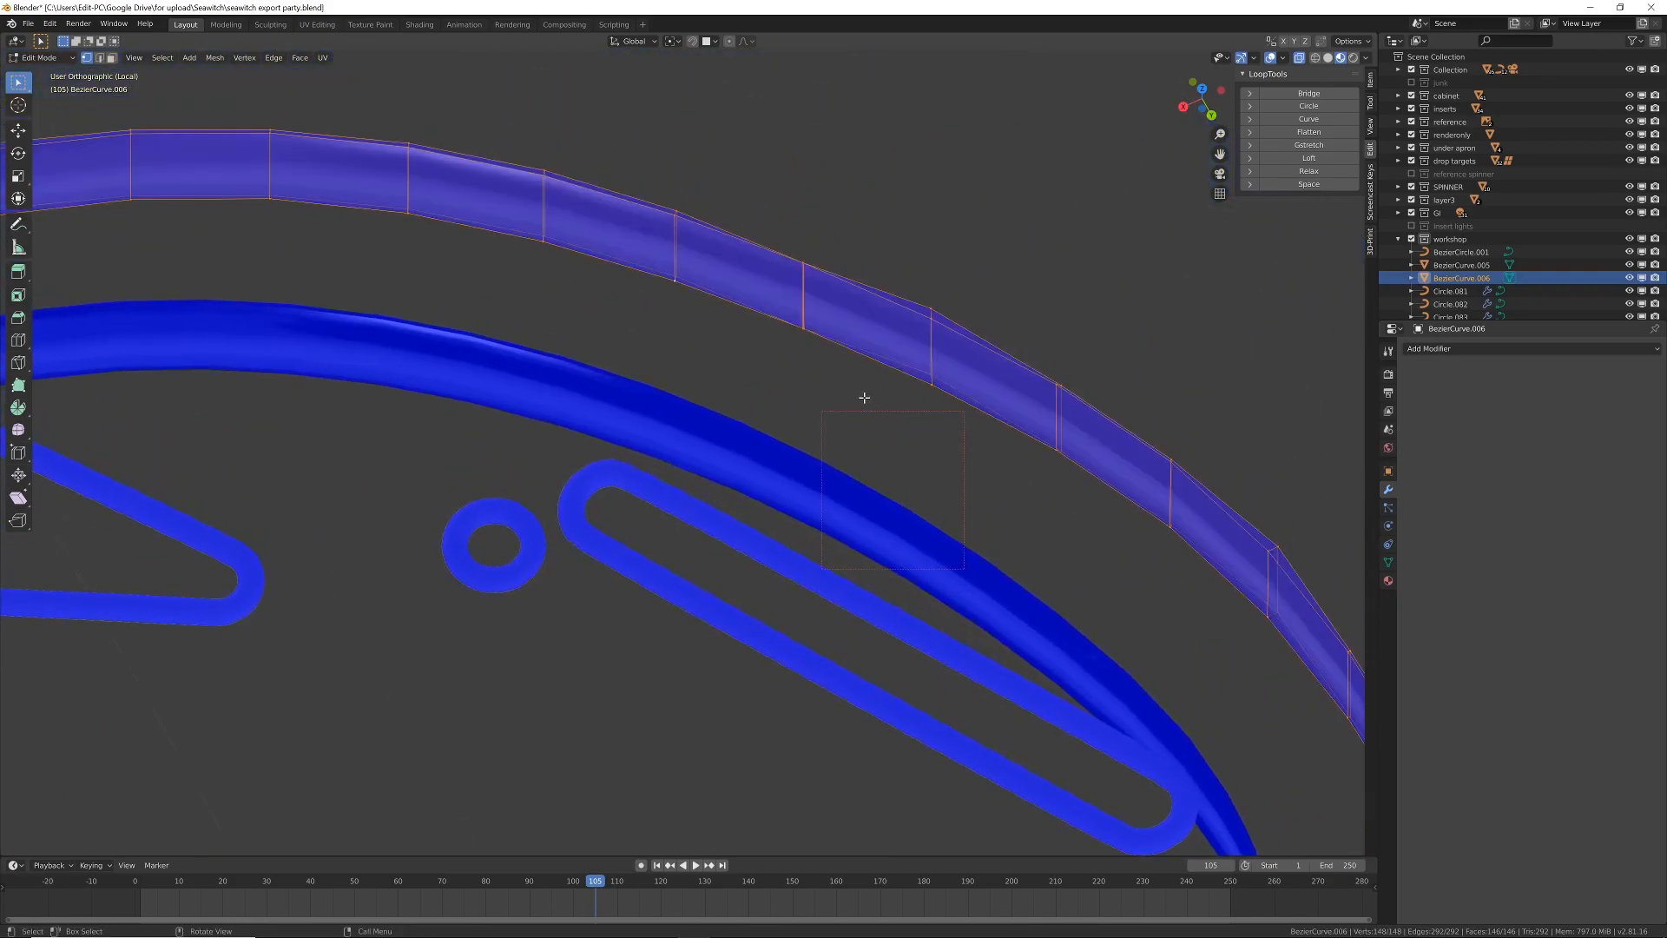
pyautogui.scroll(-1, 864, 398)
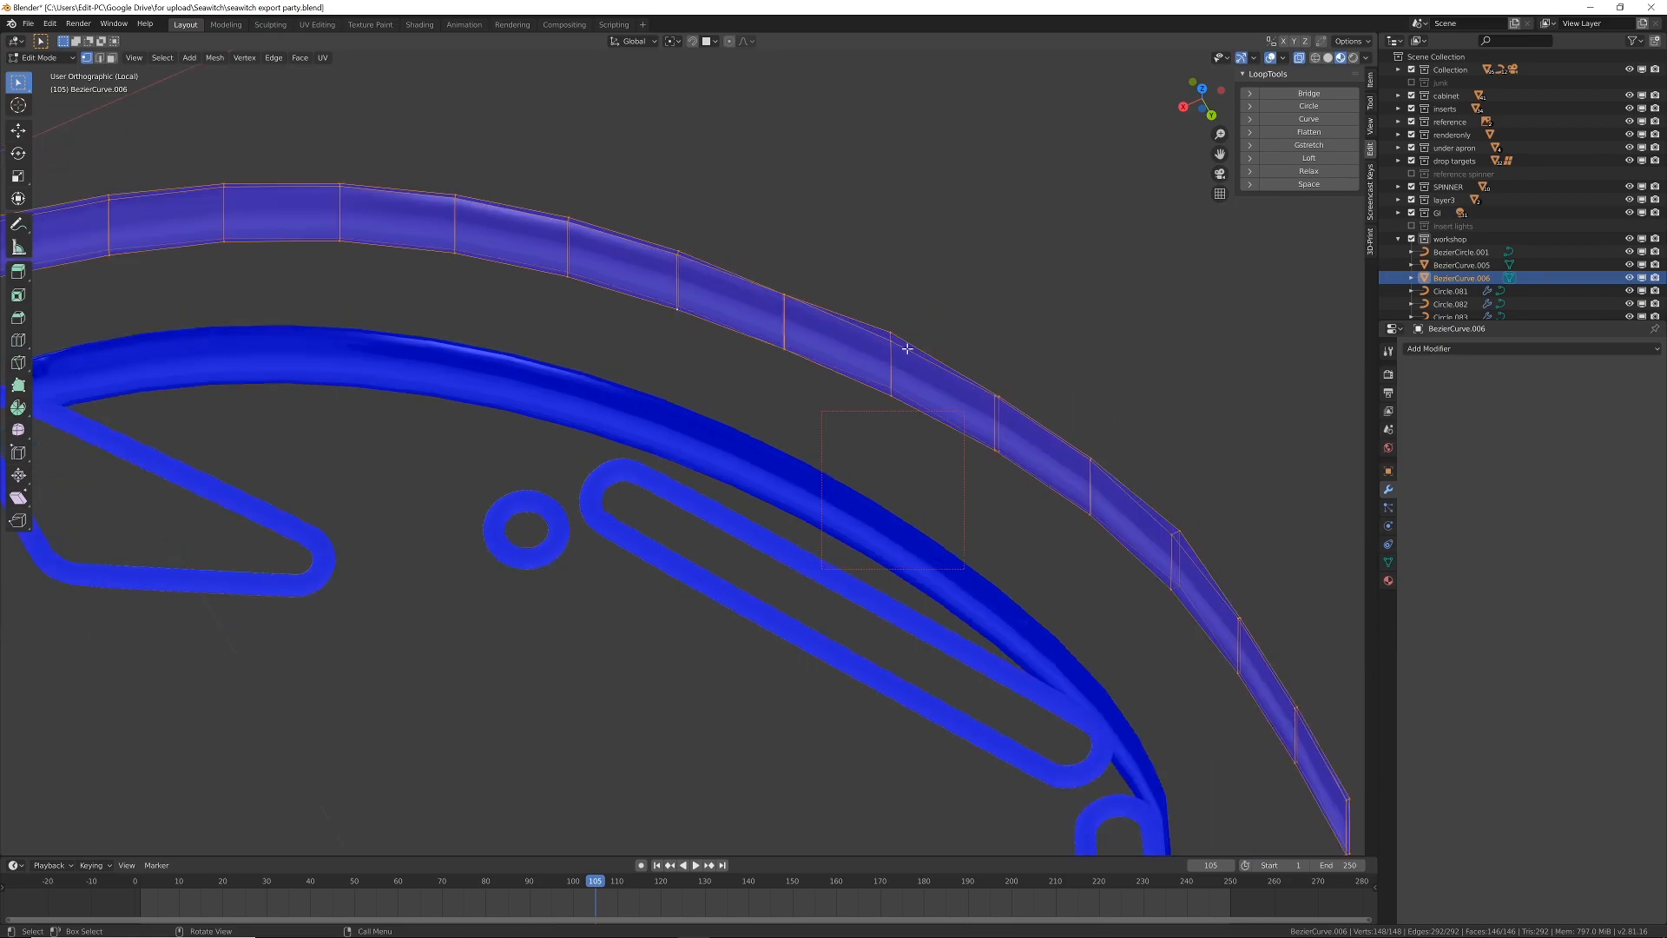
pyautogui.press('m')
pyautogui.click(886, 327)
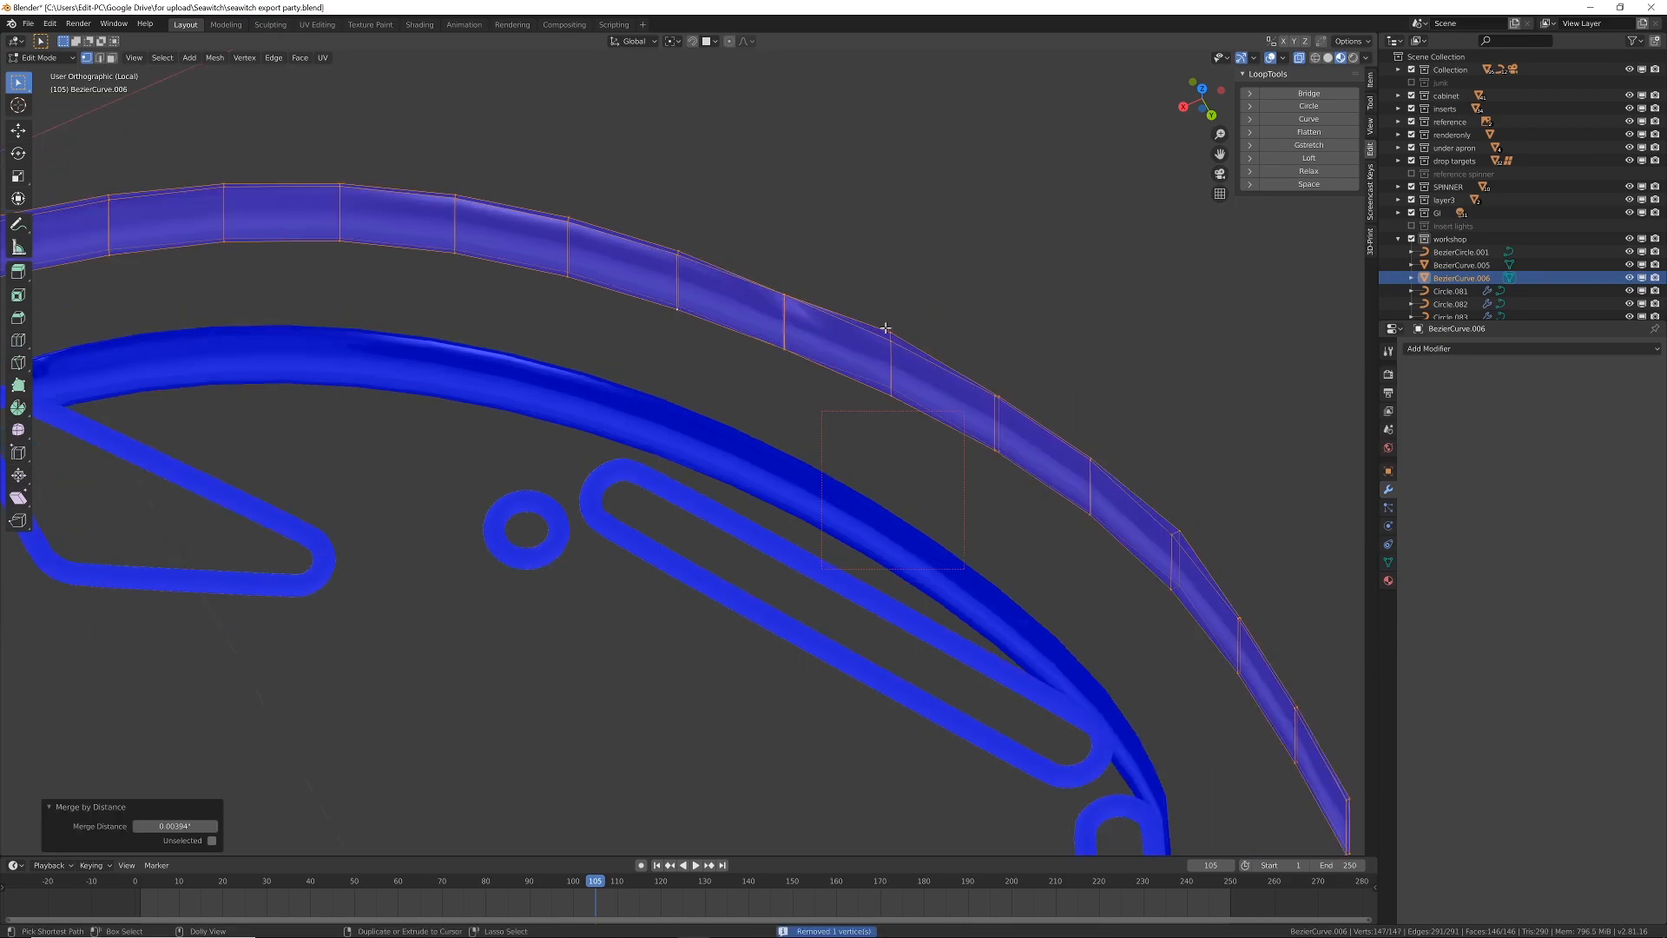
# Step: Revert the wall through the undo history to the state just before the merge by distance
pyautogui.click(802, 283)
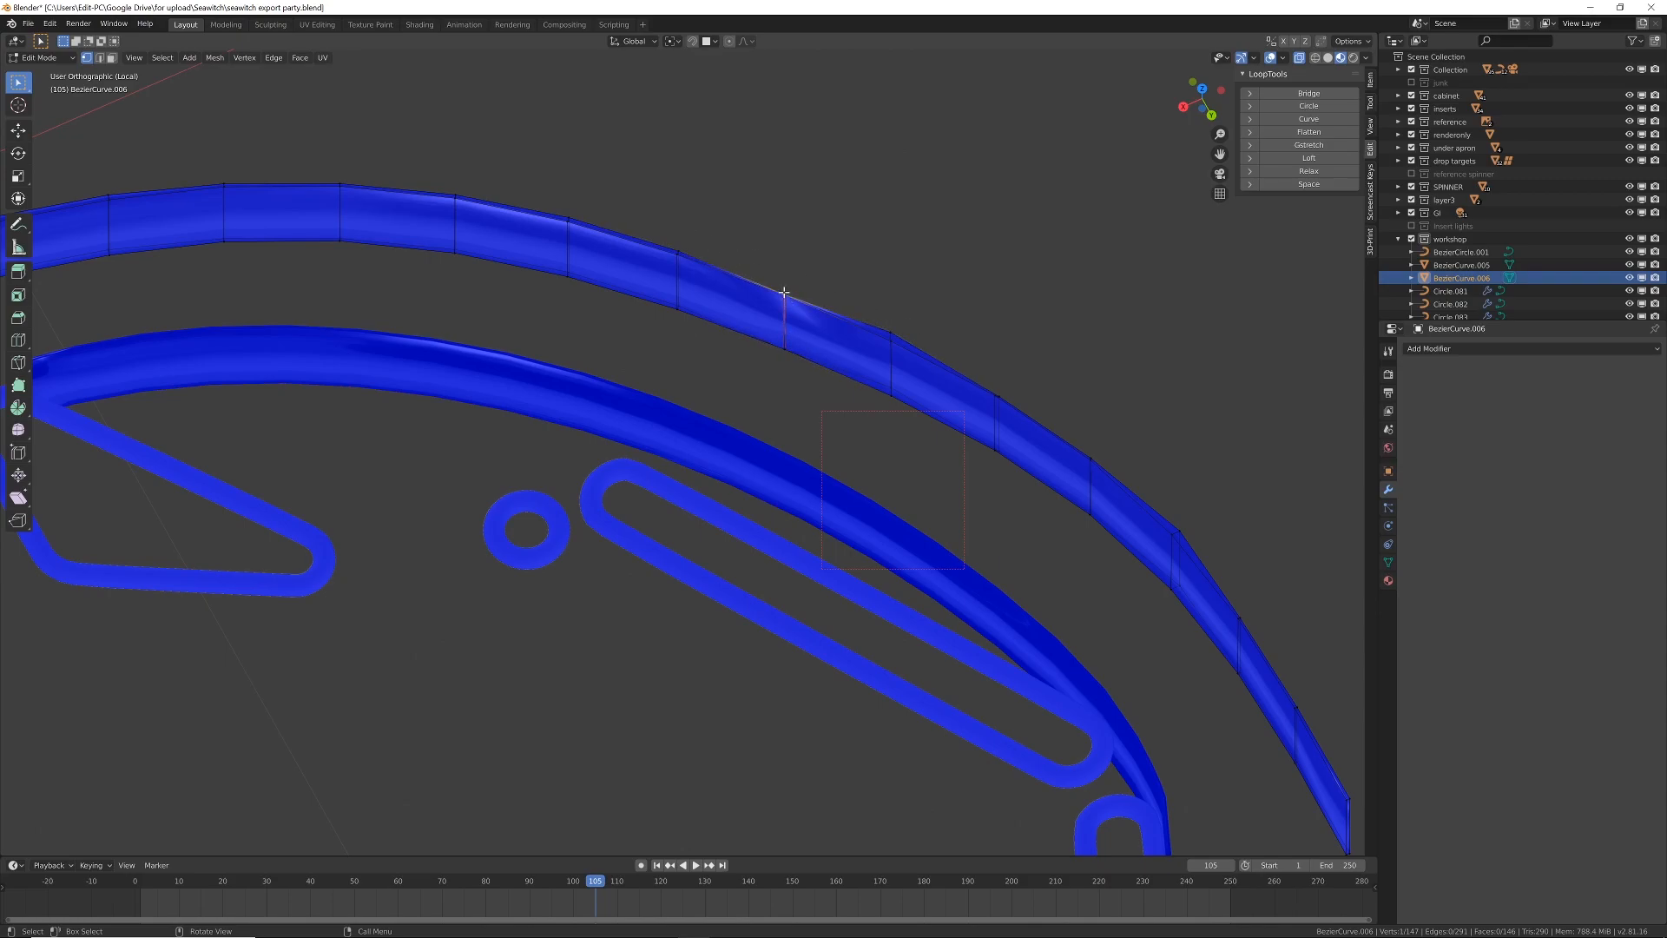
pyautogui.click(50, 23)
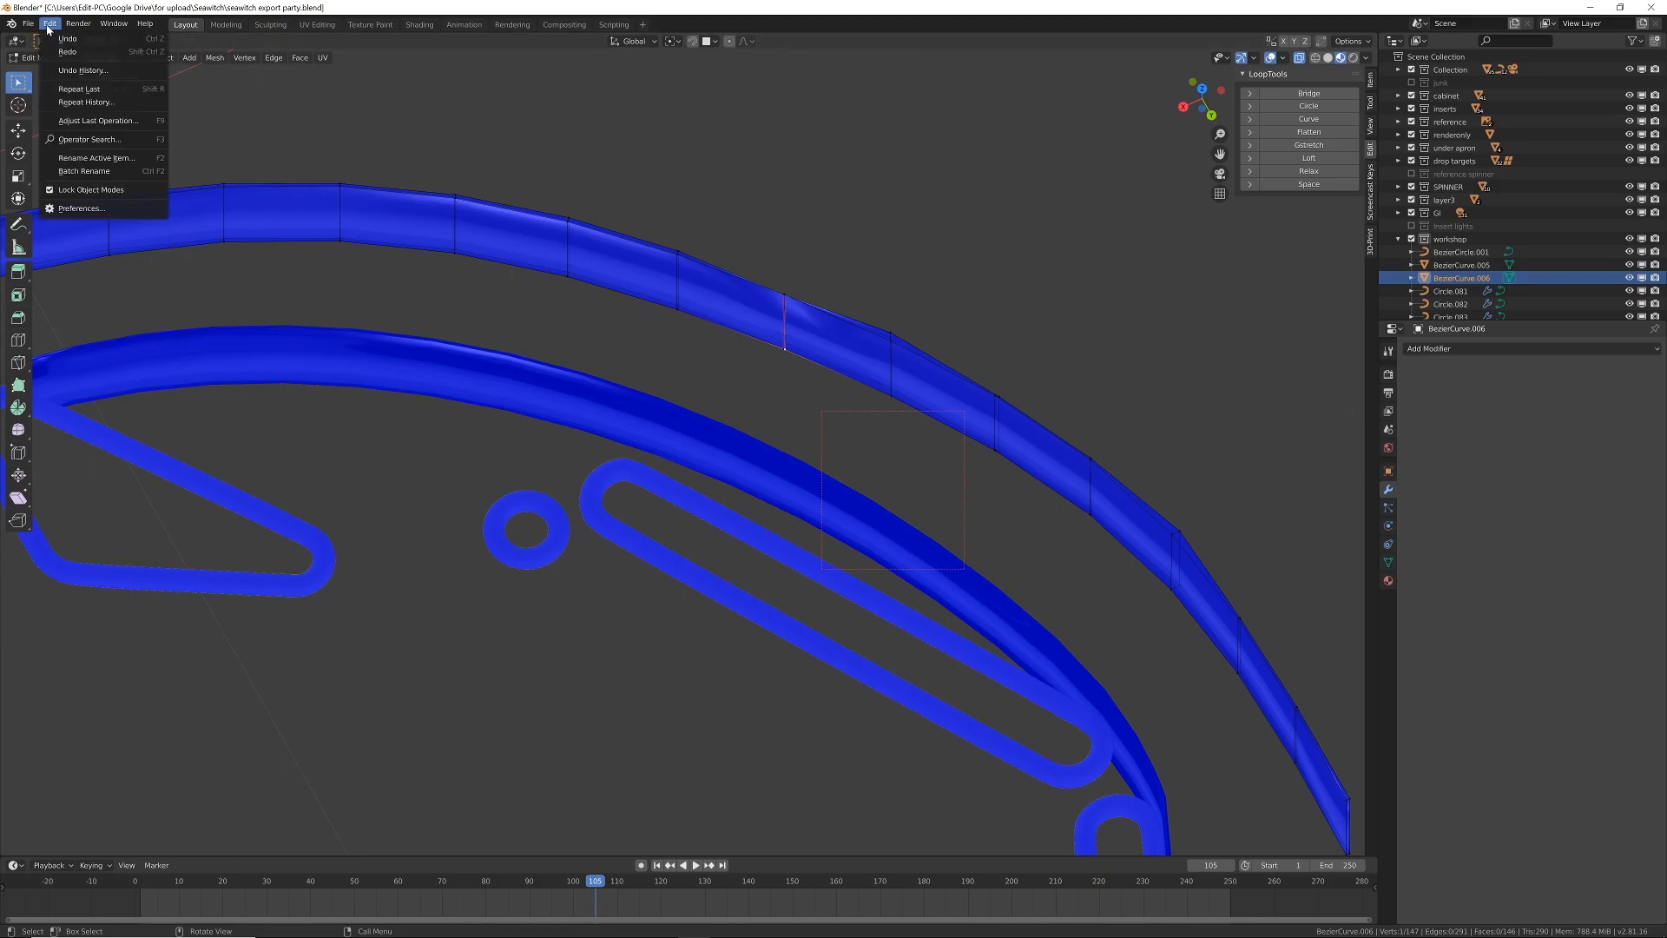
pyautogui.click(87, 73)
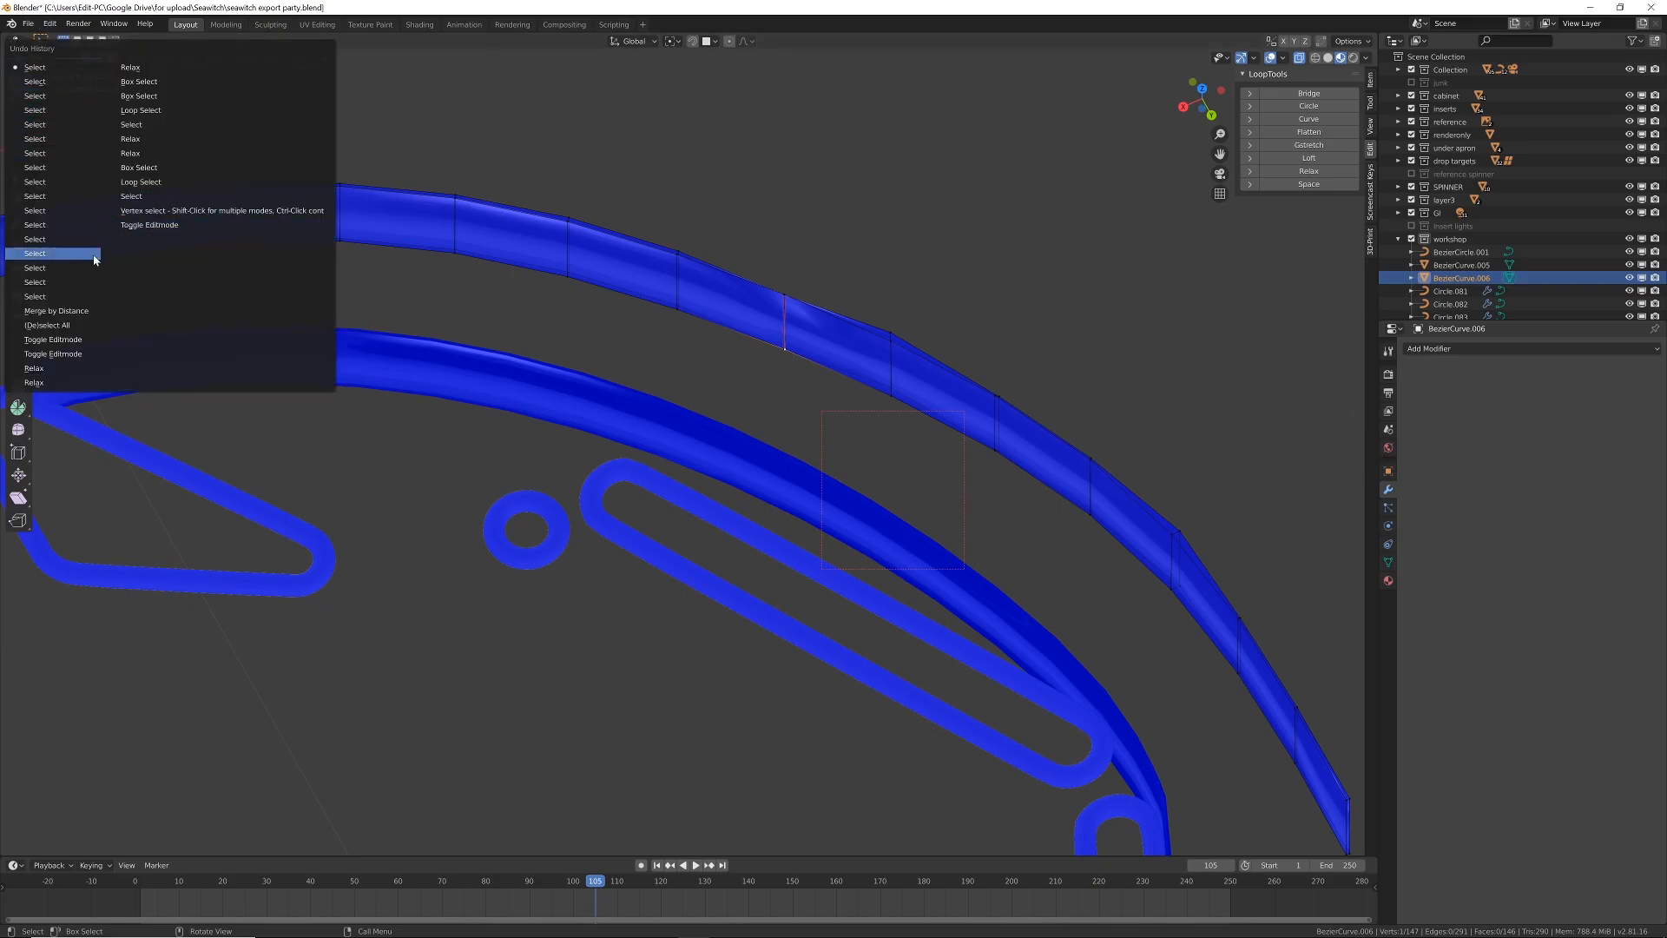
pyautogui.click(87, 328)
# Step: Nudge the upper edge vertex at the shading flaw outward, and shift the vertex below it -0.069" along X
pyautogui.click(789, 282)
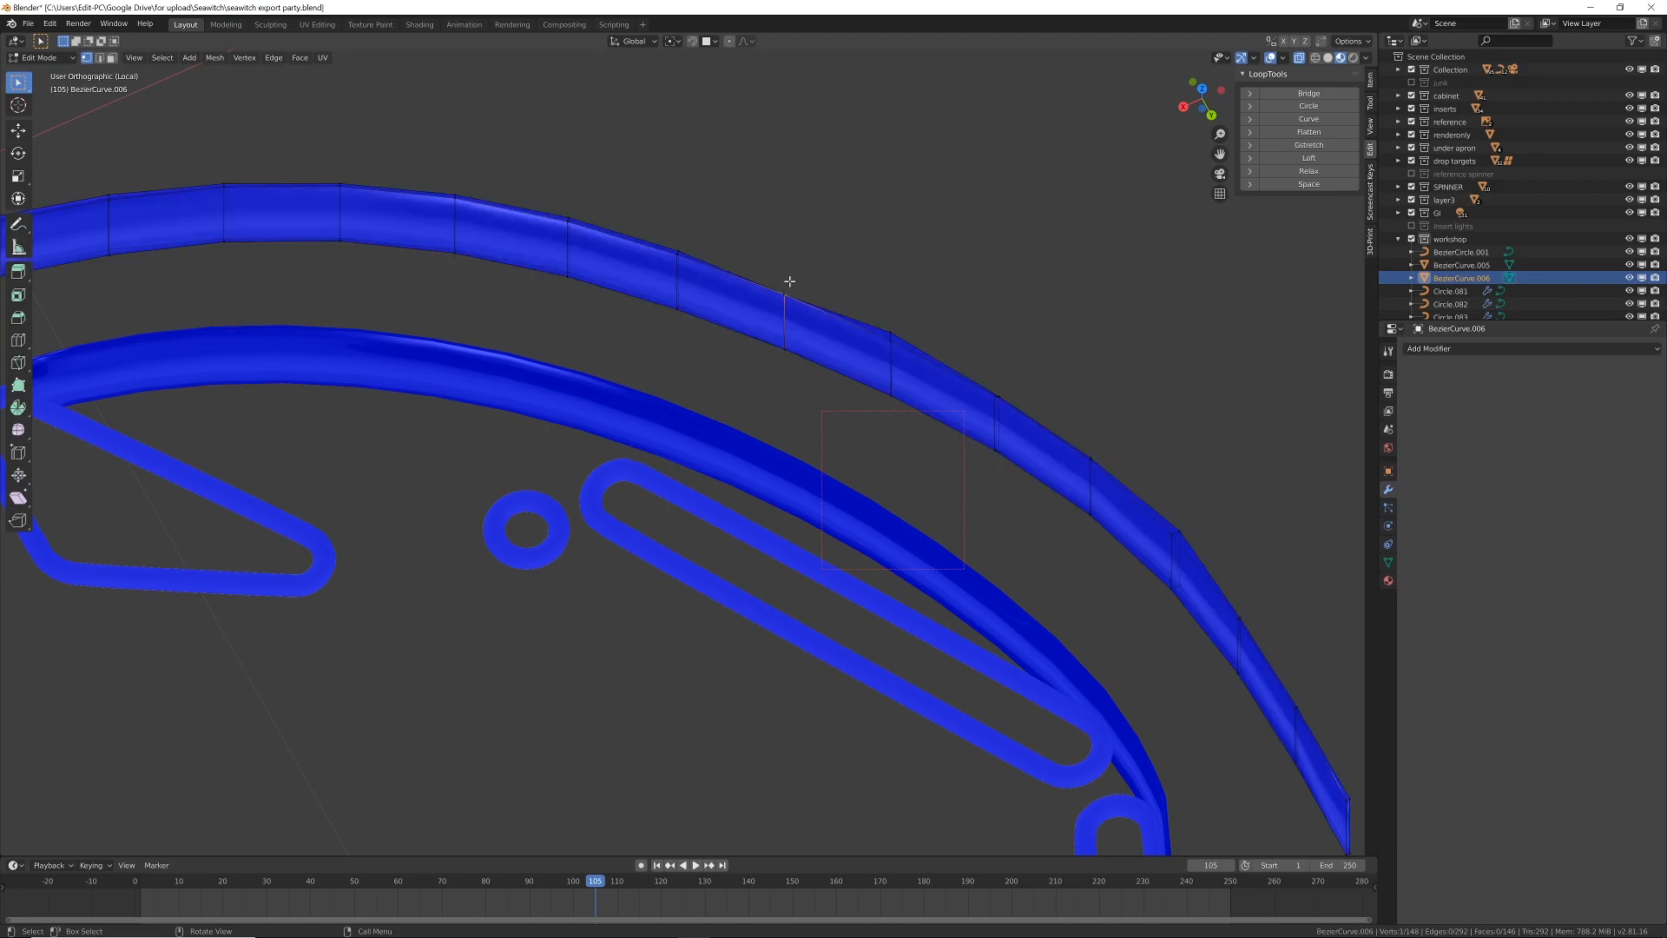
pyautogui.press('g')
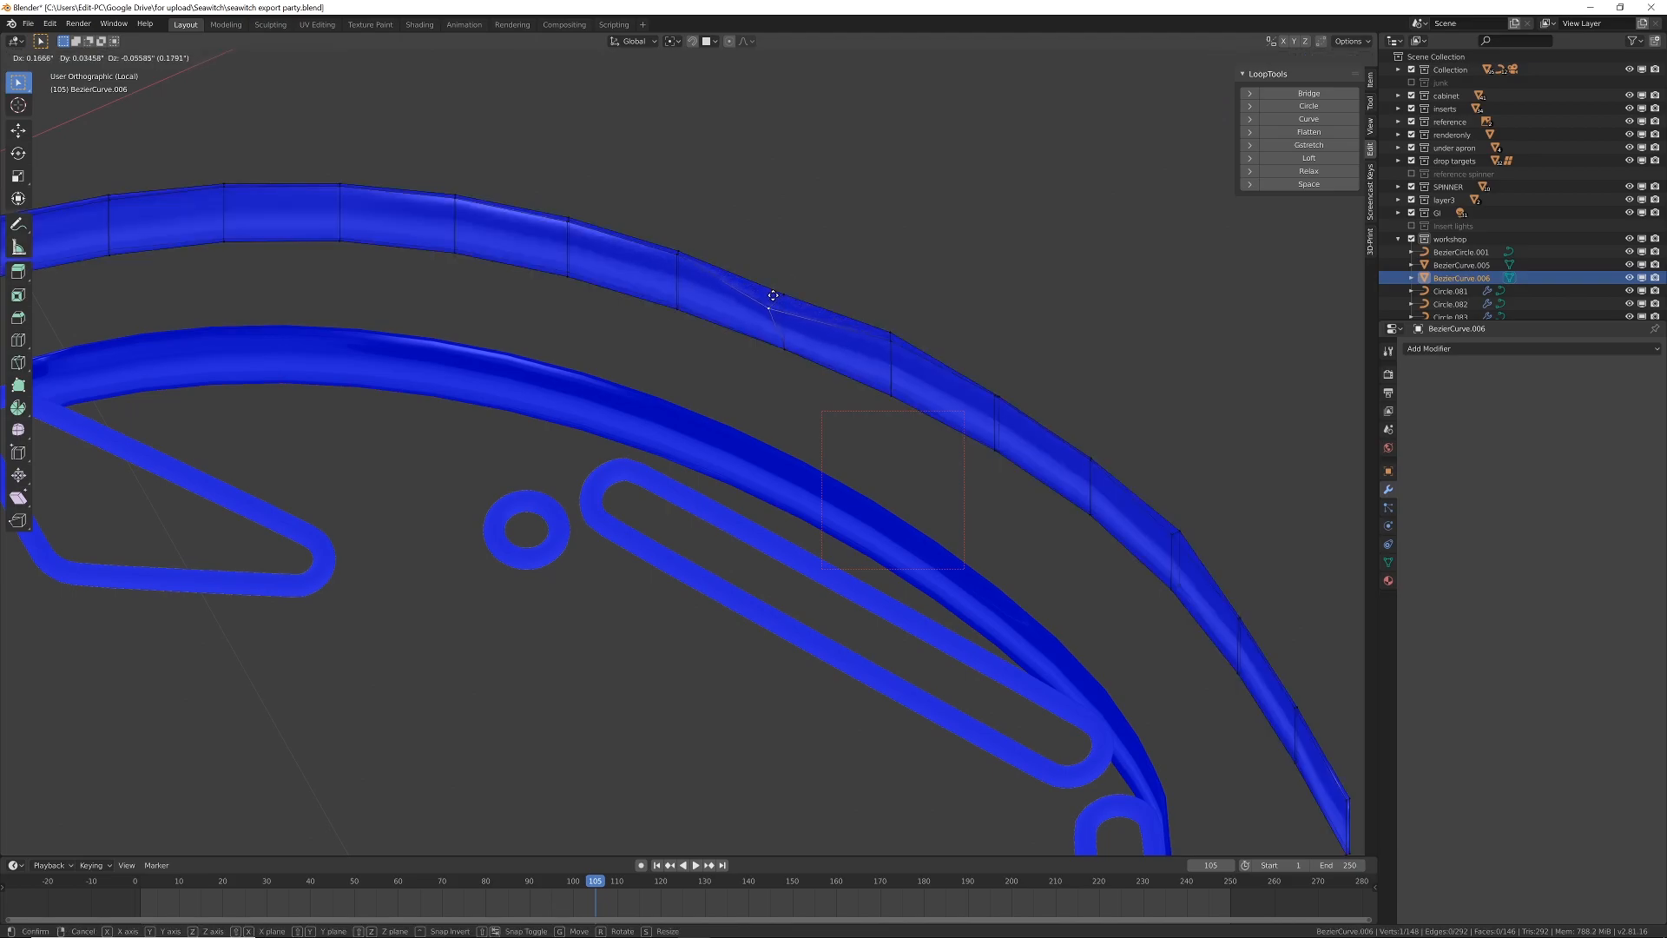
pyautogui.rightClick(785, 291)
pyautogui.press('g')
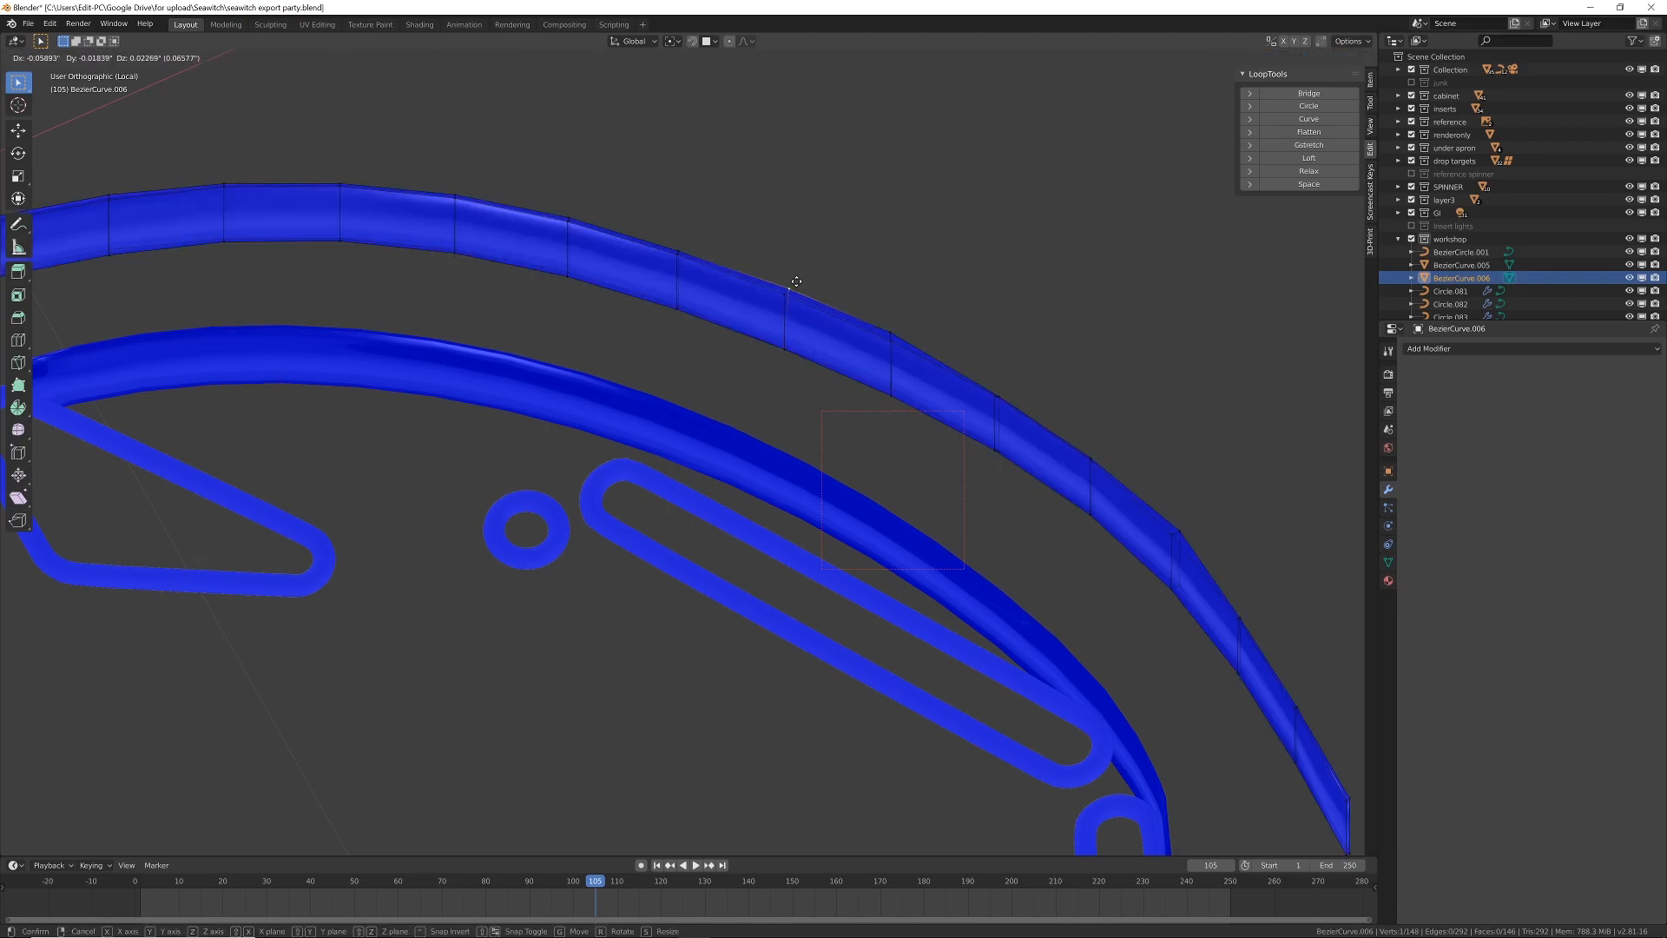
pyautogui.click(796, 284)
pyautogui.click(794, 345)
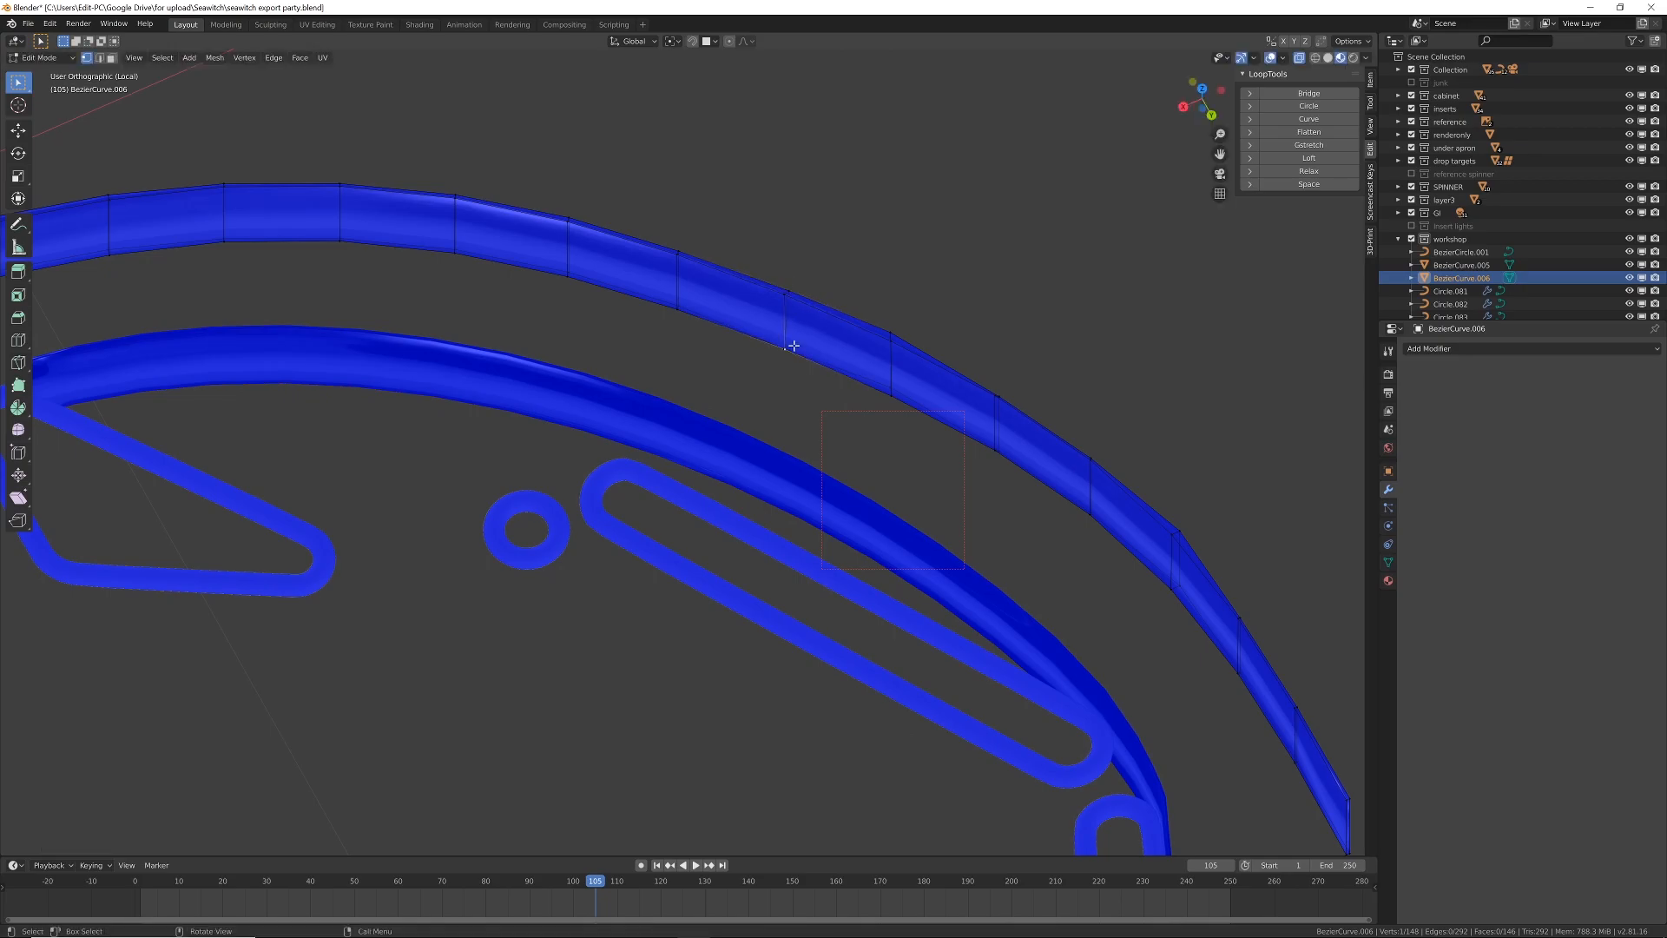
pyautogui.press('Tab')
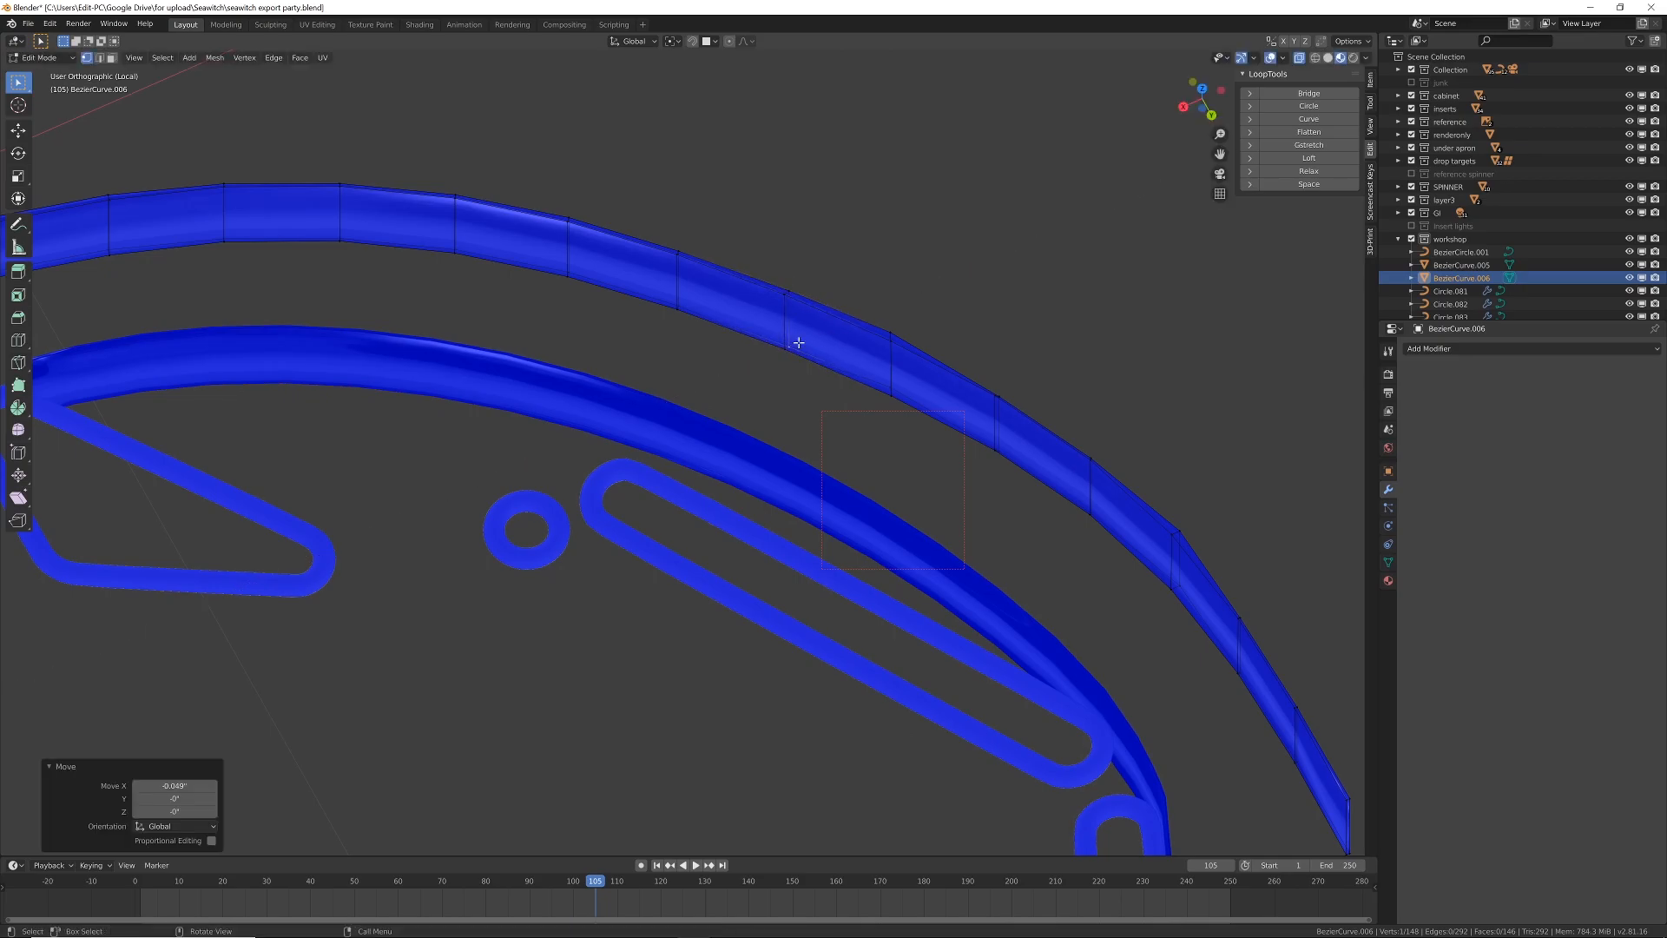
# Step: Select the whole outer wall mesh and export it to the physics folder as phys_toparch.obj, selection only at scale 10
pyautogui.scroll(-3, 781, 360)
pyautogui.scroll(-2, 782, 360)
pyautogui.moveTo(764, 361); pyautogui.dragTo(874, 243, button='middle')
pyautogui.press('Tab')
pyautogui.press('a')
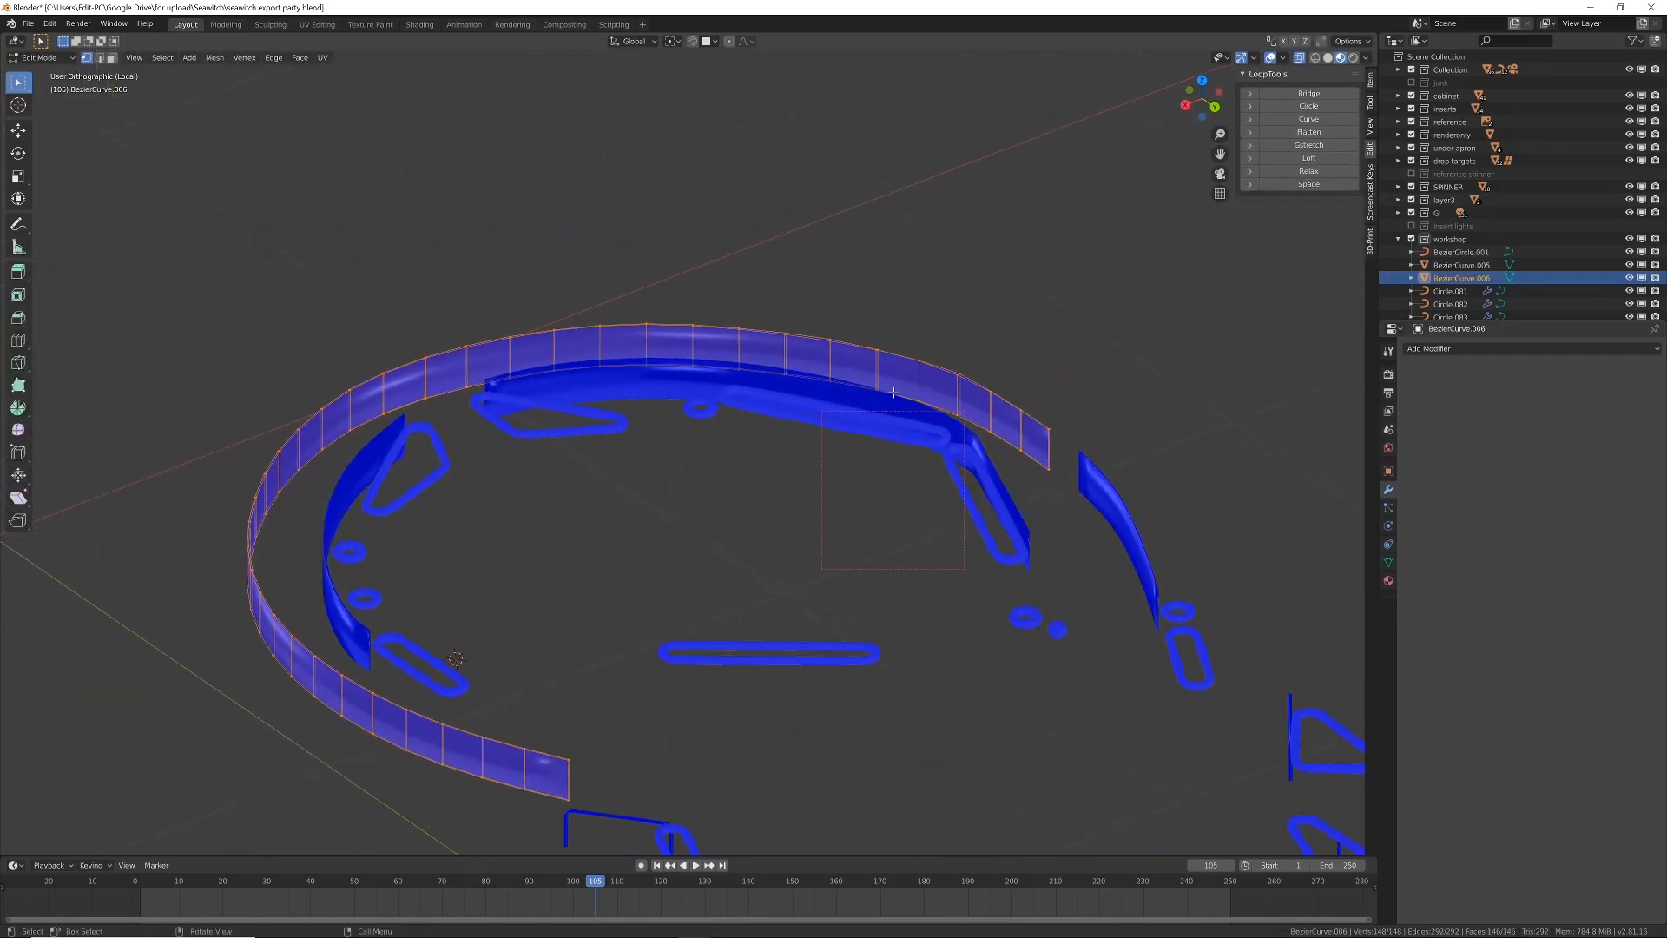
pyautogui.hotkey('ctrl', 'shift', 'e')
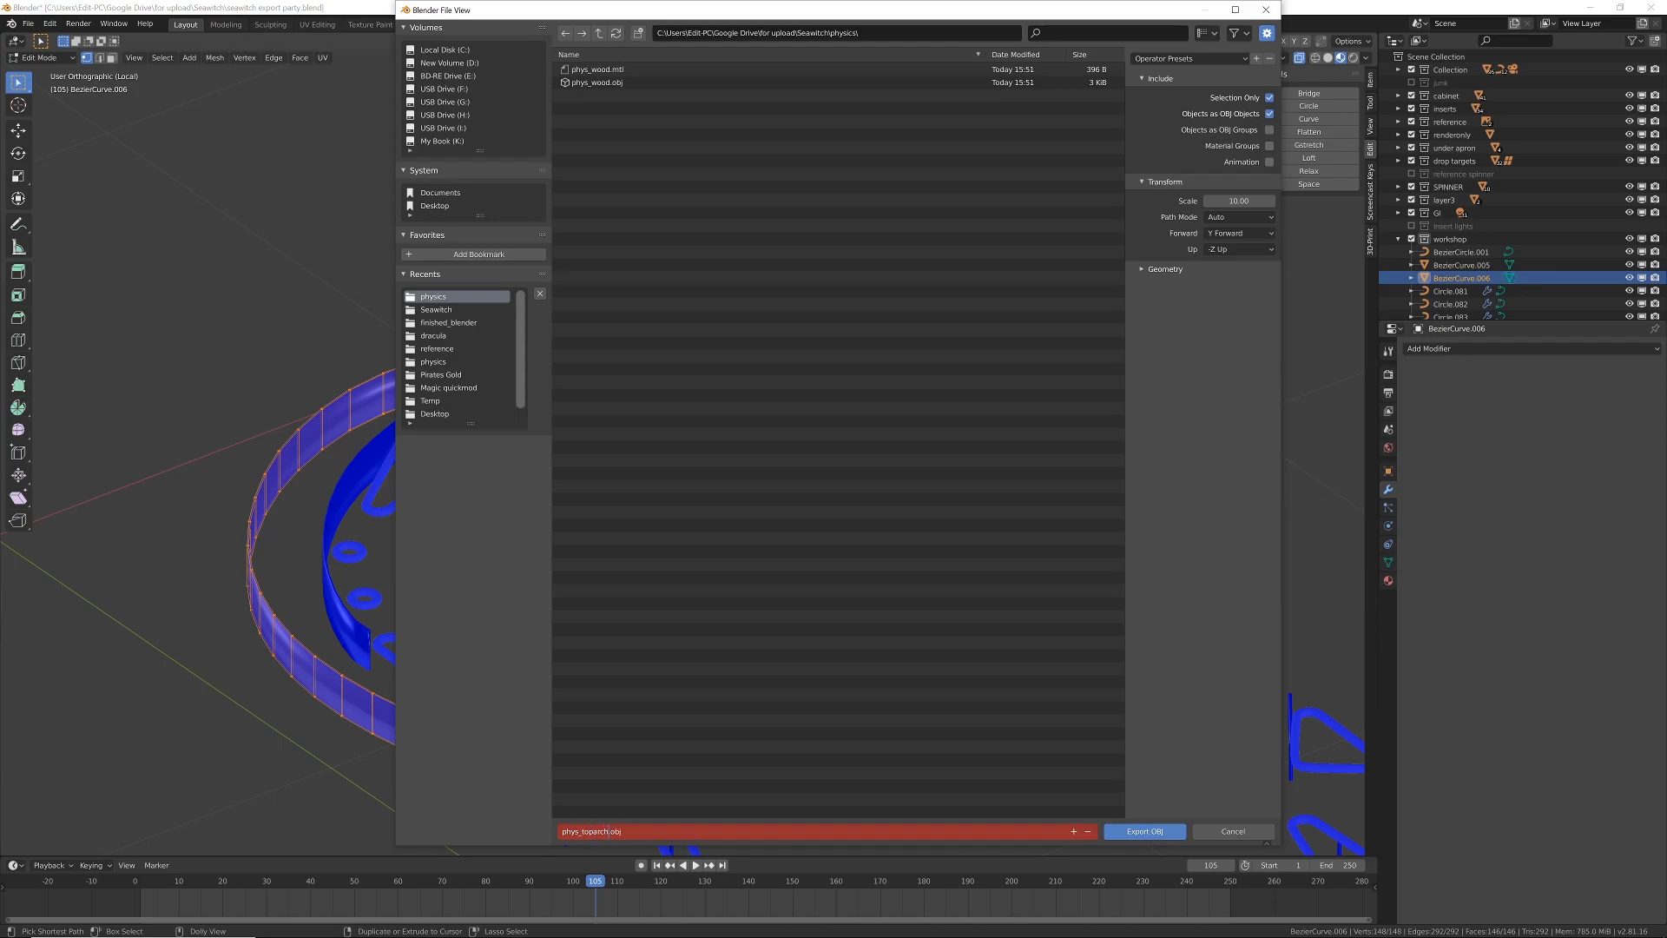
pyautogui.click(1144, 831)
# Step: Delete the exported long outer wall from the scene
pyautogui.press('Tab')
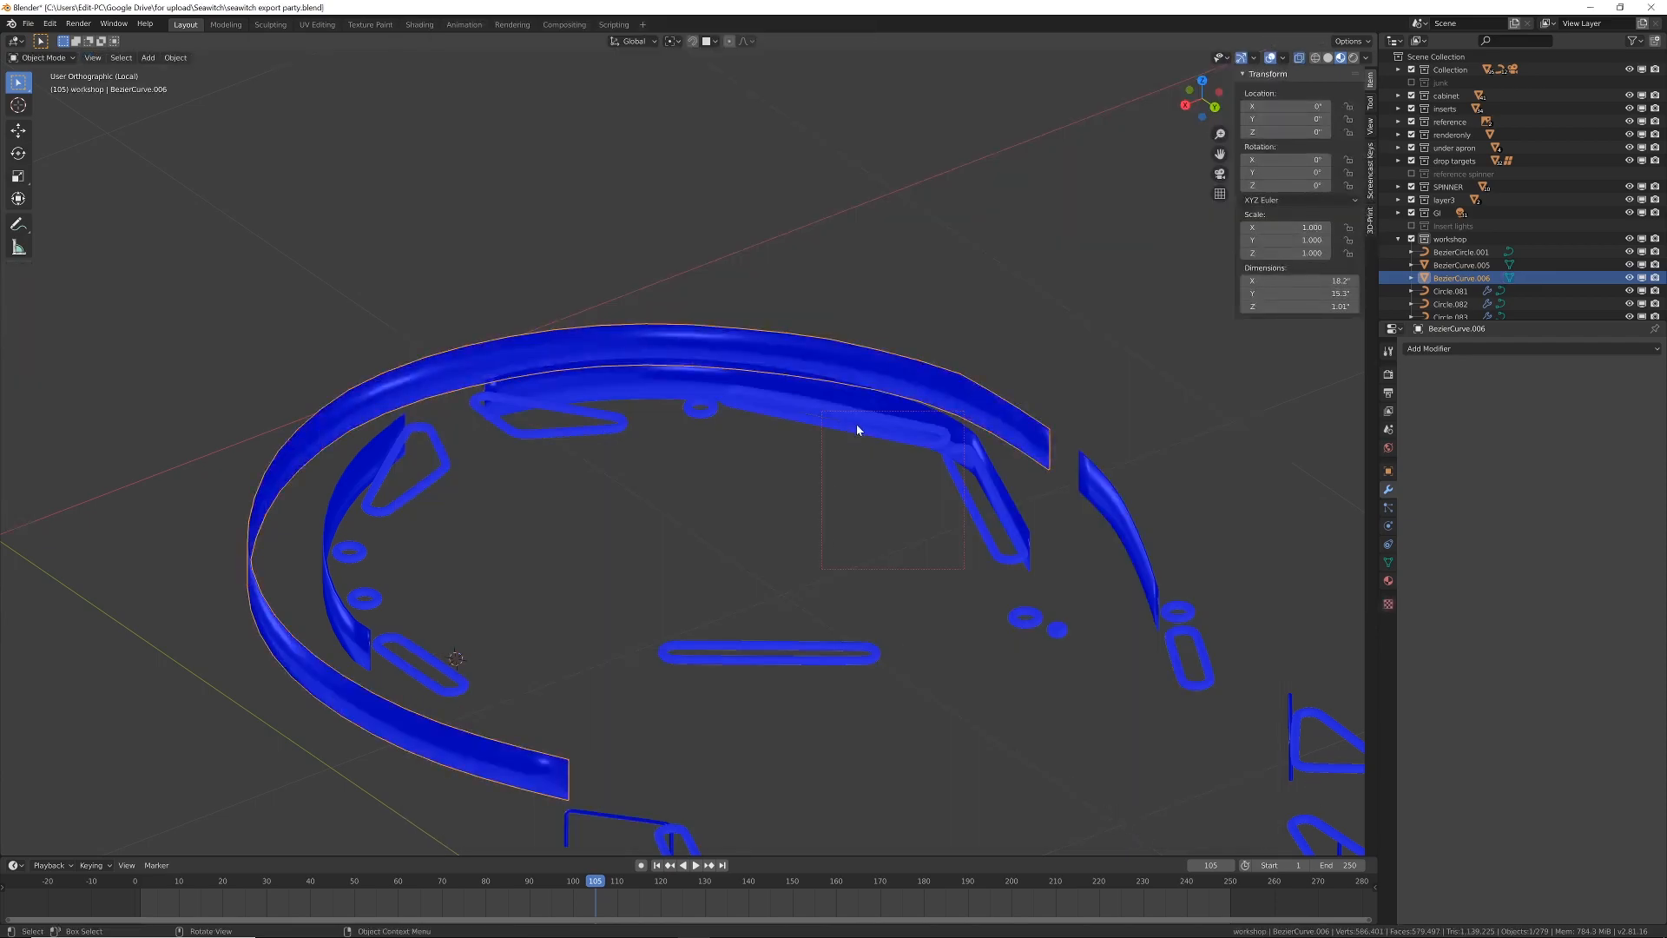
pyautogui.press('x')
pyautogui.click(876, 408)
# Step: Scale the short arched wall beside the two small ring rubbers along Z to about 3.05" tall
pyautogui.moveTo(956, 435); pyautogui.dragTo(504, 449, button='middle')
pyautogui.click(354, 445)
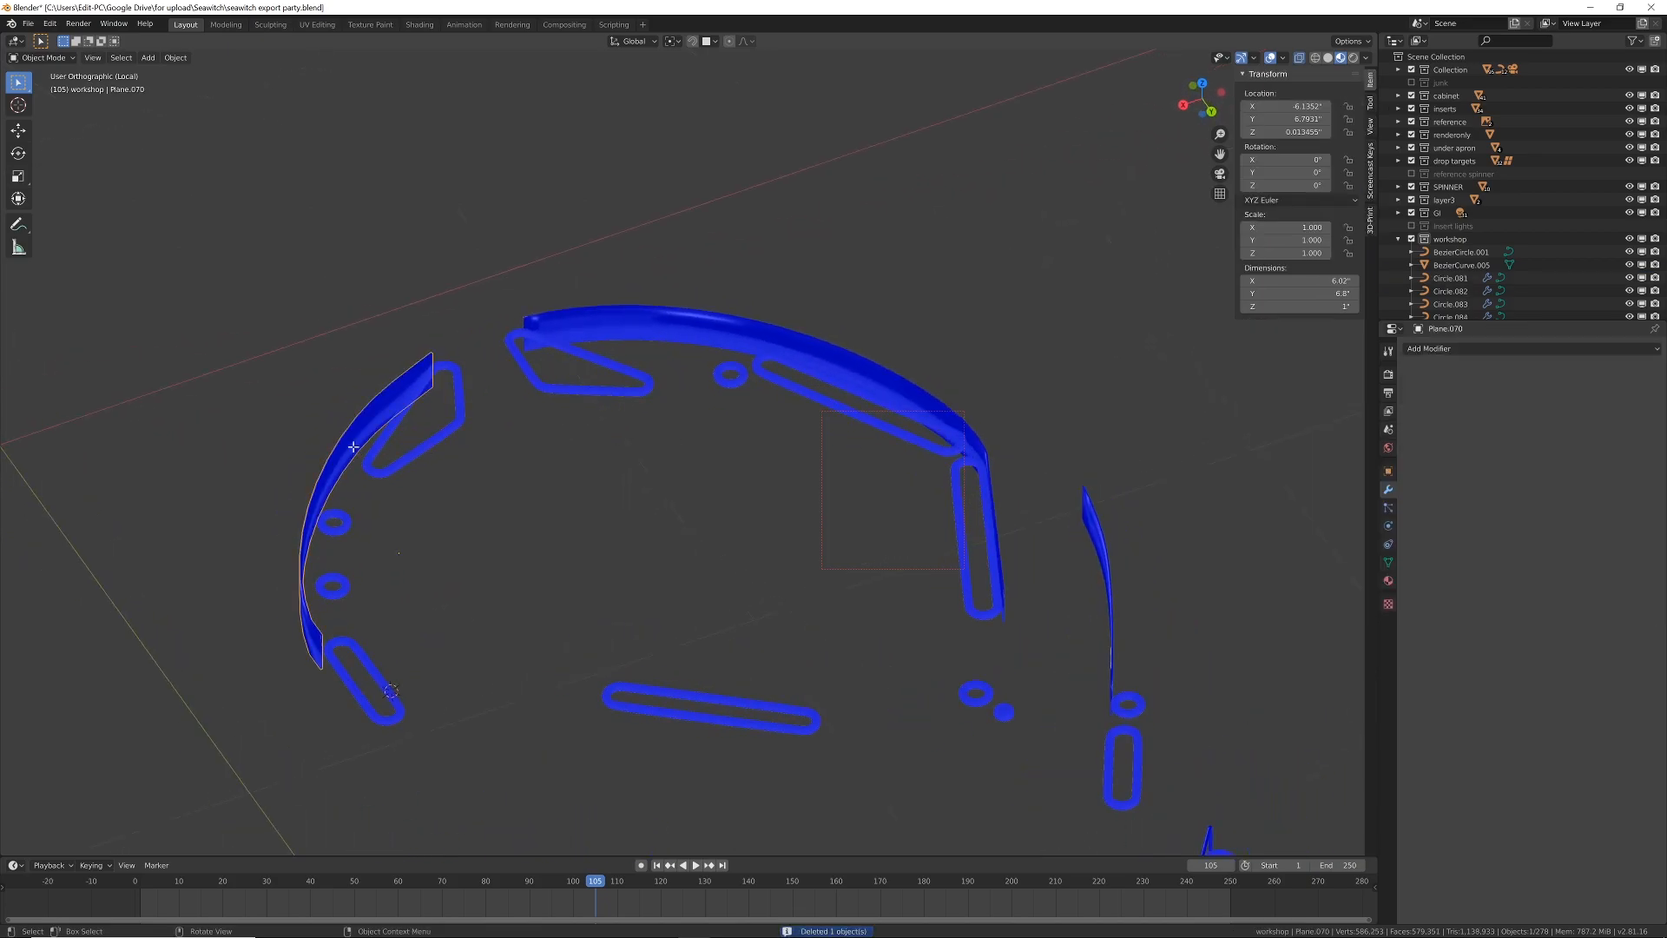
pyautogui.press('Tab')
pyautogui.moveTo(353, 445); pyautogui.dragTo(427, 451, button='middle')
pyautogui.moveTo(432, 438)
pyautogui.mouseDown(button='middle')
pyautogui.moveTo(342, 454)
pyautogui.moveTo(434, 452)
pyautogui.mouseUp(button='middle')
pyautogui.press('s')
pyautogui.press('z')
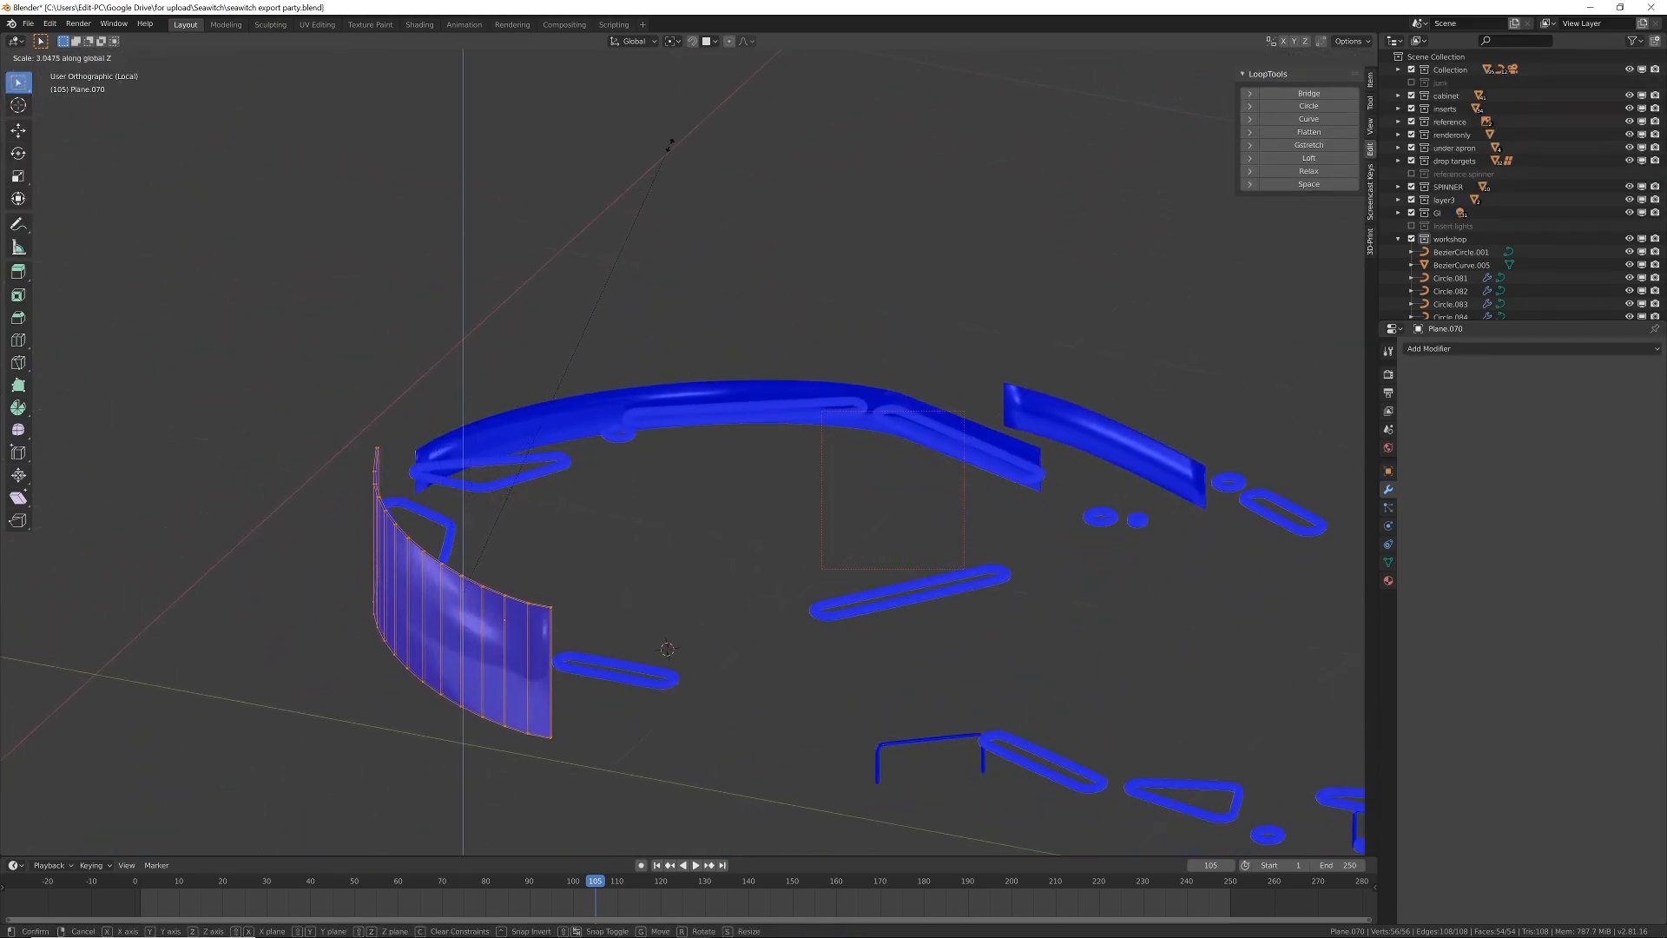
pyautogui.click(669, 145)
pyautogui.press('Tab')
# Step: Scale the long inner arched wall with the straight end section taller along global Z
pyautogui.click(560, 409)
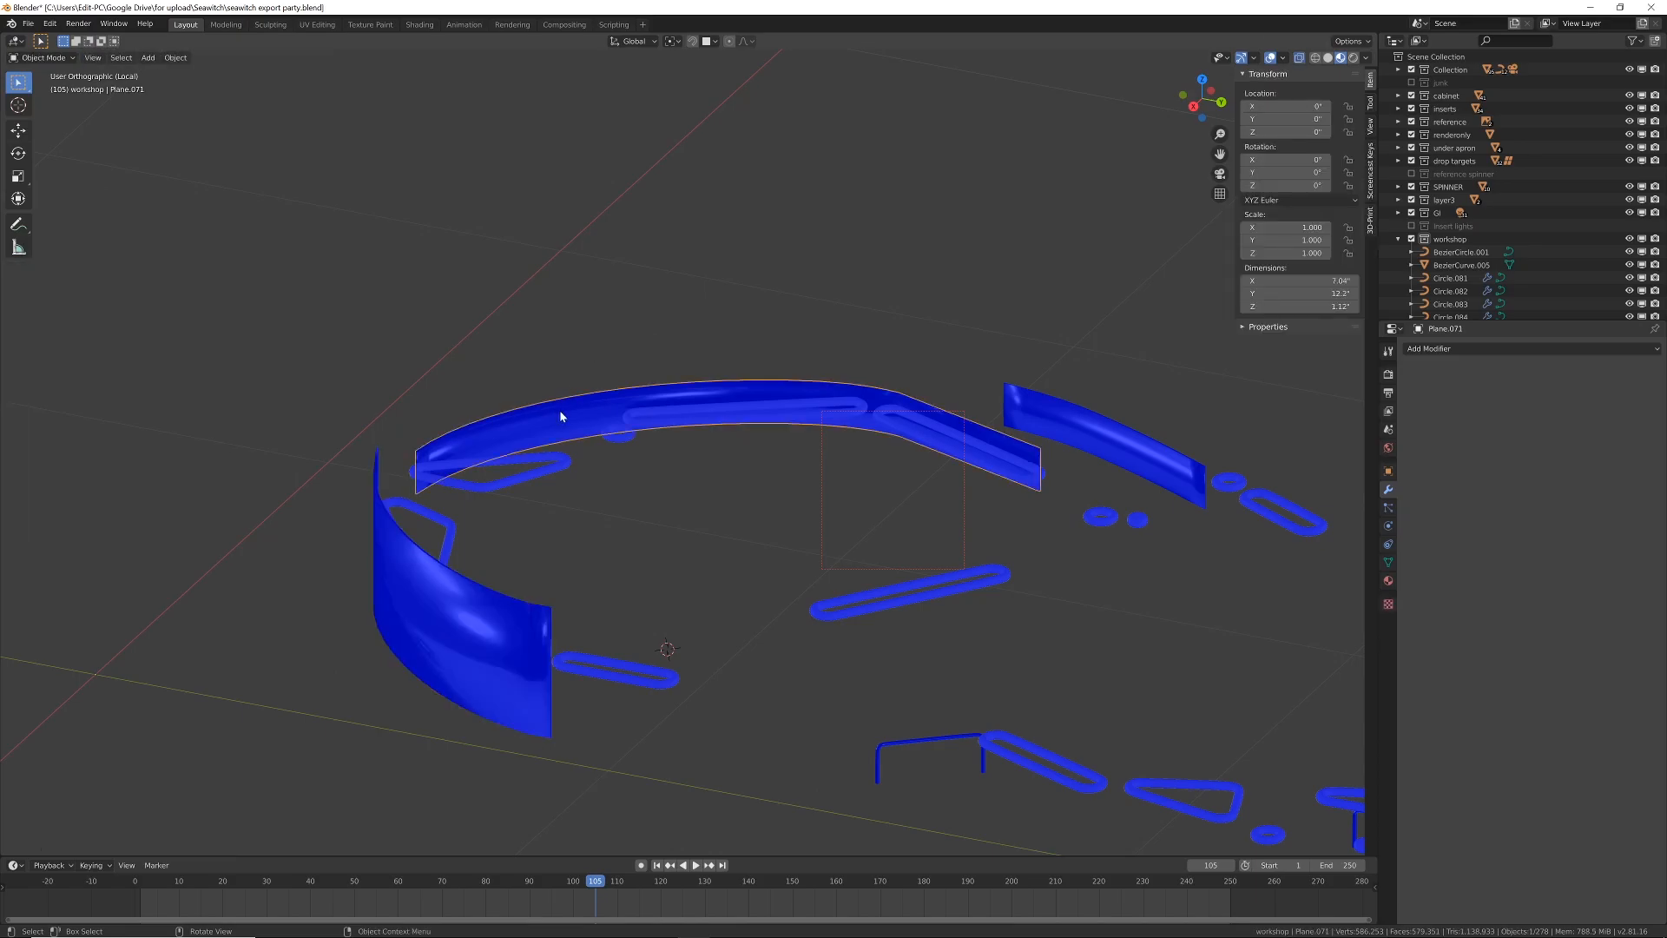
pyautogui.press('Tab')
pyautogui.moveTo(759, 437)
pyautogui.mouseDown(button='middle')
pyautogui.moveTo(618, 431)
pyautogui.moveTo(730, 443)
pyautogui.mouseUp(button='middle')
pyautogui.press('s')
pyautogui.press('z')
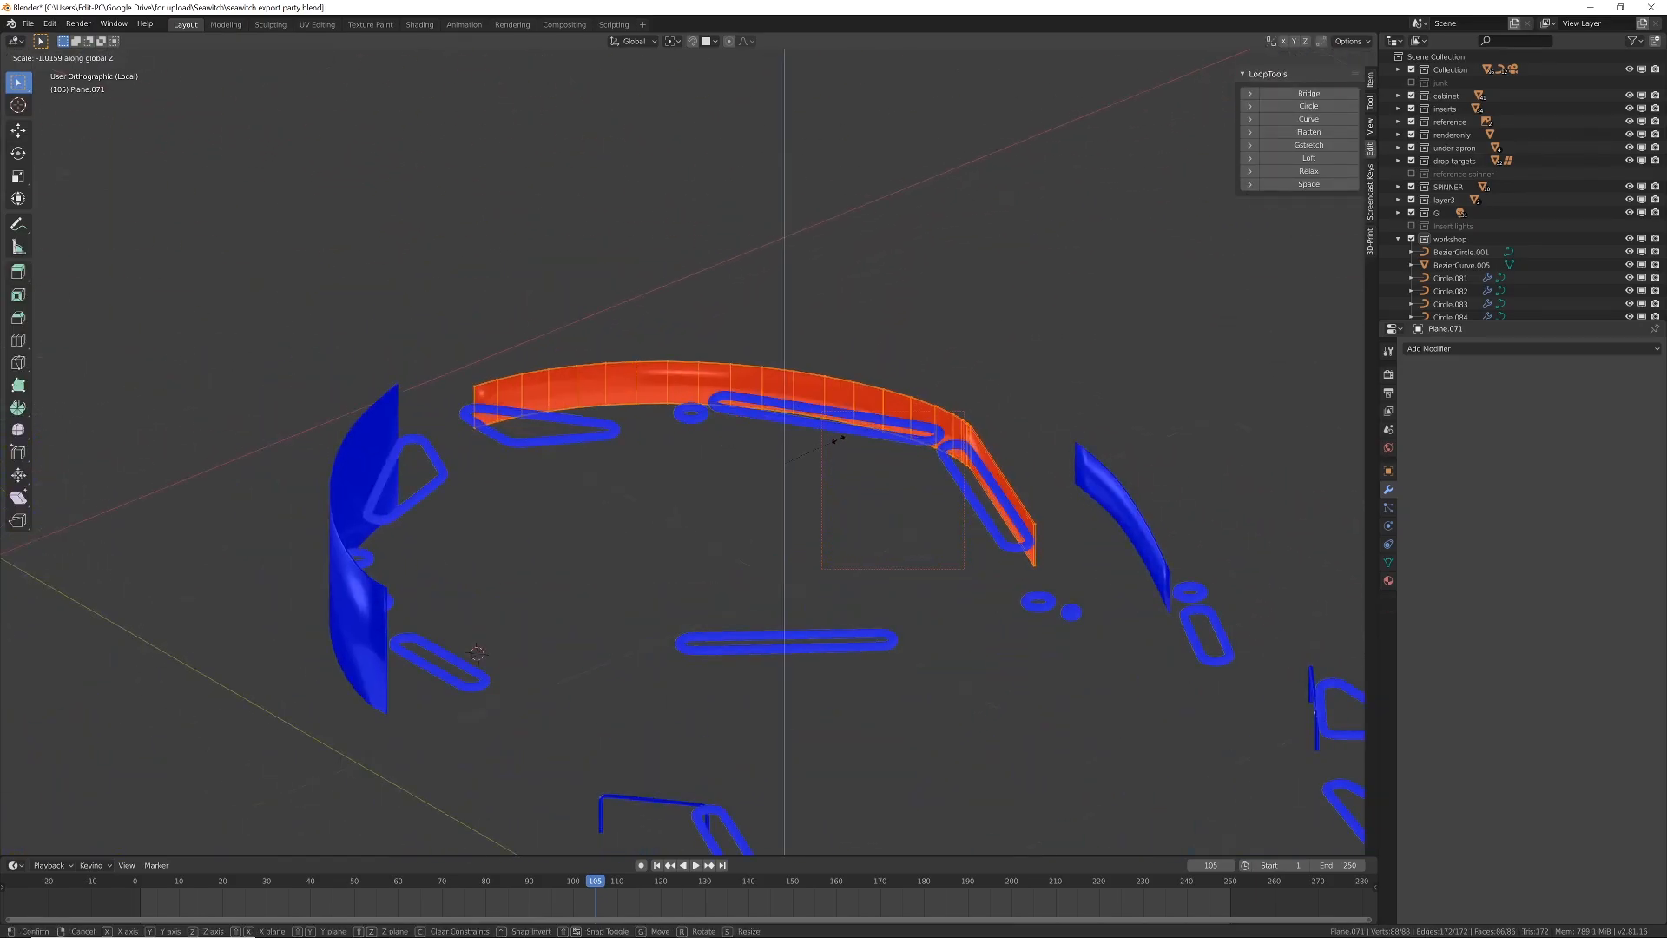
pyautogui.click(634, 524)
pyautogui.moveTo(727, 519); pyautogui.dragTo(357, 692, button='middle')
# Step: Select both stretched arched walls with the flat walls at the opposite end and join them into one object
pyautogui.press('Tab')
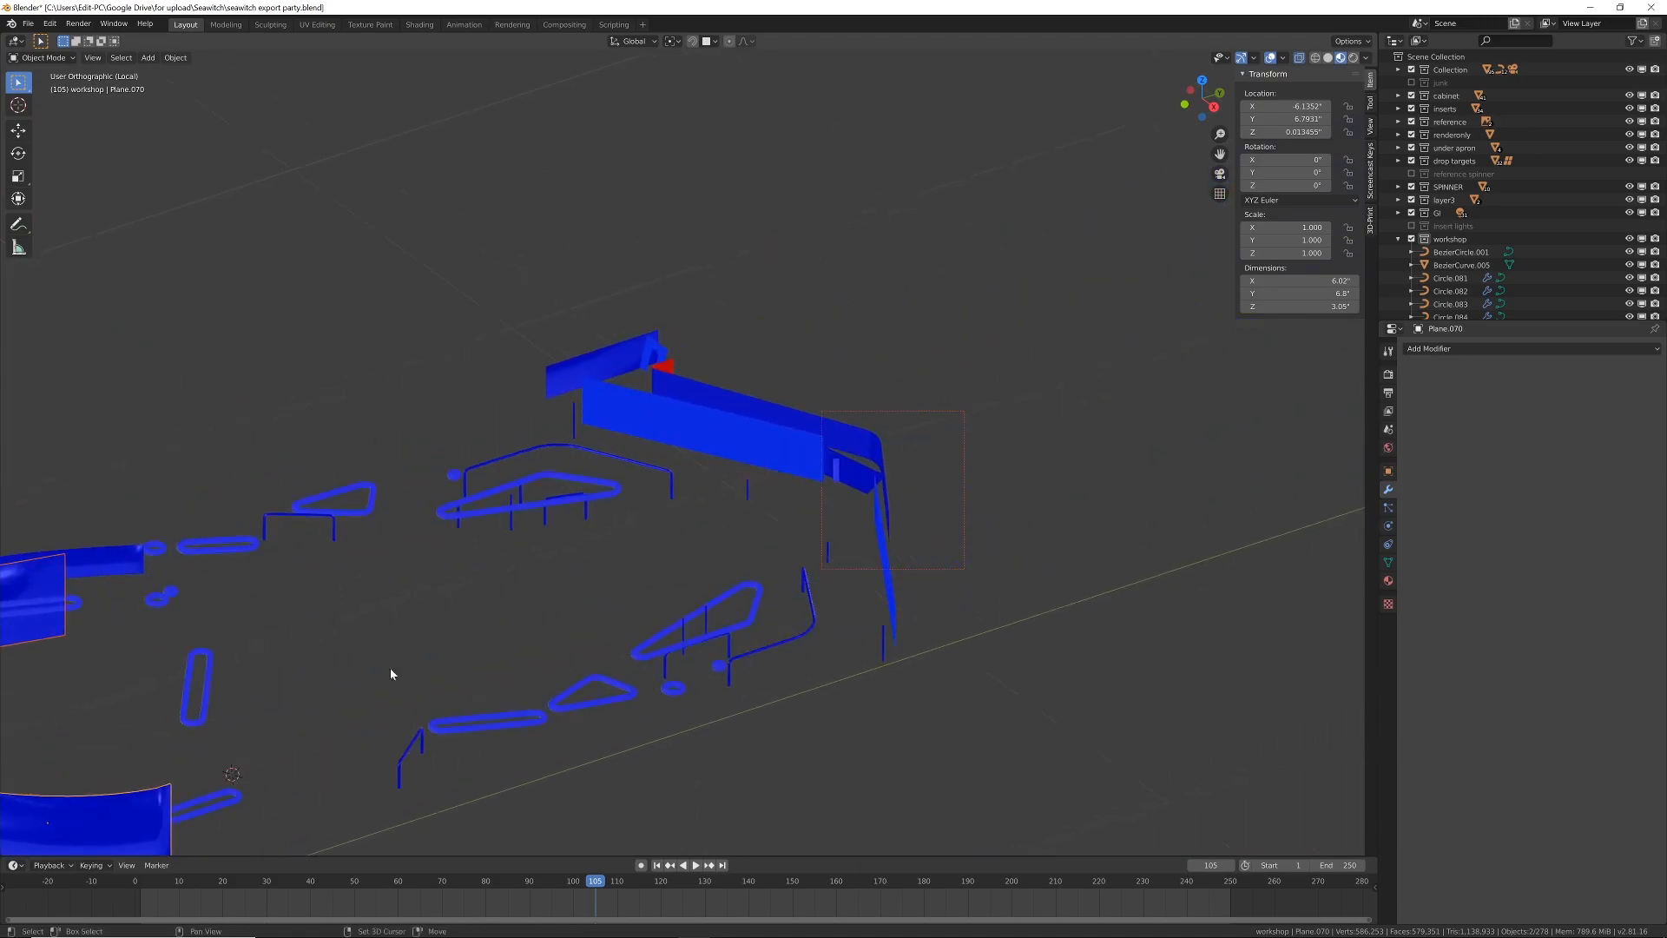
pyautogui.keyDown('shift'); pyautogui.click(686, 441); pyautogui.keyUp('shift')
pyautogui.moveTo(686, 441); pyautogui.dragTo(996, 589, button='middle')
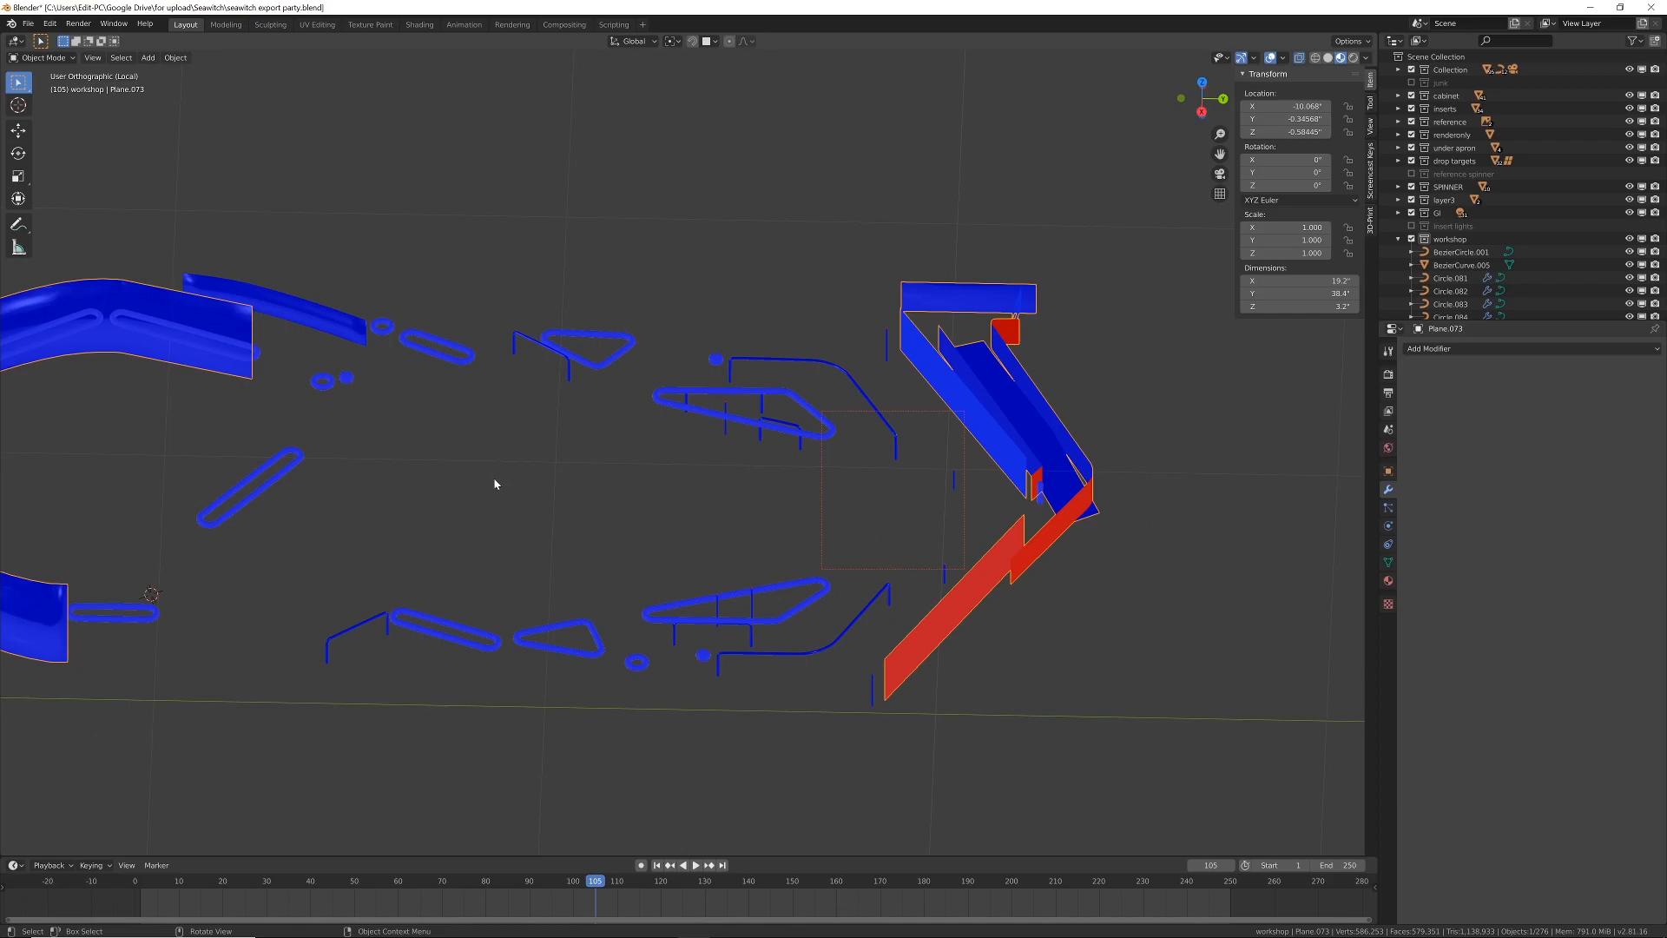
pyautogui.moveTo(465, 441); pyautogui.dragTo(545, 488, button='middle')
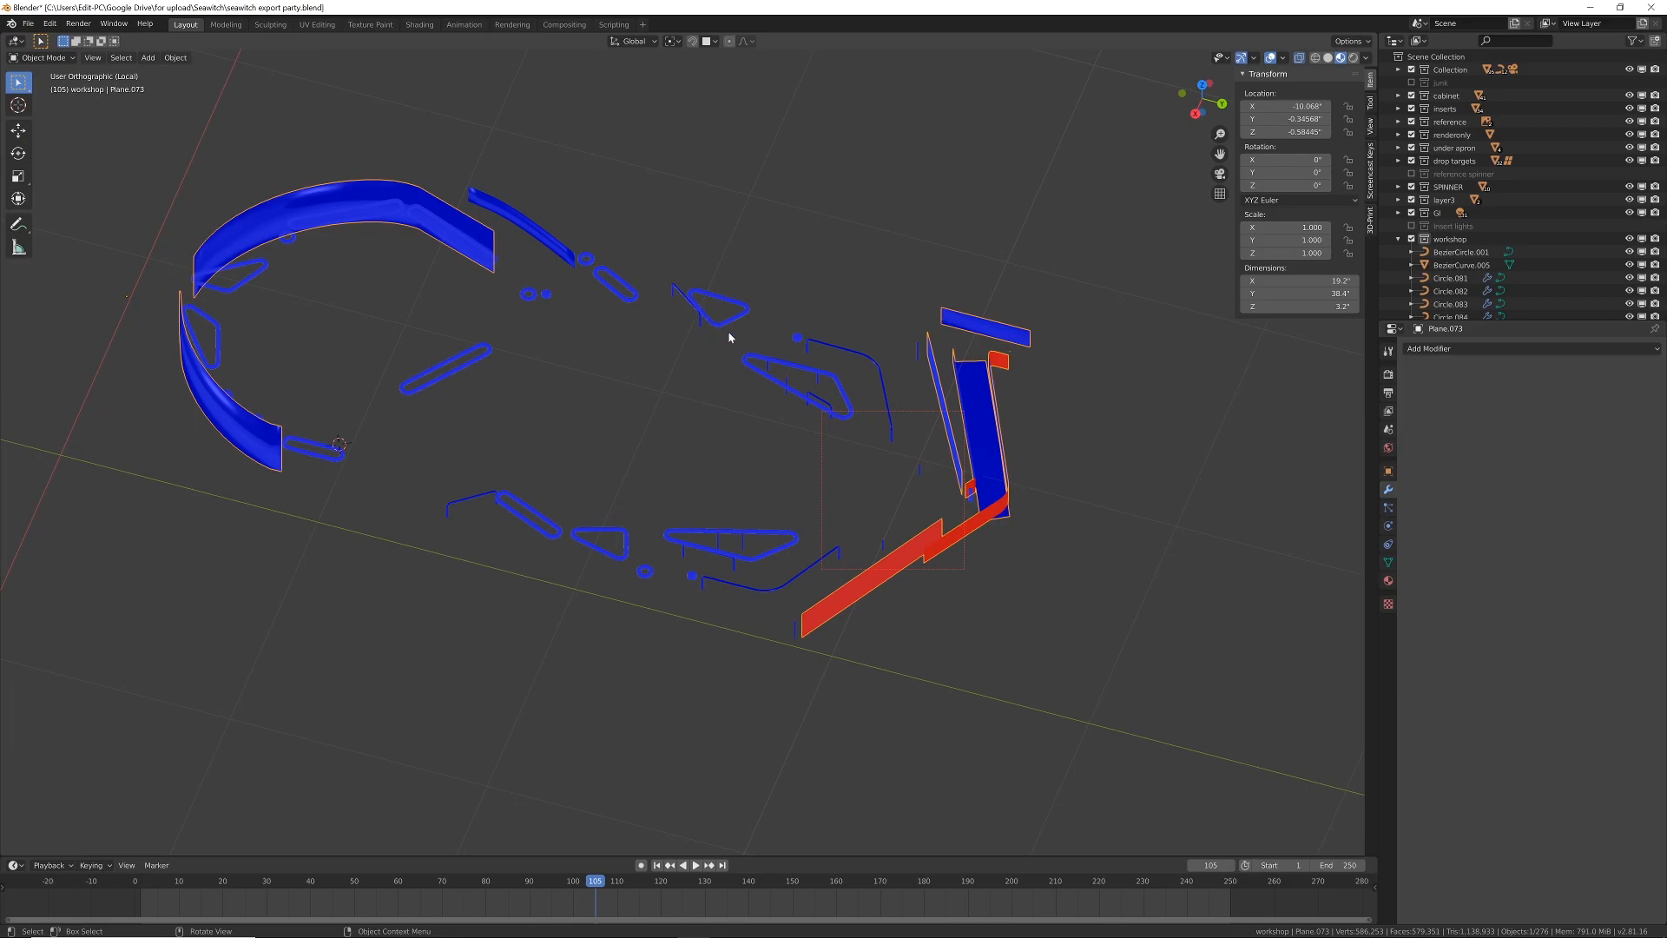
# Step: Unwrap the UVs of all faces of the joined metal walls mesh
pyautogui.press('Tab')
pyautogui.scroll(-1, 736, 334)
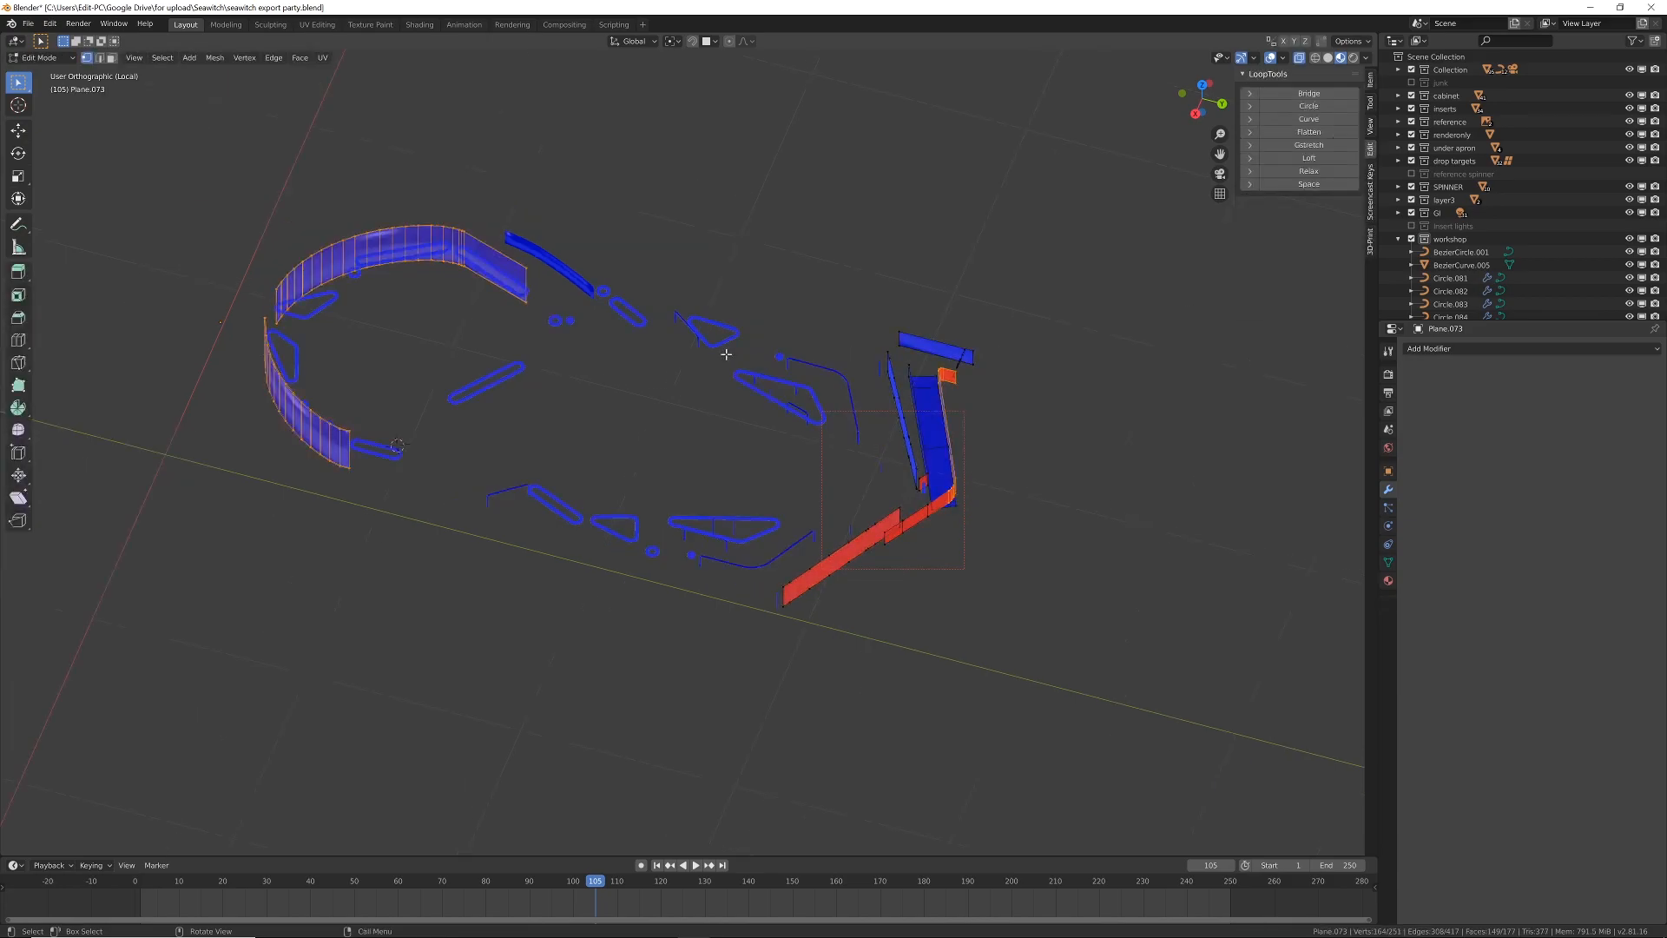
pyautogui.moveTo(725, 354); pyautogui.dragTo(816, 357, button='middle')
pyautogui.press('u')
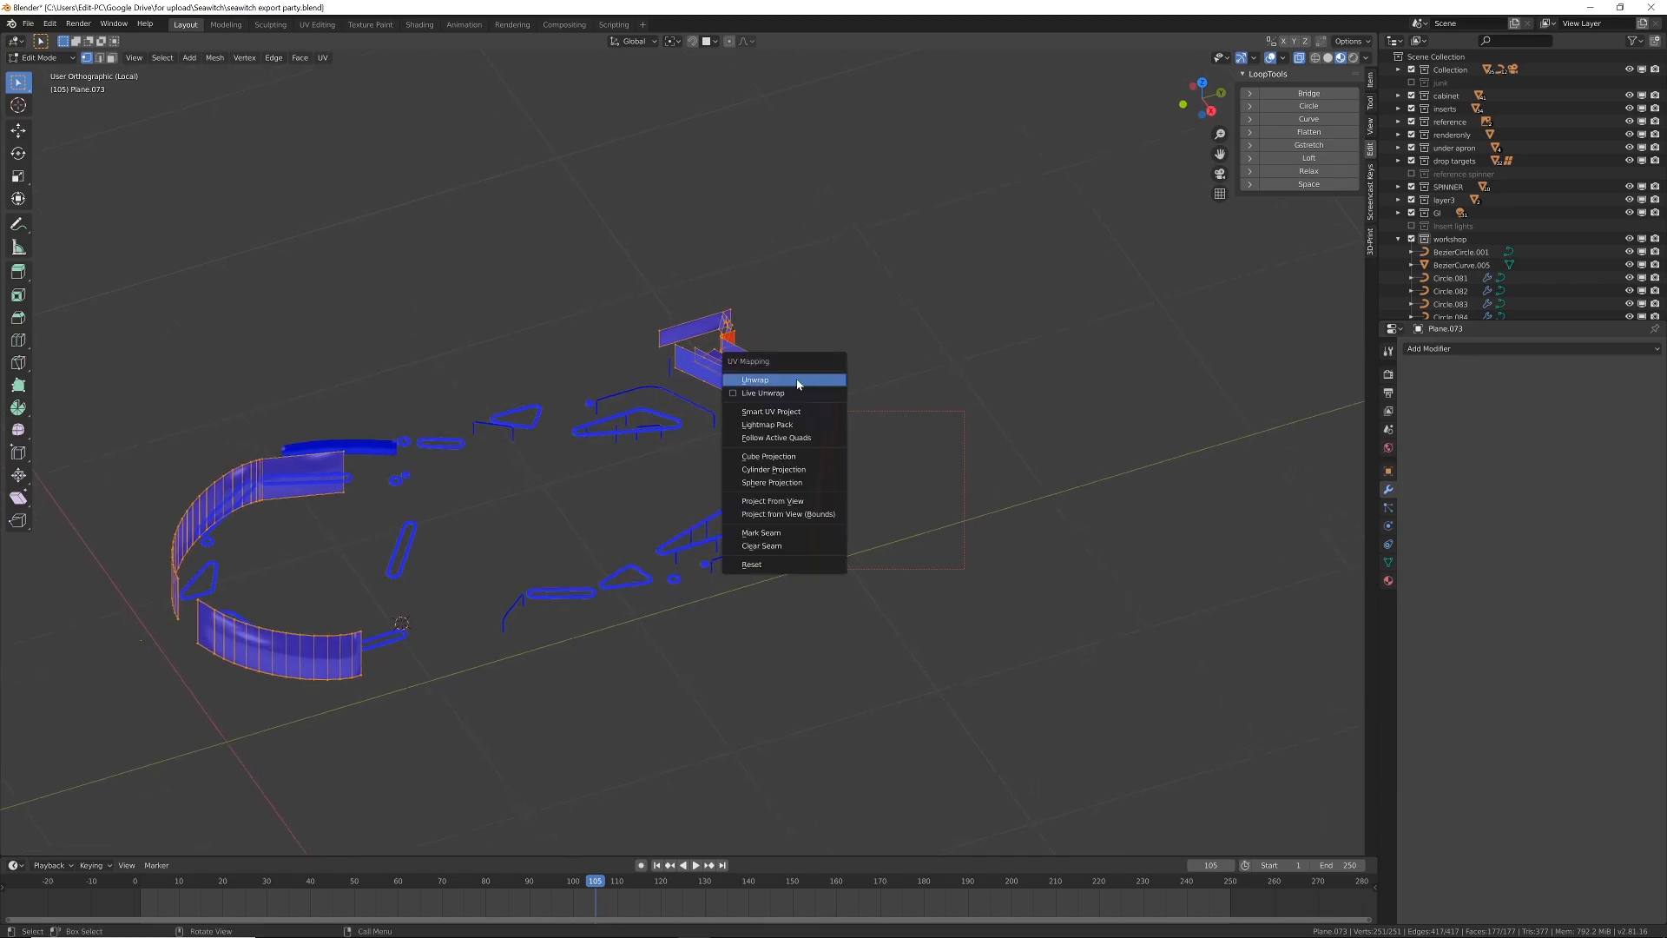
pyautogui.click(798, 381)
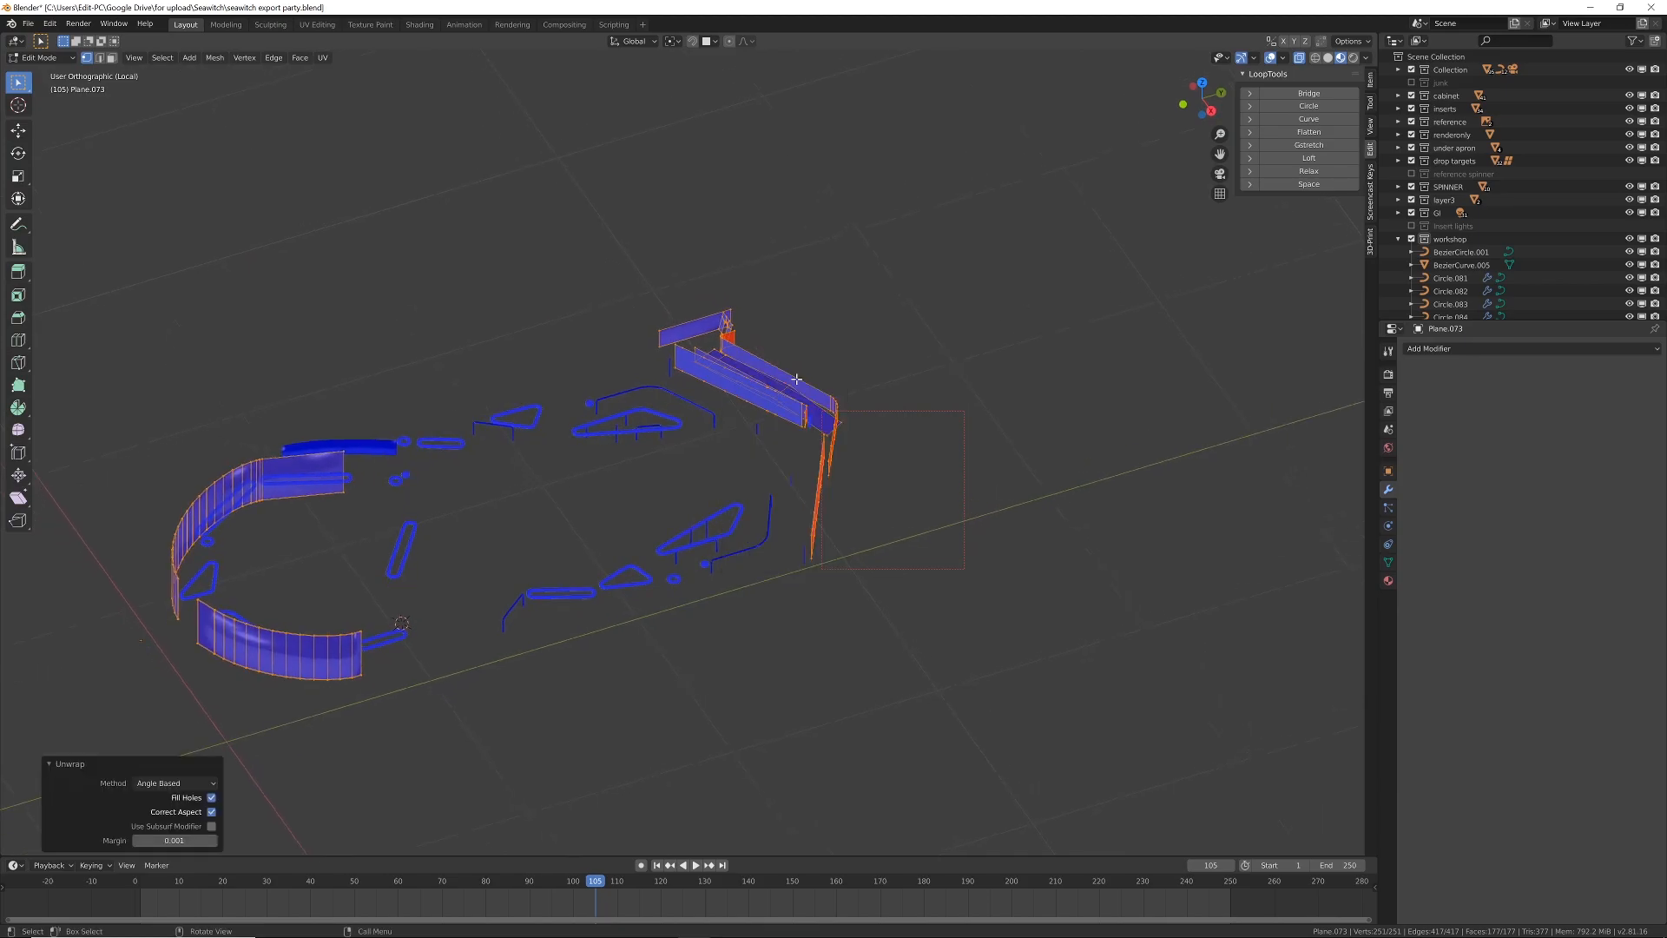
# Step: Export the joined metal walls to the physics folder as phys_metals1.obj
pyautogui.press('ctrl')
pyautogui.hotkey('ctrl', 'e')
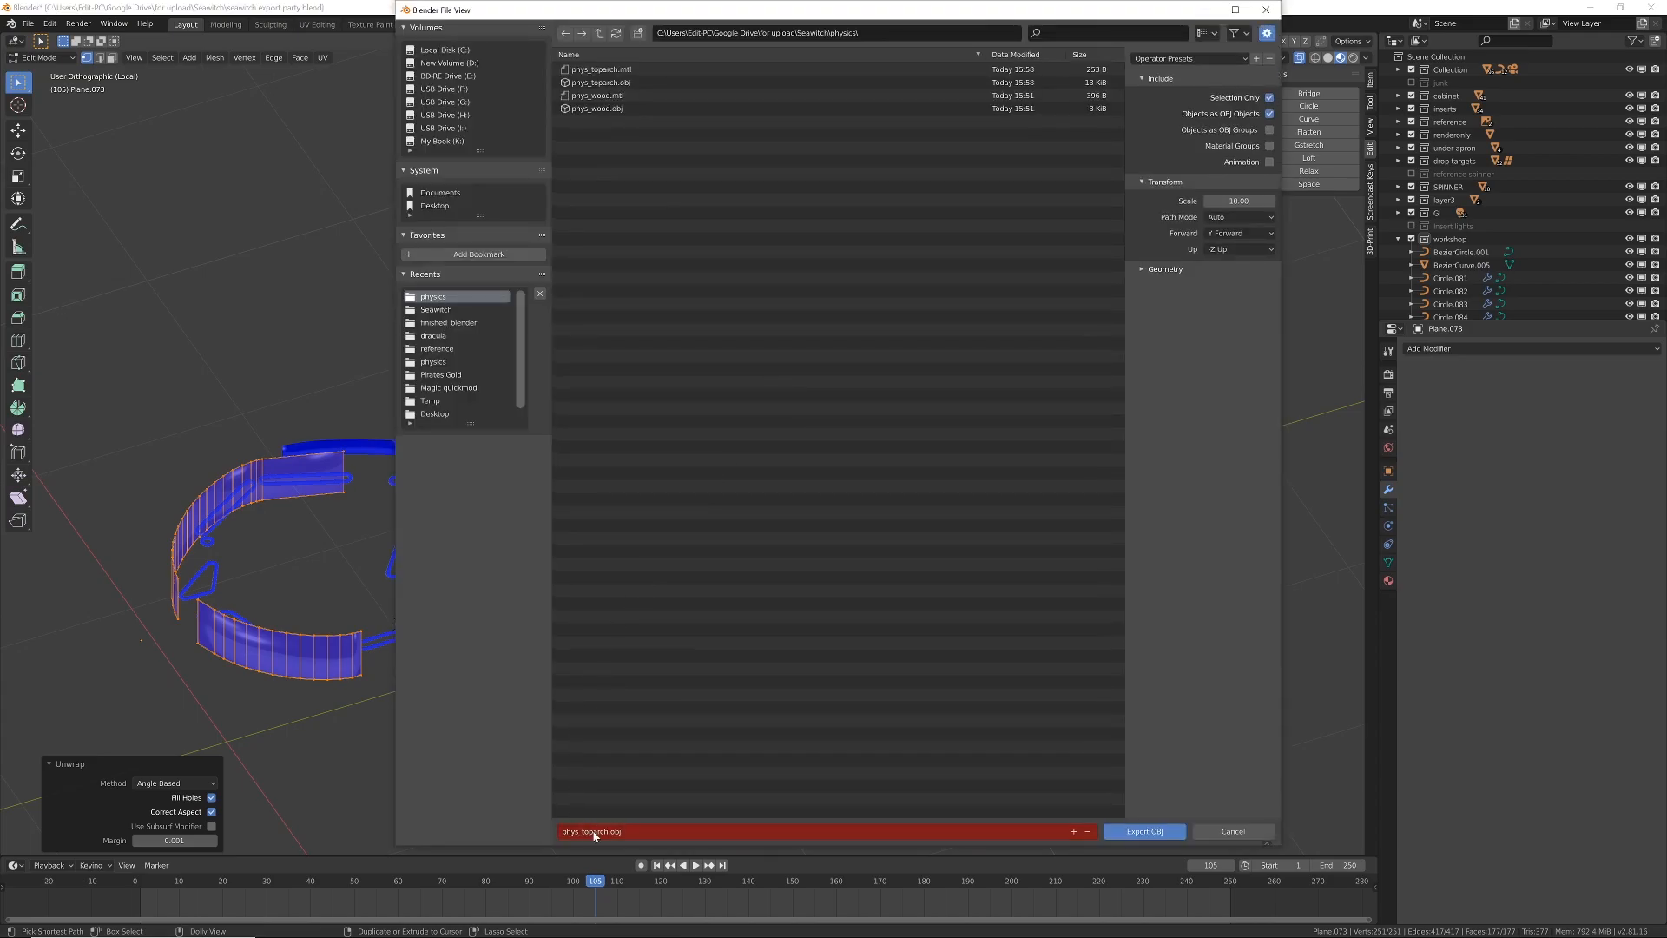
pyautogui.press('BackSpace')
pyautogui.press('BackSpace')
pyautogui.press('BackSpace')
pyautogui.write('metals1')
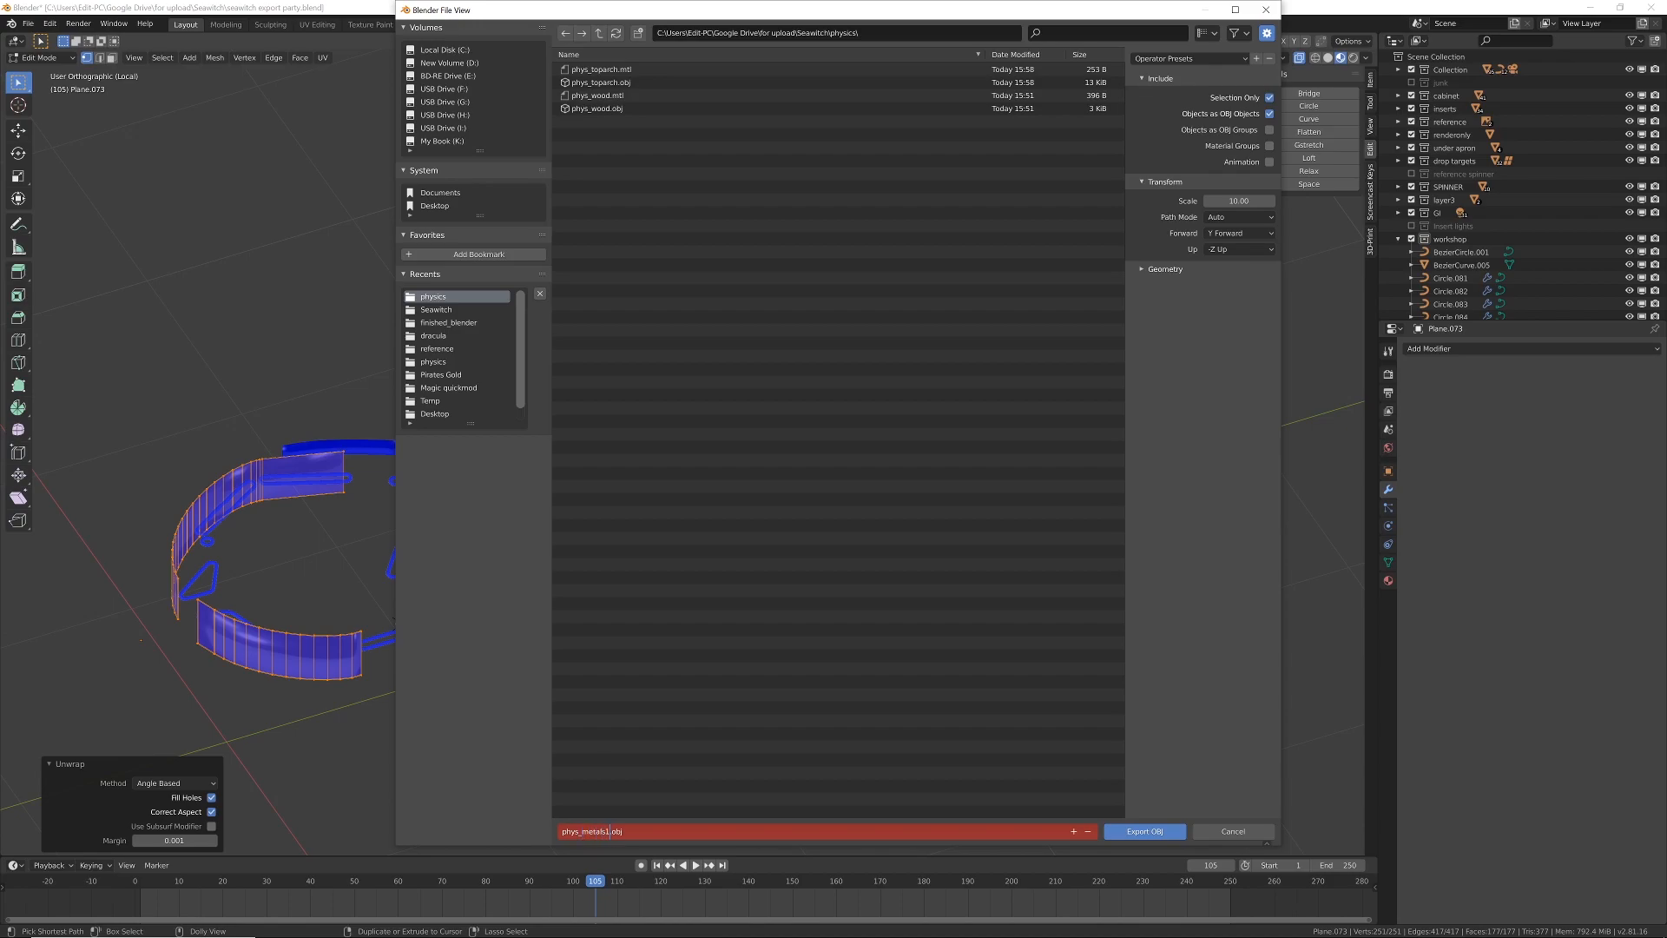
pyautogui.press('Return')
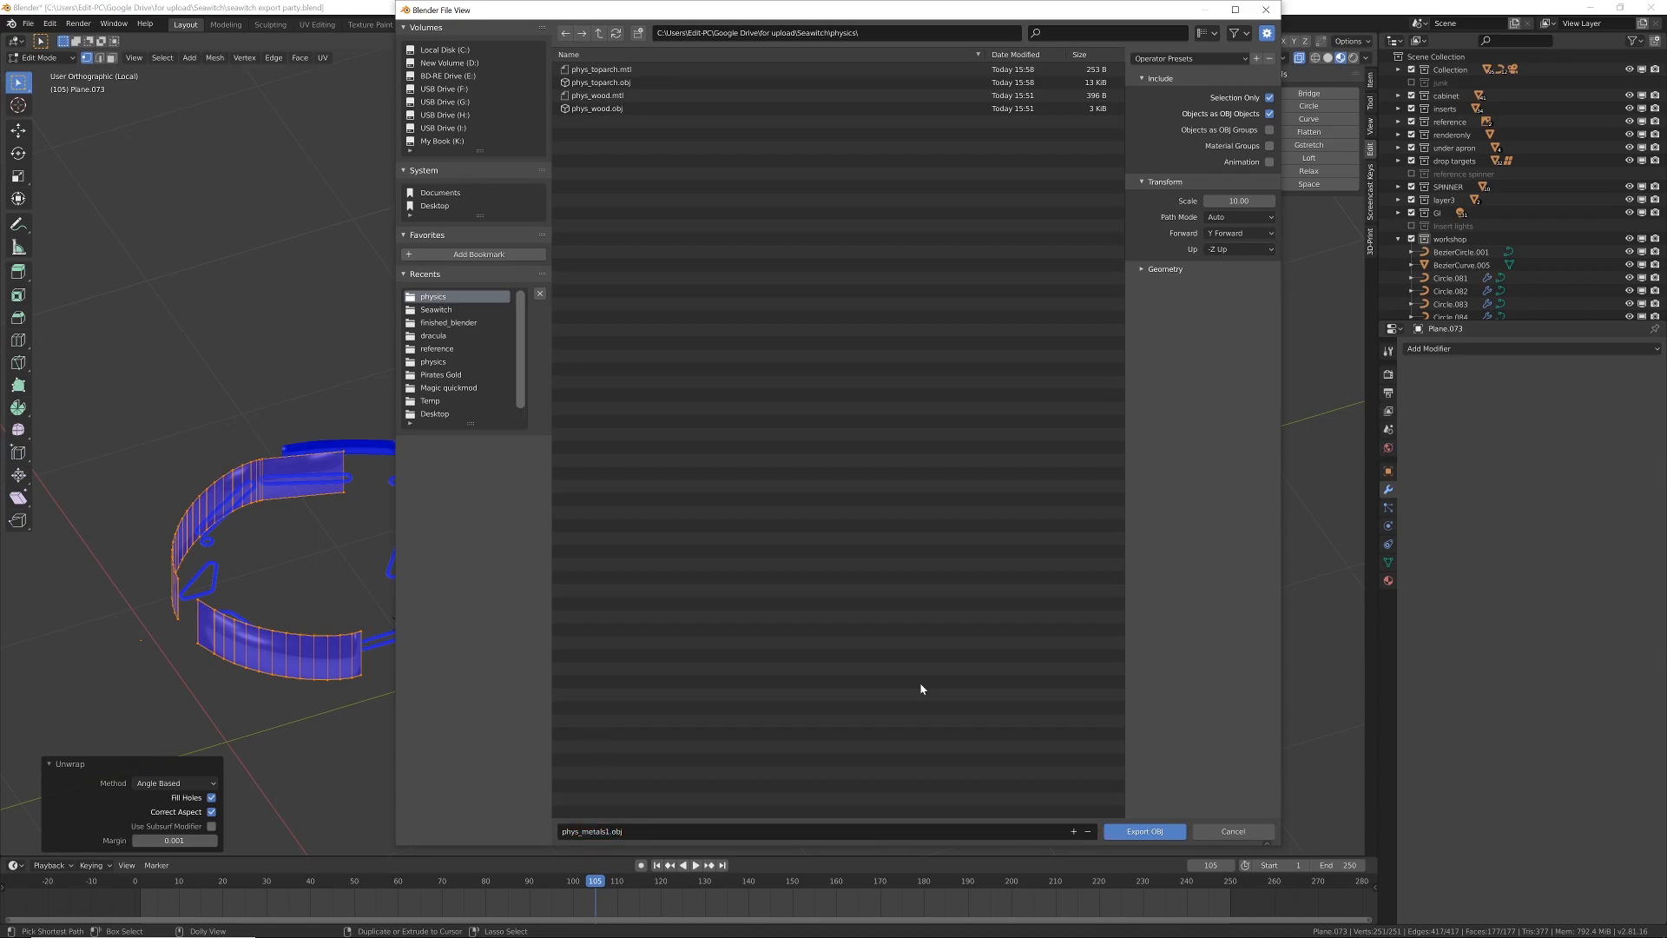
pyautogui.click(1134, 833)
# Step: Delete the joined metal walls object from the scene
pyautogui.press('x')
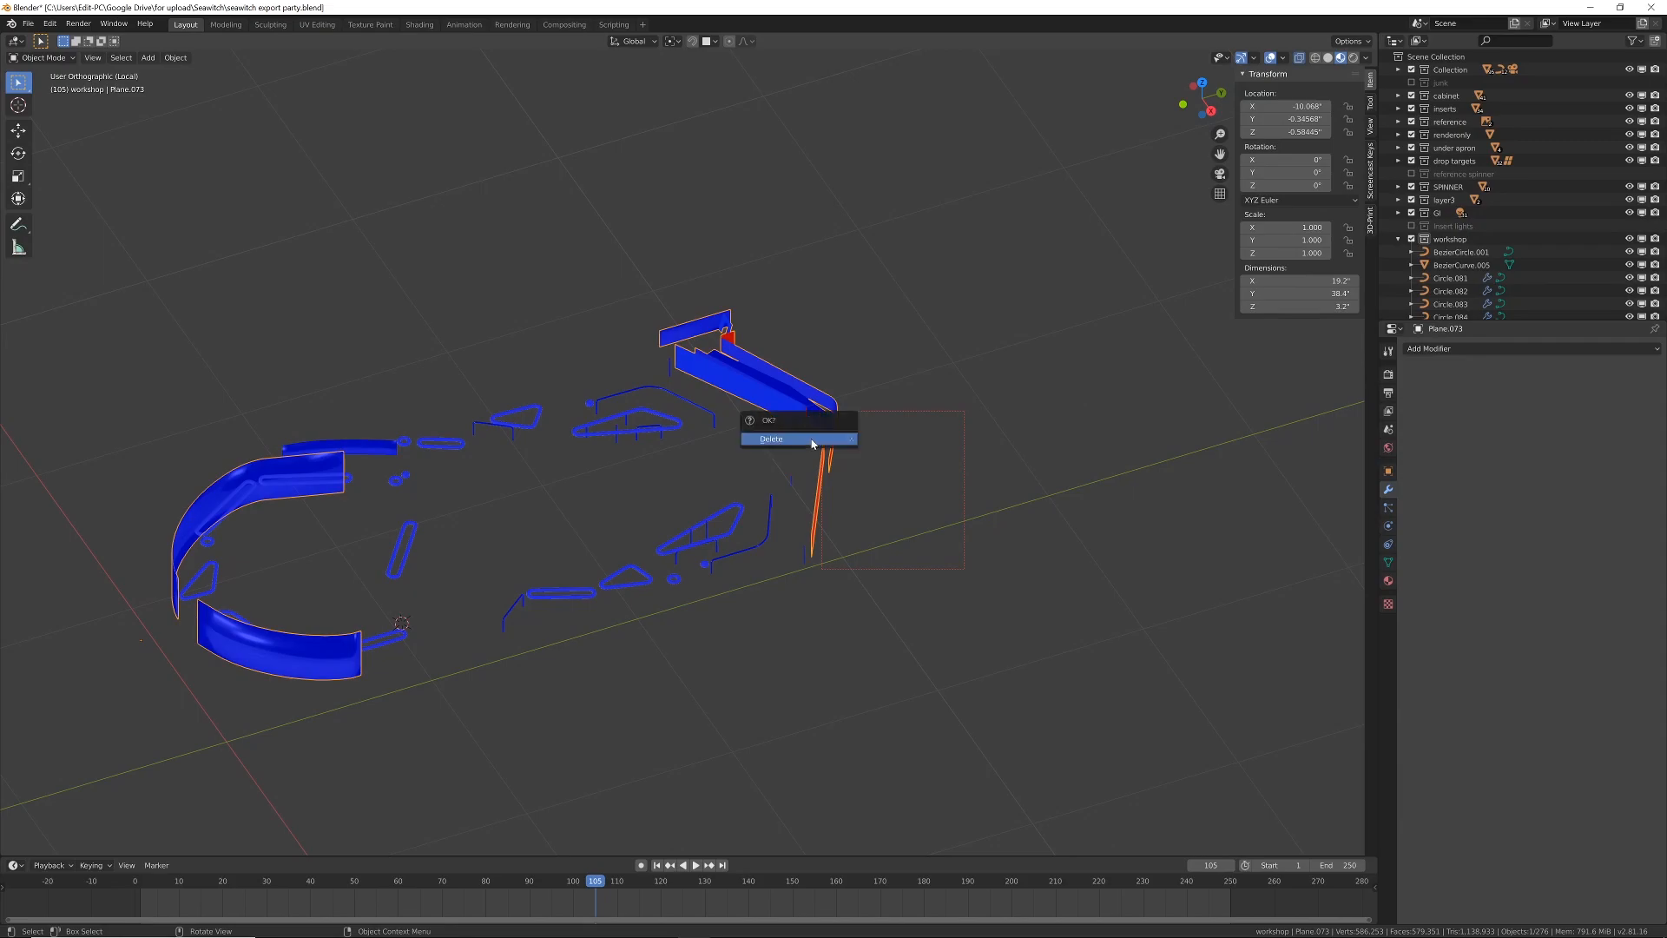
pyautogui.click(819, 439)
pyautogui.moveTo(748, 465)
pyautogui.keyDown('shift'); pyautogui.mouseDown(button='middle')
pyautogui.moveTo(790, 480)
pyautogui.moveTo(755, 503)
pyautogui.moveTo(729, 498)
pyautogui.moveTo(737, 487)
pyautogui.mouseUp(button='middle'); pyautogui.keyUp('shift')
# Step: Select the remaining short curved wall and examine its profile from above and from an angle
pyautogui.click(629, 358)
pyautogui.moveTo(614, 347); pyautogui.dragTo(746, 443, button='middle')
pyautogui.scroll(7, 747, 442)
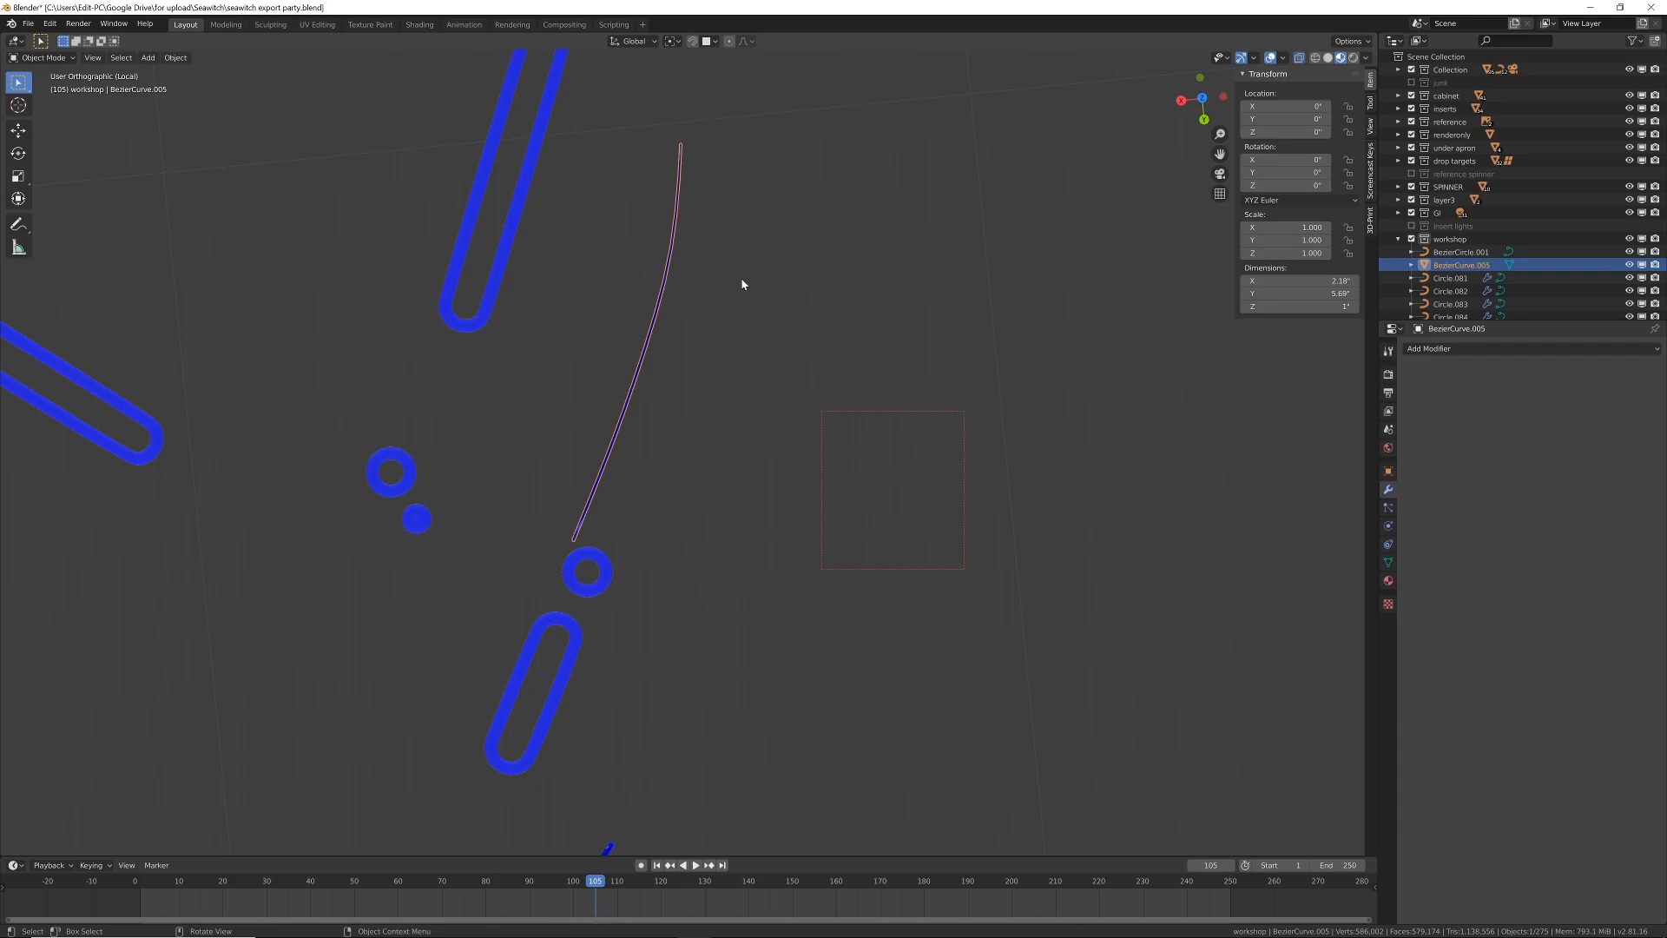
pyautogui.scroll(-2, 742, 282)
pyautogui.moveTo(738, 349); pyautogui.dragTo(753, 317, button='middle')
pyautogui.moveTo(617, 608); pyautogui.dragTo(733, 420, button='middle')
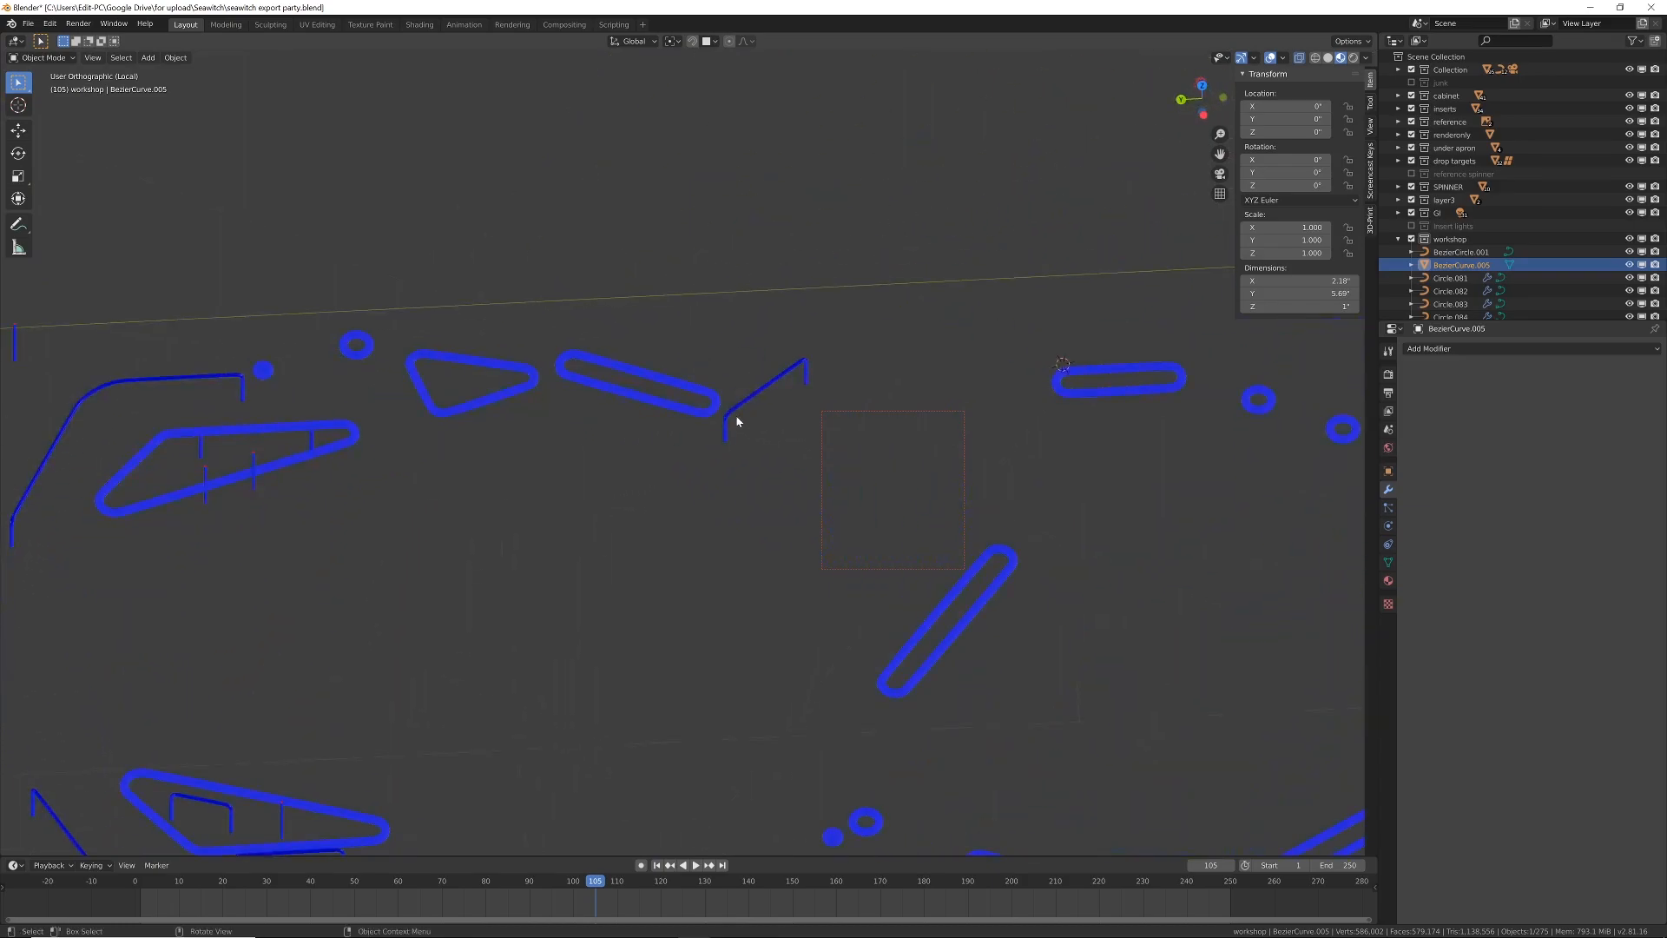
# Step: Remove the Subdivision modifier from the wire guides curve object
pyautogui.click(736, 417)
pyautogui.scroll(-2, 600, 511)
pyautogui.keyDown('shift'); pyautogui.moveTo(551, 552); pyautogui.dragTo(601, 467, button='middle'); pyautogui.keyUp('shift')
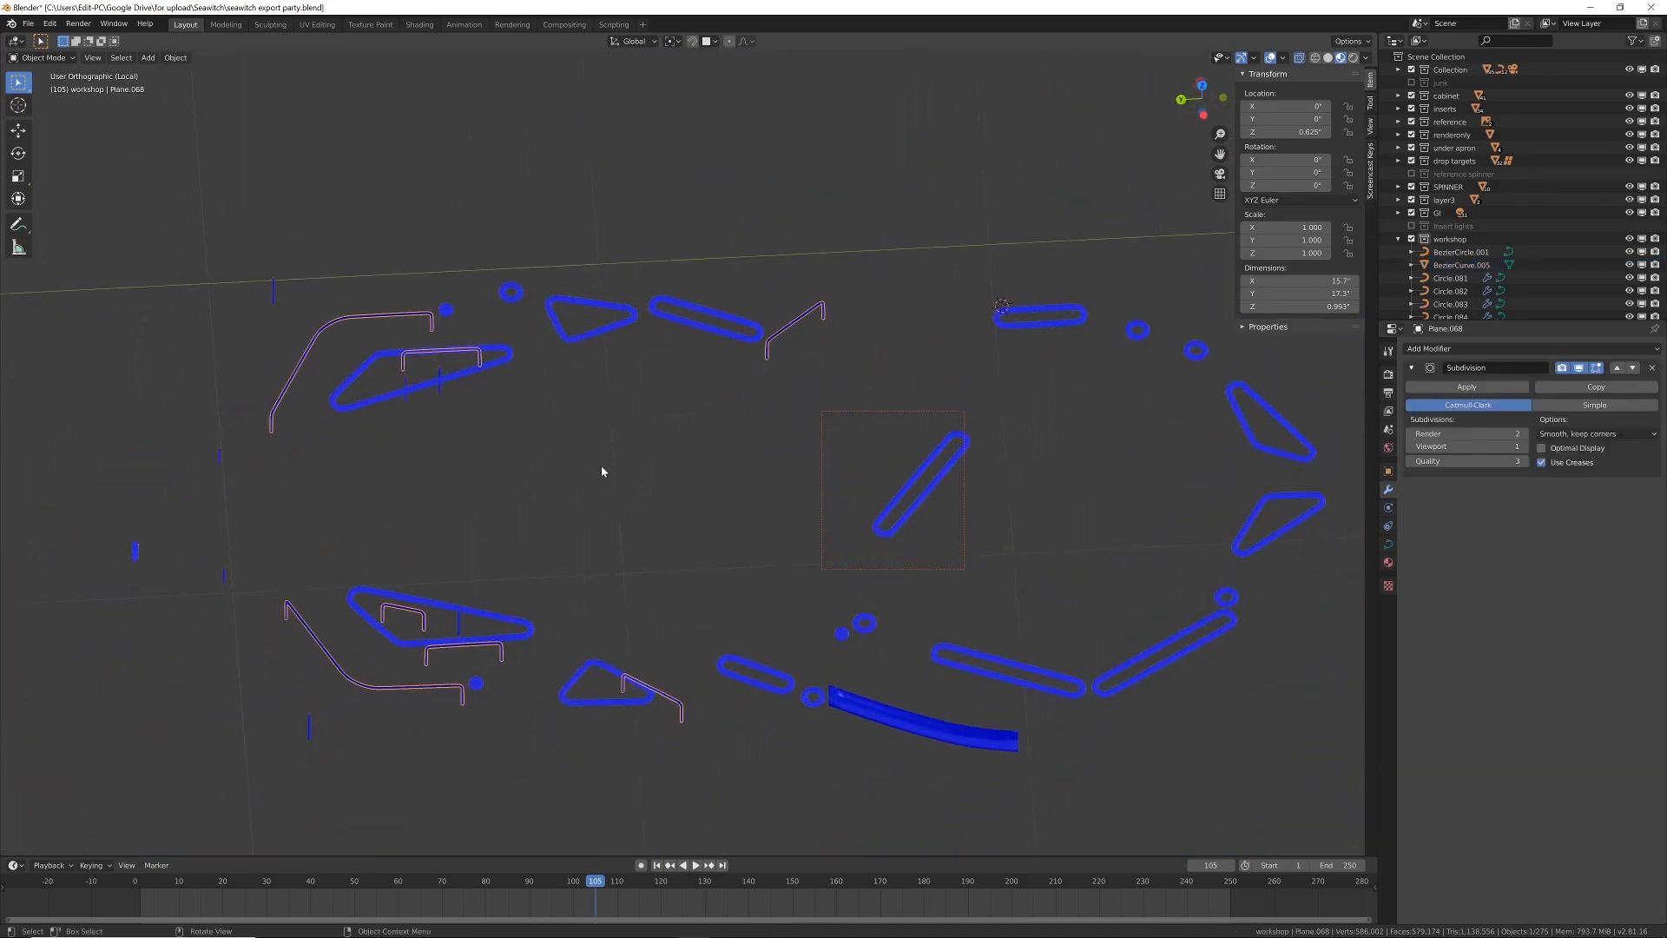
pyautogui.click(1388, 543)
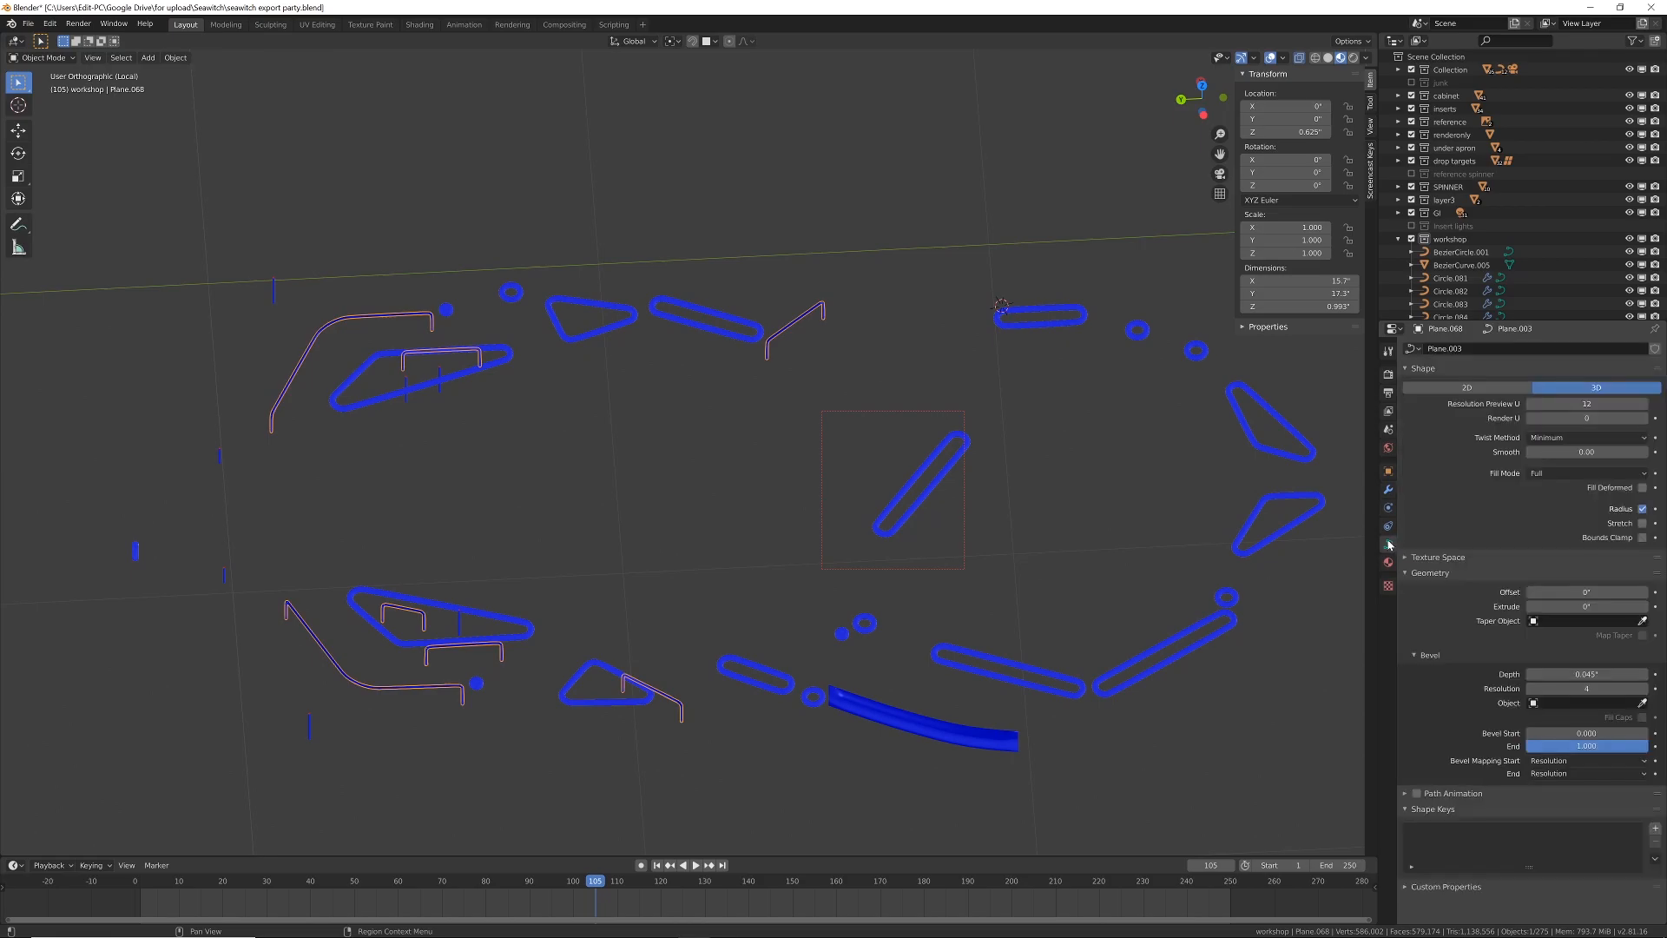
pyautogui.click(1387, 489)
pyautogui.click(1652, 371)
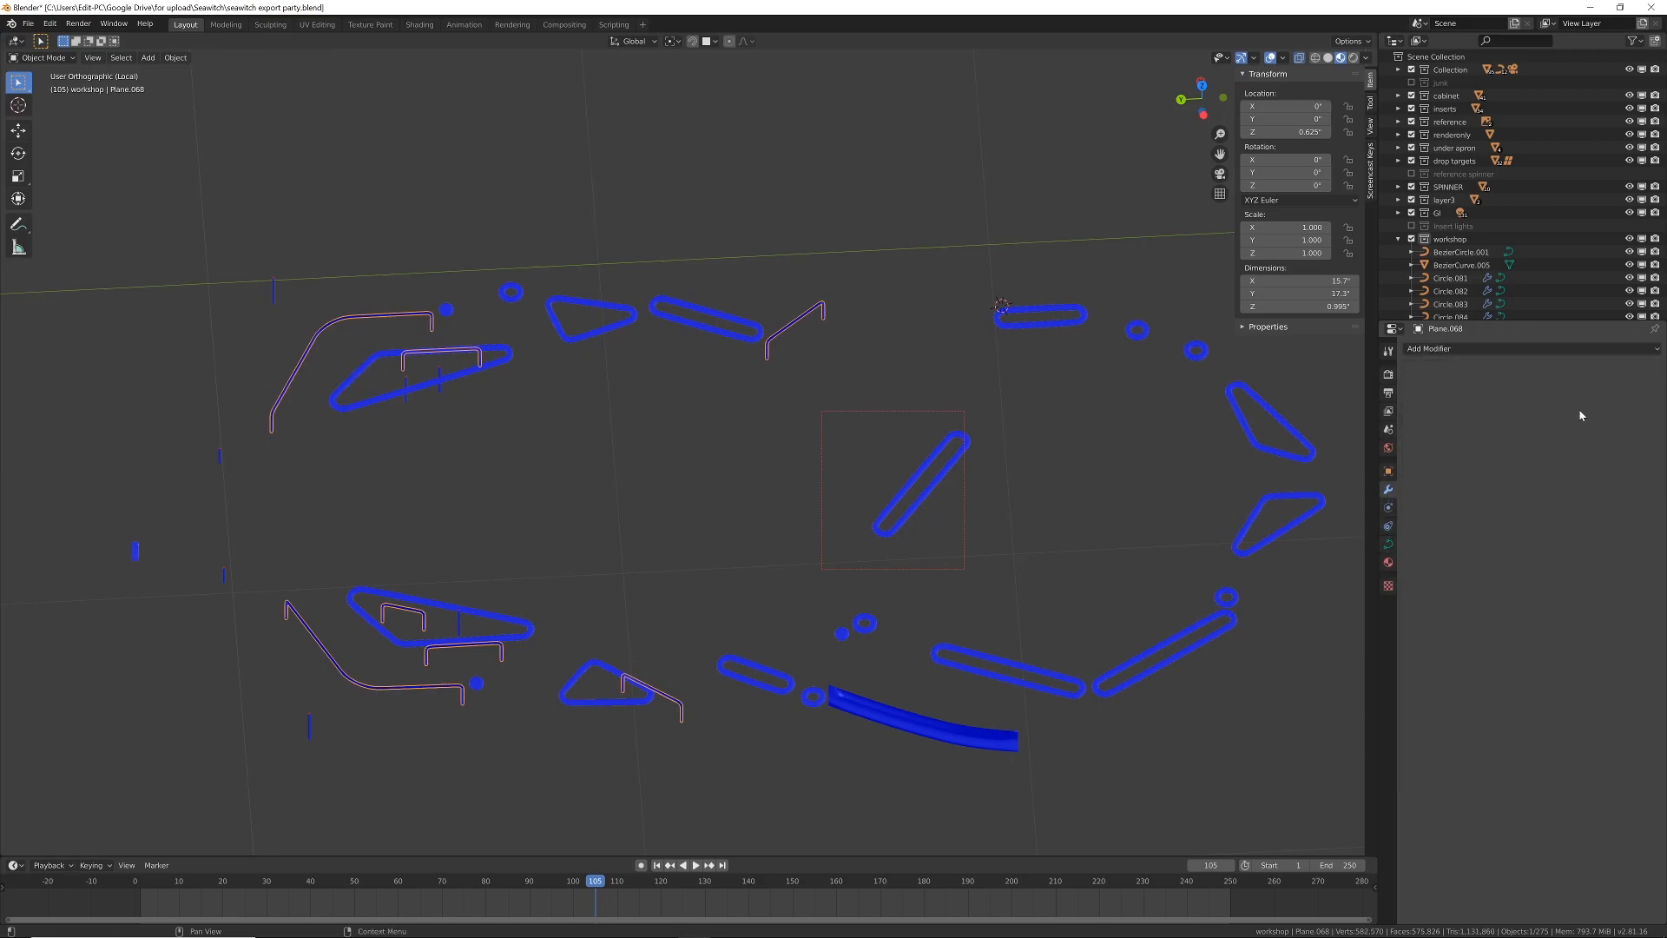
# Step: Show the wire guides' curve settings and duplicate the object in place
pyautogui.click(1388, 543)
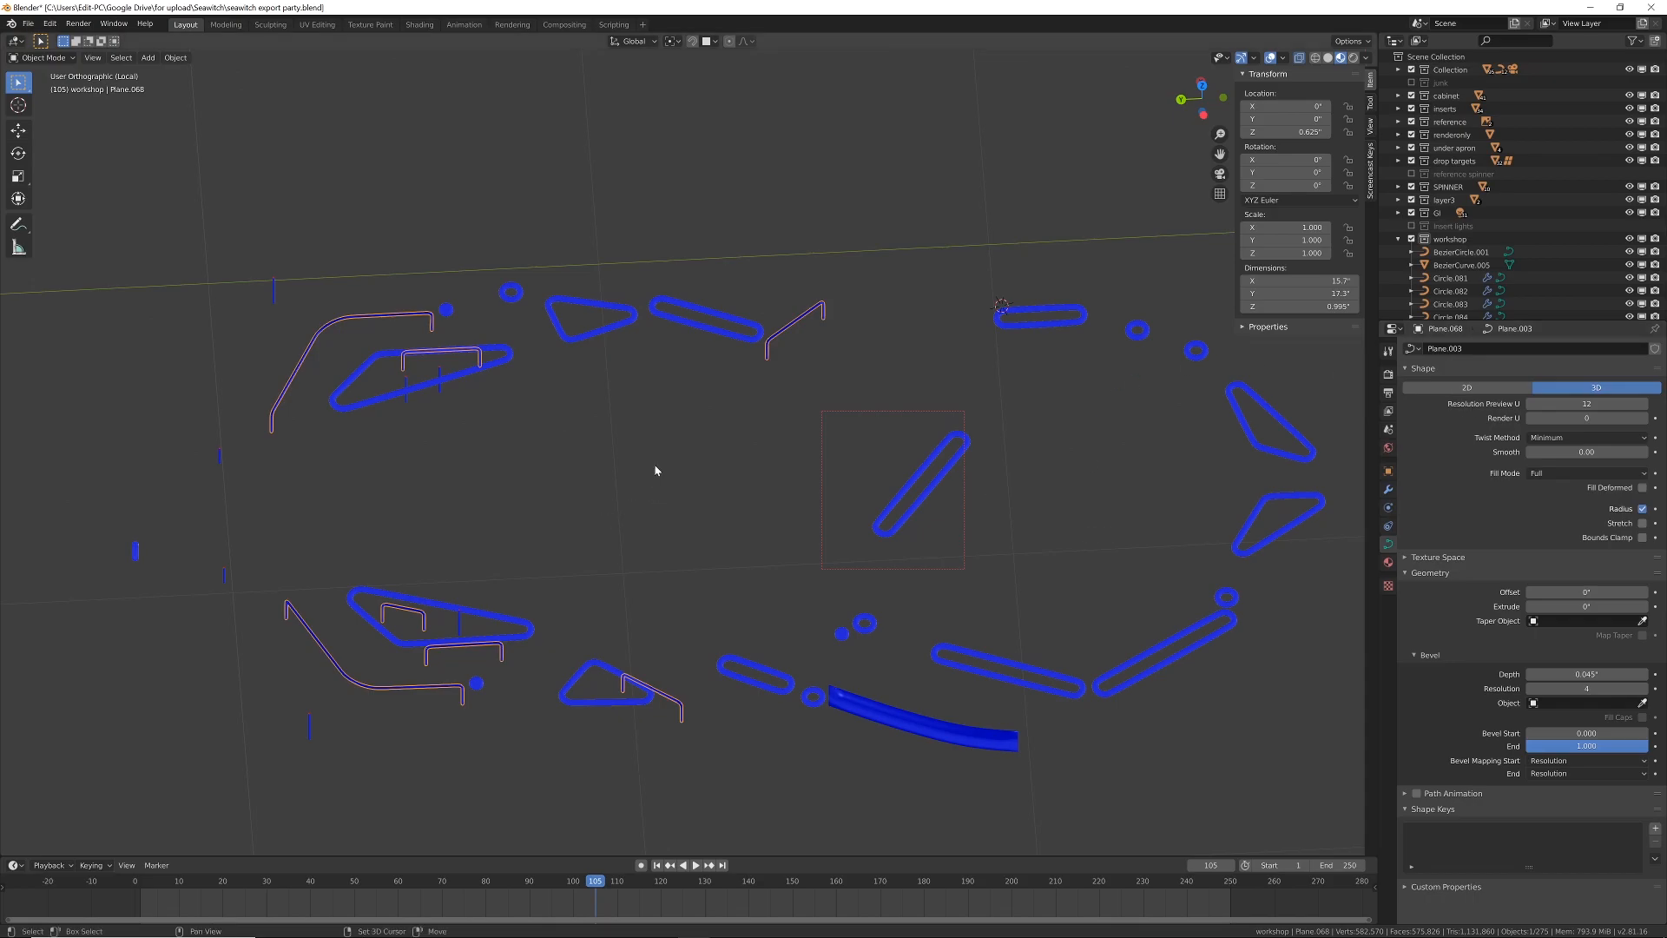
pyautogui.hotkey('shift', 'd')
pyautogui.press('Escape')
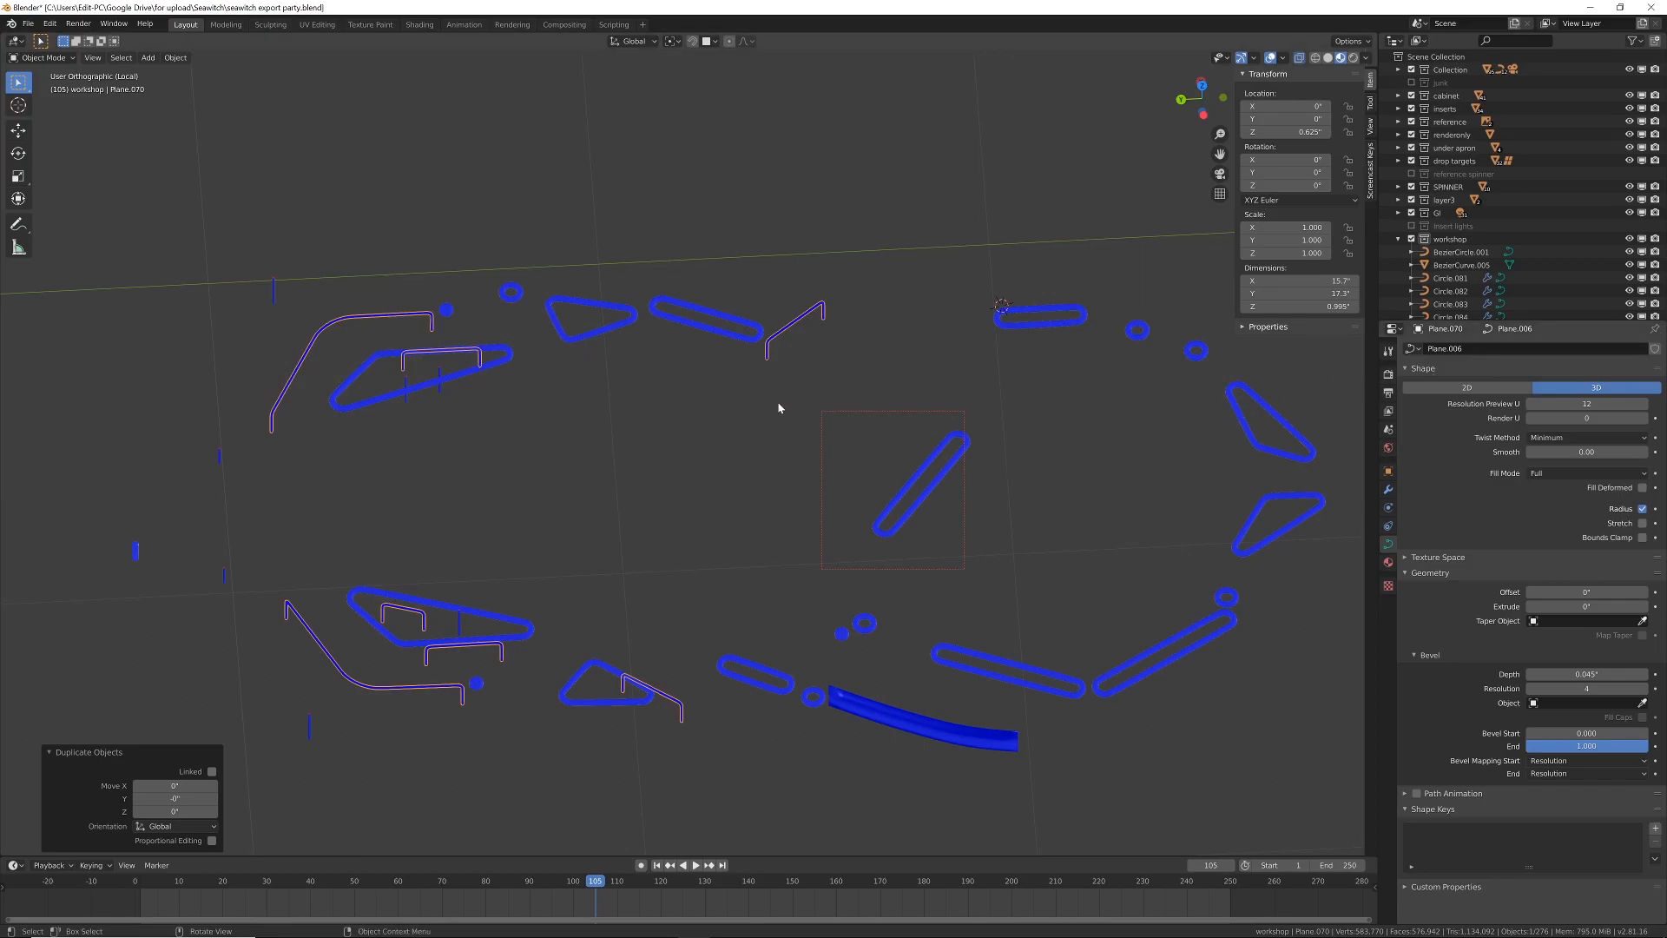
pyautogui.press('Tab')
pyautogui.press('Tab')
pyautogui.press('Tab')
pyautogui.press('Tab')
pyautogui.press('Tab')
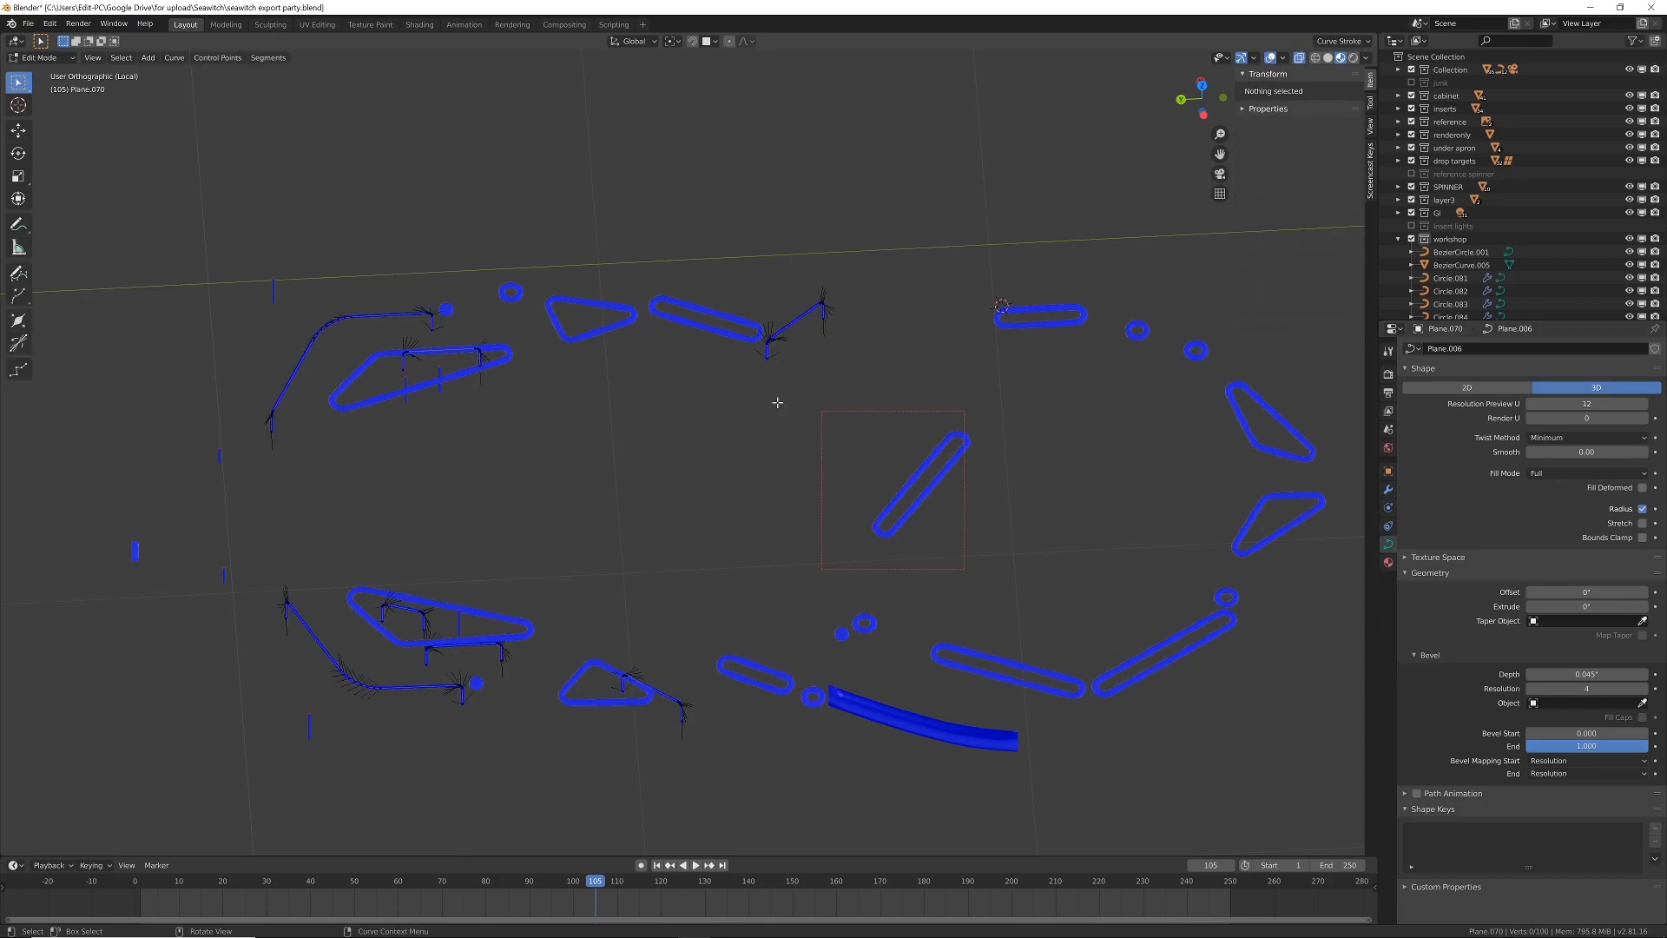
pyautogui.press('Tab')
pyautogui.press('Tab')
pyautogui.press('Tab')
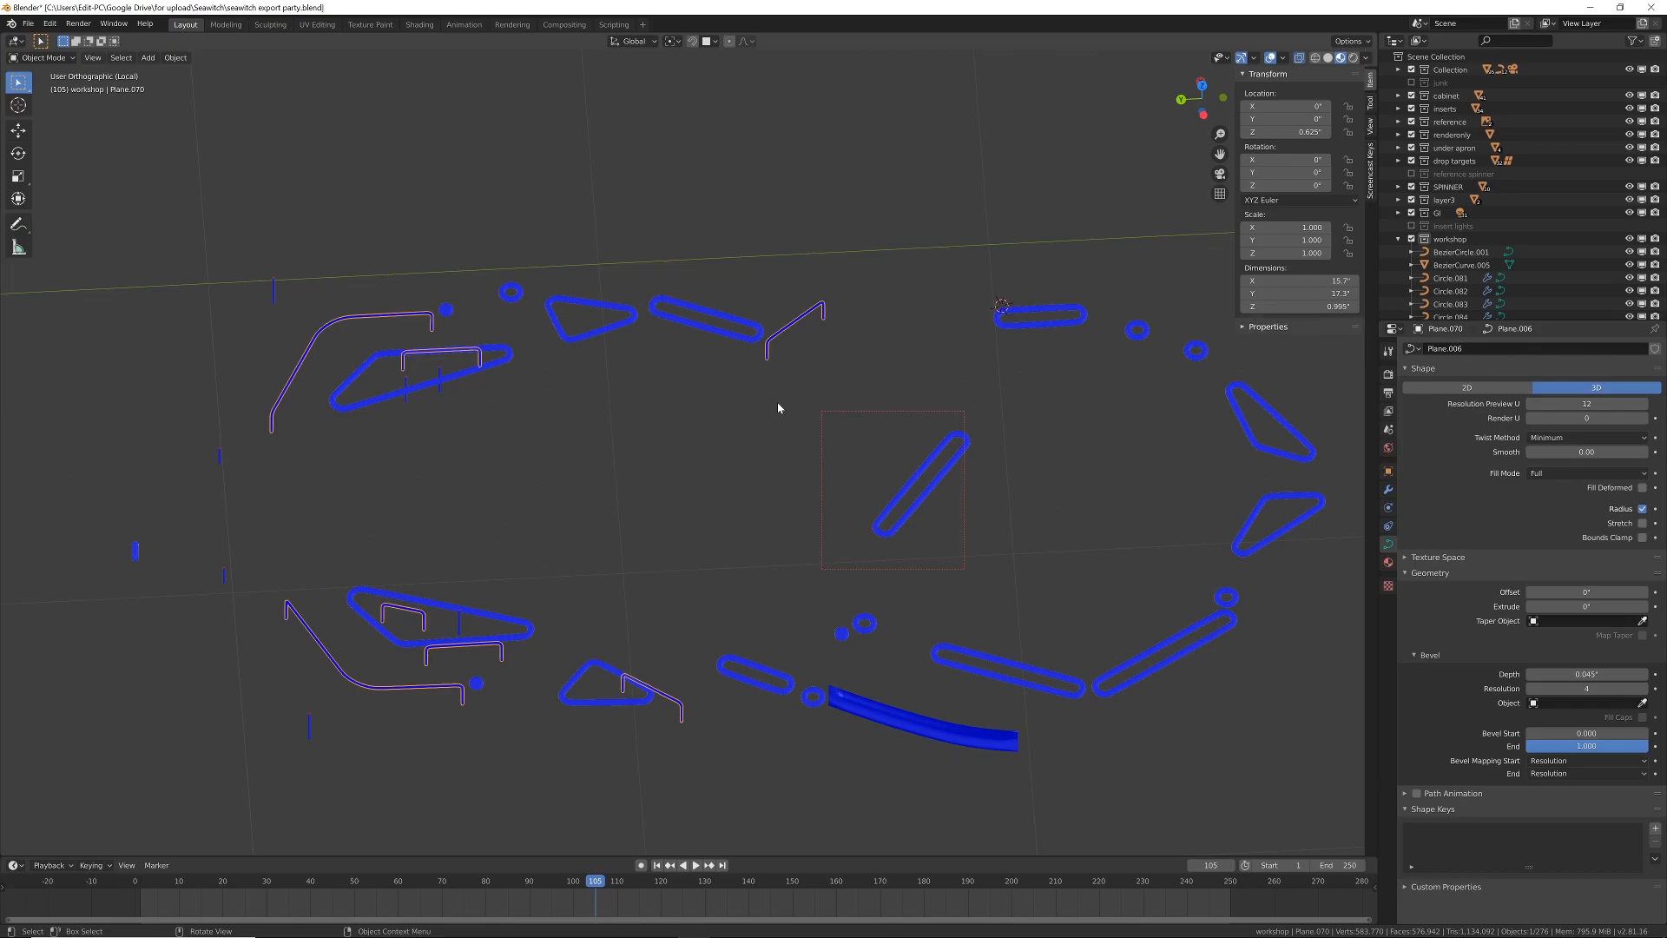
pyautogui.press('Tab')
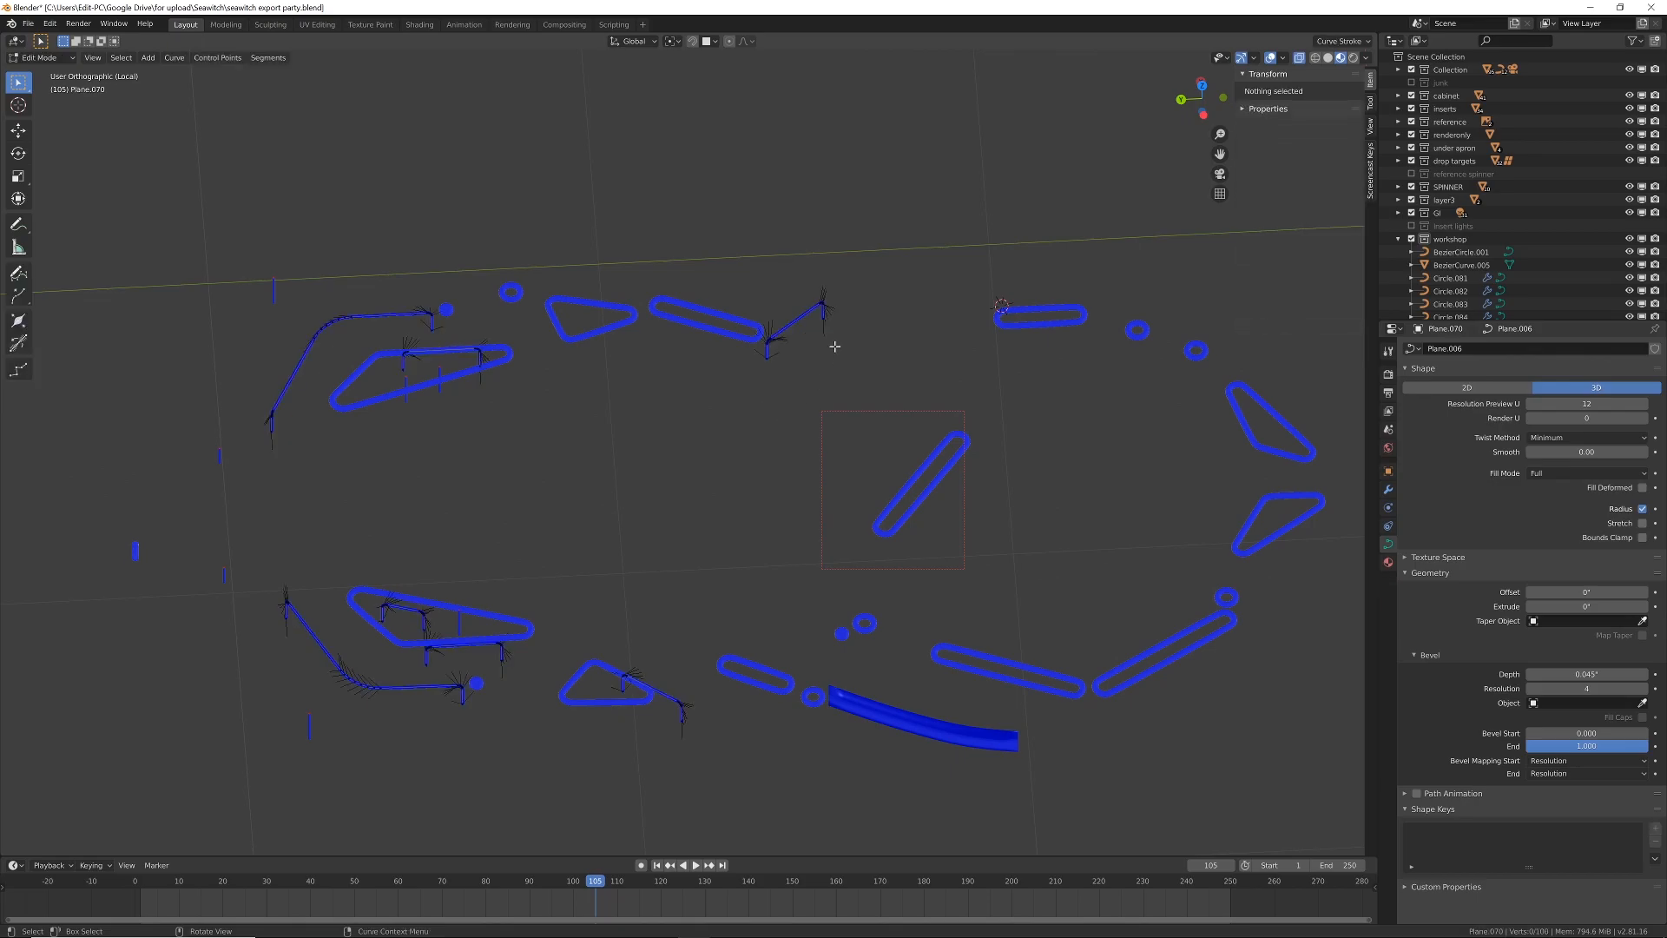
pyautogui.press('Tab')
# Step: Convert the duplicated wire guides from curve to mesh and open the mesh for editing
pyautogui.click(175, 58)
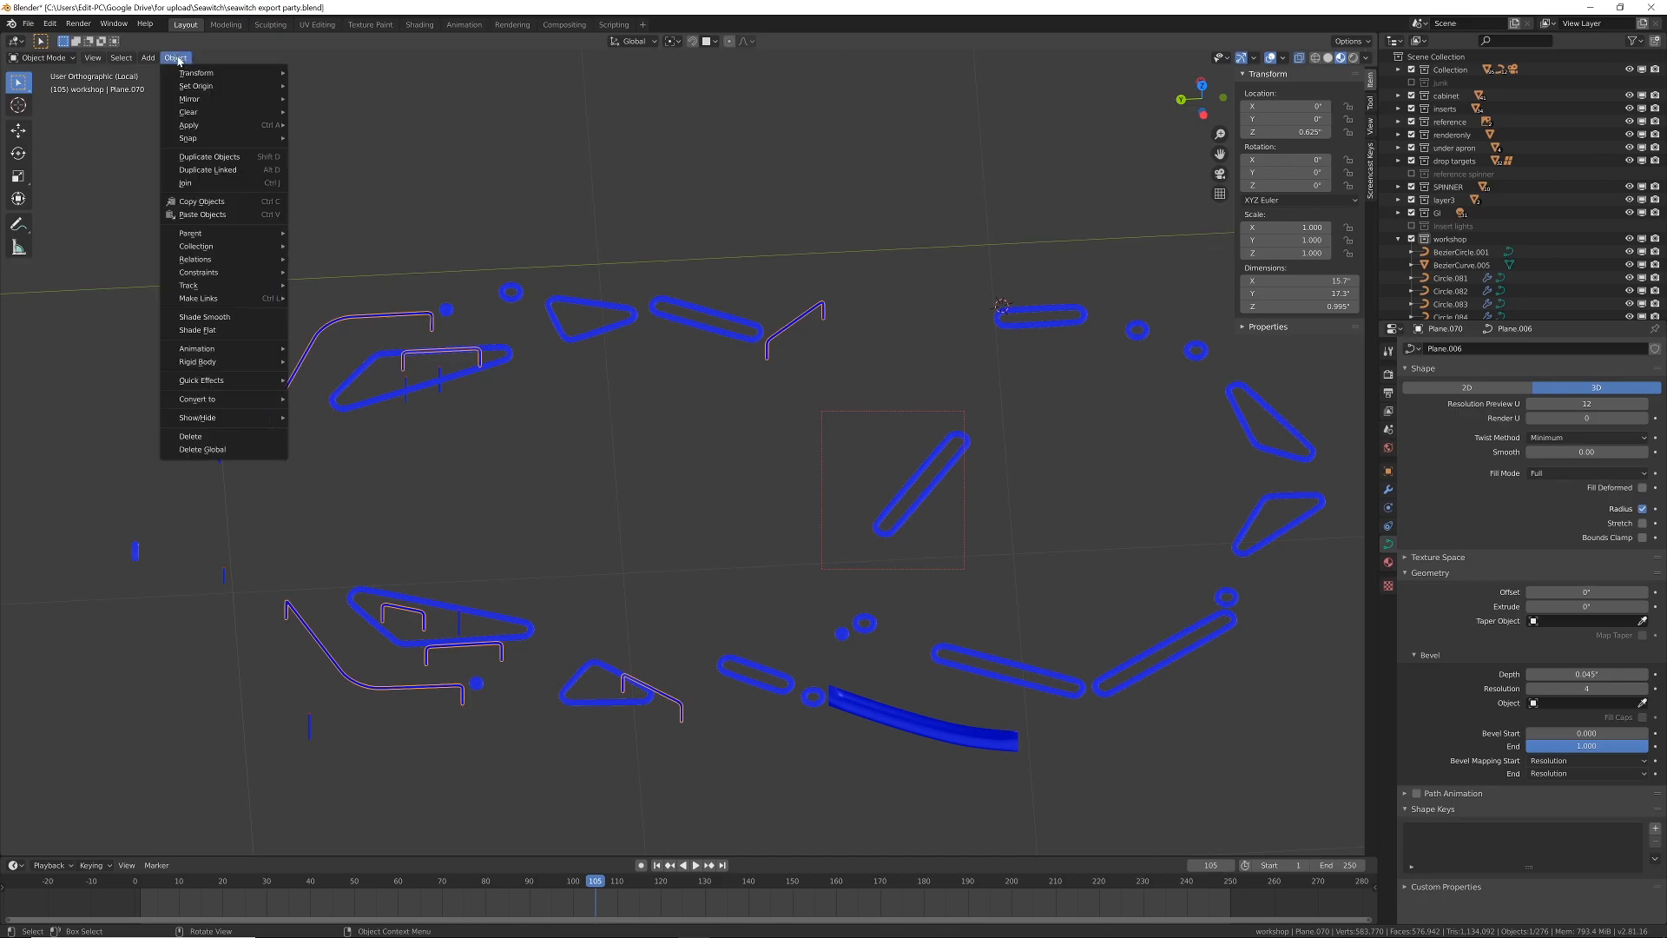
pyautogui.moveTo(261, 399)
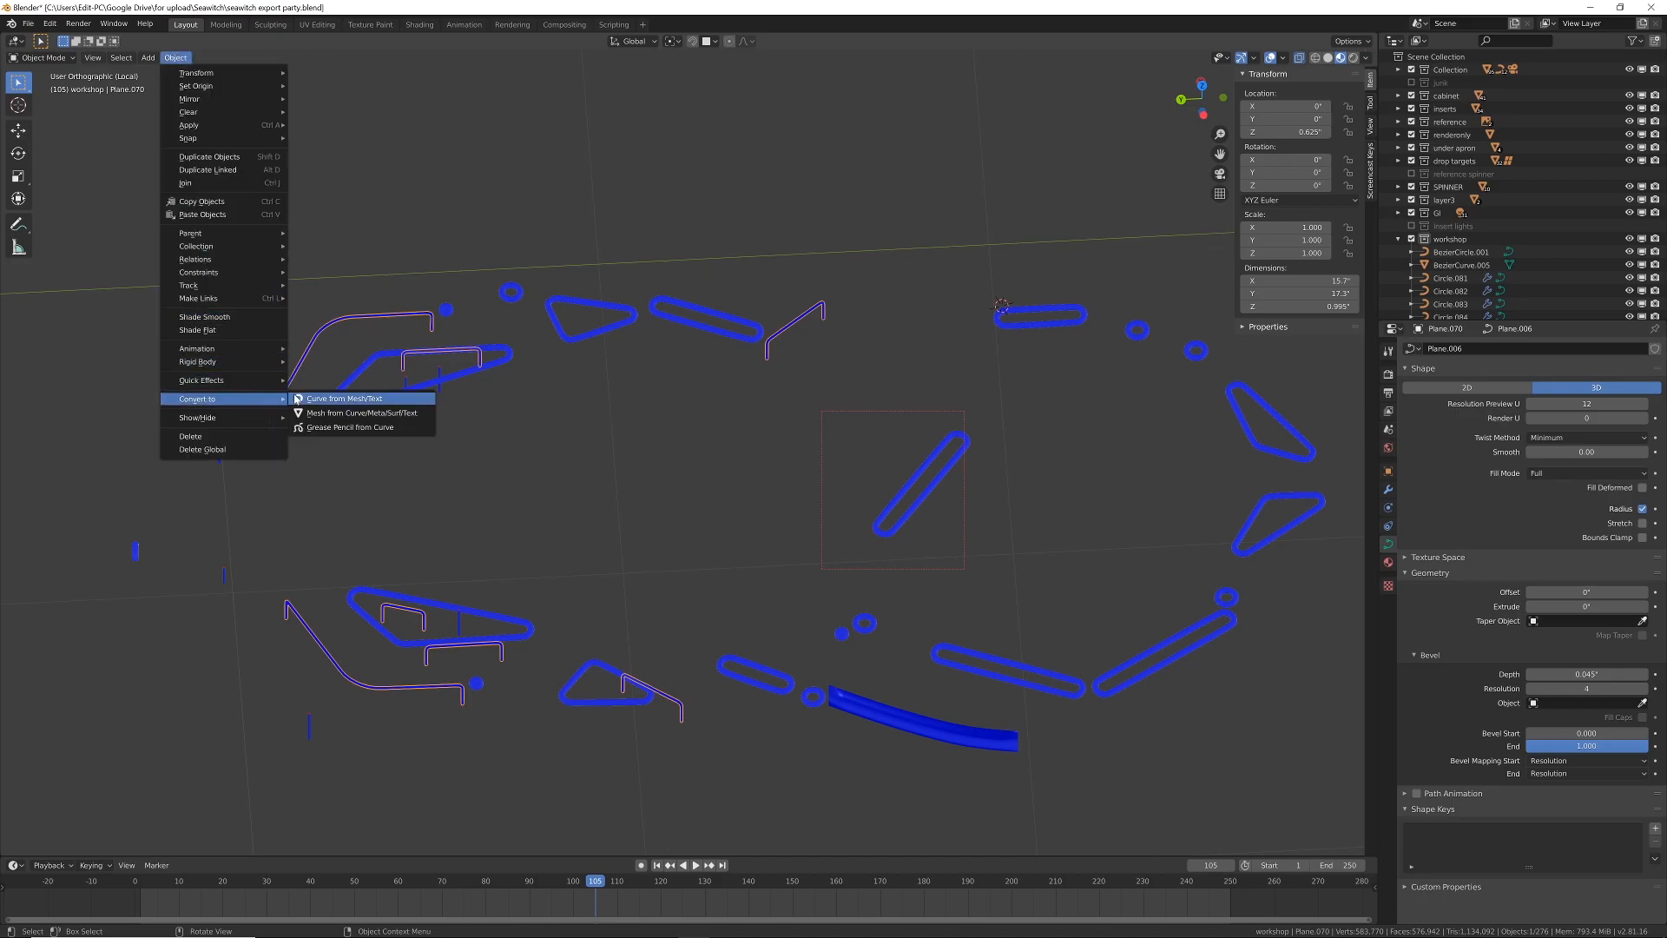
pyautogui.click(356, 413)
pyautogui.press('Tab')
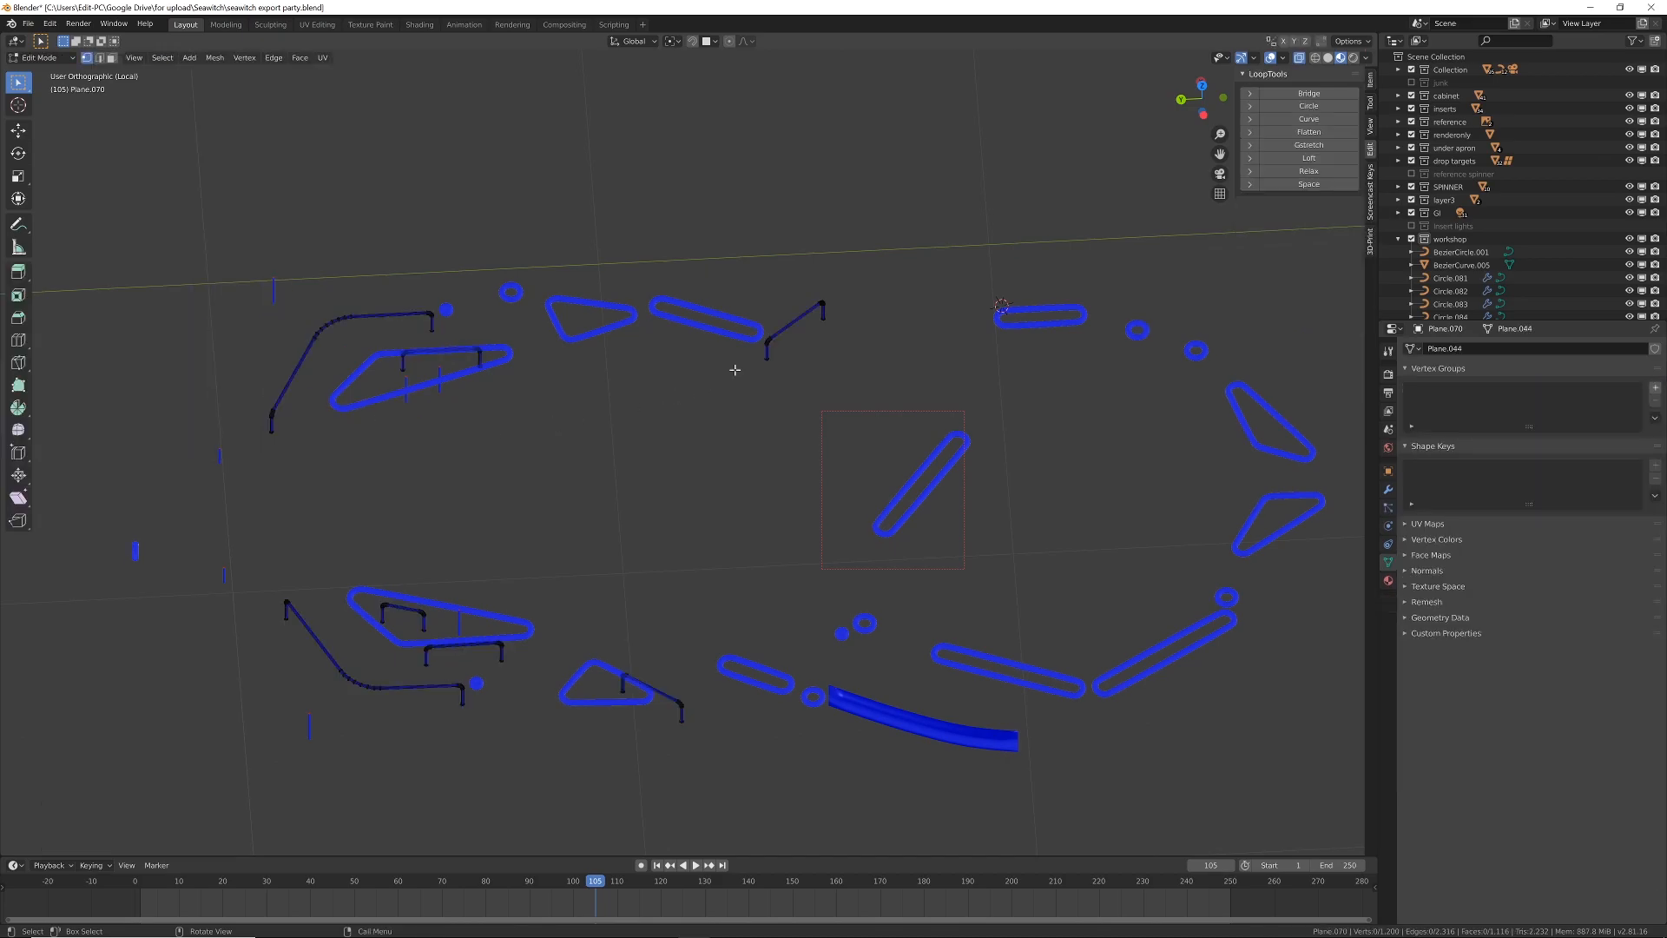
# Step: In face mode, circle-select the two vertical legs of the isolated short wire guide beside the slanted slot-shaped rubber
pyautogui.scroll(8, 798, 369)
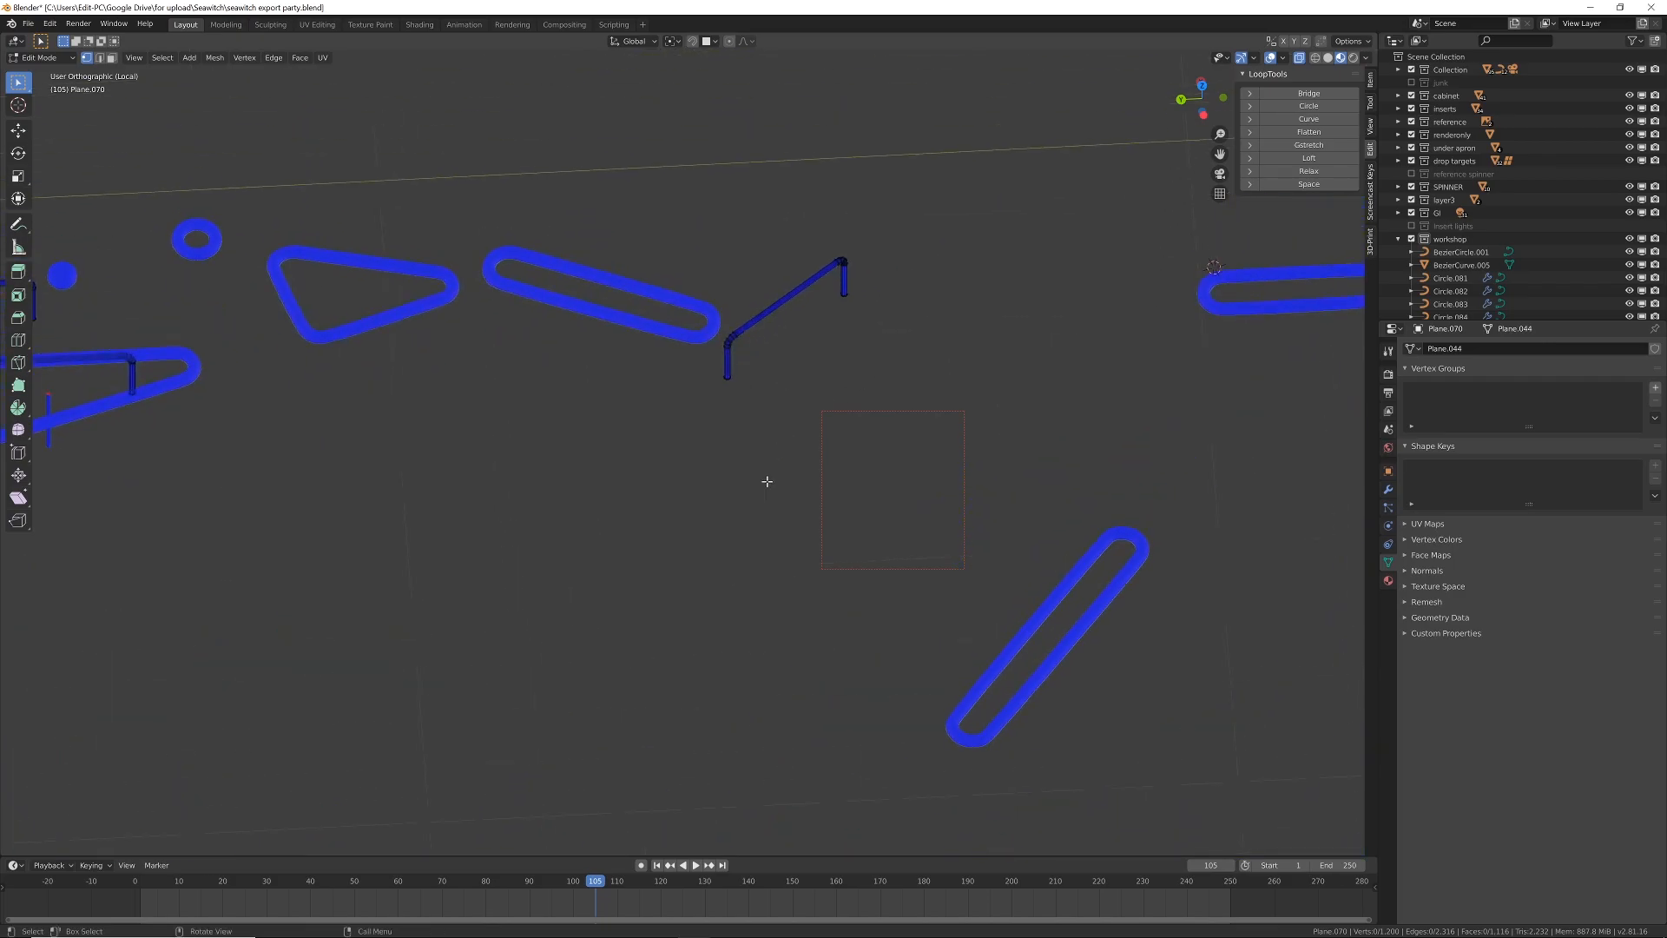
pyautogui.press('3')
pyautogui.press('c')
pyautogui.moveTo(730, 352); pyautogui.dragTo(686, 357)
pyautogui.rightClick(744, 355)
pyautogui.press('c')
pyautogui.moveTo(941, 190); pyautogui.dragTo(963, 185)
pyautogui.rightClick(940, 187)
# Step: Add the vertical legs of the adjacent long bent wire guide and the short guide over the triangular rubber to the selection
pyautogui.scroll(-3, 875, 313)
pyautogui.keyDown('shift'); pyautogui.moveTo(372, 458); pyautogui.dragTo(863, 447, button='middle'); pyautogui.keyUp('shift')
pyautogui.press('c')
pyautogui.moveTo(690, 406); pyautogui.dragTo(732, 406)
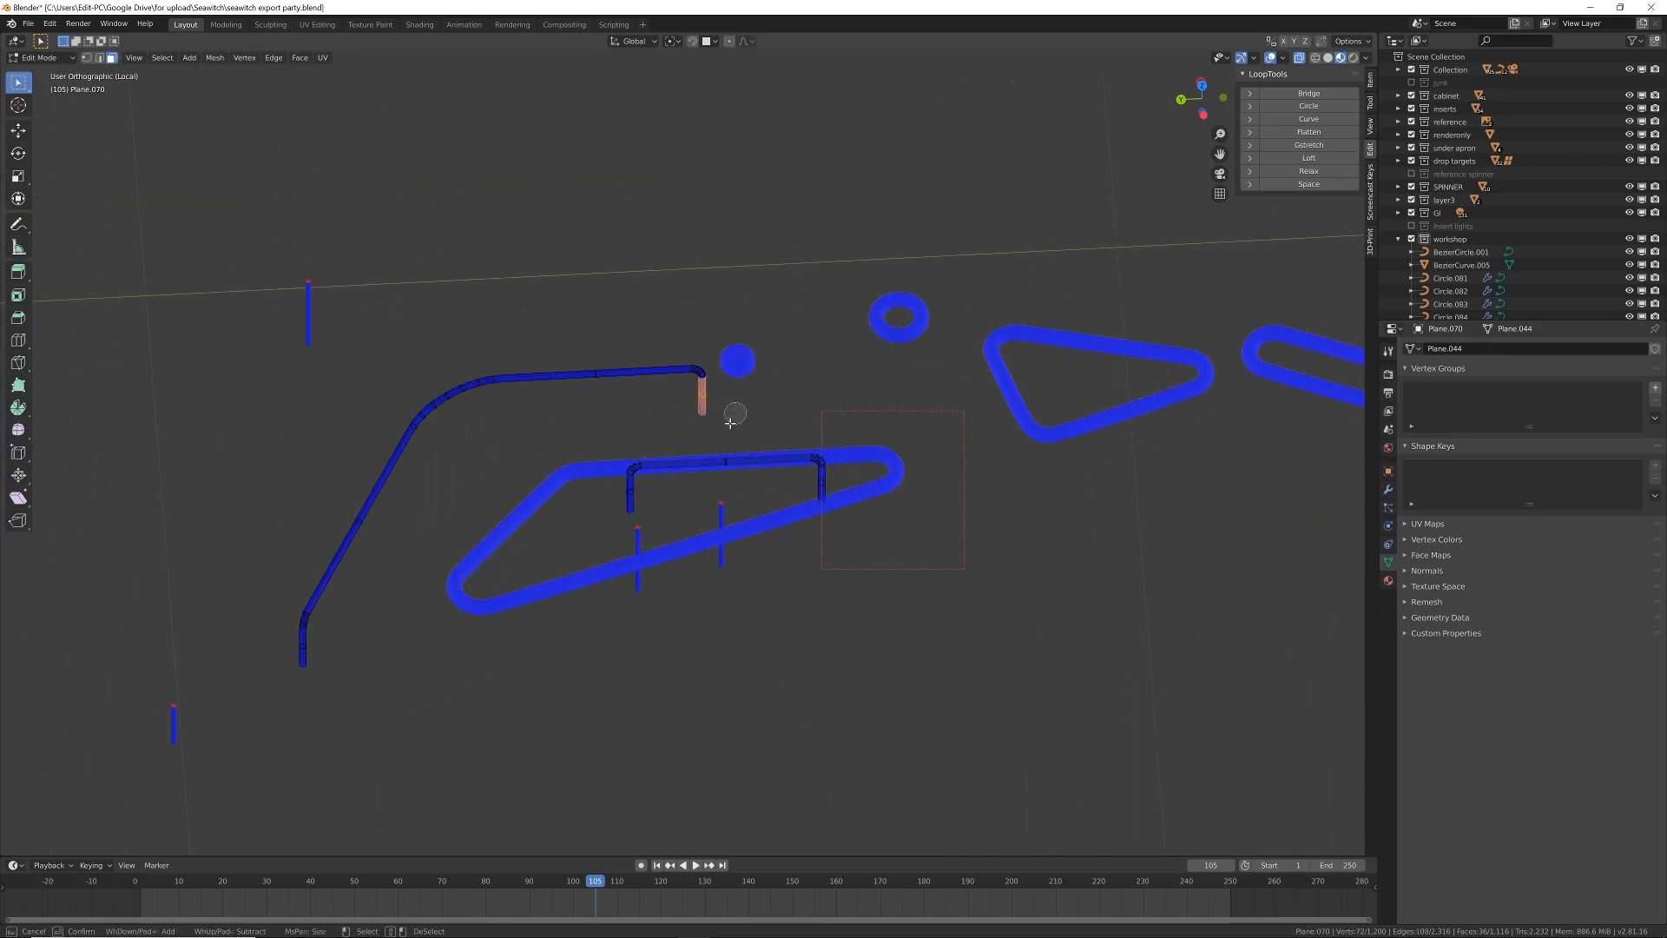
pyautogui.moveTo(323, 646); pyautogui.dragTo(282, 651)
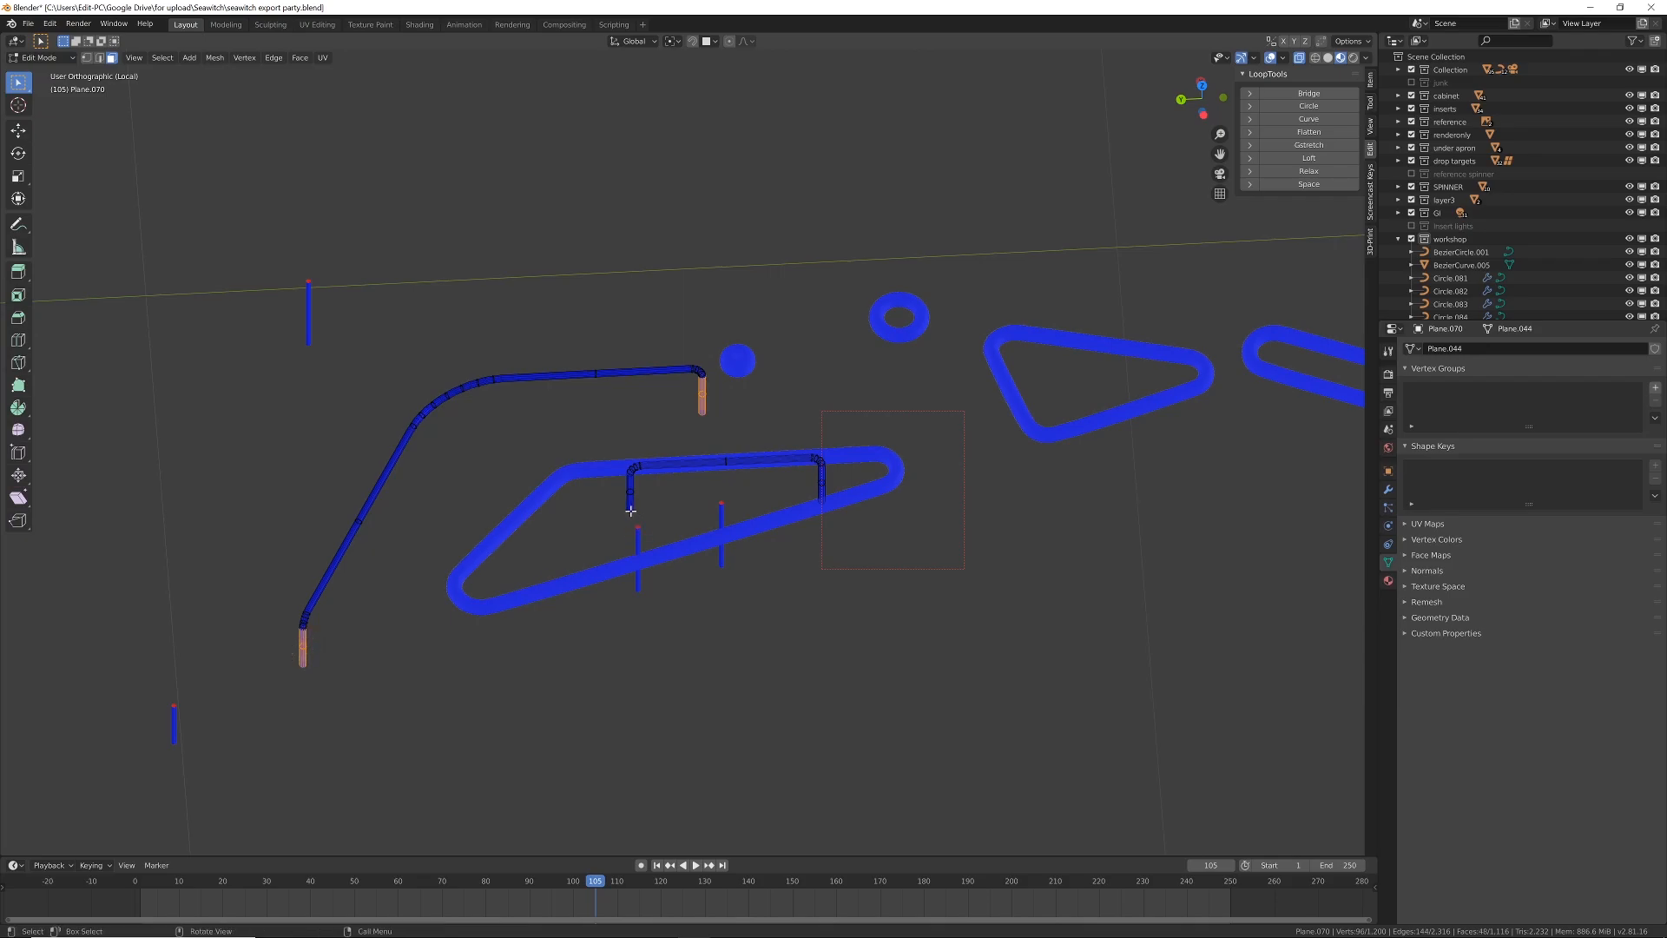
pyautogui.moveTo(614, 483); pyautogui.dragTo(845, 488)
pyautogui.rightClick(856, 488)
# Step: Add both vertical legs of the long bent wire guide on the opposite side of the playfield to the selection
pyautogui.scroll(-3, 785, 617)
pyautogui.keyDown('shift'); pyautogui.moveTo(785, 618); pyautogui.dragTo(730, 391, button='middle'); pyautogui.keyUp('shift')
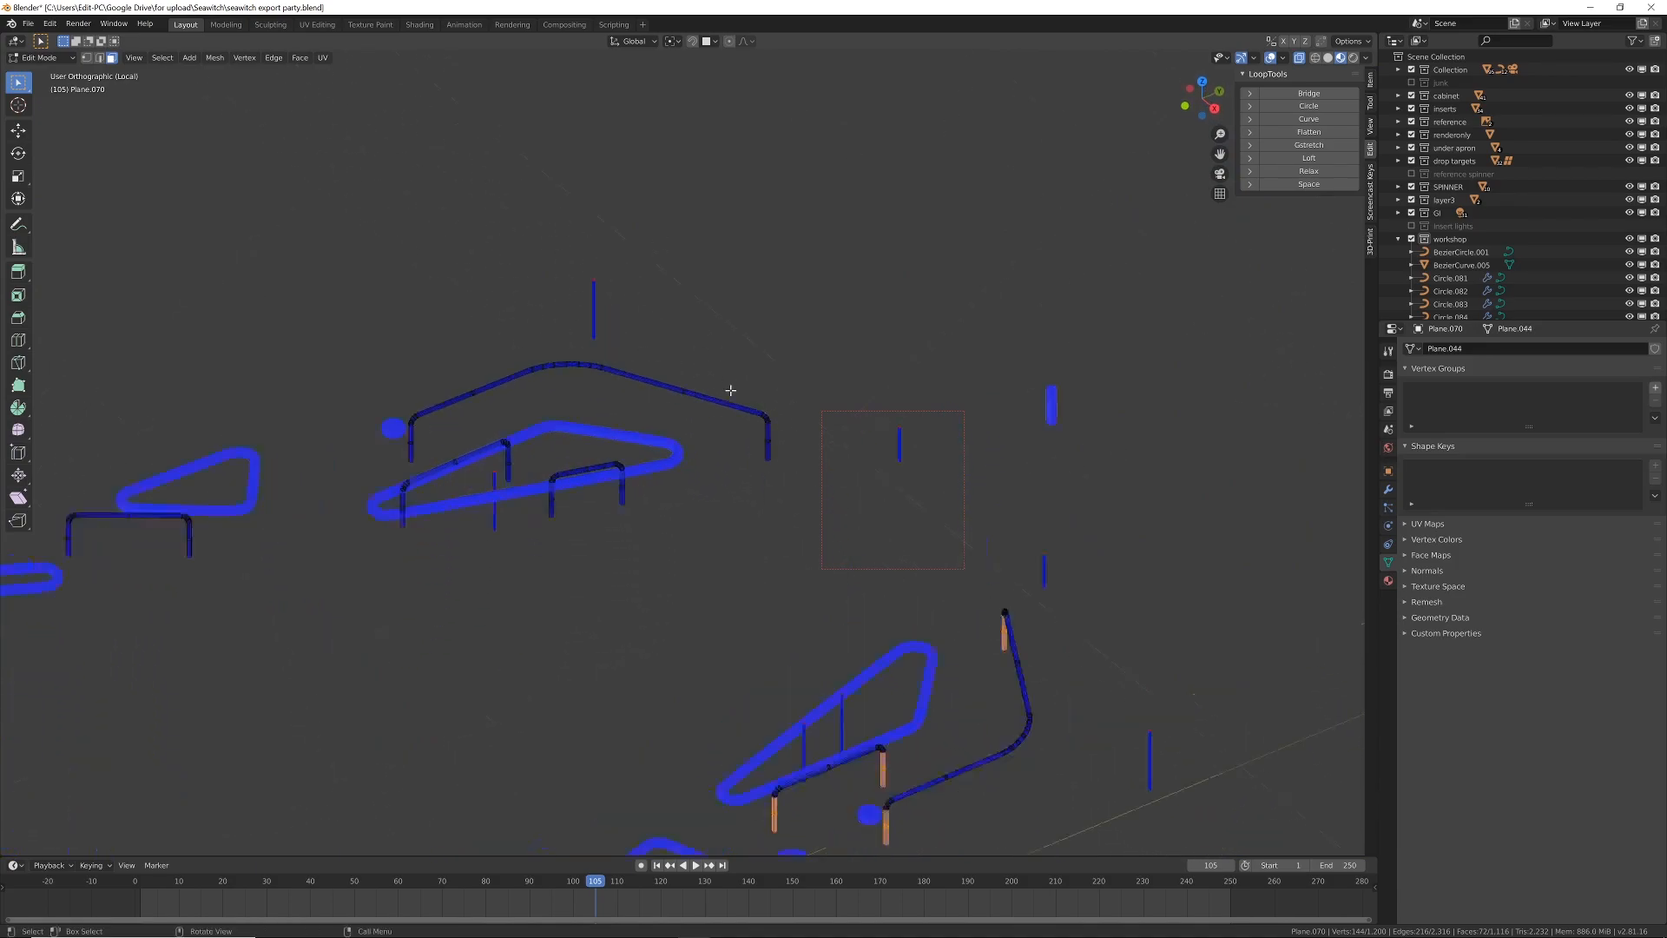
pyautogui.scroll(4, 732, 391)
pyautogui.press('c')
pyautogui.moveTo(805, 435); pyautogui.dragTo(841, 438)
pyautogui.rightClick(261, 423)
pyautogui.press('c')
pyautogui.moveTo(179, 436); pyautogui.dragTo(246, 435)
pyautogui.rightClick(269, 434)
# Step: Add the two vertical legs of the short wire guide next to the small triangular rubber to the selection
pyautogui.keyDown('shift'); pyautogui.moveTo(192, 456); pyautogui.dragTo(847, 294, button='middle'); pyautogui.keyUp('shift')
pyautogui.press('c')
pyautogui.moveTo(462, 444); pyautogui.dragTo(527, 453)
pyautogui.rightClick(527, 453)
pyautogui.press('b')
pyautogui.moveTo(244, 441); pyautogui.dragTo(355, 456)
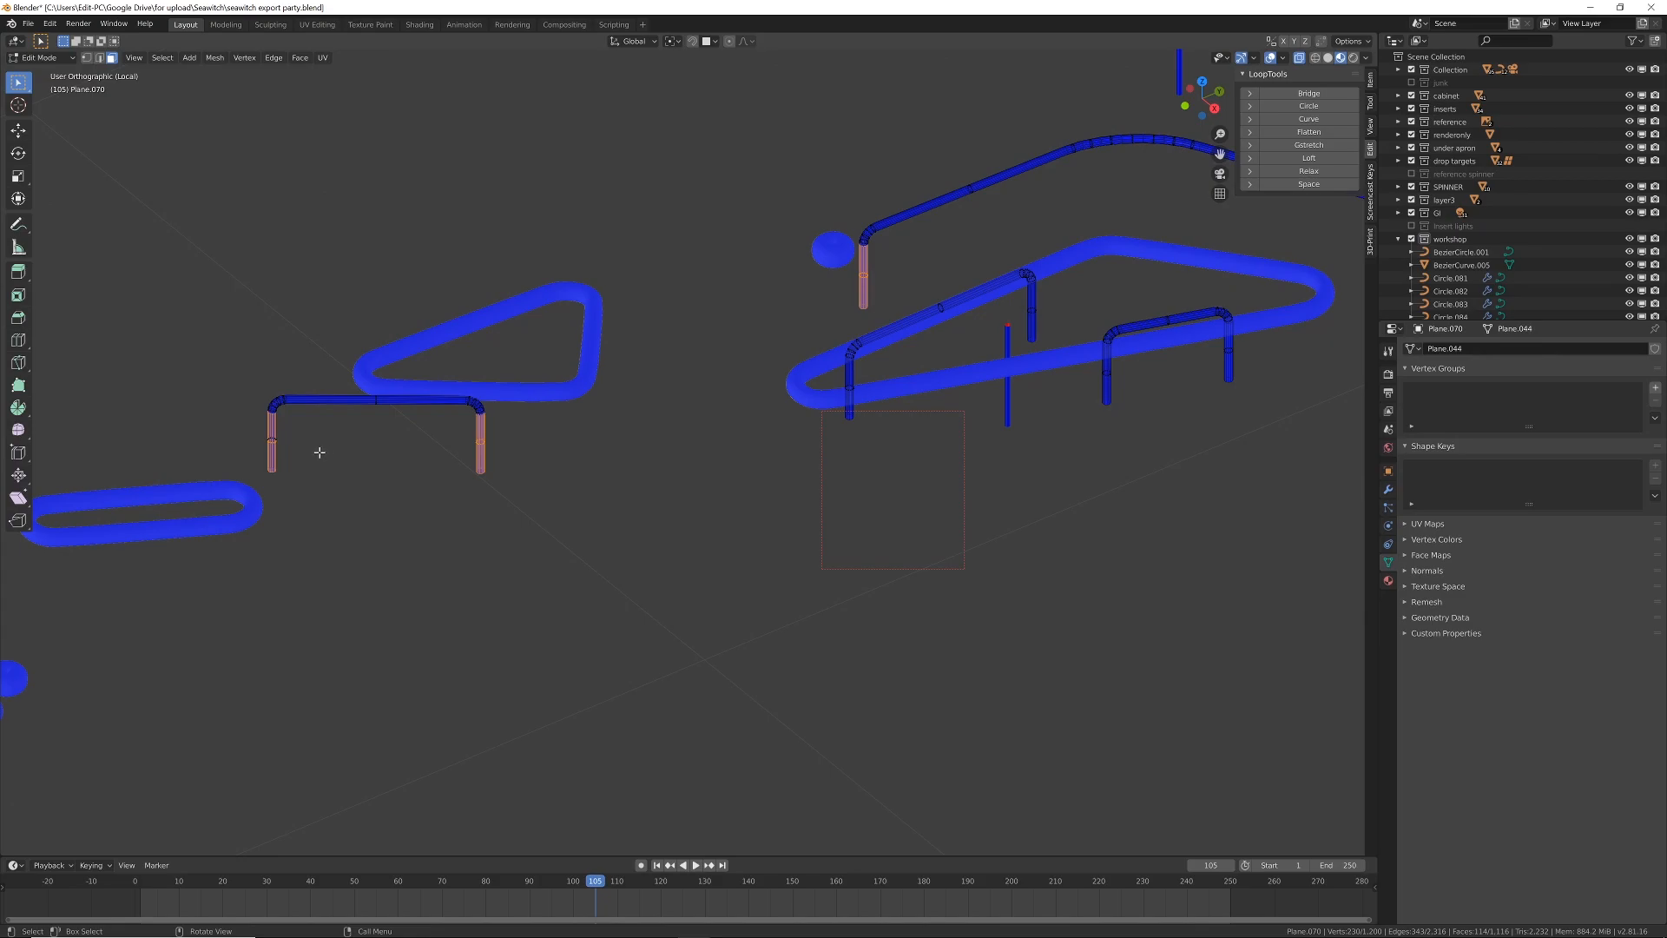
# Step: Complete the leg selection on the short wire guide near the small triangular rubber and separate all selected legs into a new object
pyautogui.press('c')
pyautogui.click(270, 448)
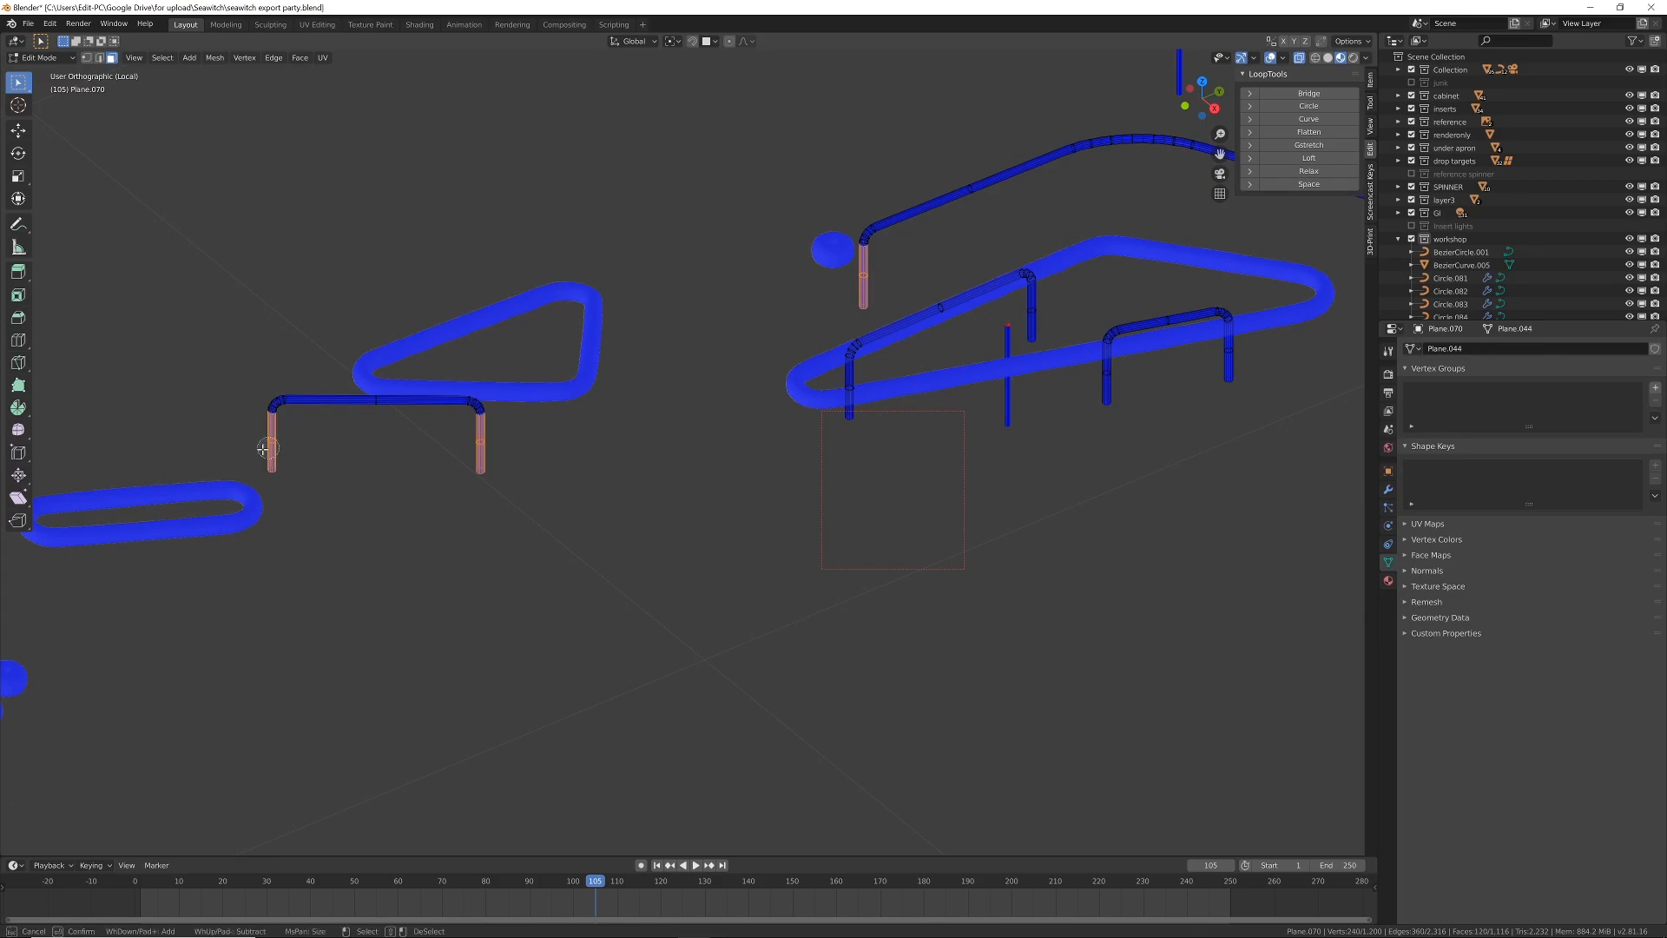
pyautogui.rightClick(267, 453)
pyautogui.scroll(-4, 283, 464)
pyautogui.moveTo(446, 502)
pyautogui.keyDown('shift'); pyautogui.mouseDown(button='middle')
pyautogui.moveTo(790, 440)
pyautogui.moveTo(707, 416)
pyautogui.moveTo(715, 437)
pyautogui.moveTo(803, 452)
pyautogui.moveTo(707, 461)
pyautogui.moveTo(719, 457)
pyautogui.mouseUp(button='middle'); pyautogui.keyUp('shift')
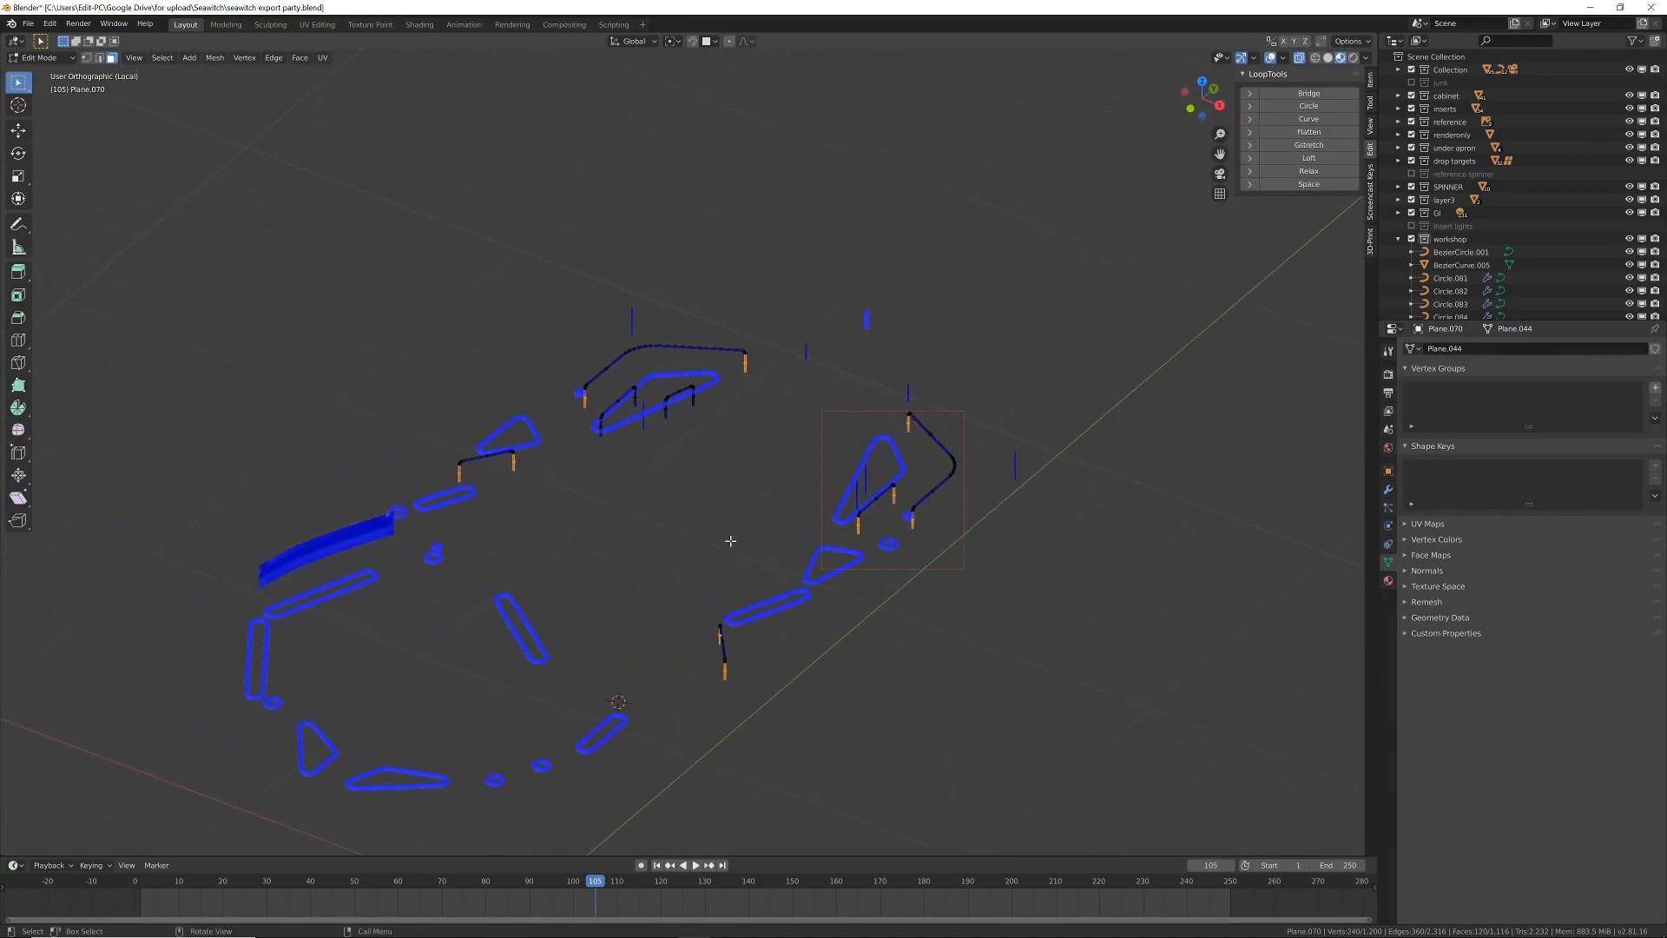
pyautogui.press('x')
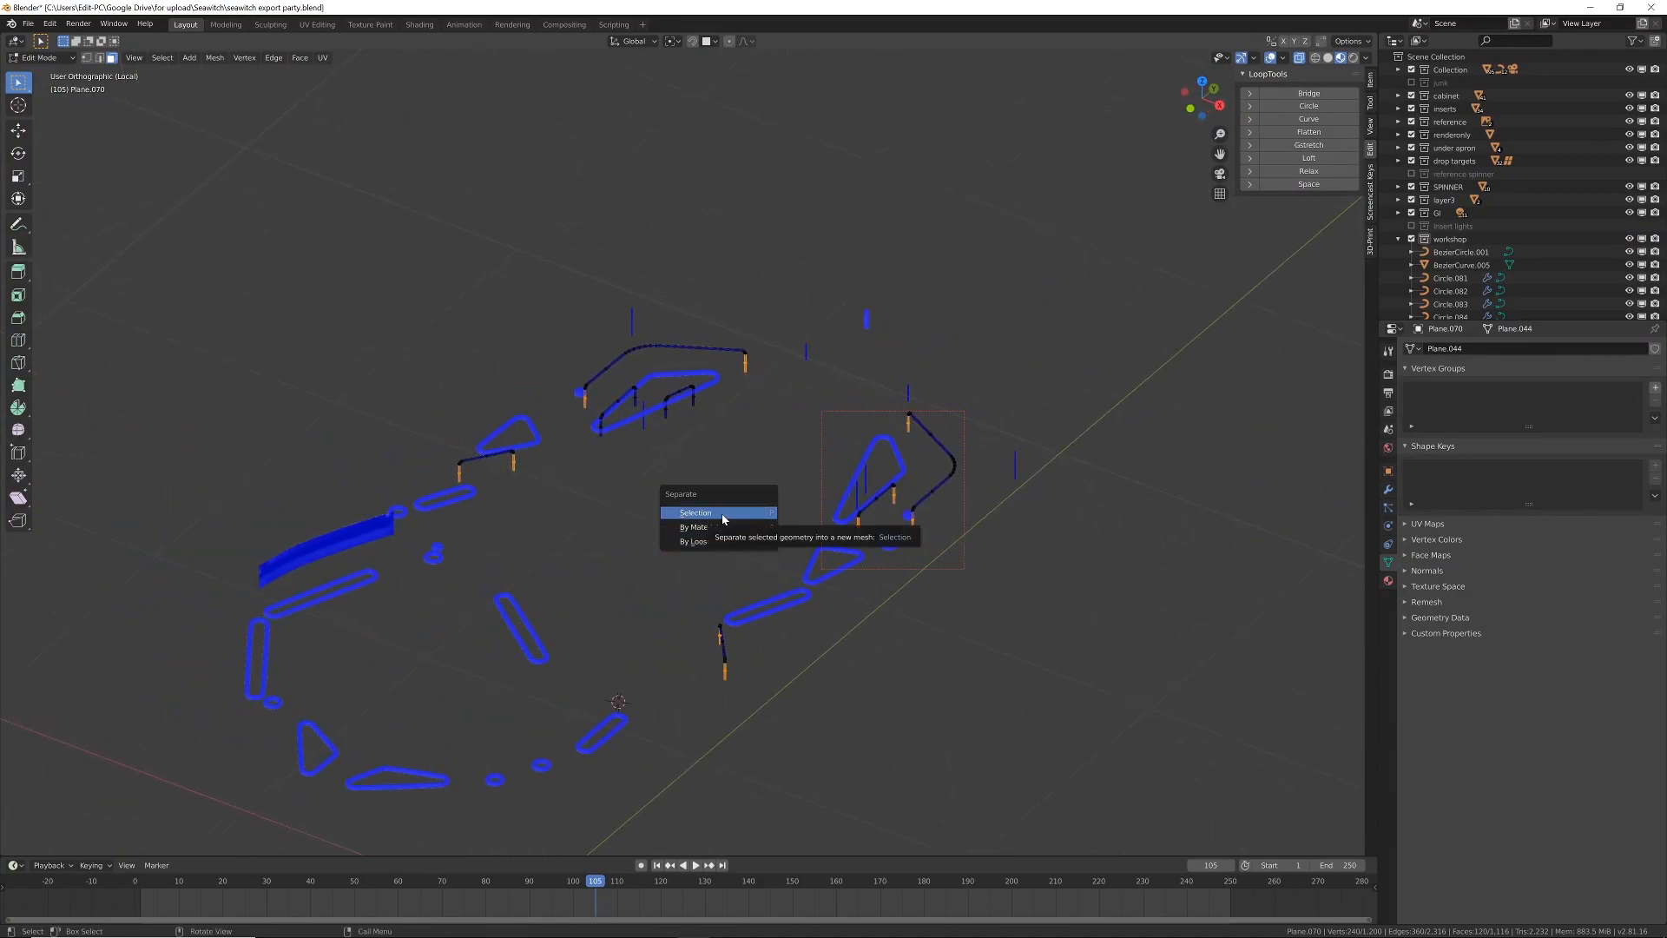
pyautogui.click(722, 513)
pyautogui.press('Tab')
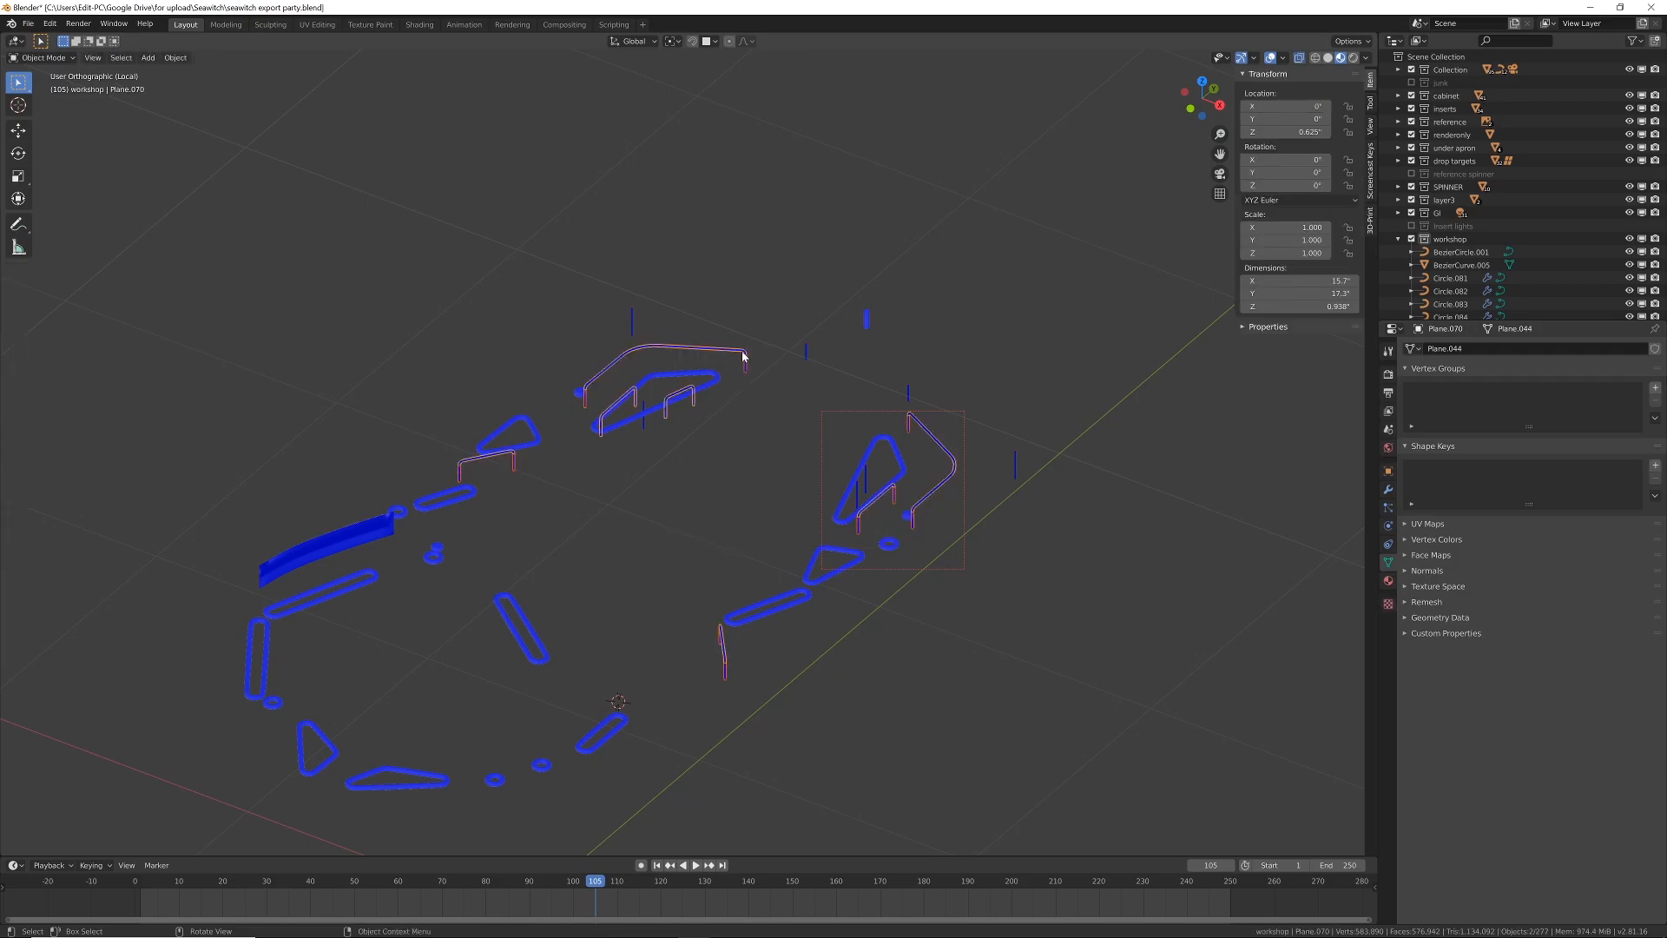
# Step: Select the wire guide mesh without legs, Plane.070, instead of the original curve and rubber that overlap it
pyautogui.click(743, 356)
pyautogui.moveTo(744, 357); pyautogui.dragTo(707, 352, button='middle')
pyautogui.press('Tab')
pyautogui.scroll(6, 699, 367)
pyautogui.press('Tab')
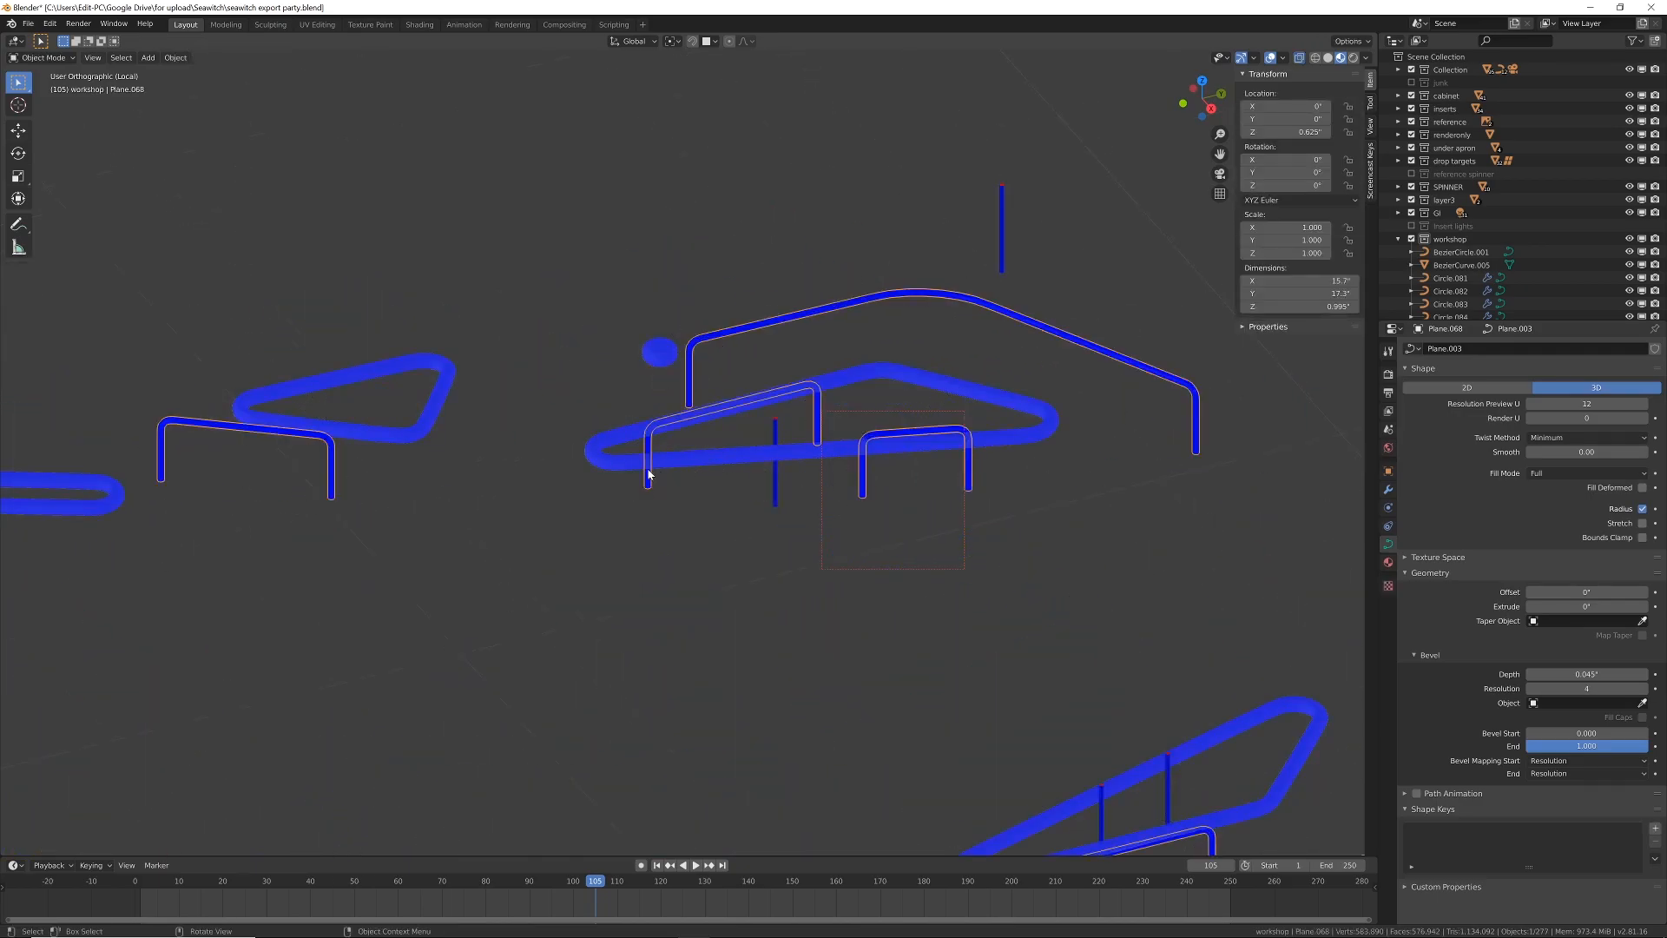
pyautogui.press('Tab')
pyautogui.press('Tab')
pyautogui.click(645, 458)
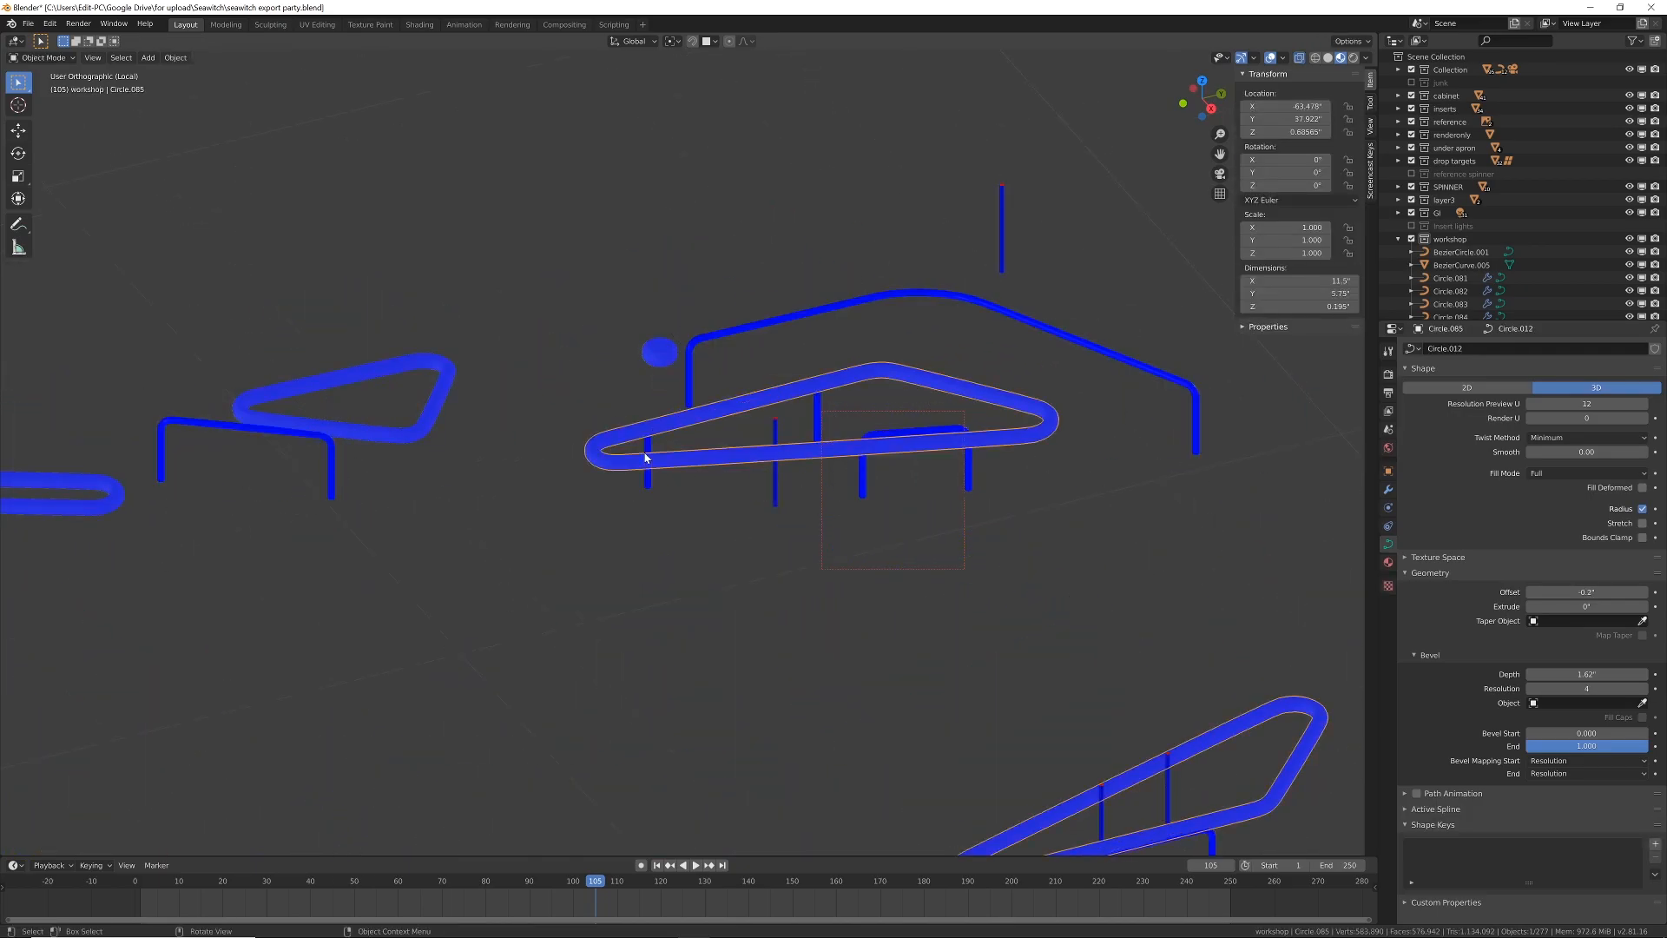
pyautogui.click(647, 478)
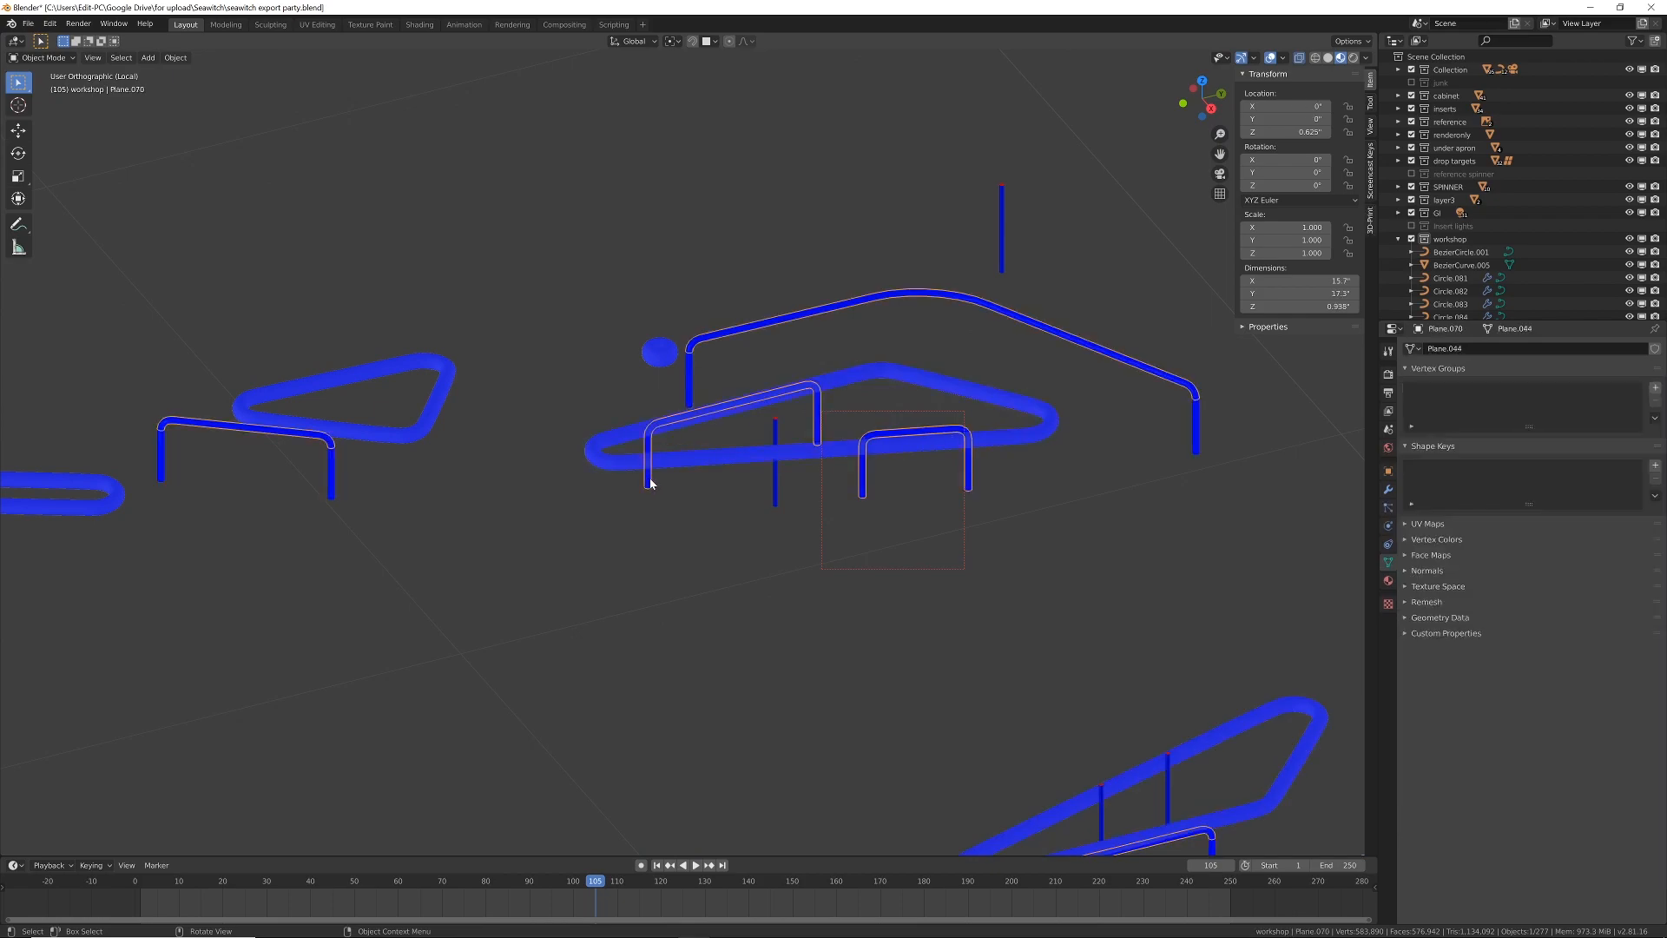
# Step: Select both vertical legs of the short wire guide over the large triangular rubber and separate them into a new object
pyautogui.press('Tab')
pyautogui.moveTo(611, 441); pyautogui.dragTo(727, 510)
pyautogui.press('b')
pyautogui.moveTo(803, 407); pyautogui.dragTo(841, 438)
pyautogui.rightClick(817, 428)
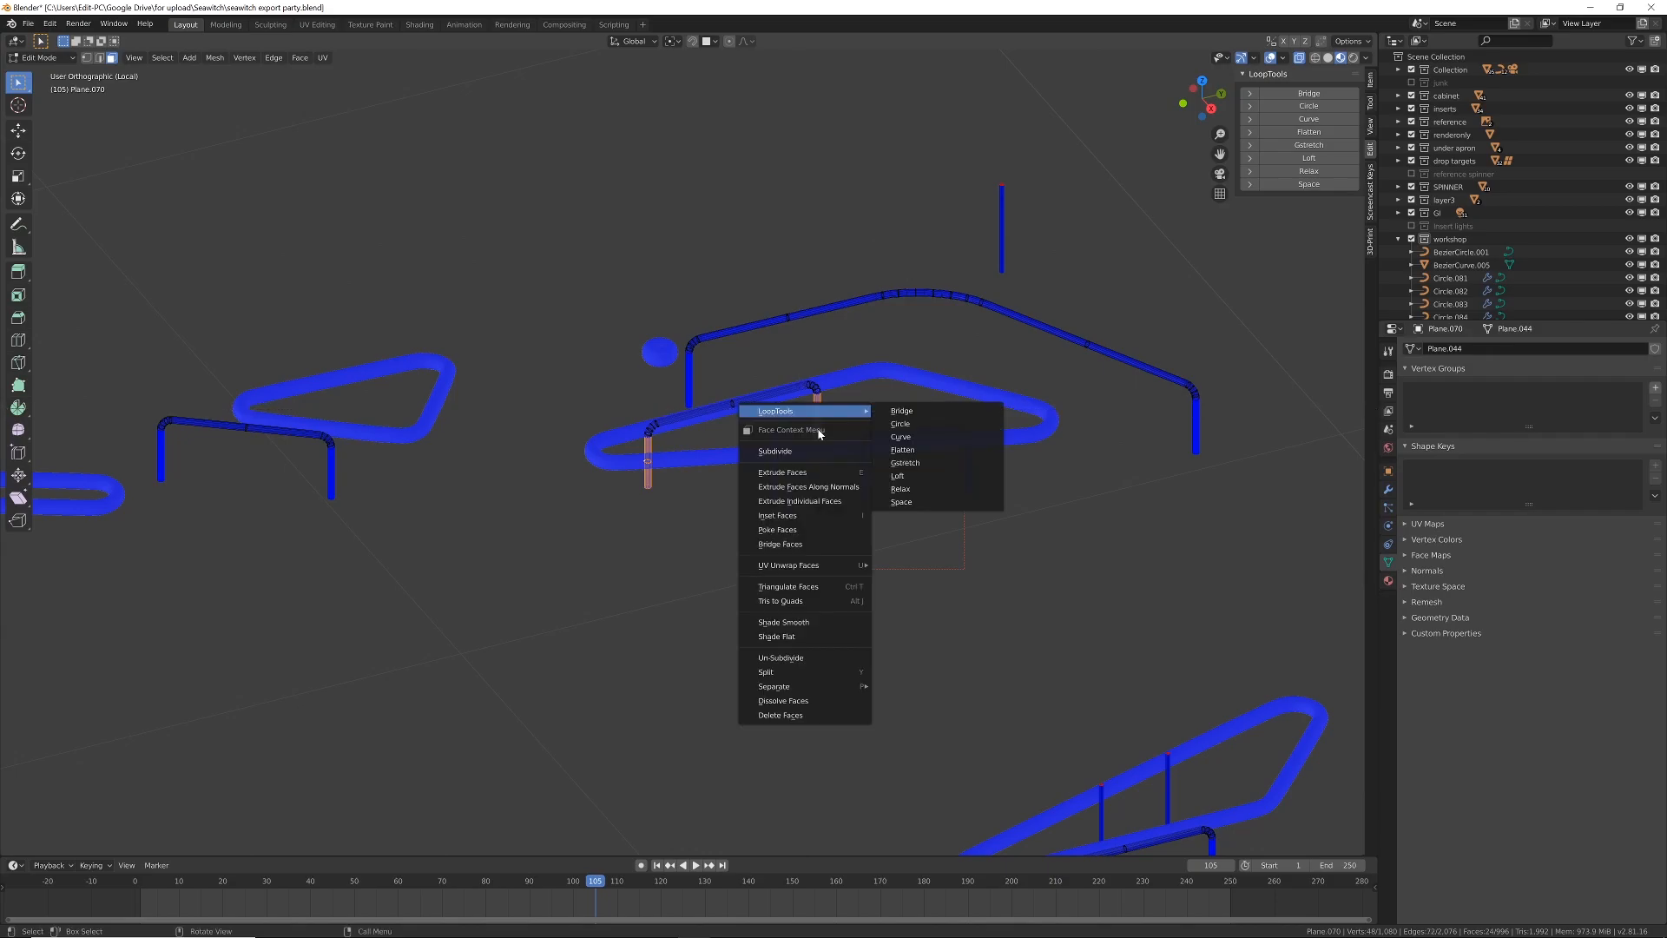
pyautogui.press('Escape')
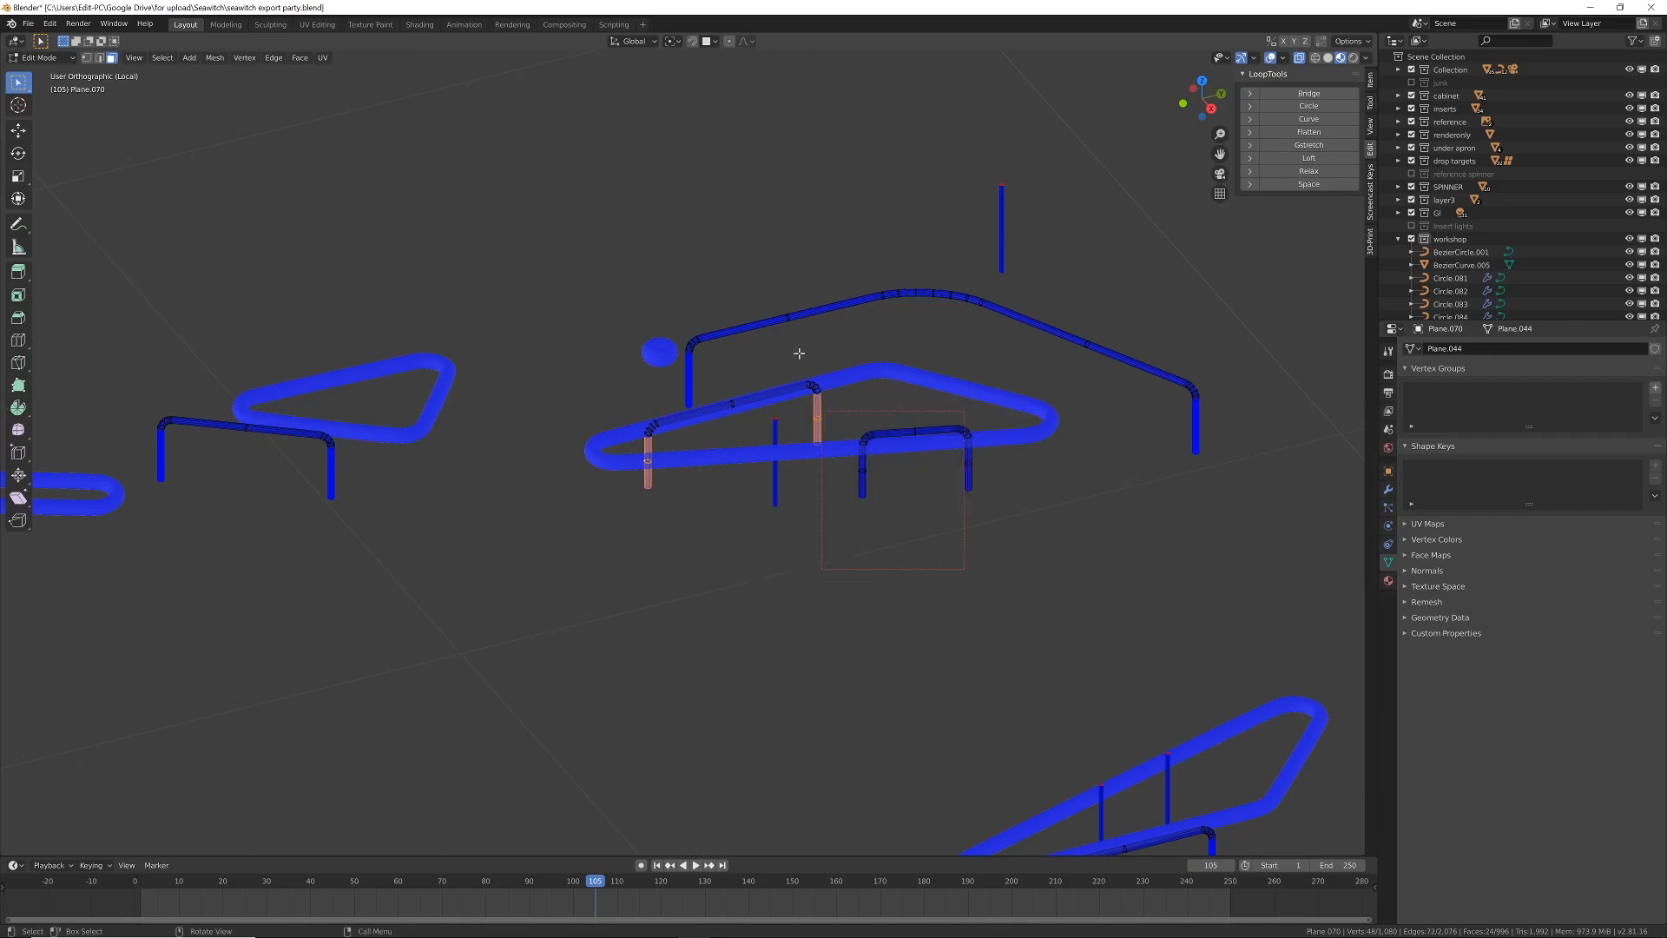
pyautogui.press('p')
pyautogui.click(797, 350)
pyautogui.press('Tab')
# Step: Check the overlapping wire guide curve and separated leg objects on both sides of the playfield
pyautogui.click(817, 425)
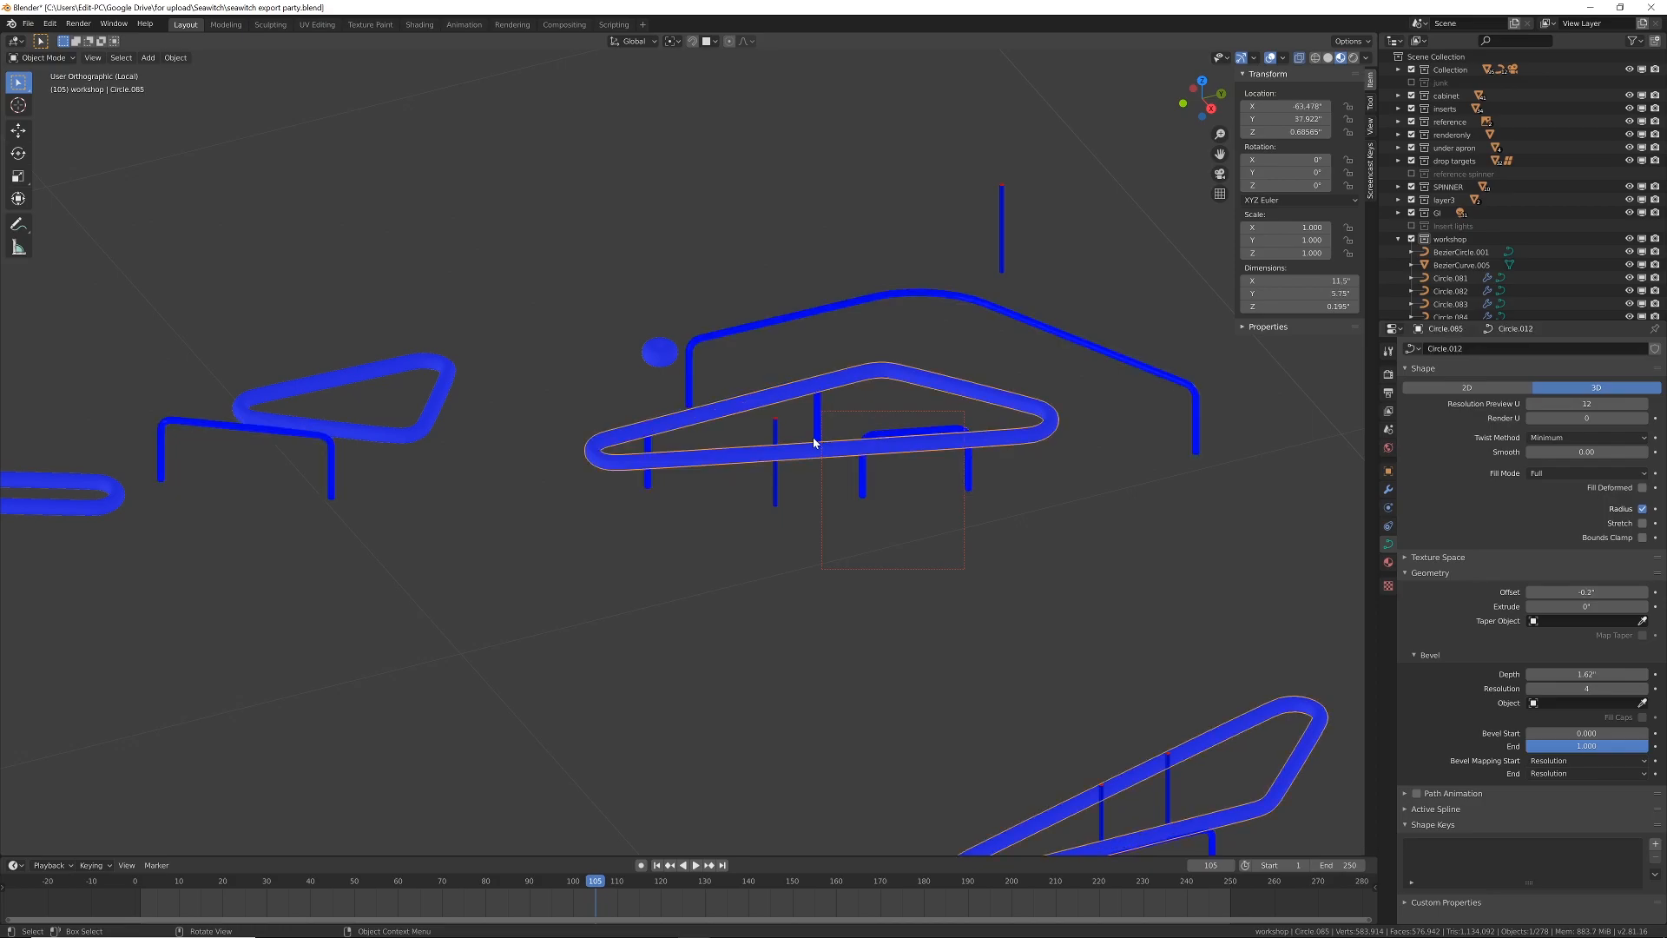
pyautogui.click(817, 427)
pyautogui.scroll(-2, 742, 462)
pyautogui.scroll(-1, 680, 455)
pyautogui.moveTo(679, 455); pyautogui.dragTo(938, 528, button='middle')
pyautogui.click(999, 509)
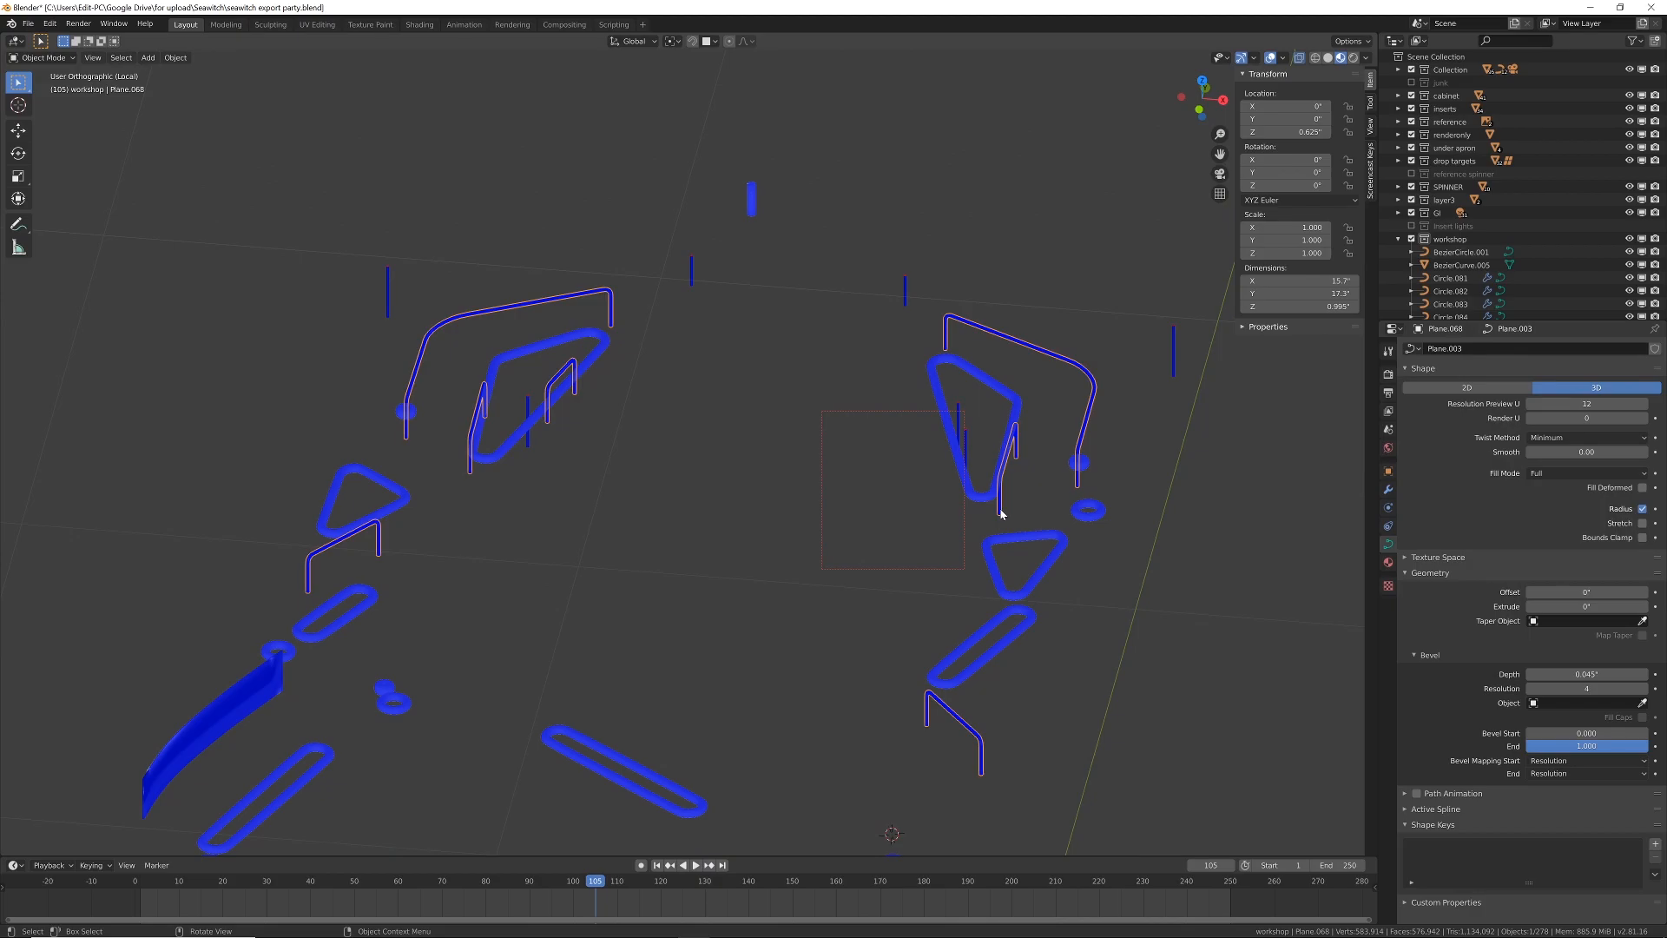
pyautogui.click(1000, 510)
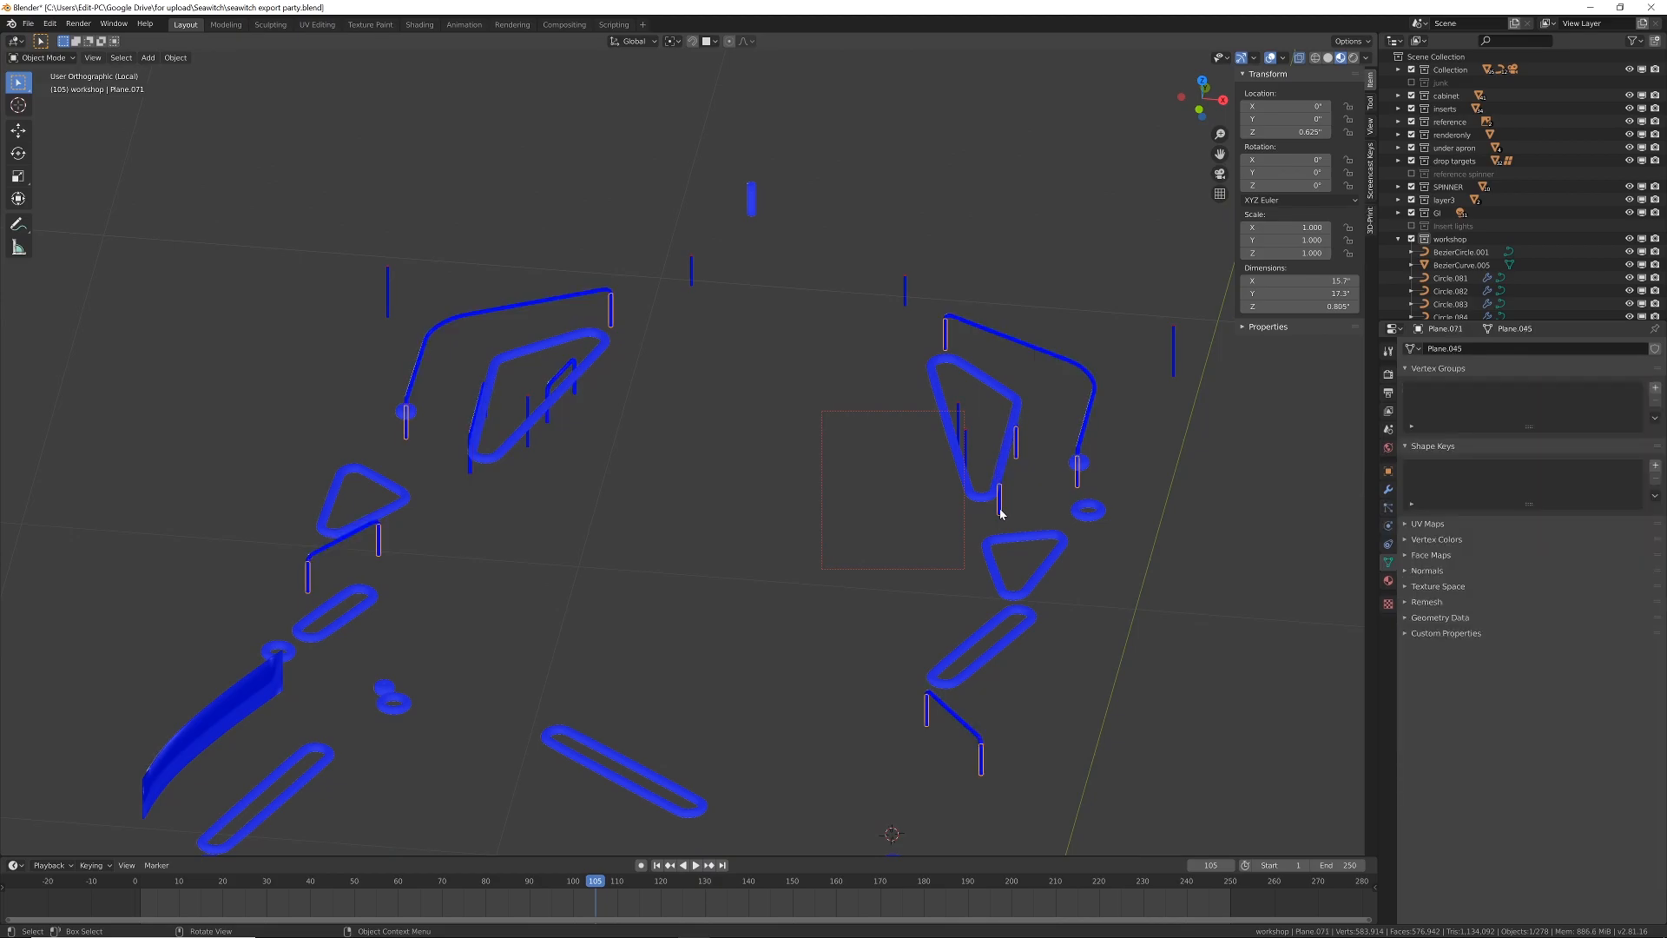
# Step: In the leg-free wire guide mesh, use edge mode to select the lengthwise edge loop along the long bent guide
pyautogui.moveTo(1000, 513); pyautogui.dragTo(984, 396, button='middle')
pyautogui.click(1004, 365)
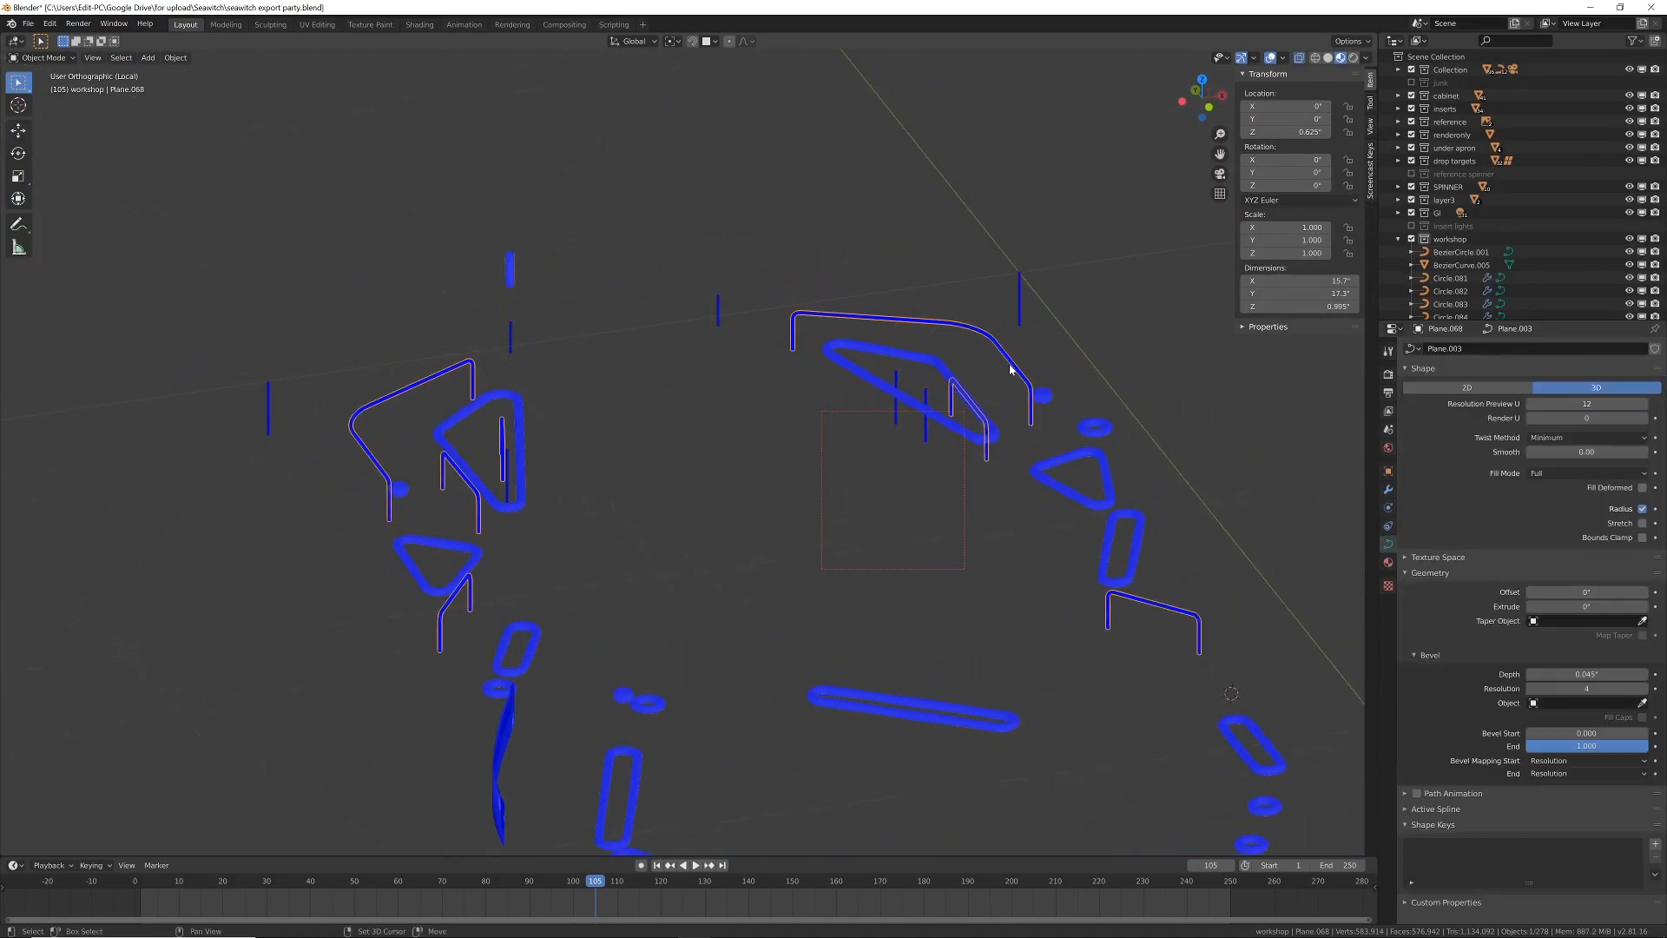
pyautogui.click(1010, 363)
pyautogui.scroll(3, 990, 361)
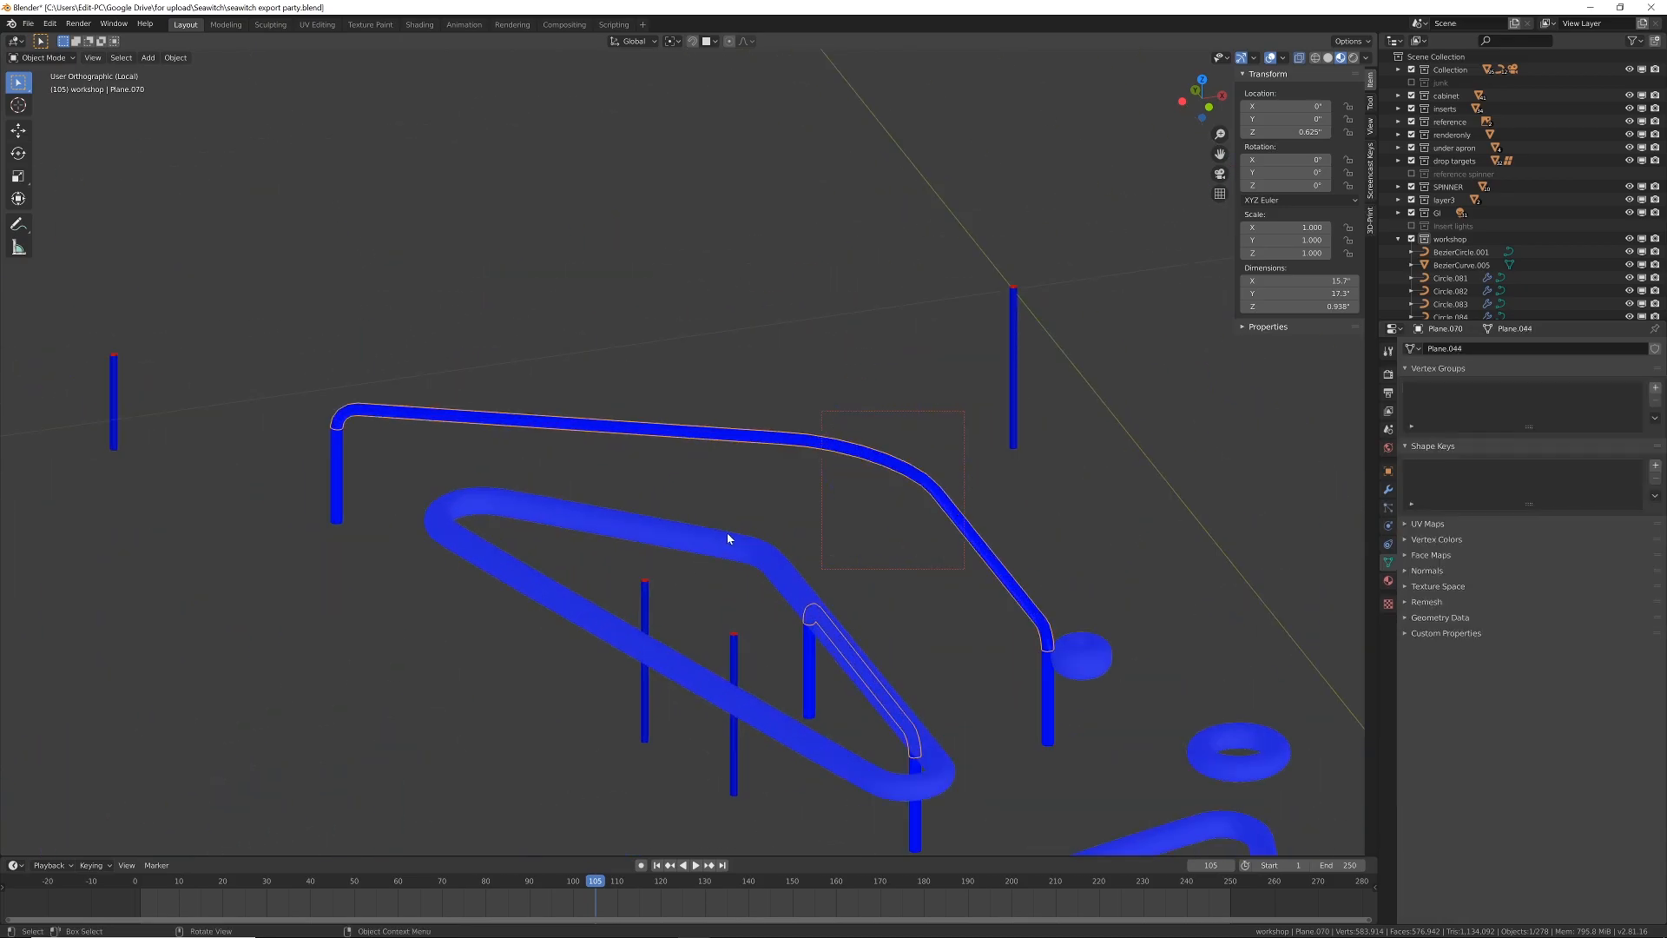
pyautogui.press('Tab')
pyautogui.scroll(4, 539, 472)
pyautogui.scroll(4, 694, 543)
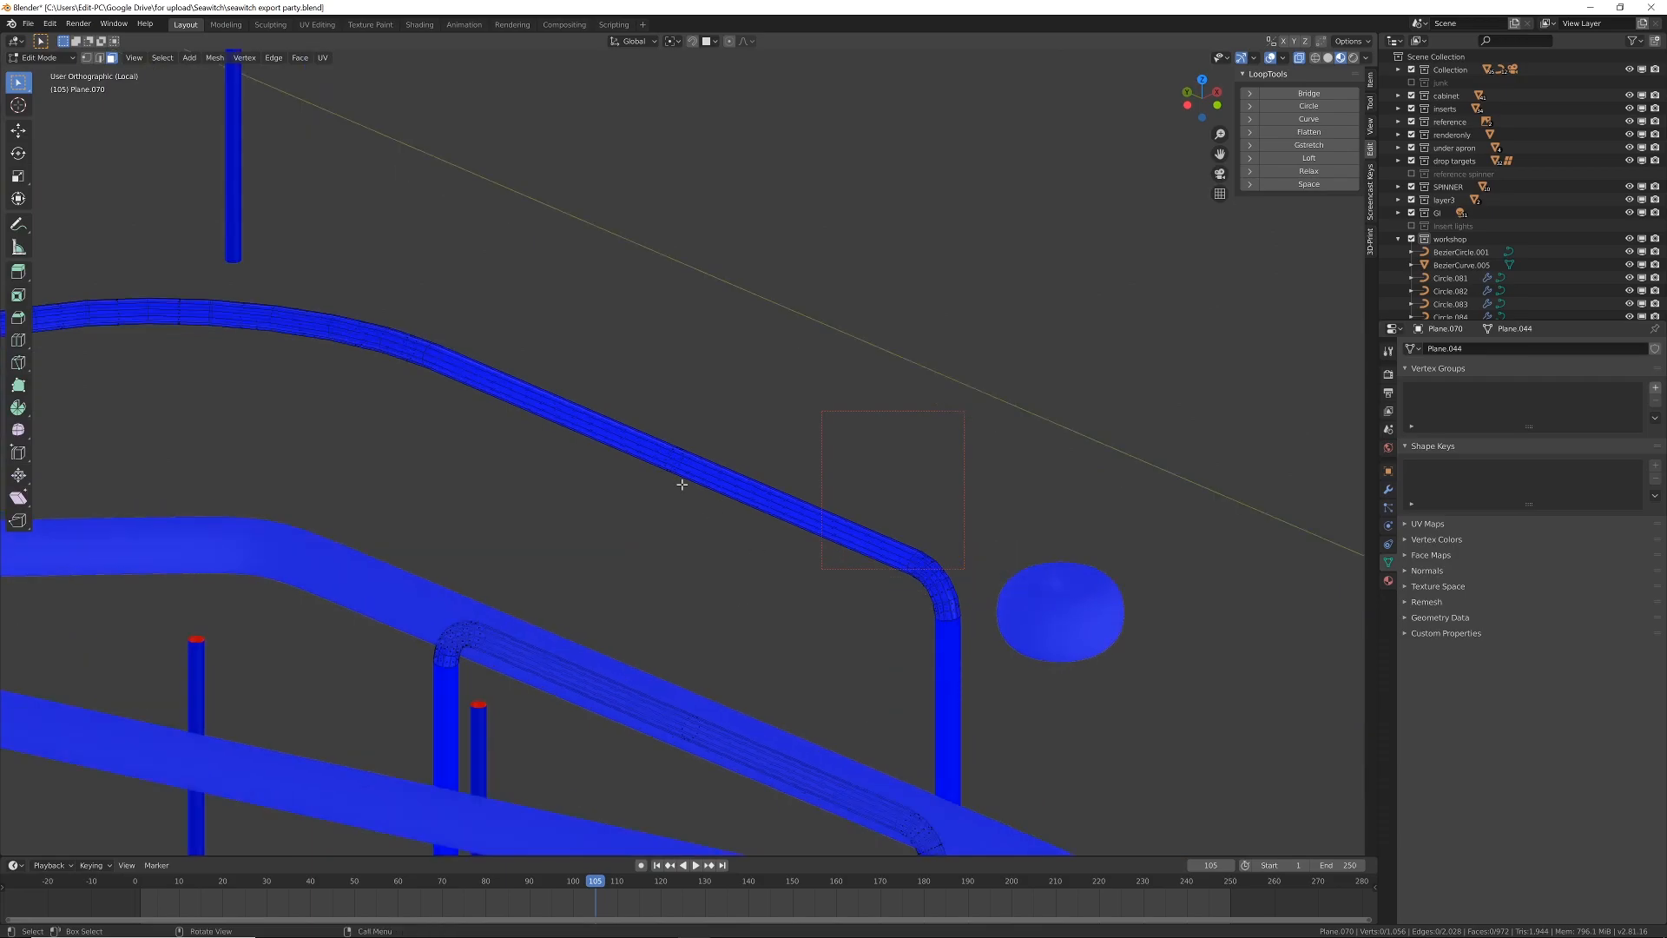
pyautogui.click(668, 458)
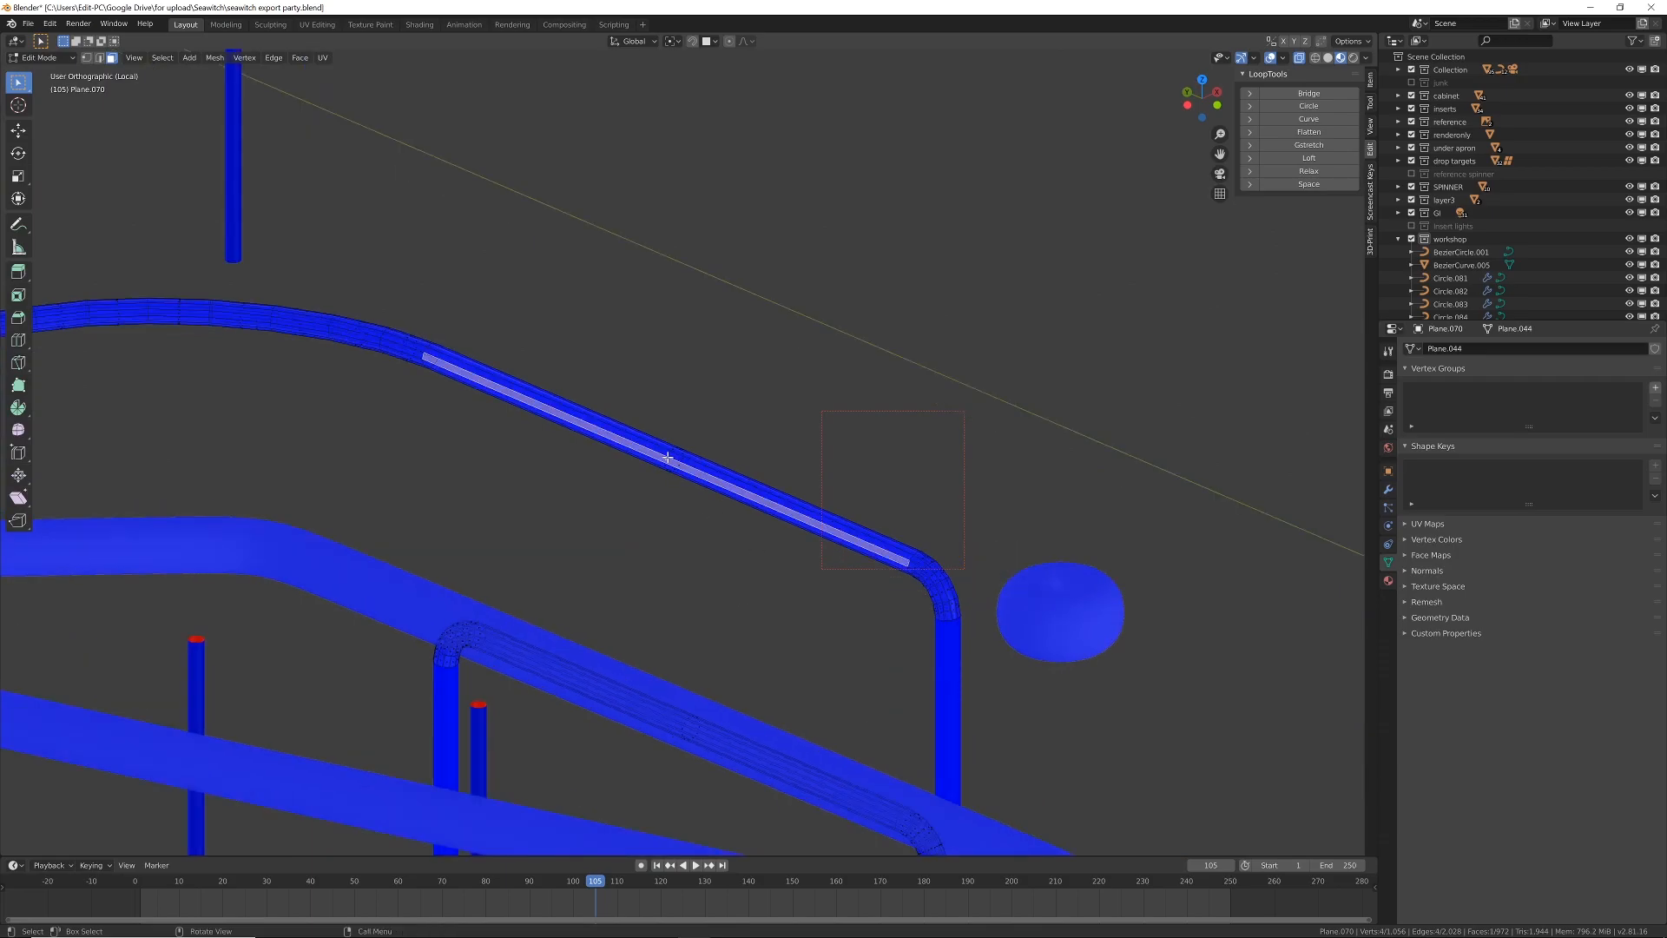
pyautogui.click(100, 58)
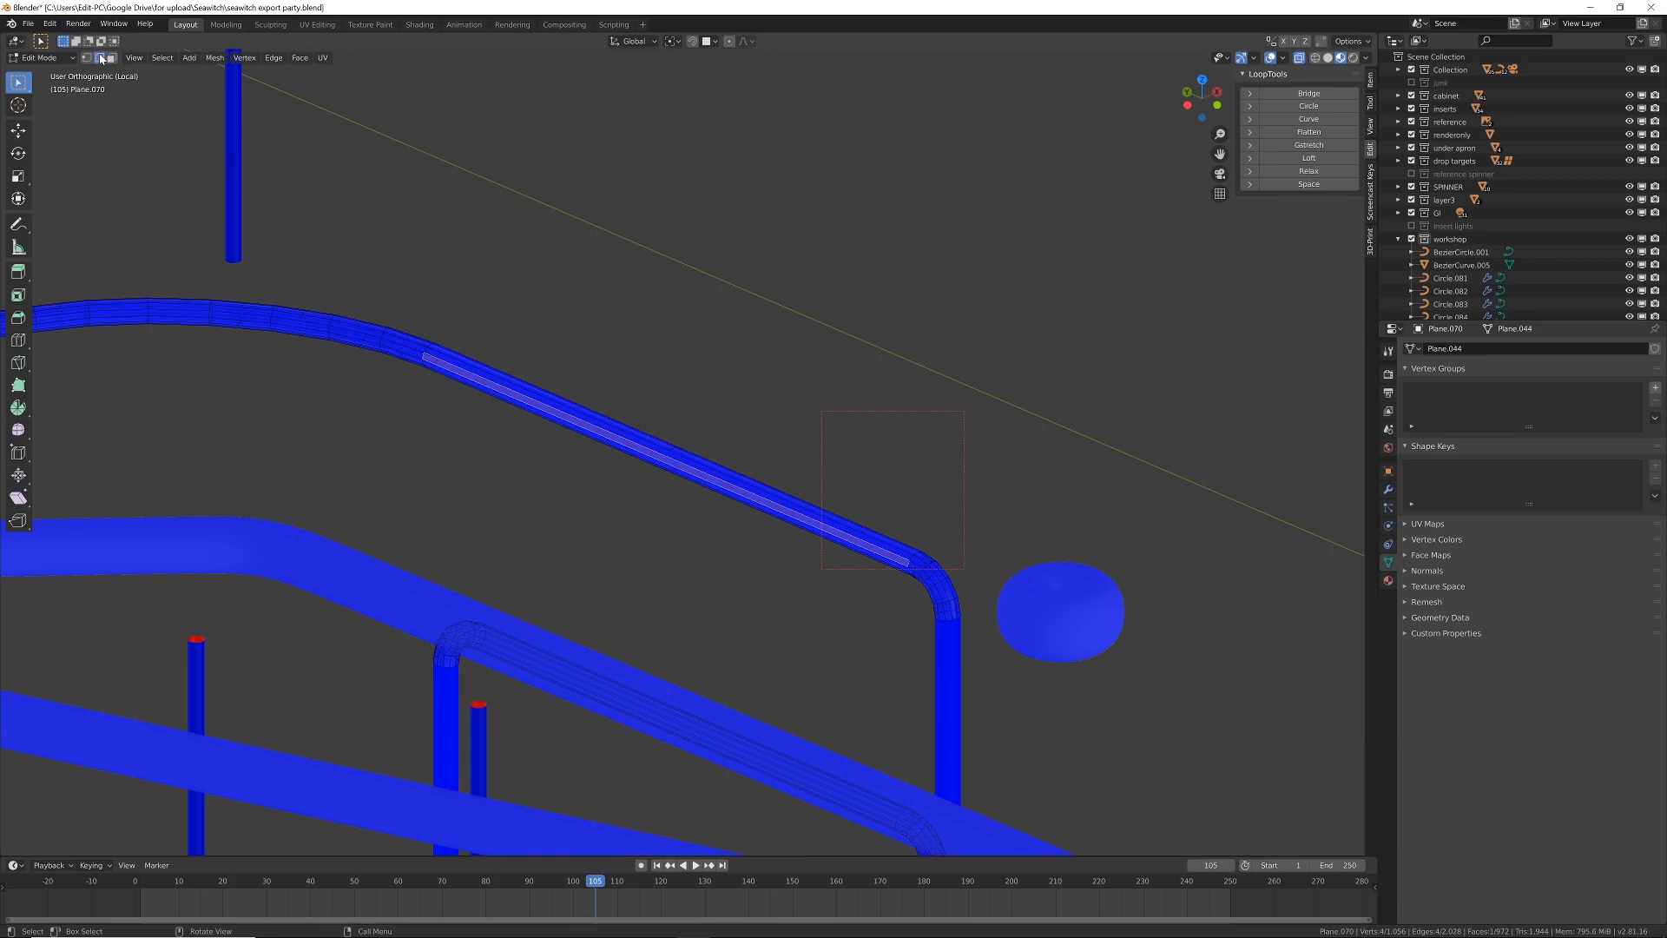
pyautogui.click(366, 342)
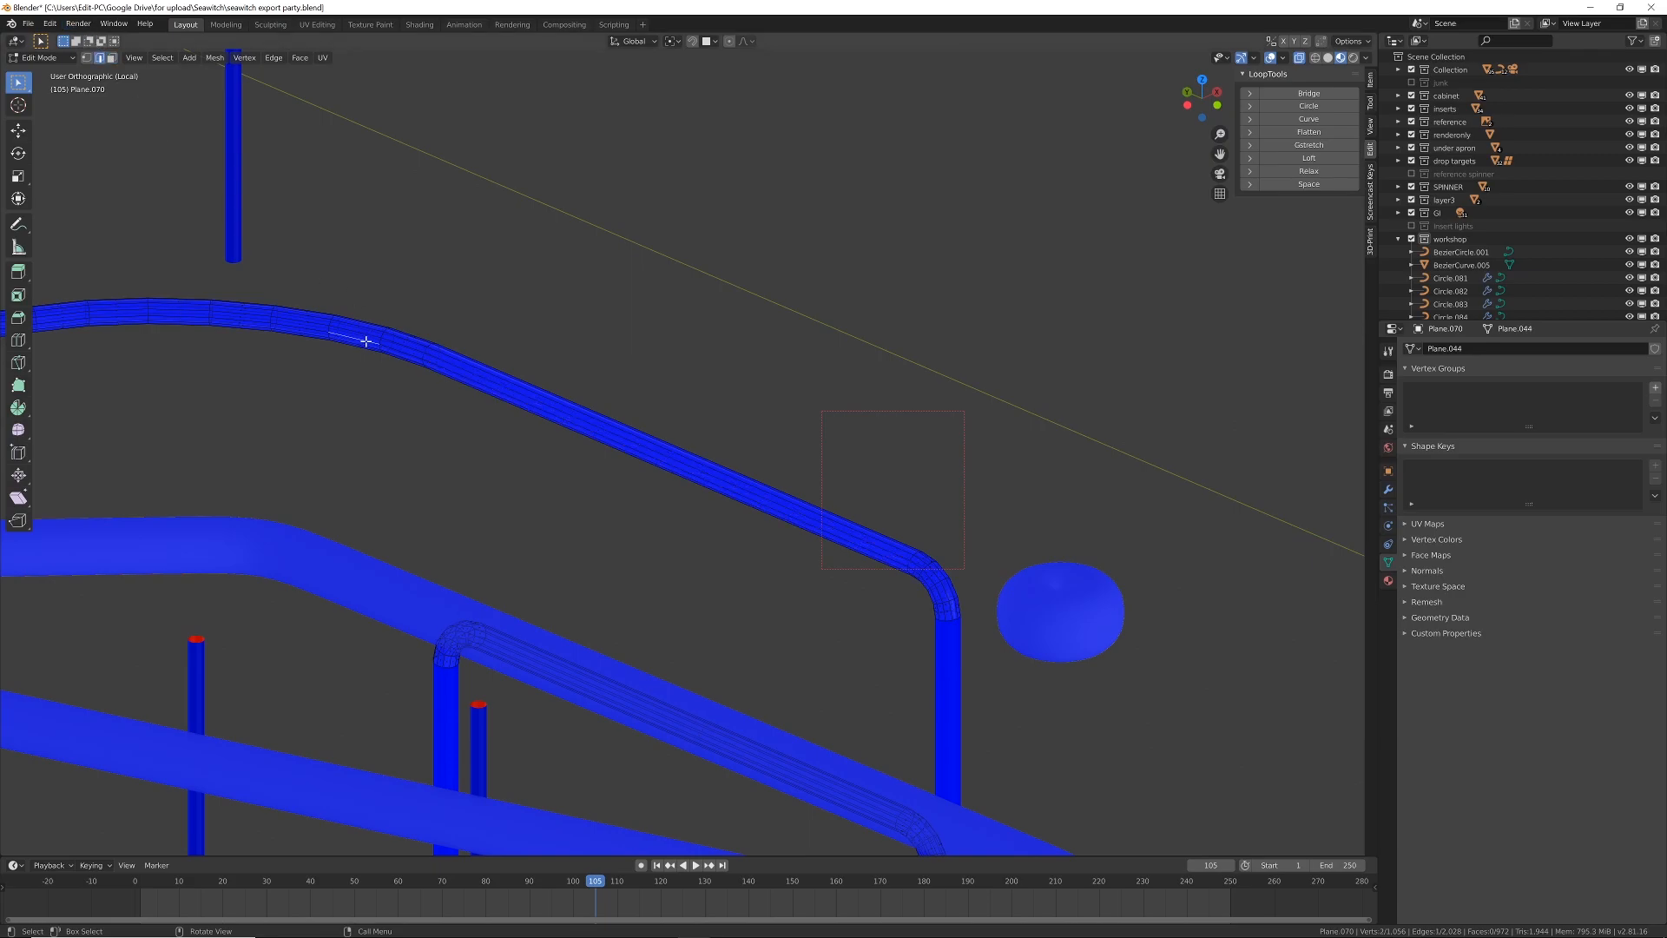
pyautogui.keyDown('alt'); pyautogui.keyDown('shift'); pyautogui.click(365, 341); pyautogui.keyUp('shift'); pyautogui.keyUp('alt')
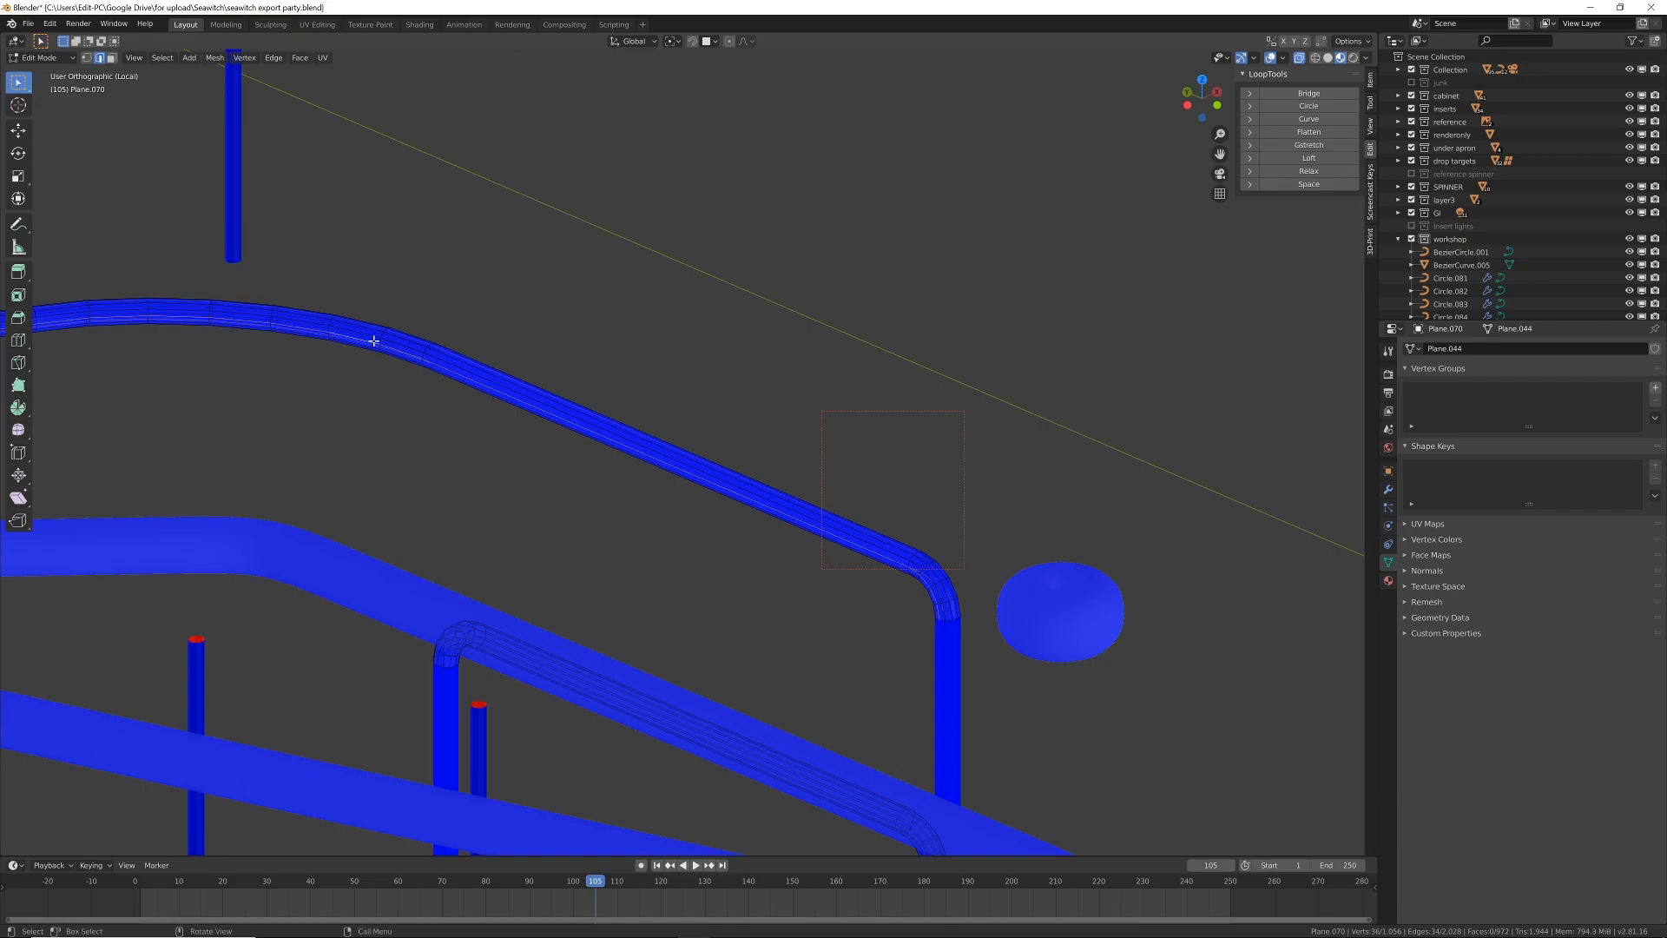
# Step: Select the lengthwise edge loop on the outer side of the same long bent wire guide
pyautogui.scroll(-1, 443, 363)
pyautogui.moveTo(678, 560); pyautogui.dragTo(547, 566, button='middle')
pyautogui.scroll(-5, 524, 557)
pyautogui.keyDown('shift'); pyautogui.moveTo(764, 715); pyautogui.dragTo(431, 461, button='middle'); pyautogui.keyUp('shift')
pyautogui.scroll(4, 431, 461)
pyautogui.keyDown('shift'); pyautogui.moveTo(860, 472); pyautogui.dragTo(427, 469, button='middle'); pyautogui.keyUp('shift')
pyautogui.scroll(4, 426, 470)
pyautogui.moveTo(463, 410)
pyautogui.mouseDown(button='middle')
pyautogui.moveTo(453, 399)
pyautogui.moveTo(467, 411)
pyautogui.mouseUp(button='middle')
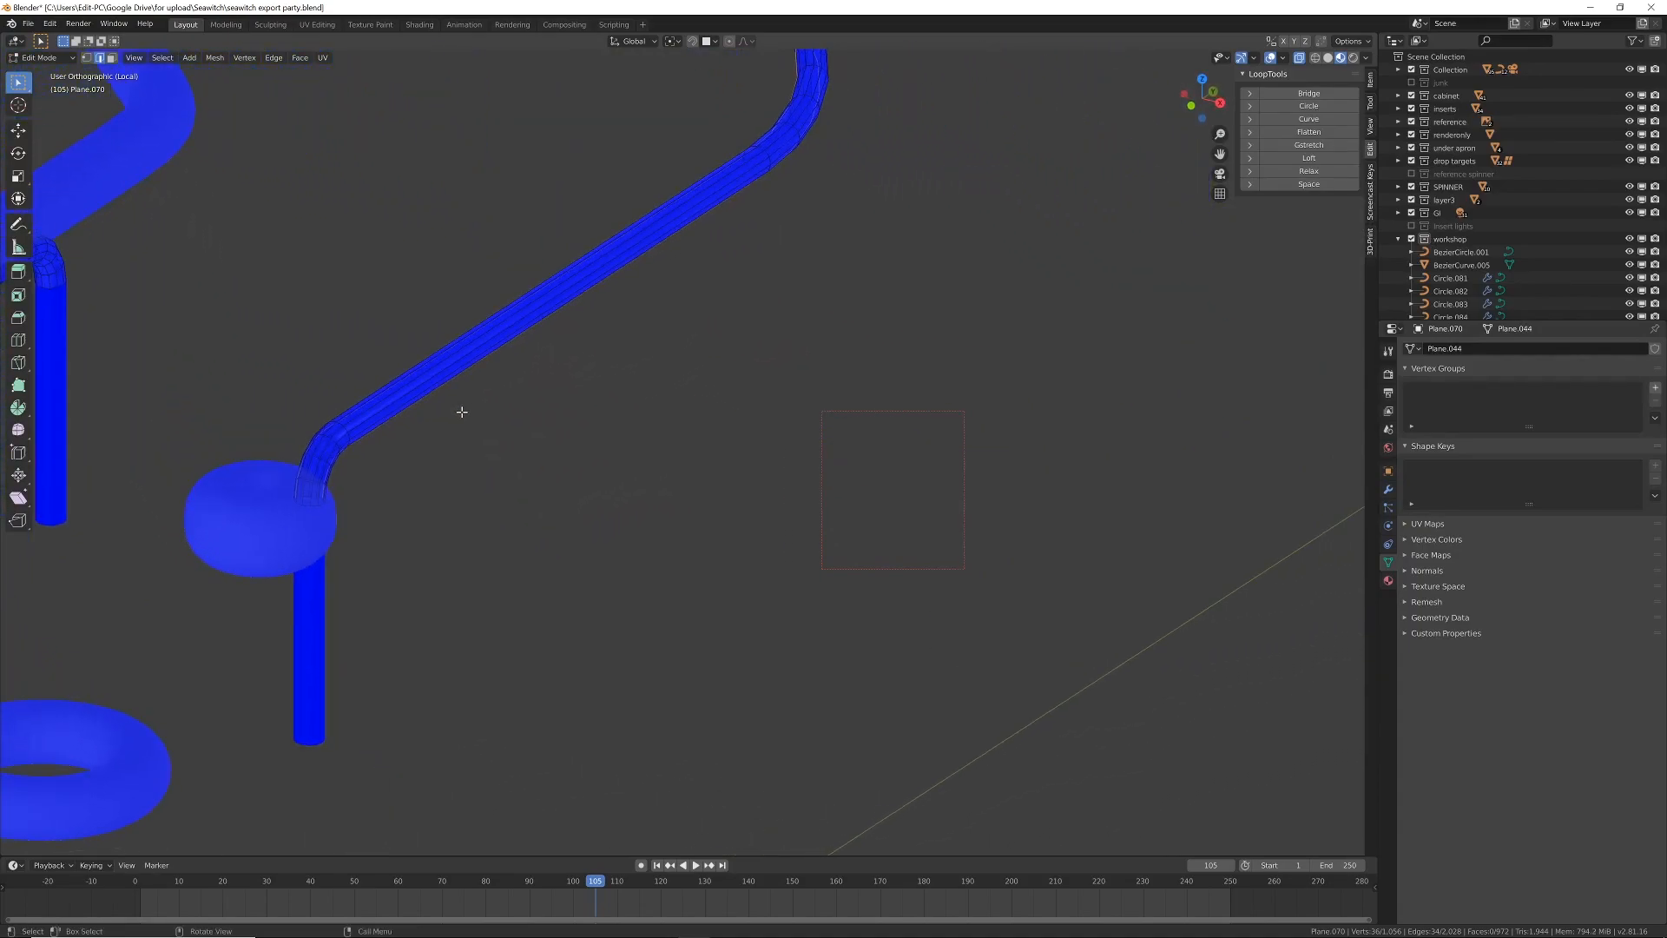
pyautogui.scroll(2, 458, 411)
pyautogui.keyDown('alt'); pyautogui.click(290, 376); pyautogui.keyUp('alt')
# Step: Add the lengthwise edge loop on the opposite side of the long bent wire guide to the selection
pyautogui.scroll(-5, 291, 393)
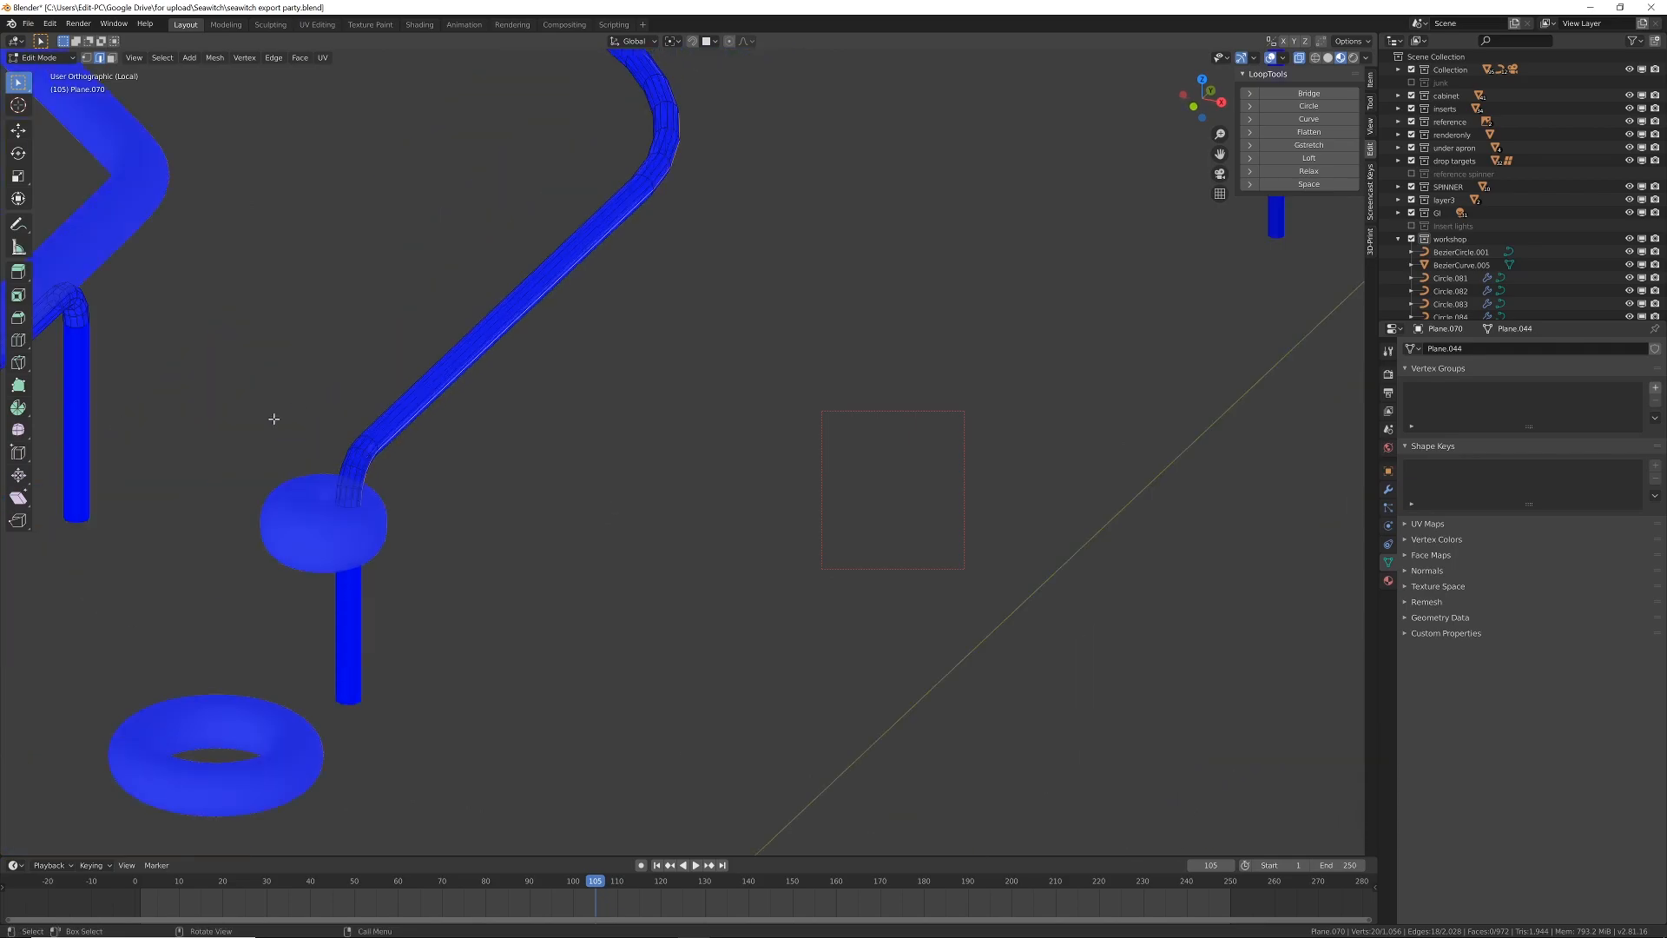
pyautogui.moveTo(489, 371); pyautogui.dragTo(633, 305, button='middle')
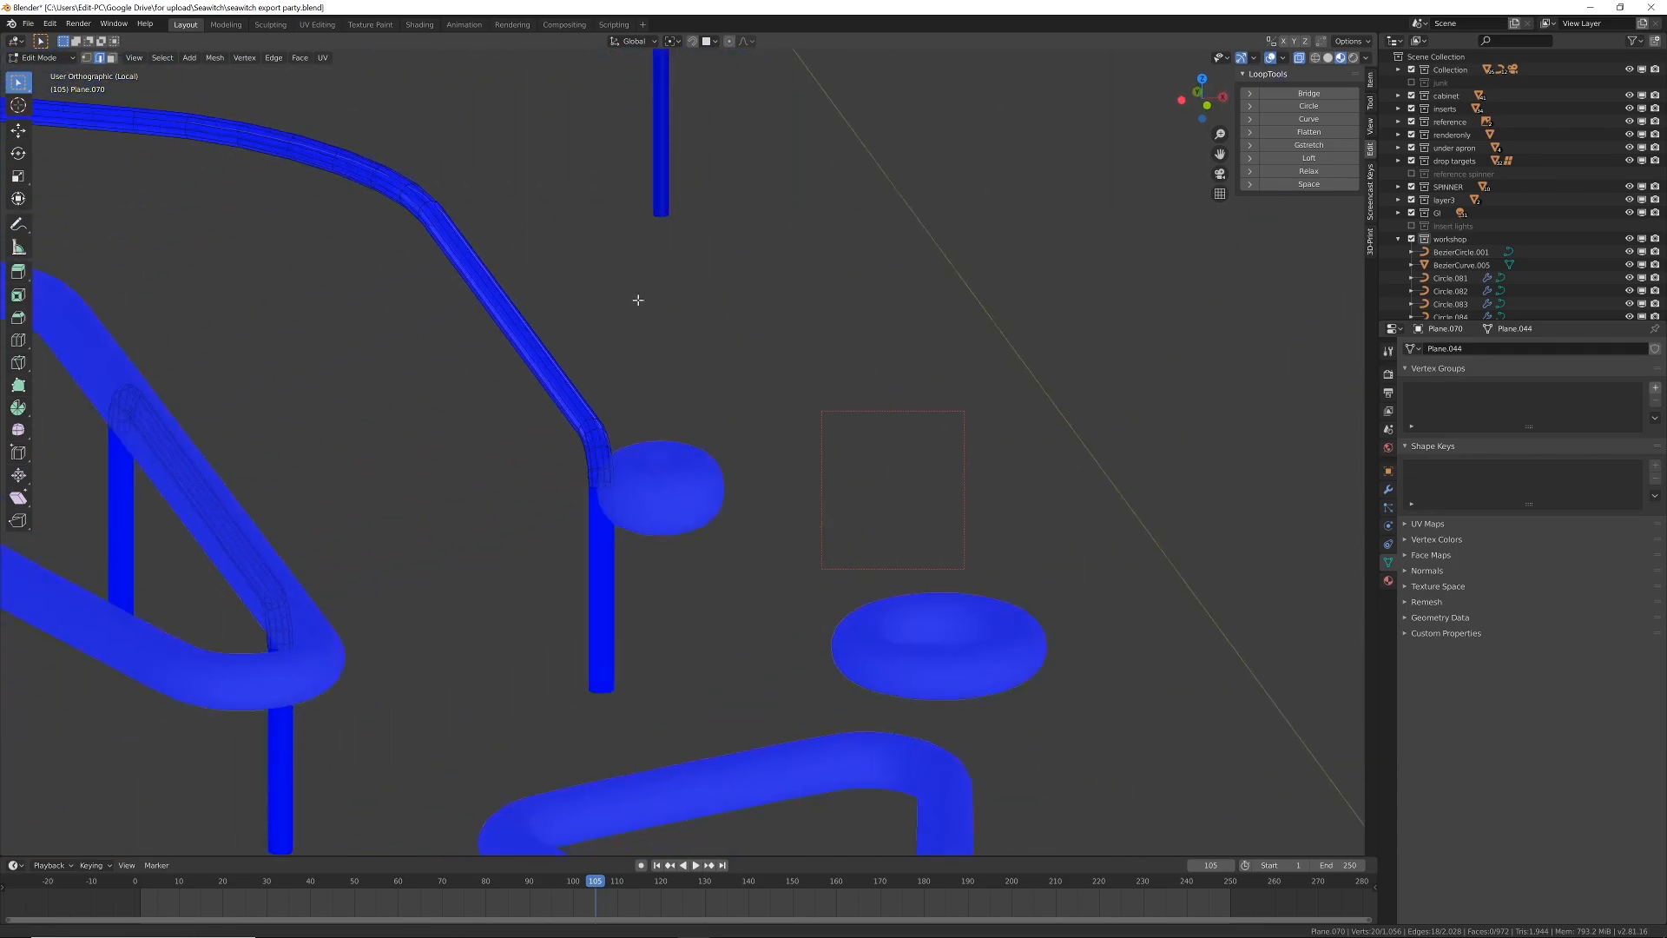
pyautogui.scroll(3, 607, 312)
pyautogui.moveTo(452, 366); pyautogui.dragTo(454, 353, button='middle')
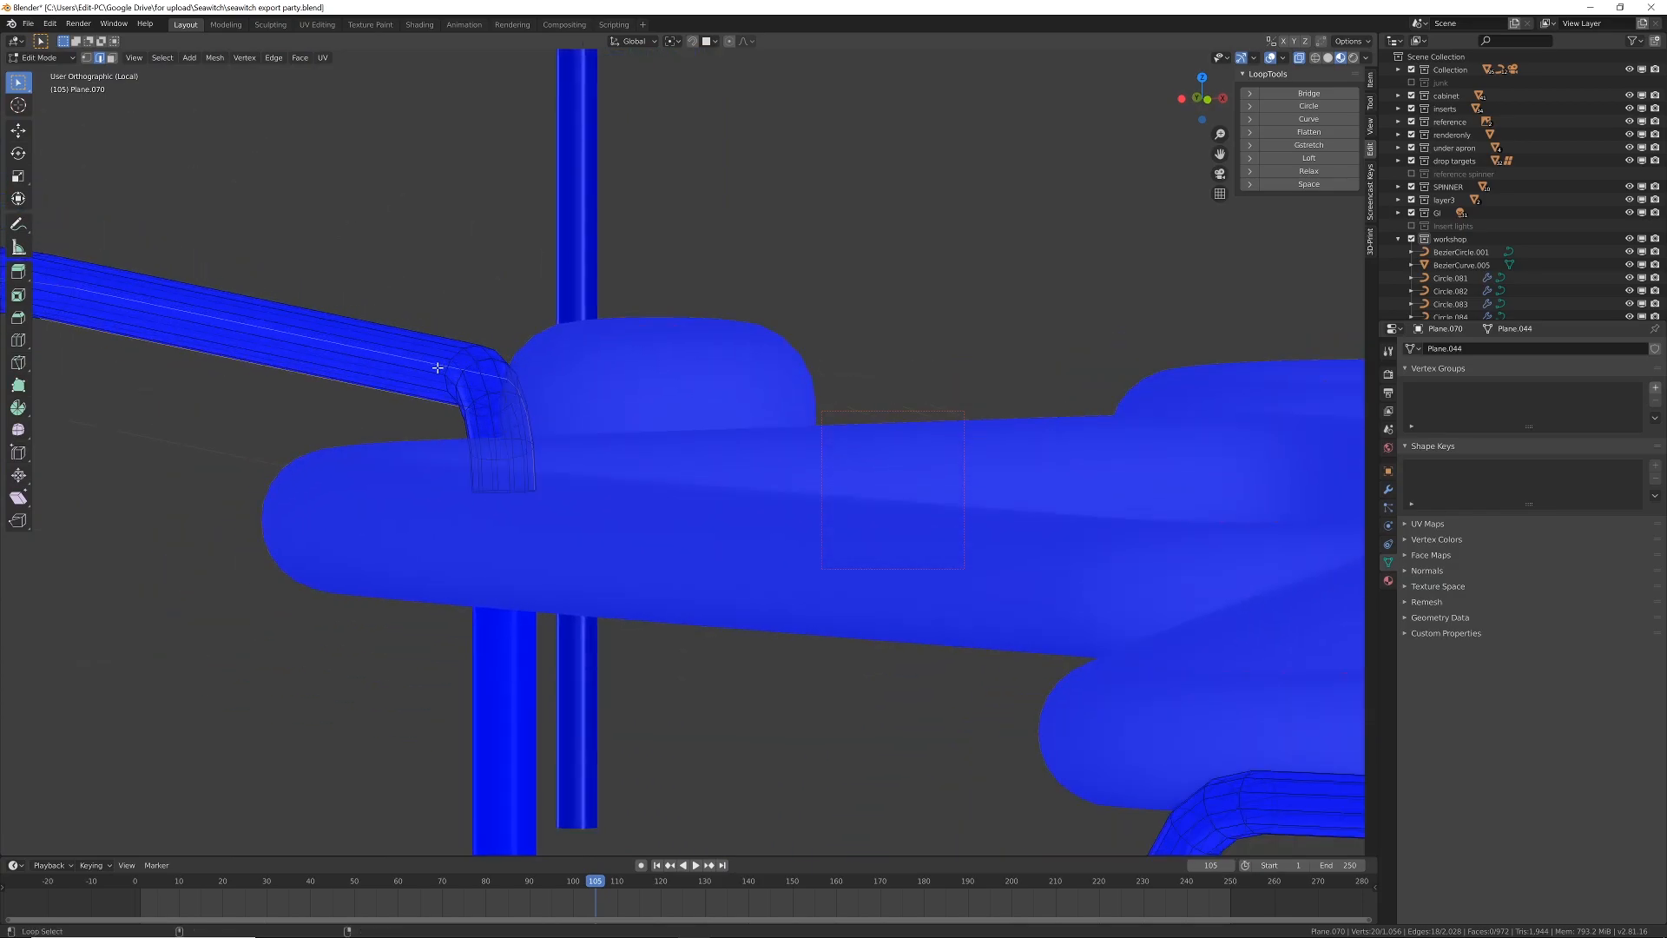
pyautogui.scroll(-6, 423, 365)
pyautogui.keyDown('shift'); pyautogui.moveTo(361, 357); pyautogui.dragTo(793, 303, button='middle'); pyautogui.keyUp('shift')
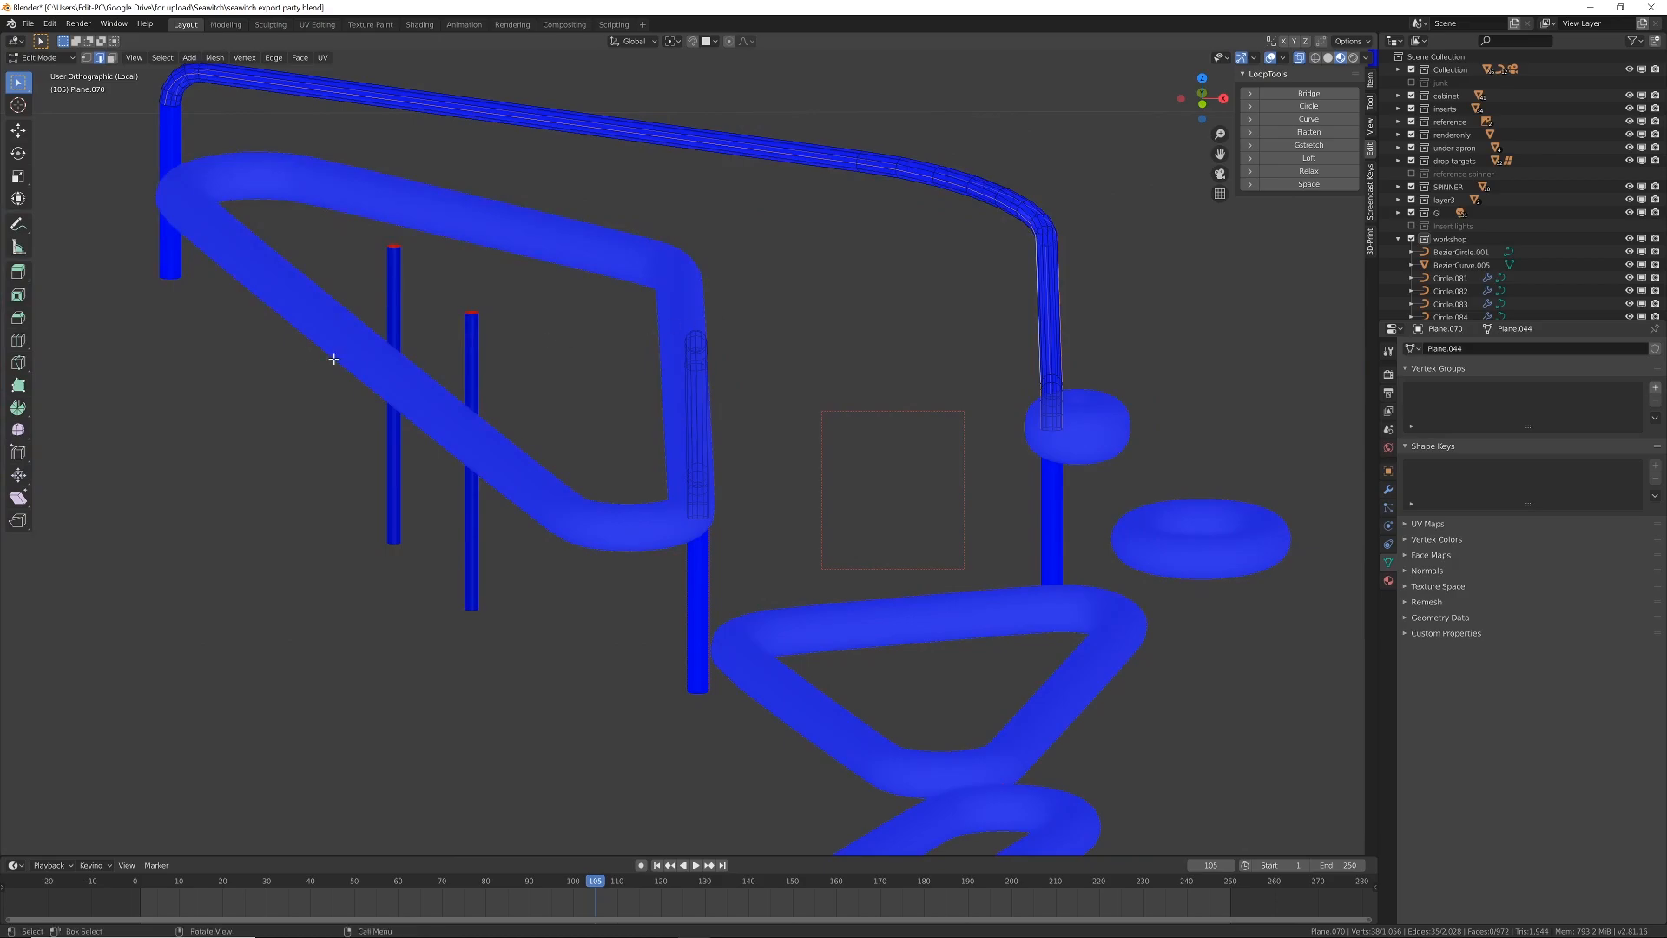
# Step: Add the lengthwise side edge loops of the remaining wire guides to the selection
pyautogui.scroll(-5, 331, 358)
pyautogui.moveTo(475, 363); pyautogui.dragTo(889, 519, button='middle')
pyautogui.scroll(8, 484, 372)
pyautogui.keyDown('alt'); pyautogui.keyDown('shift'); pyautogui.click(484, 373); pyautogui.keyUp('shift'); pyautogui.keyUp('alt')
pyautogui.scroll(3, 507, 432)
pyautogui.keyDown('alt'); pyautogui.keyDown('shift'); pyautogui.click(524, 346); pyautogui.keyUp('shift'); pyautogui.keyUp('alt')
# Step: Invert the selection and delete all other edges, keeping only the chosen edge loops of the wire guides
pyautogui.scroll(-13, 588, 484)
pyautogui.hotkey('ctrl', 'i')
pyautogui.press('x')
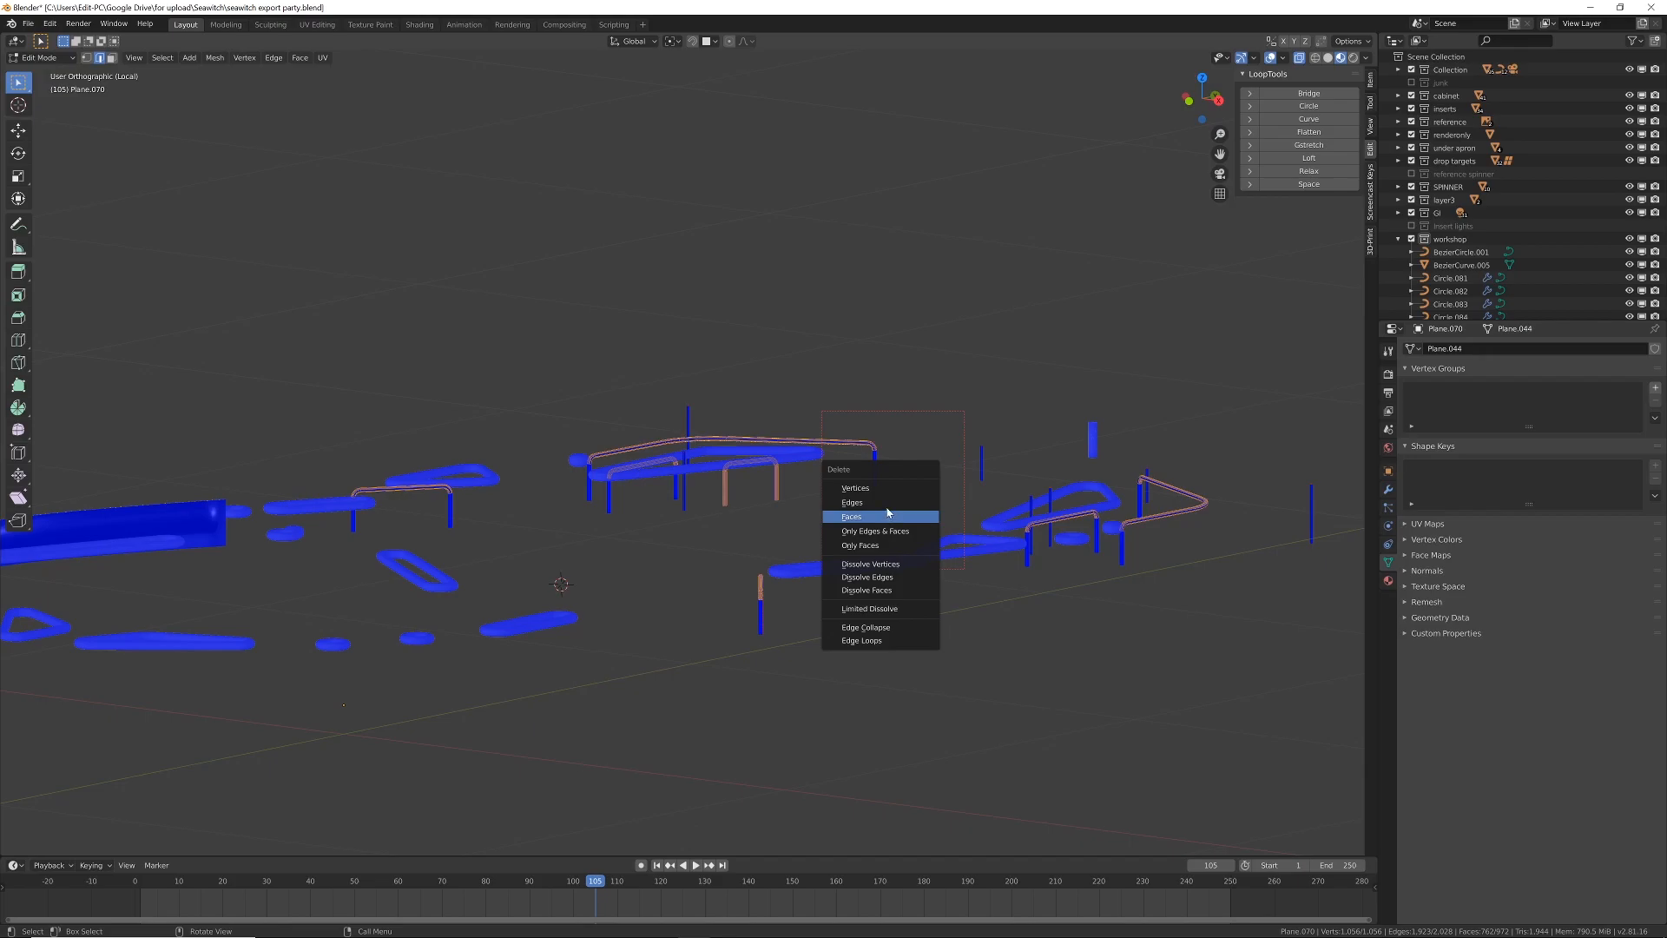
pyautogui.click(886, 515)
# Step: Select all remaining guide edges and extrude them about 2.47 inches straight down along Z into walls
pyautogui.press('a')
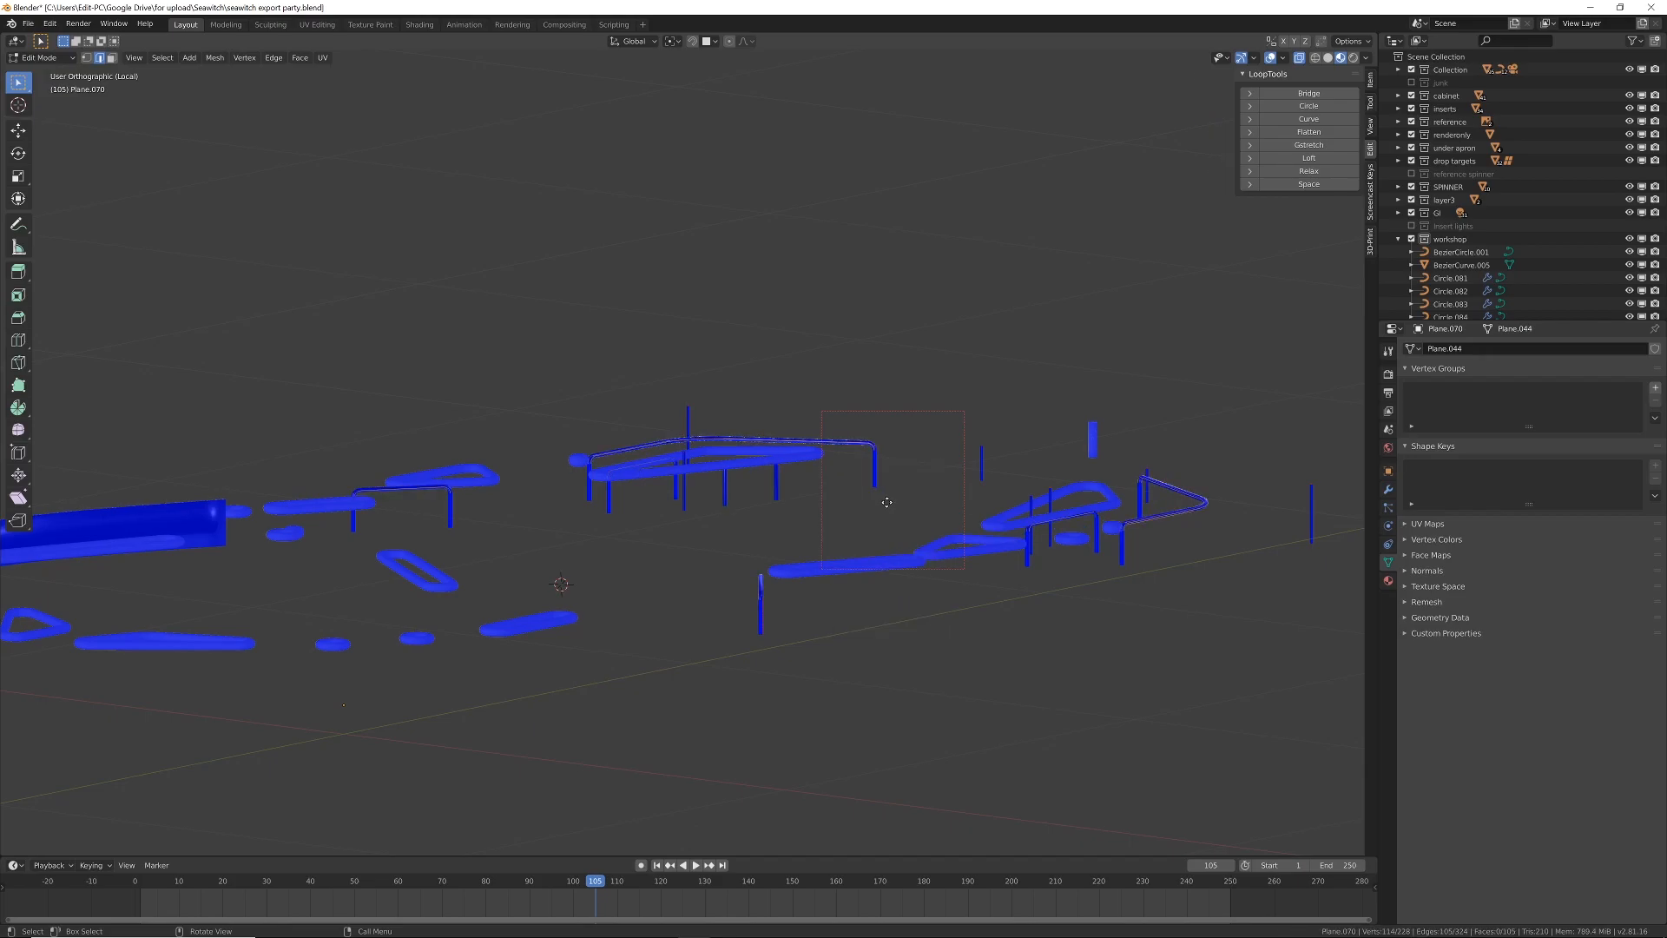
pyautogui.press('e')
pyautogui.press('z')
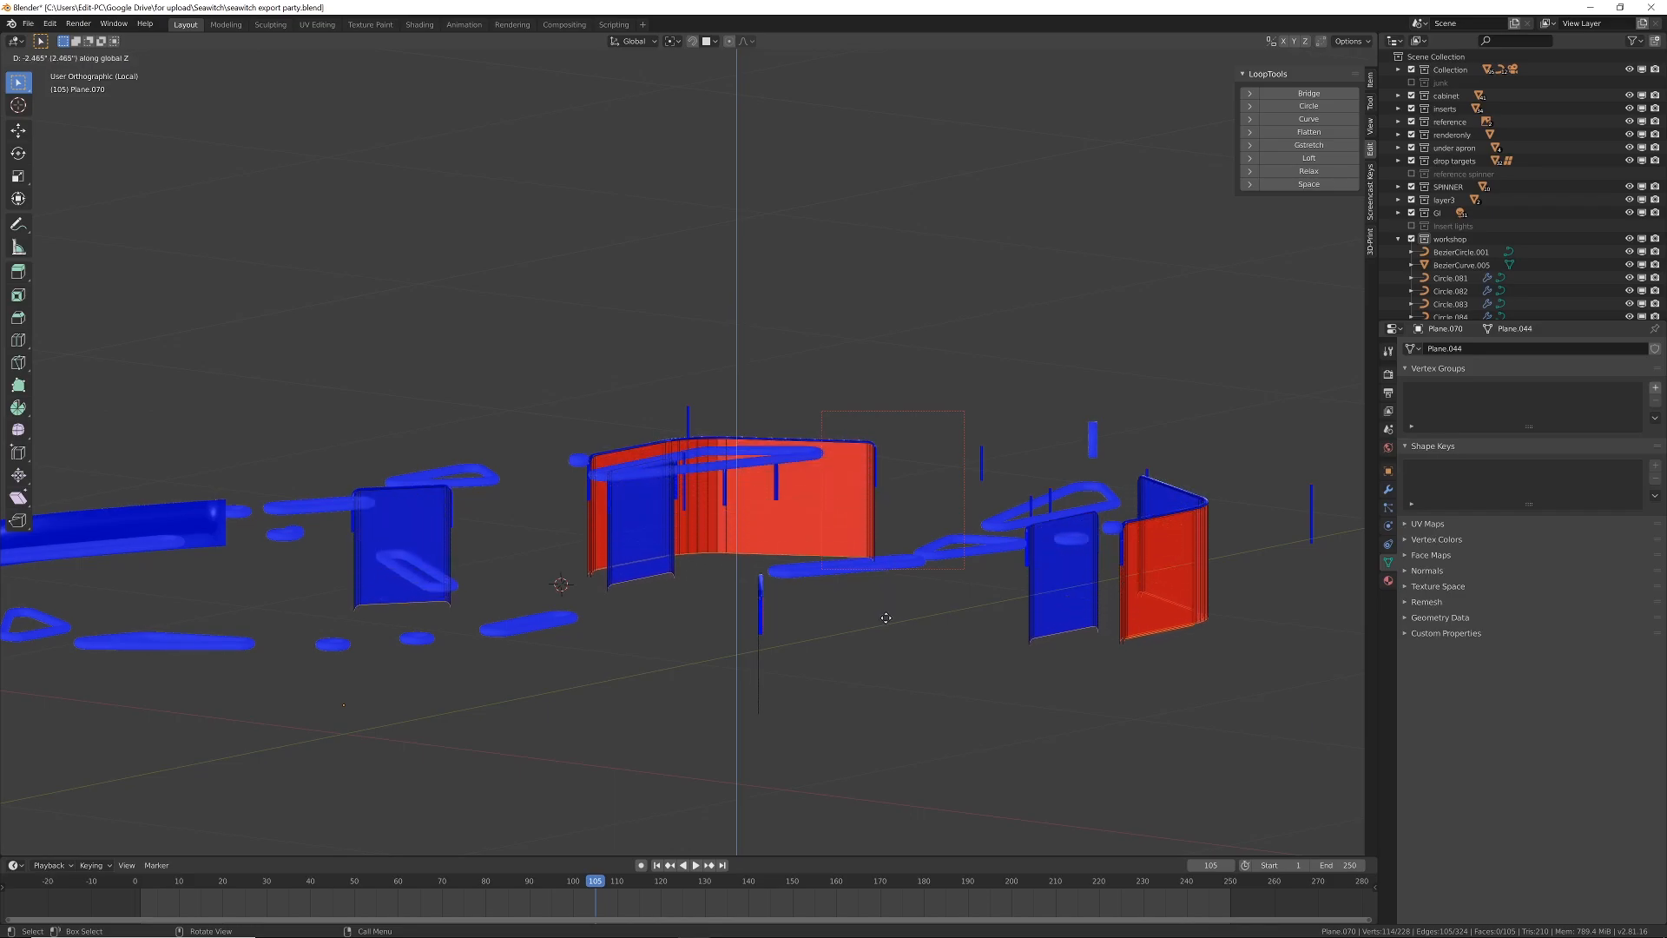
pyautogui.click(886, 617)
# Step: In object mode, move the extruded guide walls up along Z to a location of about 1.3 inches
pyautogui.press('Tab')
pyautogui.press('g')
pyautogui.press('z')
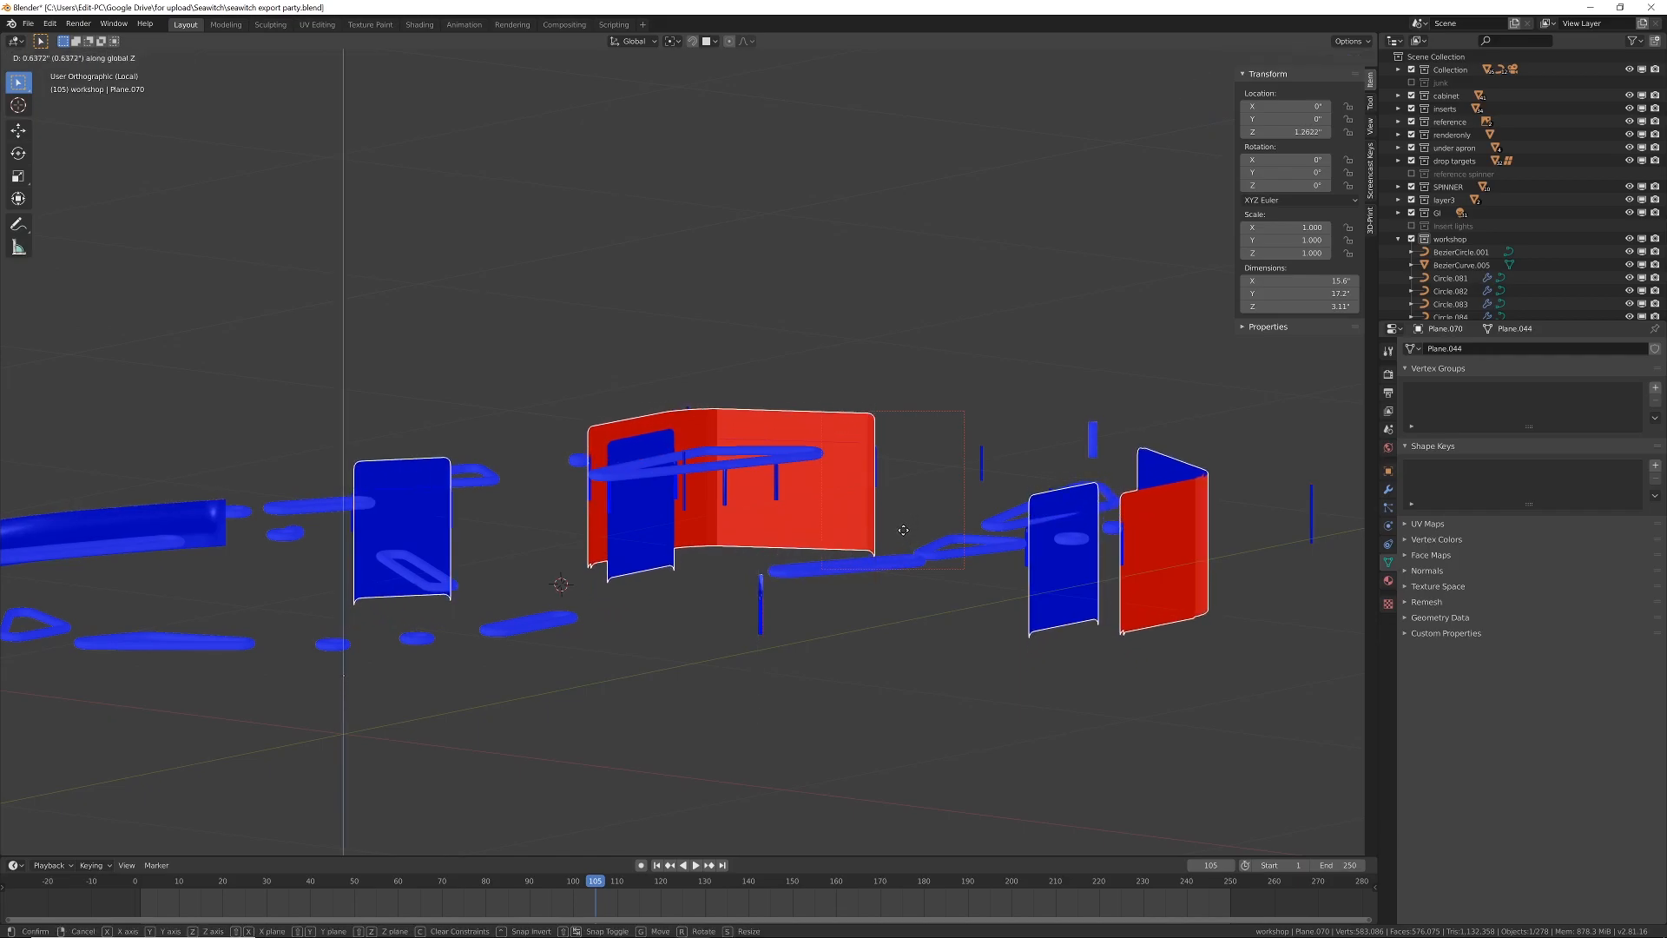
pyautogui.click(901, 530)
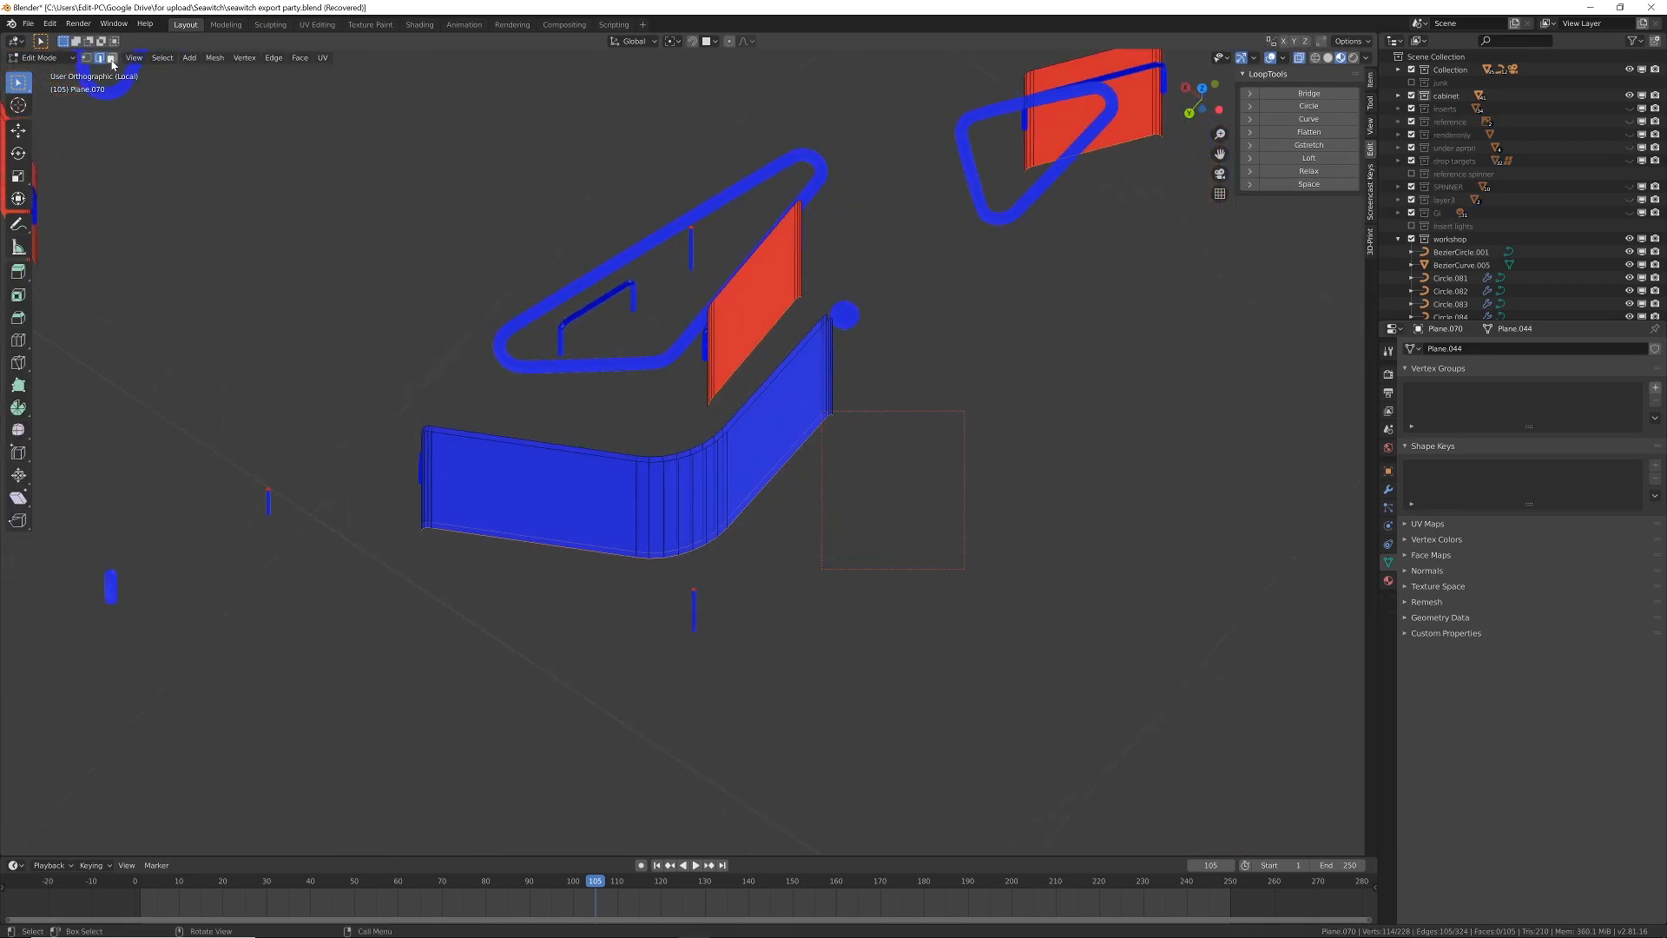
# Step: In face mode, select the red wall face loop of the short guide beside the large triangular rubber and flip its normals
pyautogui.click(111, 59)
pyautogui.click(746, 300)
pyautogui.moveTo(746, 301); pyautogui.dragTo(726, 279, button='middle')
pyautogui.scroll(5, 809, 273)
pyautogui.hotkey('alt', 'a')
pyautogui.keyDown('alt'); pyautogui.click(795, 244); pyautogui.keyUp('alt')
pyautogui.scroll(-2, 814, 241)
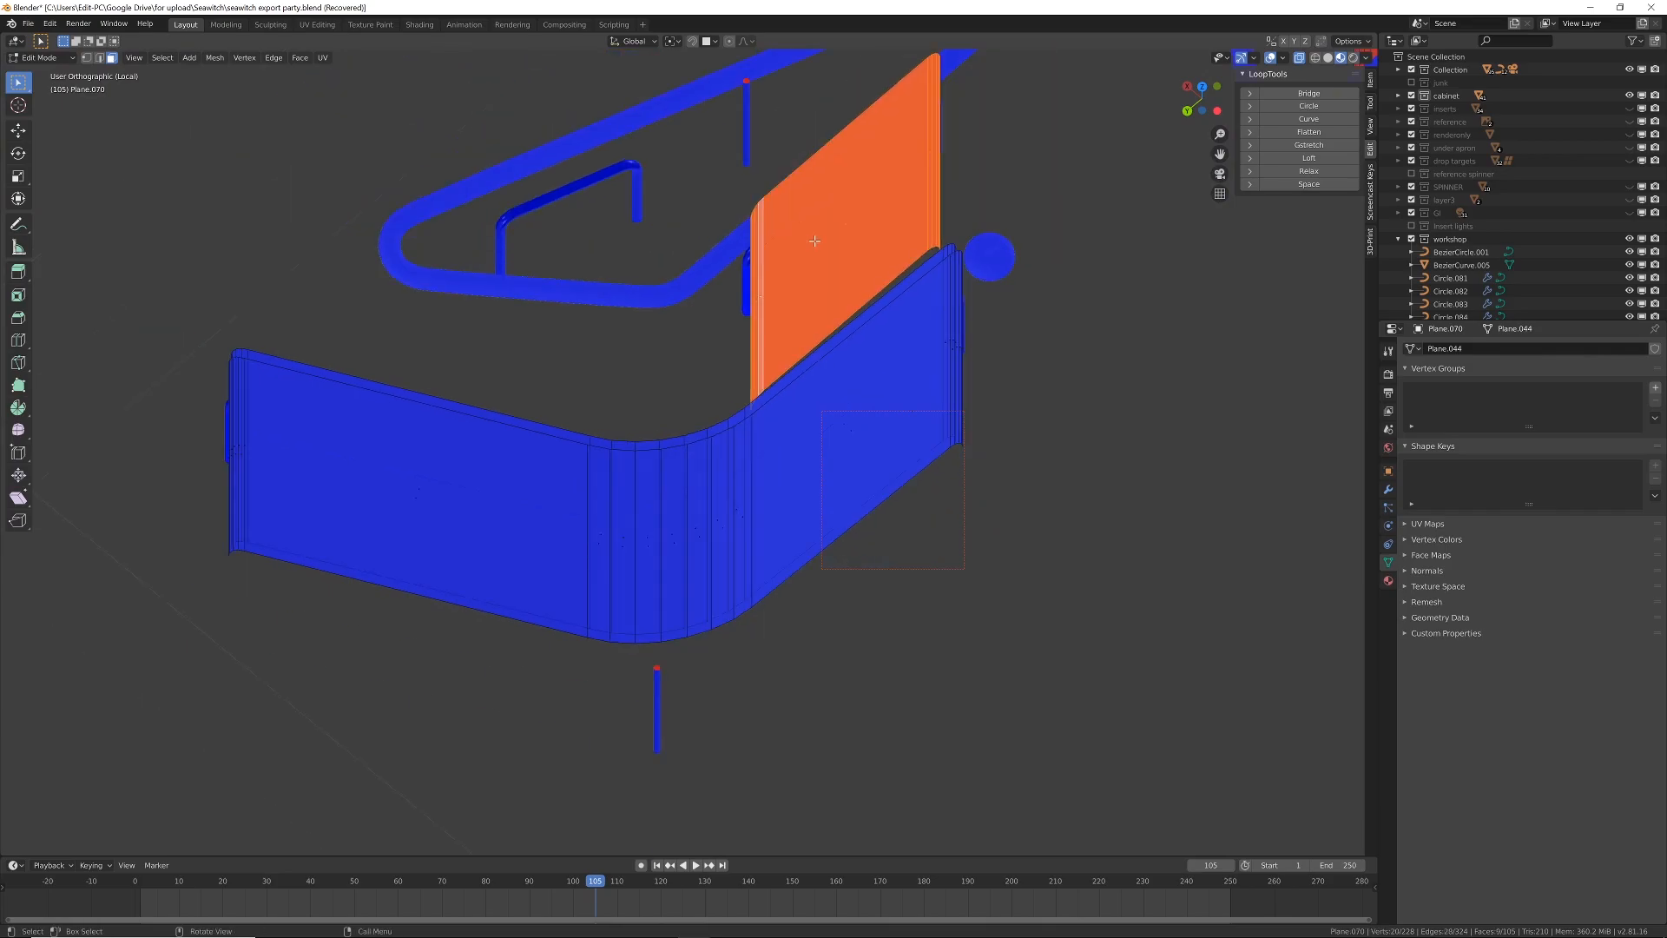
pyautogui.hotkey('alt', 'n')
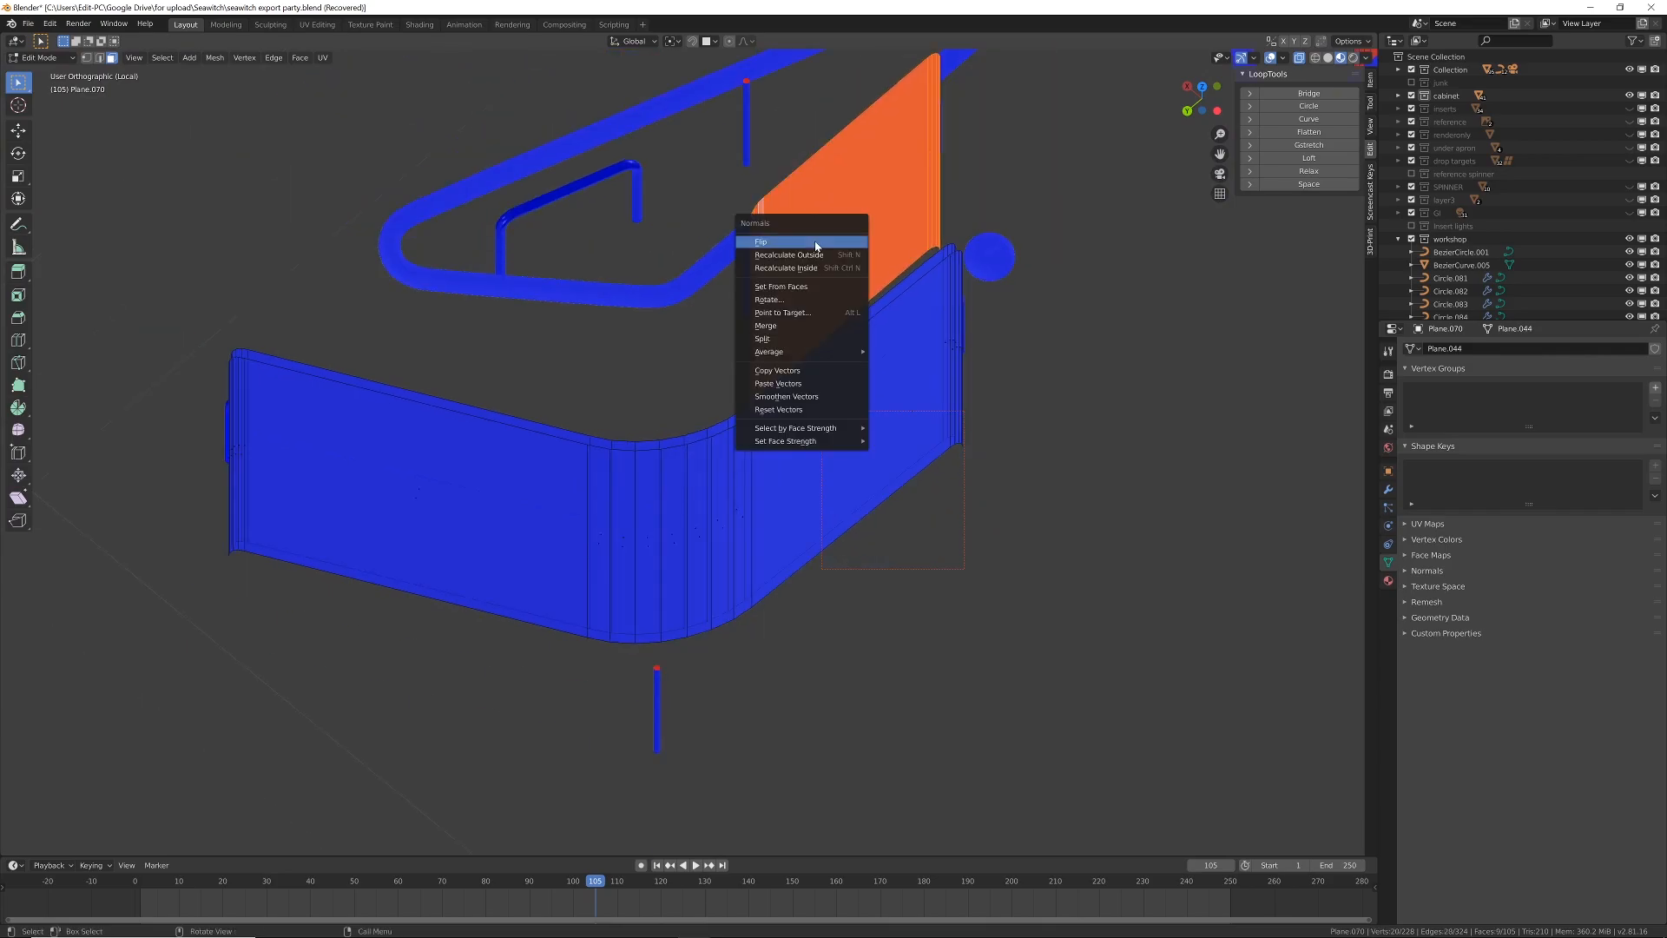
pyautogui.click(815, 244)
# Step: Add the red inner face loop of the long bent guide wall, flip the selected normals, and return to object mode
pyautogui.moveTo(1068, 223)
pyautogui.mouseDown(button='middle')
pyautogui.moveTo(912, 342)
pyautogui.moveTo(956, 328)
pyautogui.moveTo(1042, 347)
pyautogui.moveTo(986, 342)
pyautogui.moveTo(913, 417)
pyautogui.moveTo(763, 472)
pyautogui.moveTo(780, 471)
pyautogui.mouseUp(button='middle')
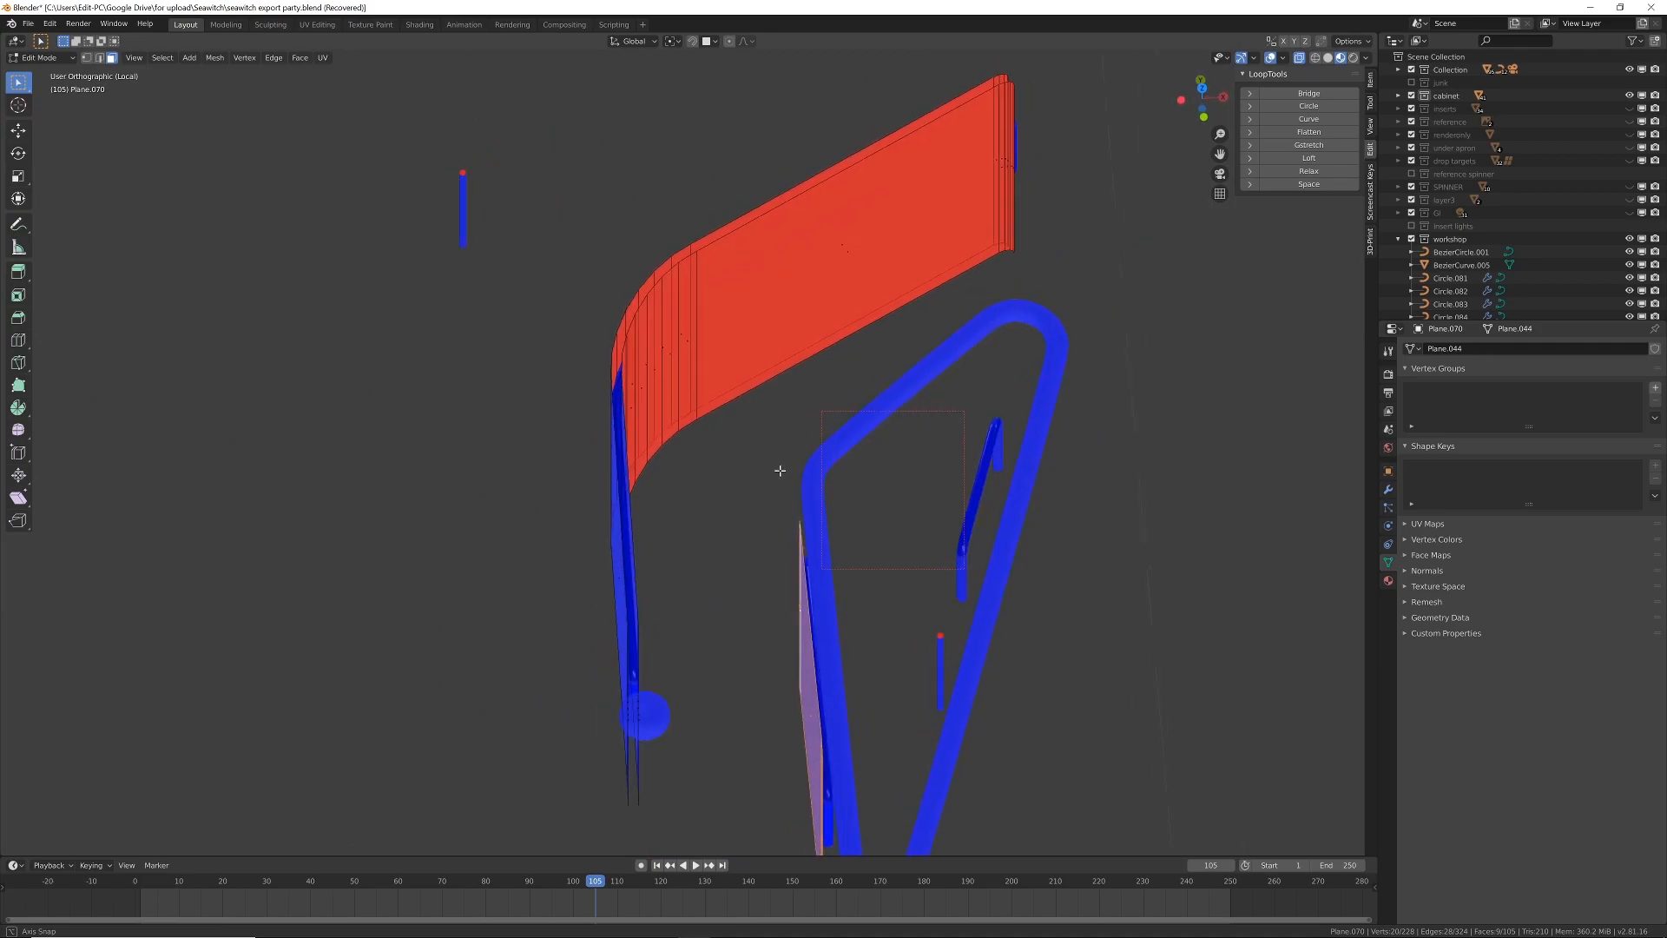
pyautogui.keyDown('alt'); pyautogui.click(698, 354); pyautogui.keyUp('alt')
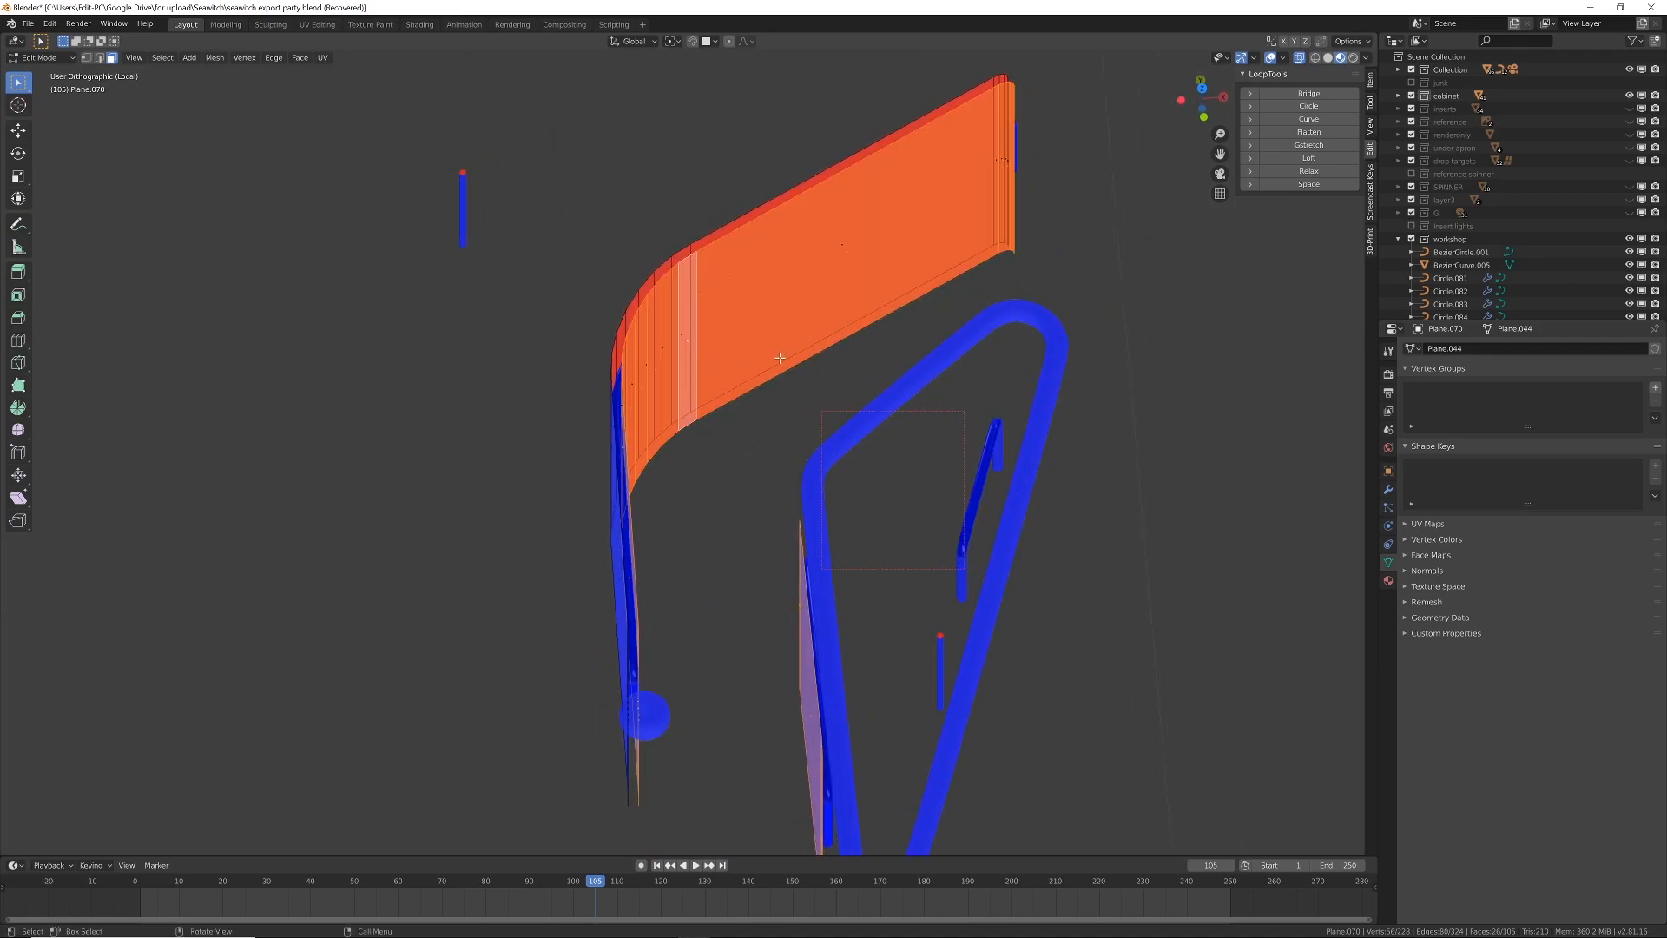
pyautogui.hotkey('alt', 'n')
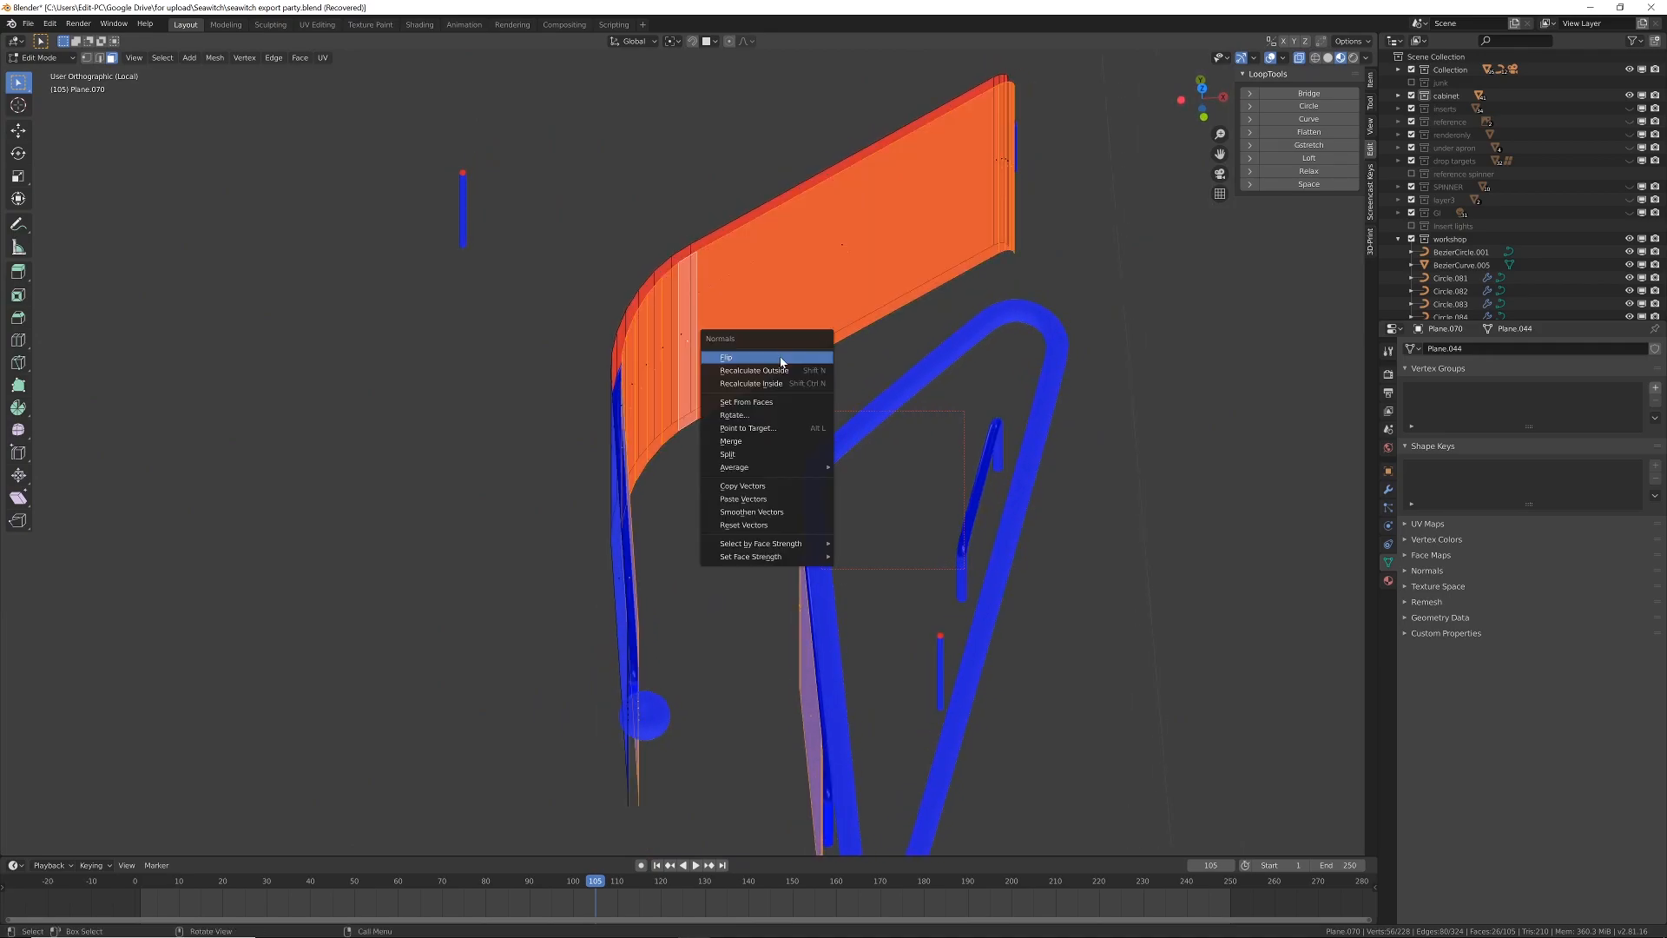
pyautogui.click(784, 361)
pyautogui.scroll(-2, 800, 376)
pyautogui.press('Tab')
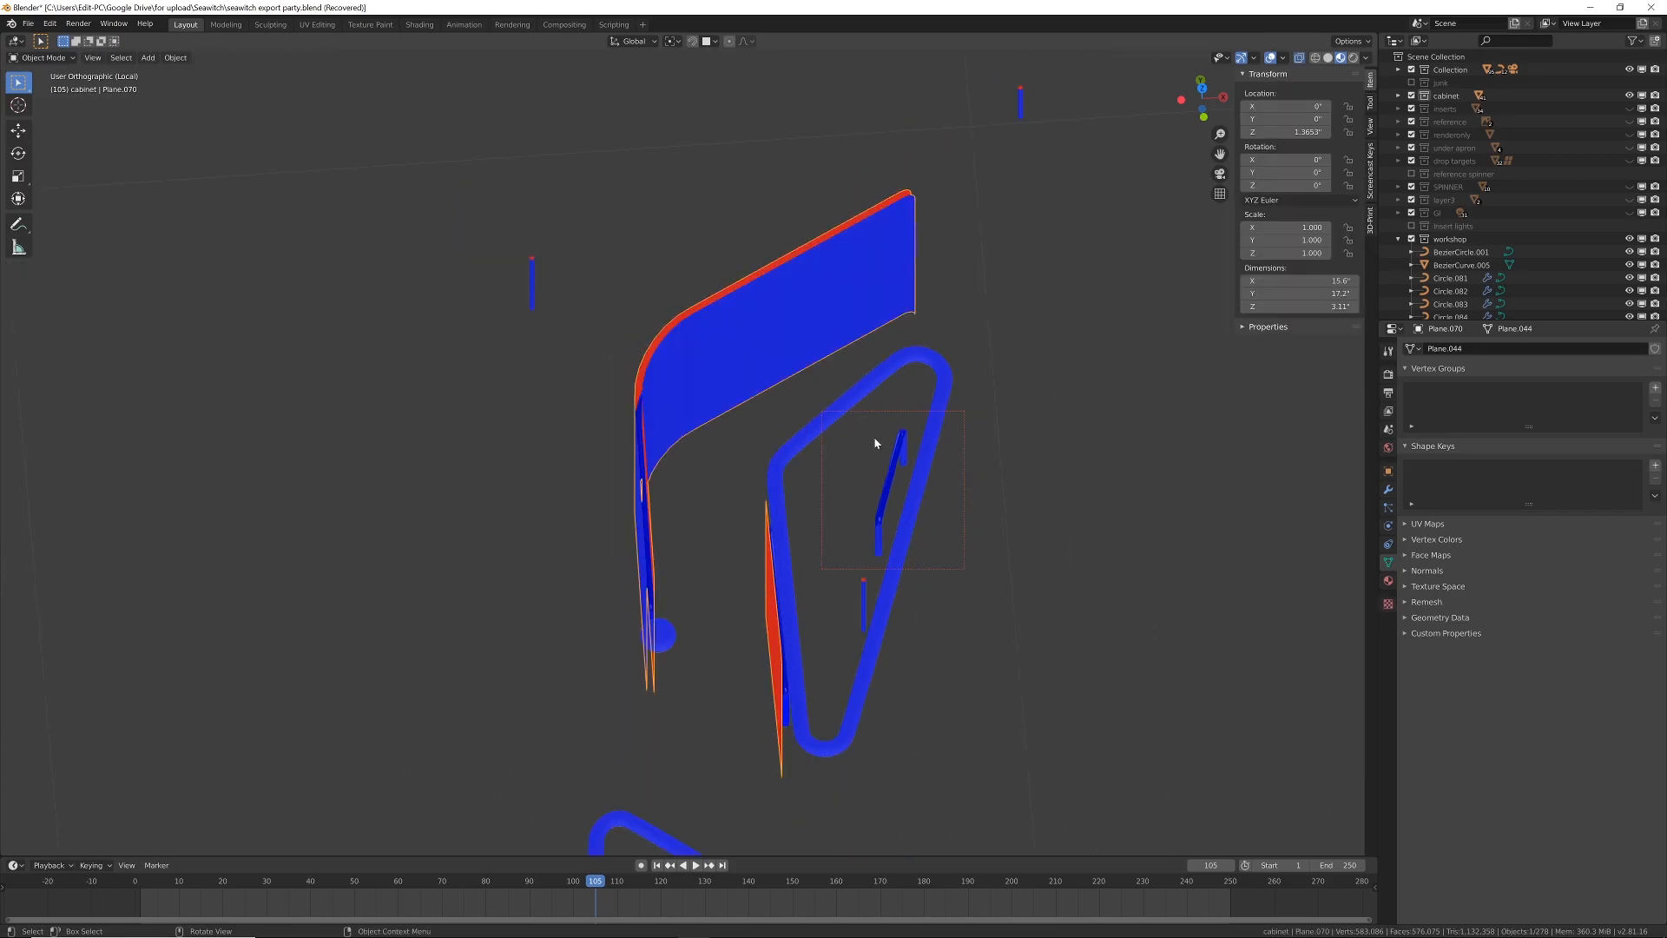
# Step: Reopen the guide walls in edit mode, flip the normals of the selected wall faces and return to object mode
pyautogui.moveTo(912, 487); pyautogui.dragTo(747, 477, button='middle')
pyautogui.press('Tab')
pyautogui.hotkey('alt', 'n')
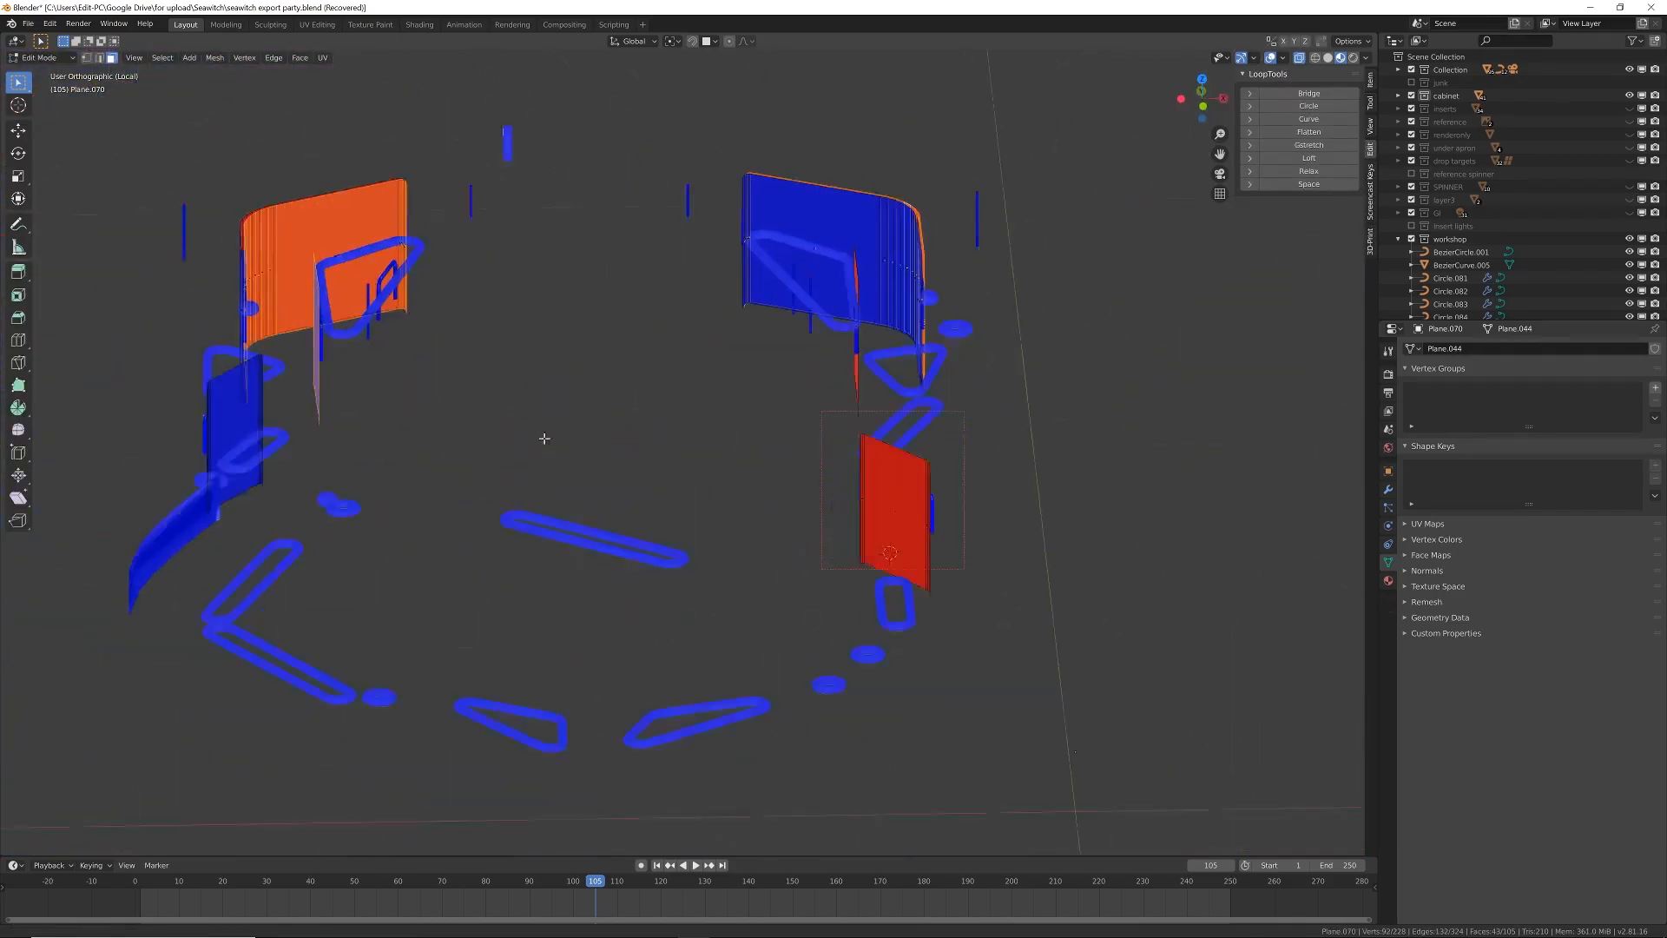
pyautogui.scroll(3, 441, 411)
pyautogui.hotkey('alt', 'n')
pyautogui.click(441, 412)
pyautogui.press('Tab')
# Step: In edit mode, select all guide wall faces and unwrap them
pyautogui.scroll(-4, 441, 411)
pyautogui.moveTo(441, 411); pyautogui.dragTo(566, 513, button='middle')
pyautogui.scroll(1, 429, 497)
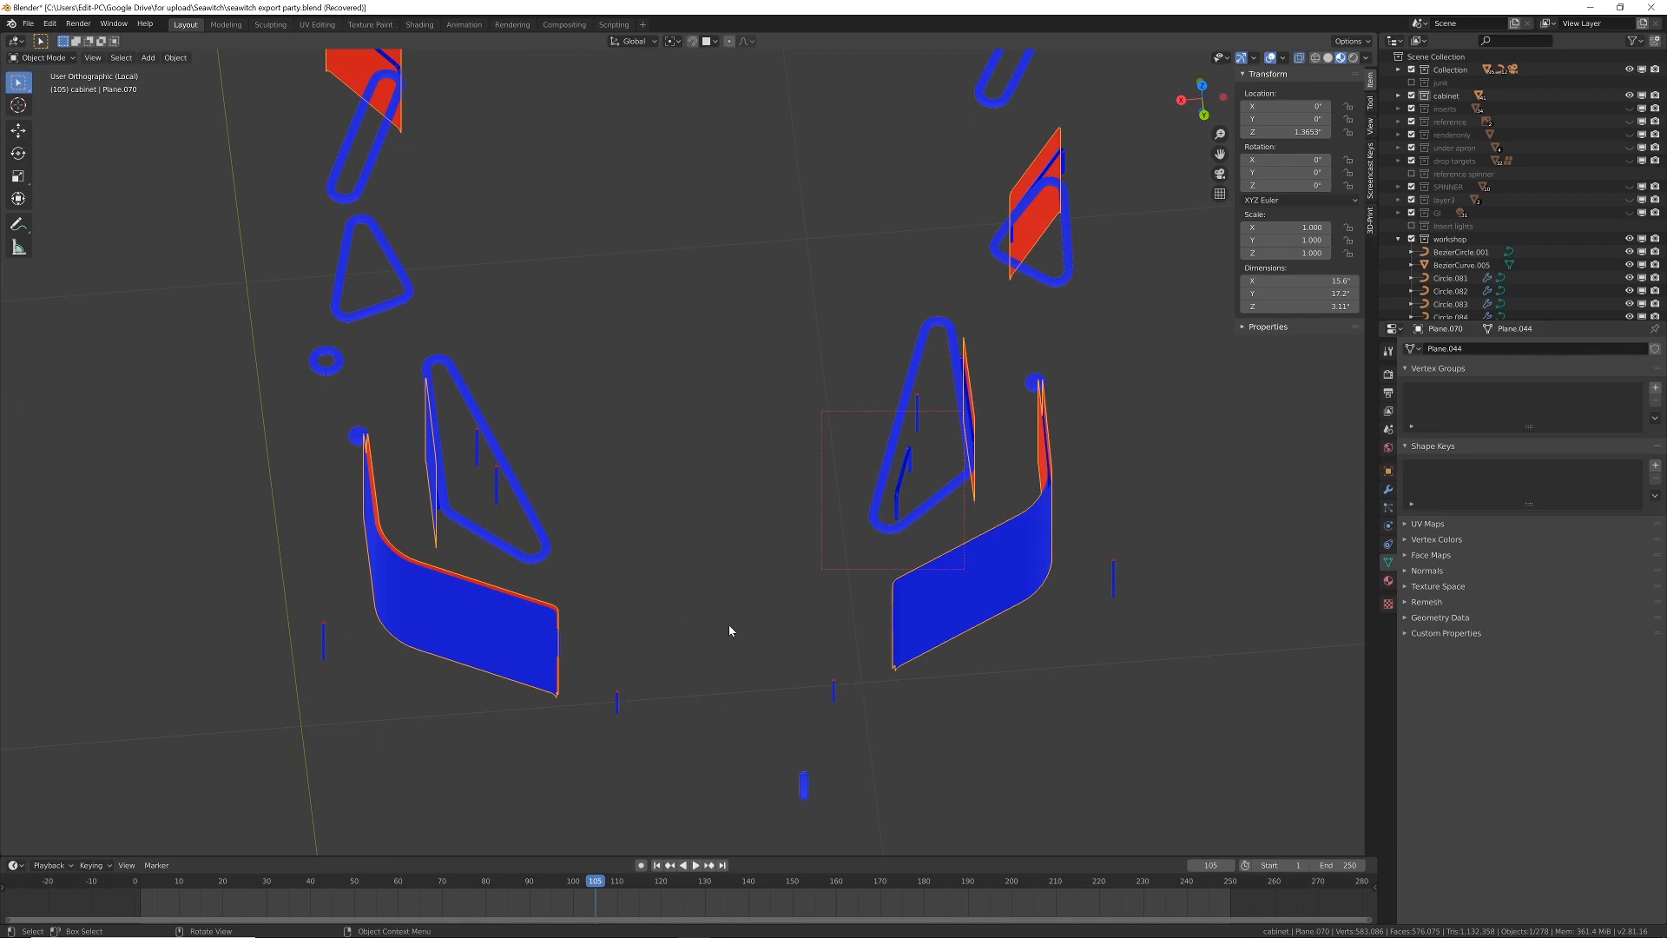
pyautogui.moveTo(1089, 564); pyautogui.dragTo(1073, 475, button='middle')
pyautogui.moveTo(867, 508); pyautogui.dragTo(877, 563, button='middle')
pyautogui.scroll(2, 702, 514)
pyautogui.press('Tab')
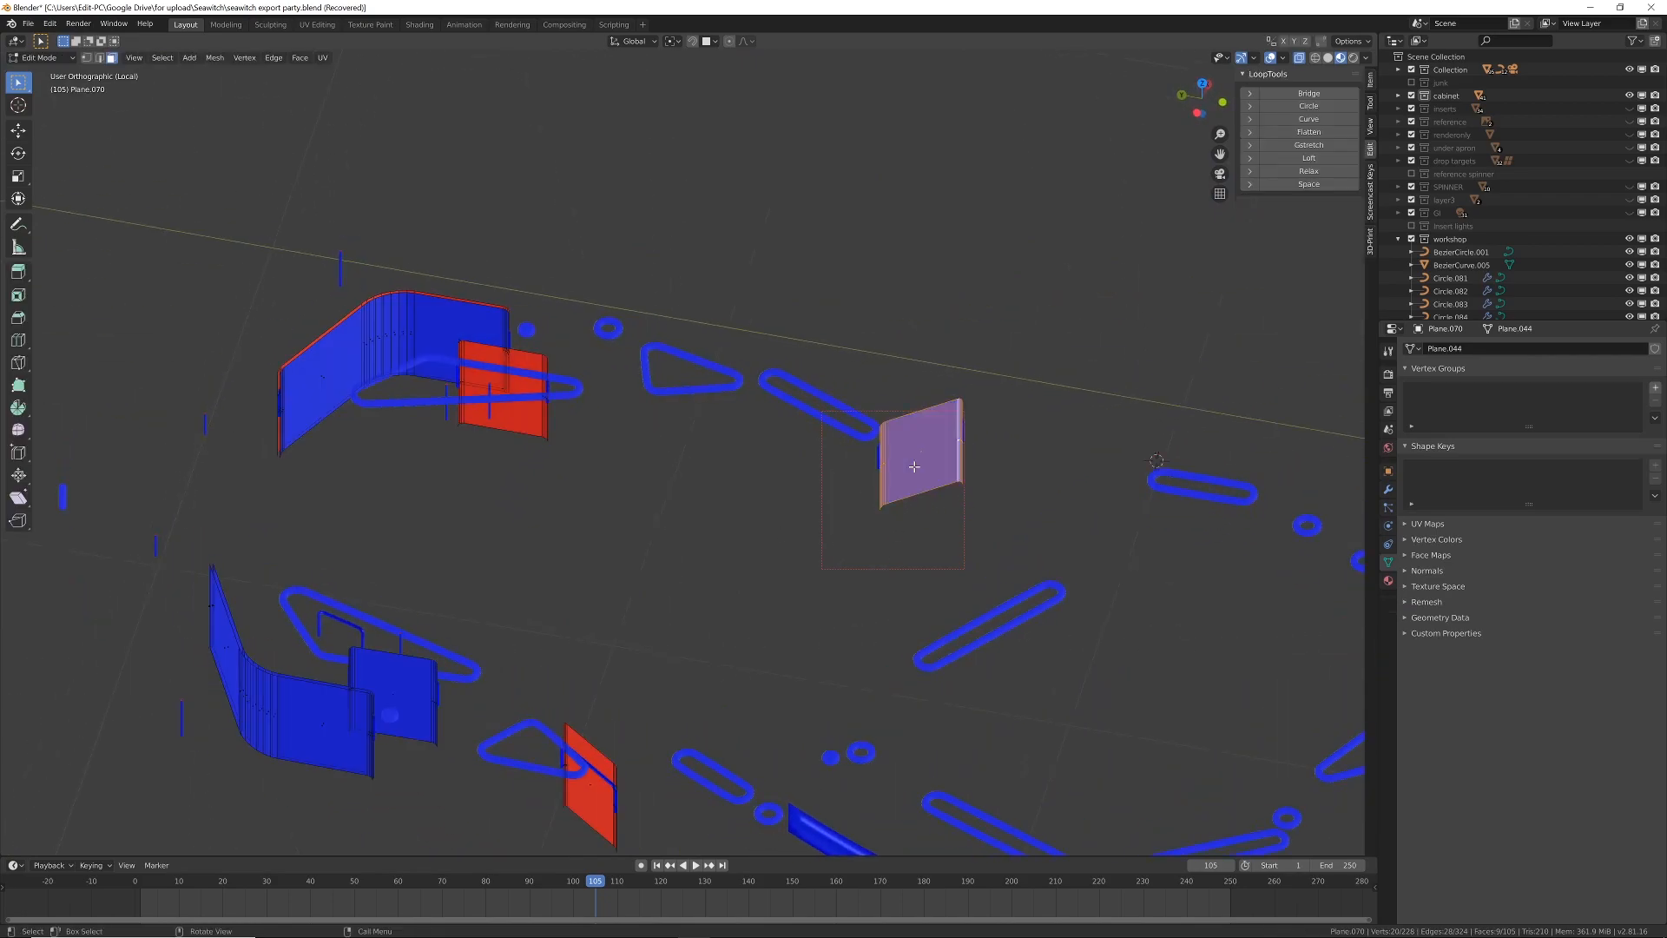
pyautogui.press('Tab')
pyautogui.press('Tab')
pyautogui.press('a')
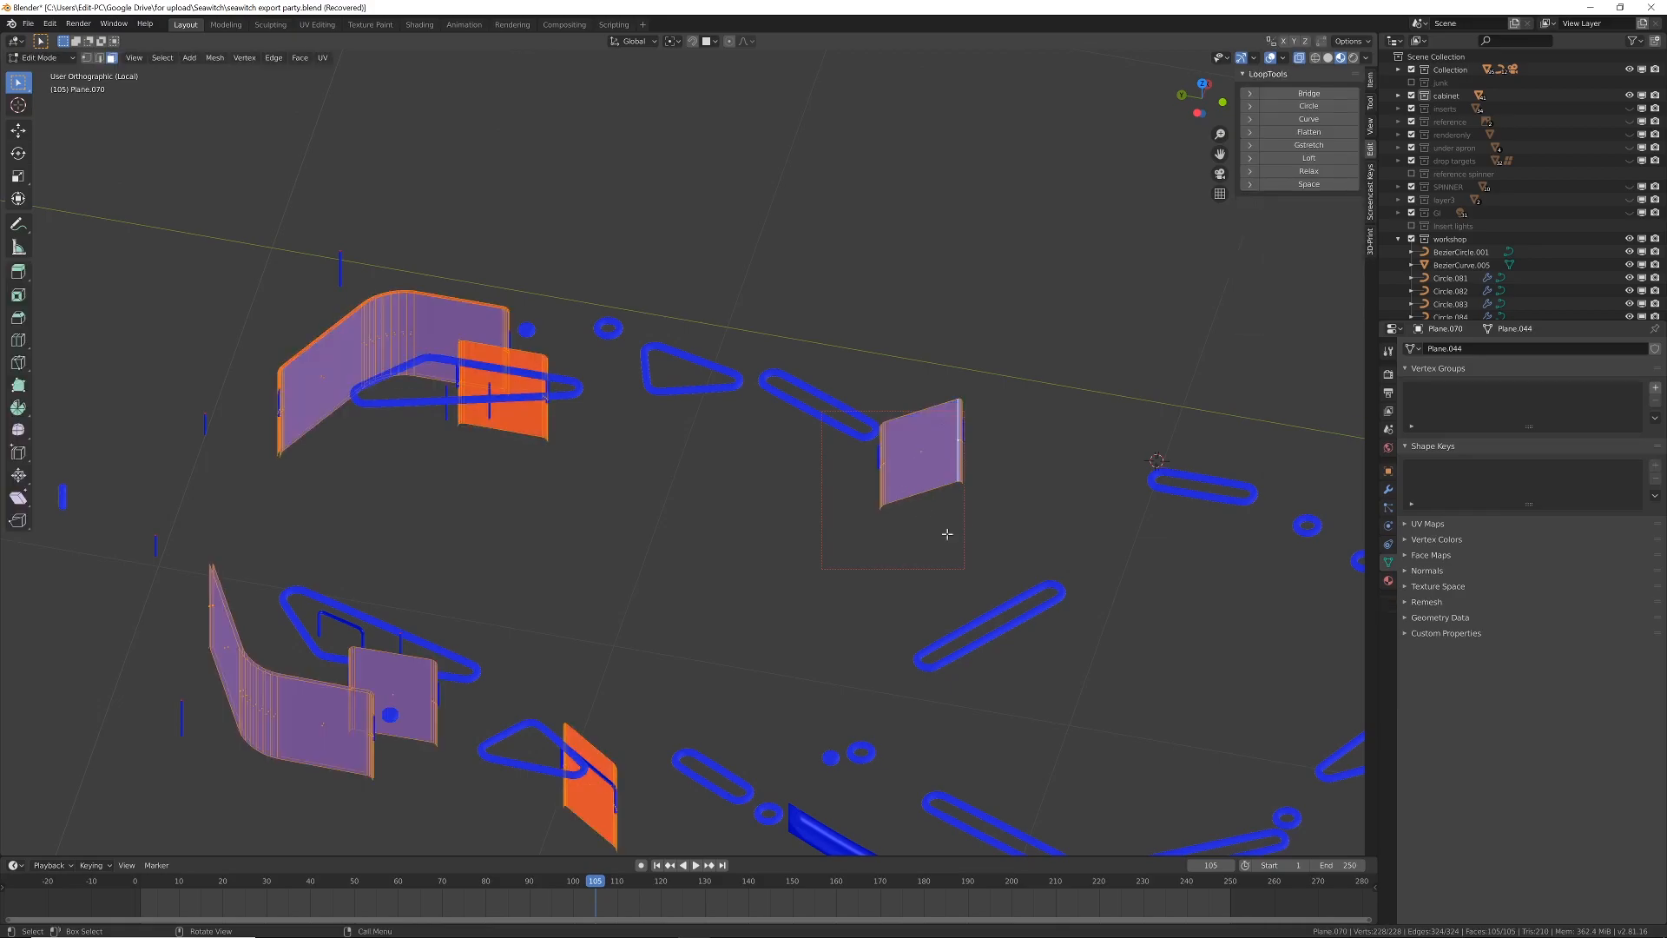
pyautogui.press('u')
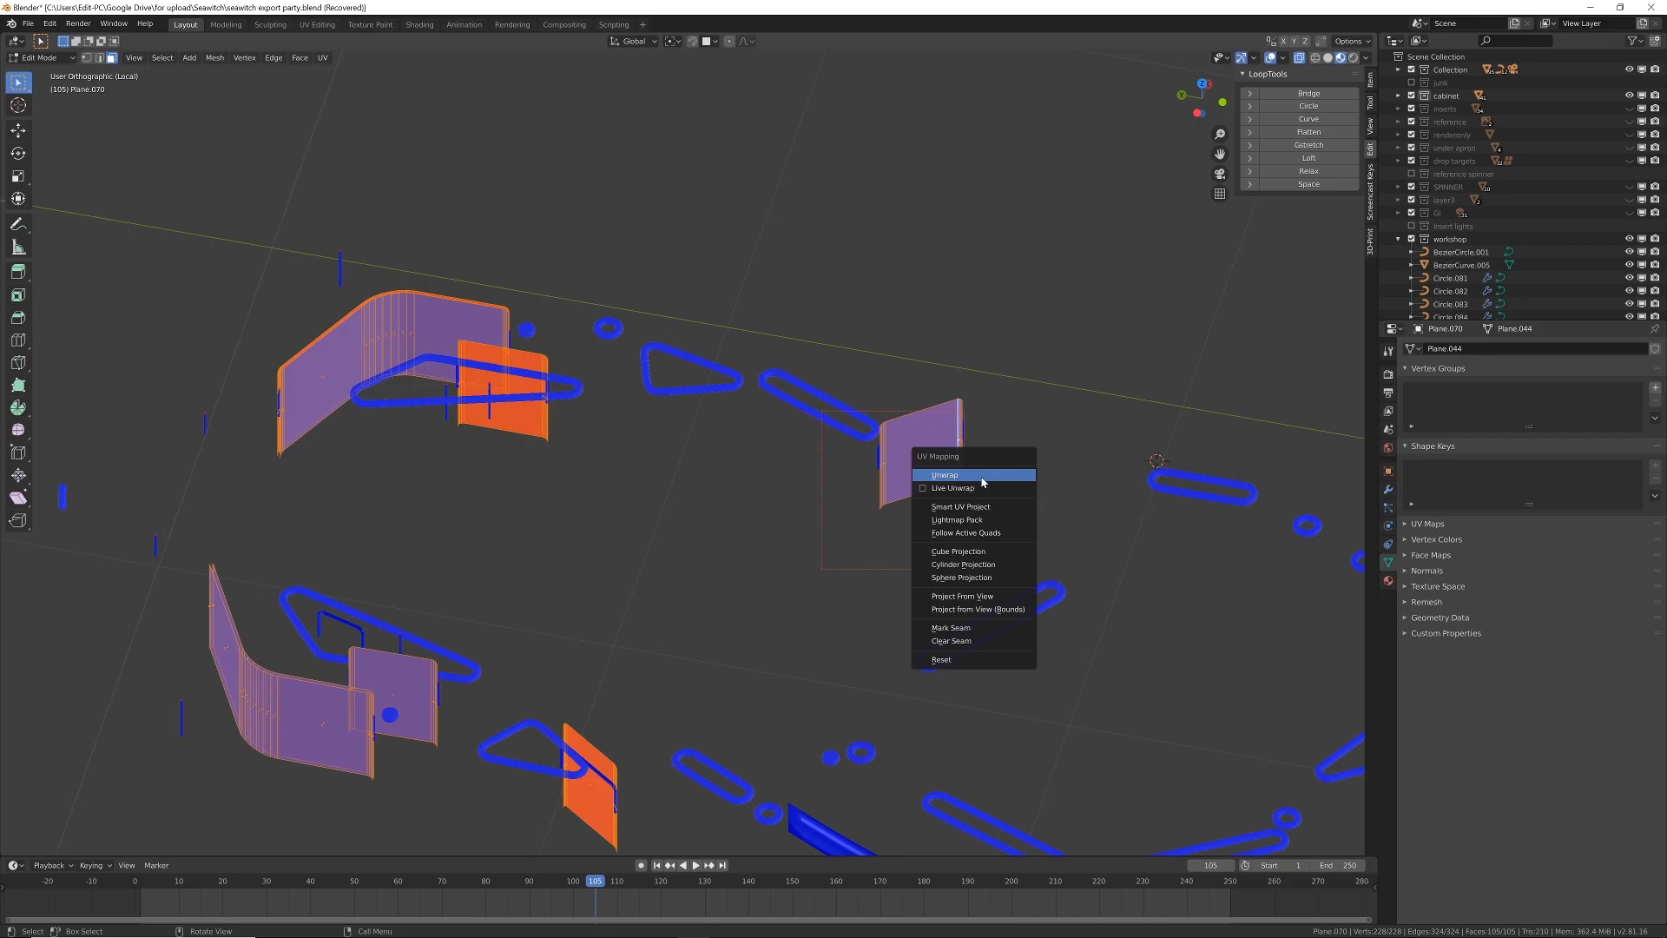
pyautogui.click(982, 477)
# Step: Scale the short guide's end posts about 3.37 times along Z and add the neighbouring bent guide's end posts to the object selection
pyautogui.moveTo(846, 485); pyautogui.dragTo(920, 512, button='middle')
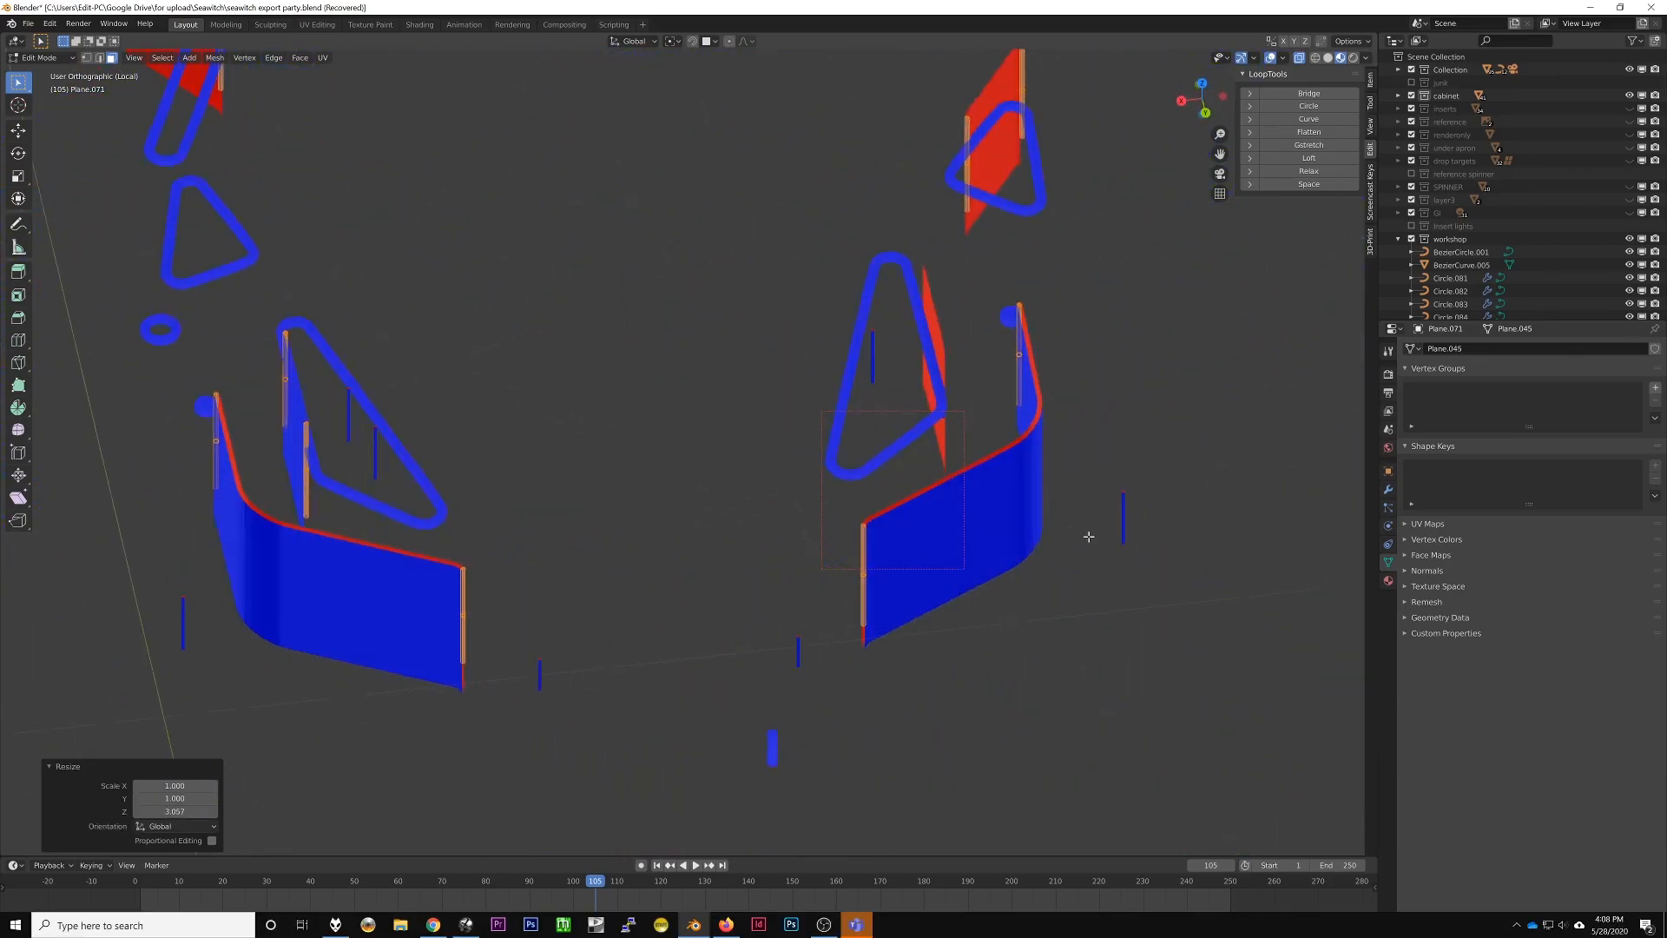
pyautogui.moveTo(1087, 532); pyautogui.dragTo(765, 600, button='middle')
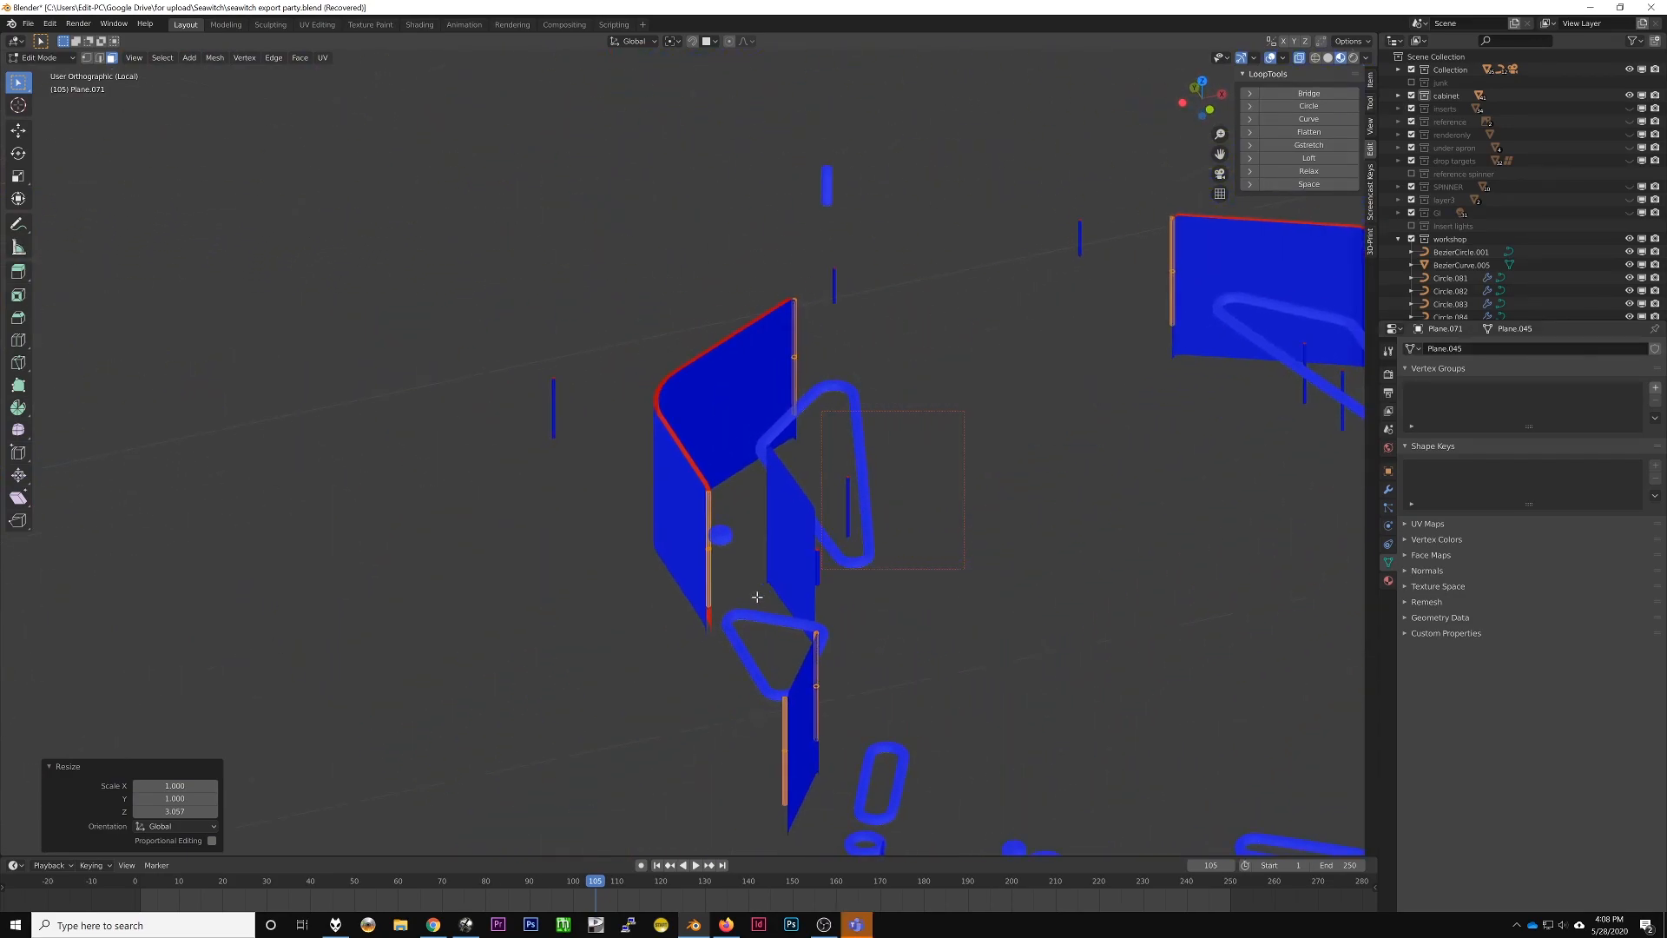
pyautogui.click(816, 569)
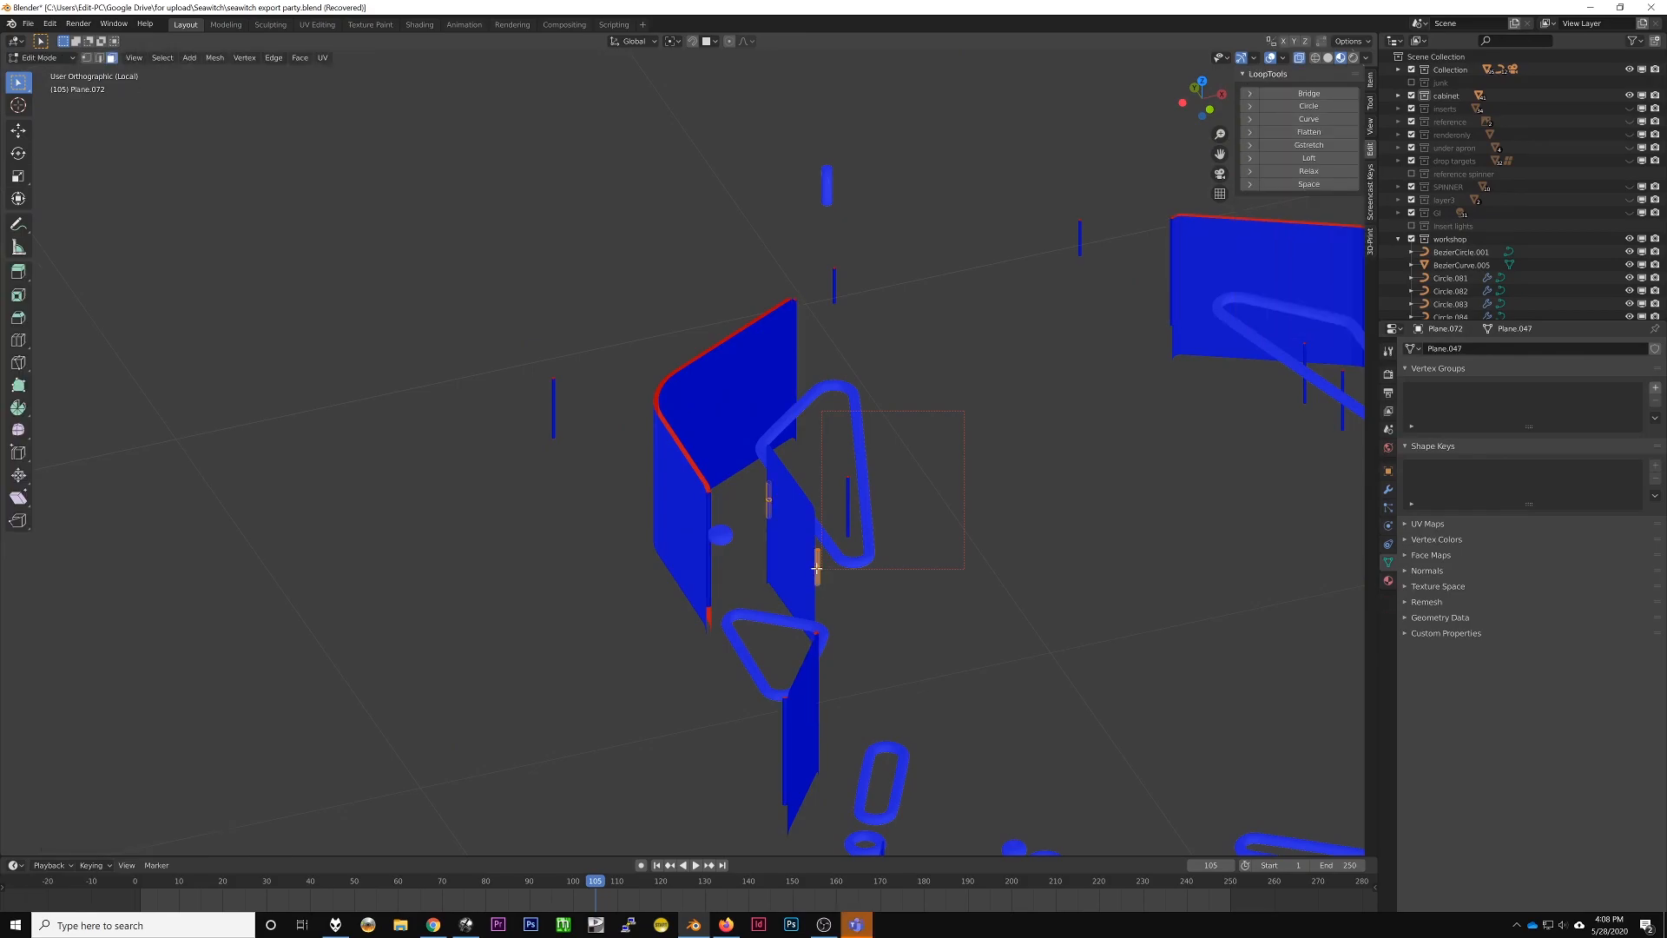
pyautogui.press('s')
pyautogui.press('z')
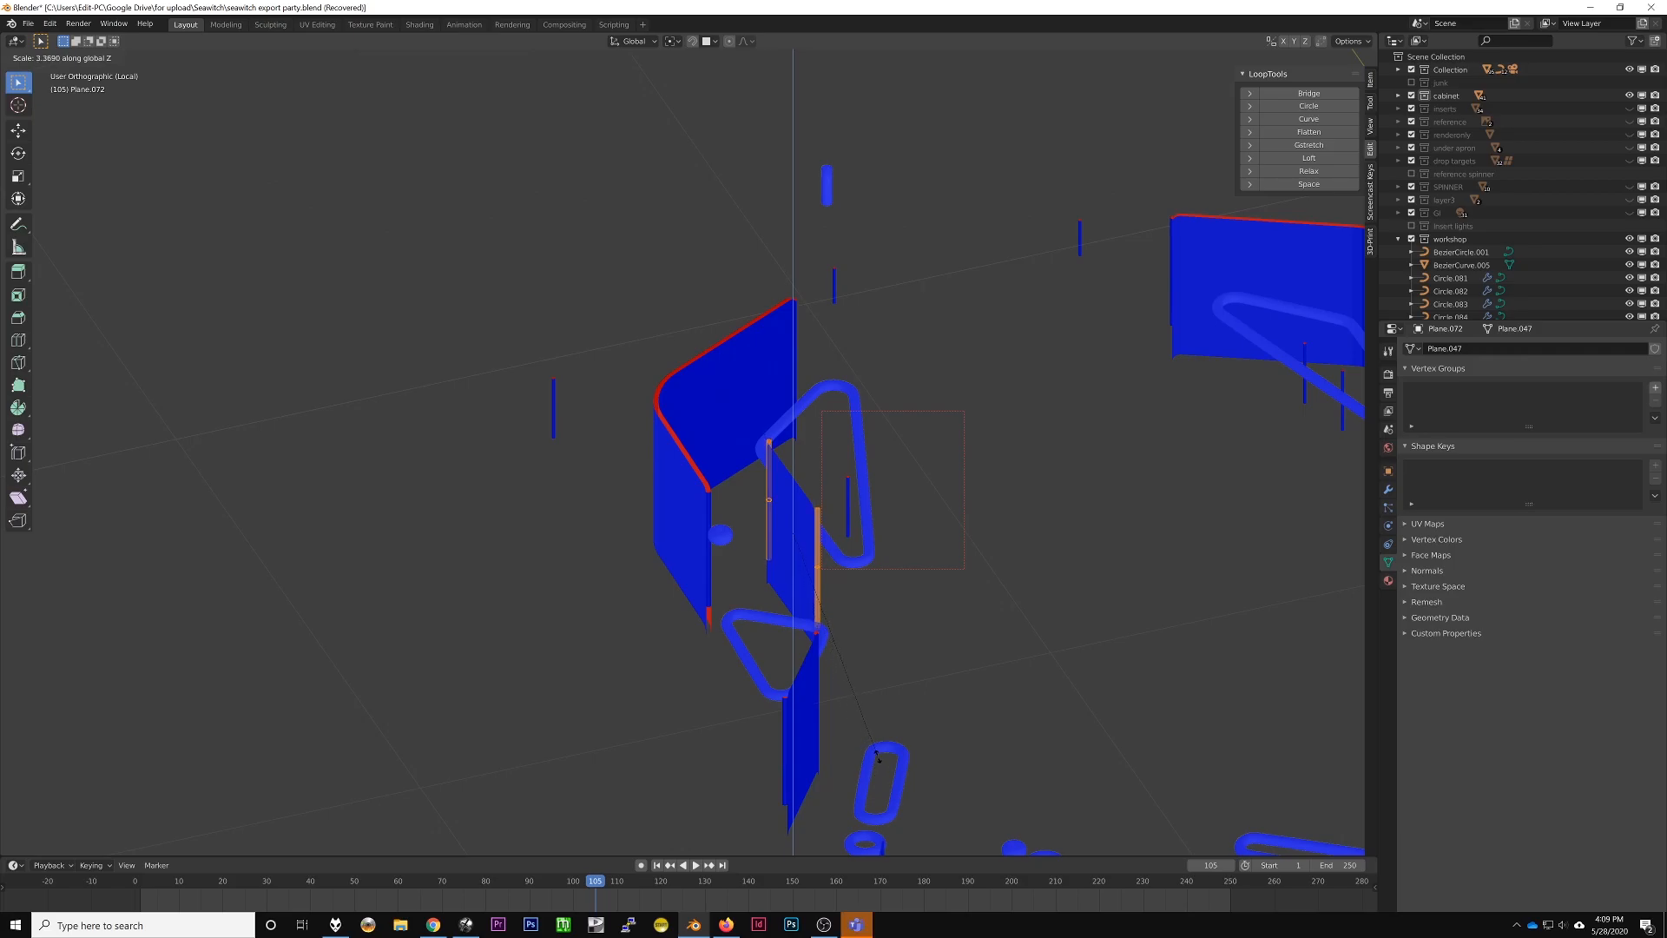
pyautogui.click(879, 758)
pyautogui.press('Tab')
pyautogui.keyDown('shift'); pyautogui.click(710, 560); pyautogui.keyUp('shift')
# Step: Select the thin freestanding posts object and remove its Subdivision modifier
pyautogui.moveTo(710, 560); pyautogui.dragTo(803, 591, button='middle')
pyautogui.click(560, 443)
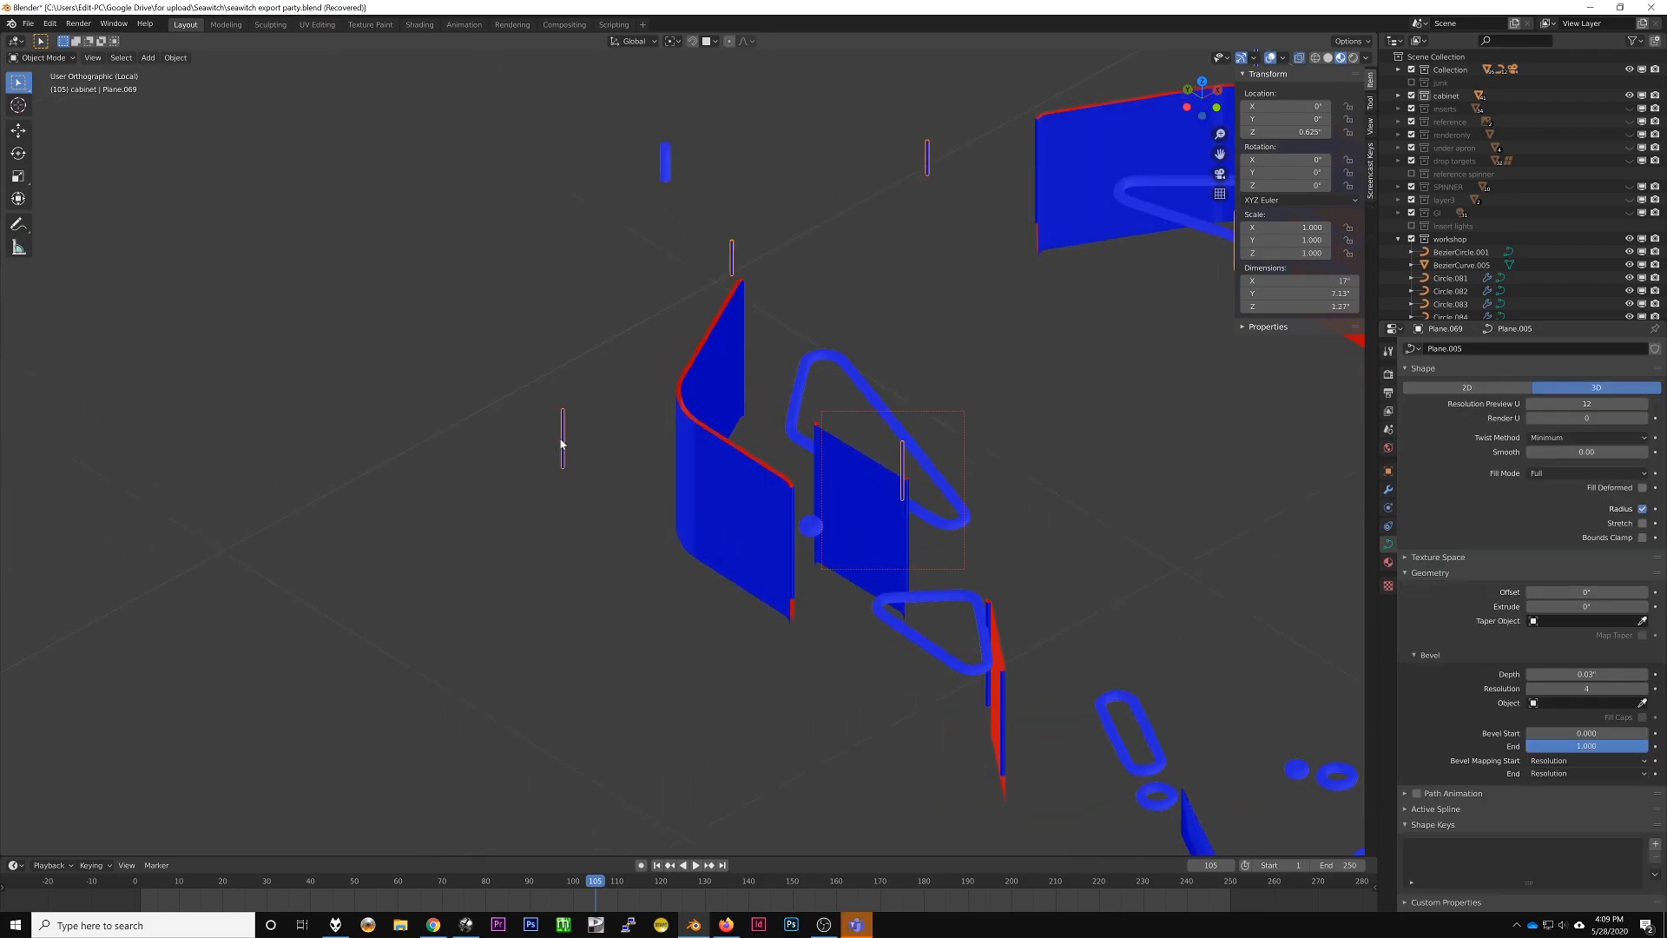
pyautogui.moveTo(828, 525); pyautogui.dragTo(918, 609, button='middle')
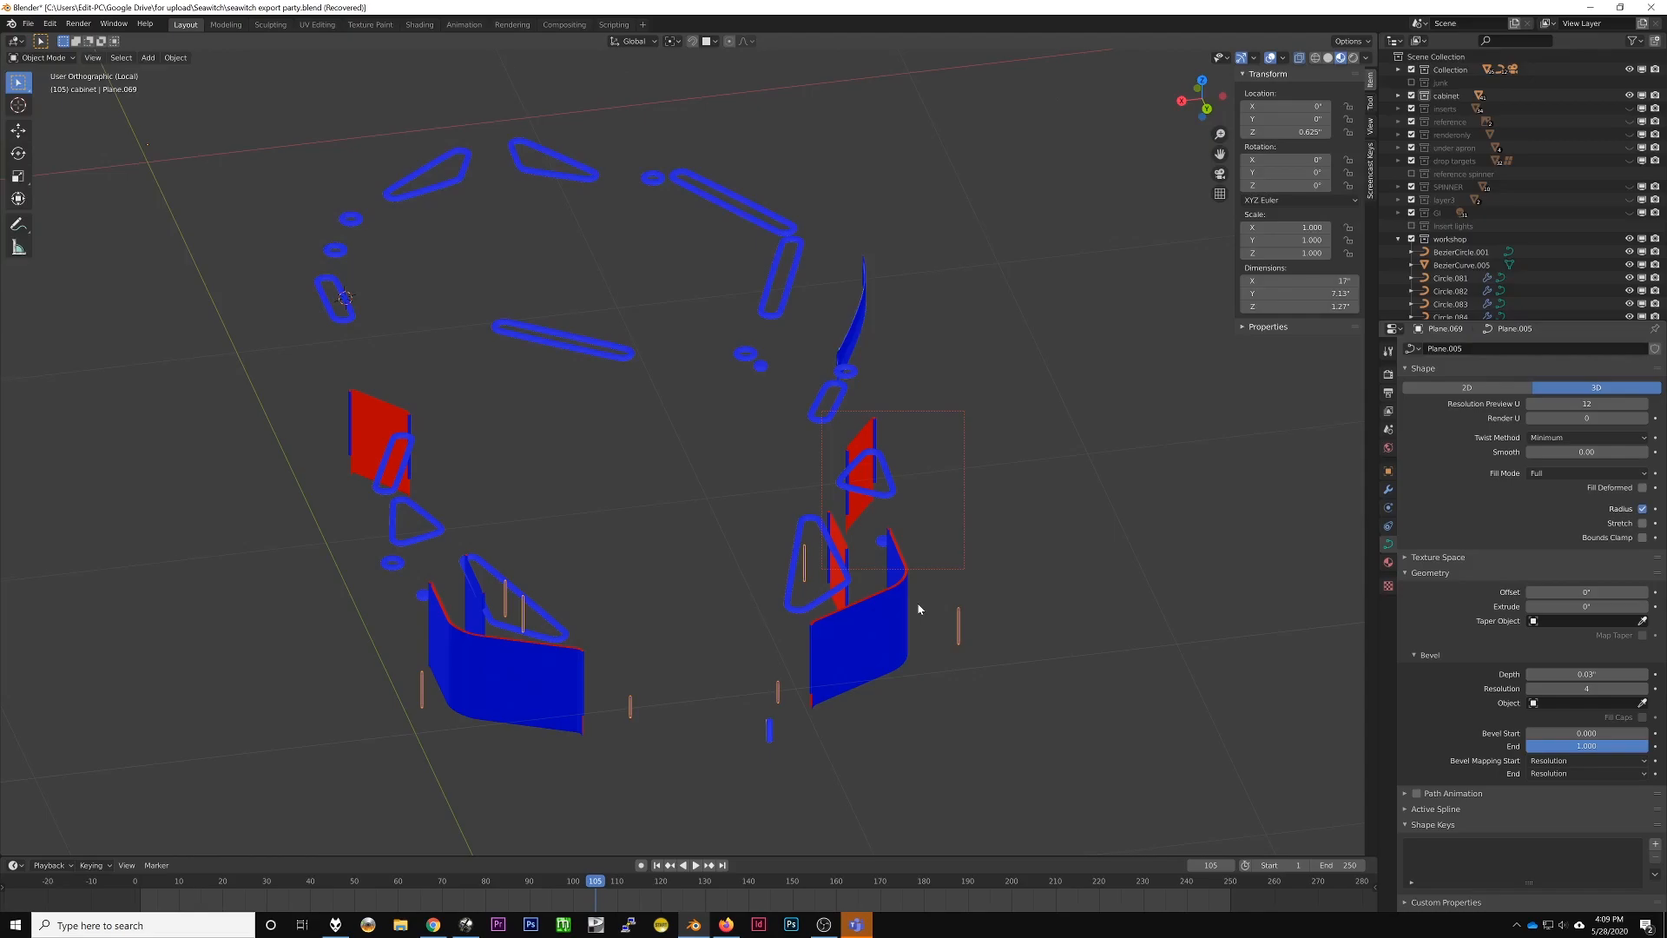
pyautogui.scroll(5, 938, 607)
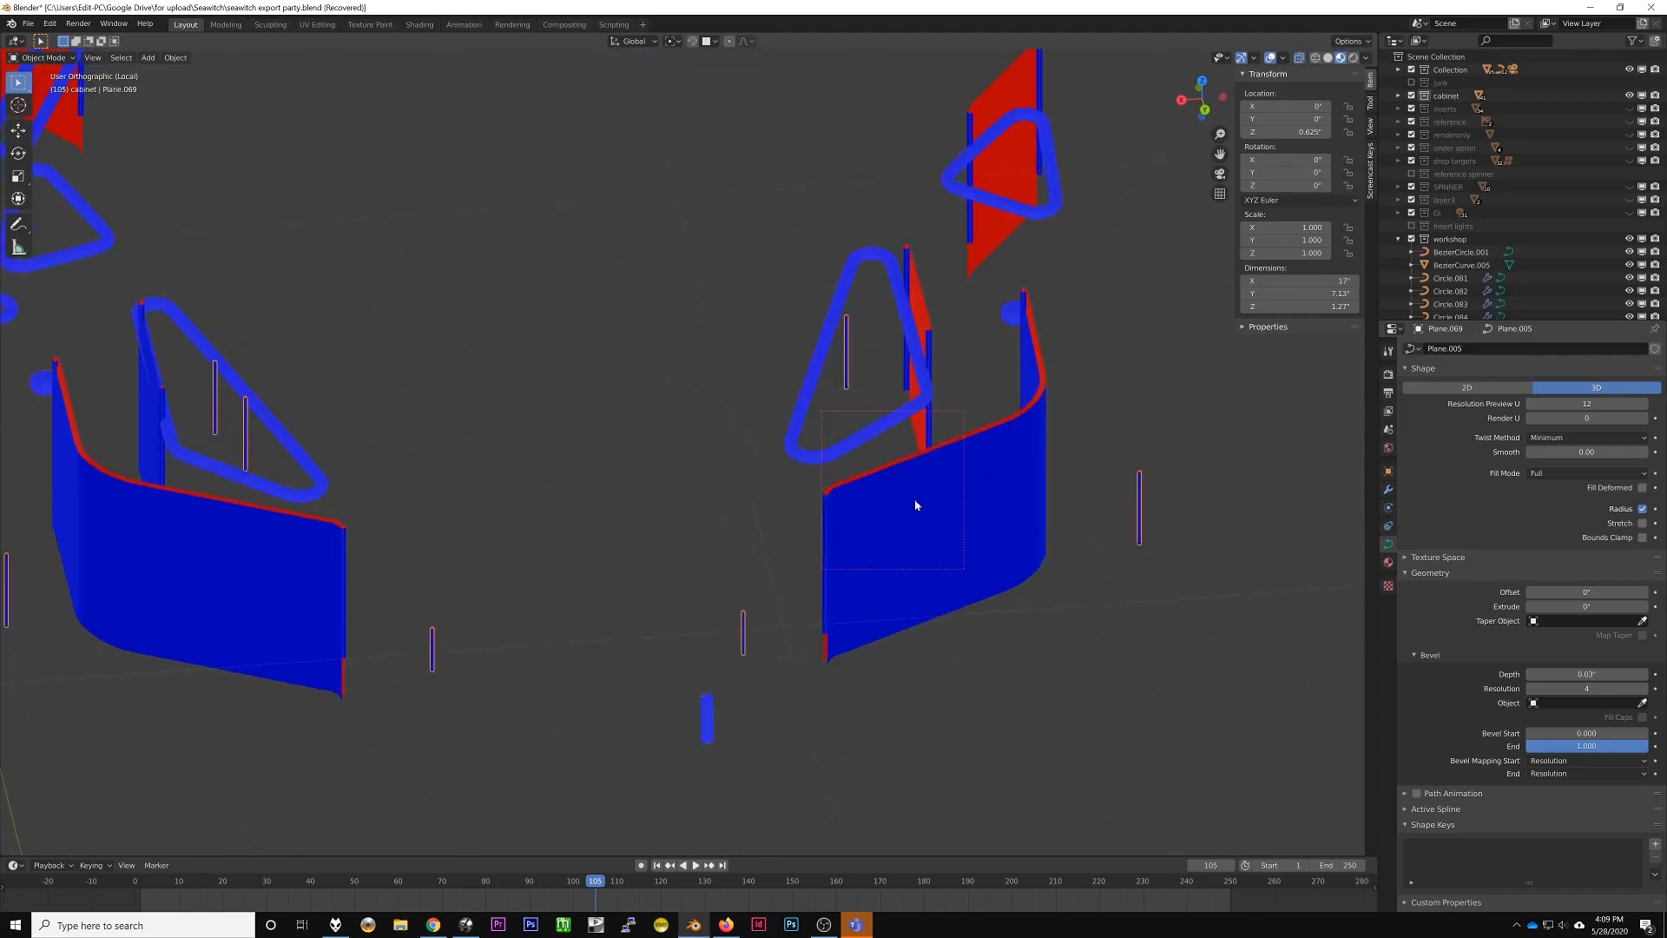
pyautogui.scroll(1, 910, 493)
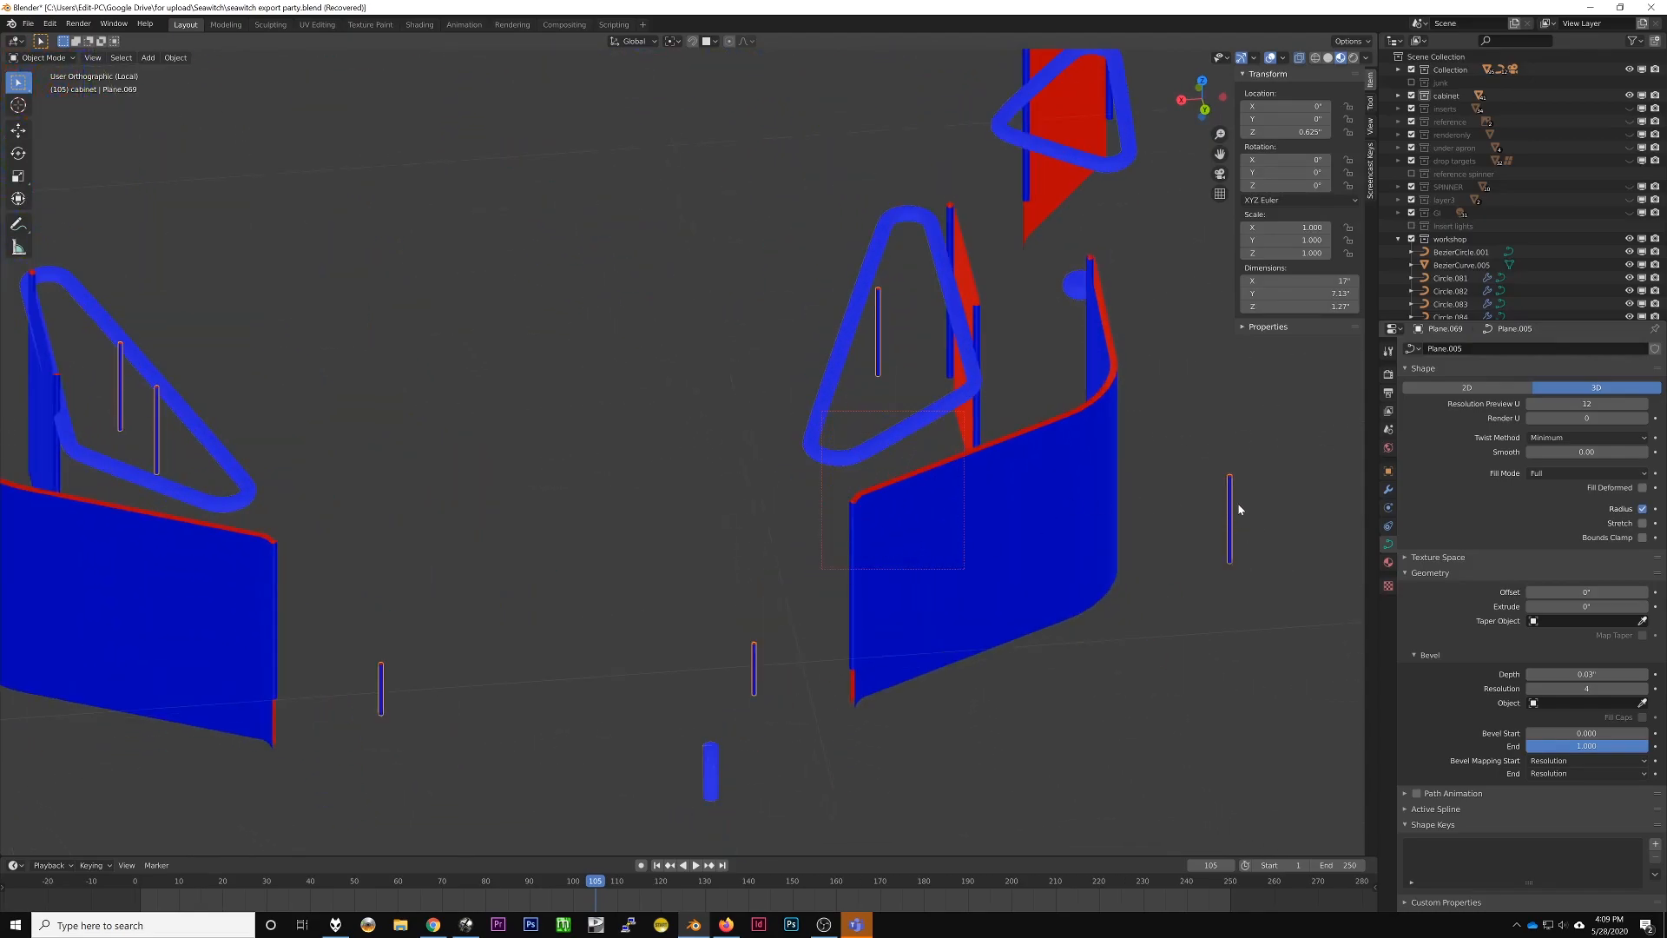
pyautogui.click(1388, 489)
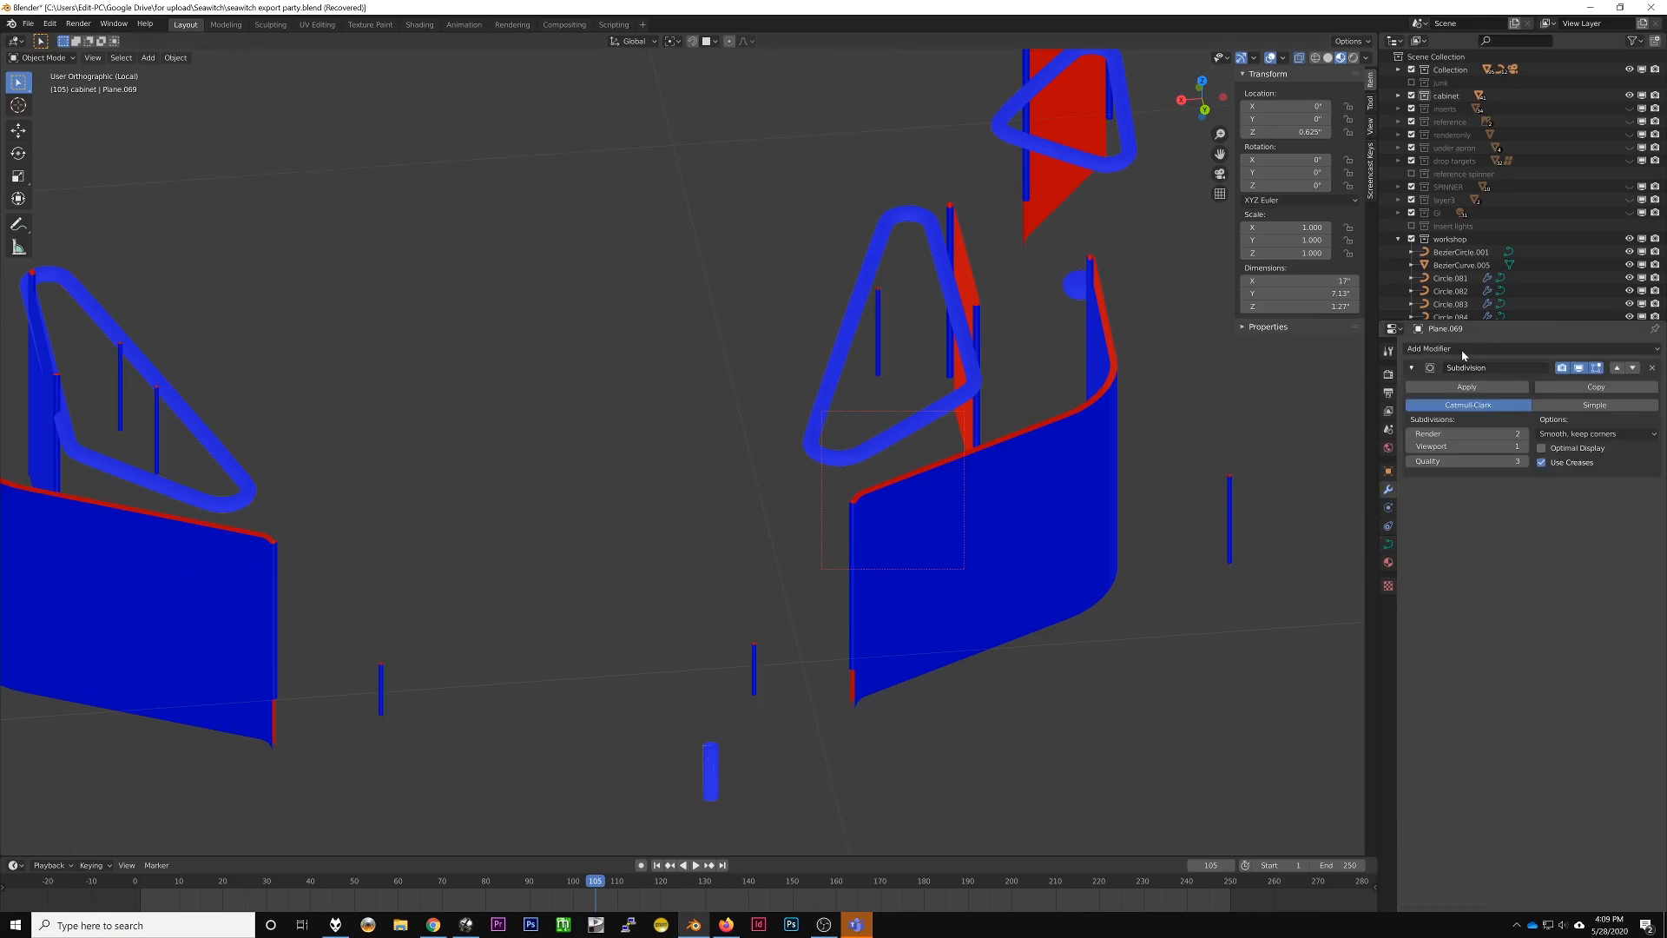
pyautogui.click(1653, 371)
pyautogui.press('Tab')
pyautogui.press('Tab')
# Step: Convert the thin freestanding posts to a mesh and stretch all of its geometry along Z to about 3.07 inches tall
pyautogui.rightClick(1229, 517)
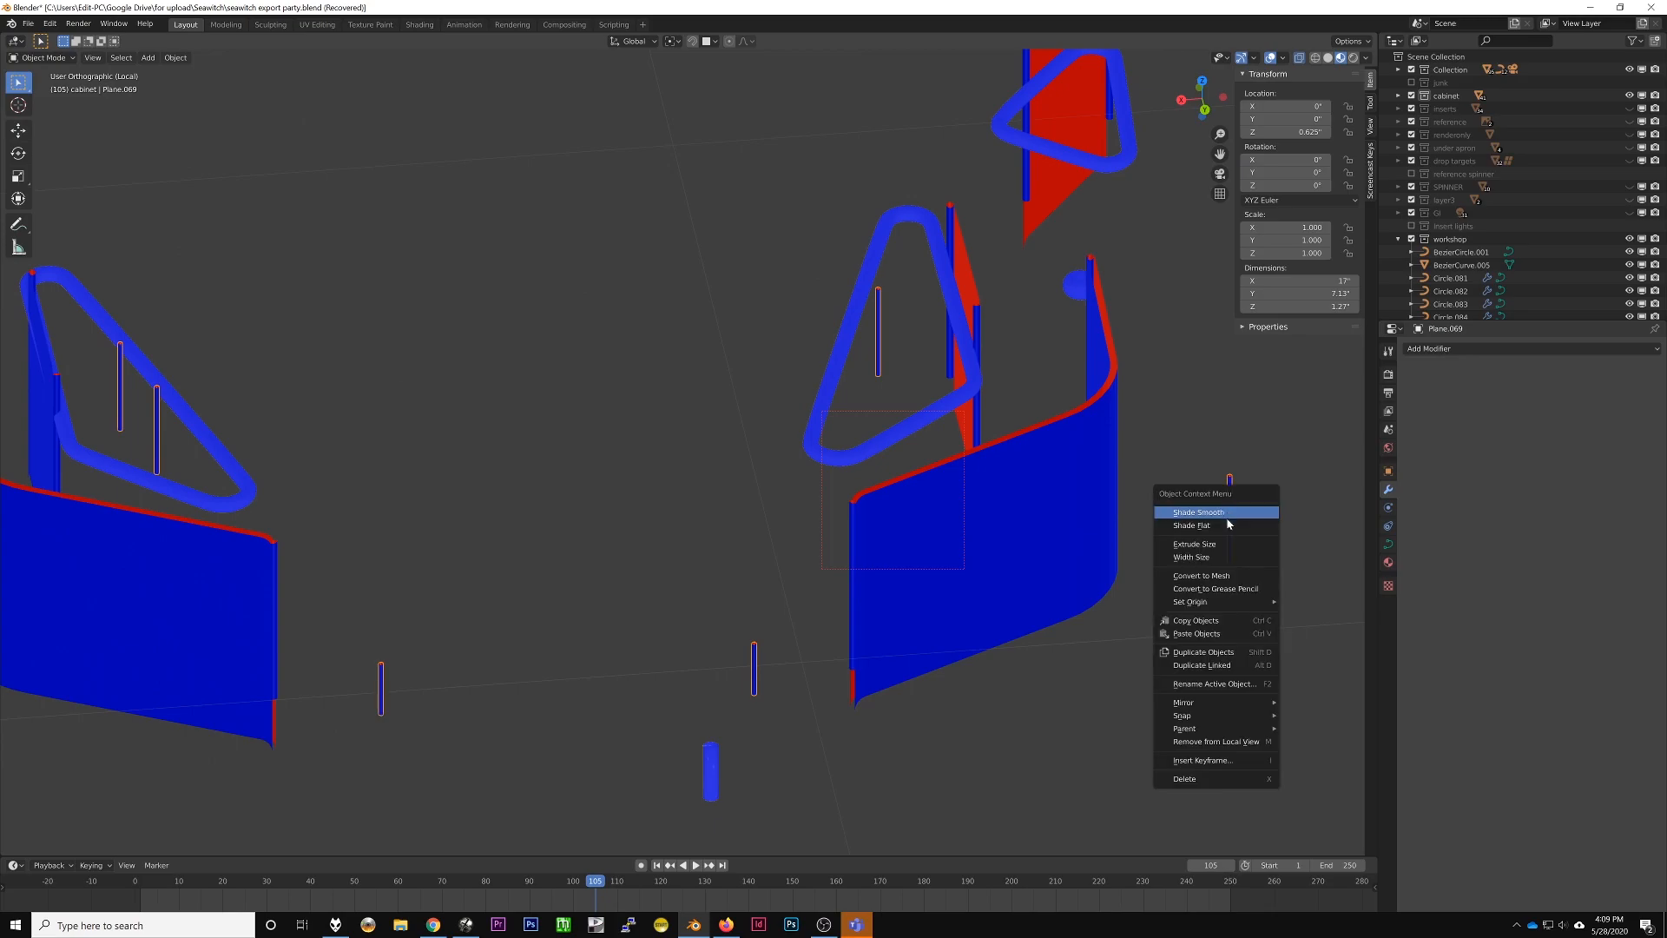
pyautogui.click(1231, 576)
pyautogui.press('Tab')
pyautogui.press('a')
pyautogui.press('s')
pyautogui.press('z')
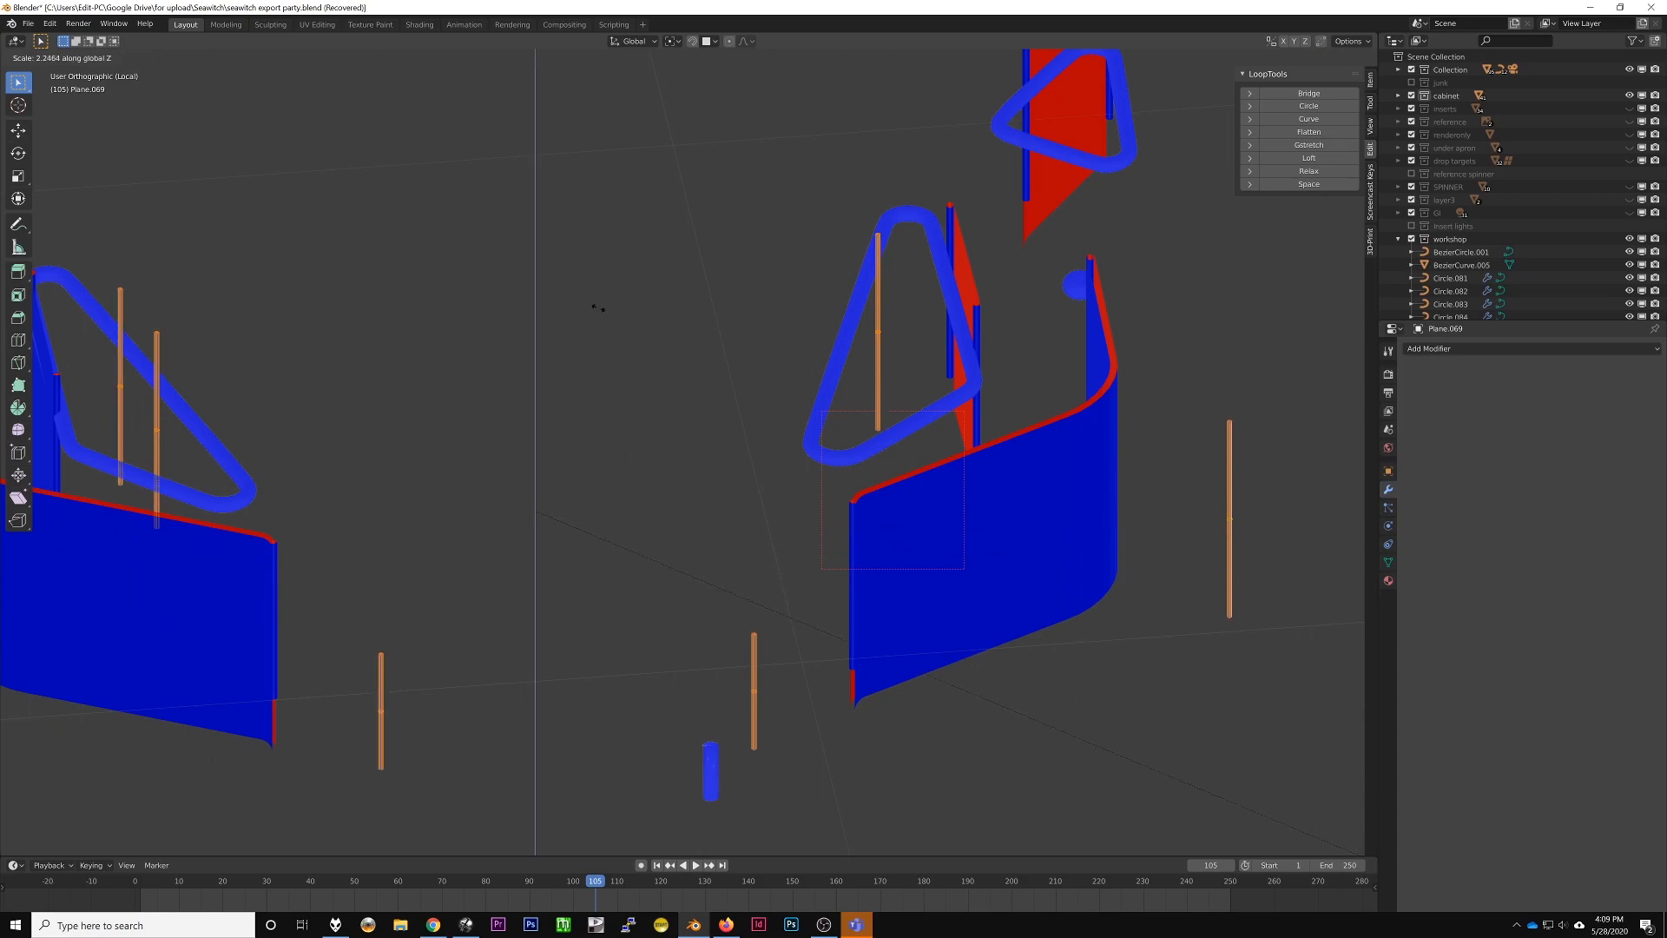
pyautogui.click(694, 315)
# Step: Delete the thin posts standing inside the two large triangular rubbers from the posts mesh
pyautogui.moveTo(715, 327); pyautogui.dragTo(558, 305, button='middle')
pyautogui.hotkey('alt', 'a')
pyautogui.moveTo(278, 214); pyautogui.dragTo(401, 399)
pyautogui.press('x')
pyautogui.click(411, 414)
pyautogui.press('b')
pyautogui.moveTo(1046, 243); pyautogui.dragTo(1107, 312)
pyautogui.press('x')
pyautogui.click(1108, 323)
pyautogui.moveTo(1108, 325); pyautogui.dragTo(1068, 357, button='middle')
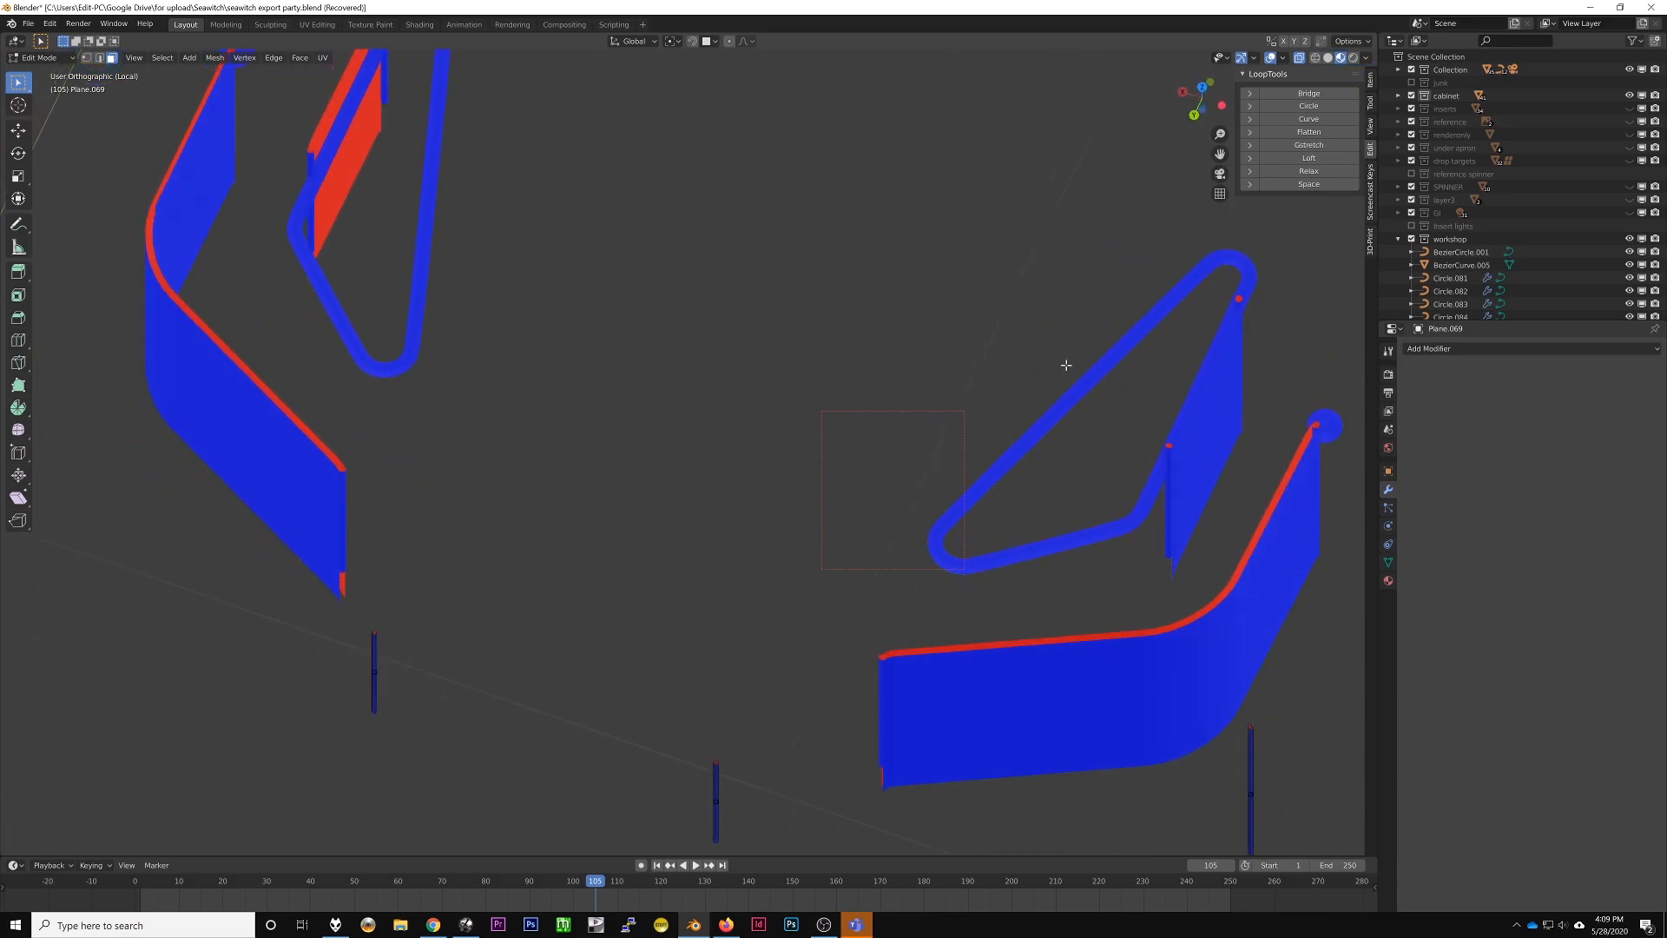
pyautogui.press('Tab')
pyautogui.moveTo(978, 503)
pyautogui.mouseDown(button='middle')
pyautogui.moveTo(1004, 476)
pyautogui.moveTo(1002, 498)
pyautogui.moveTo(977, 498)
pyautogui.mouseUp(button='middle')
pyautogui.press('Tab')
pyautogui.press('Tab')
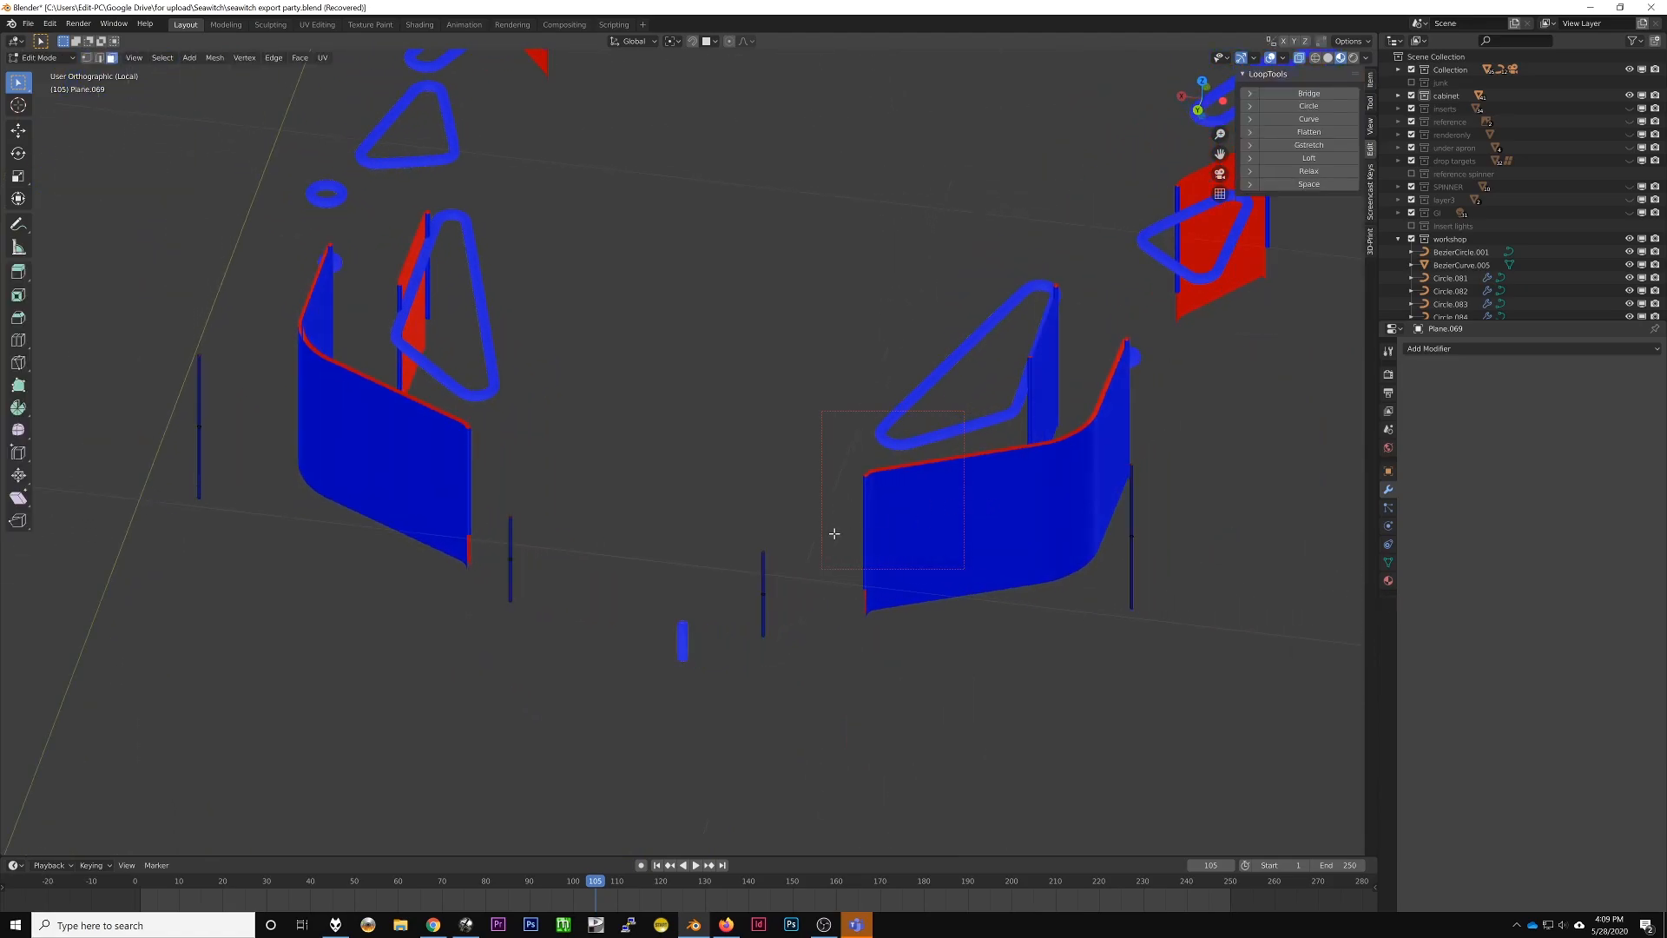
# Step: Select the guide end posts, open them in edit mode and start an OBJ export
pyautogui.moveTo(1206, 451); pyautogui.dragTo(1059, 421, button='middle')
pyautogui.click(1057, 376)
pyautogui.press('Tab')
pyautogui.scroll(-3, 1056, 420)
pyautogui.rightClick(1059, 421)
pyautogui.click(1012, 431)
pyautogui.press('Tab')
pyautogui.press('Tab')
pyautogui.press('Tab')
pyautogui.click(862, 433)
pyautogui.press('Tab')
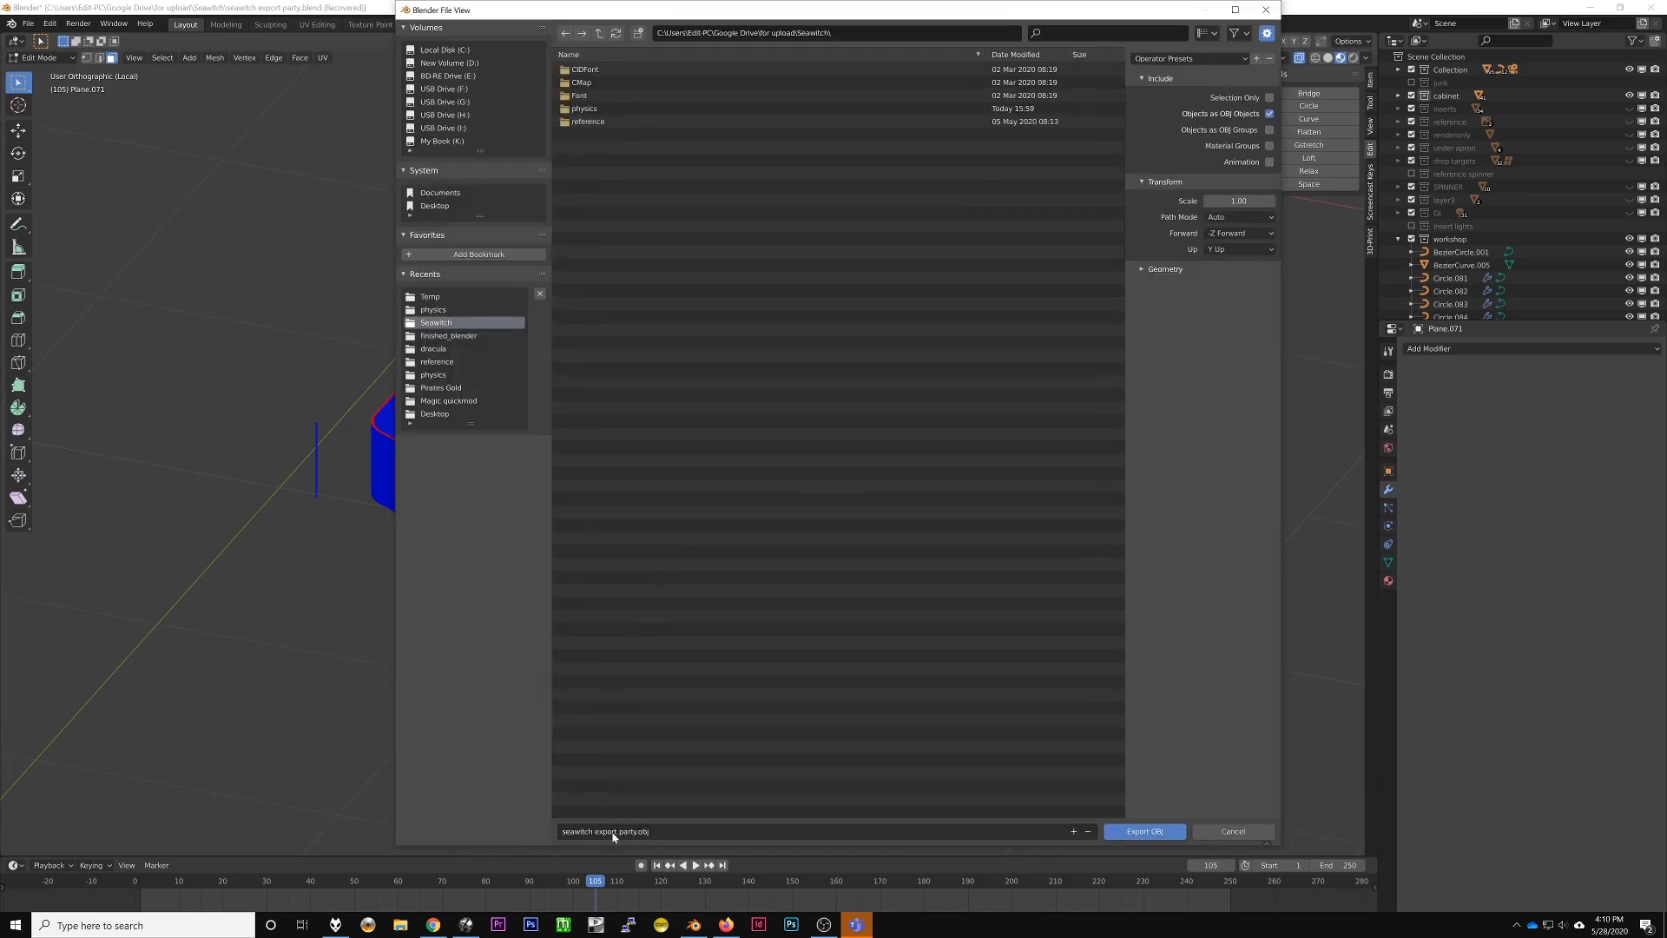
# Step: Export the guide end posts as phys_metals2.obj into the physics folder, using the Vpout operator preset
pyautogui.click(613, 834)
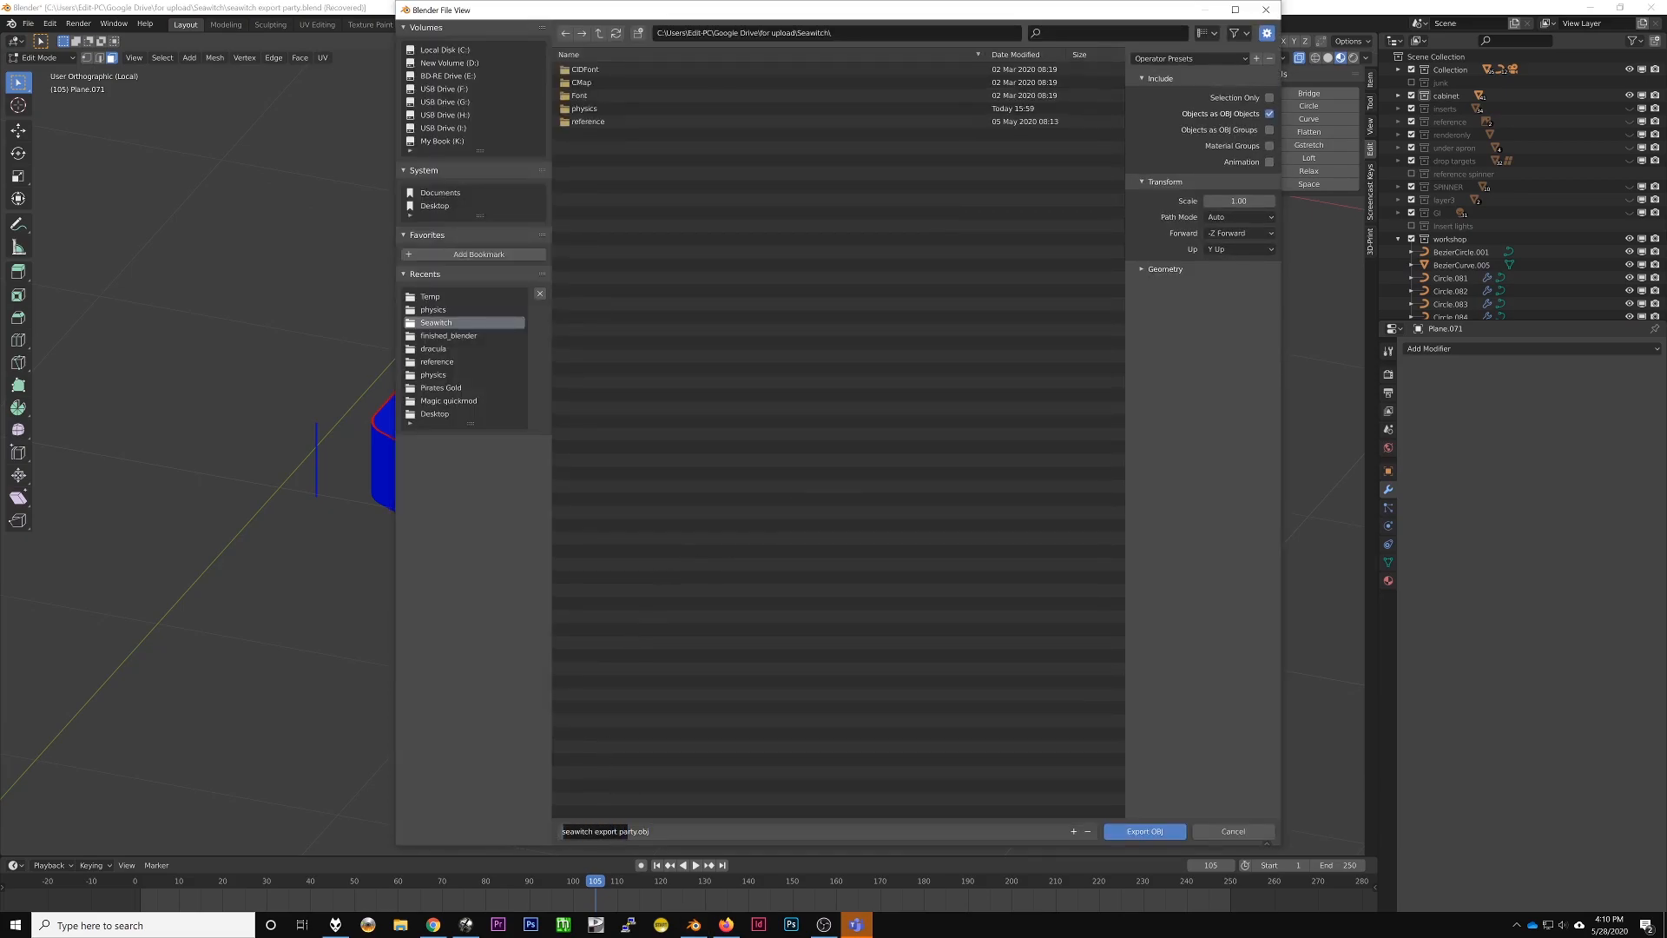
pyautogui.doubleClick(584, 108)
pyautogui.click(608, 831)
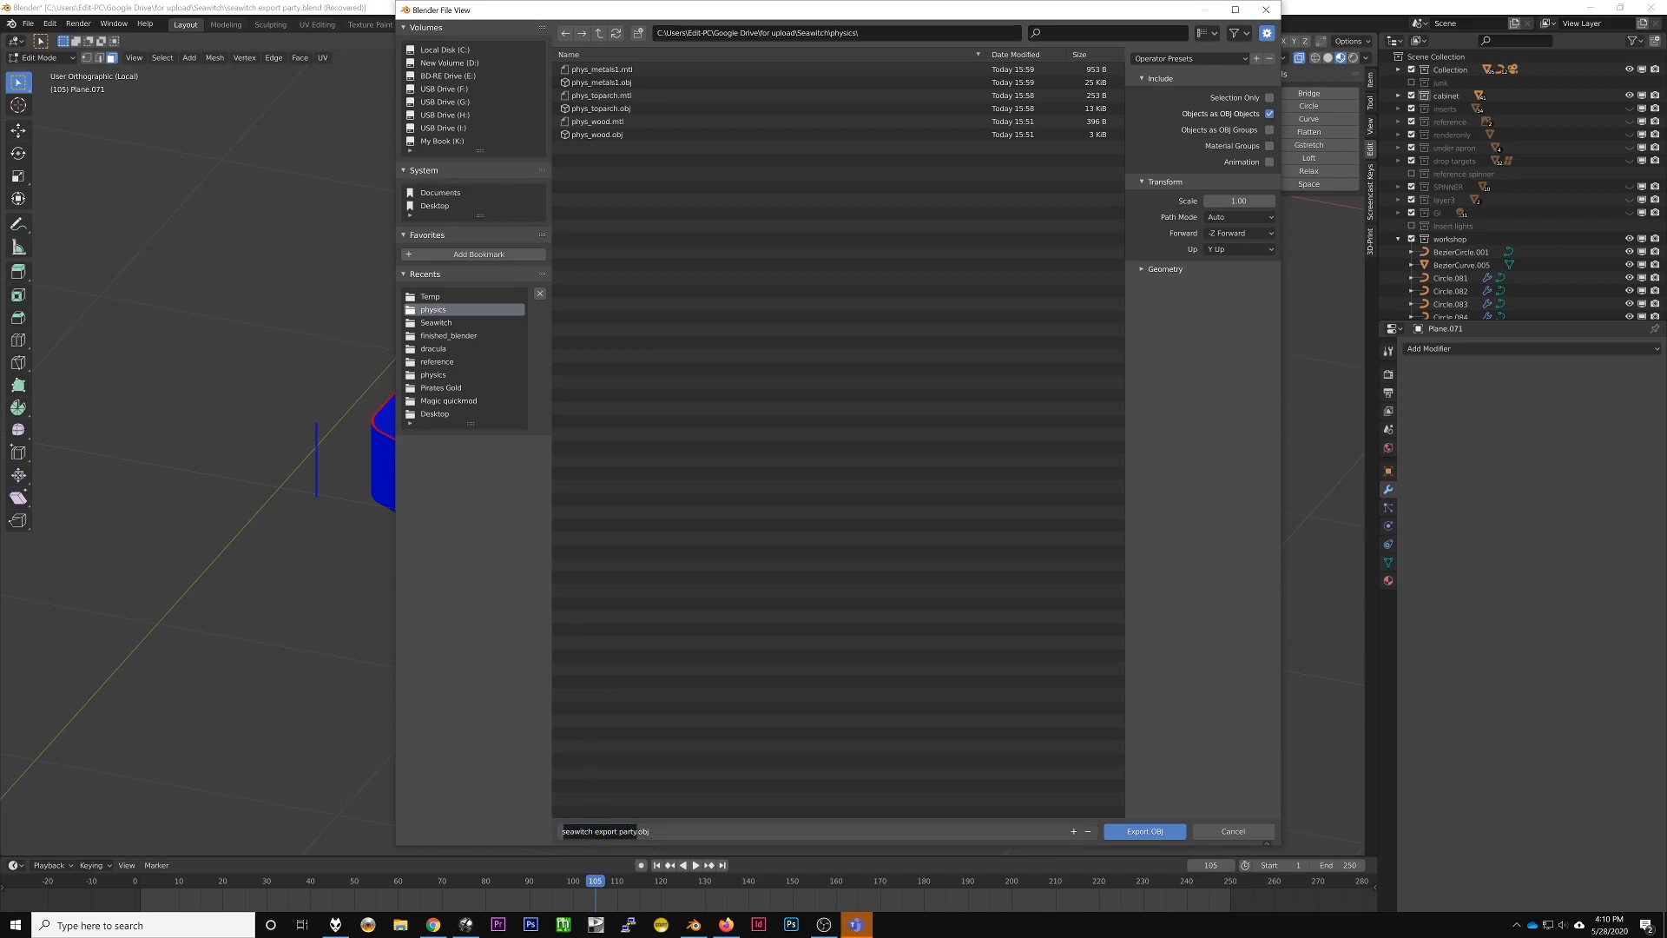
pyautogui.write('metals2')
pyautogui.click(1190, 58)
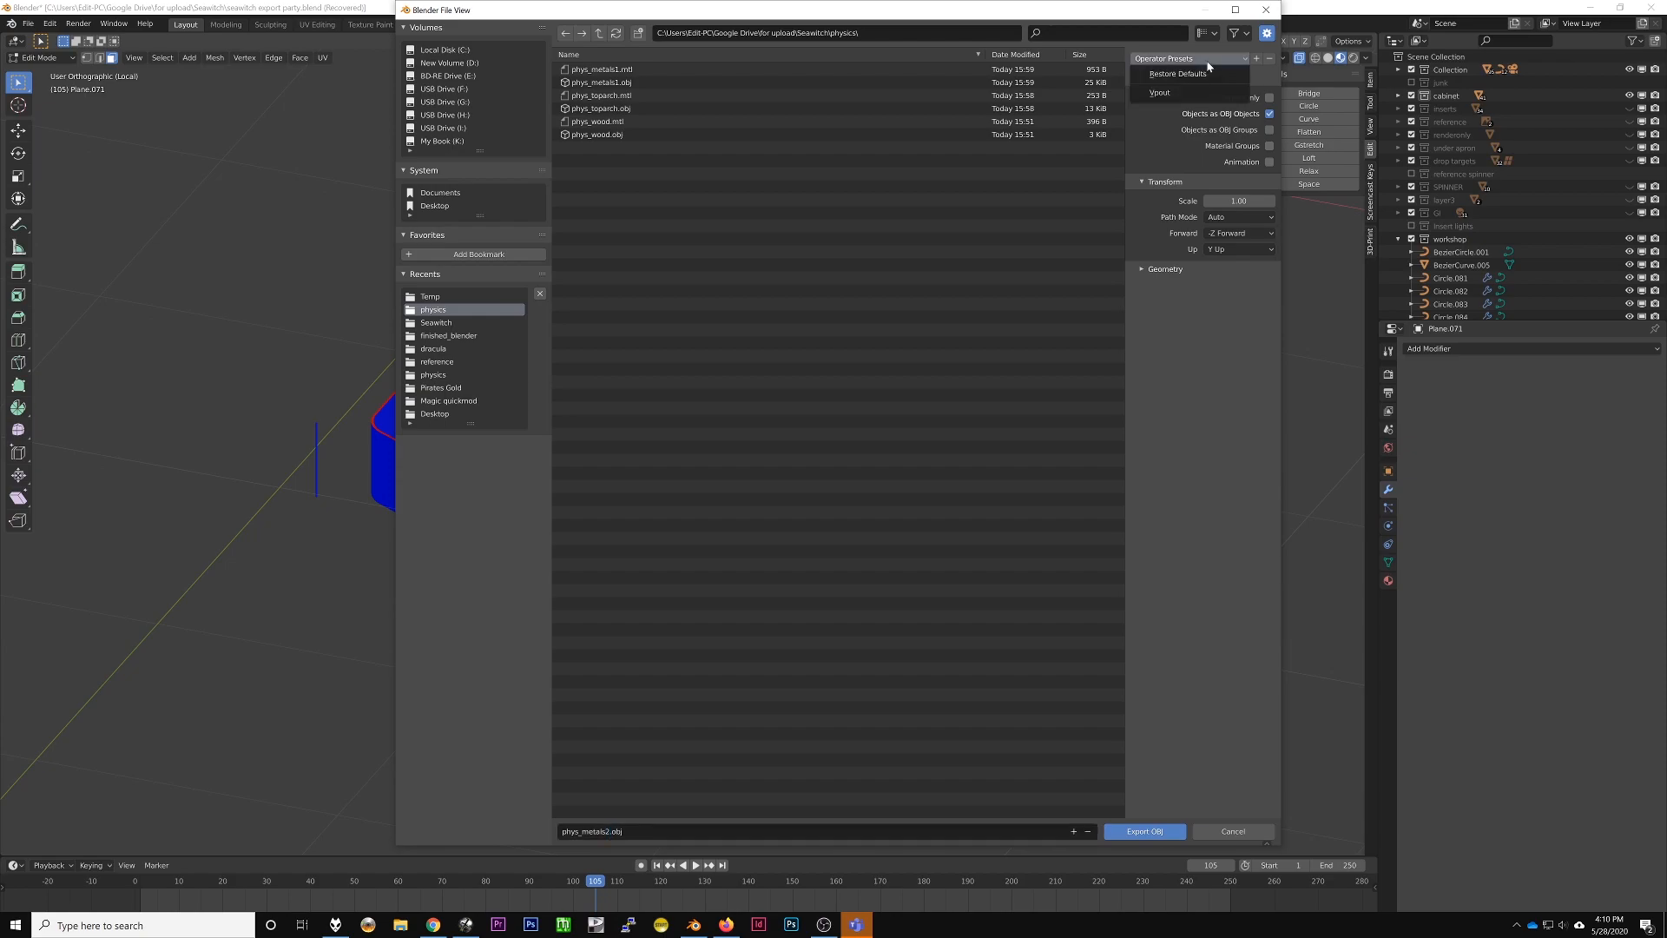
pyautogui.click(1198, 92)
pyautogui.click(1144, 831)
# Step: Delete the exported guide end posts and undo that deletion
pyautogui.press('x')
pyautogui.click(785, 440)
pyautogui.moveTo(793, 475)
pyautogui.mouseDown(button='middle')
pyautogui.moveTo(819, 543)
pyautogui.moveTo(807, 487)
pyautogui.mouseUp(button='middle')
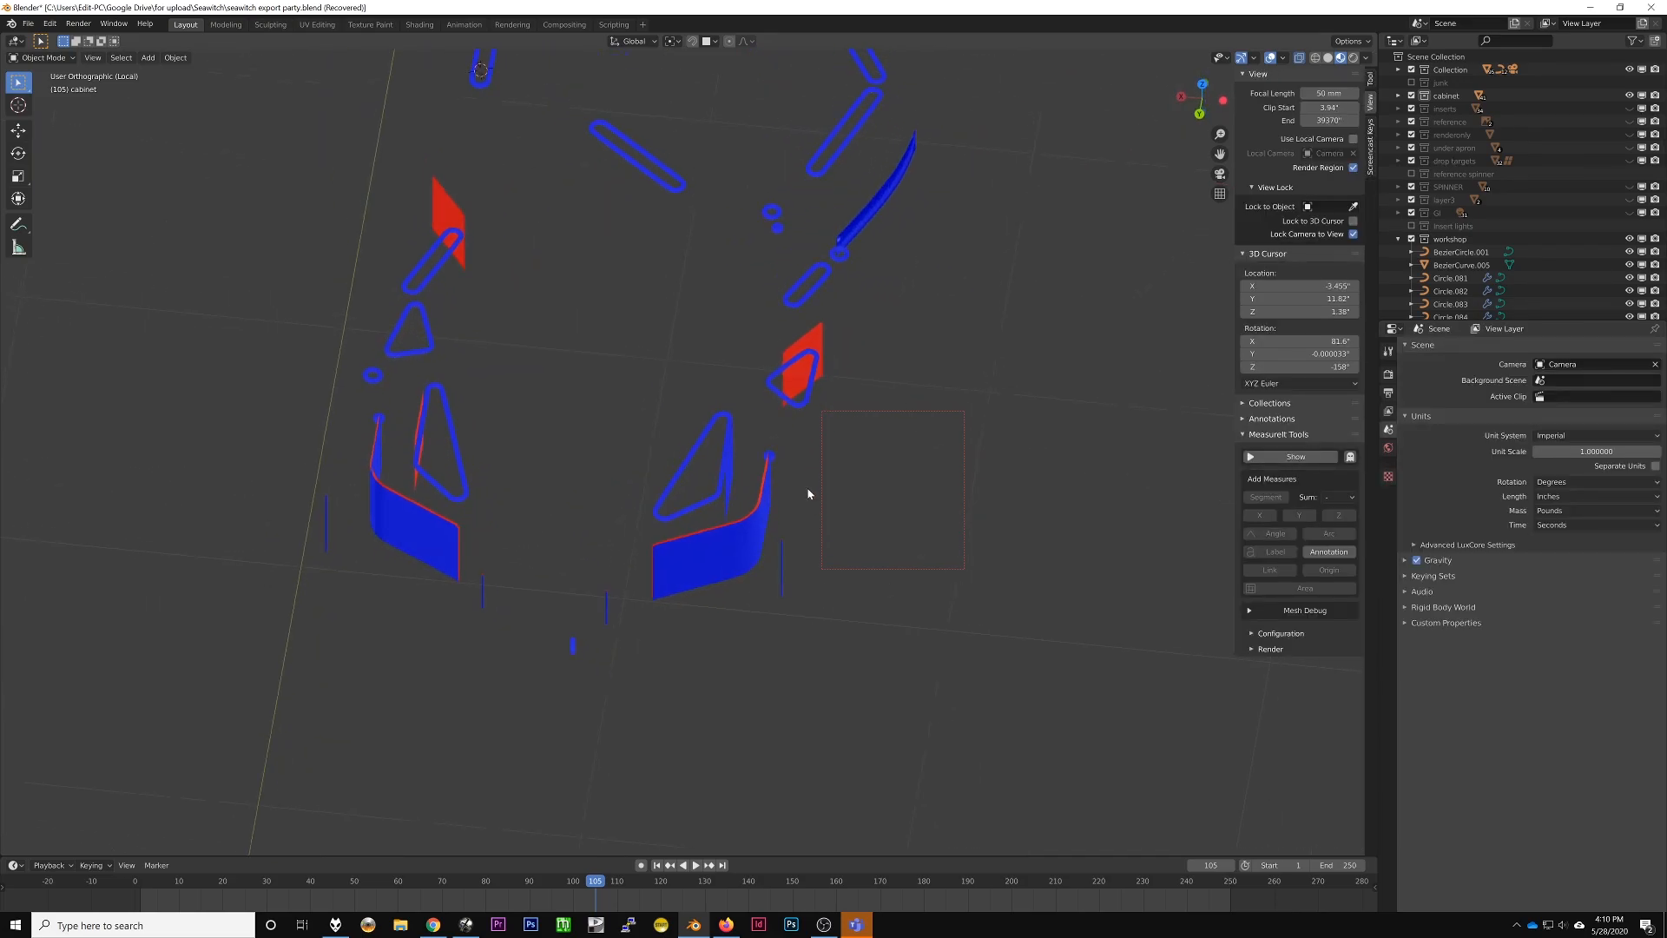
pyautogui.click(50, 23)
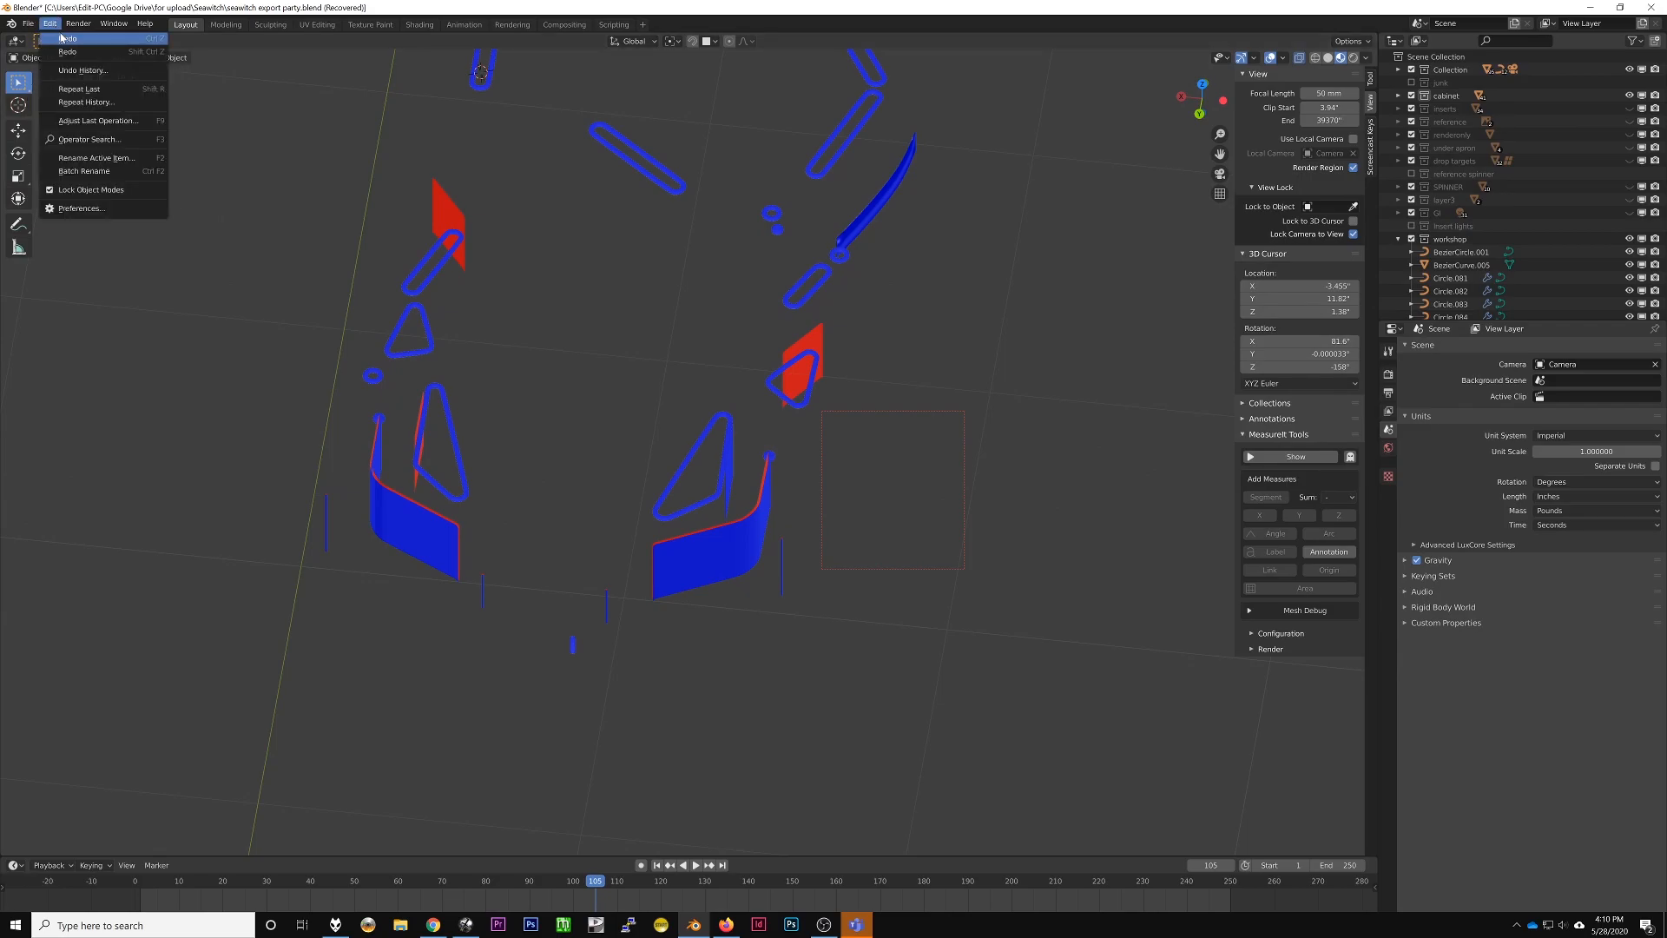
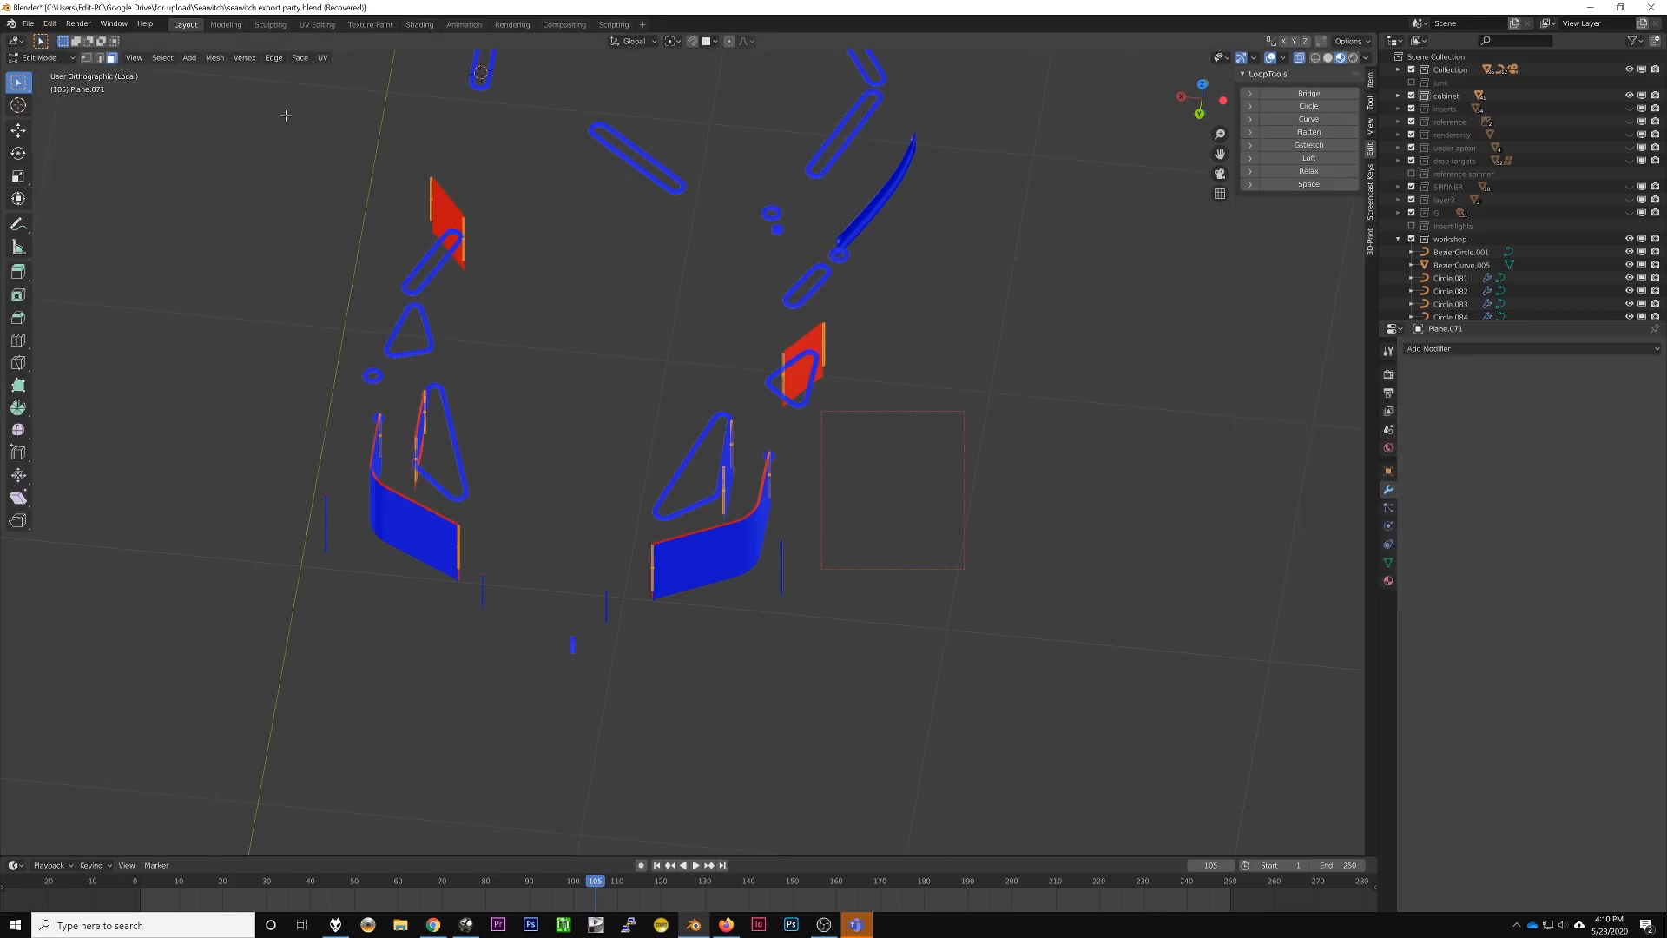
# Step: Add the thin freestanding posts to the selected guide end posts and unwrap all their faces in edit mode
pyautogui.press('Tab')
pyautogui.click(782, 570)
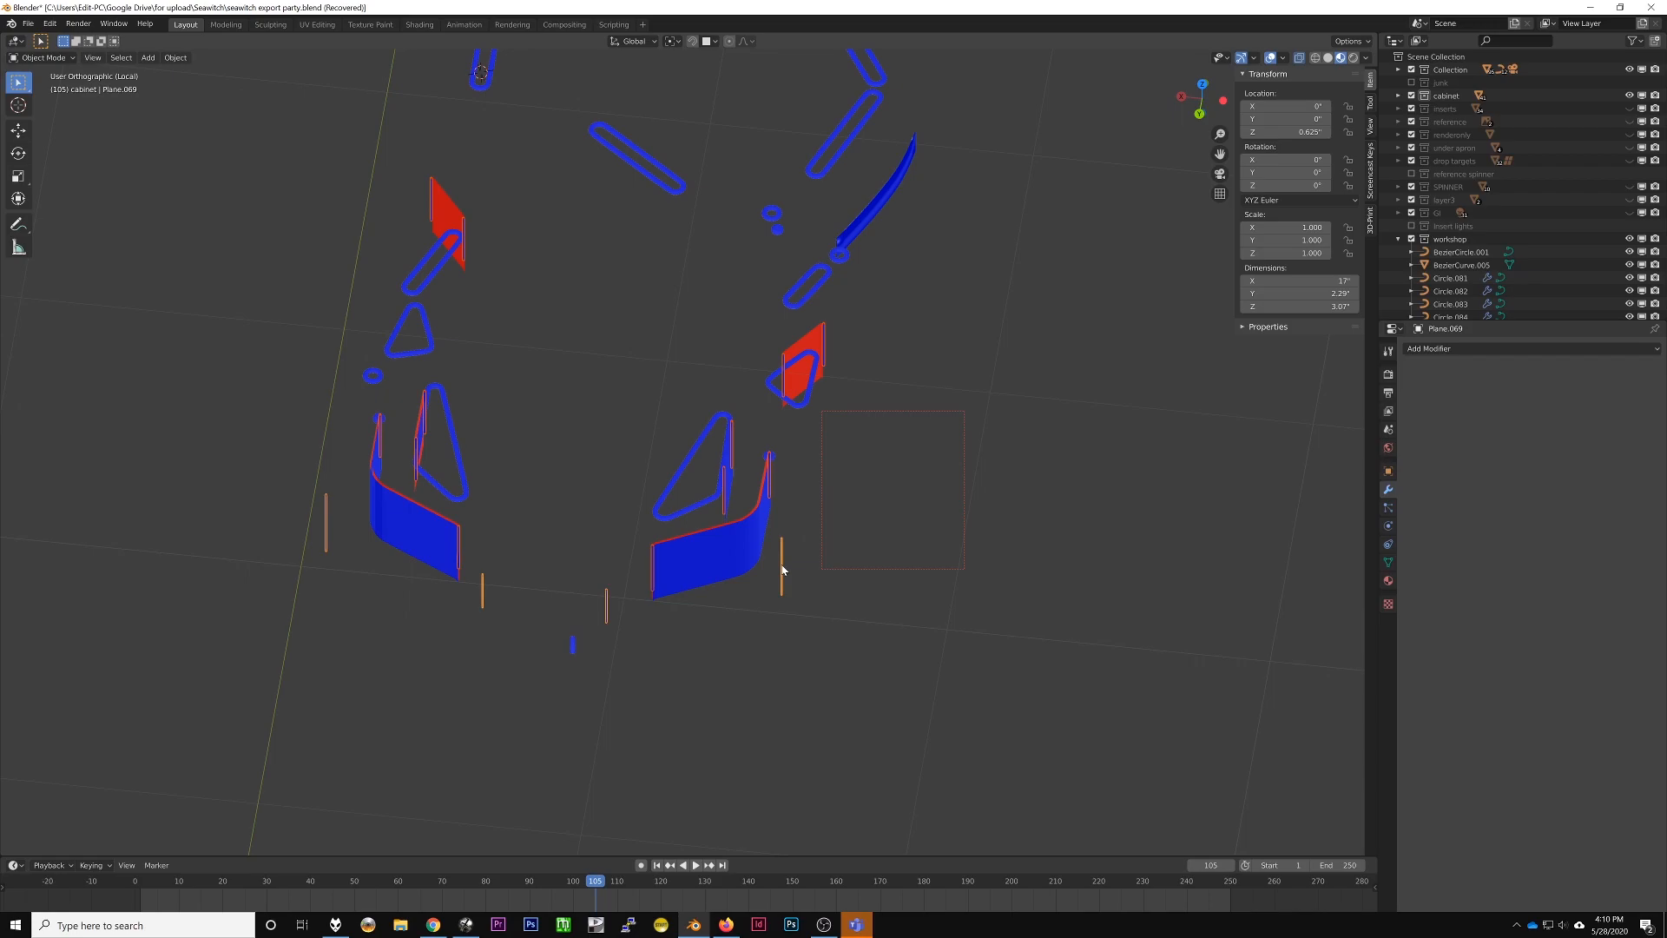
pyautogui.press('Tab')
pyautogui.press('s')
pyautogui.press('Escape')
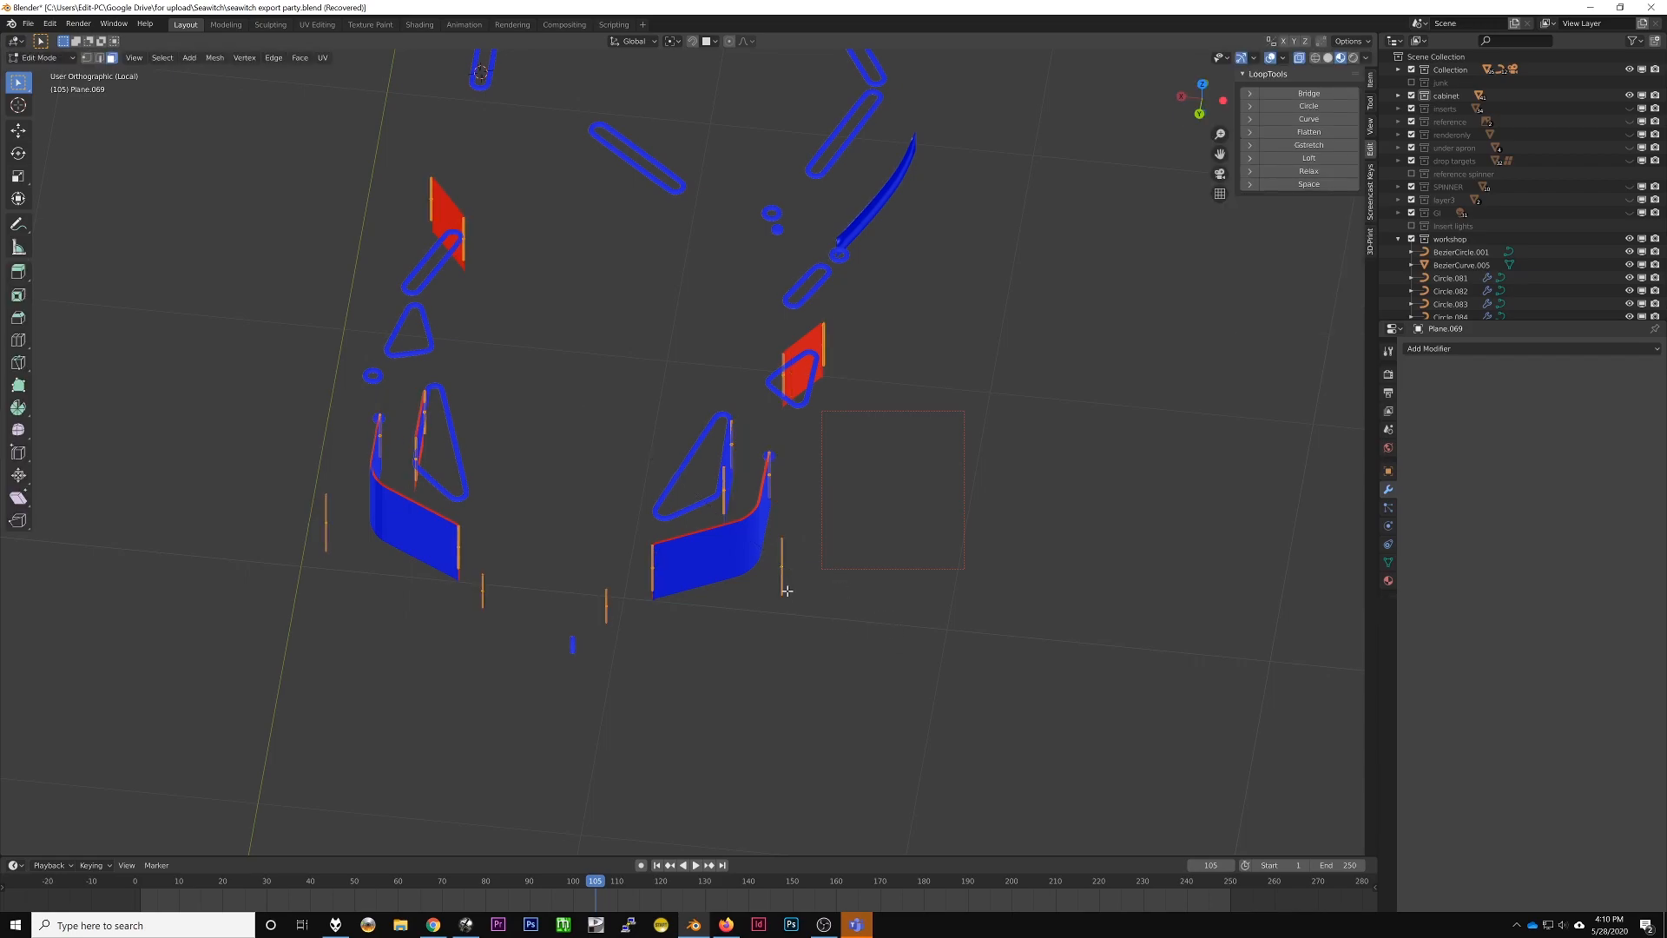
pyautogui.press('u')
pyautogui.click(817, 595)
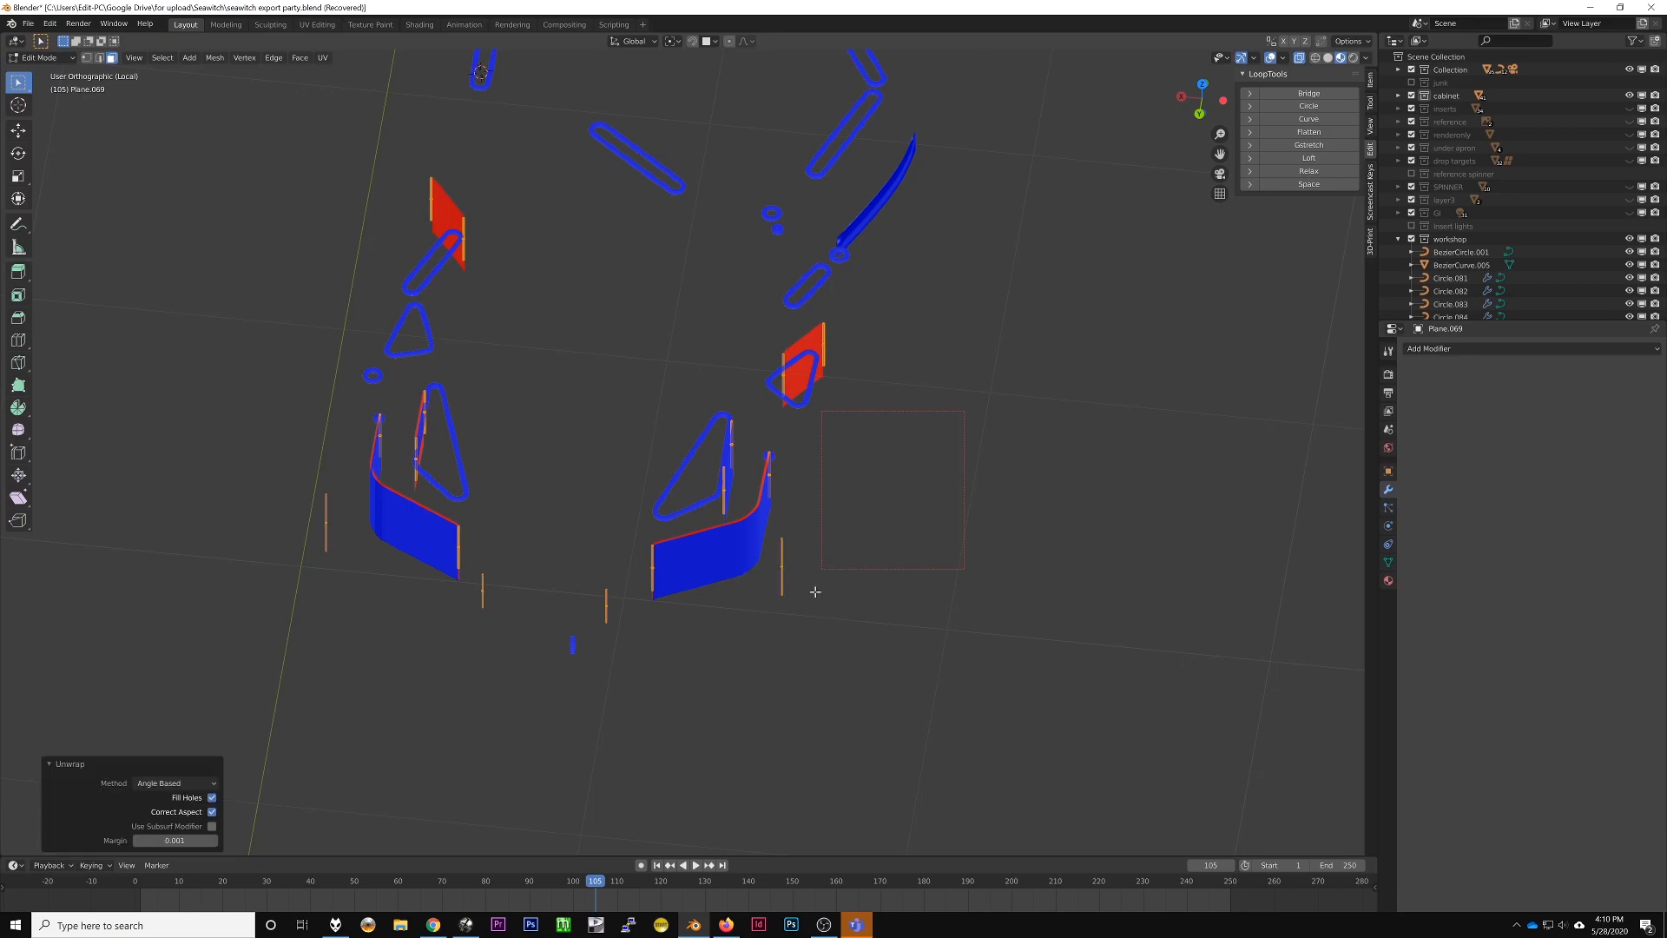
# Step: Merge the selected posts' vertices by distance and convert their triangles to quads
pyautogui.press('m')
pyautogui.press('b')
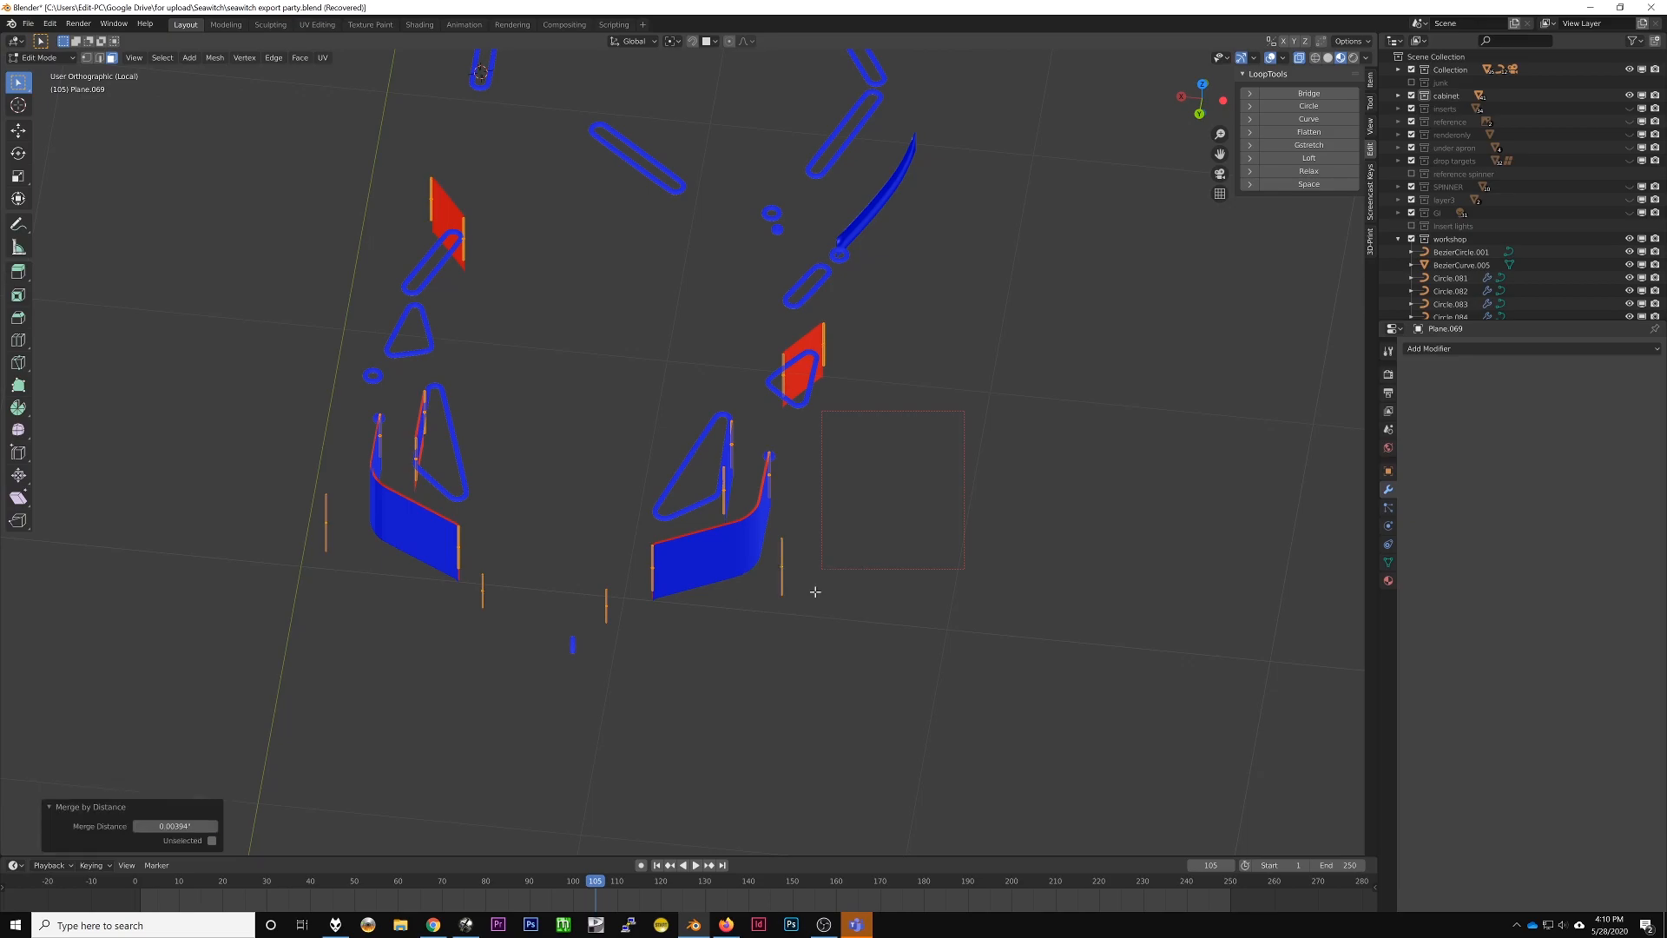
pyautogui.hotkey('alt', 'j')
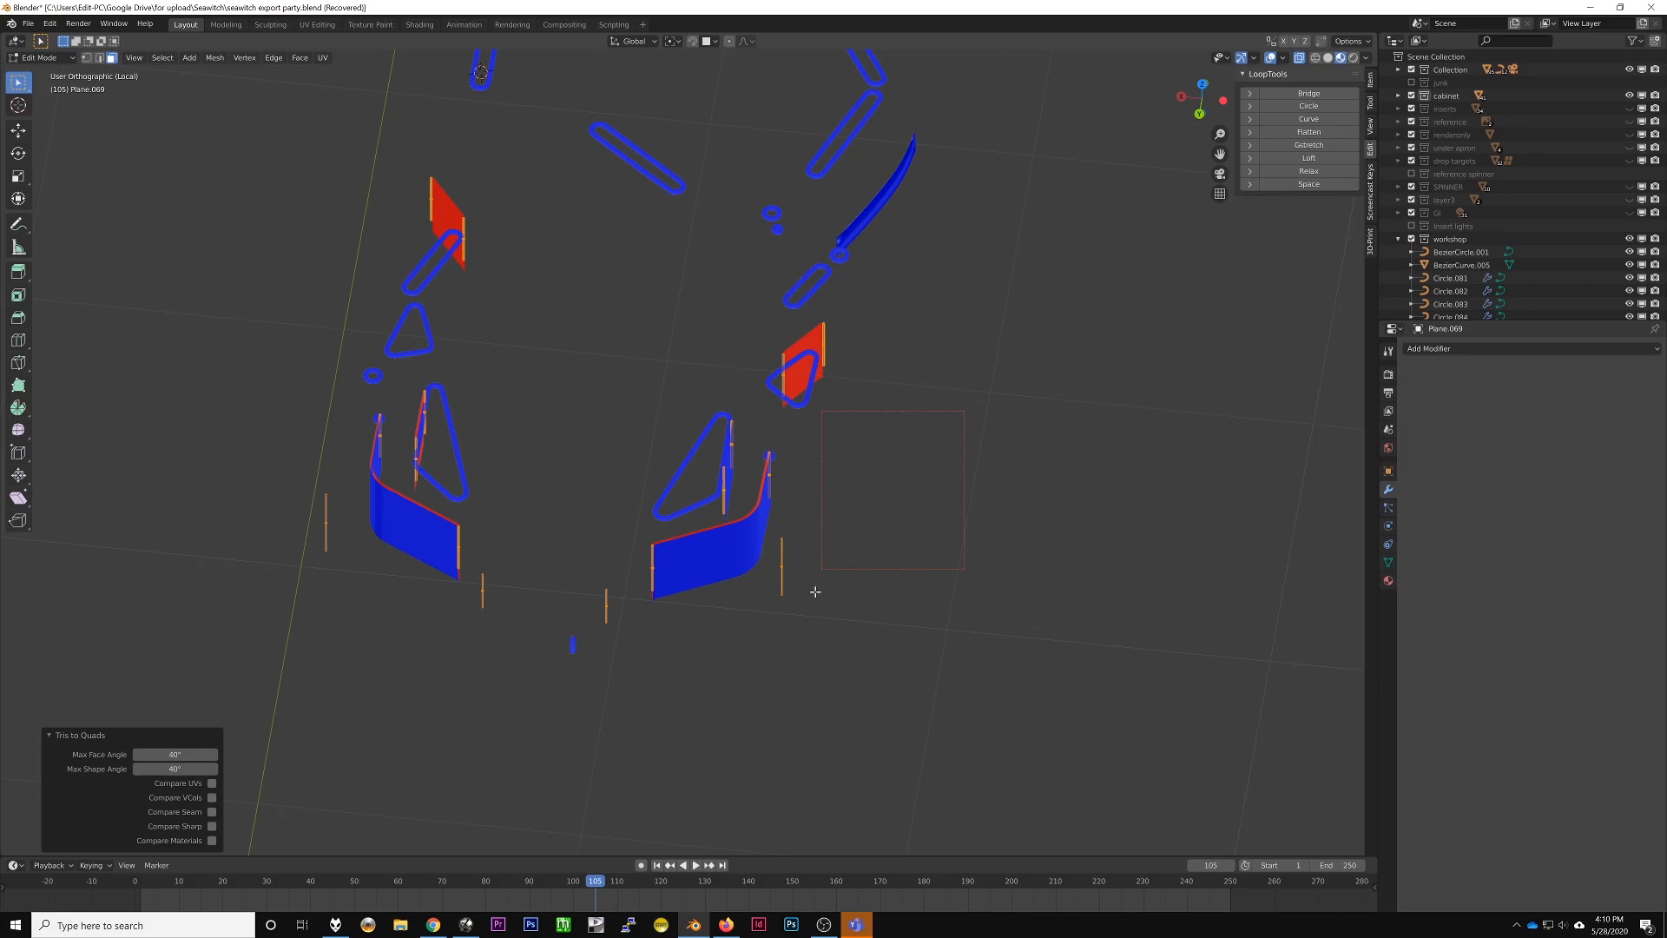
# Step: Save the file, export the selected posts over phys_metals2.obj and delete them from the scene
pyautogui.hotkey('ctrl', 's')
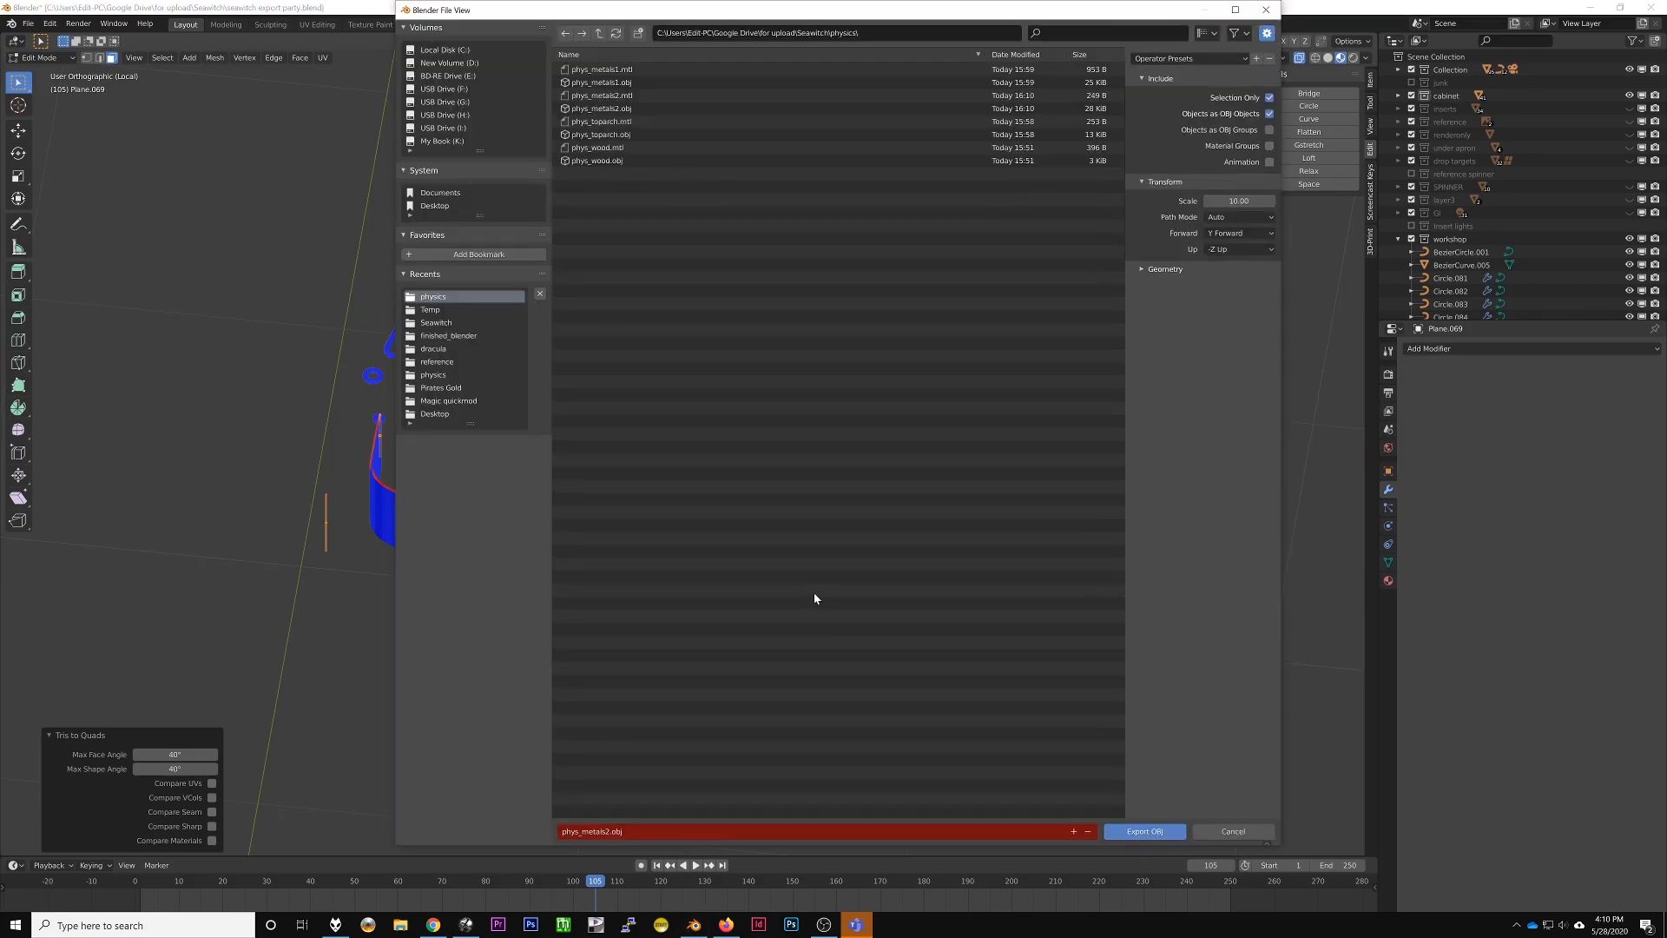
pyautogui.click(1153, 830)
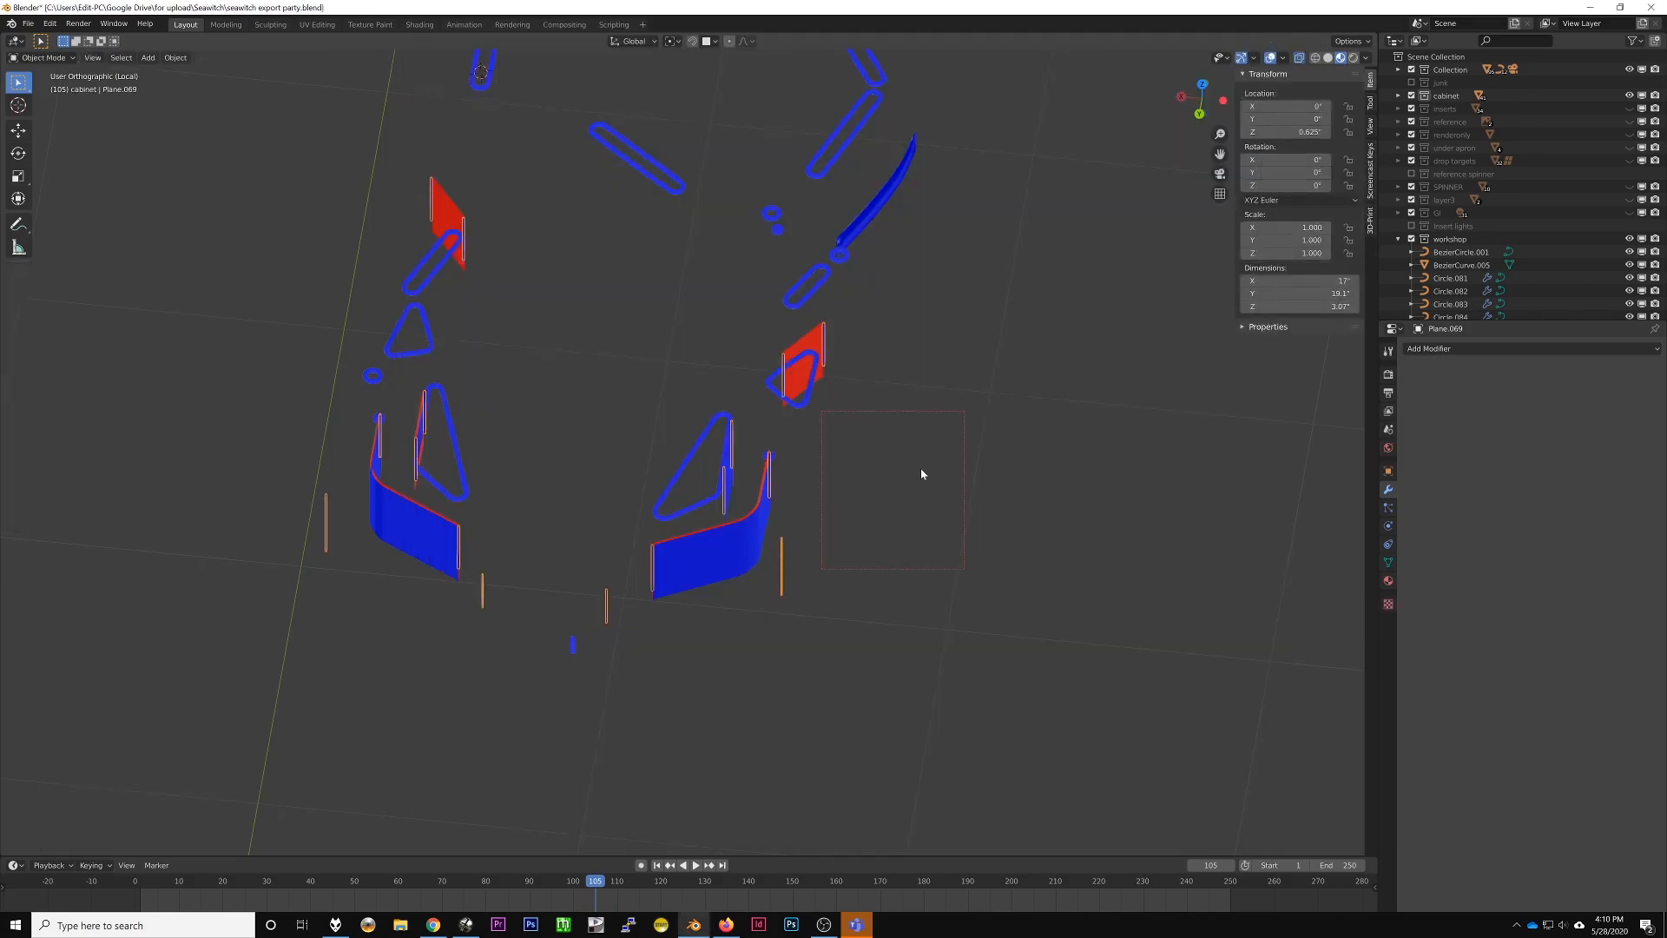
pyautogui.press('x')
pyautogui.click(852, 475)
# Step: Export the remaining metal guide walls as phys_metals3.obj using selection only, and delete them from the scene
pyautogui.click(733, 547)
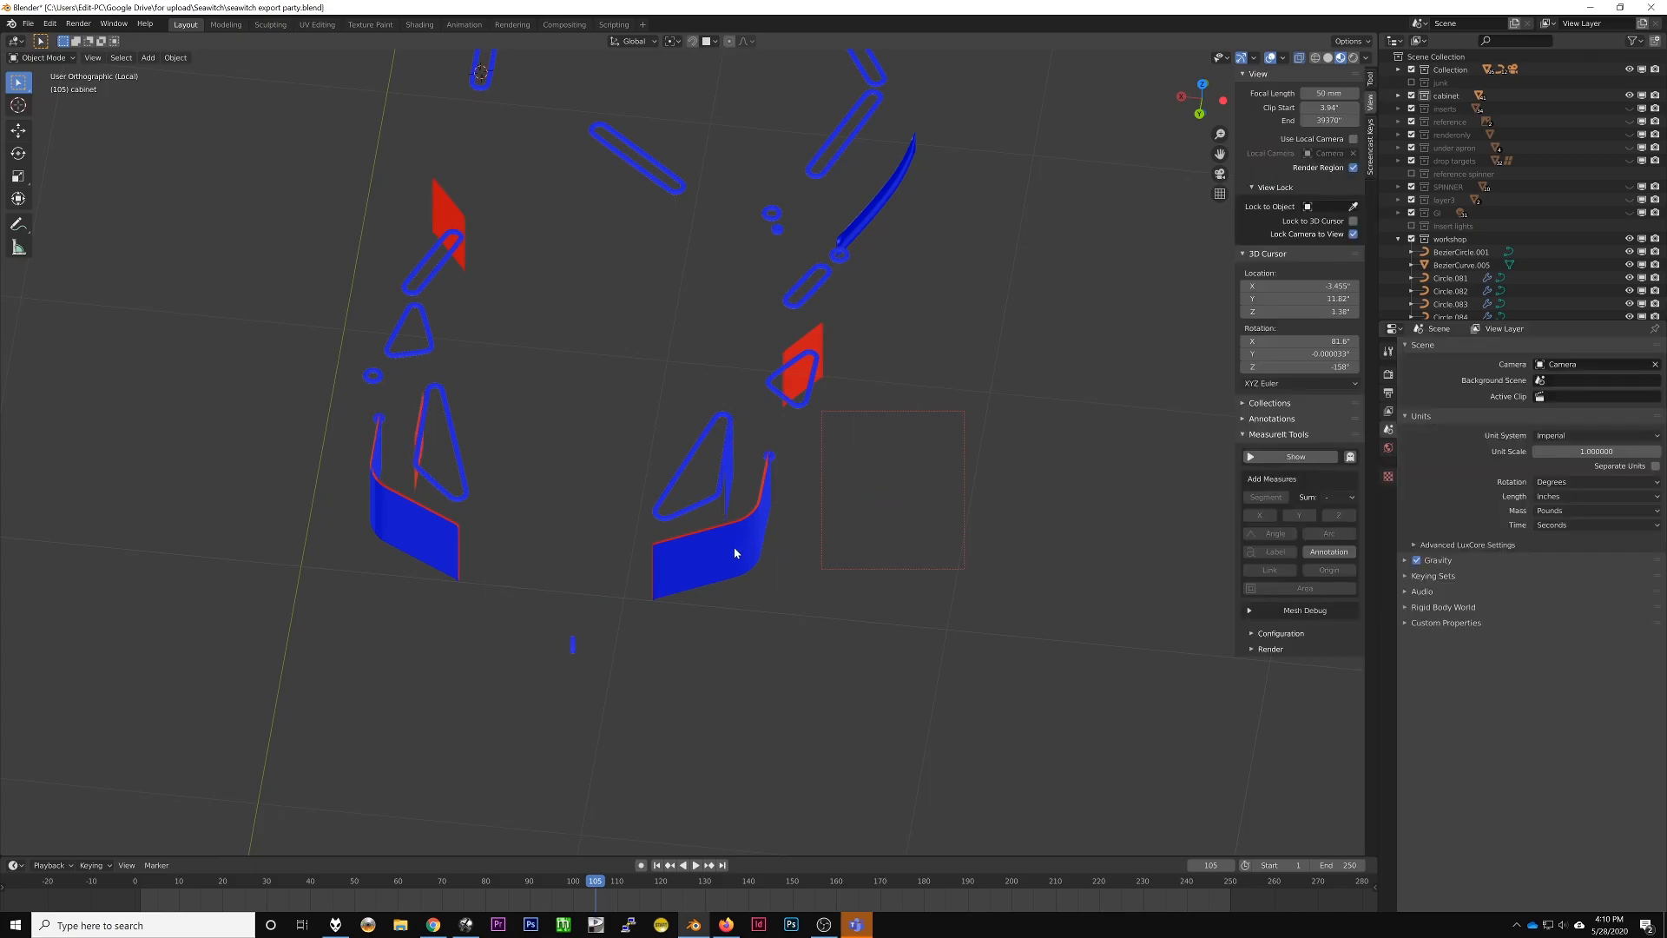
pyautogui.press('Tab')
pyautogui.moveTo(749, 543); pyautogui.dragTo(807, 530, button='middle')
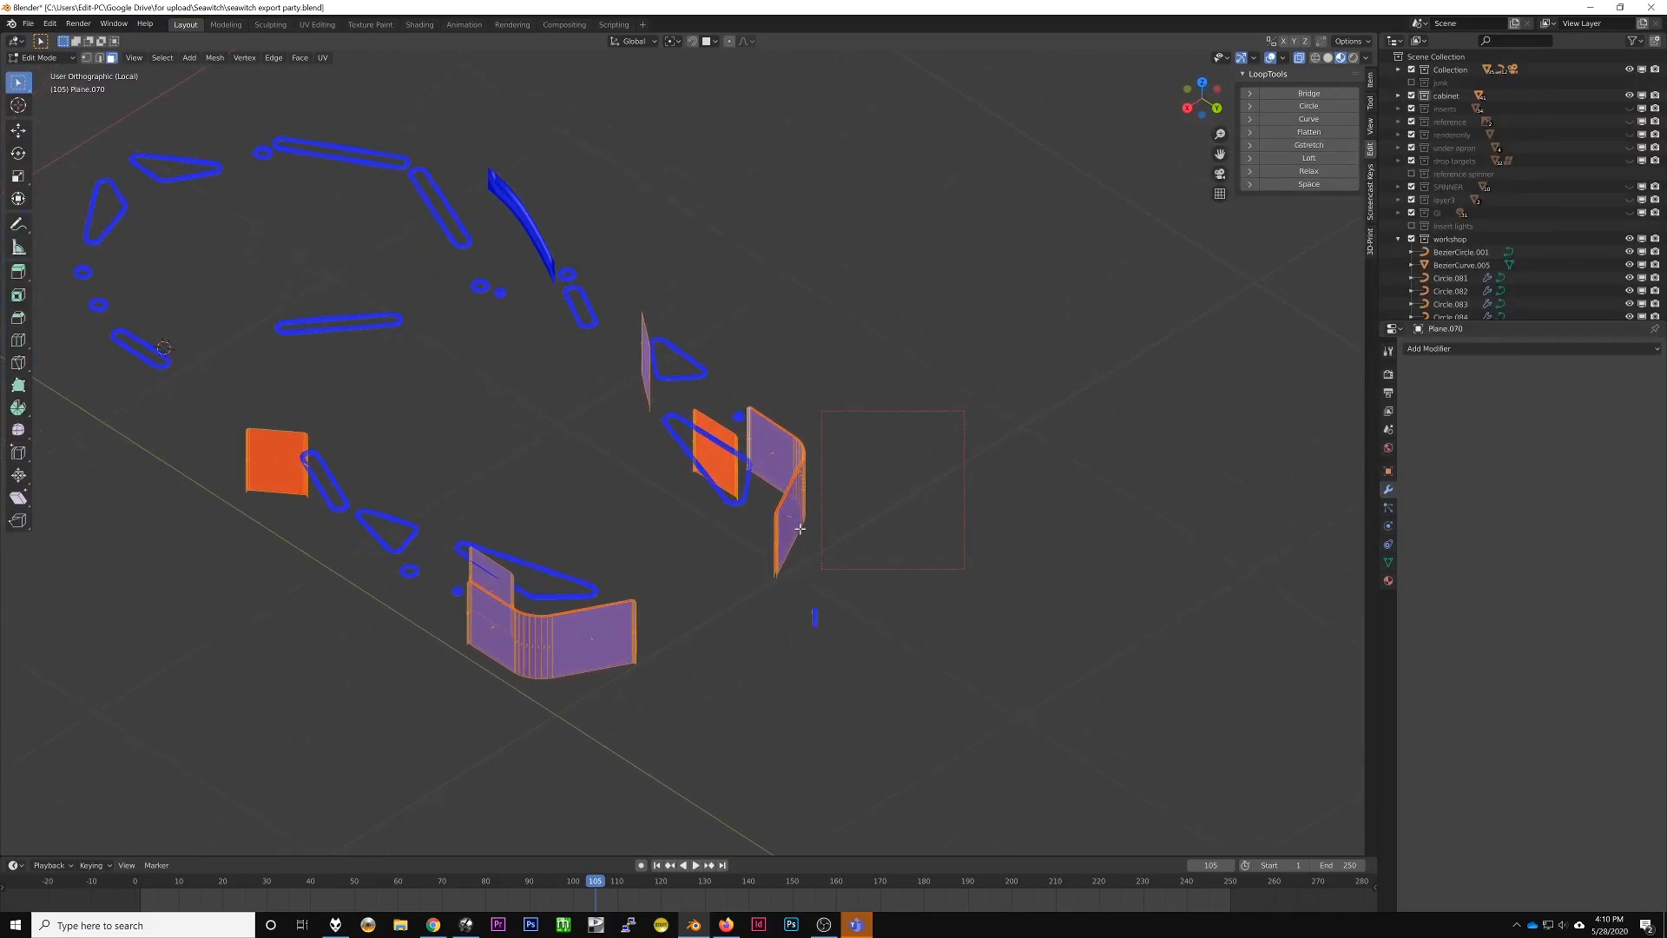
pyautogui.press('q')
pyautogui.click(781, 539)
pyautogui.click(604, 833)
pyautogui.click(610, 832)
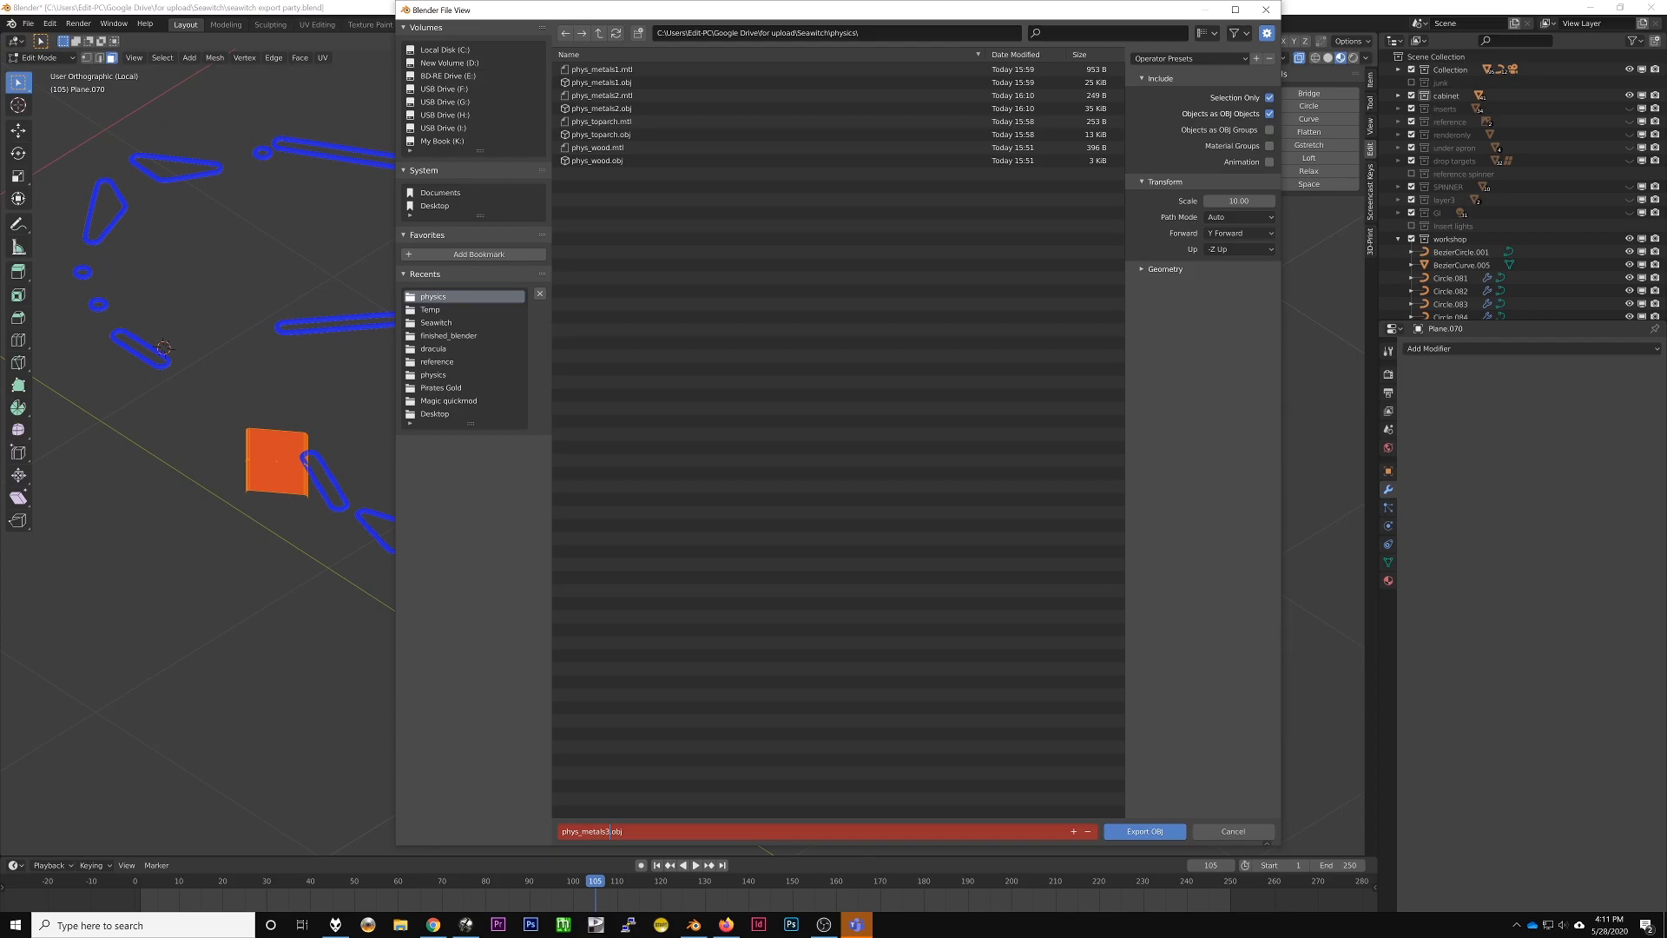
pyautogui.click(1130, 834)
pyautogui.press('x')
pyautogui.click(549, 587)
pyautogui.moveTo(548, 587); pyautogui.dragTo(715, 558, button='middle')
# Step: Stretch the small freestanding post's mesh along Z to about 2.13 times its height in edit mode
pyautogui.click(794, 588)
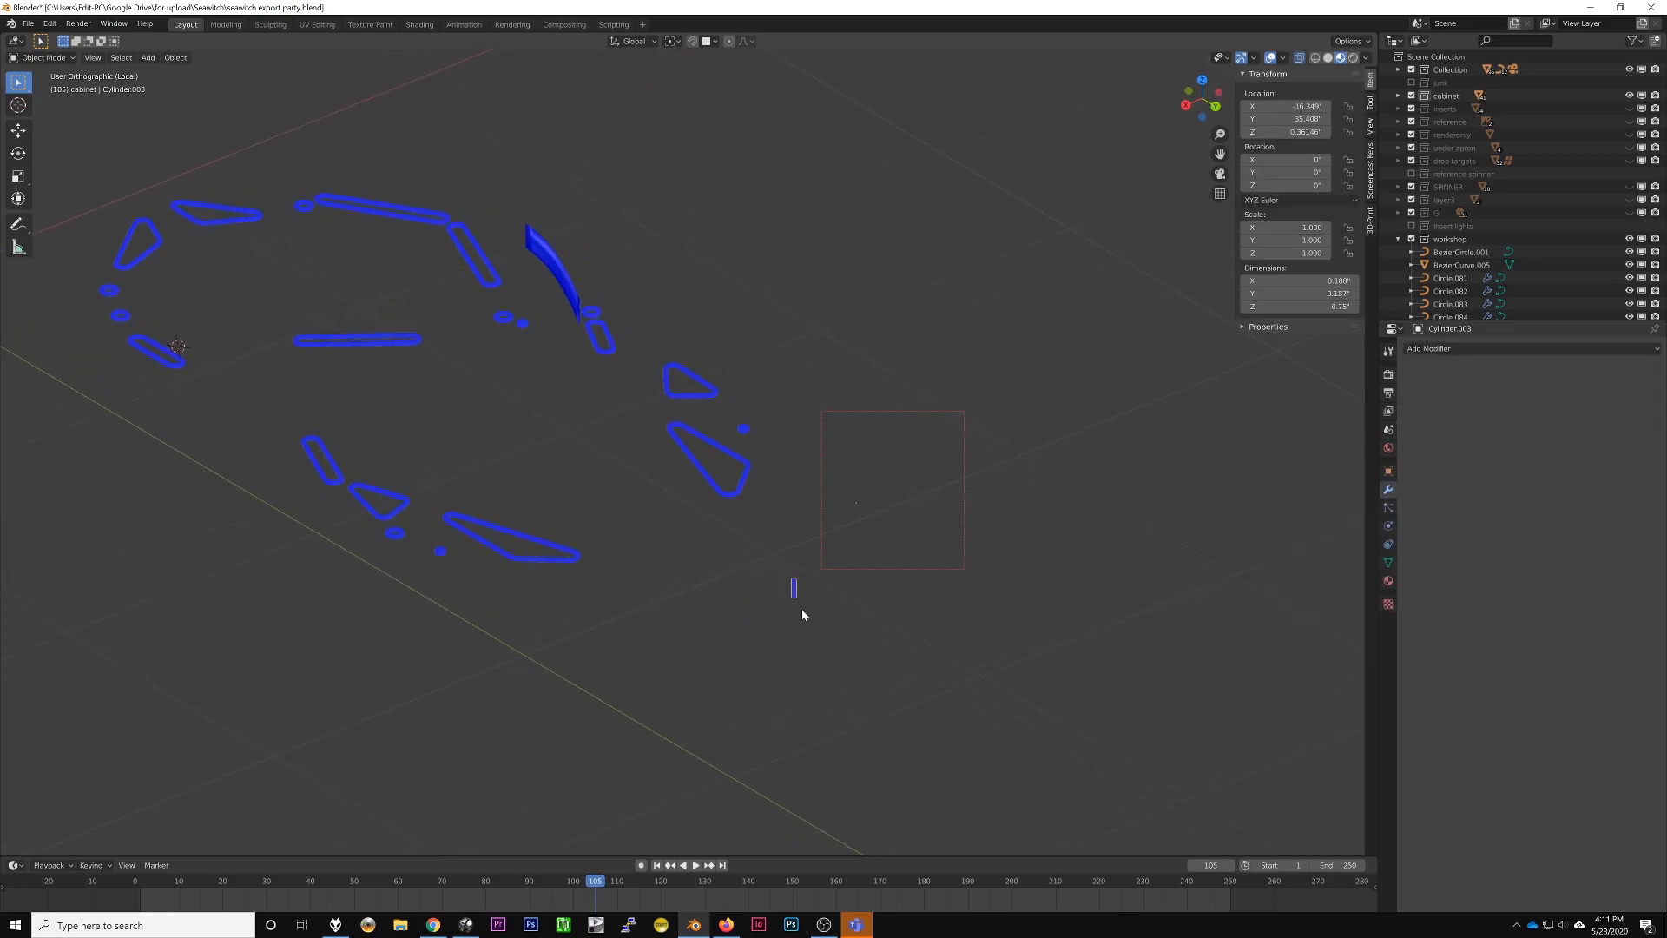
pyautogui.press('Tab')
pyautogui.moveTo(796, 607); pyautogui.dragTo(895, 606, button='middle')
pyautogui.press('s')
pyautogui.press('z')
pyautogui.click(1016, 797)
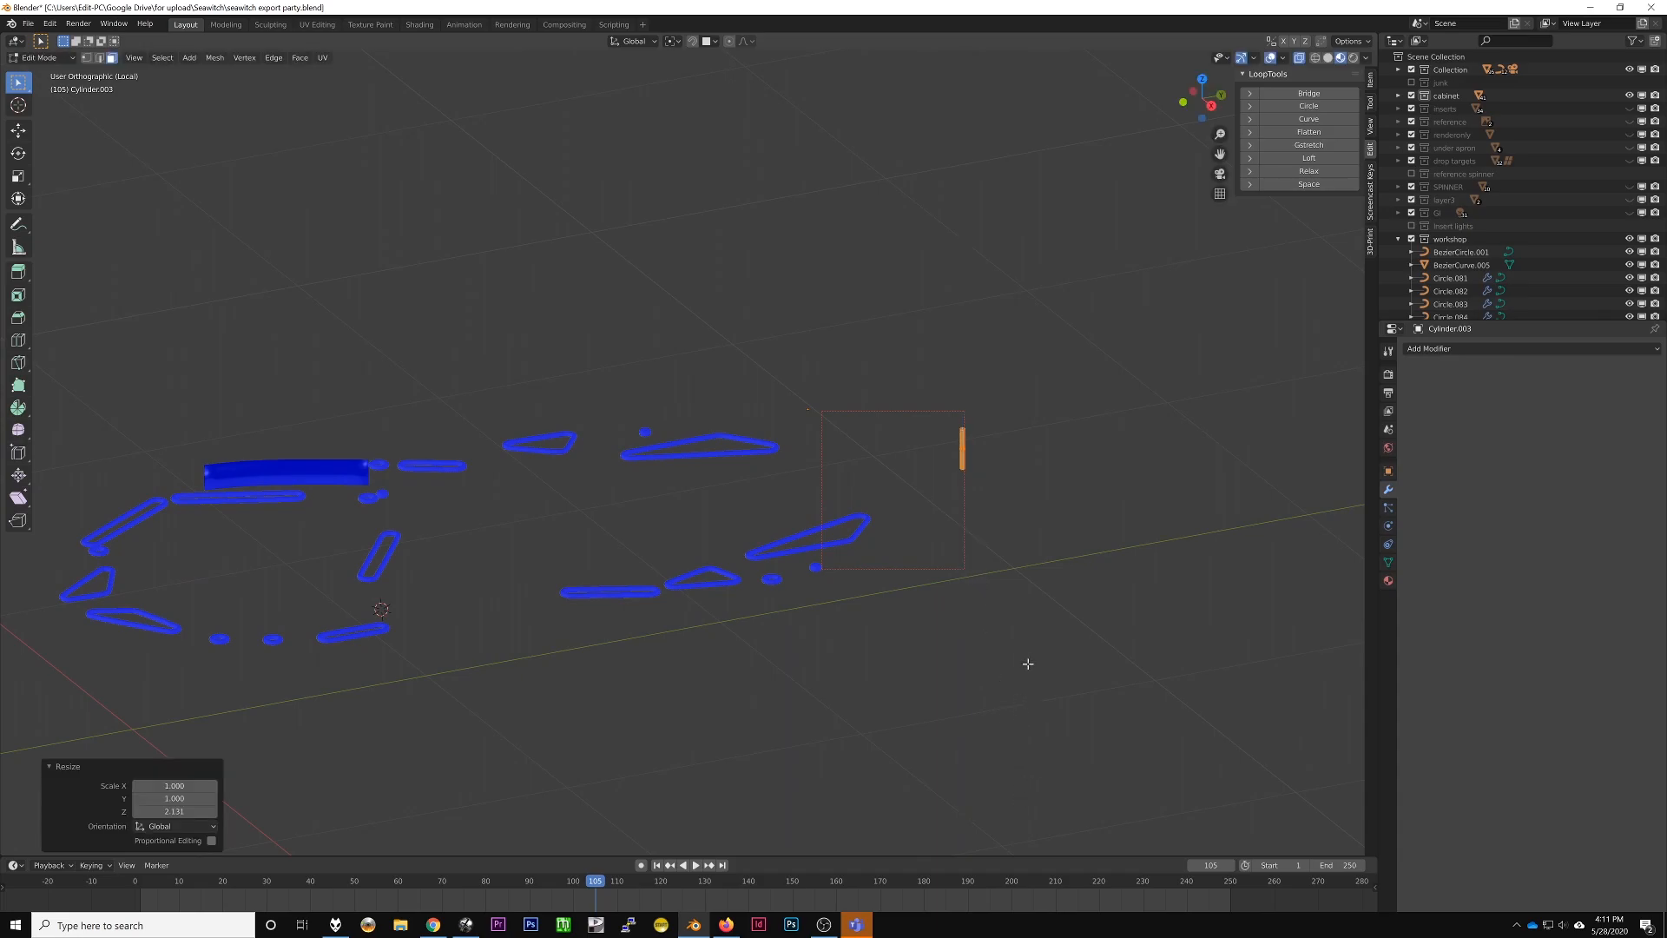
pyautogui.press('Tab')
pyautogui.press('Tab')
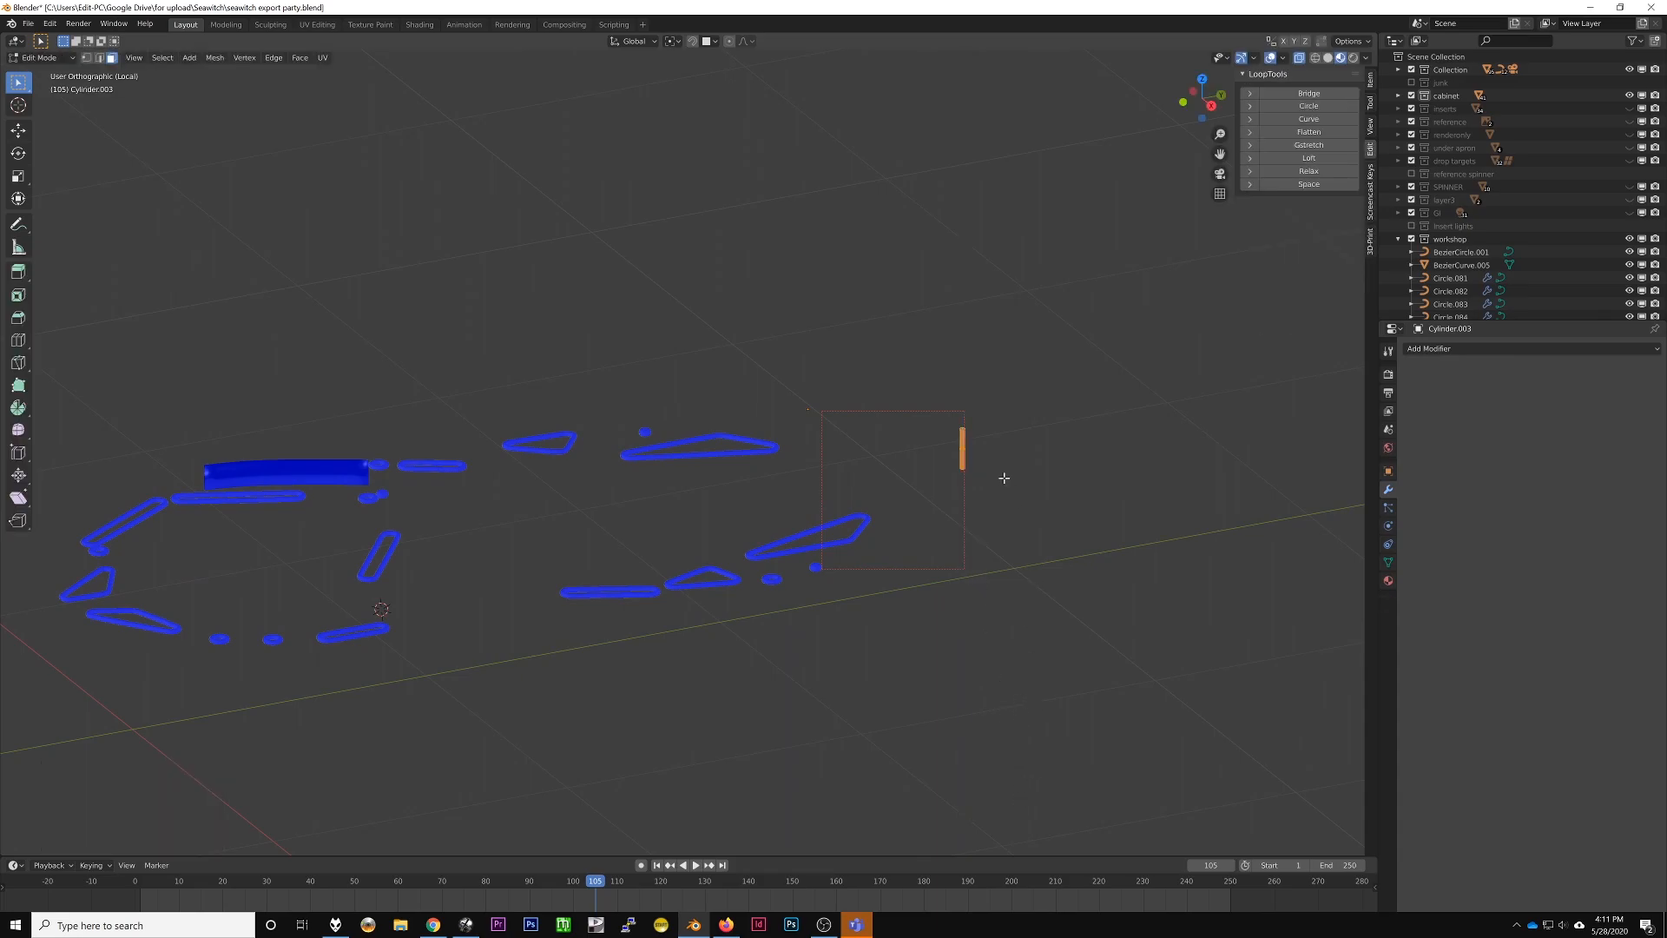
# Step: Export the stretched post as phys_plastic.obj and delete it from the scene
pyautogui.hotkey('ctrl', 'shift', 'e')
pyautogui.click(607, 831)
pyautogui.click(606, 831)
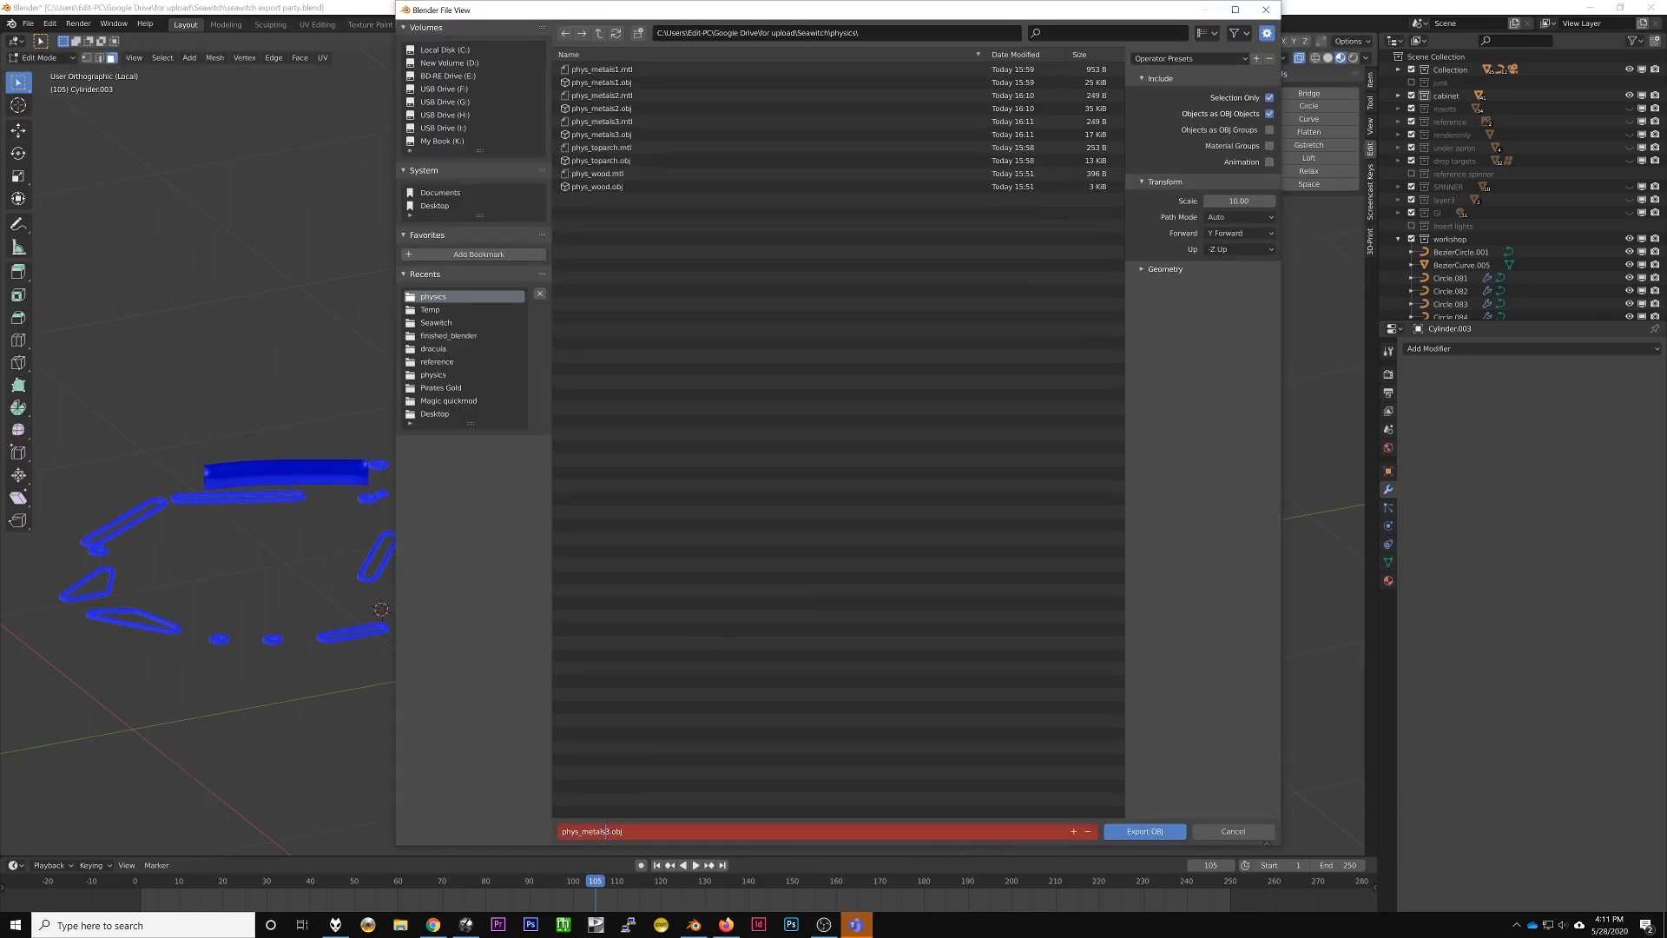
pyautogui.press('BackSpace')
pyautogui.press('BackSpace')
pyautogui.press('BackSpace')
pyautogui.press('BackSpace')
pyautogui.press('BackSpace')
pyautogui.press('BackSpace')
pyautogui.write('plastic')
pyautogui.press('Return')
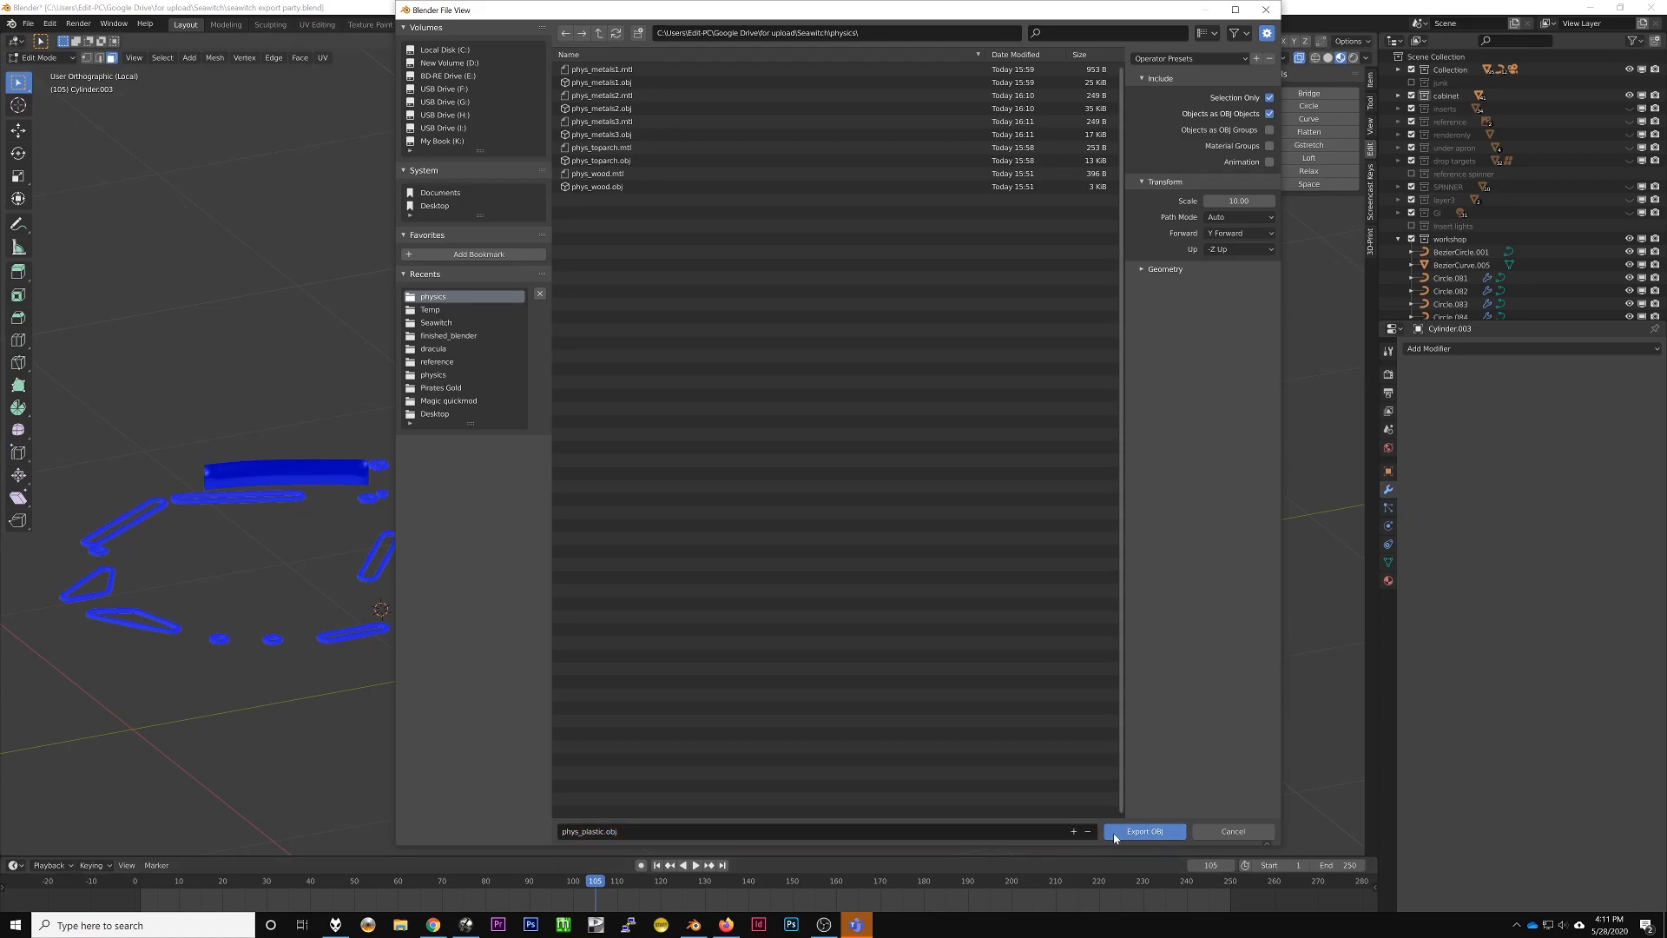
pyautogui.press('Return')
pyautogui.press('Tab')
pyautogui.press('x')
pyautogui.click(1026, 483)
pyautogui.moveTo(944, 518); pyautogui.dragTo(714, 695, button='middle')
# Step: Switch to Visual Pinball, hide the other table layers and select the top arch primitive on layer 2
pyautogui.click(475, 926)
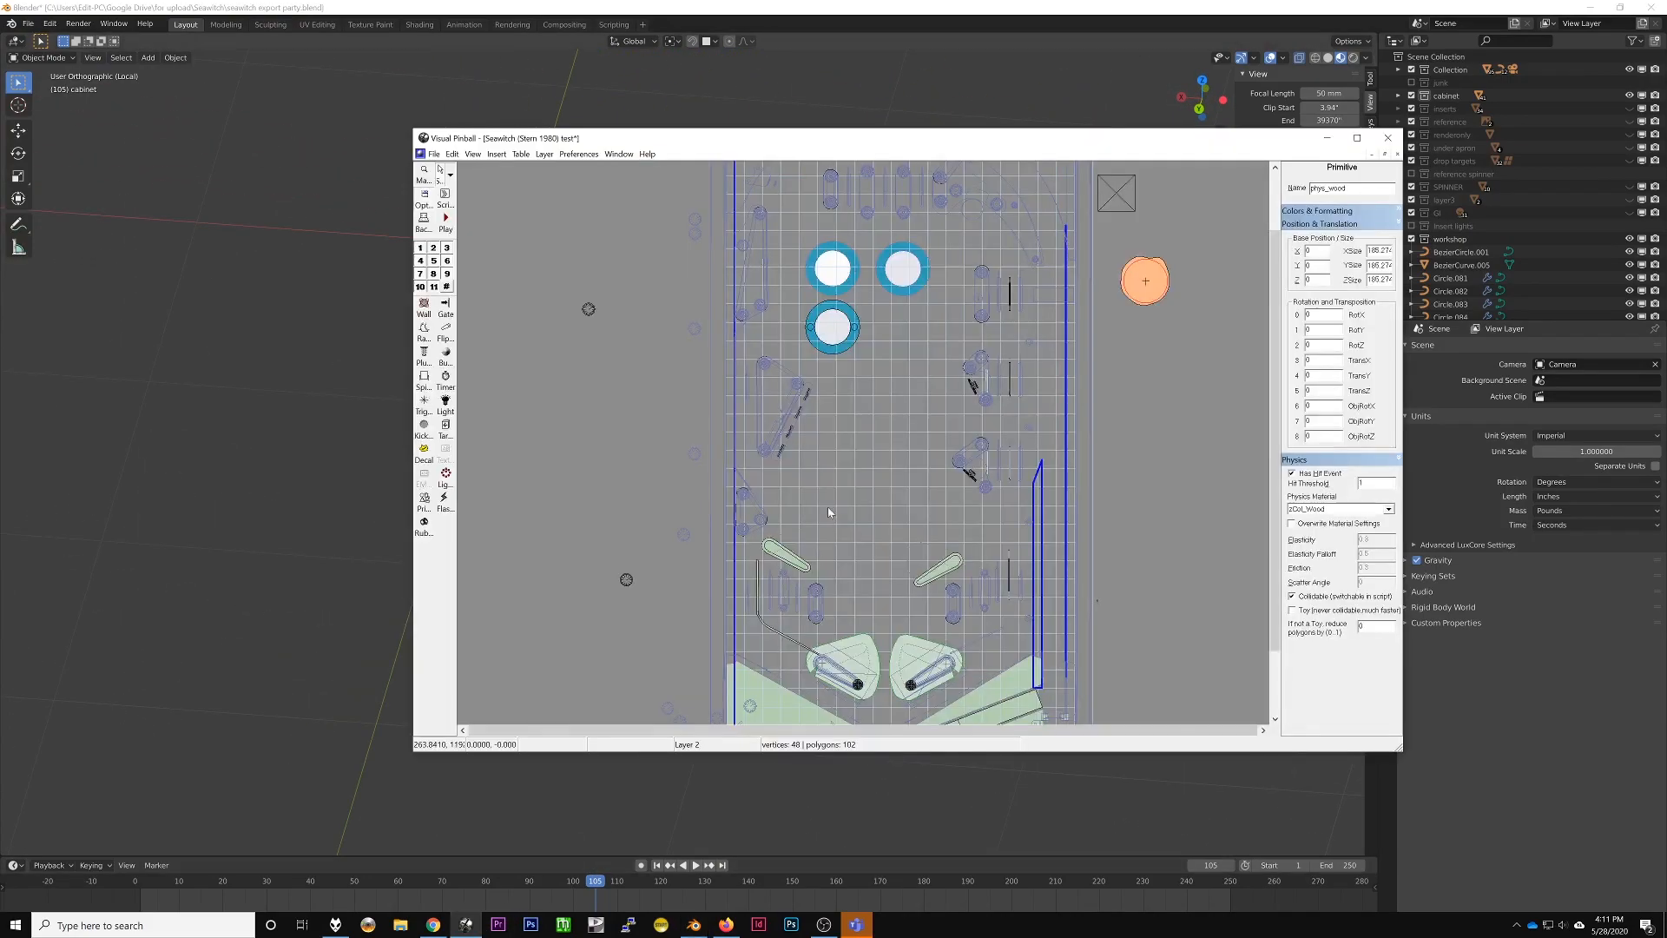
pyautogui.scroll(1, 1034, 430)
pyautogui.click(1045, 237)
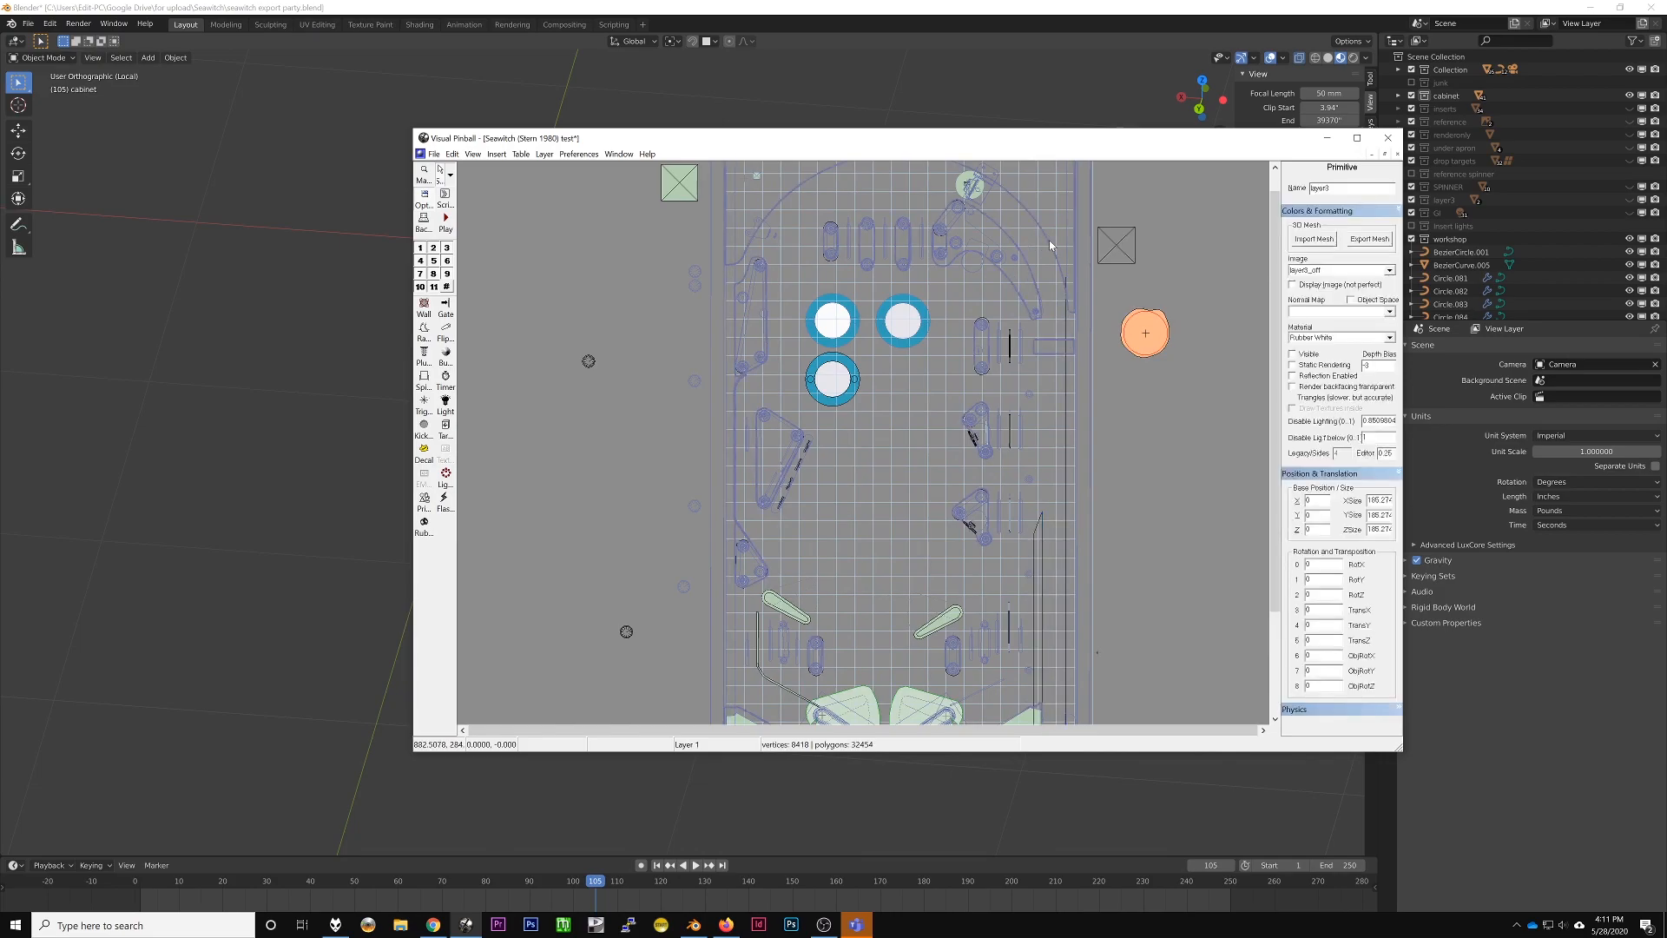
pyautogui.scroll(2, 1065, 267)
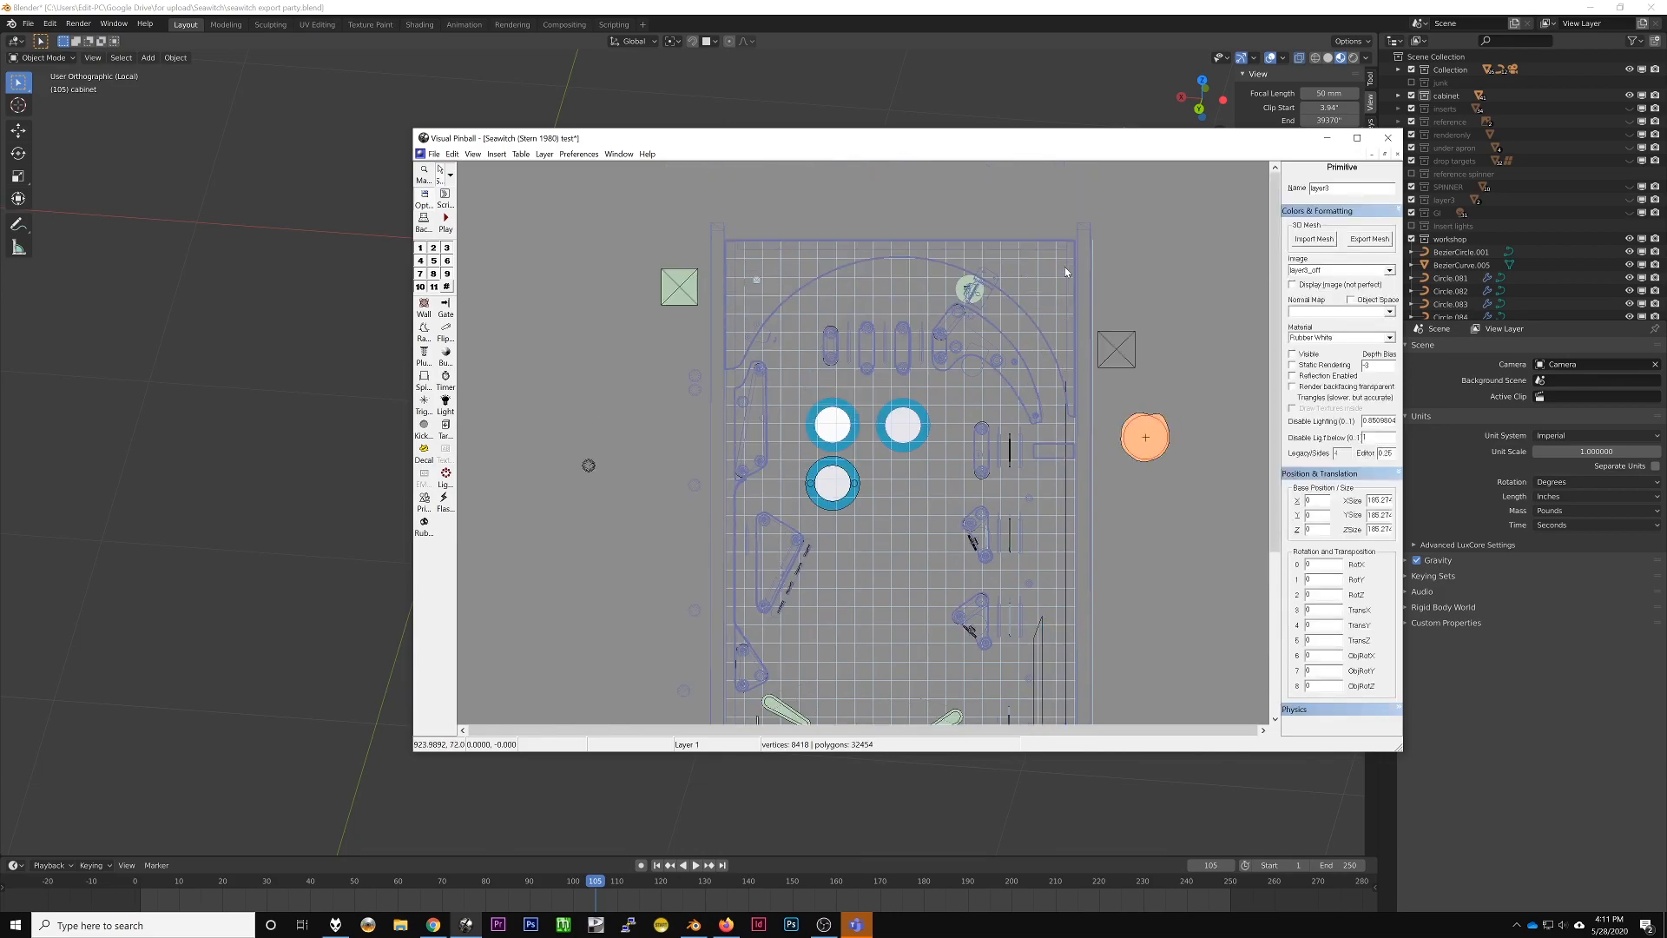
pyautogui.click(447, 287)
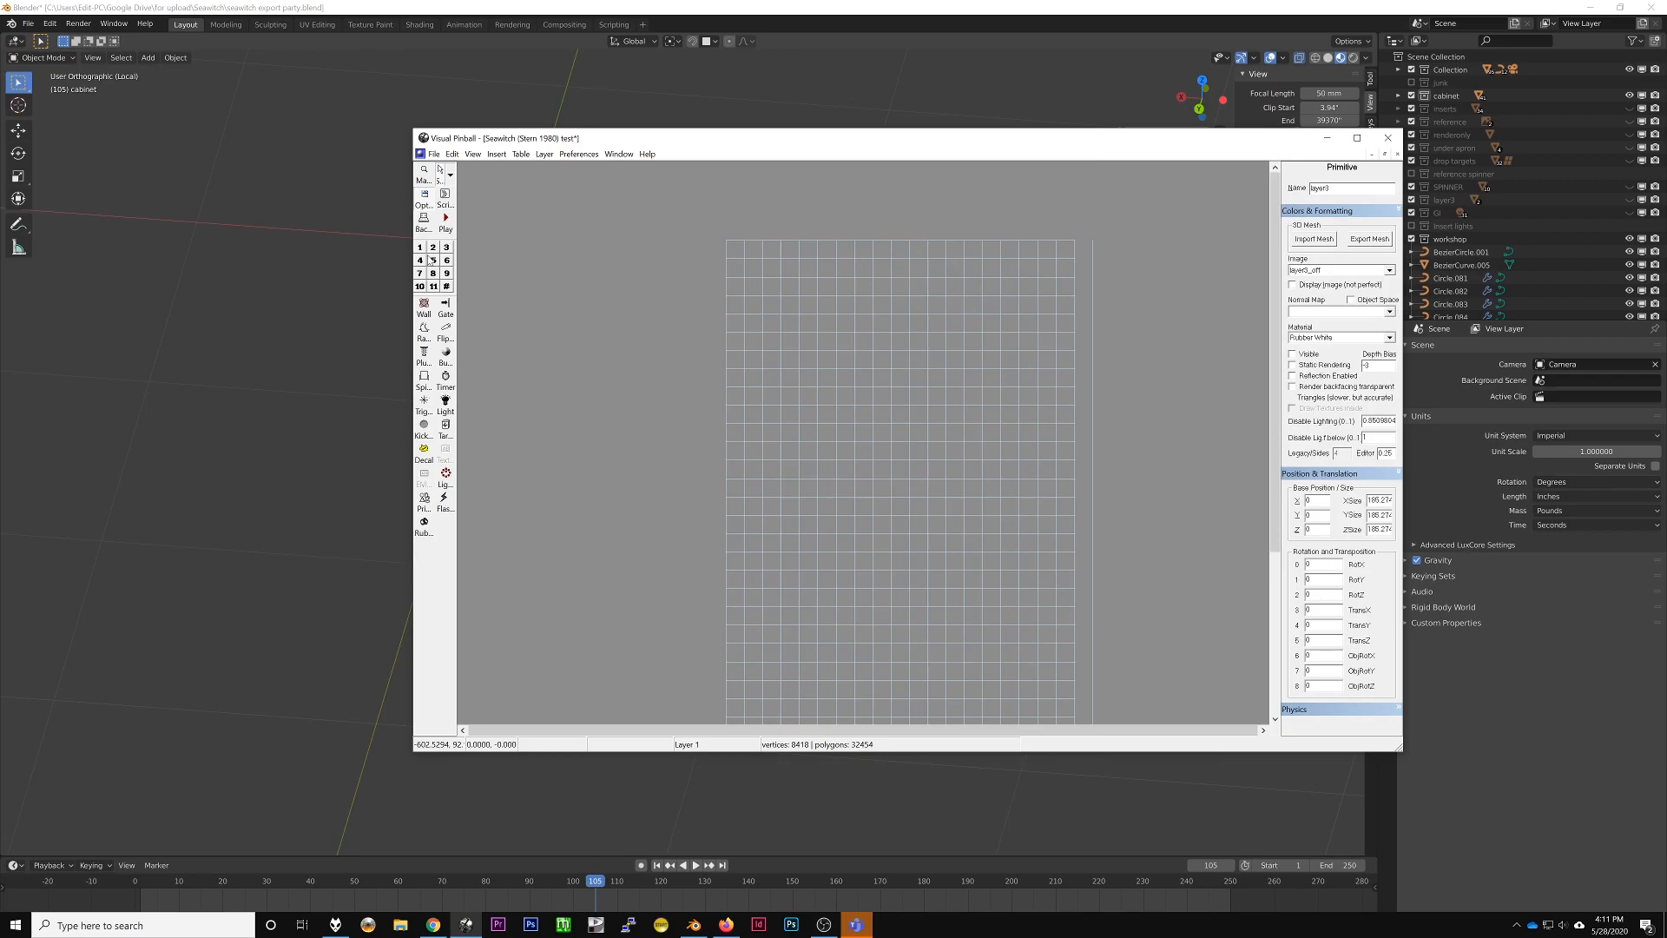
pyautogui.click(1023, 310)
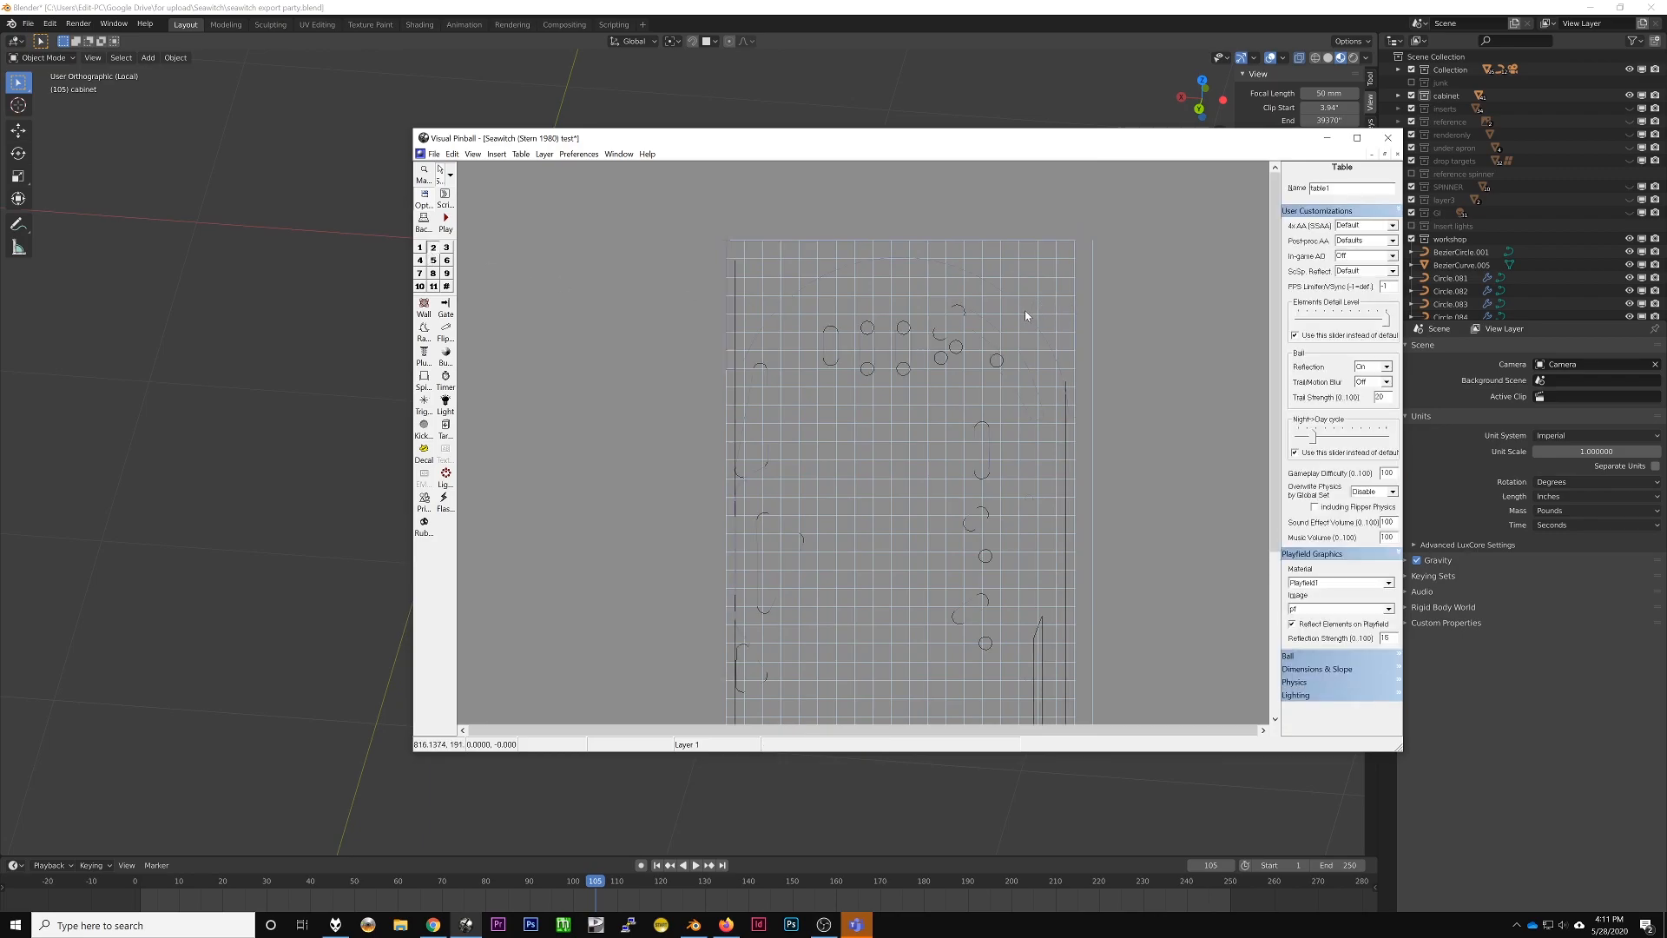
pyautogui.click(1025, 312)
# Step: Try to import phys_toparch.obj as the top arch primitive's mesh with the coordinate system converted, placed at the primitive's position
pyautogui.click(1317, 239)
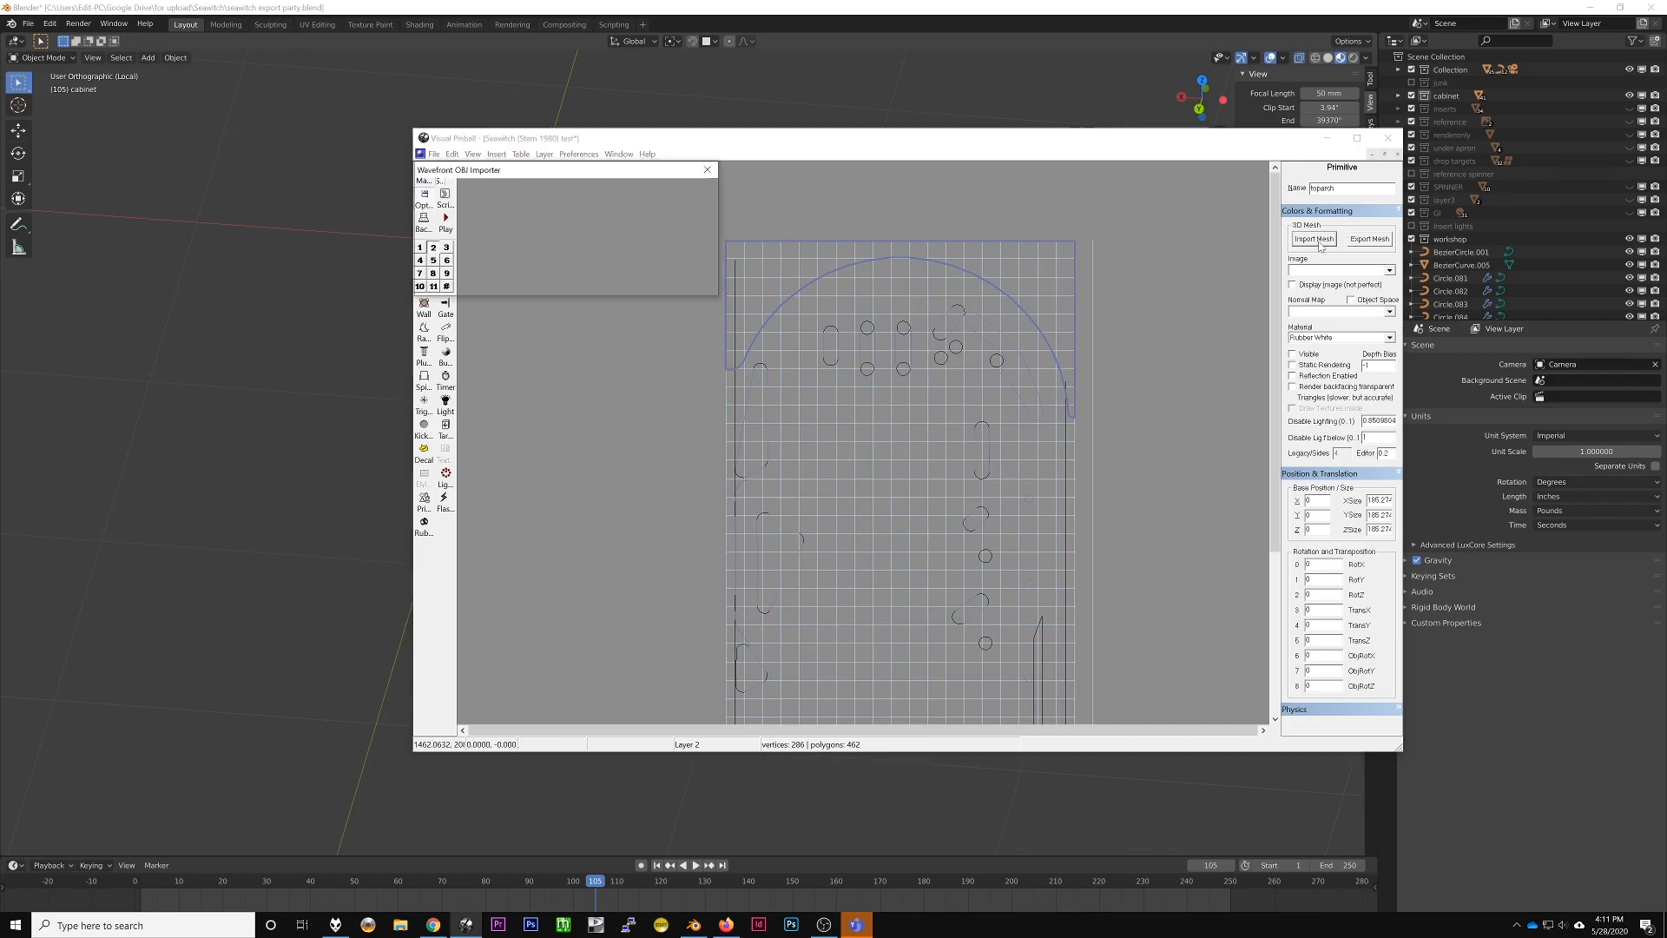
pyautogui.click(679, 196)
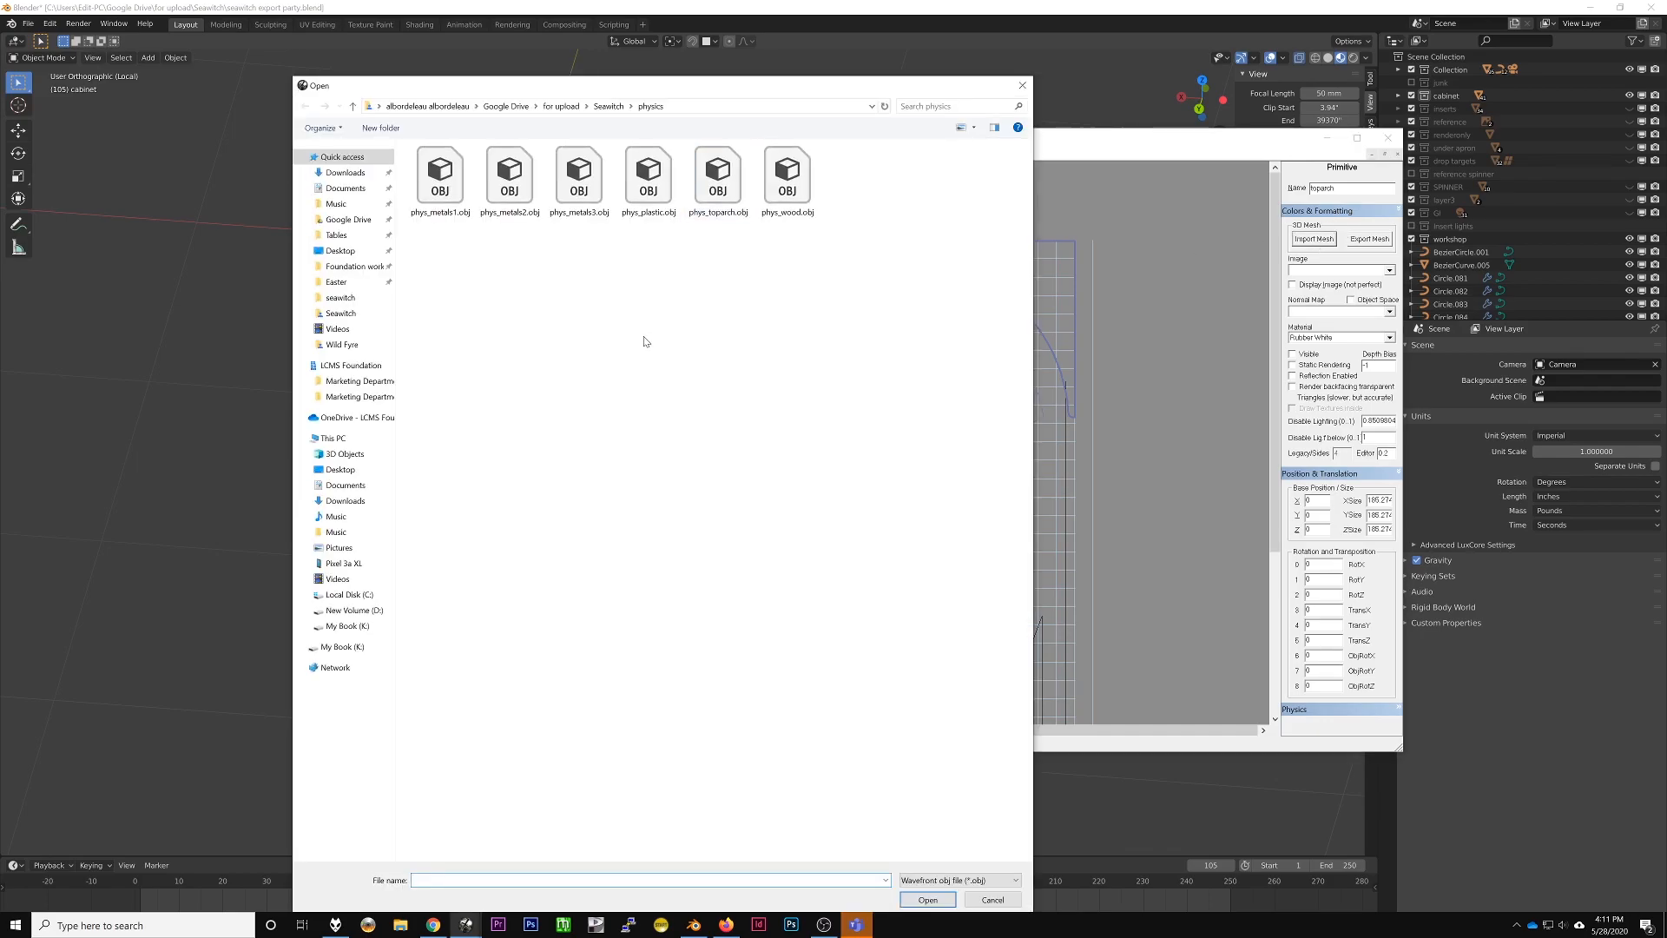
pyautogui.doubleClick(717, 178)
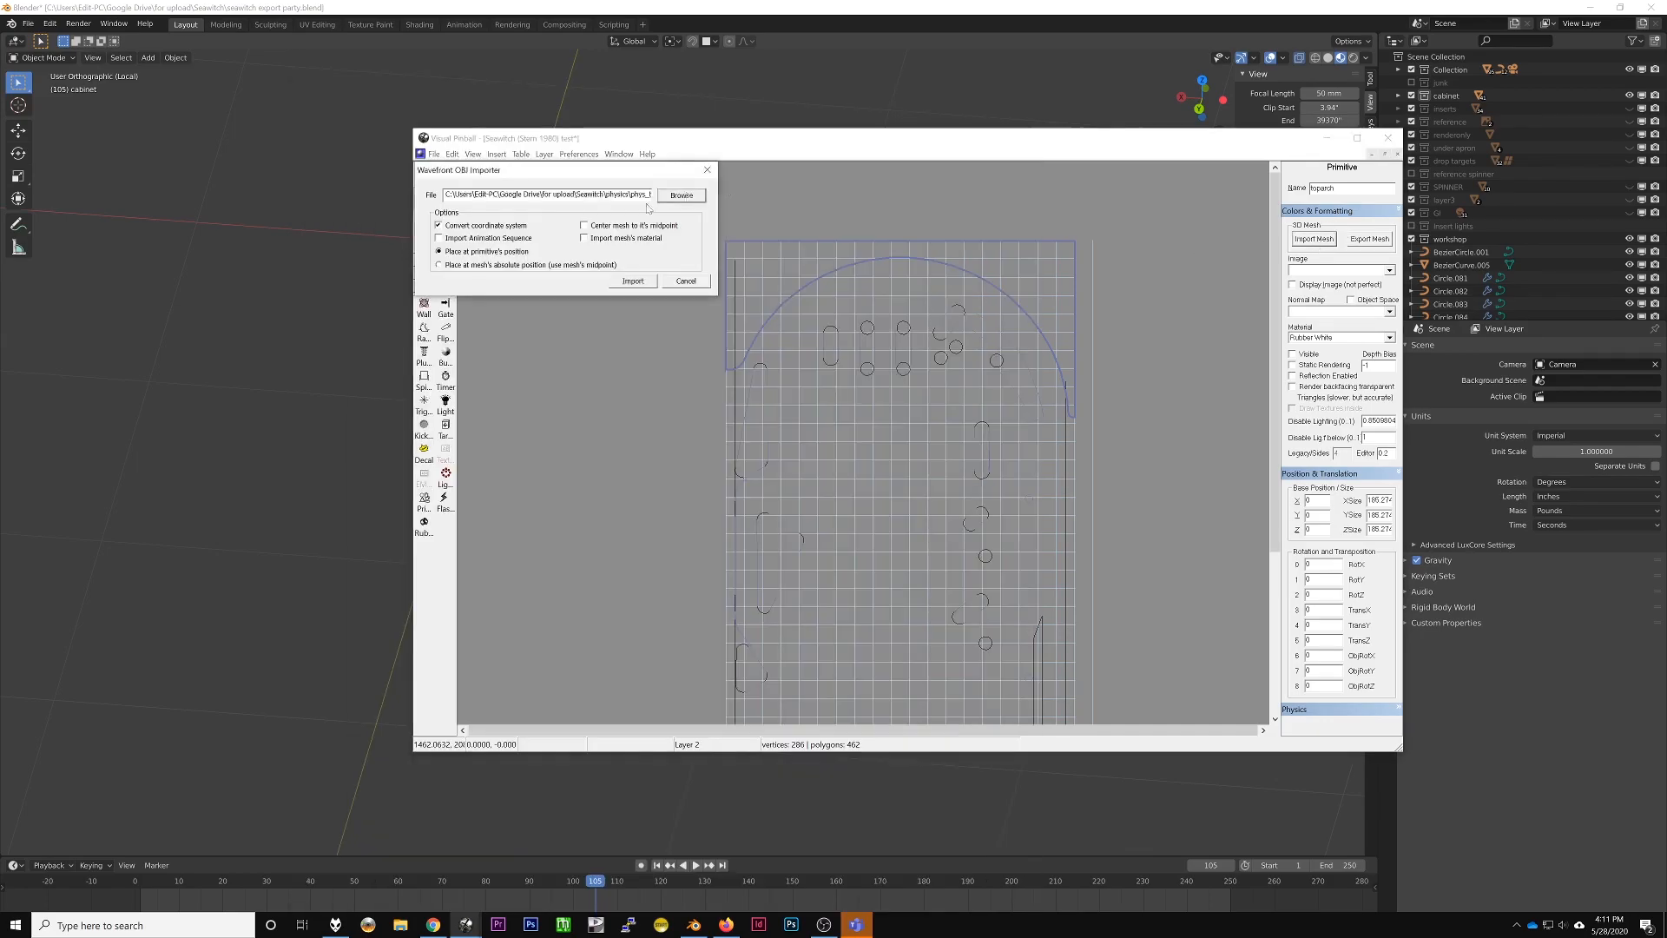
pyautogui.click(634, 282)
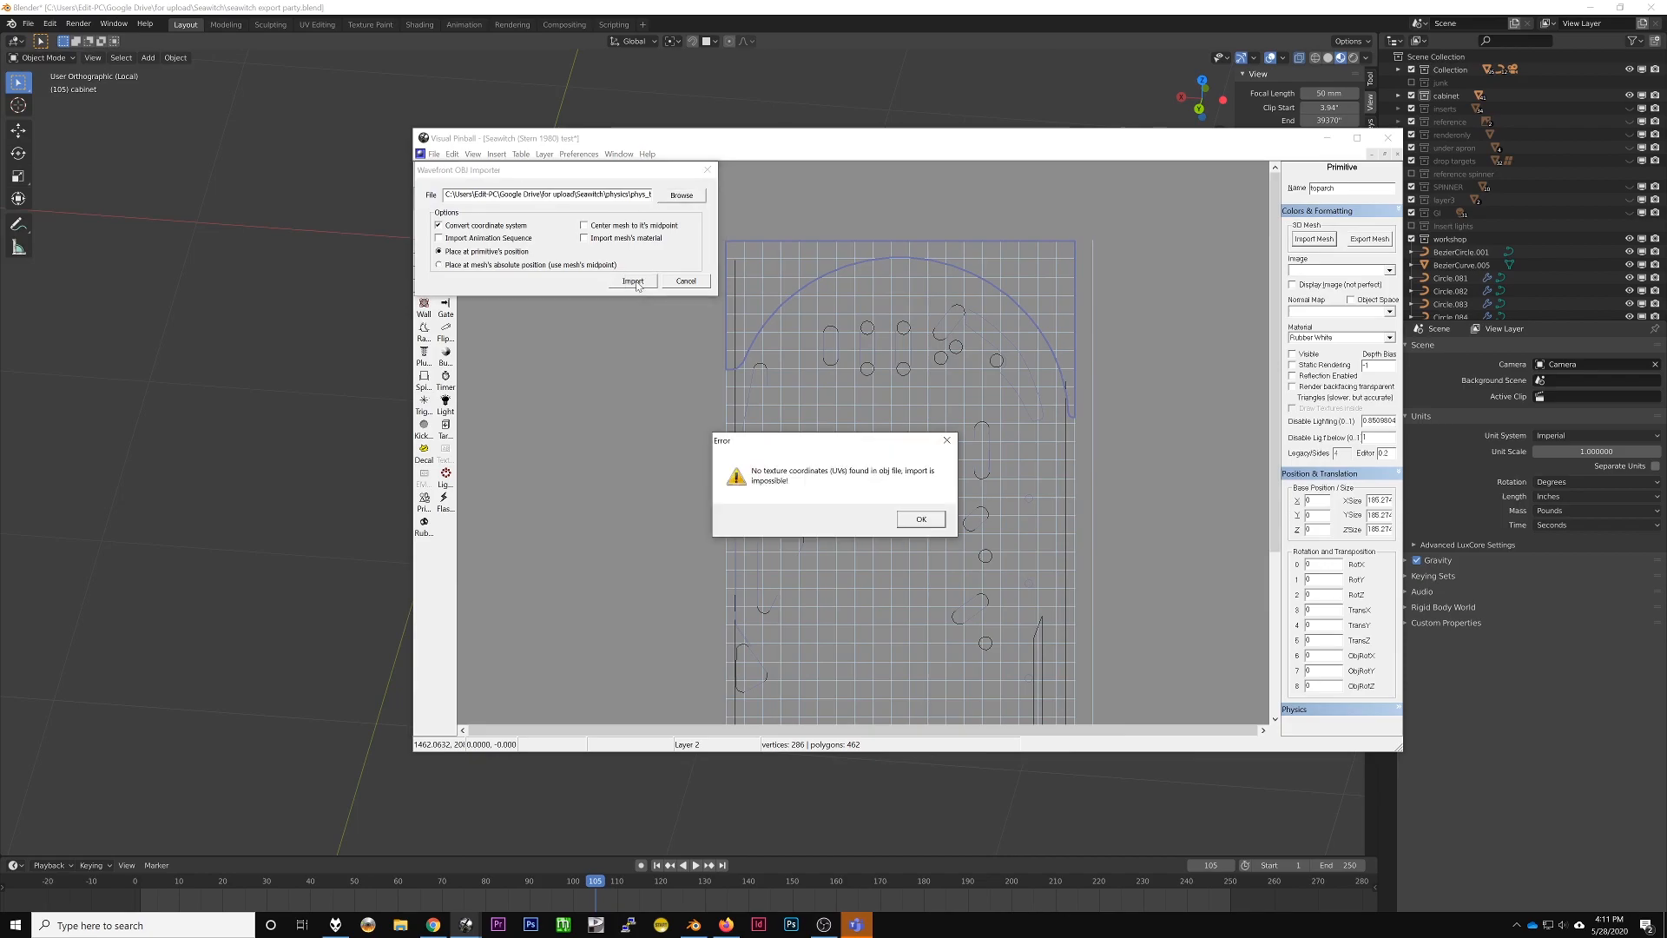
pyautogui.press('Return')
pyautogui.click(684, 283)
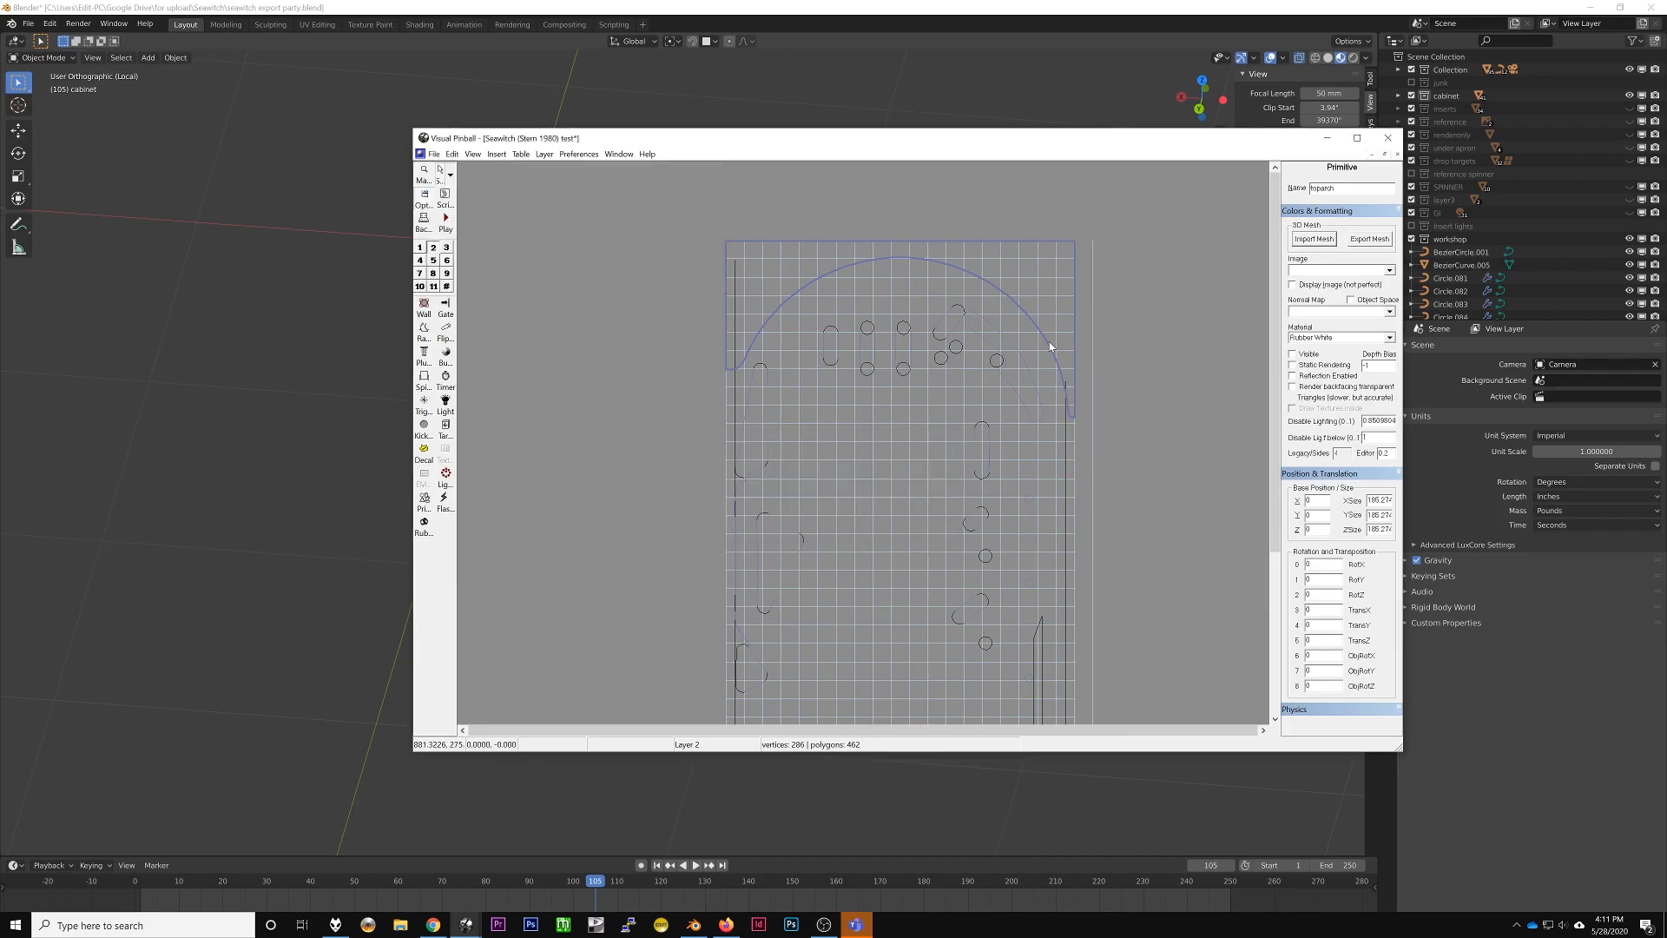
# Step: Switch back to Blender and make the workshop collection active
pyautogui.click(711, 11)
pyautogui.moveTo(731, 241); pyautogui.dragTo(767, 226, button='middle')
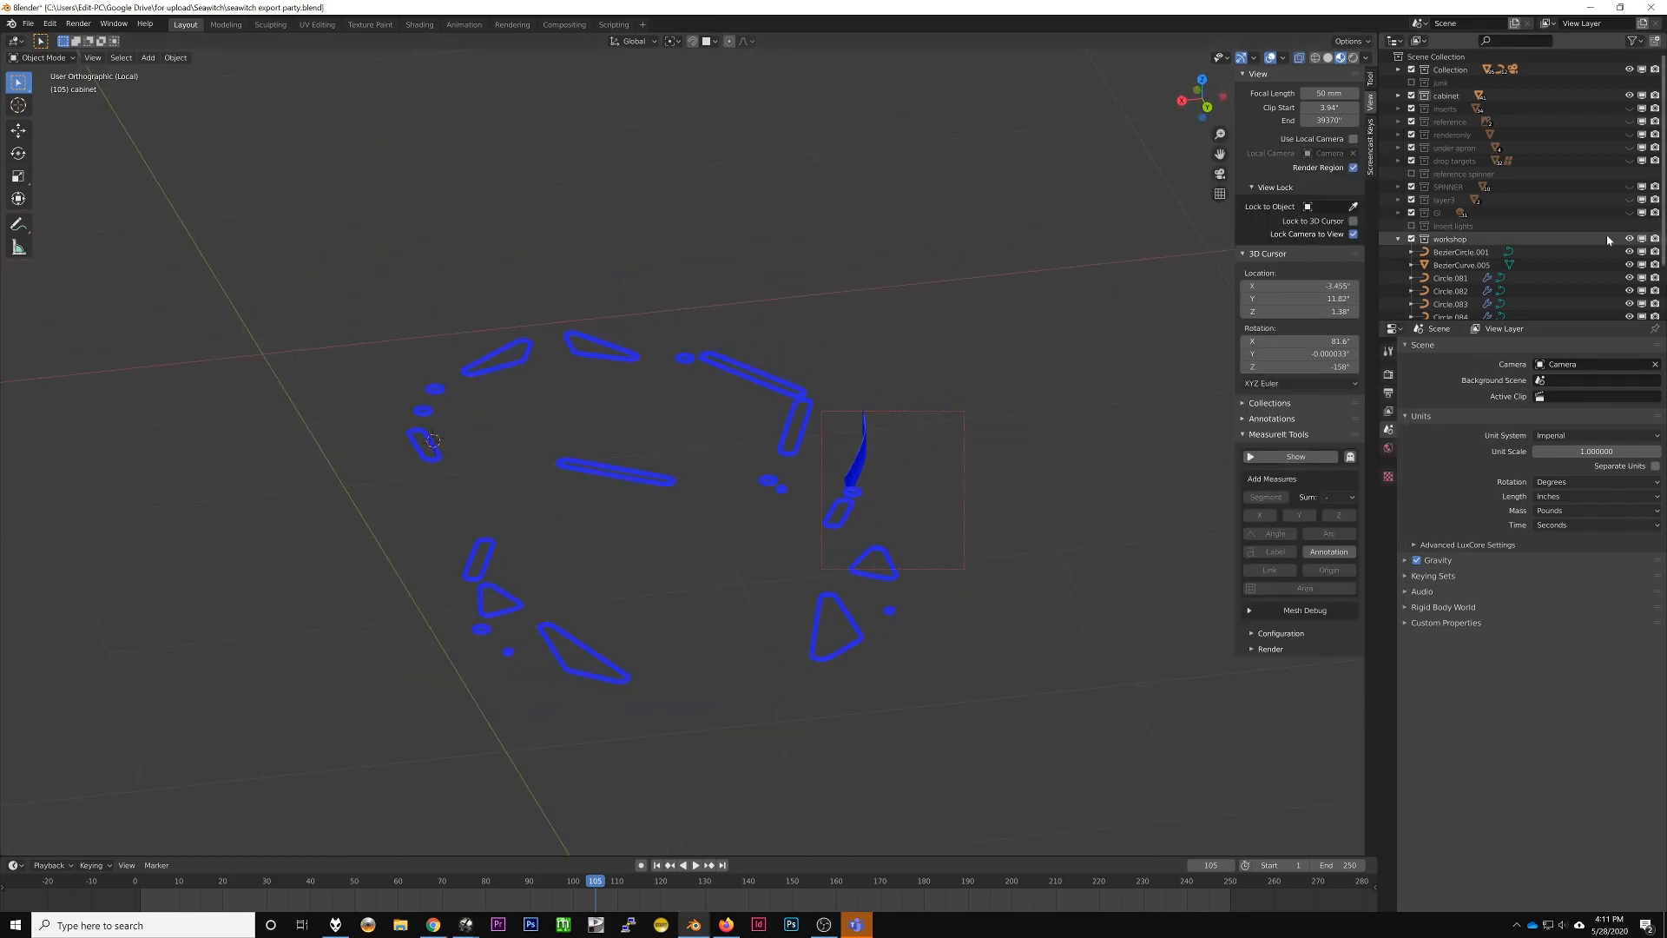
pyautogui.click(1455, 240)
# Step: Import phys_toparch.obj with -Z forward and Y up, and delete the imported mesh
pyautogui.click(28, 23)
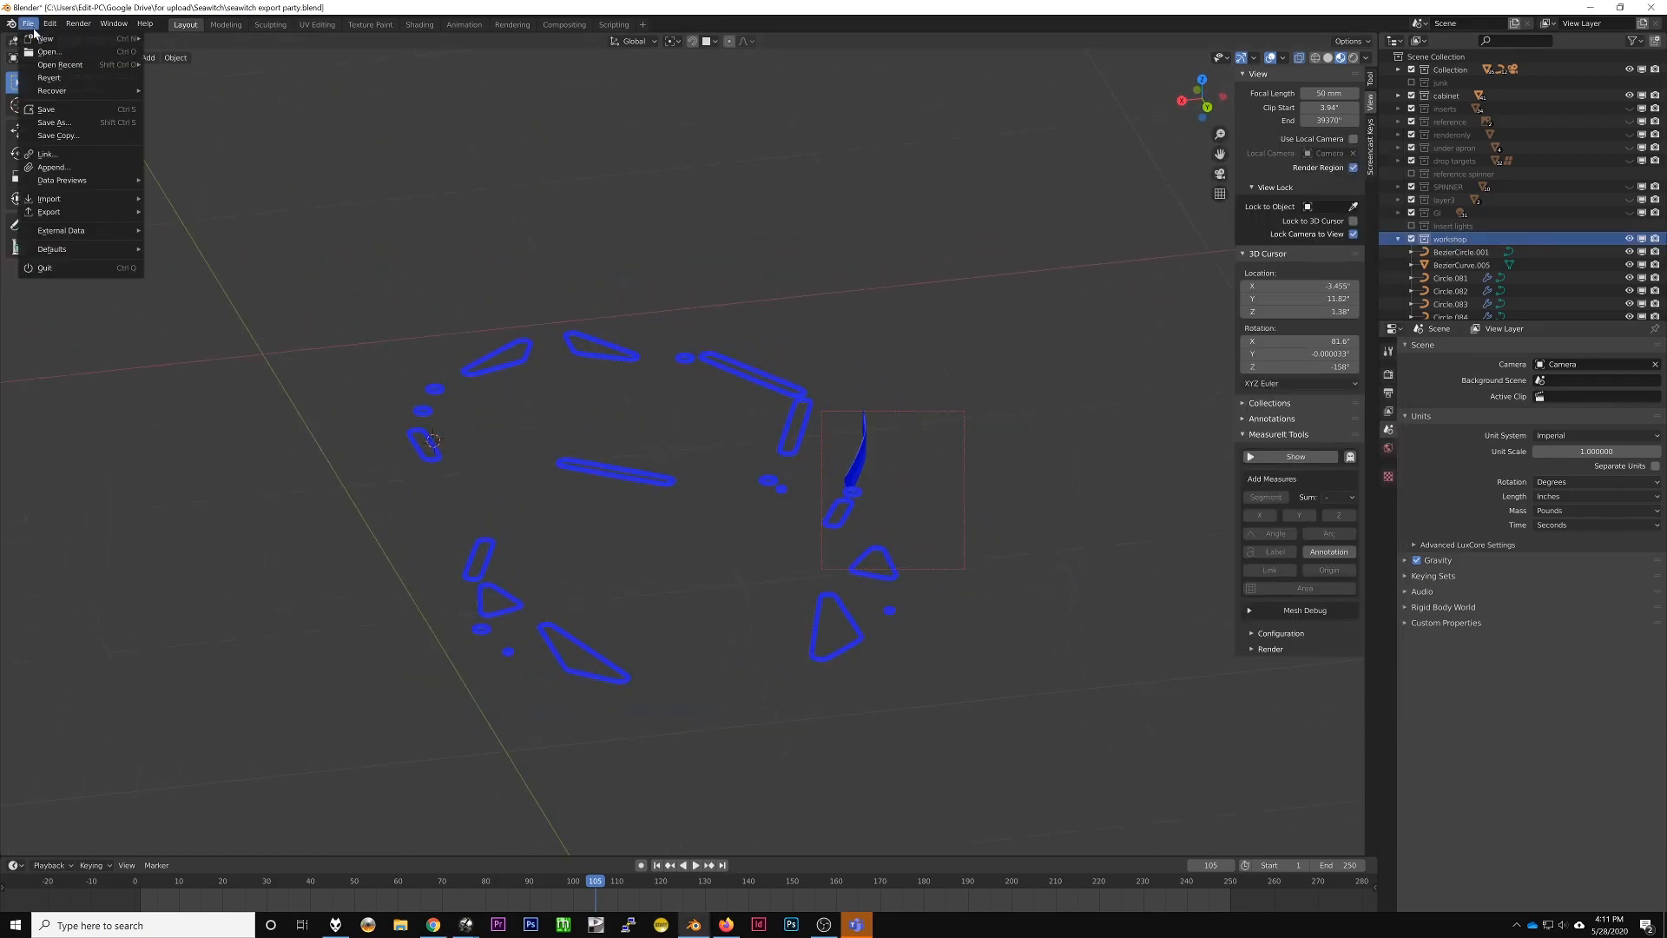
pyautogui.moveTo(102, 208)
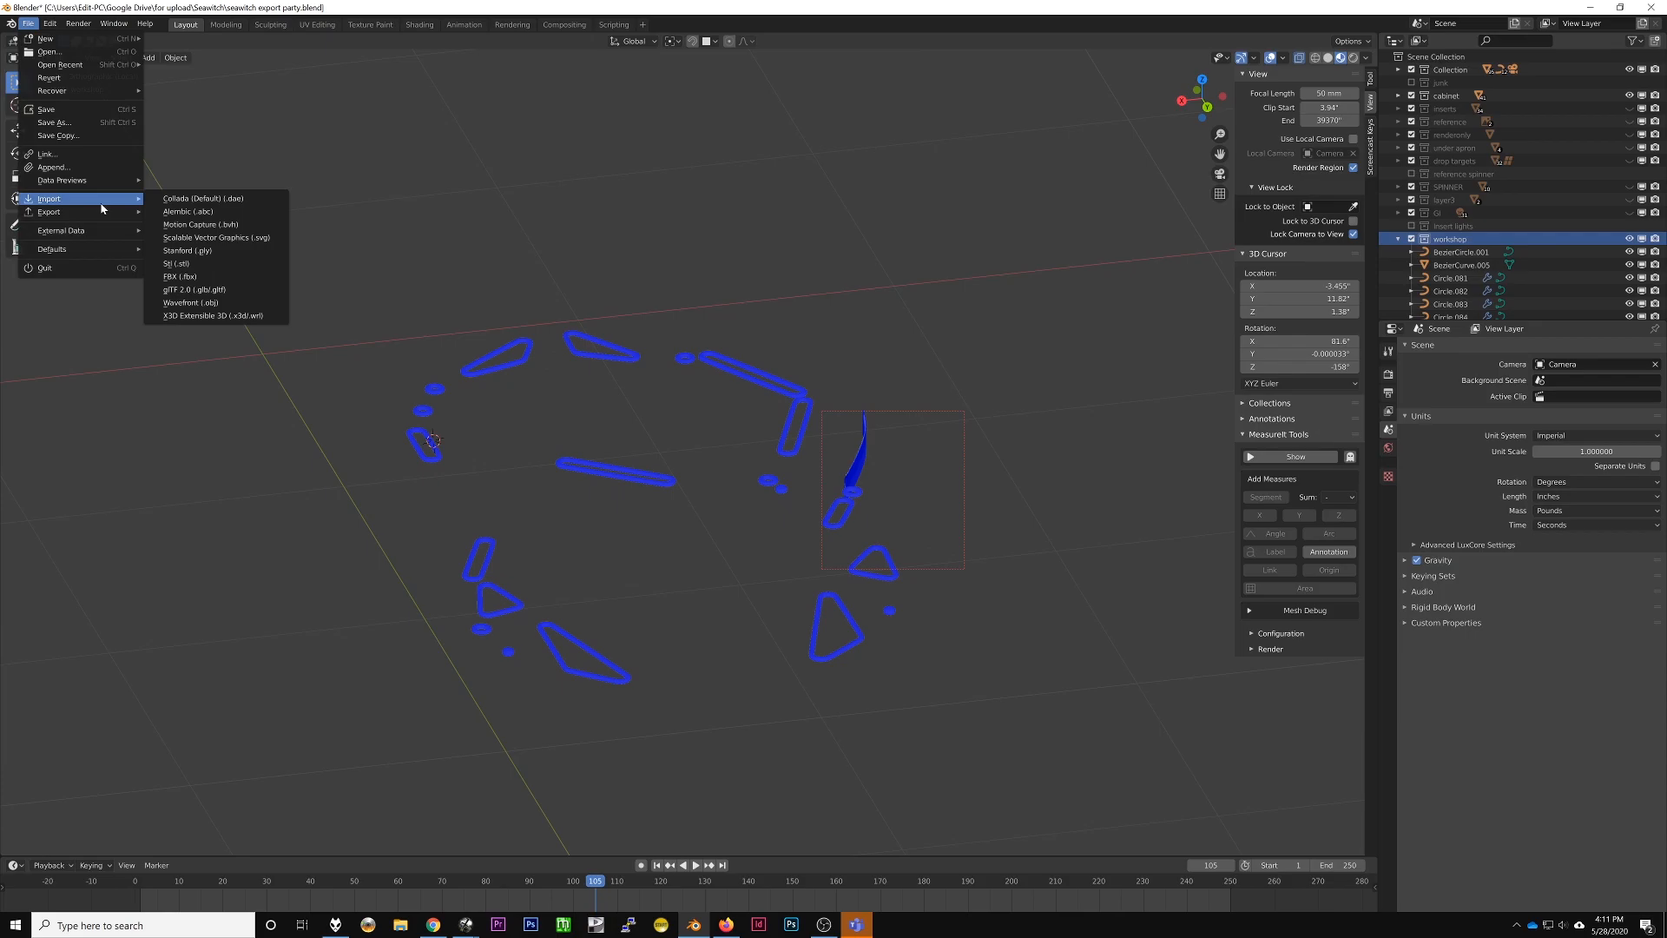
pyautogui.click(190, 302)
pyautogui.doubleClick(584, 109)
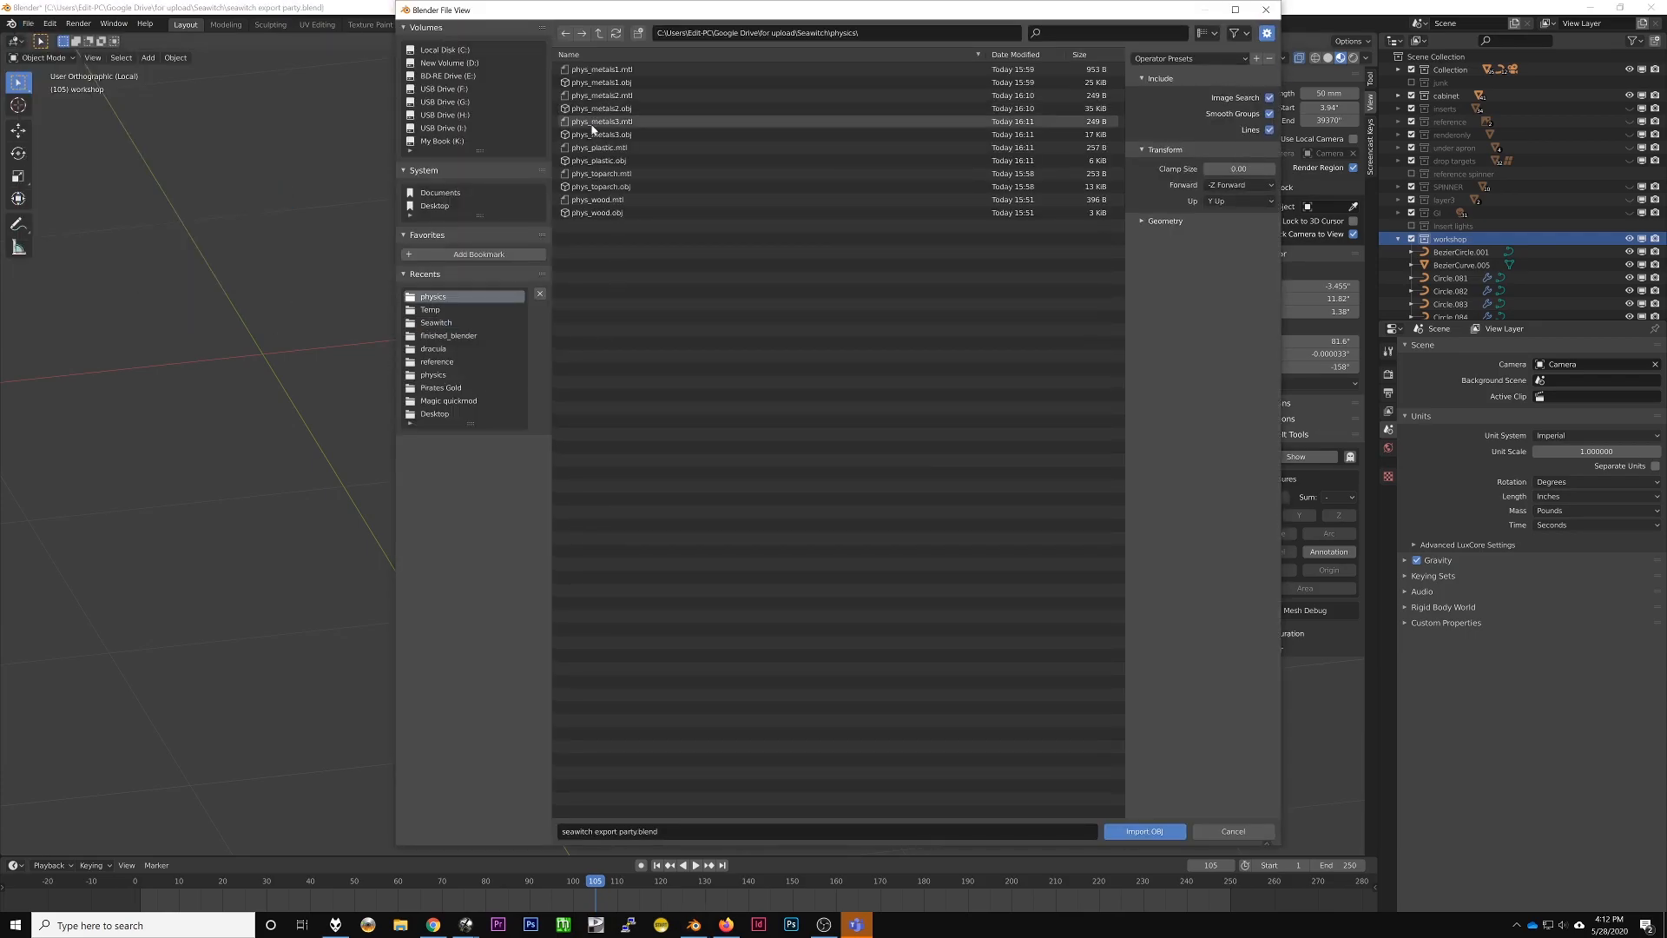
pyautogui.doubleClick(606, 185)
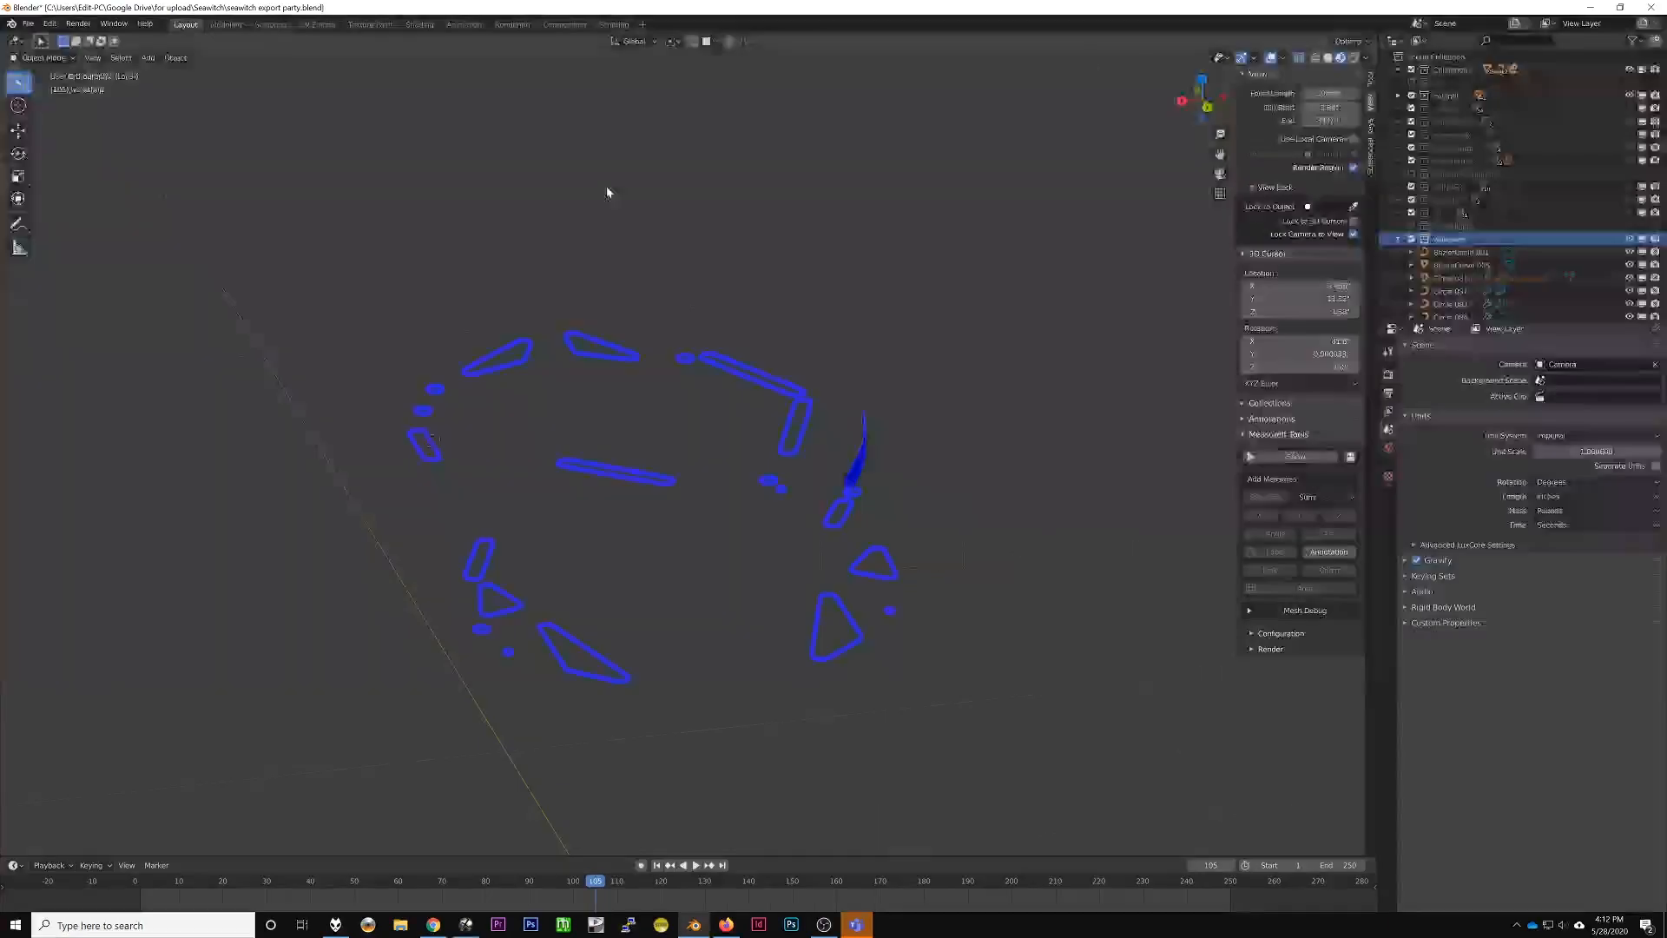
pyautogui.scroll(-10, 774, 302)
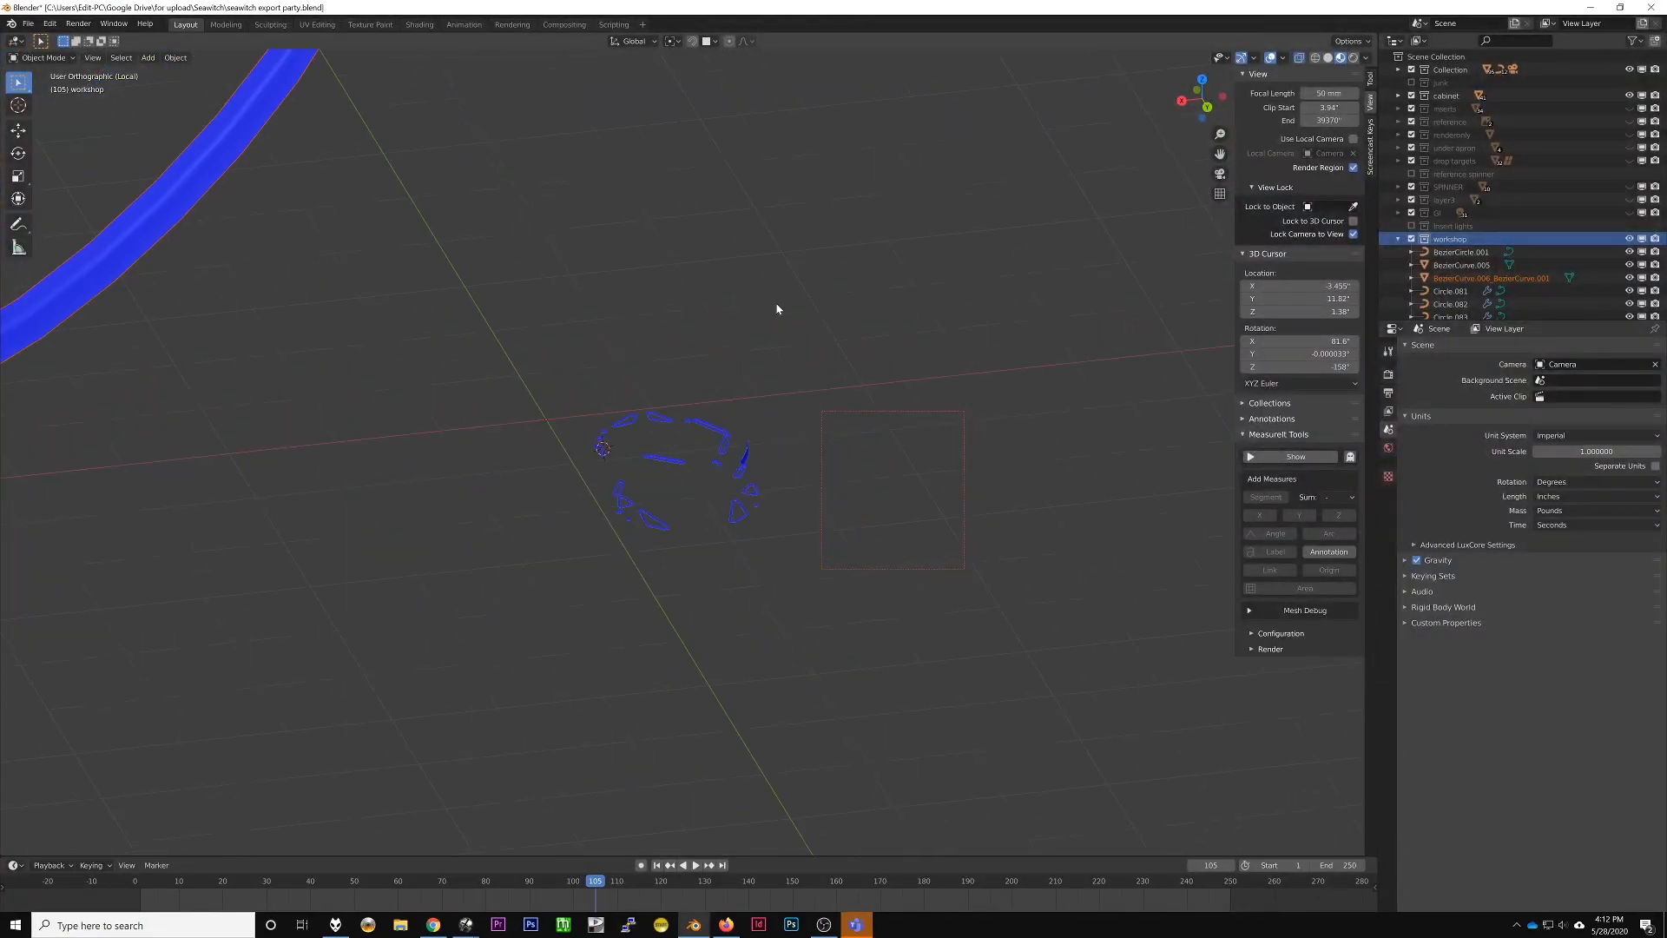
pyautogui.scroll(-3, 770, 321)
pyautogui.press('x')
pyautogui.click(707, 354)
# Step: Import phys_toparch.obj into the workshop collection using the saved preset with clamp size 10.00, Y forward and -Z up
pyautogui.click(28, 23)
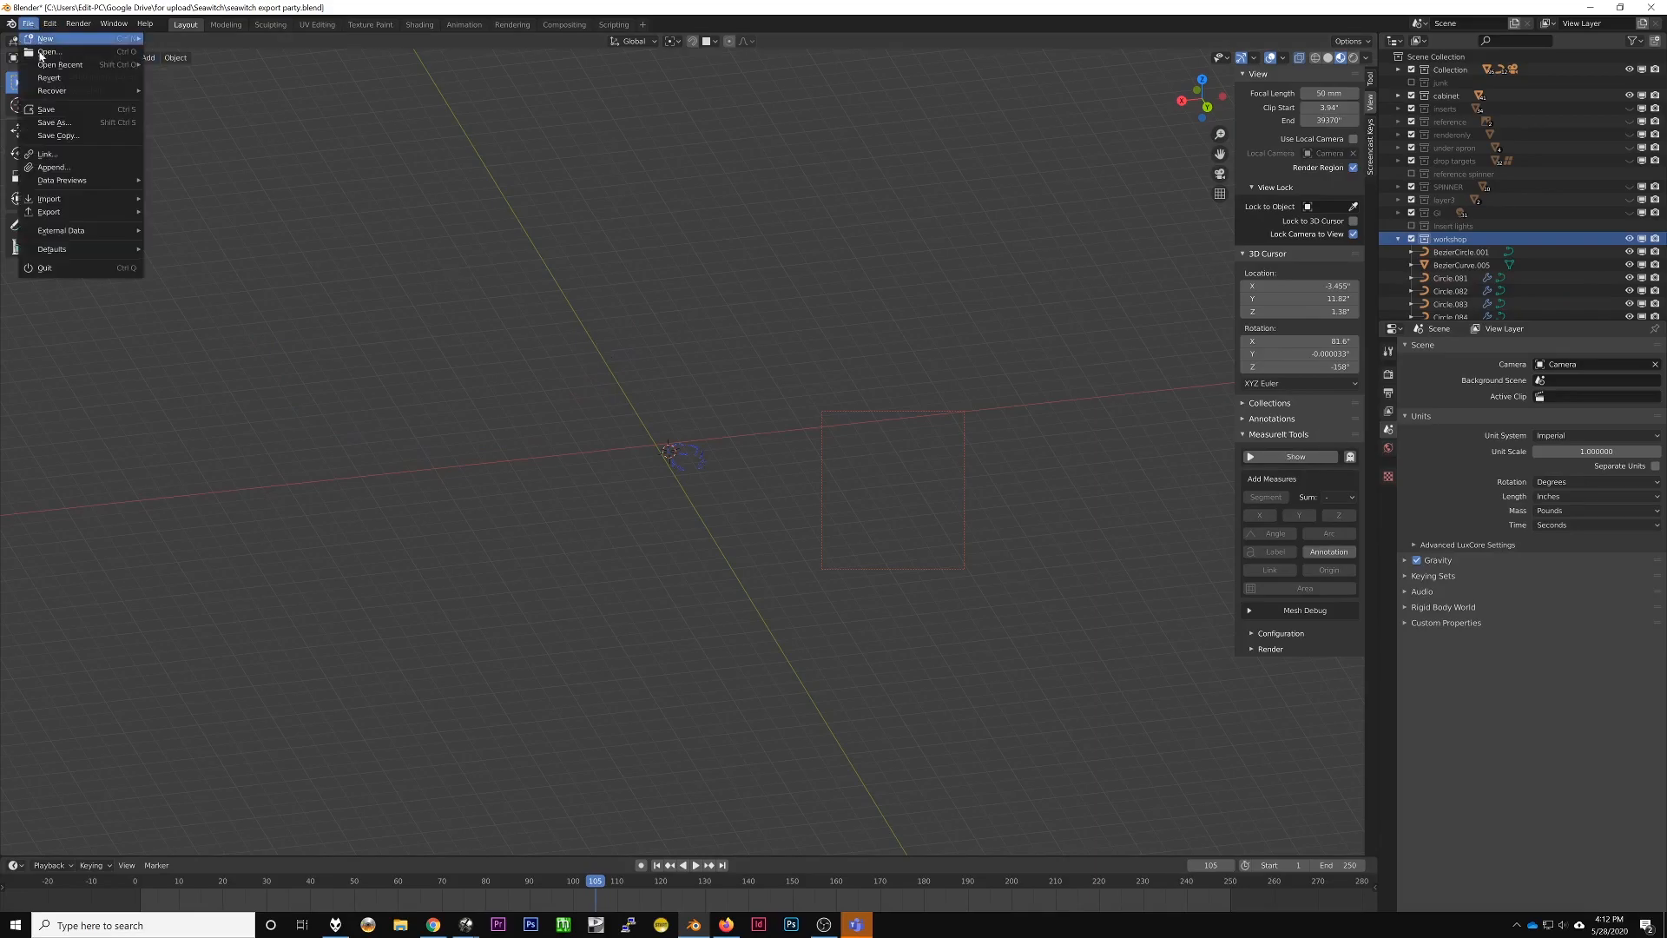
pyautogui.moveTo(92, 202)
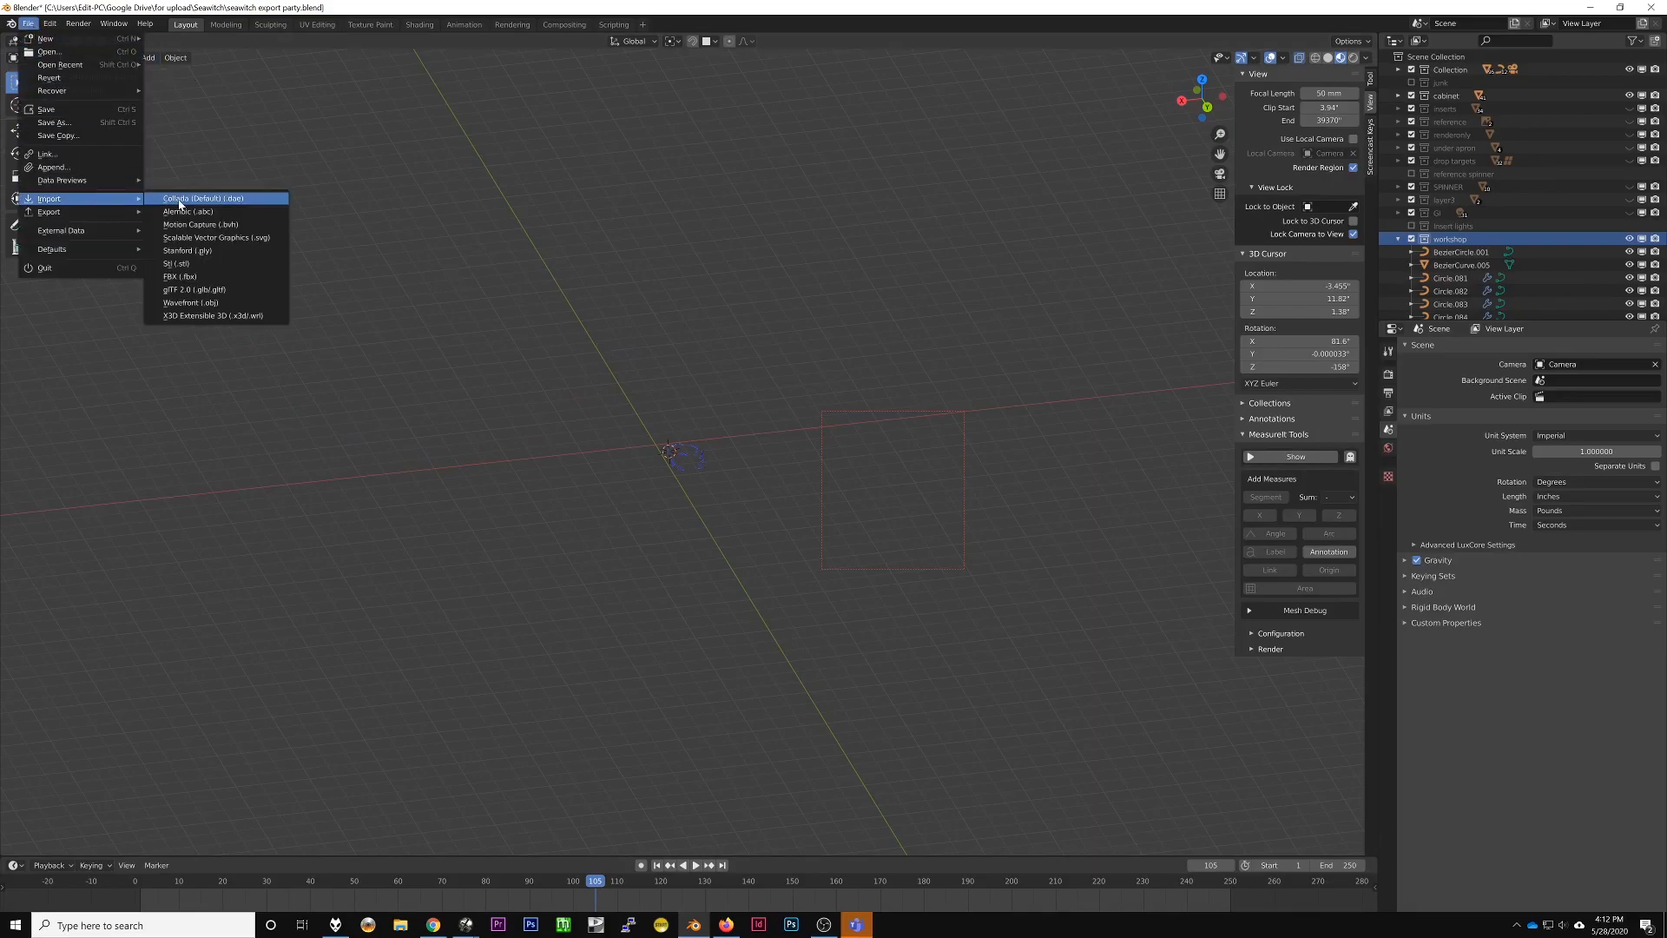
pyautogui.click(249, 304)
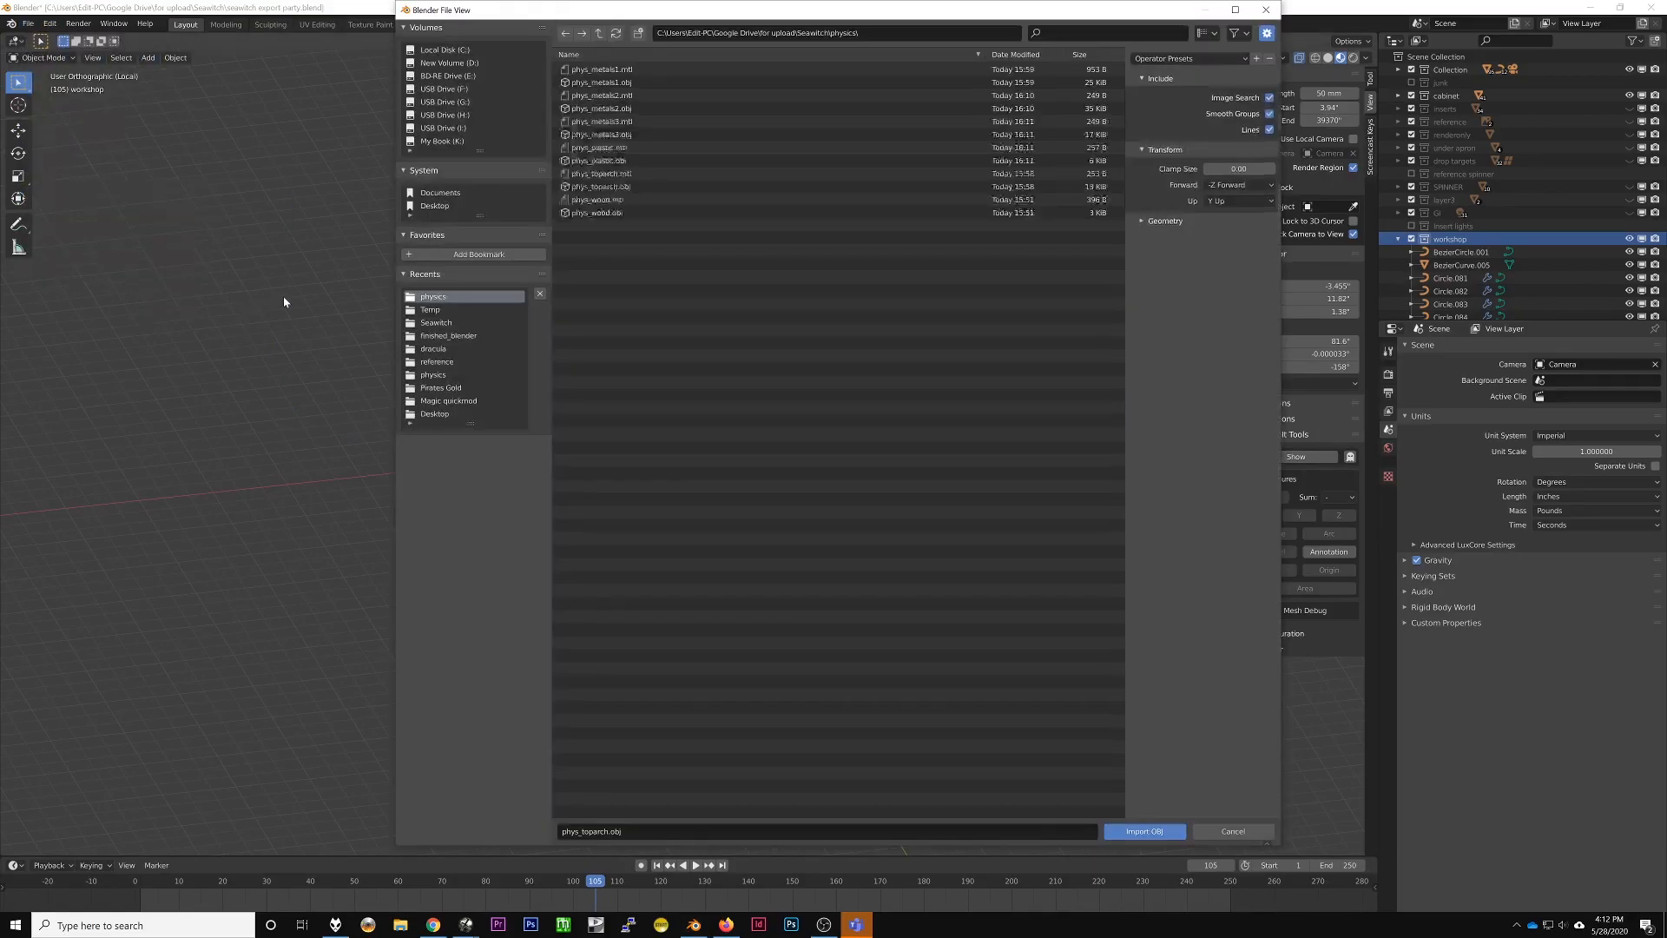
pyautogui.click(607, 186)
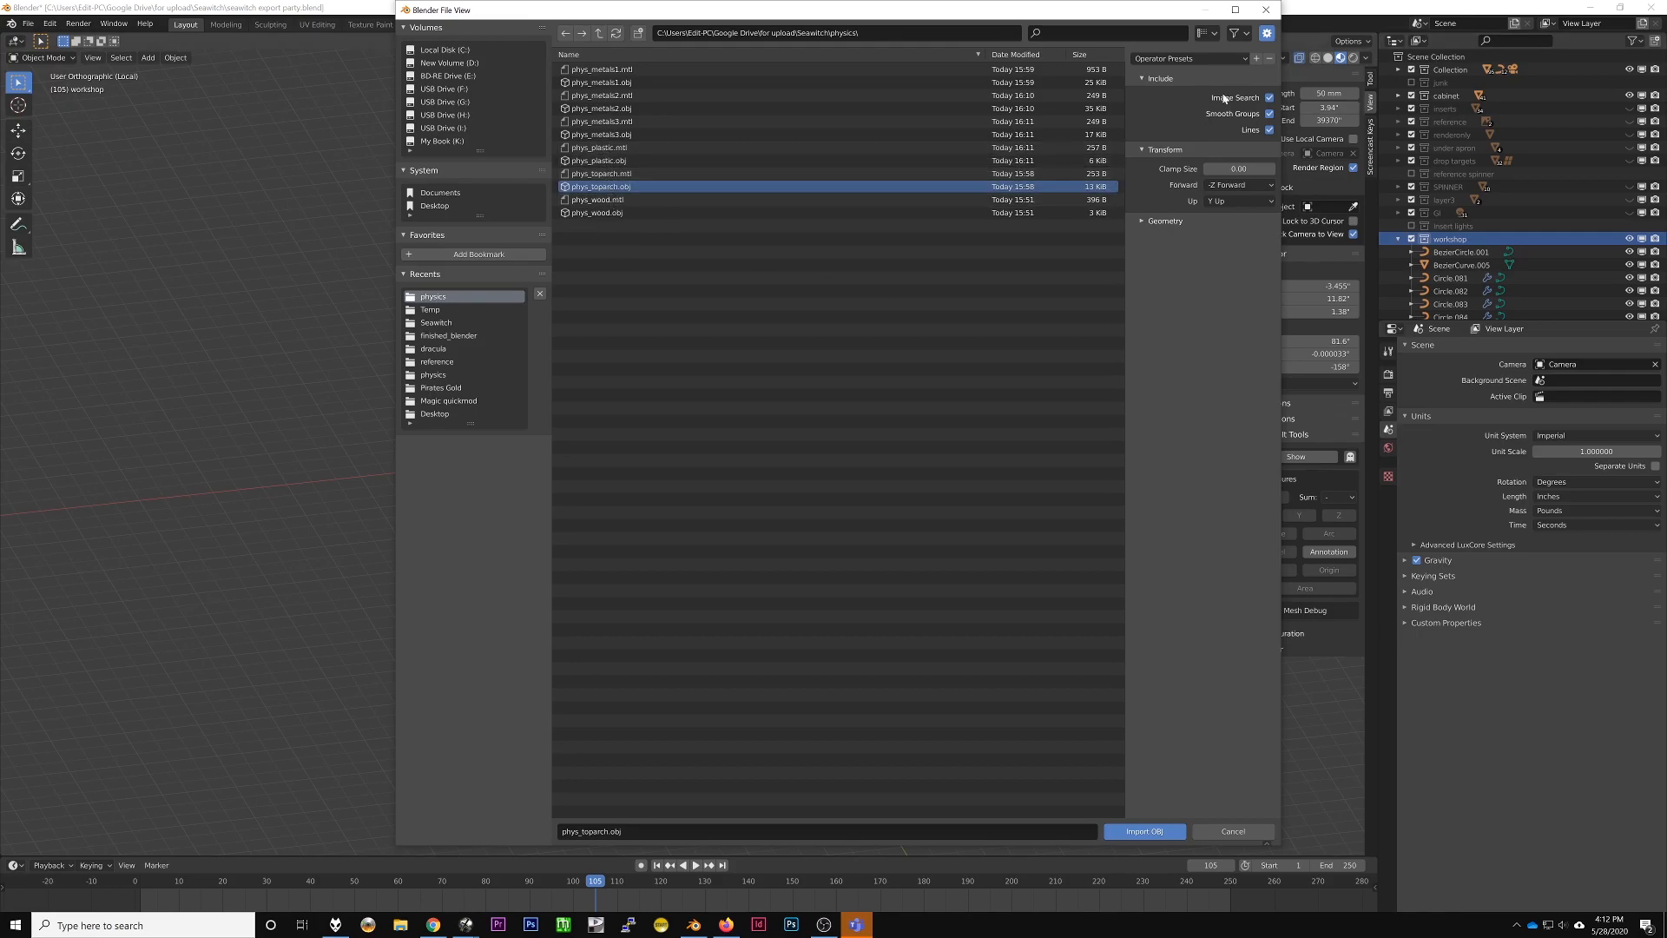
pyautogui.click(1187, 58)
pyautogui.click(1190, 98)
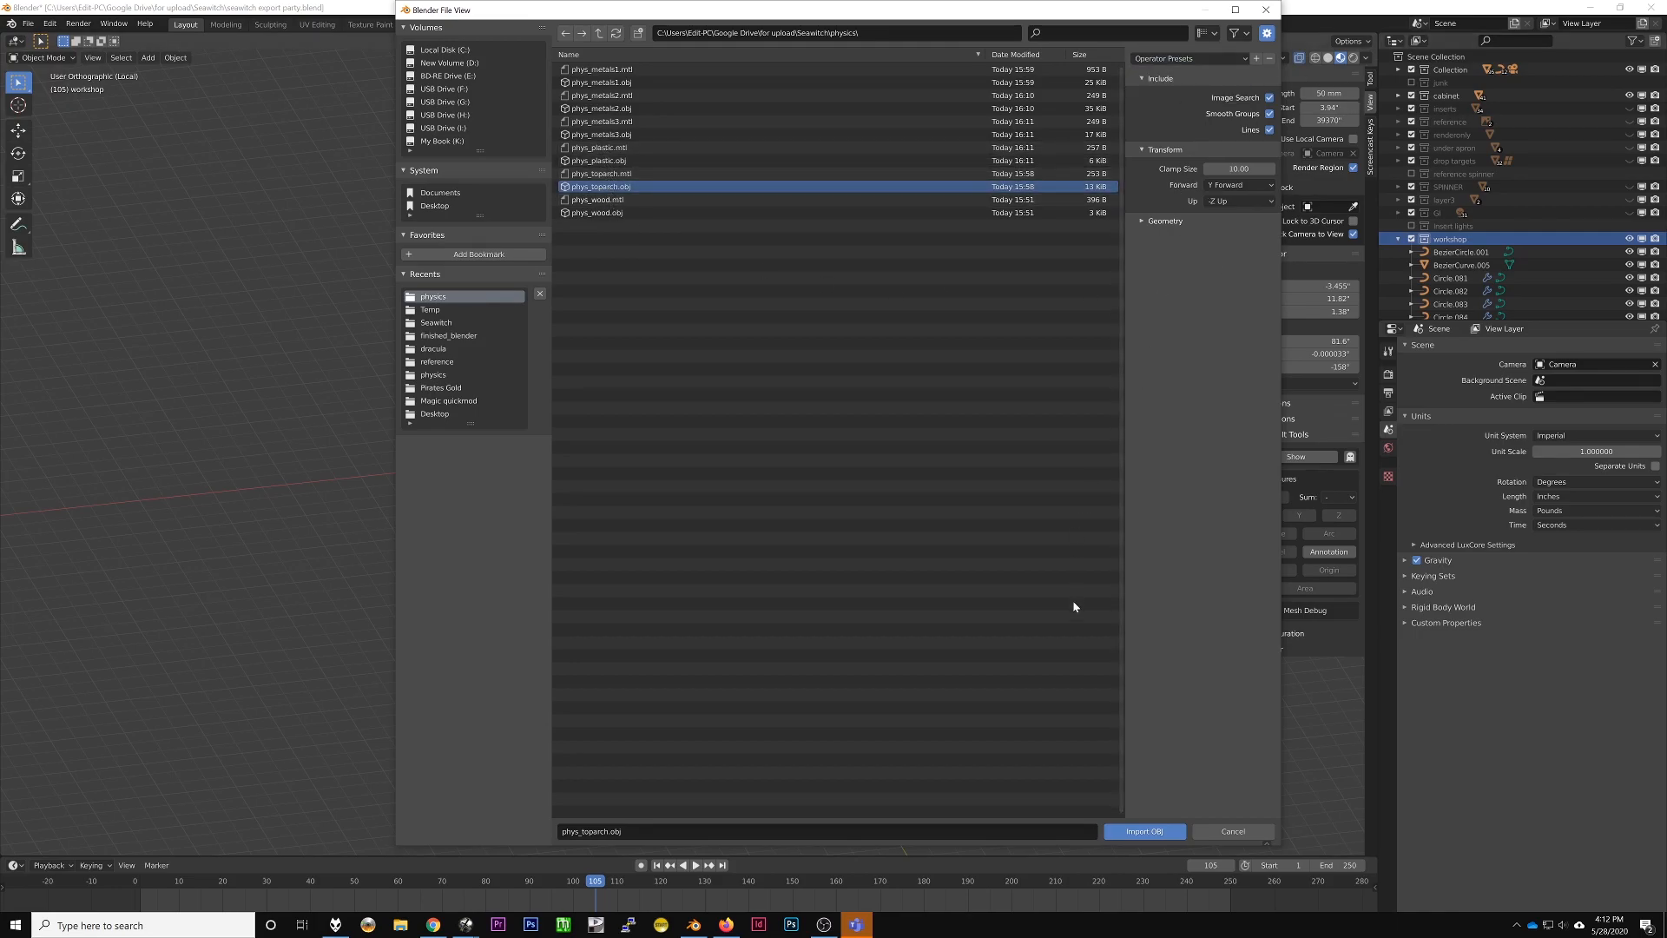
pyautogui.click(1146, 830)
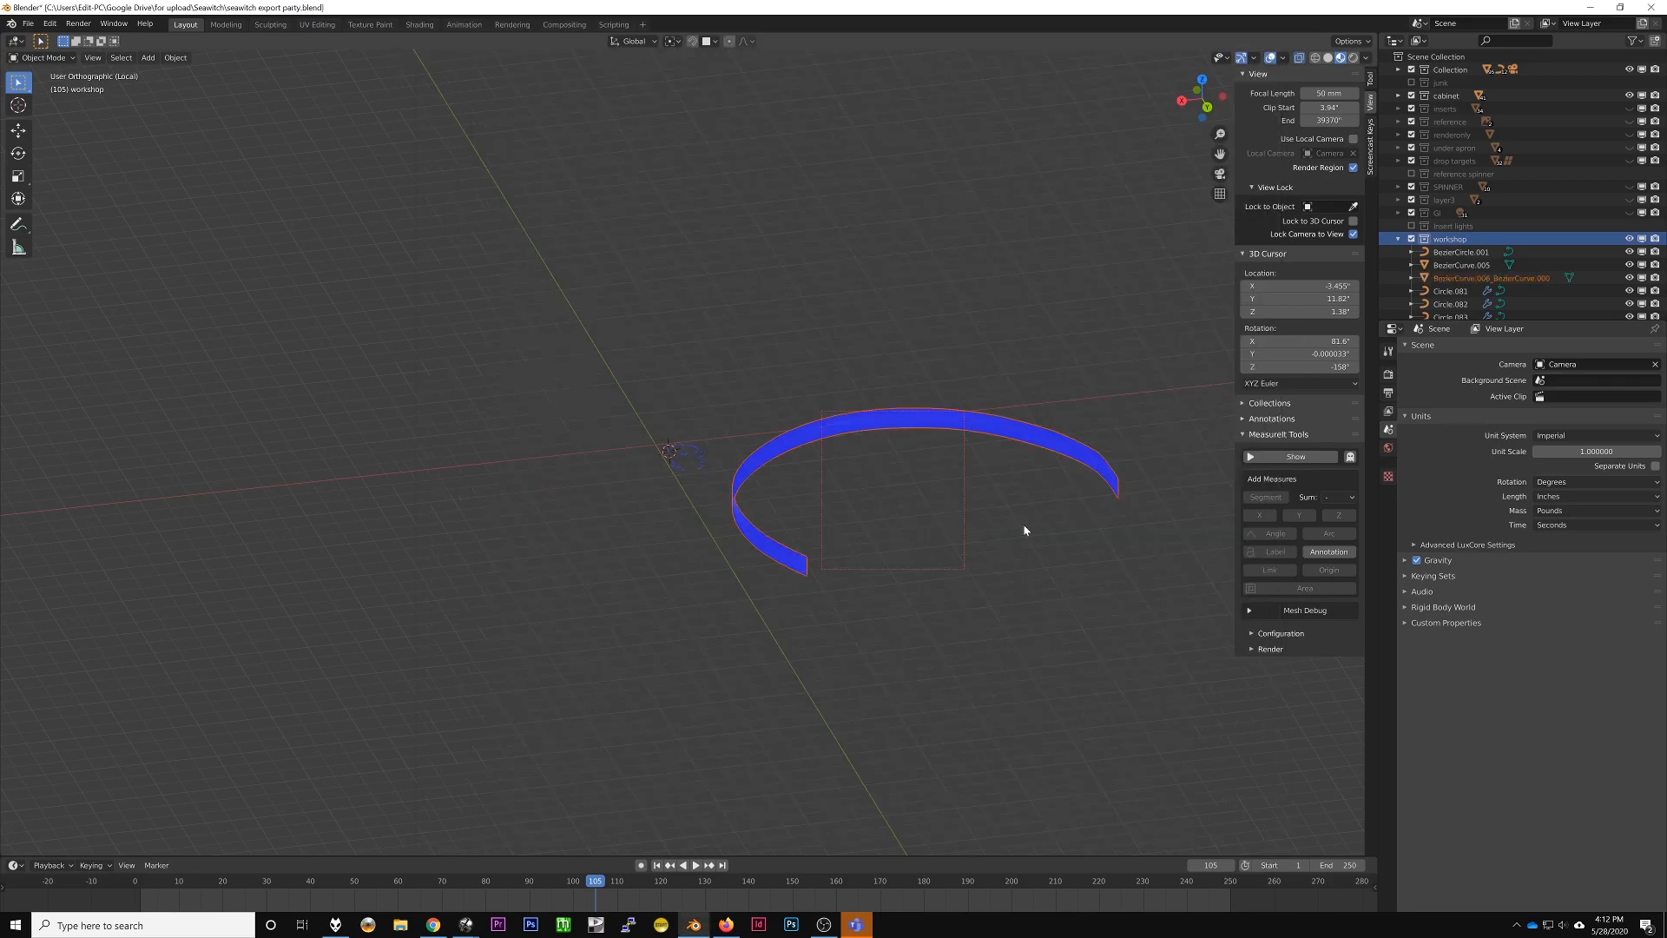
# Step: Scale the imported top arch uniformly by 0.1
pyautogui.write('s')
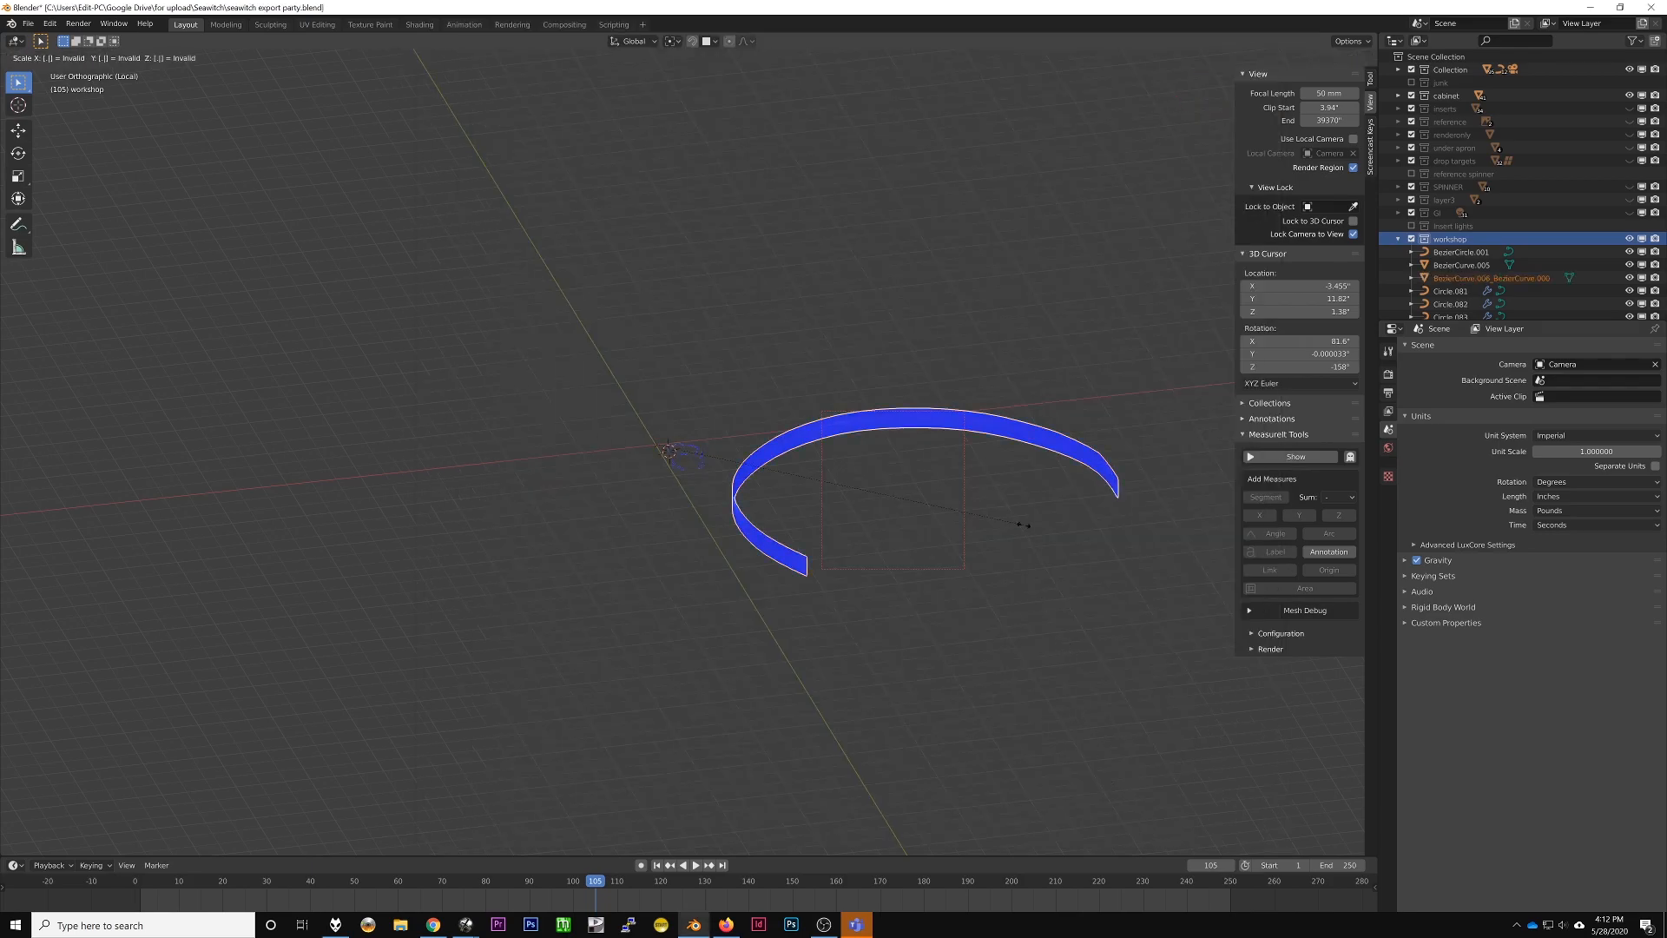
pyautogui.write('.1')
pyautogui.press('Return')
pyautogui.scroll(12, 885, 469)
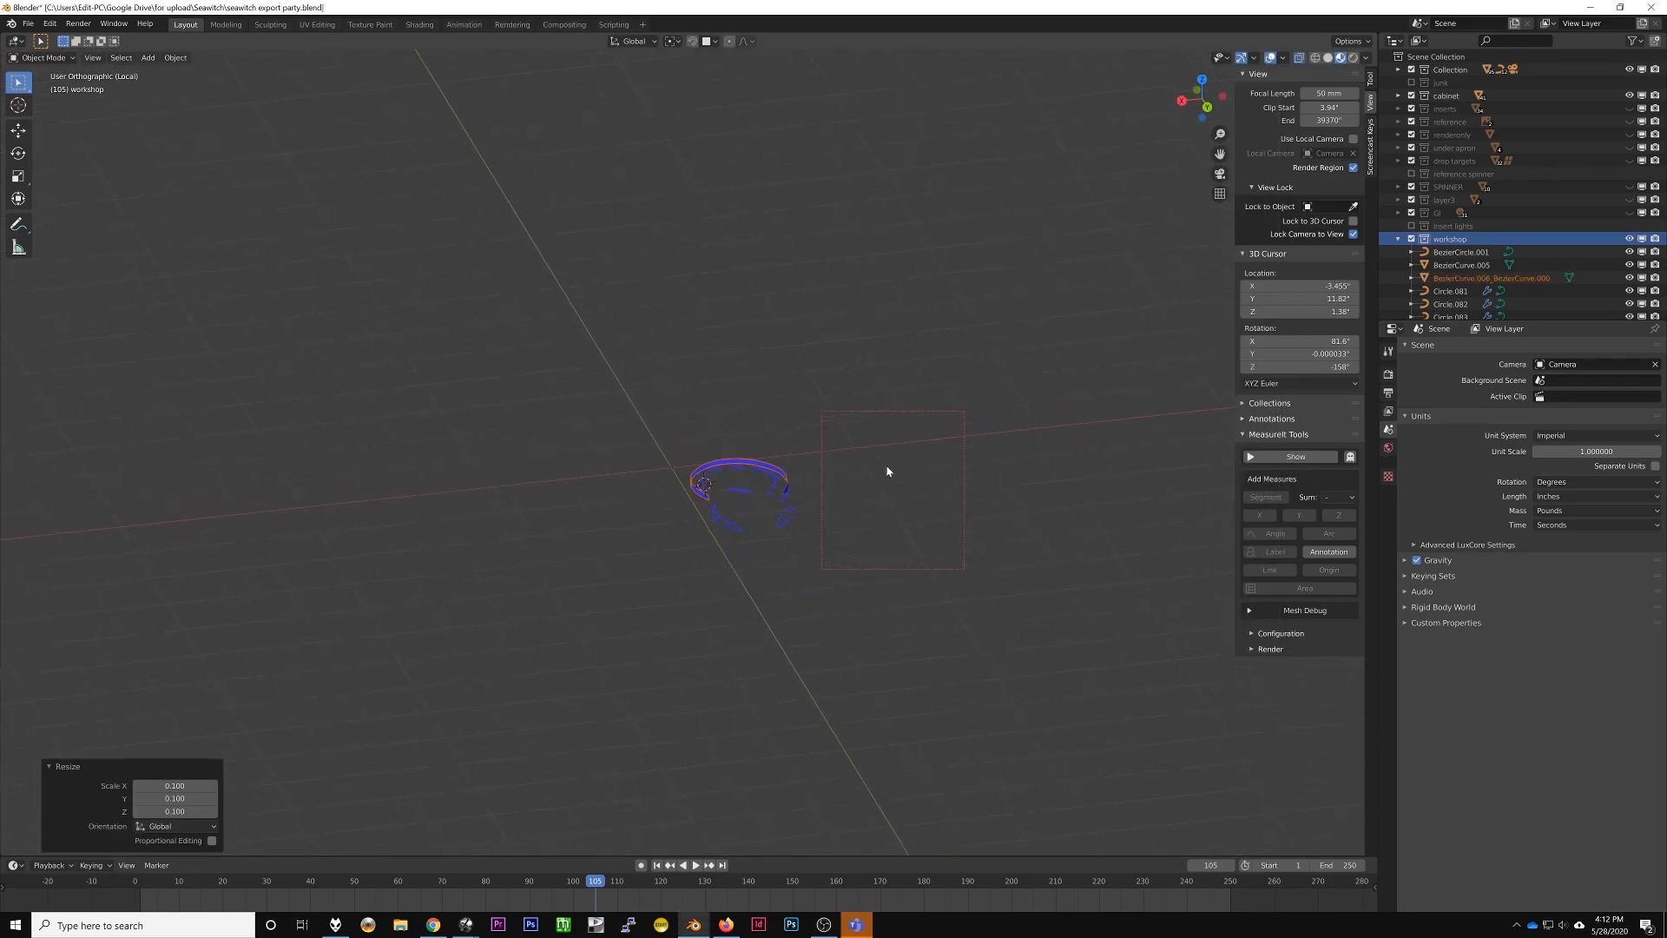
pyautogui.keyDown('shift'); pyautogui.moveTo(938, 504); pyautogui.dragTo(771, 321, button='middle'); pyautogui.keyUp('shift')
pyautogui.scroll(1, 786, 322)
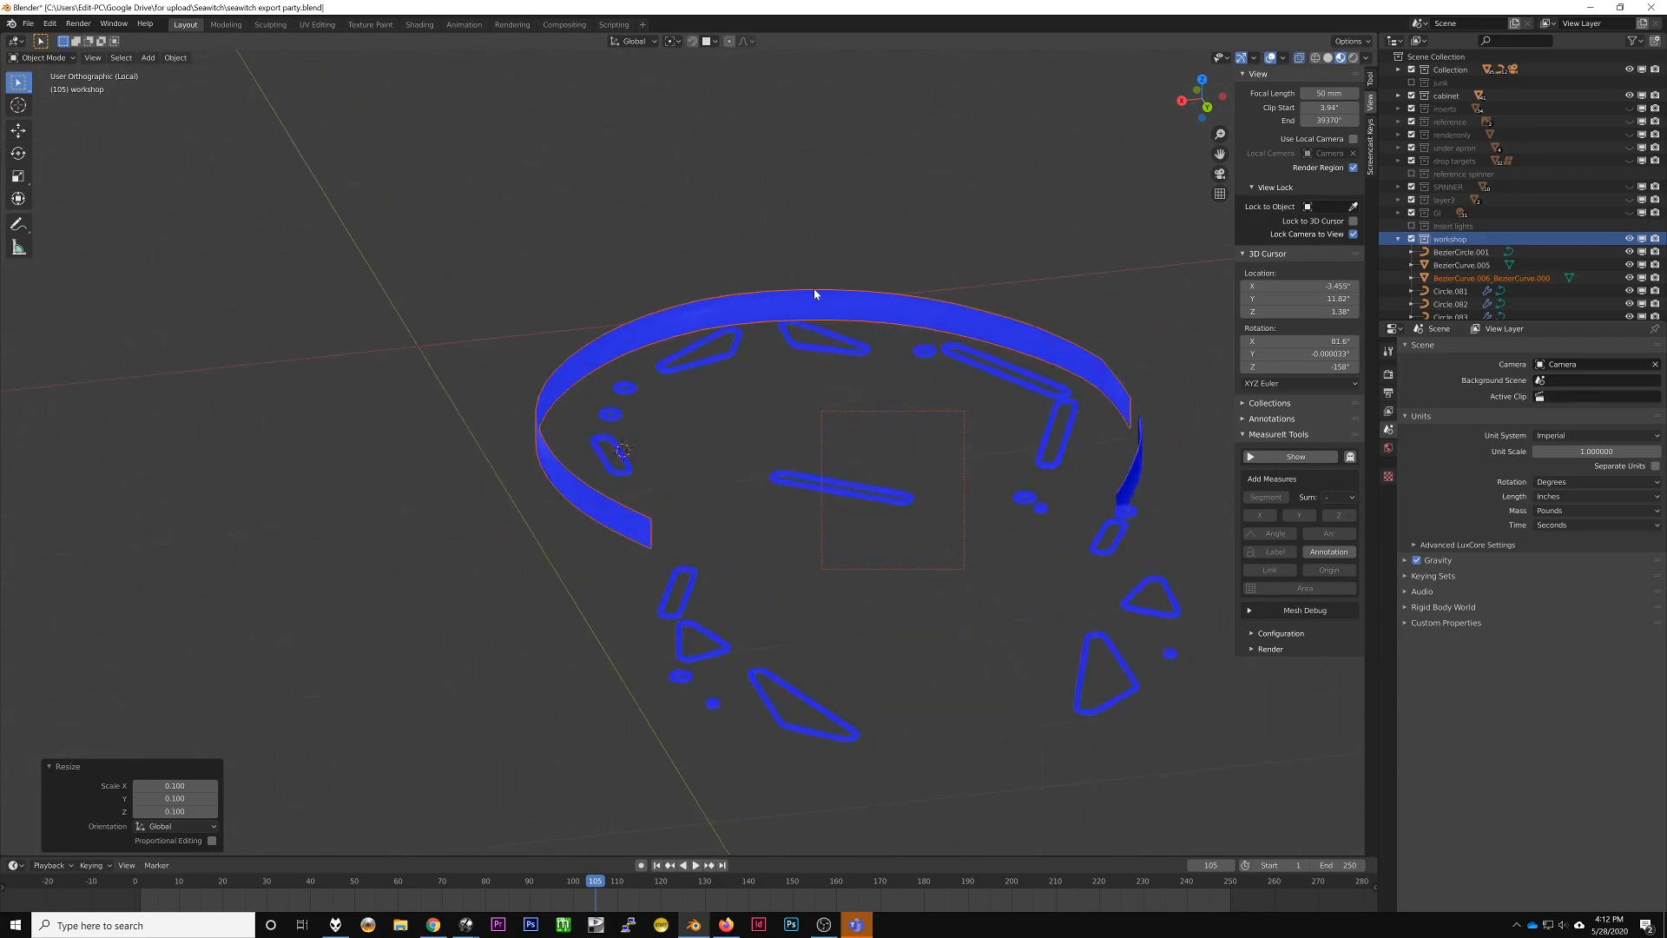
# Step: Unwrap all faces of the imported top arch in edit mode
pyautogui.click(800, 298)
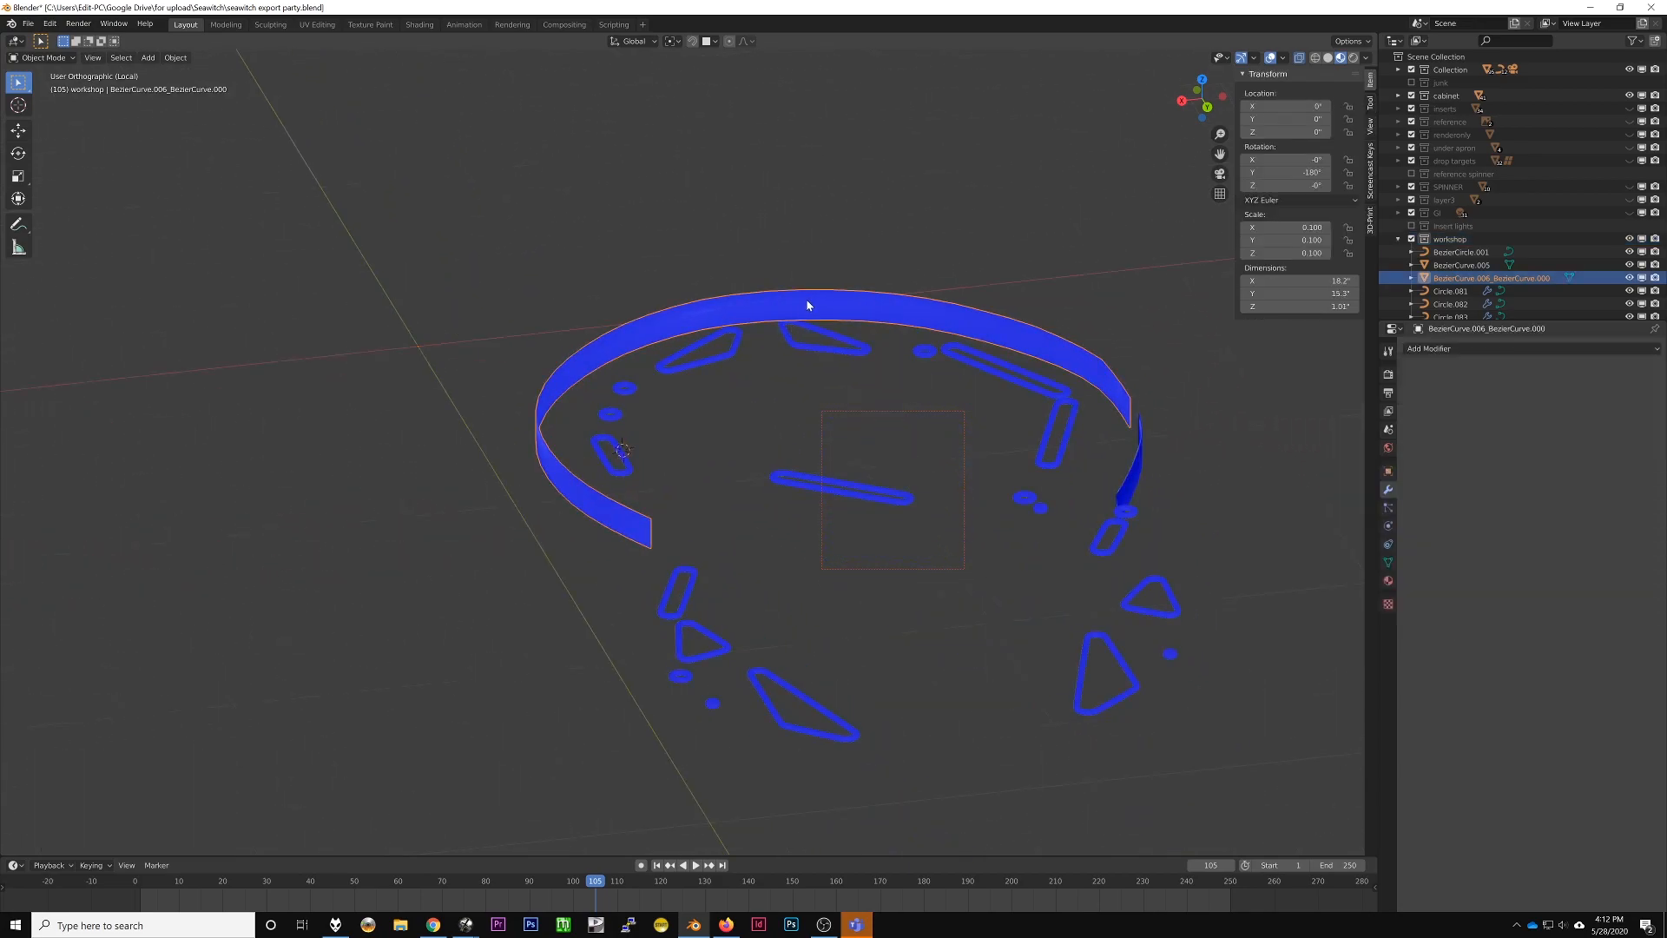
pyautogui.press('Tab')
pyautogui.press('u')
pyautogui.click(853, 318)
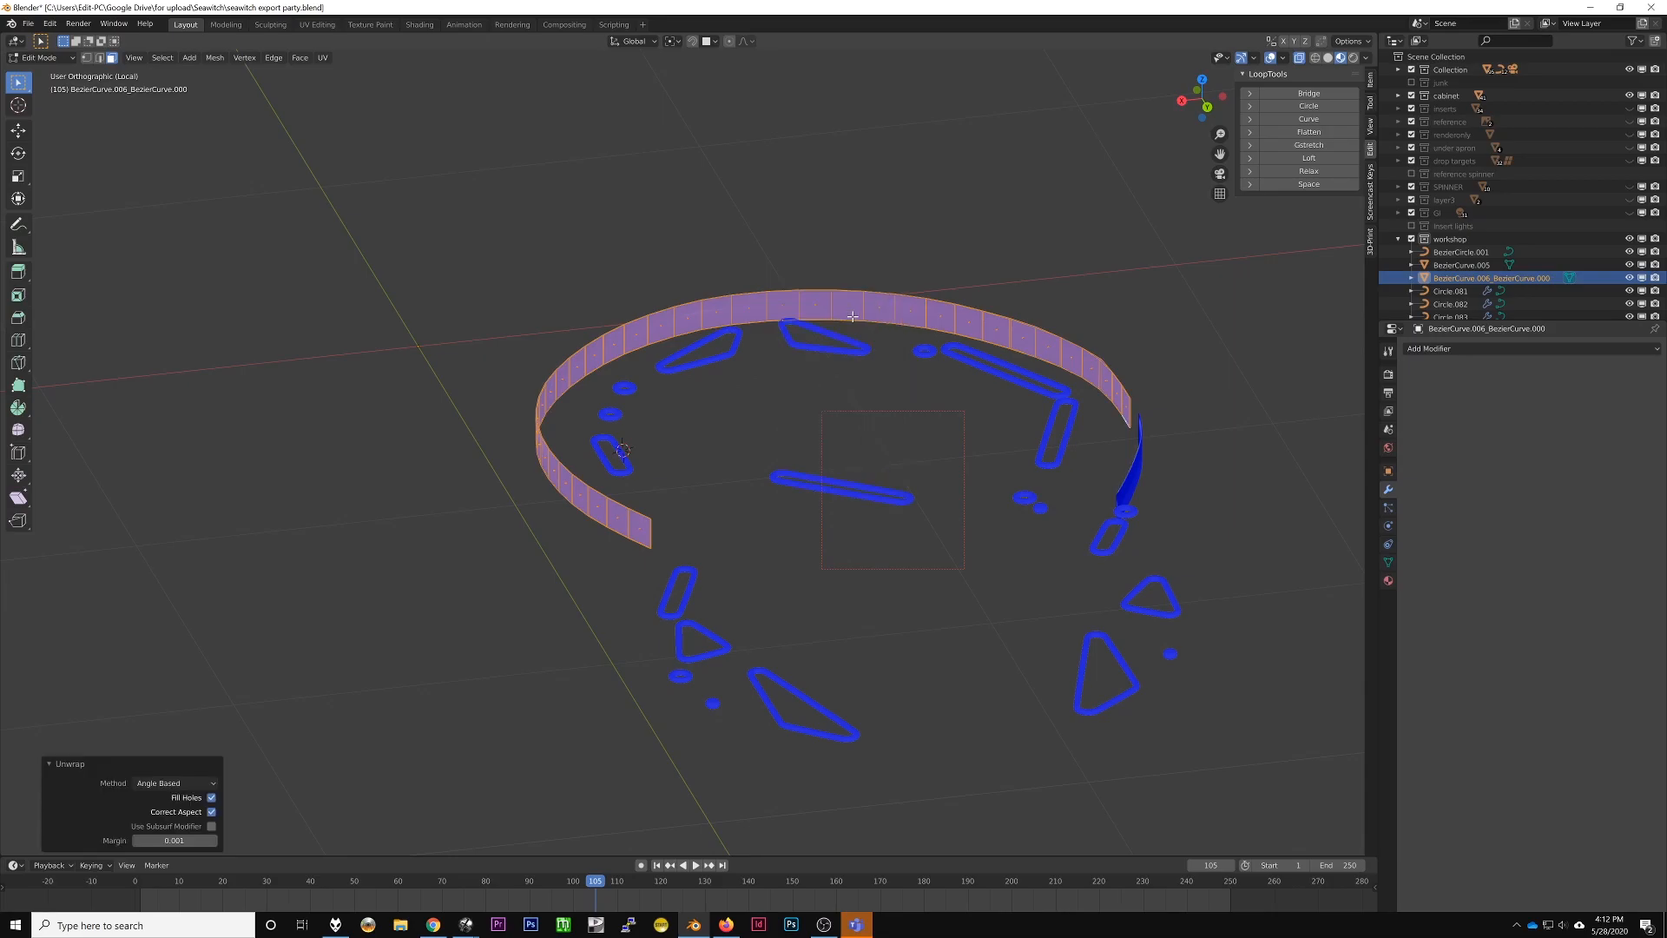
# Step: Triangulate the top arch faces and merge them back into quads, then export the mesh over phys_toparch.obj in the physics folder
pyautogui.hotkey('ctrl', 't')
pyautogui.hotkey('alt', 'j')
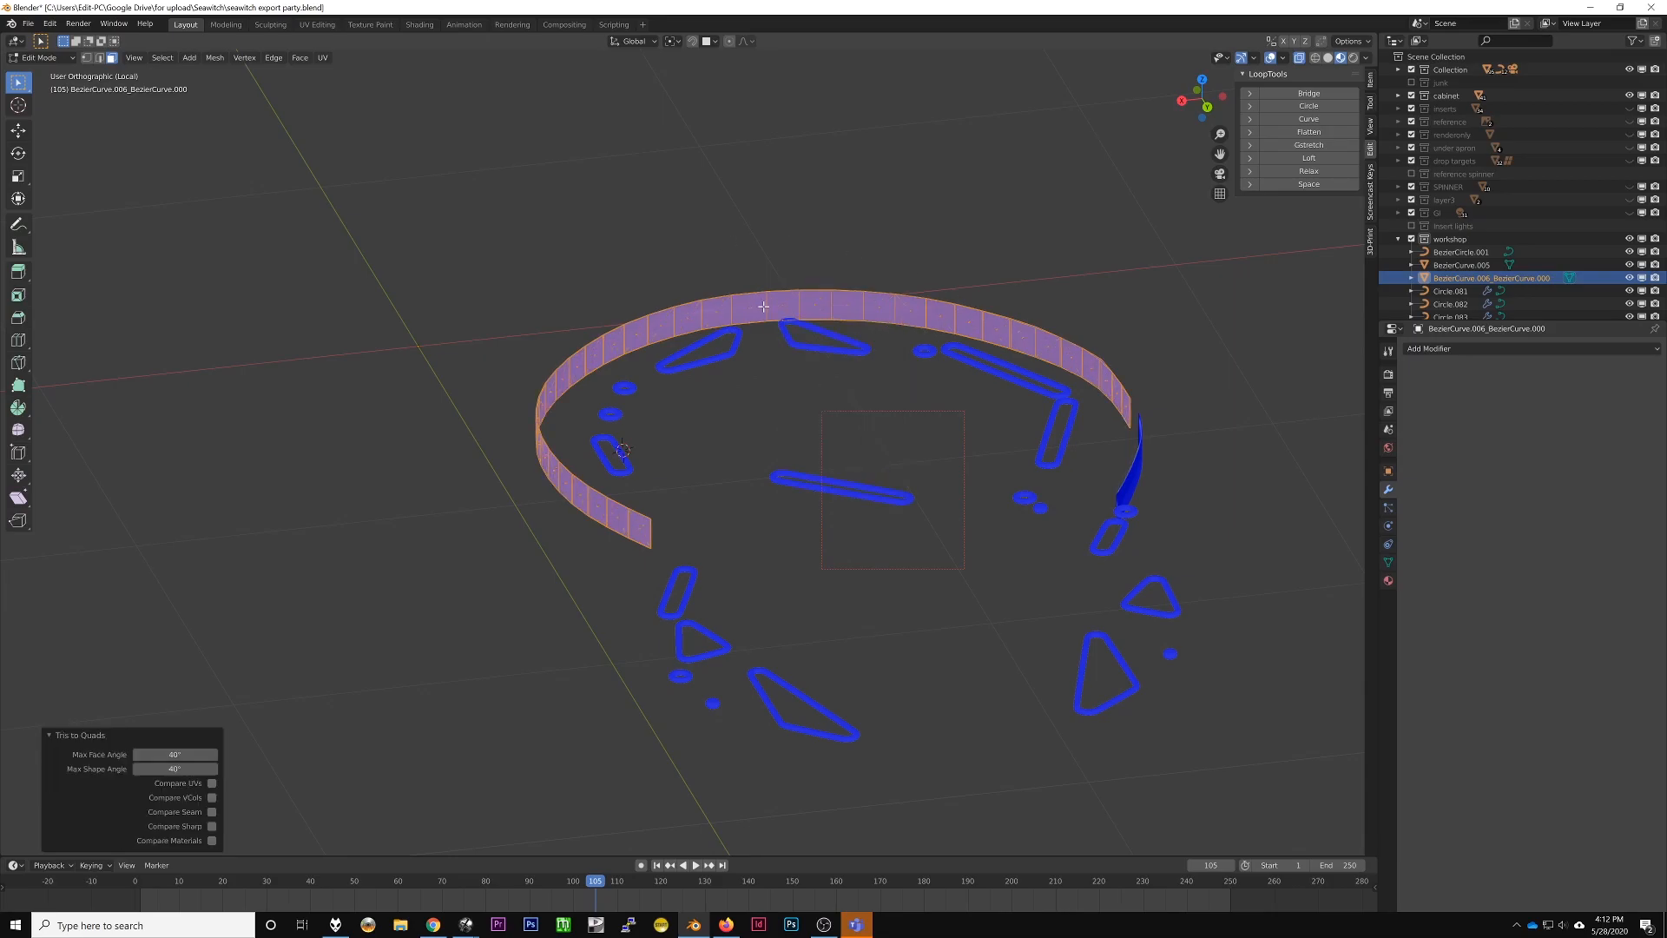
pyautogui.hotkey('ctrl', 'shift', 'e')
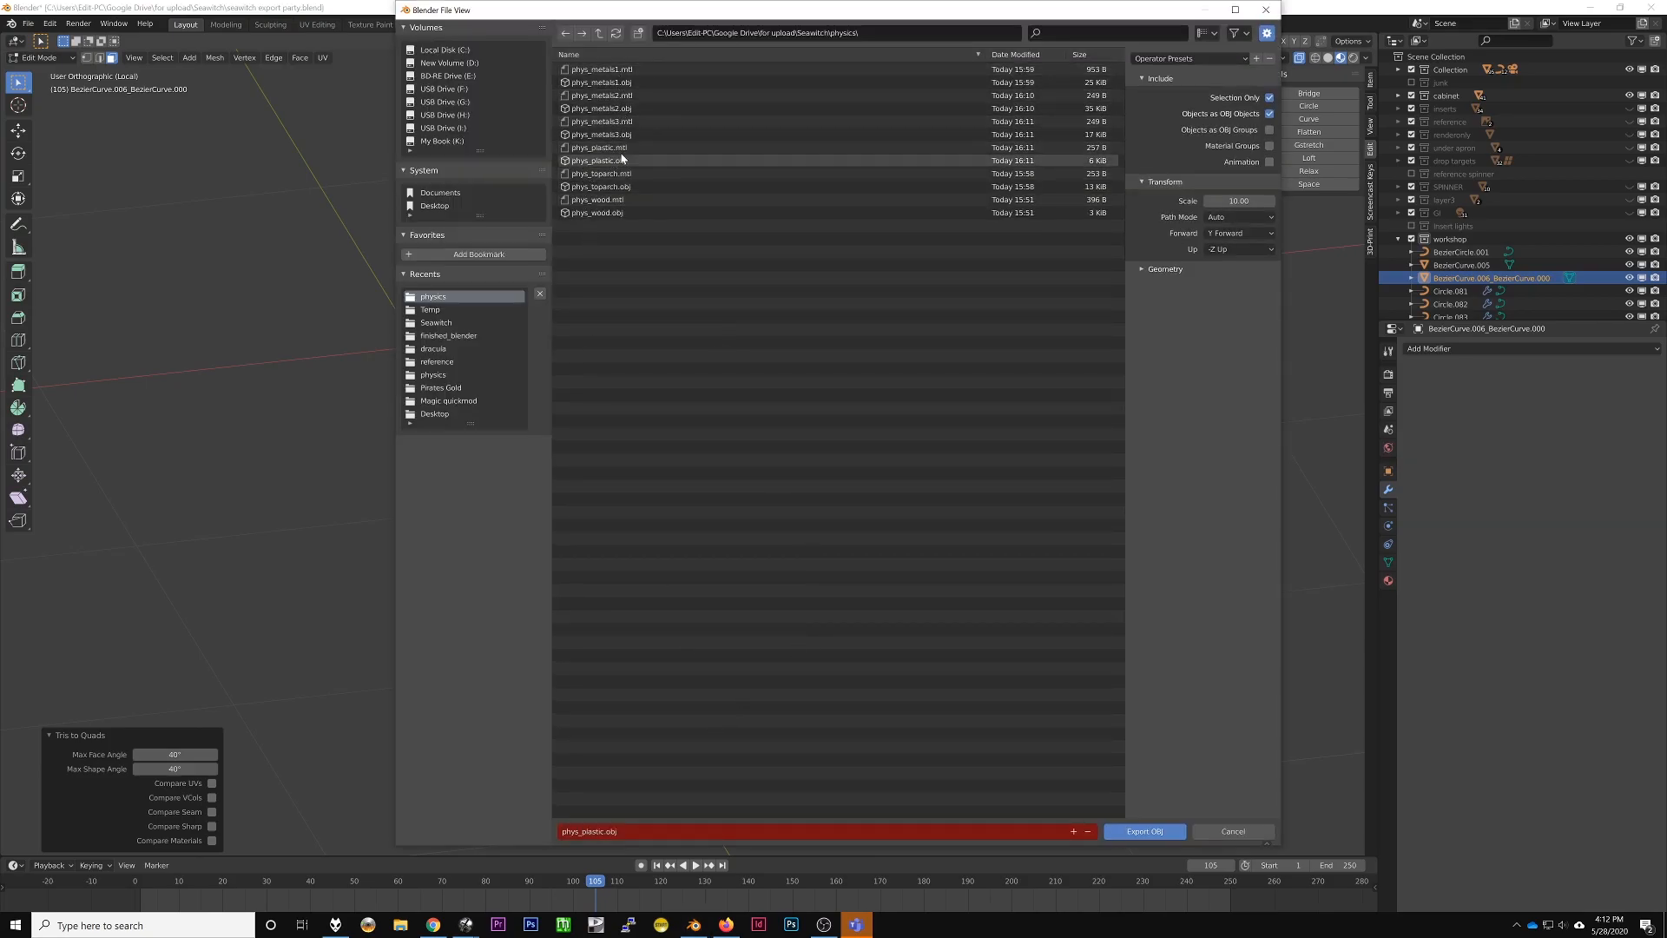
pyautogui.doubleClick(608, 187)
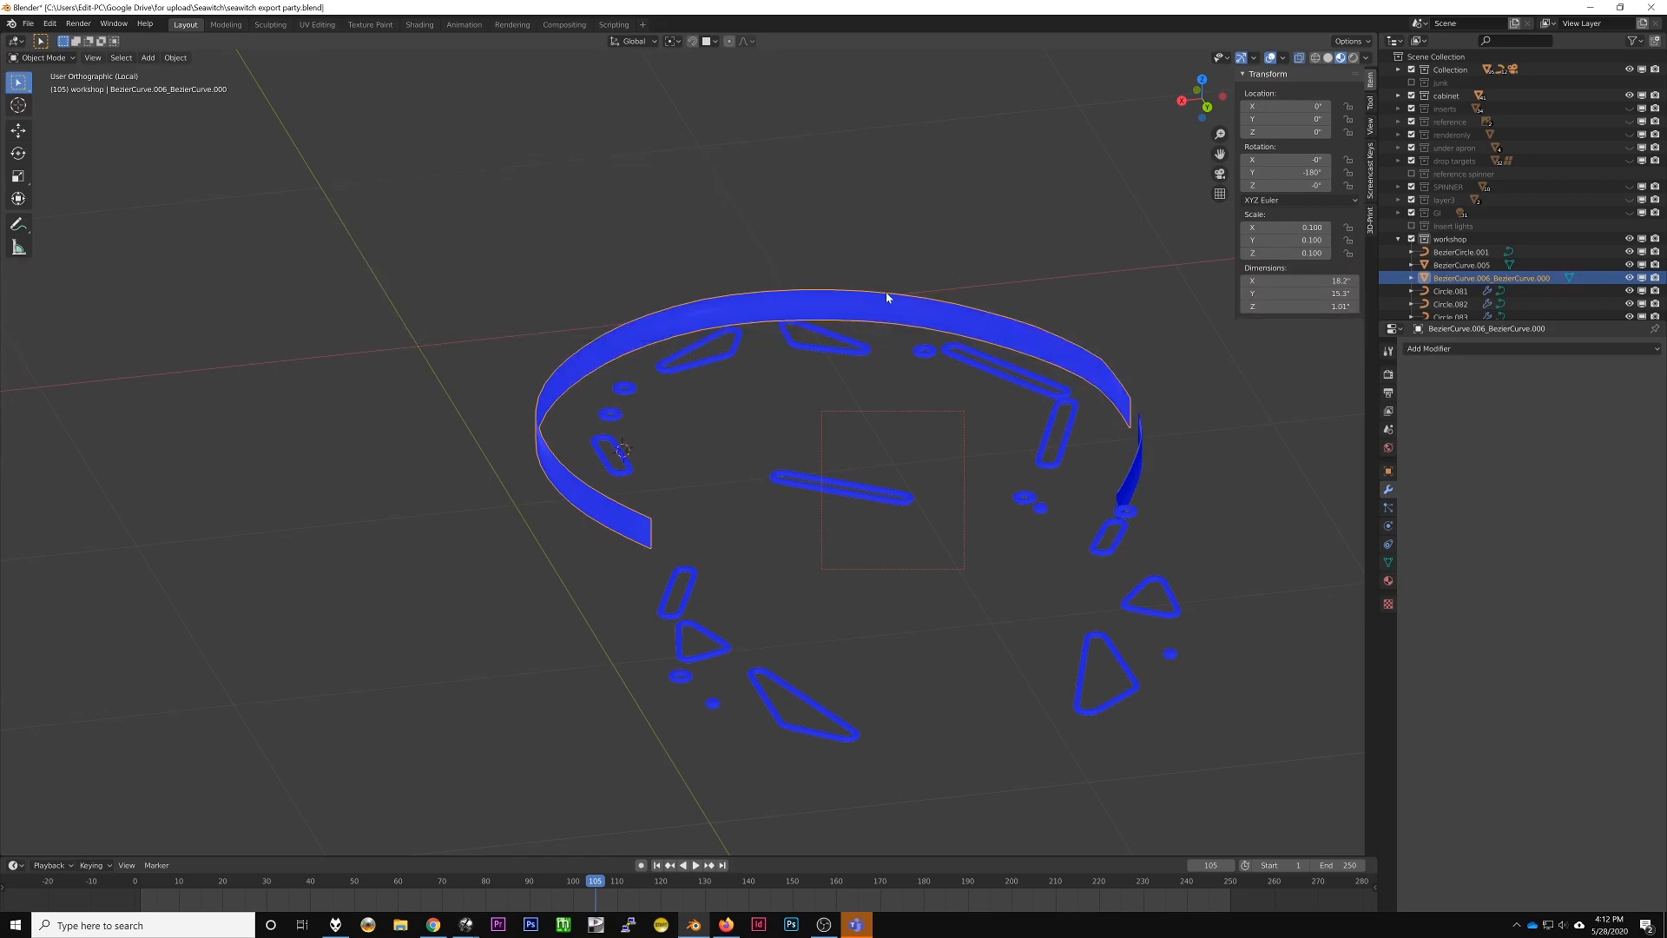
# Step: Export the top arch mesh from edit mode to the Desktop as phys_toparch.obj
pyautogui.press('Tab')
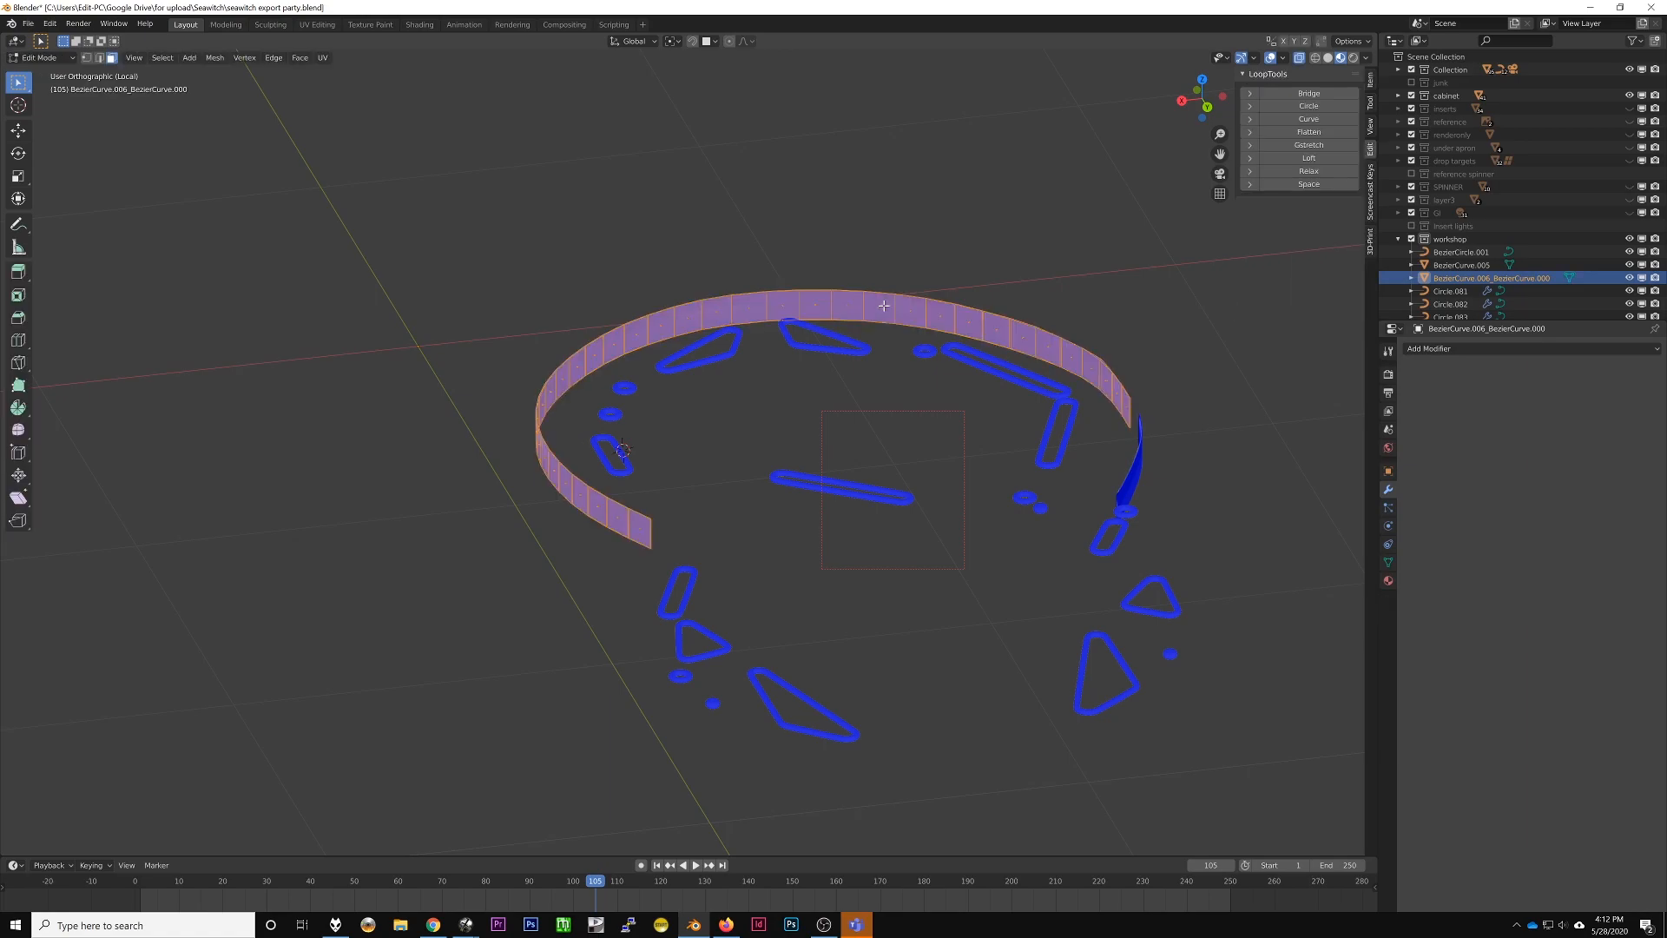
pyautogui.hotkey('ctrl', 'shift', 'e')
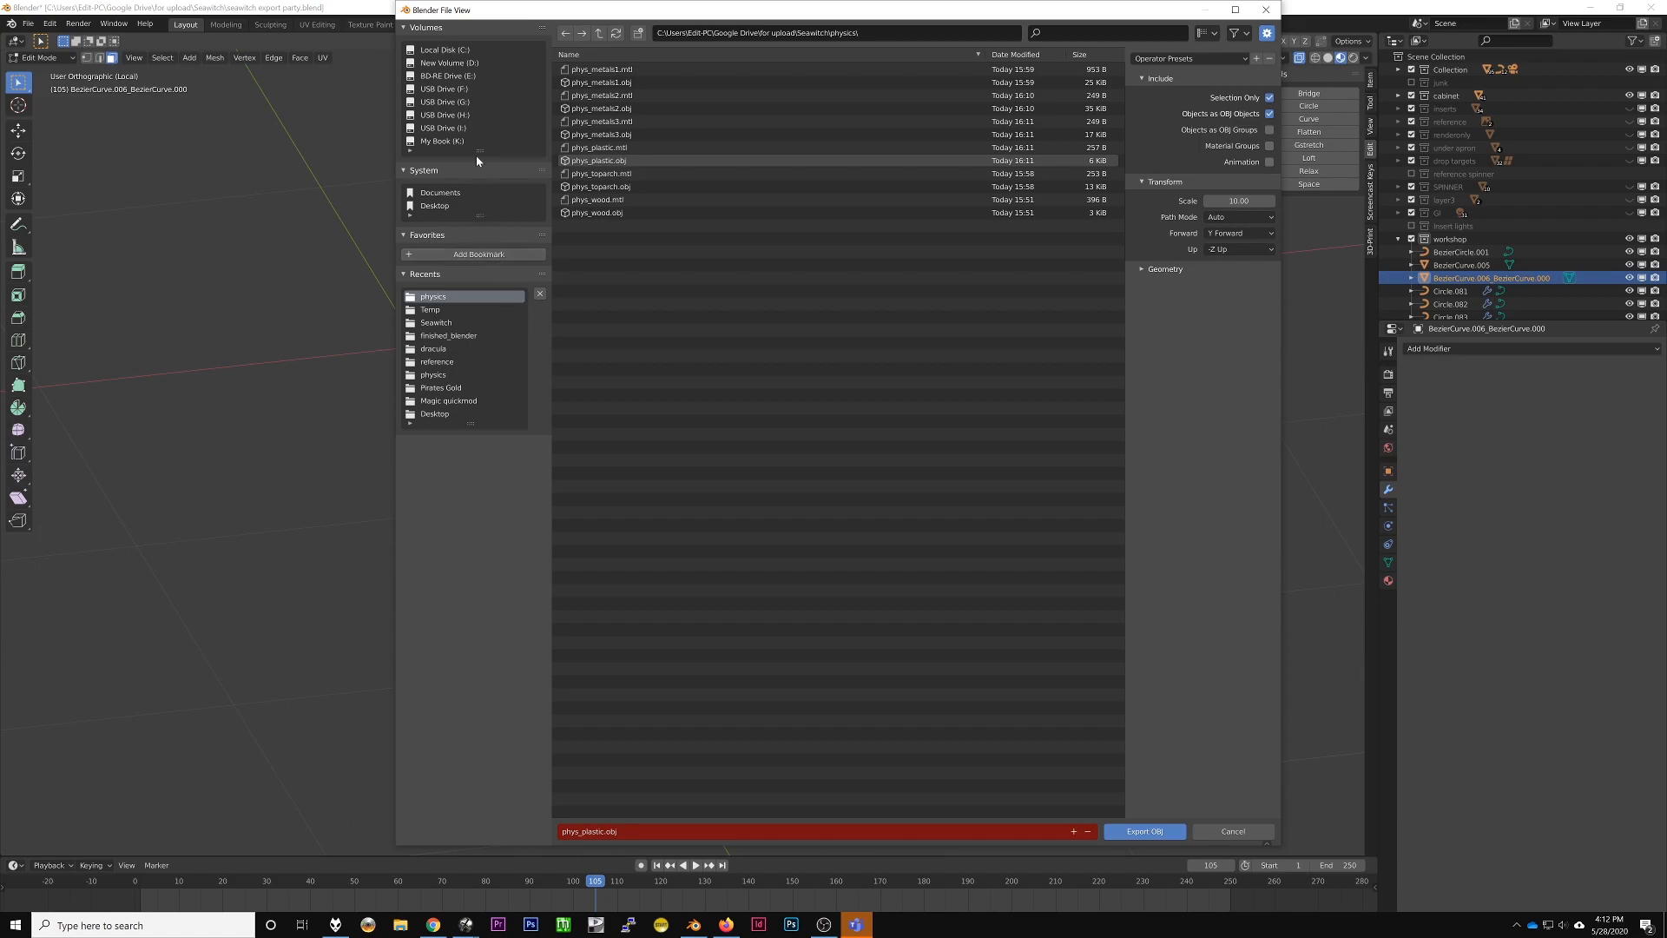
pyautogui.click(432, 206)
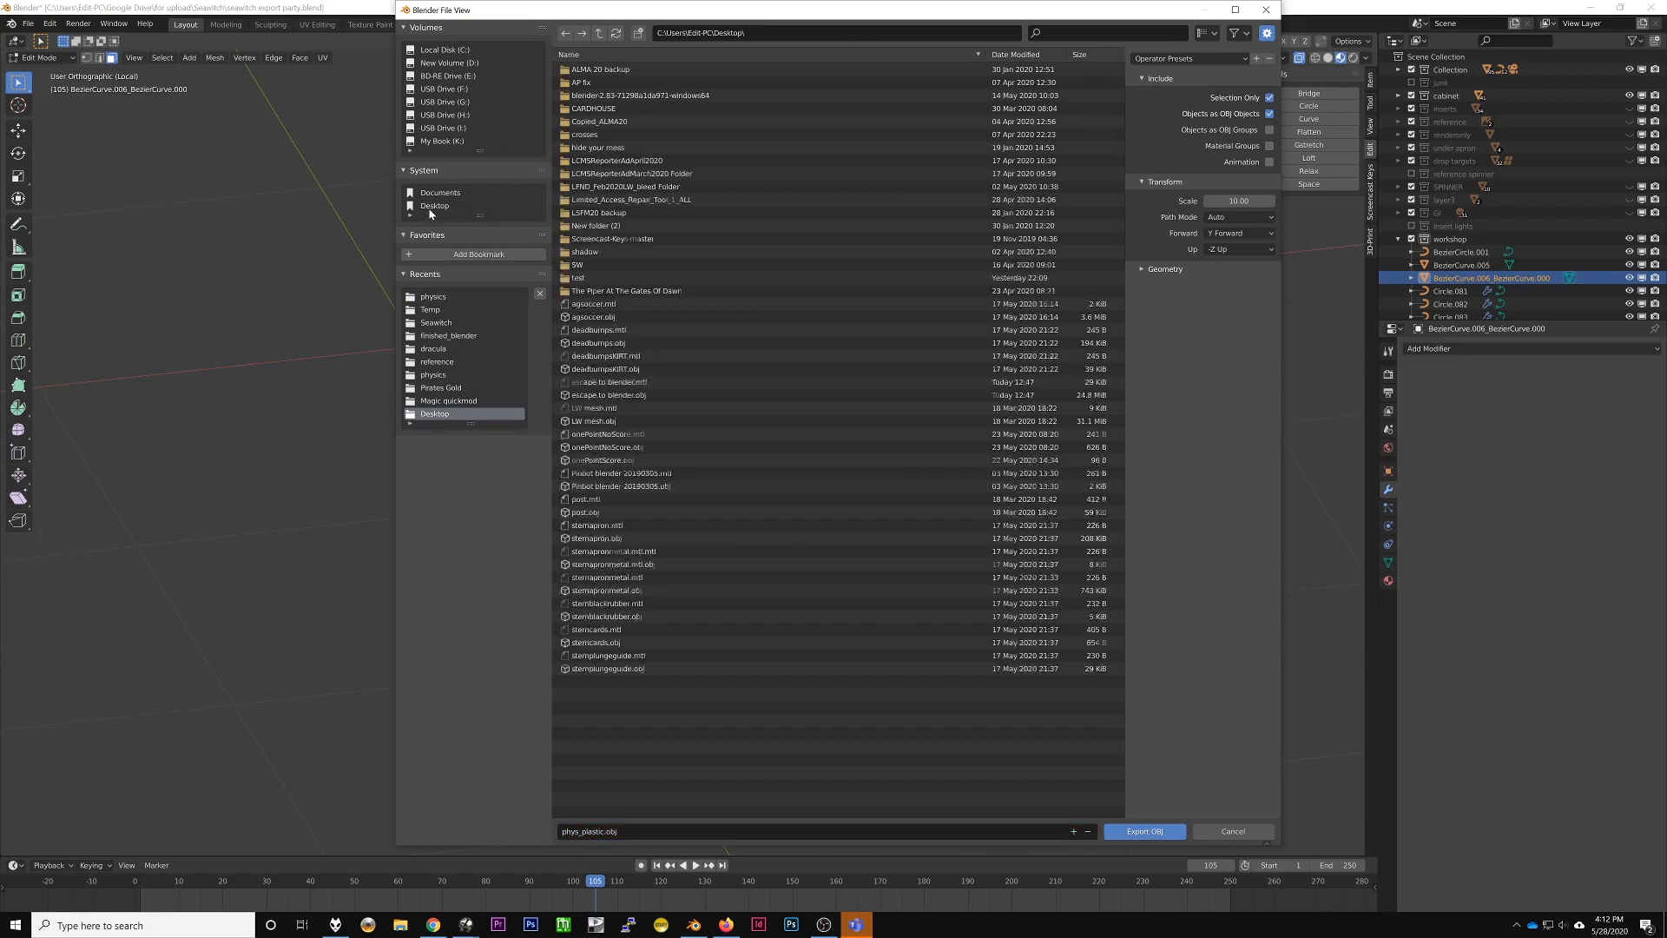
pyautogui.click(635, 833)
pyautogui.moveTo(636, 833); pyautogui.dragTo(581, 833)
pyautogui.write('toparch')
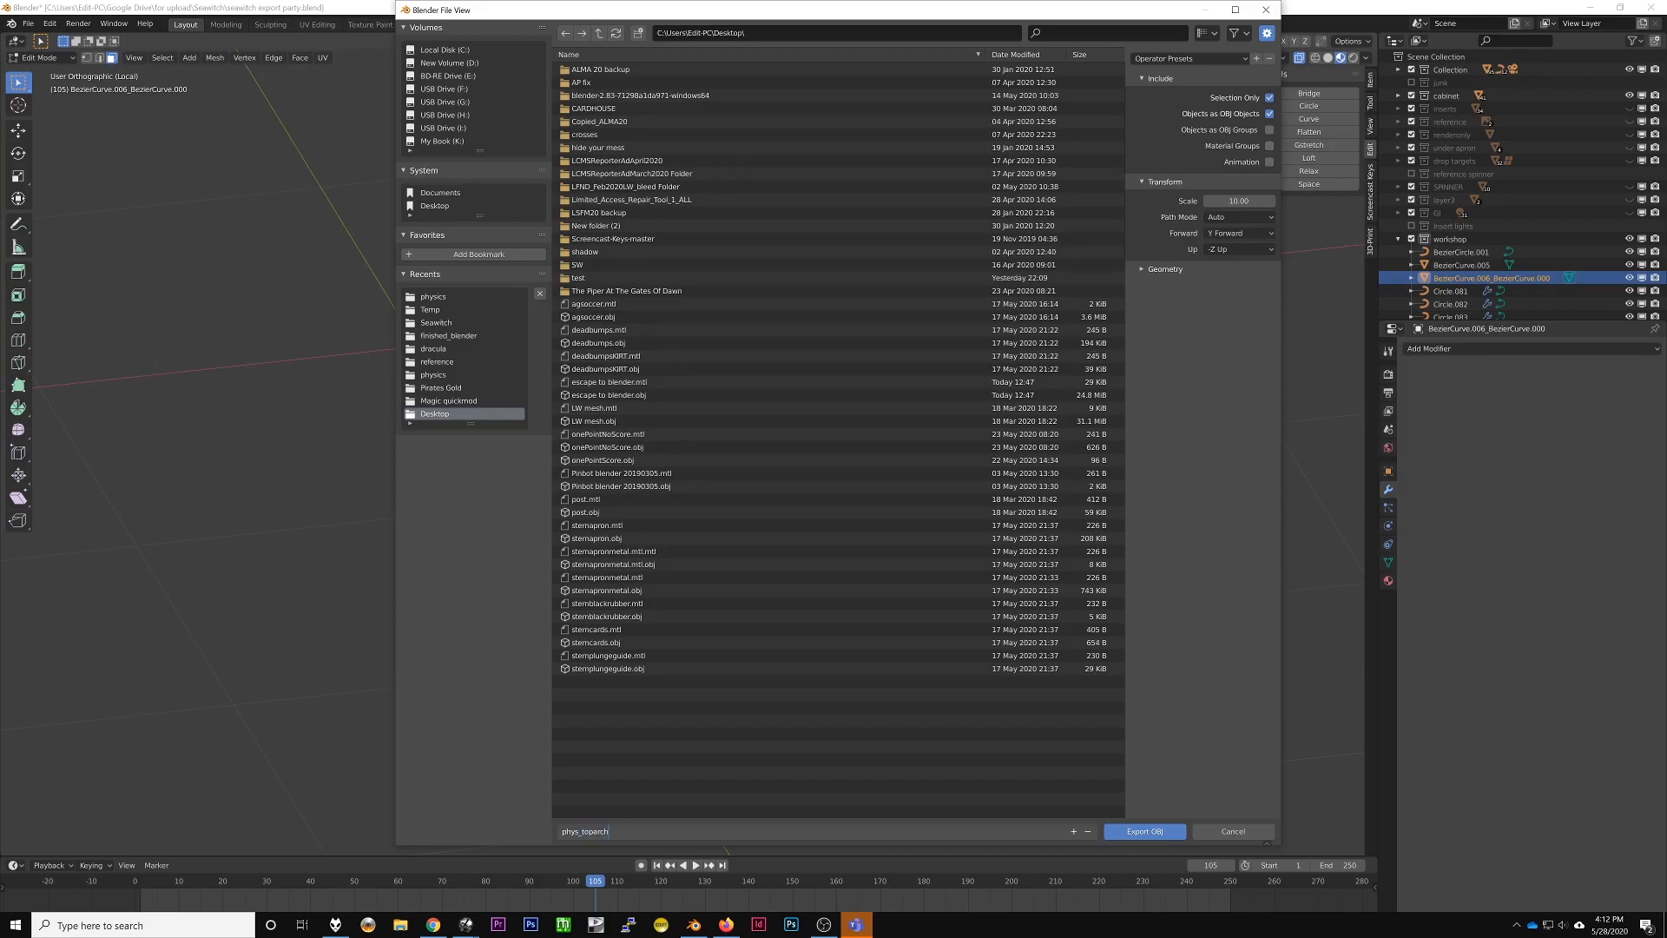
pyautogui.press('Return')
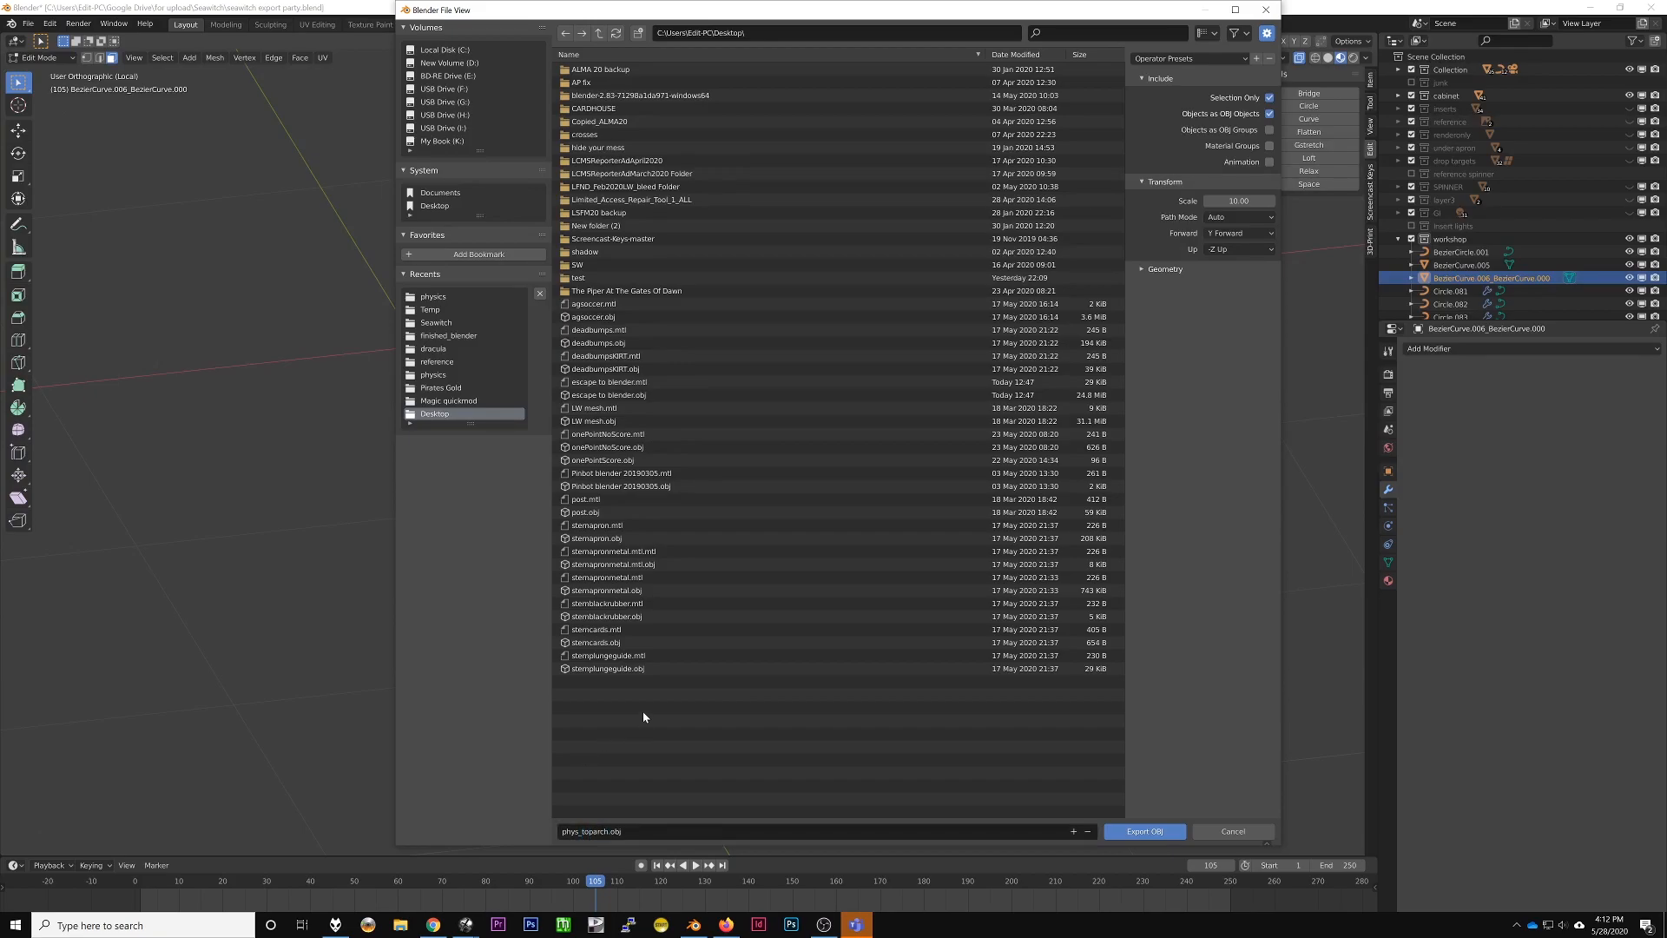
pyautogui.click(1145, 831)
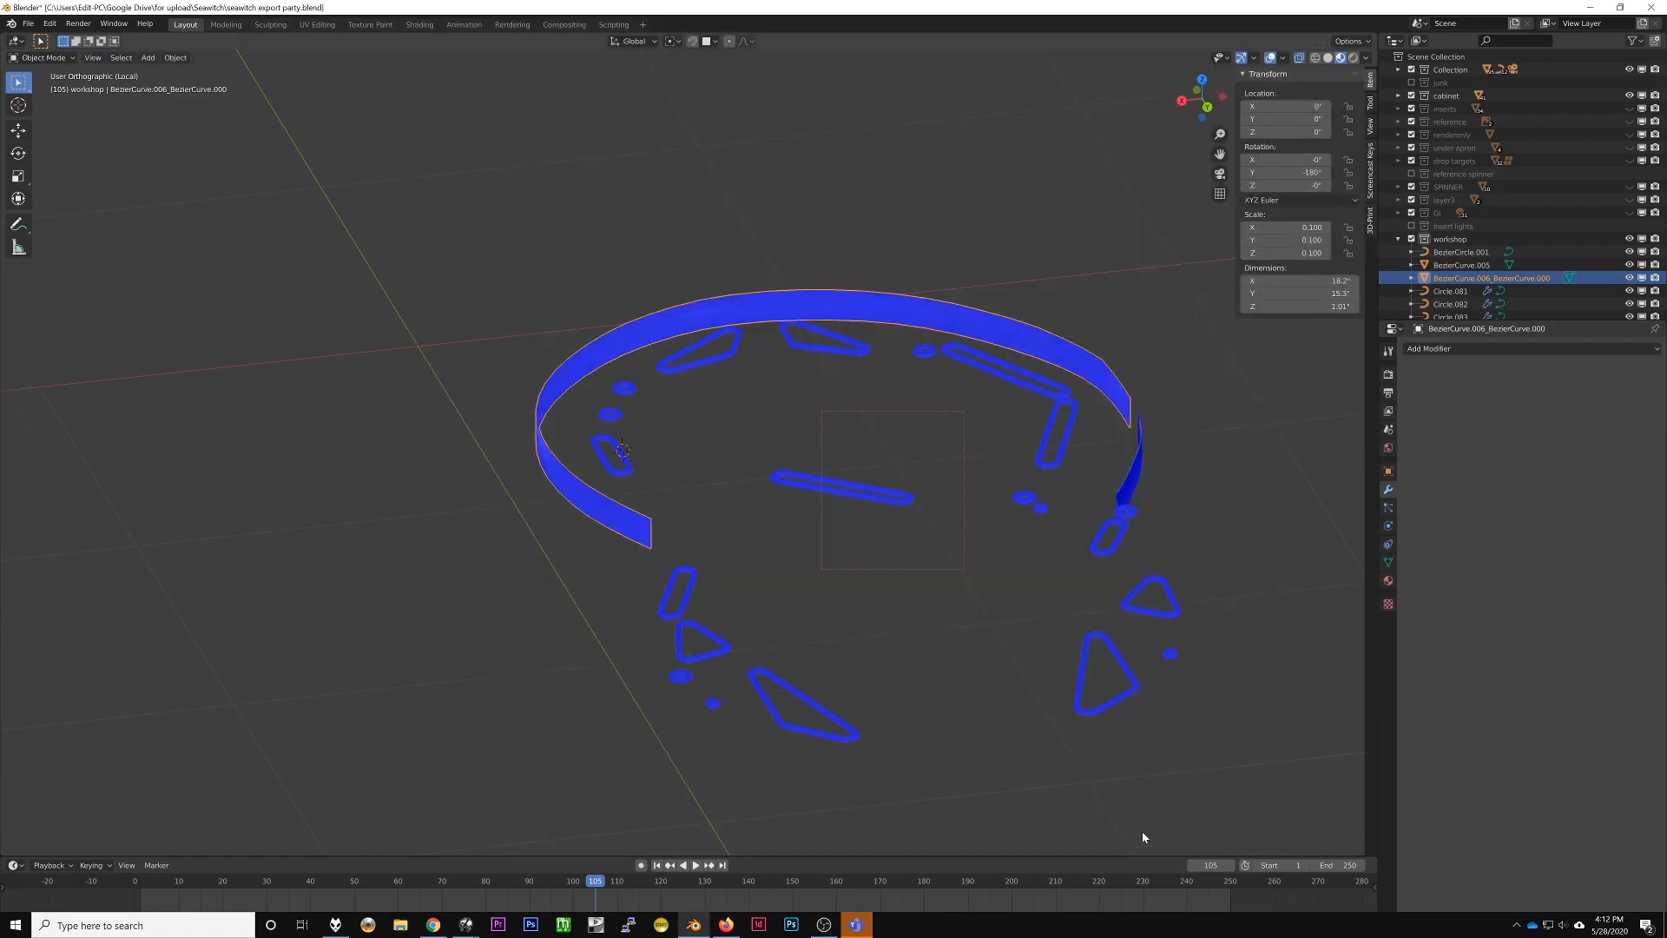
# Step: Switch to Visual Pinball and import phys_toparch.obj from the Desktop into the toparch primitive
pyautogui.click(468, 924)
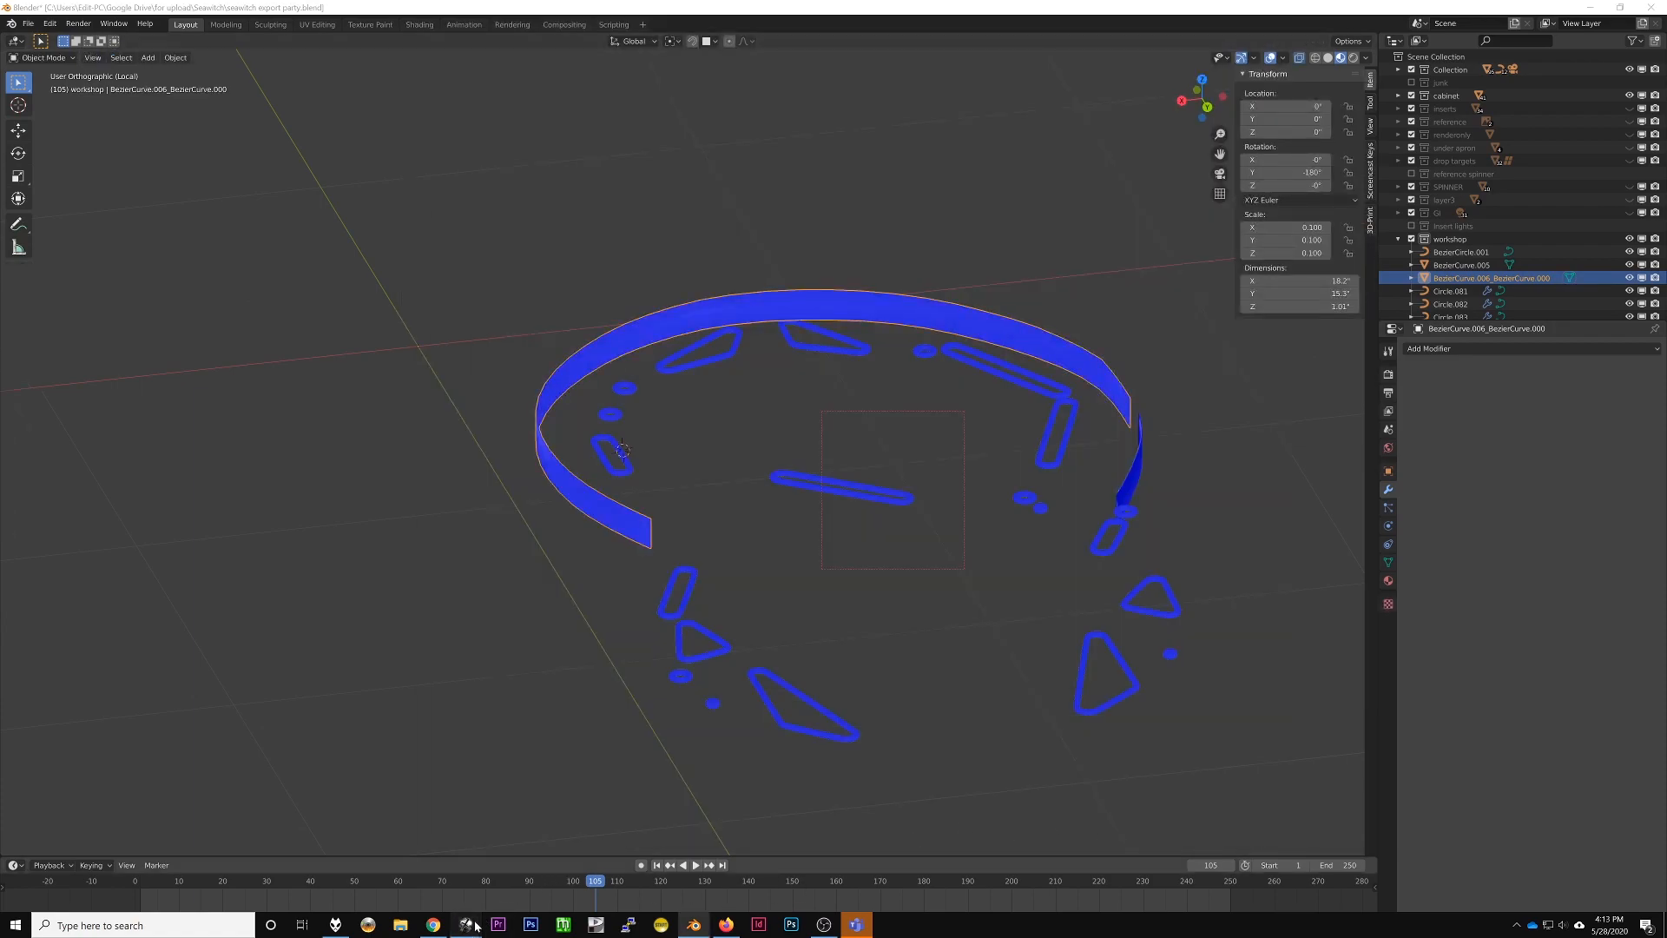
pyautogui.click(505, 855)
pyautogui.click(933, 526)
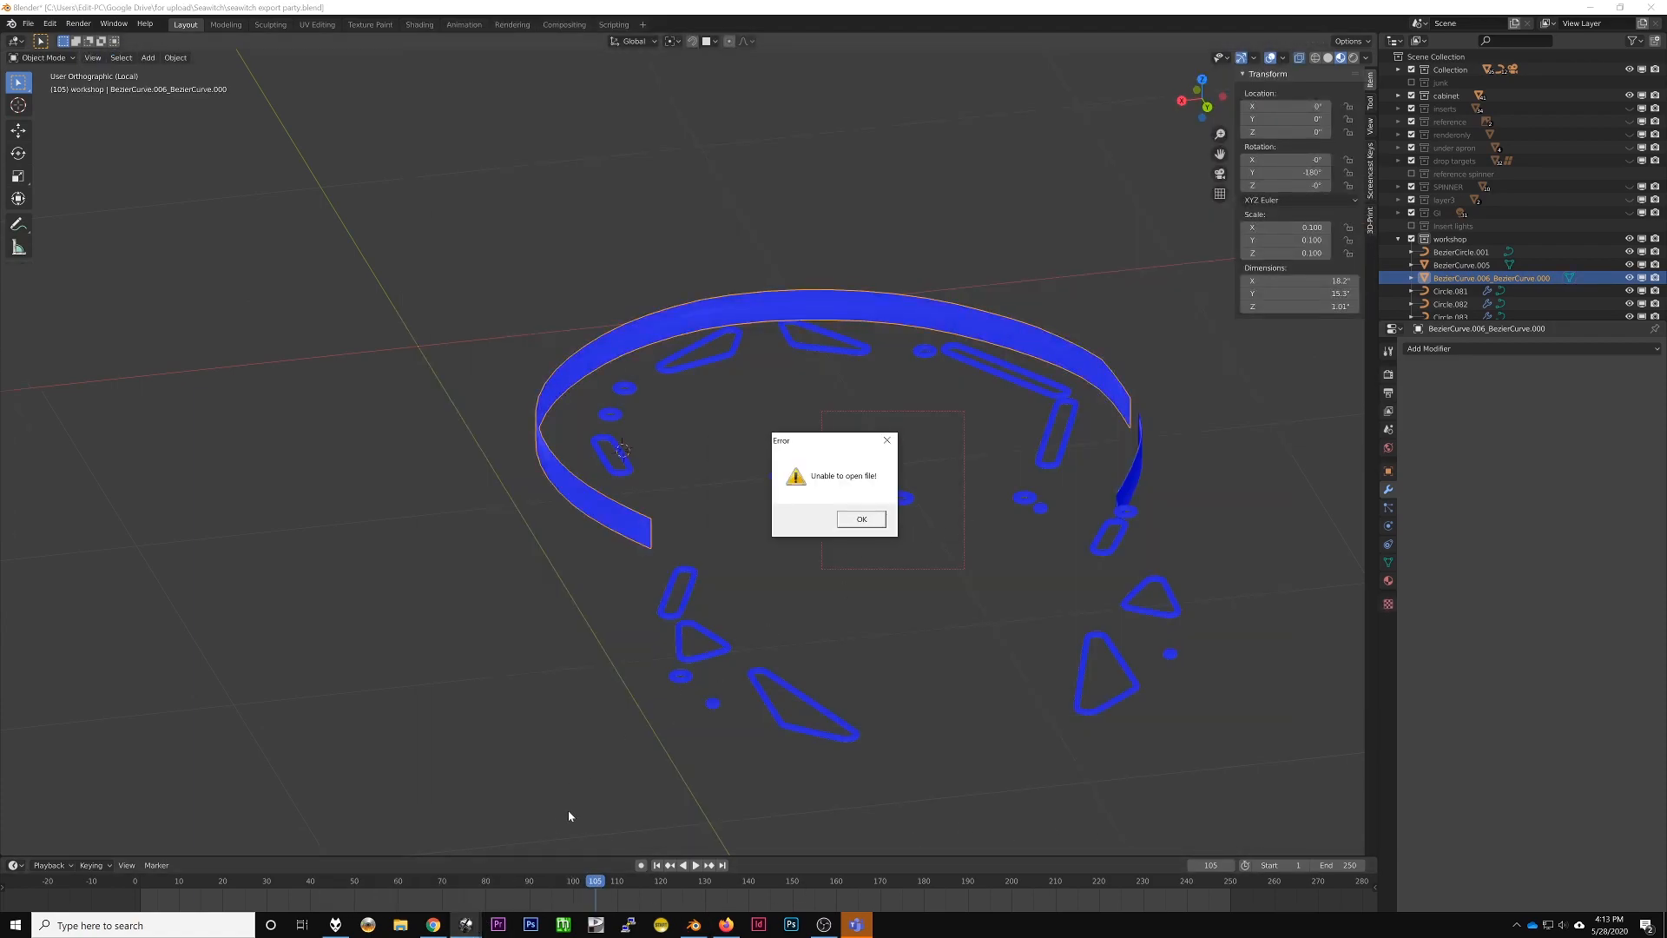
pyautogui.click(860, 520)
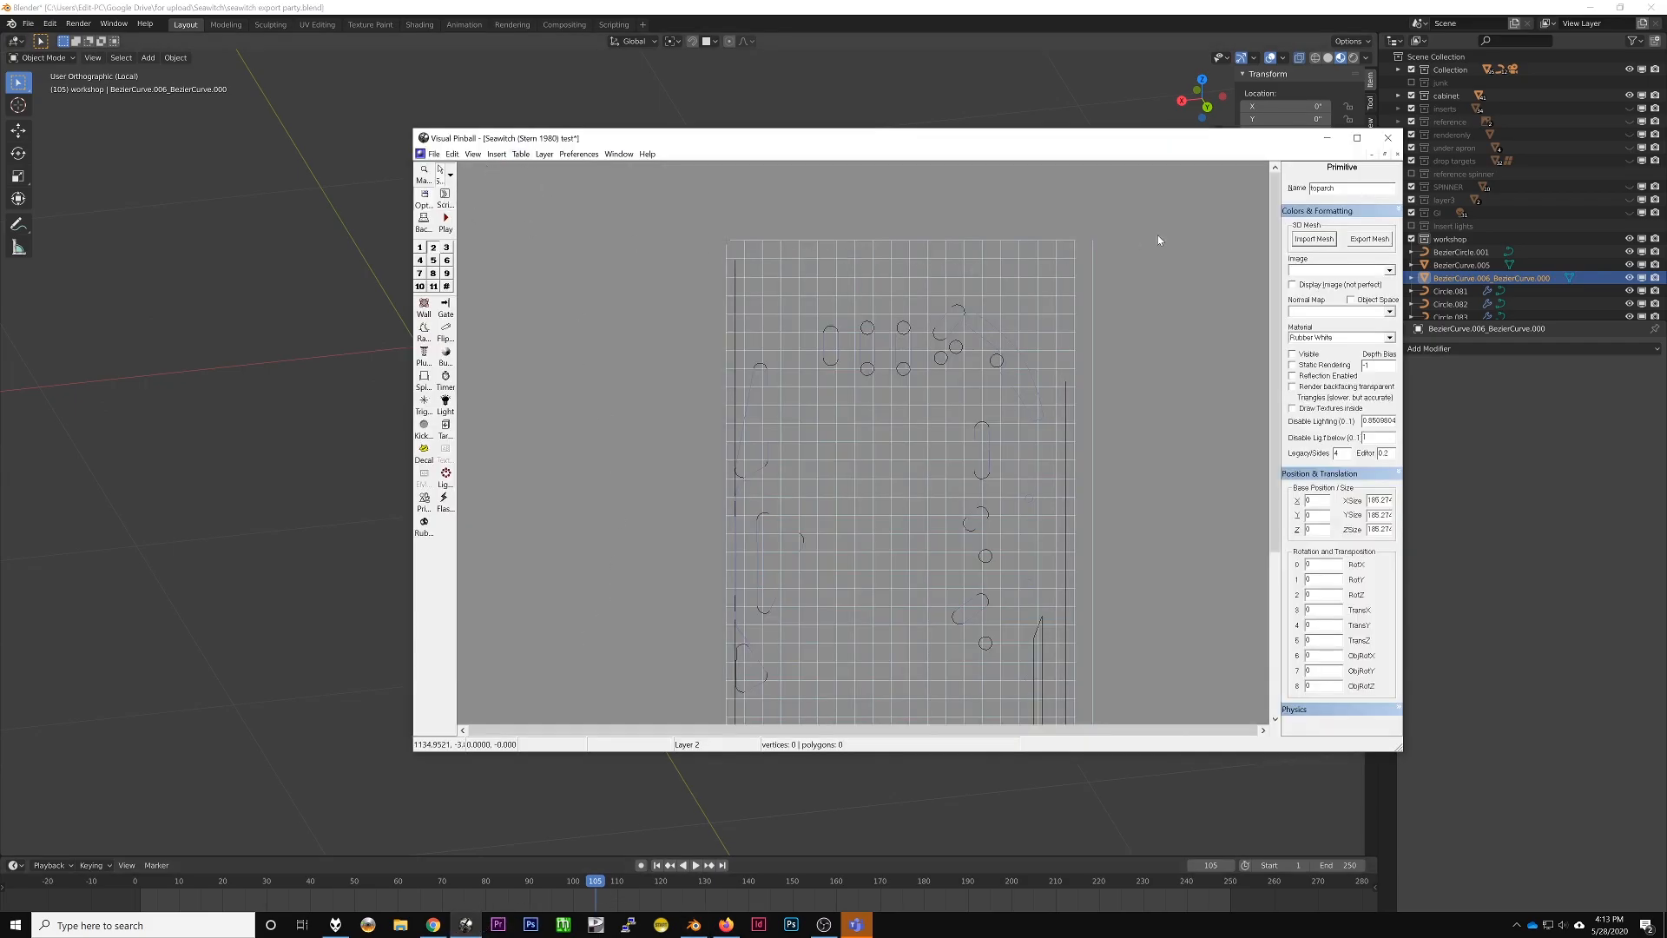
pyautogui.click(1314, 239)
pyautogui.click(691, 199)
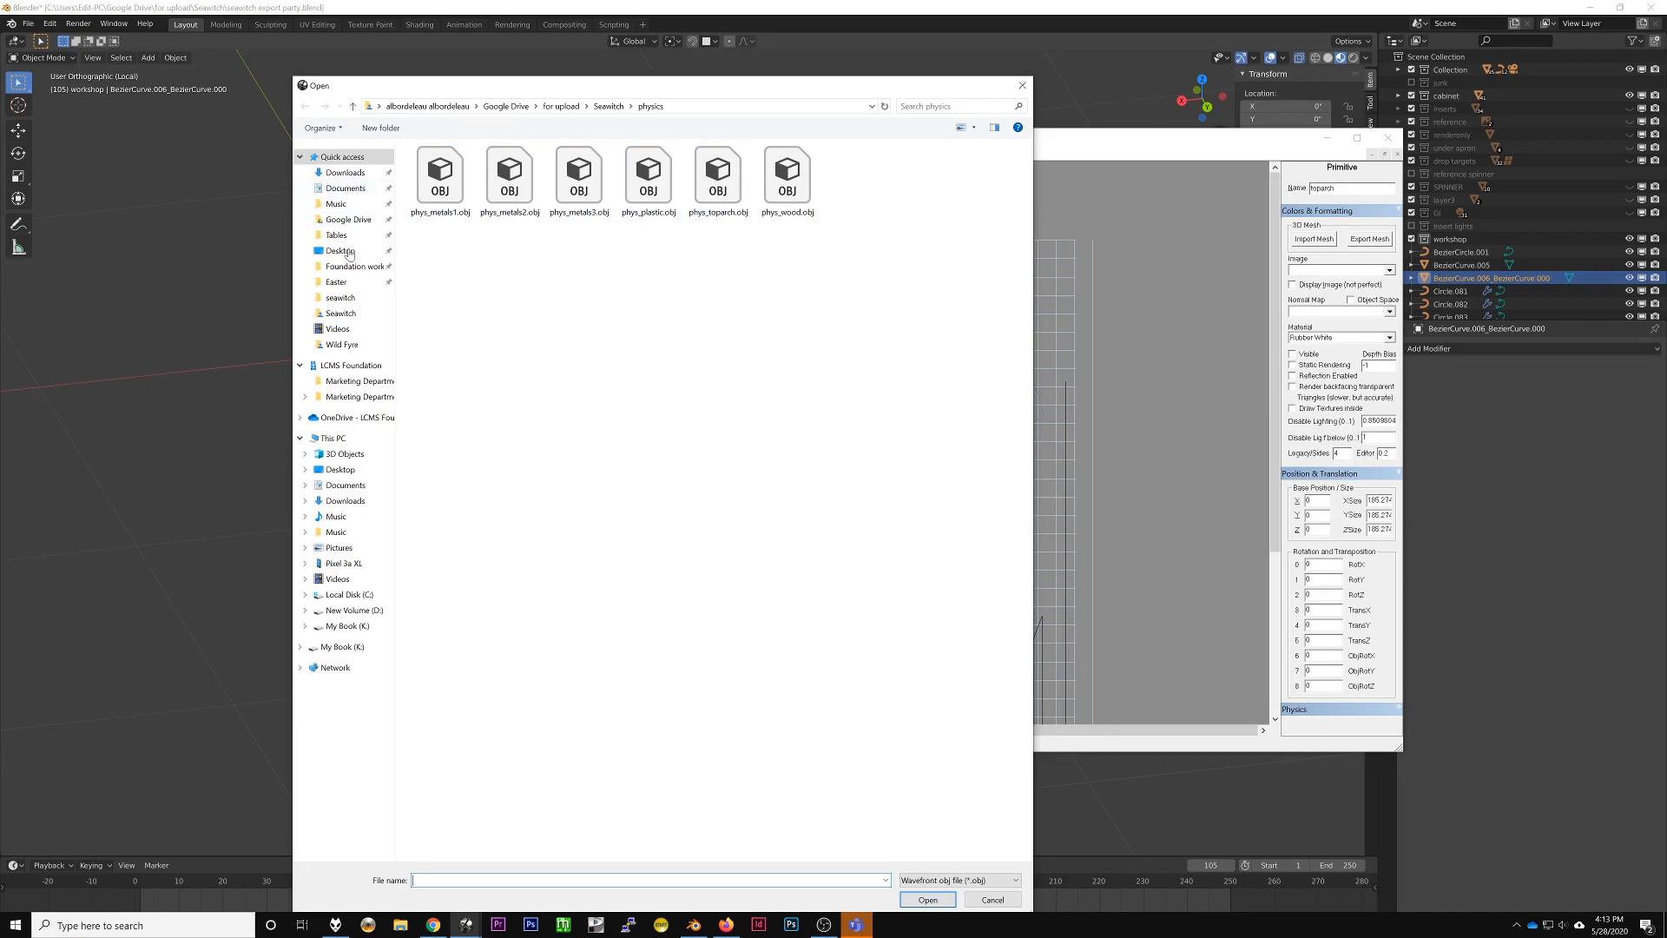
pyautogui.click(344, 469)
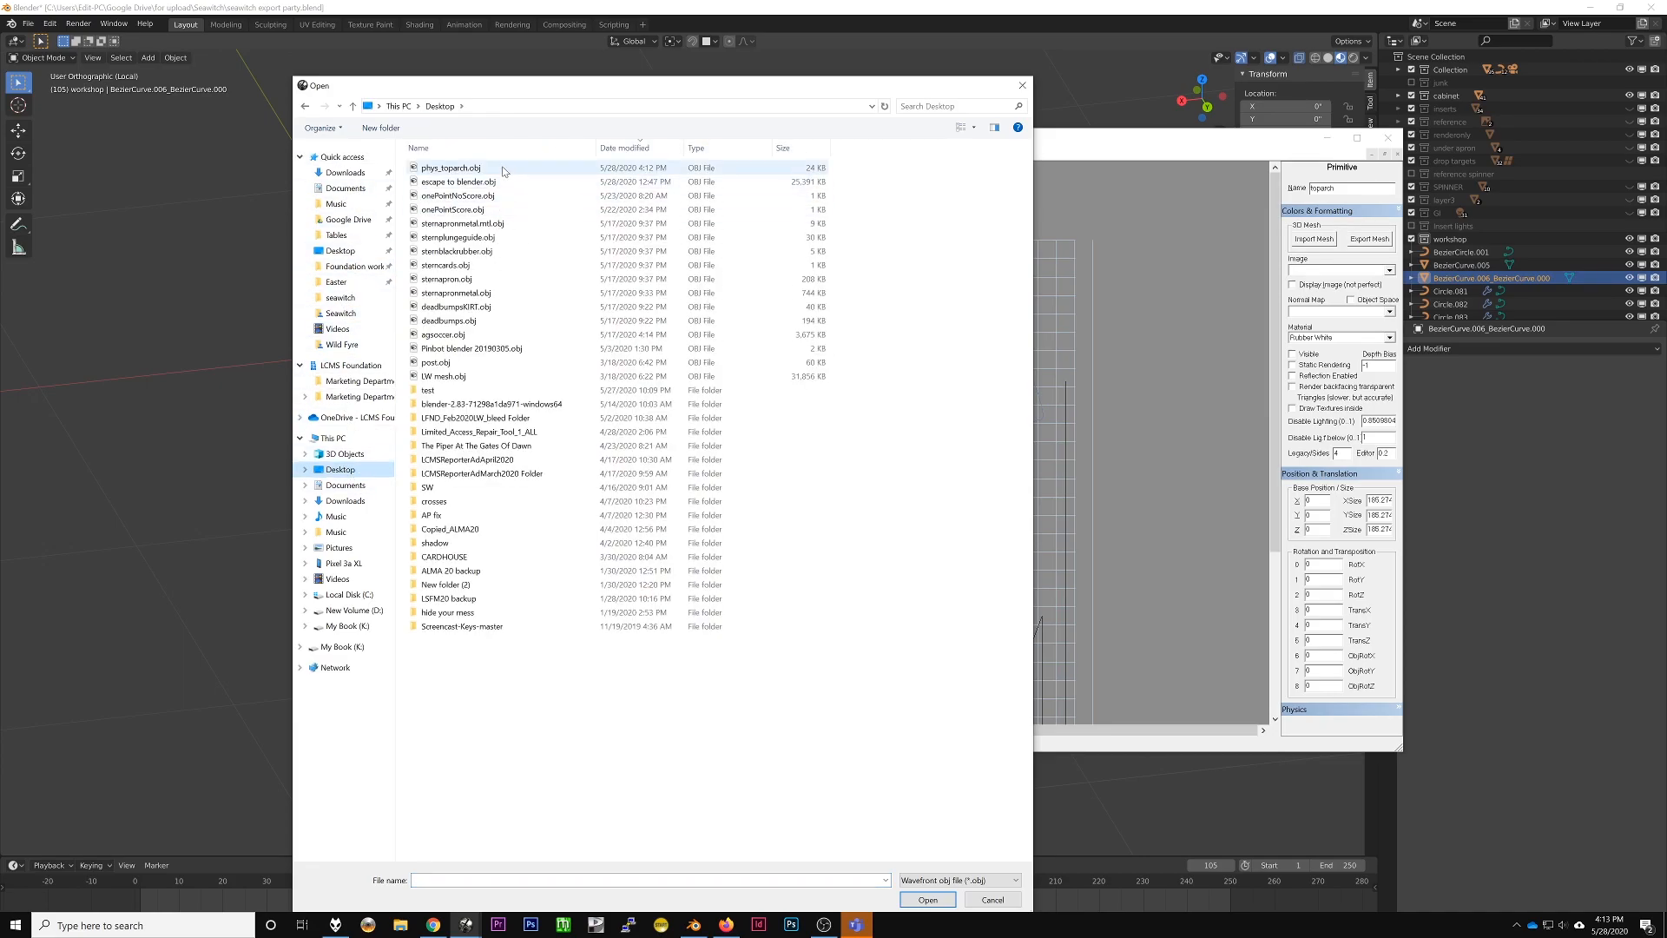
pyautogui.doubleClick(451, 167)
pyautogui.click(633, 278)
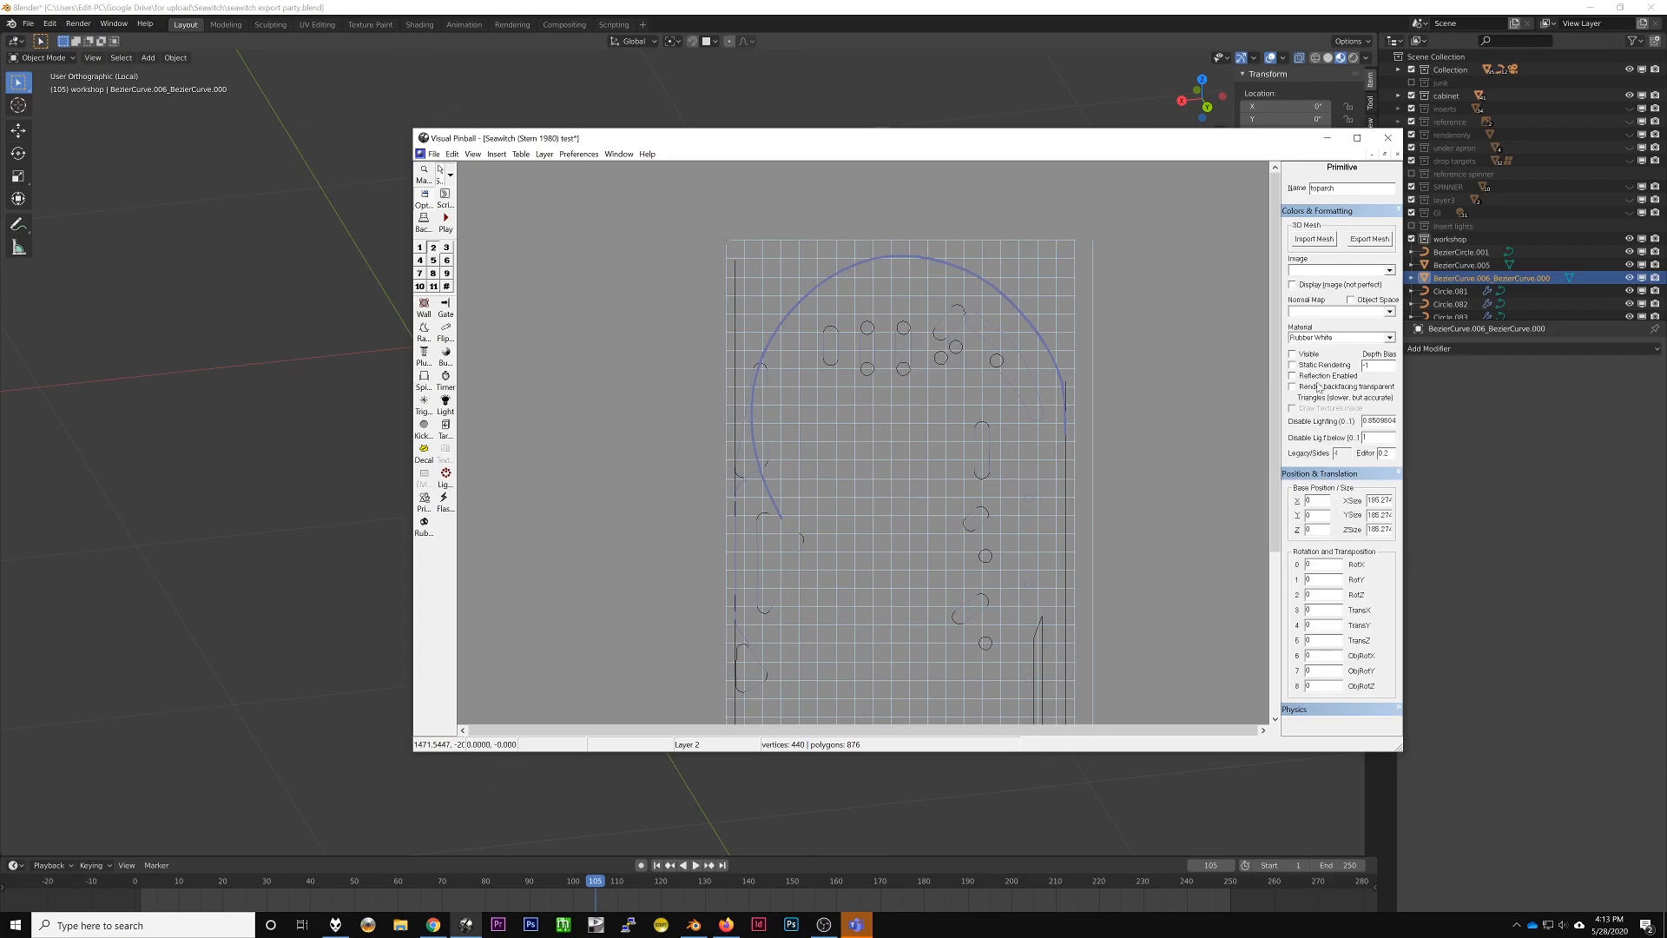
# Step: Make the toparch primitive and the phys_wood primitive visible
pyautogui.click(1293, 354)
pyautogui.click(1066, 402)
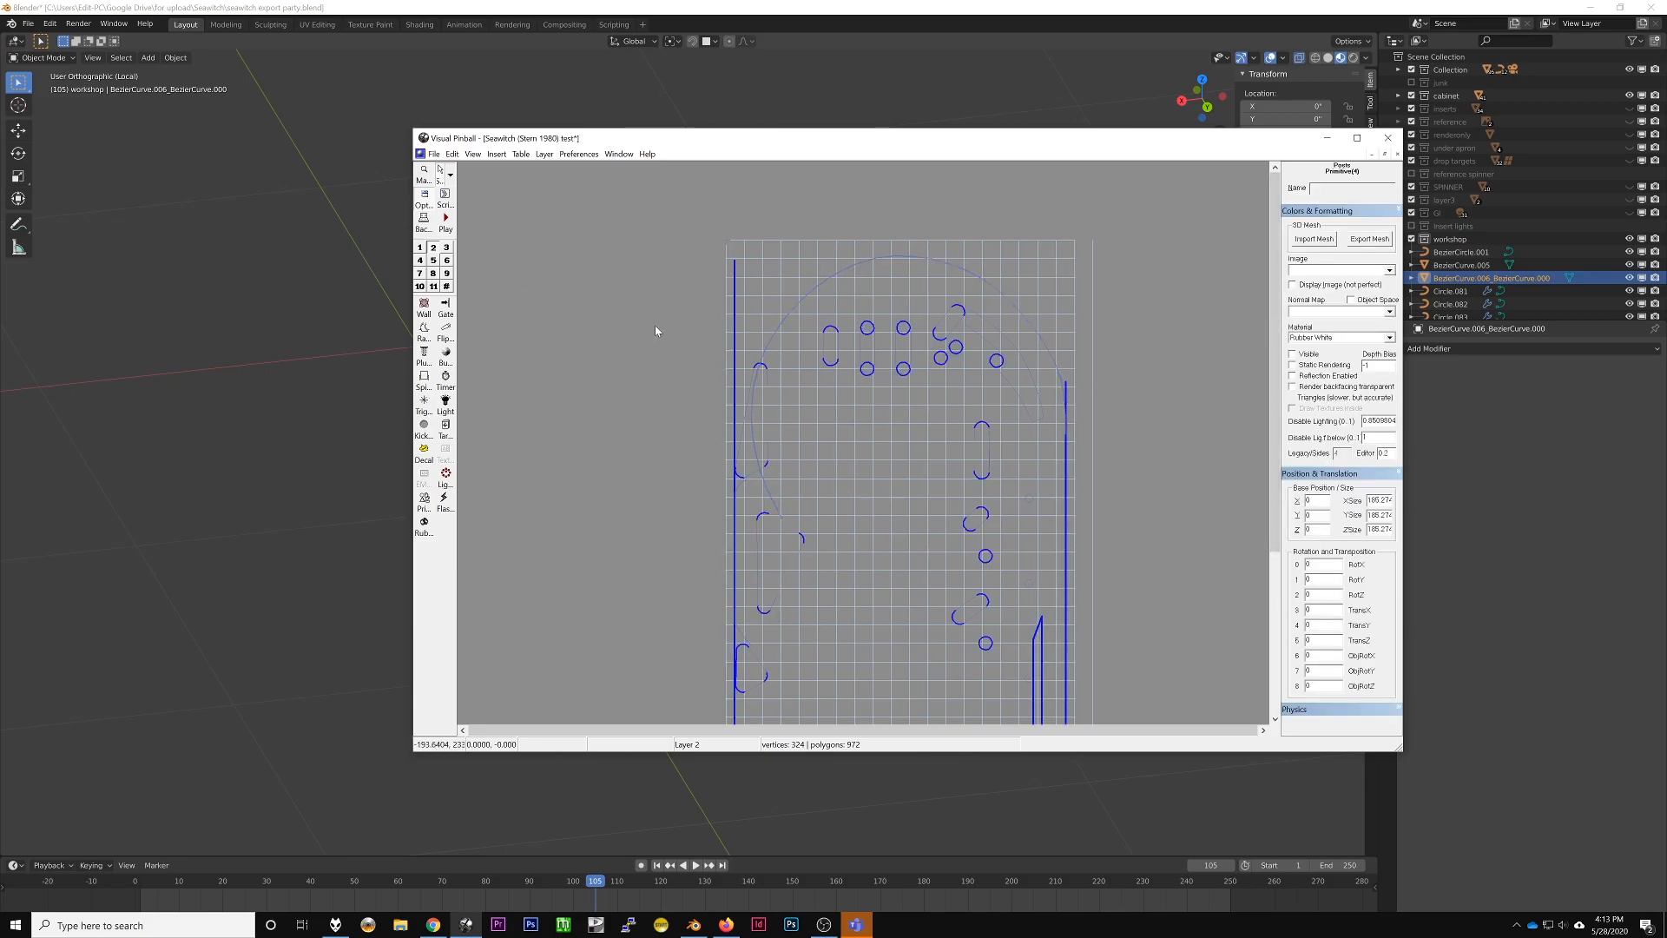
pyautogui.scroll(-3, 903, 511)
pyautogui.click(1034, 497)
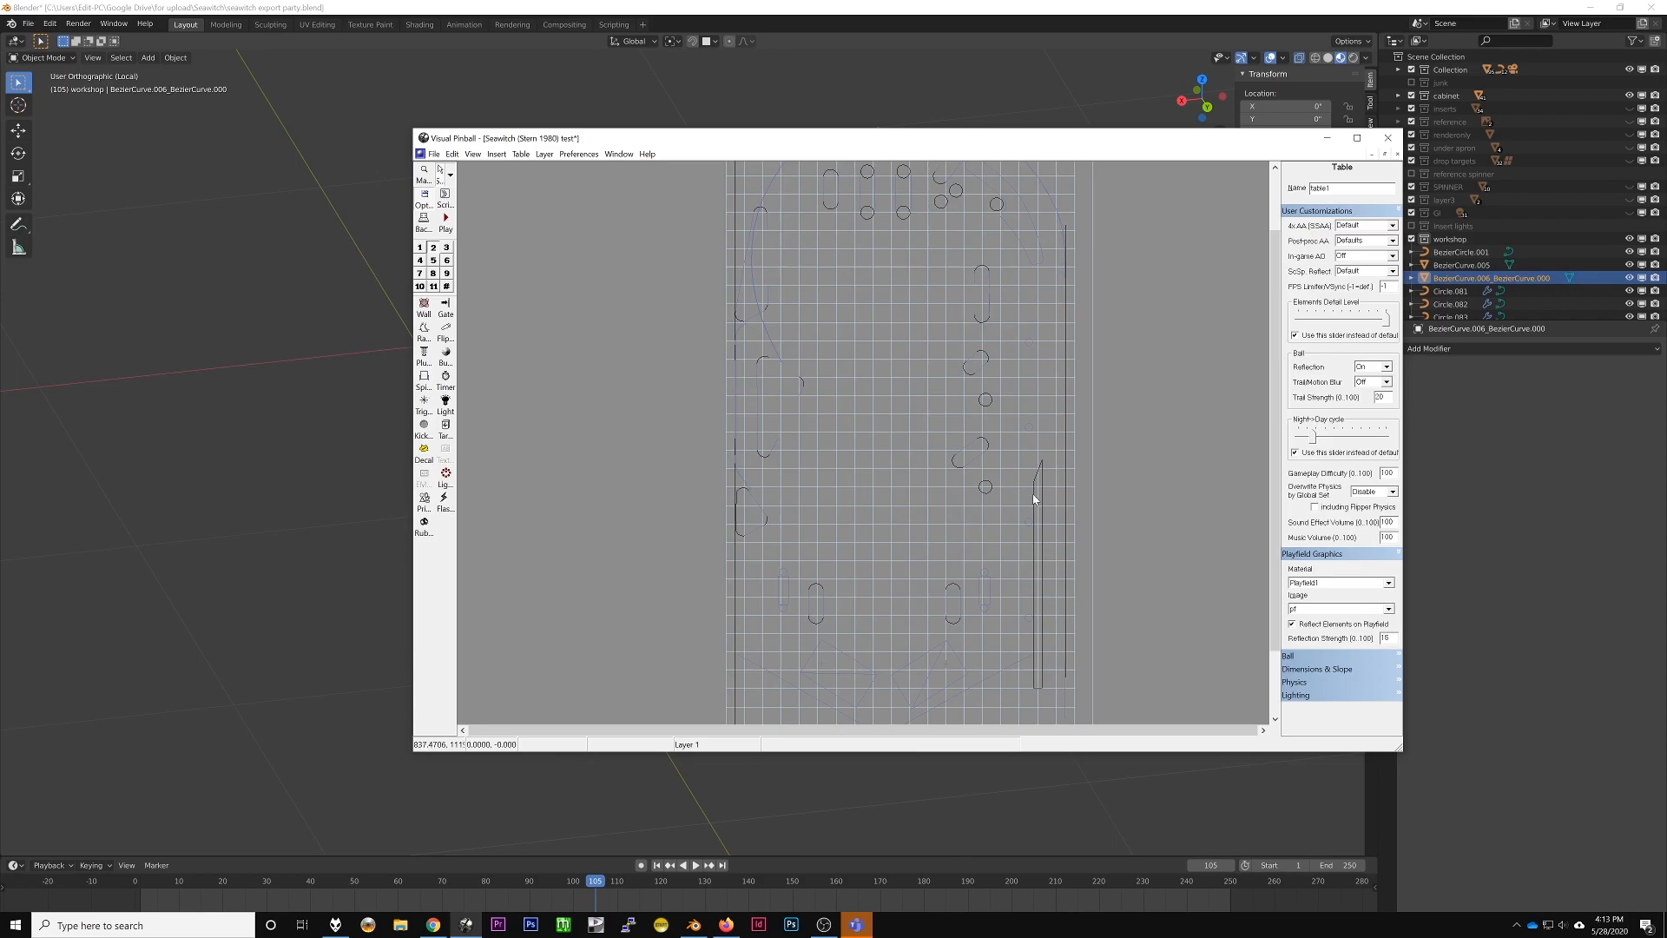
pyautogui.click(1310, 358)
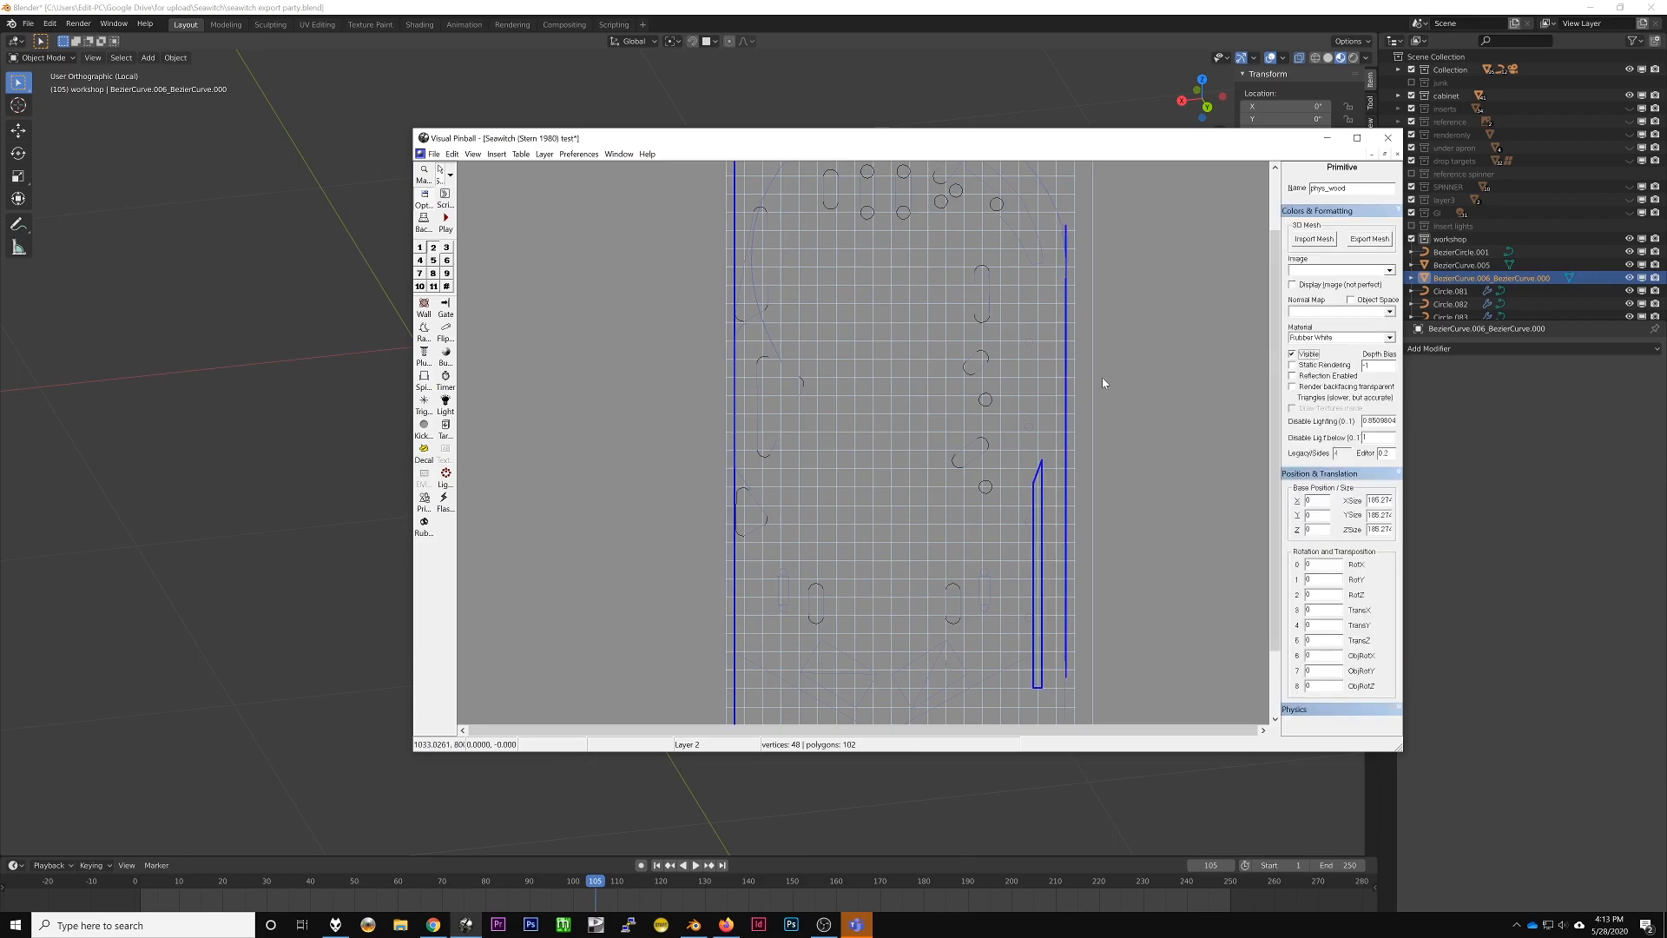
pyautogui.scroll(1, 1107, 375)
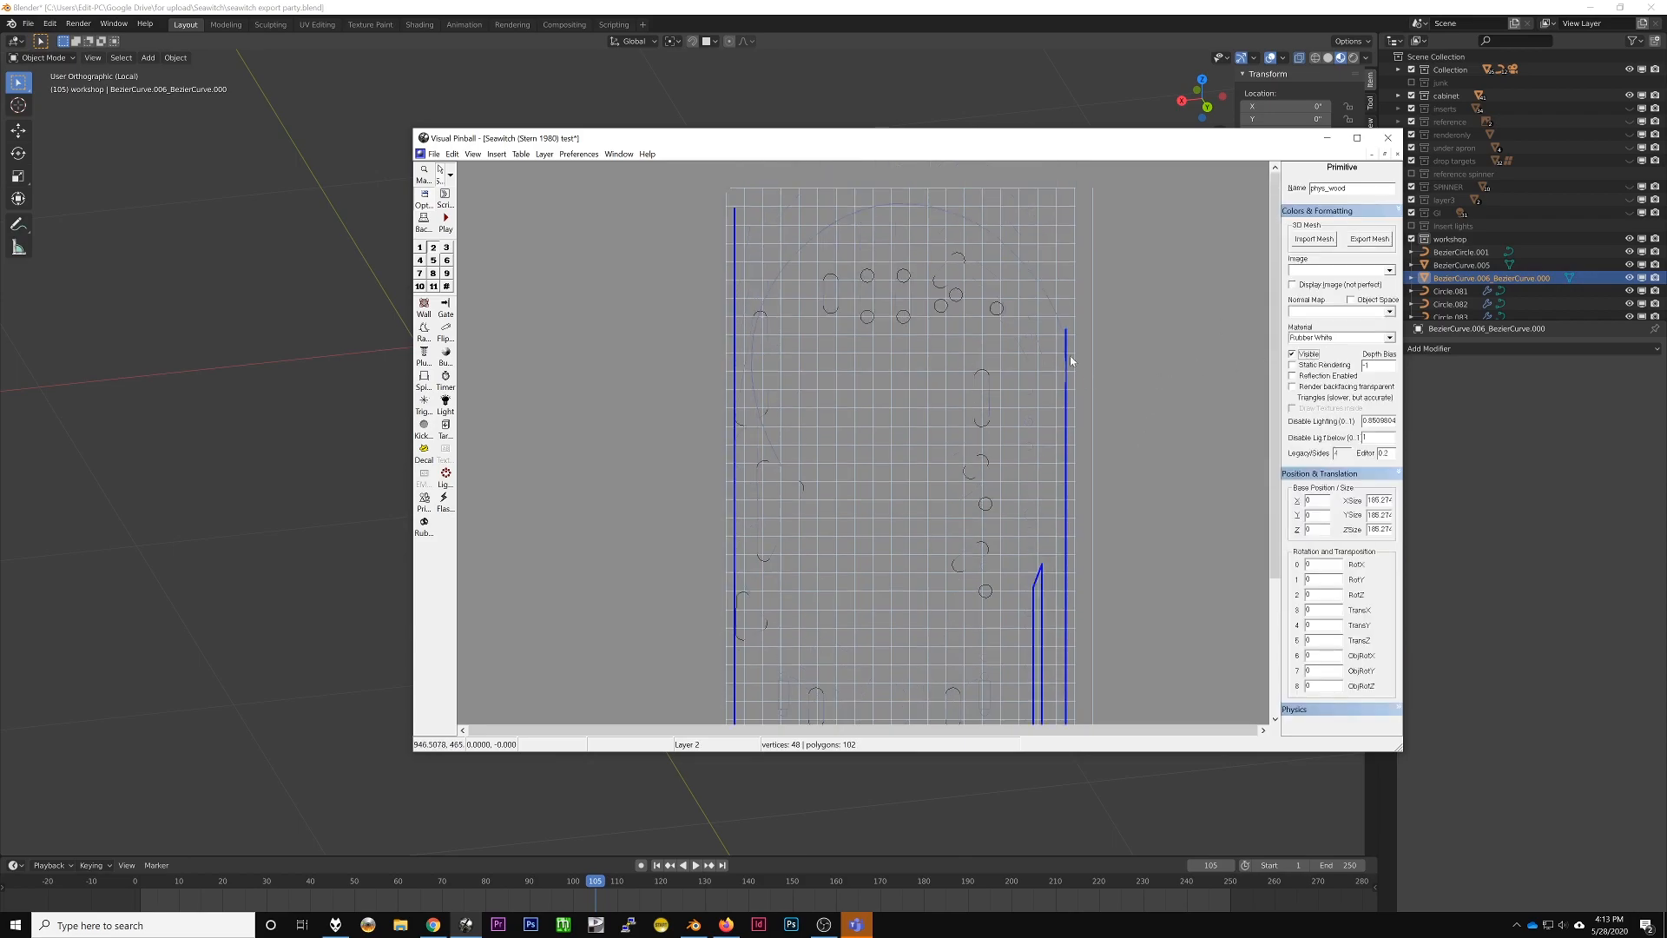
# Step: Import phys_plastic.obj from the Seawitch physics folder into the phys_plastic primitive
pyautogui.click(1030, 324)
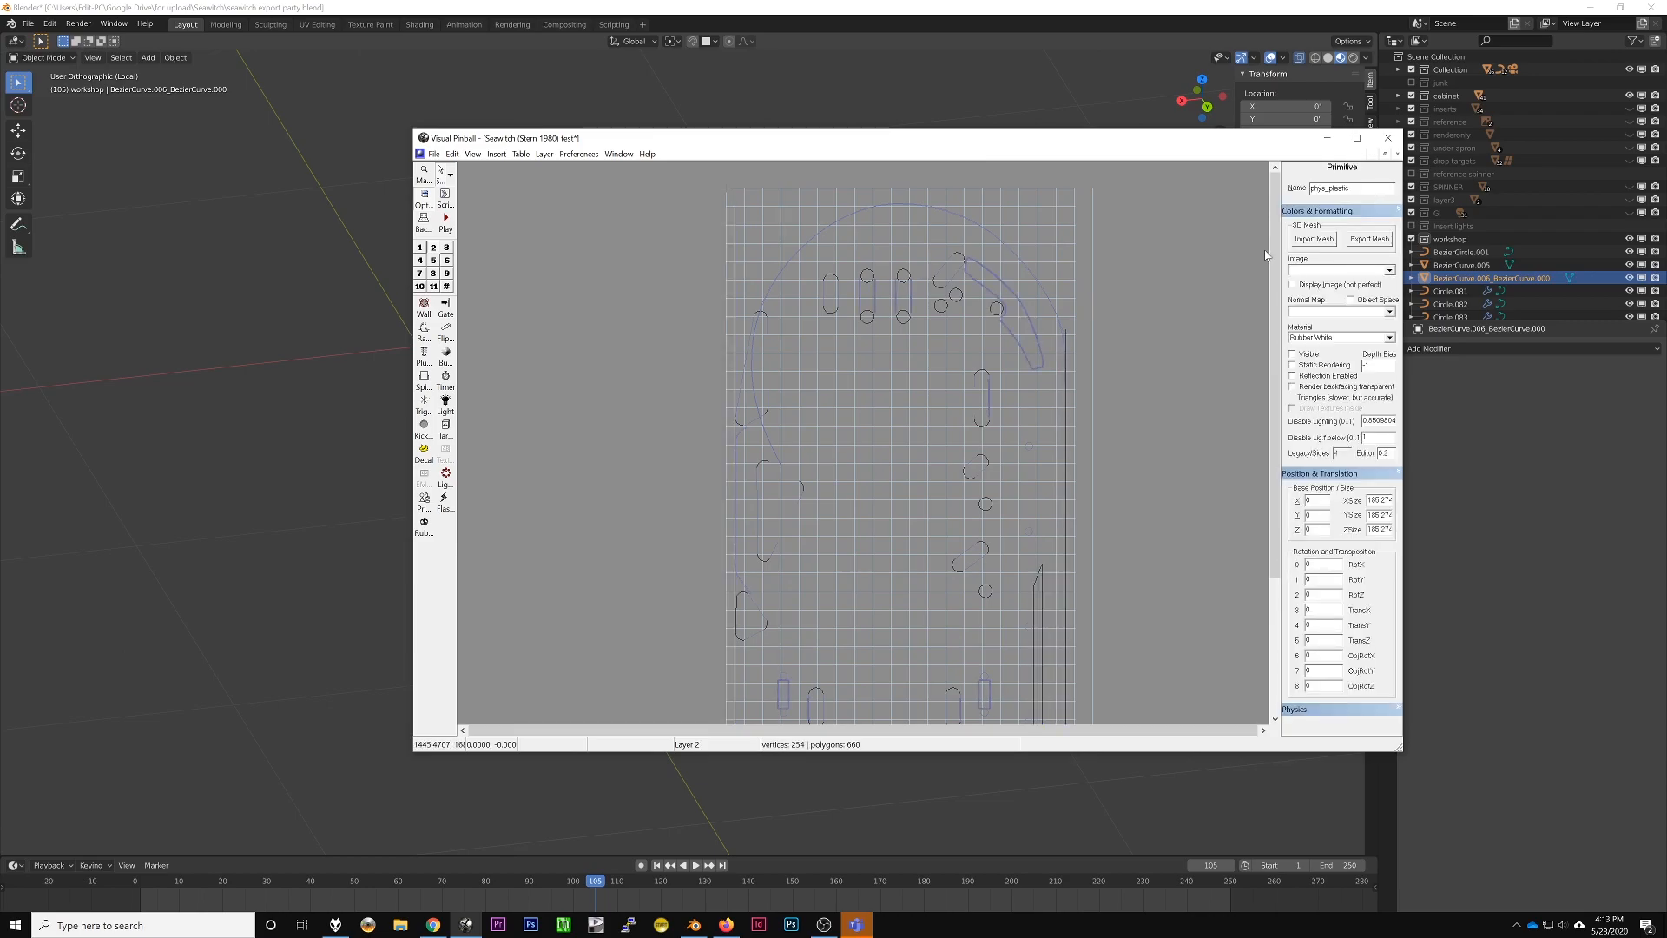
pyautogui.click(1324, 244)
pyautogui.click(680, 199)
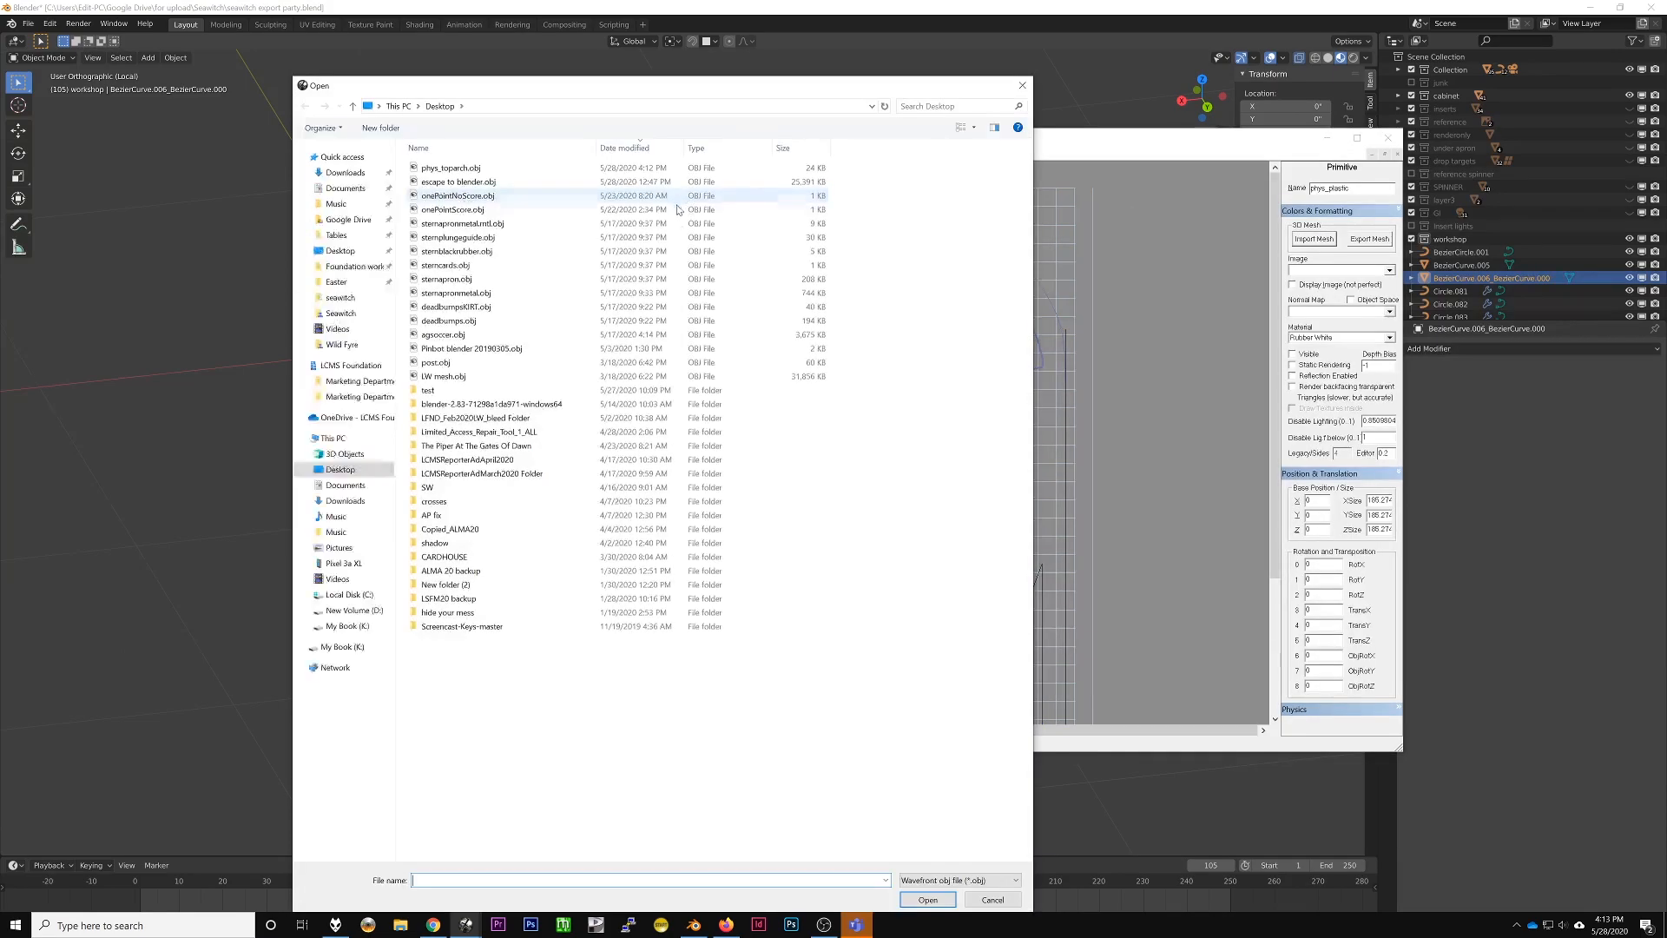
pyautogui.click(340, 313)
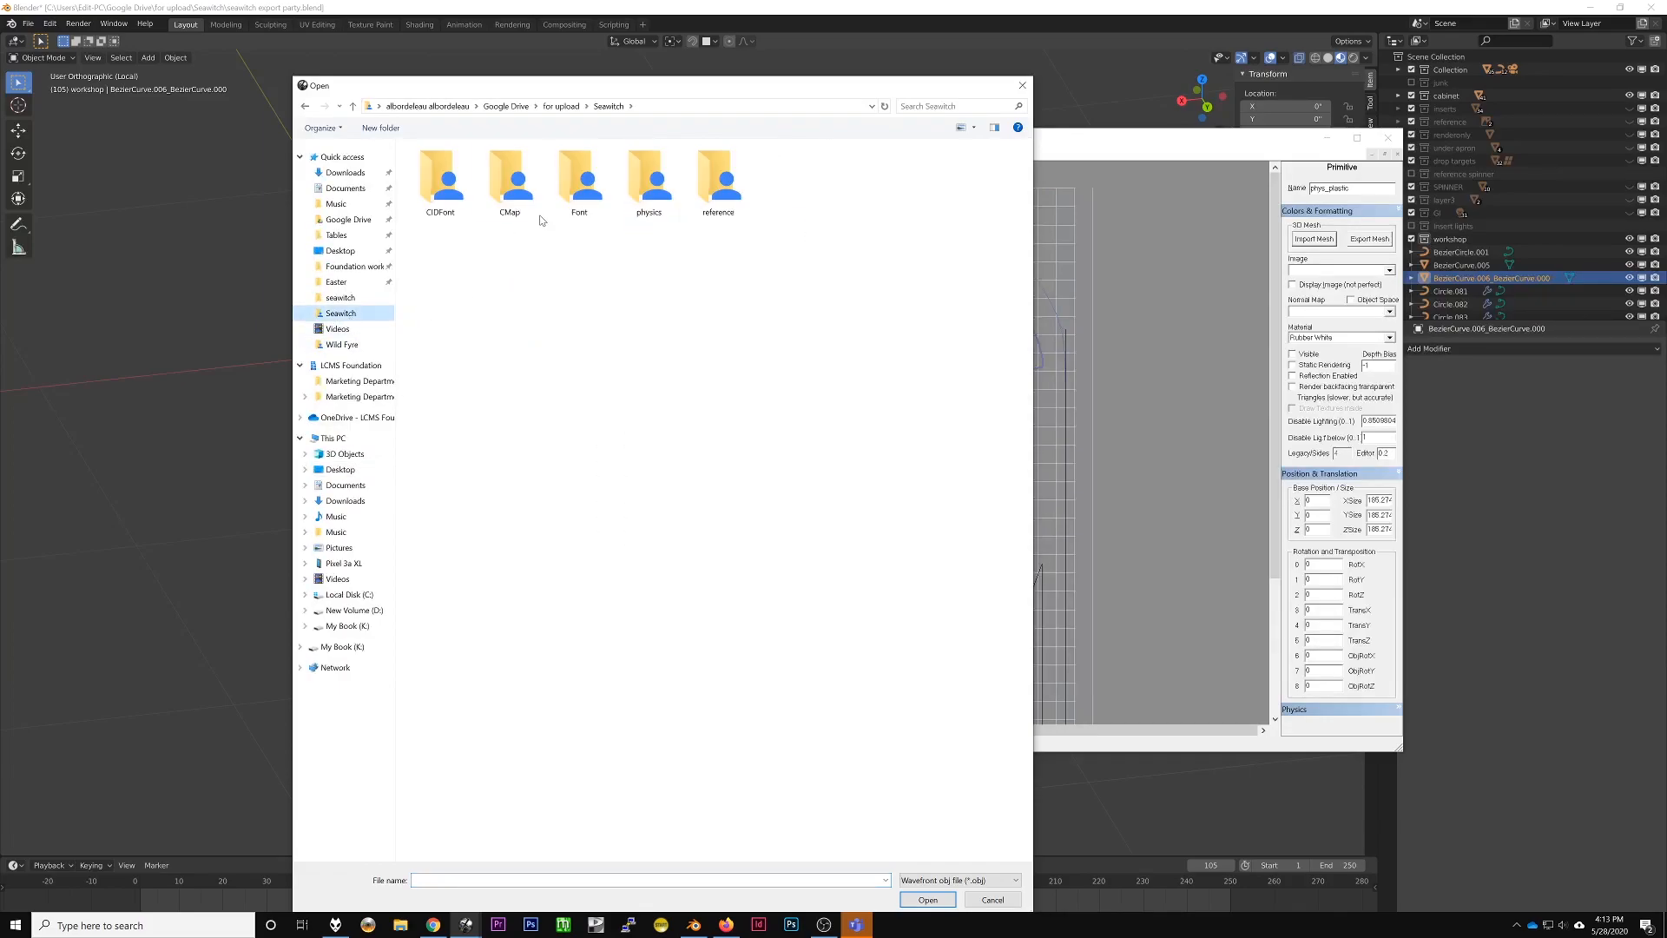
pyautogui.doubleClick(680, 194)
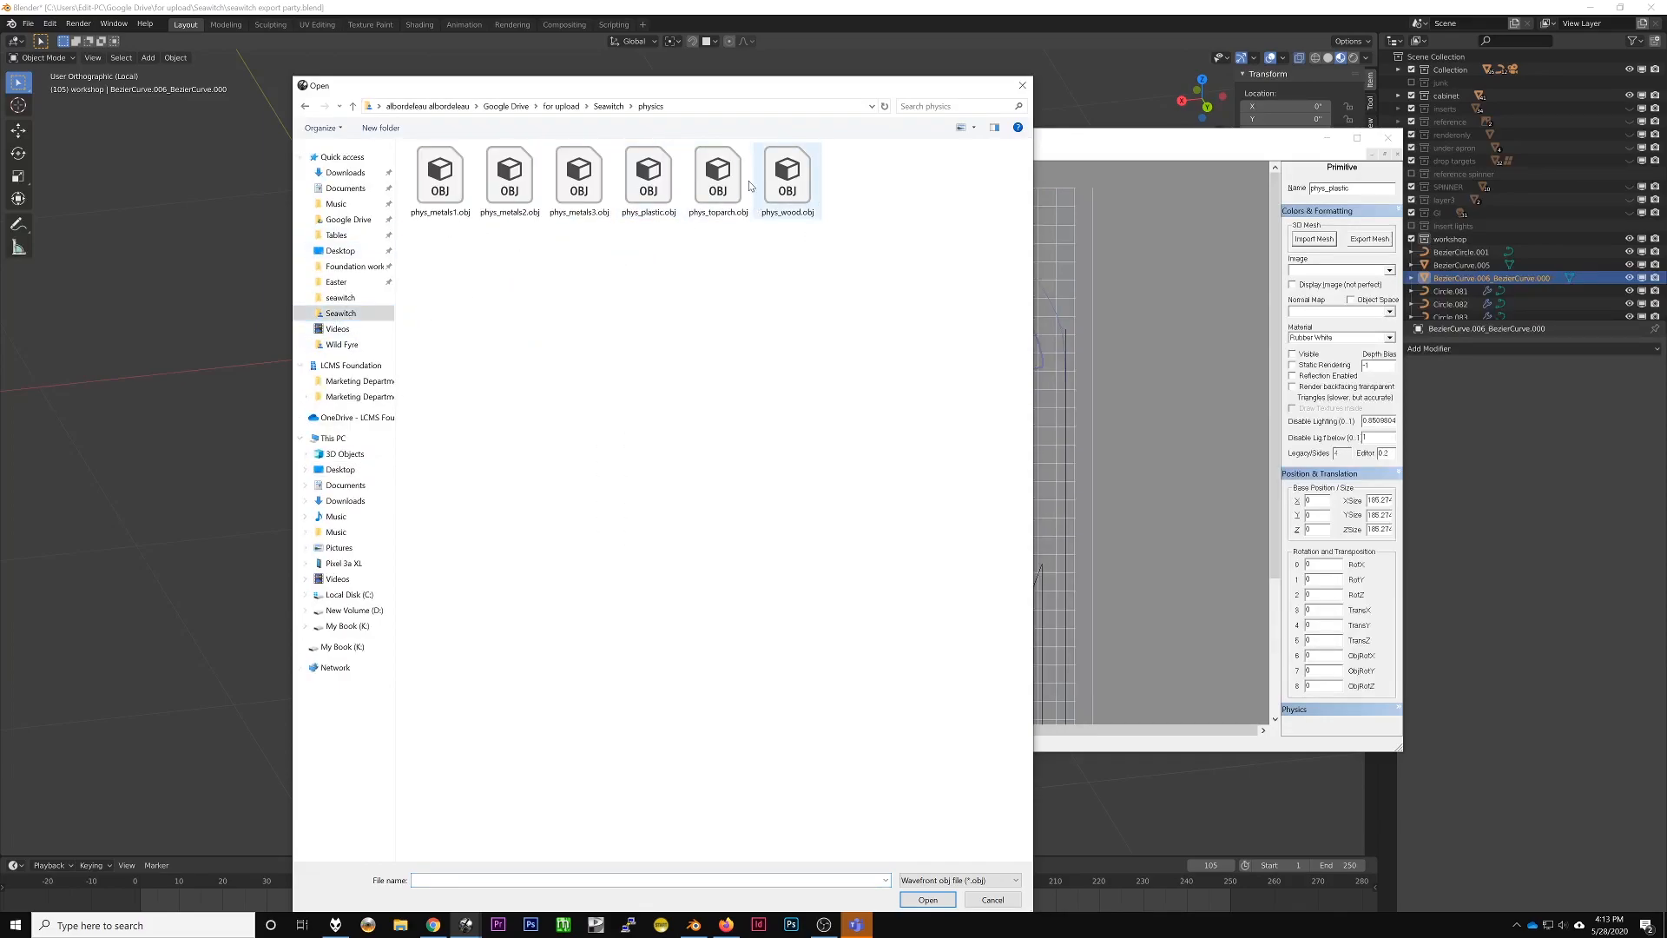
pyautogui.doubleClick(647, 195)
pyautogui.click(620, 282)
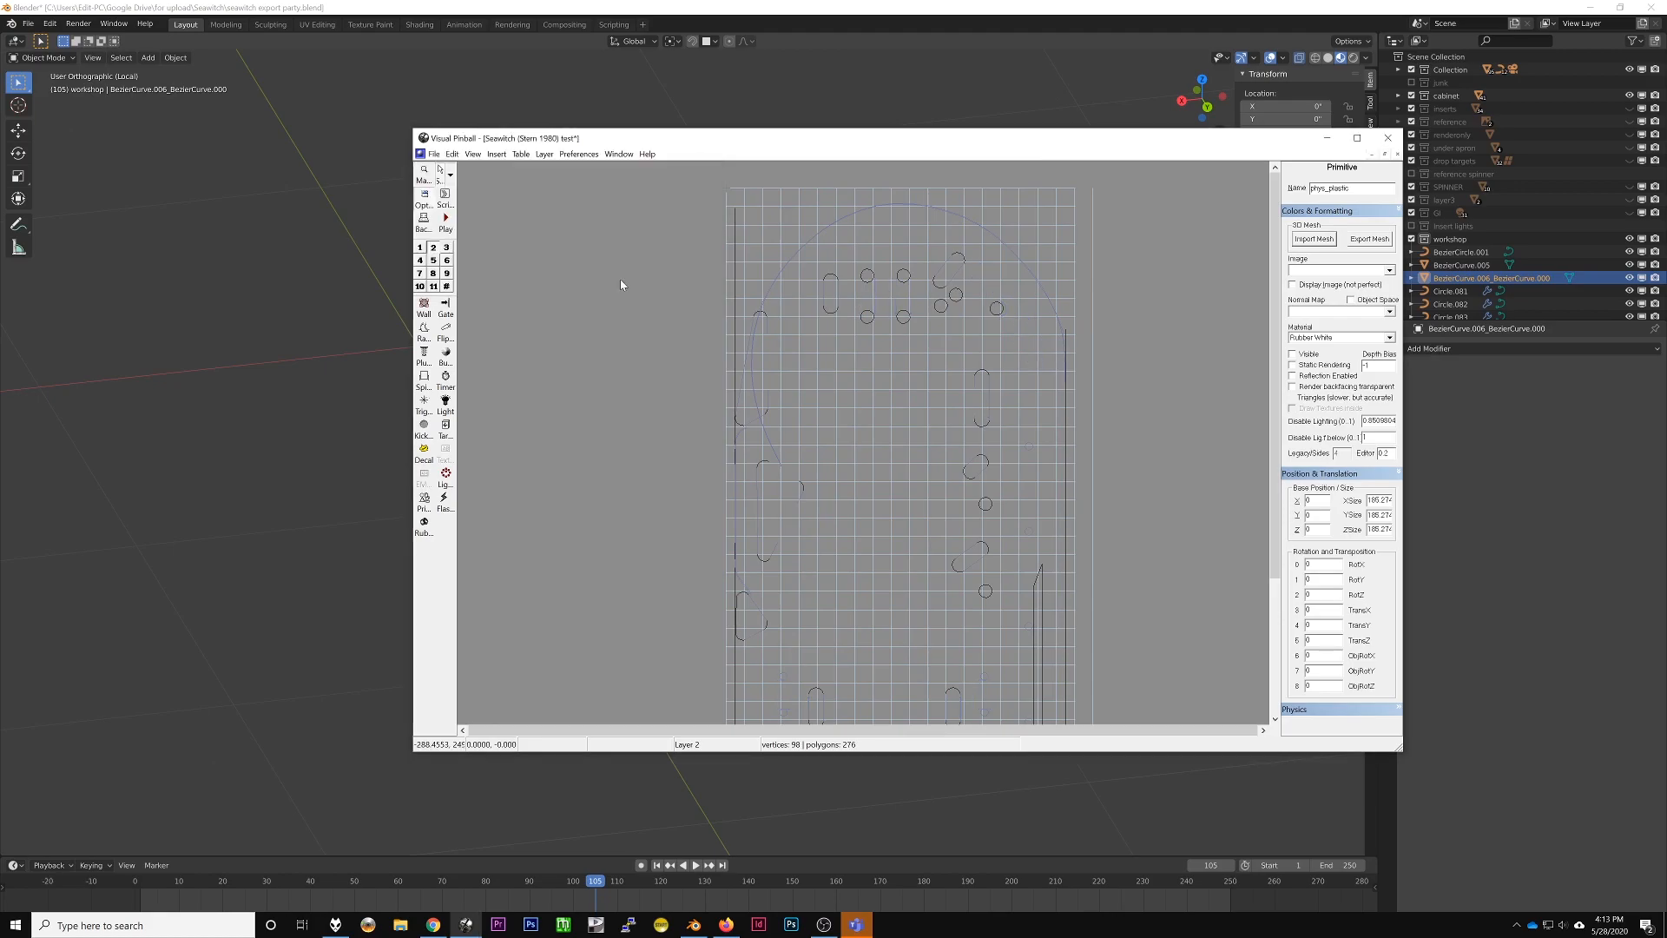
# Step: Examine the full playfield wireframe to check the plastic mesh and locate the metal primitives
pyautogui.scroll(-5, 959, 483)
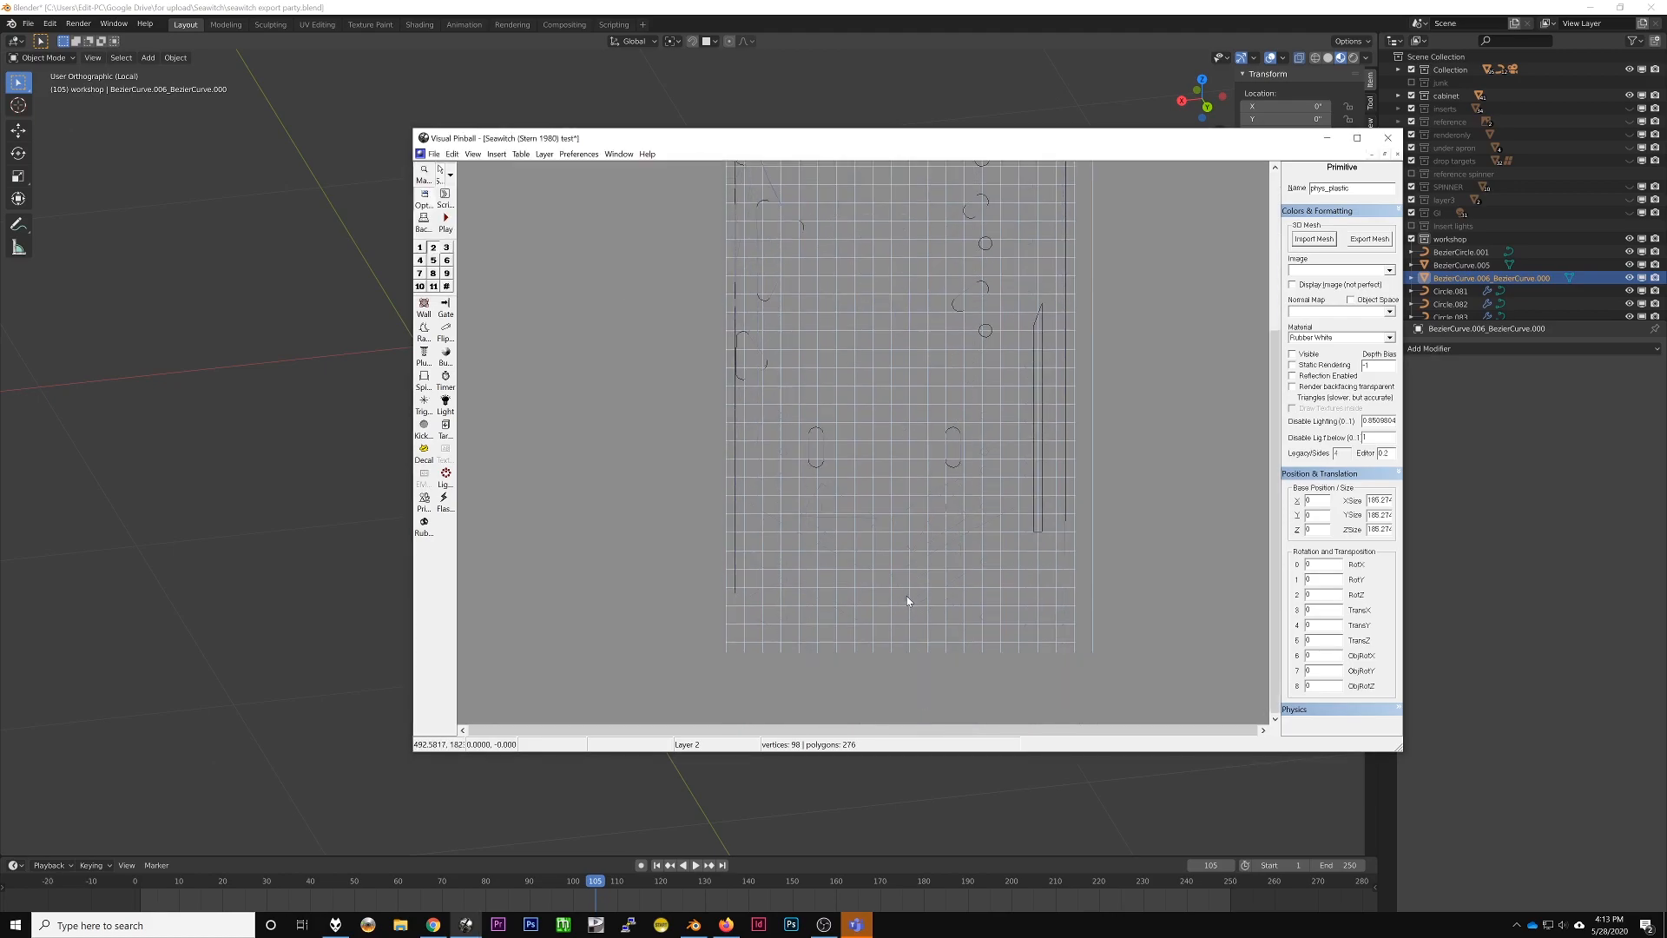
pyautogui.scroll(5, 944, 547)
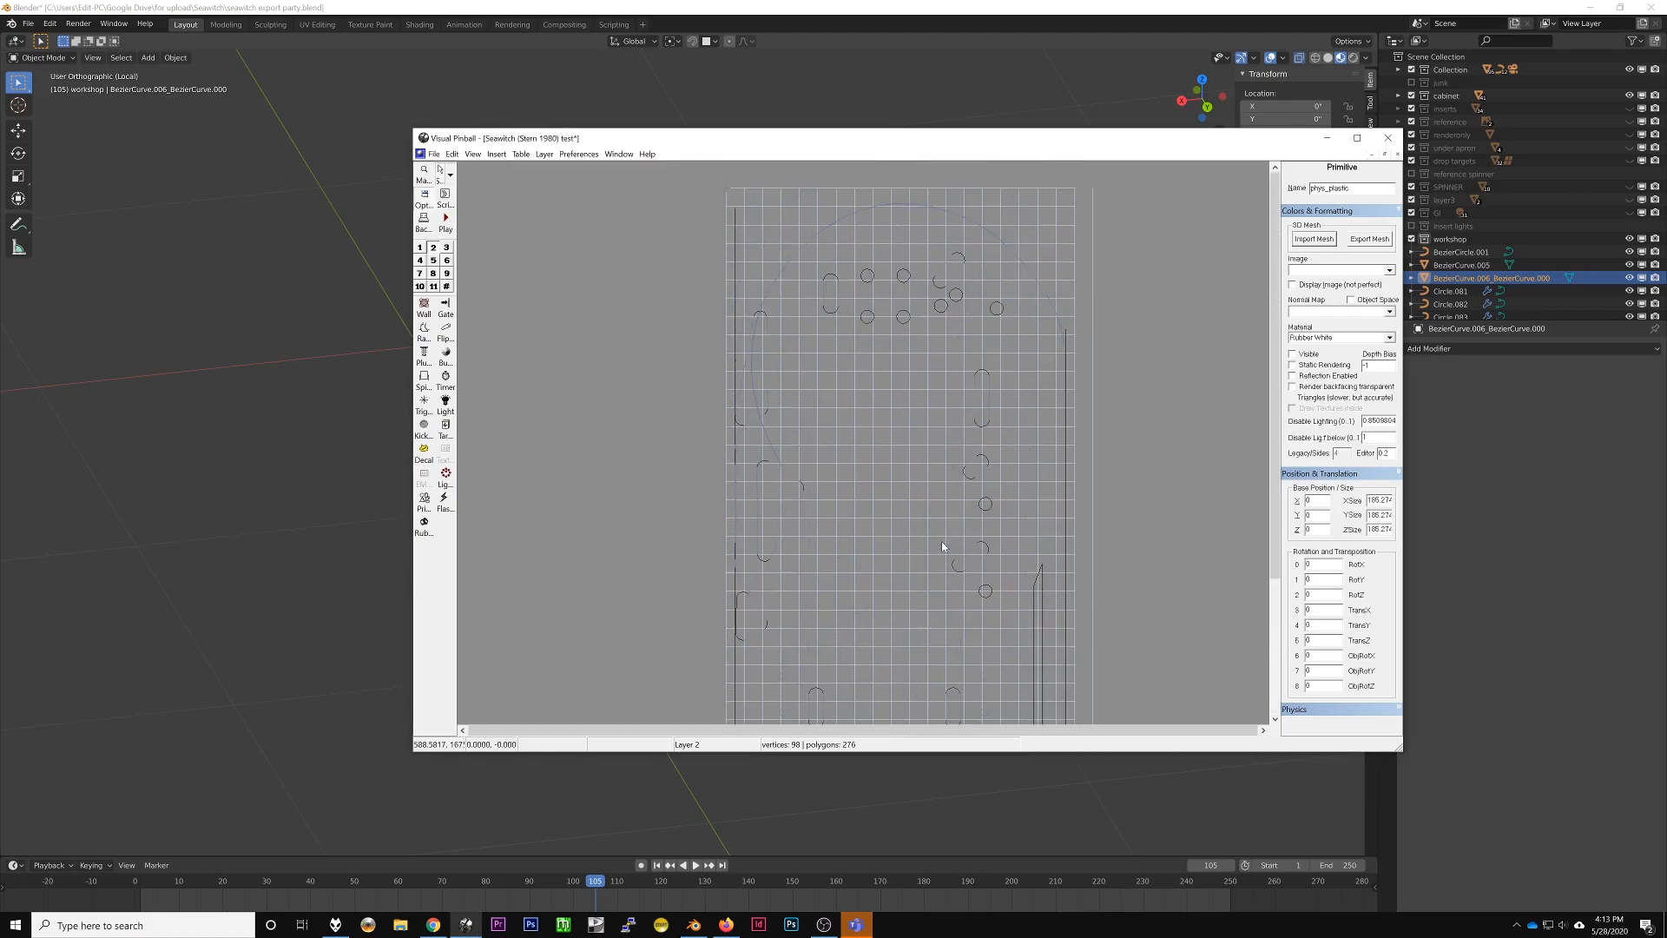
pyautogui.scroll(-4, 811, 466)
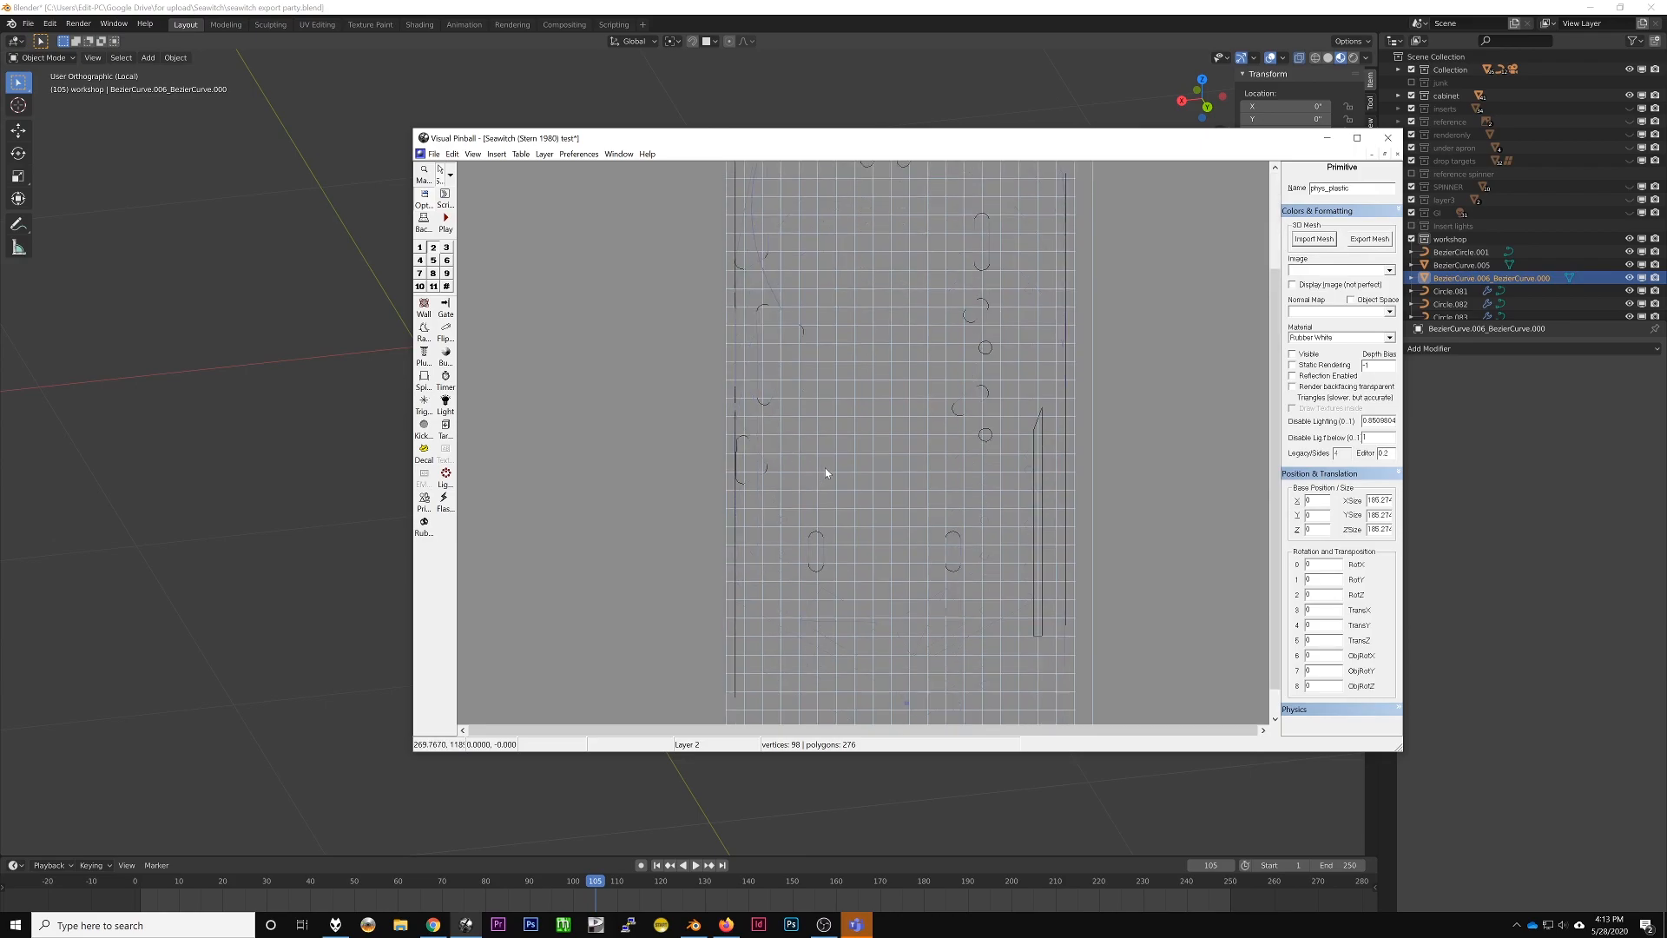
pyautogui.click(818, 597)
pyautogui.scroll(4, 894, 570)
pyautogui.scroll(-1, 894, 571)
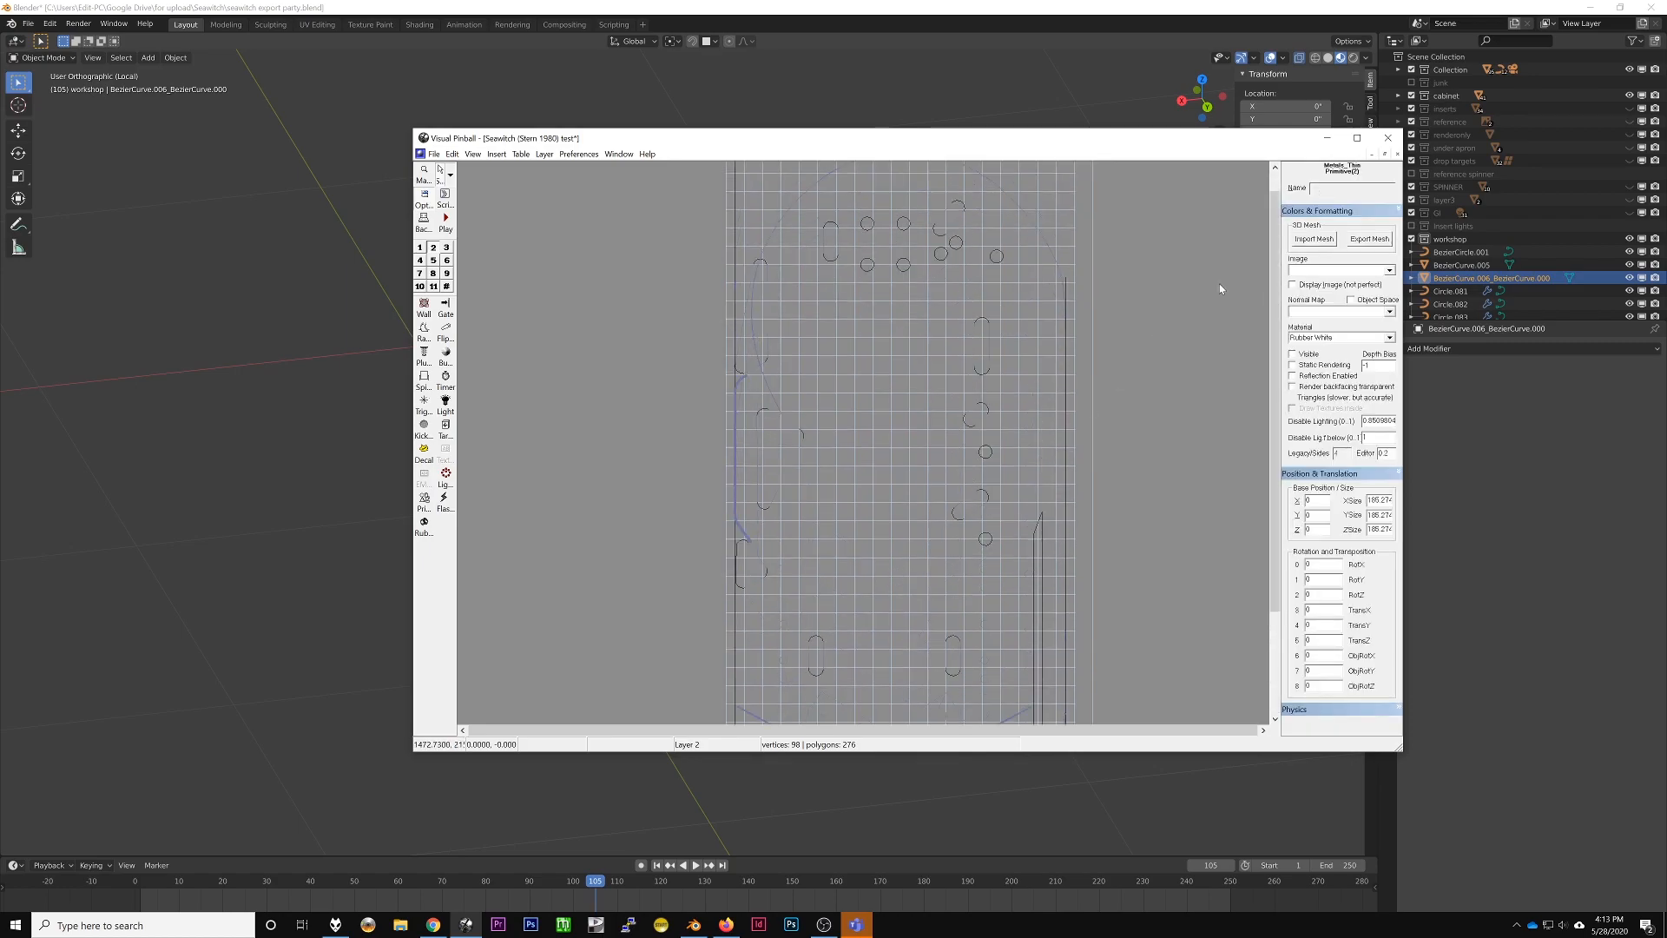
pyautogui.click(1117, 404)
pyautogui.scroll(-2, 811, 685)
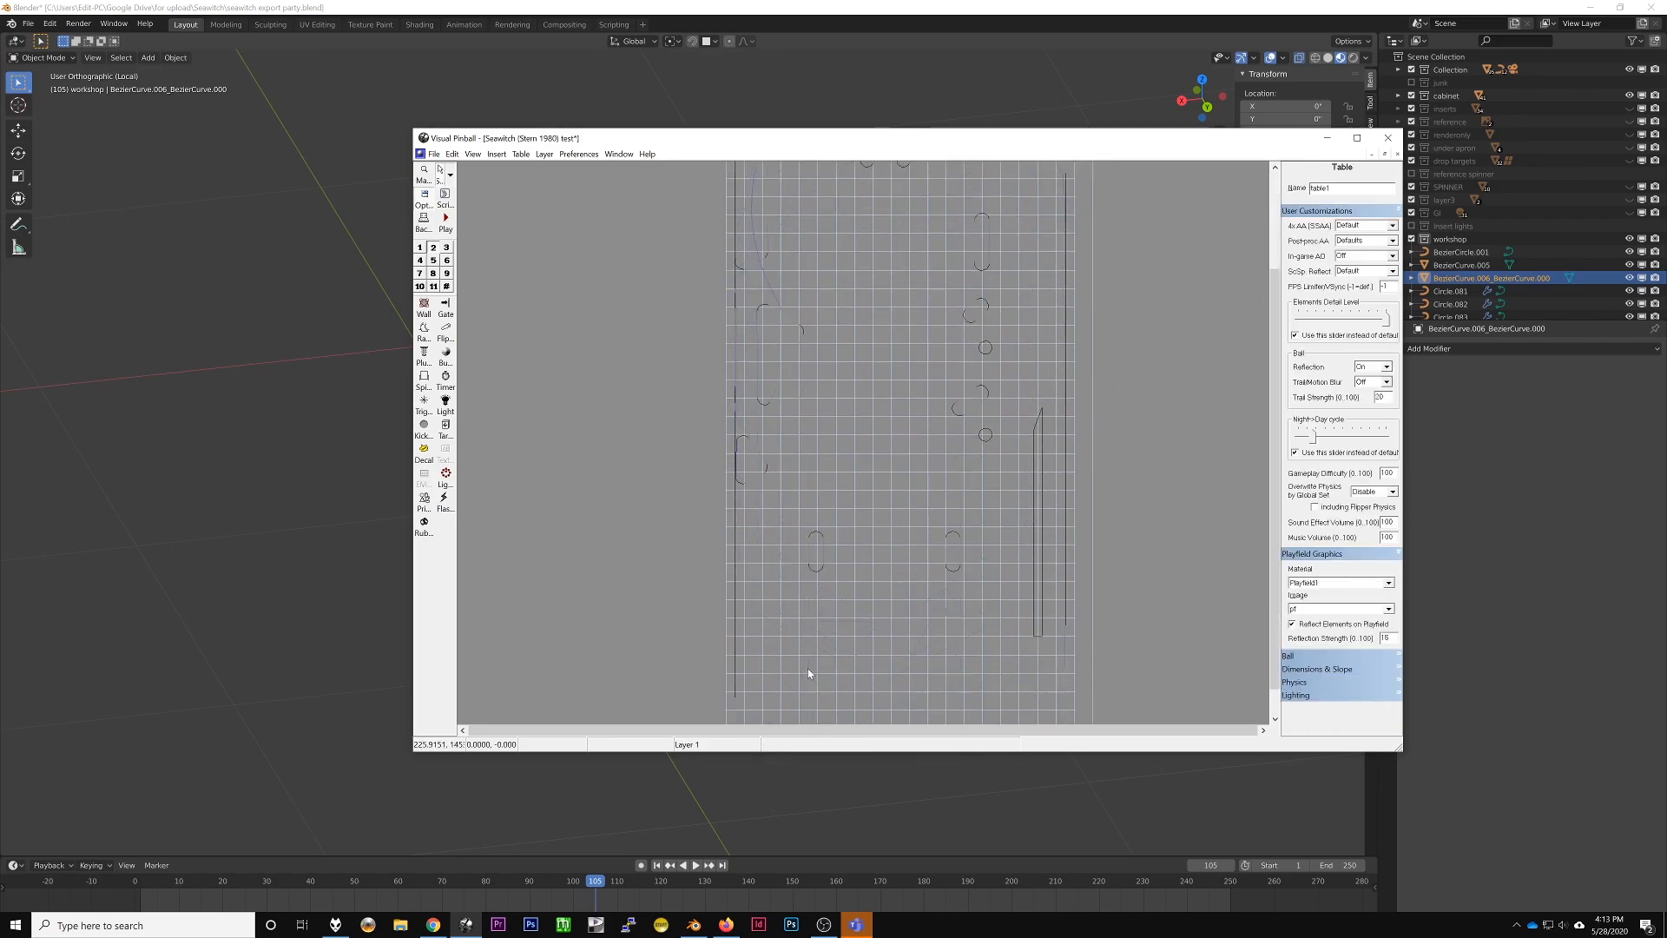
# Step: Import phys_metals1.obj from the physics folder into the phys_metal primitive
pyautogui.click(770, 619)
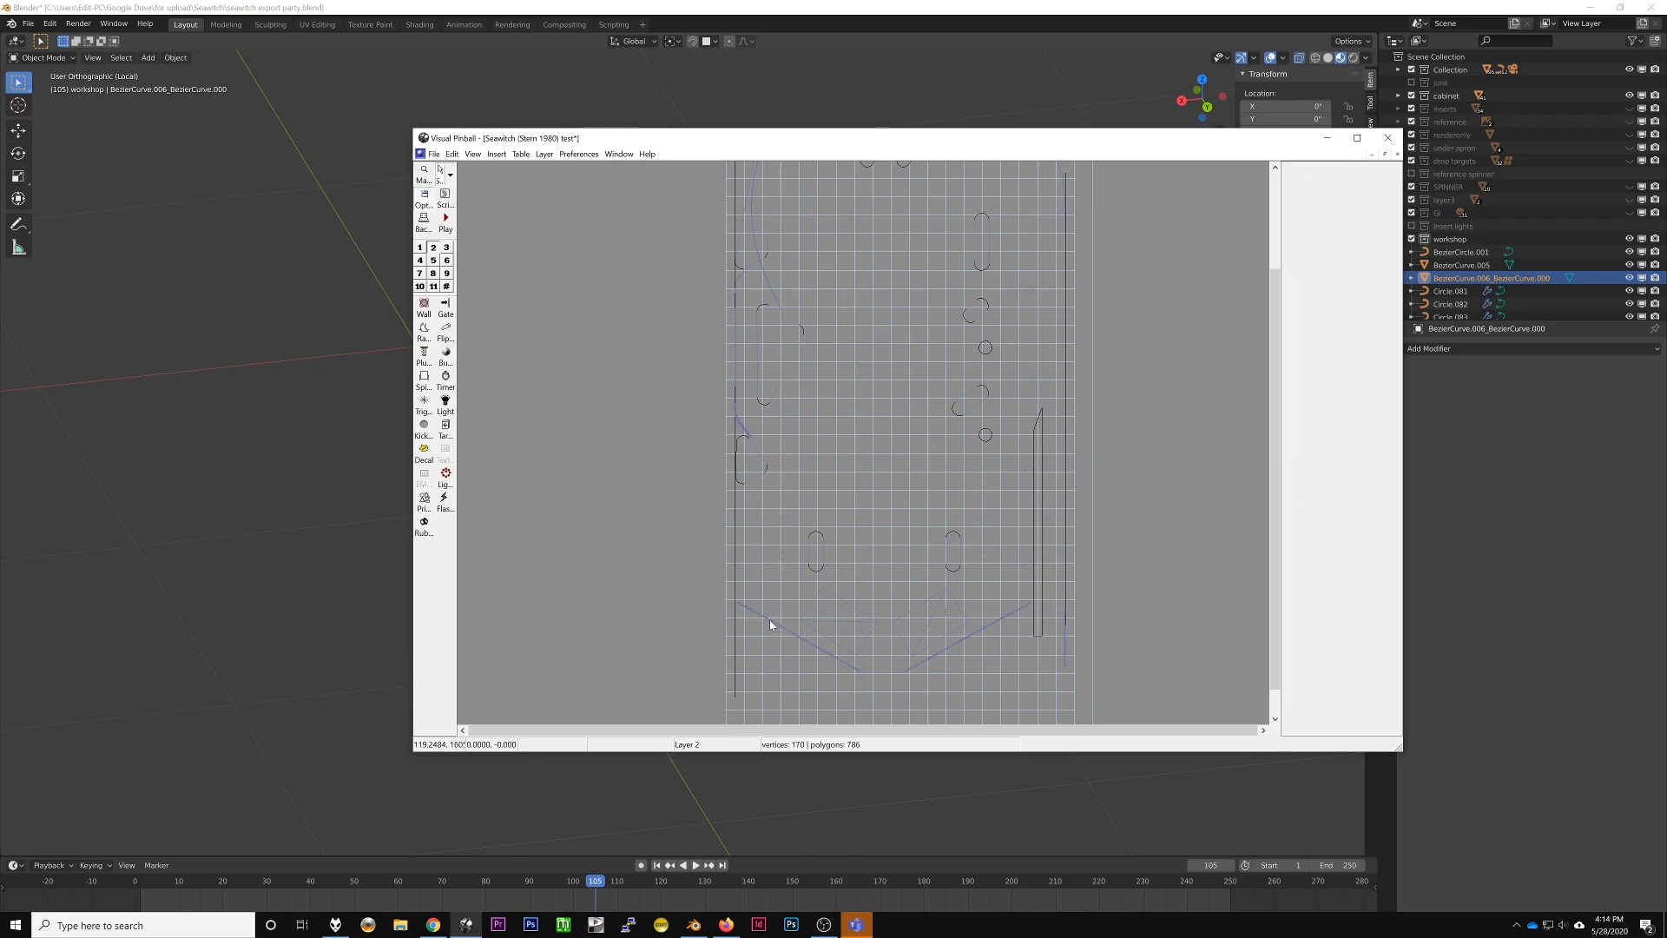
pyautogui.click(1294, 242)
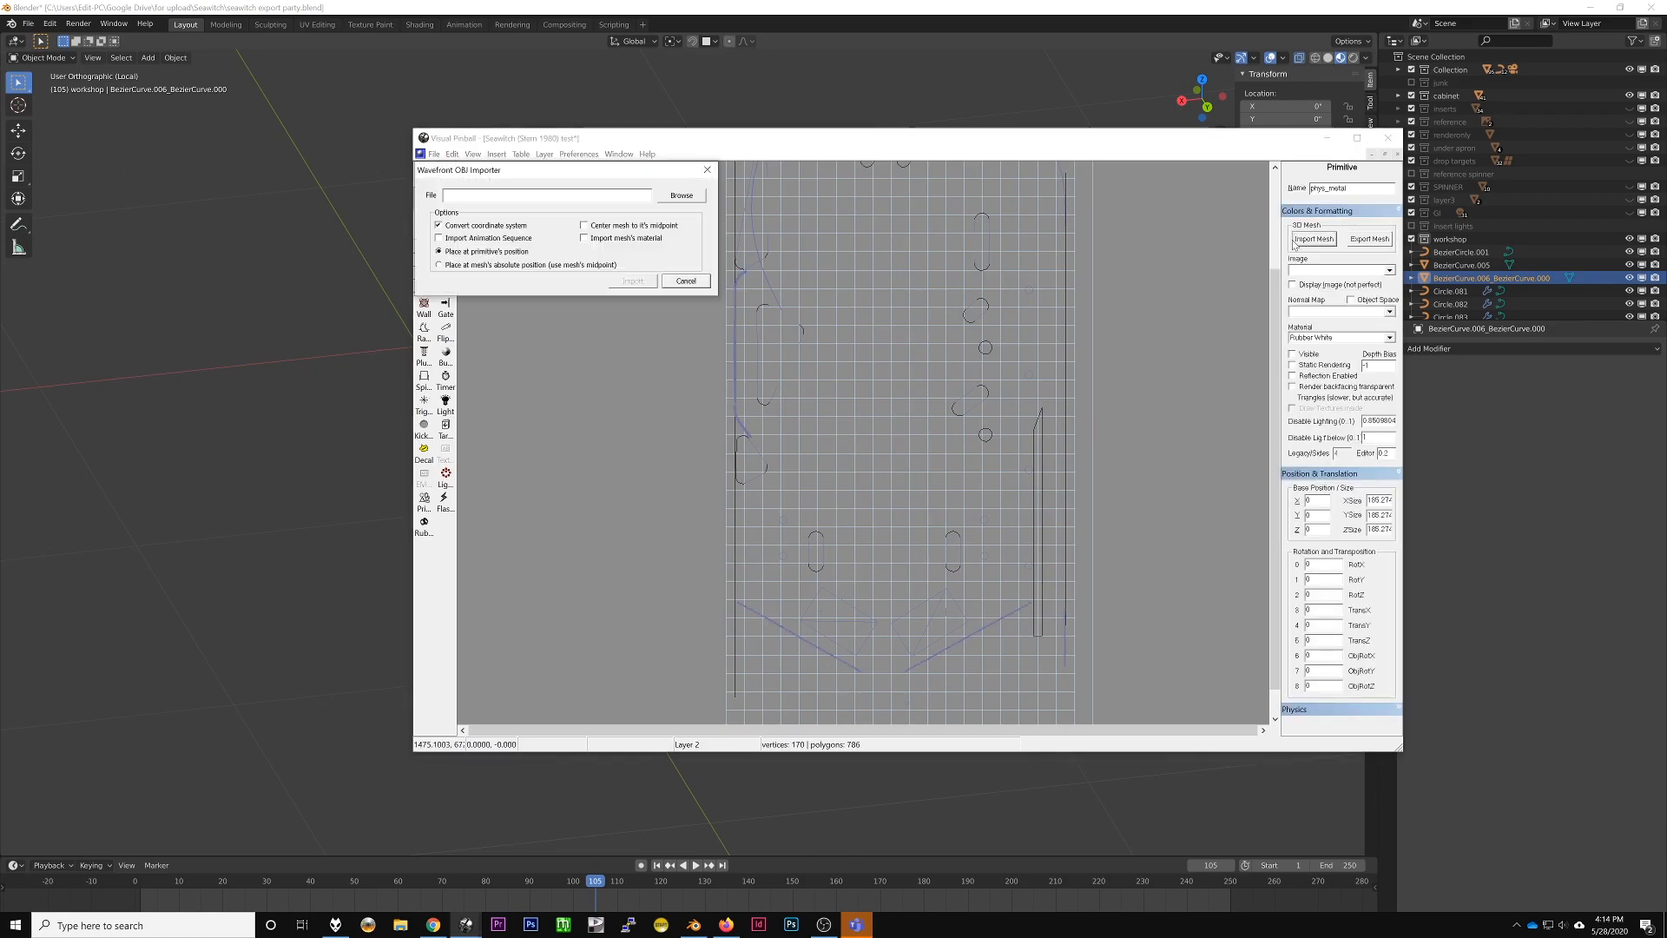
pyautogui.click(683, 196)
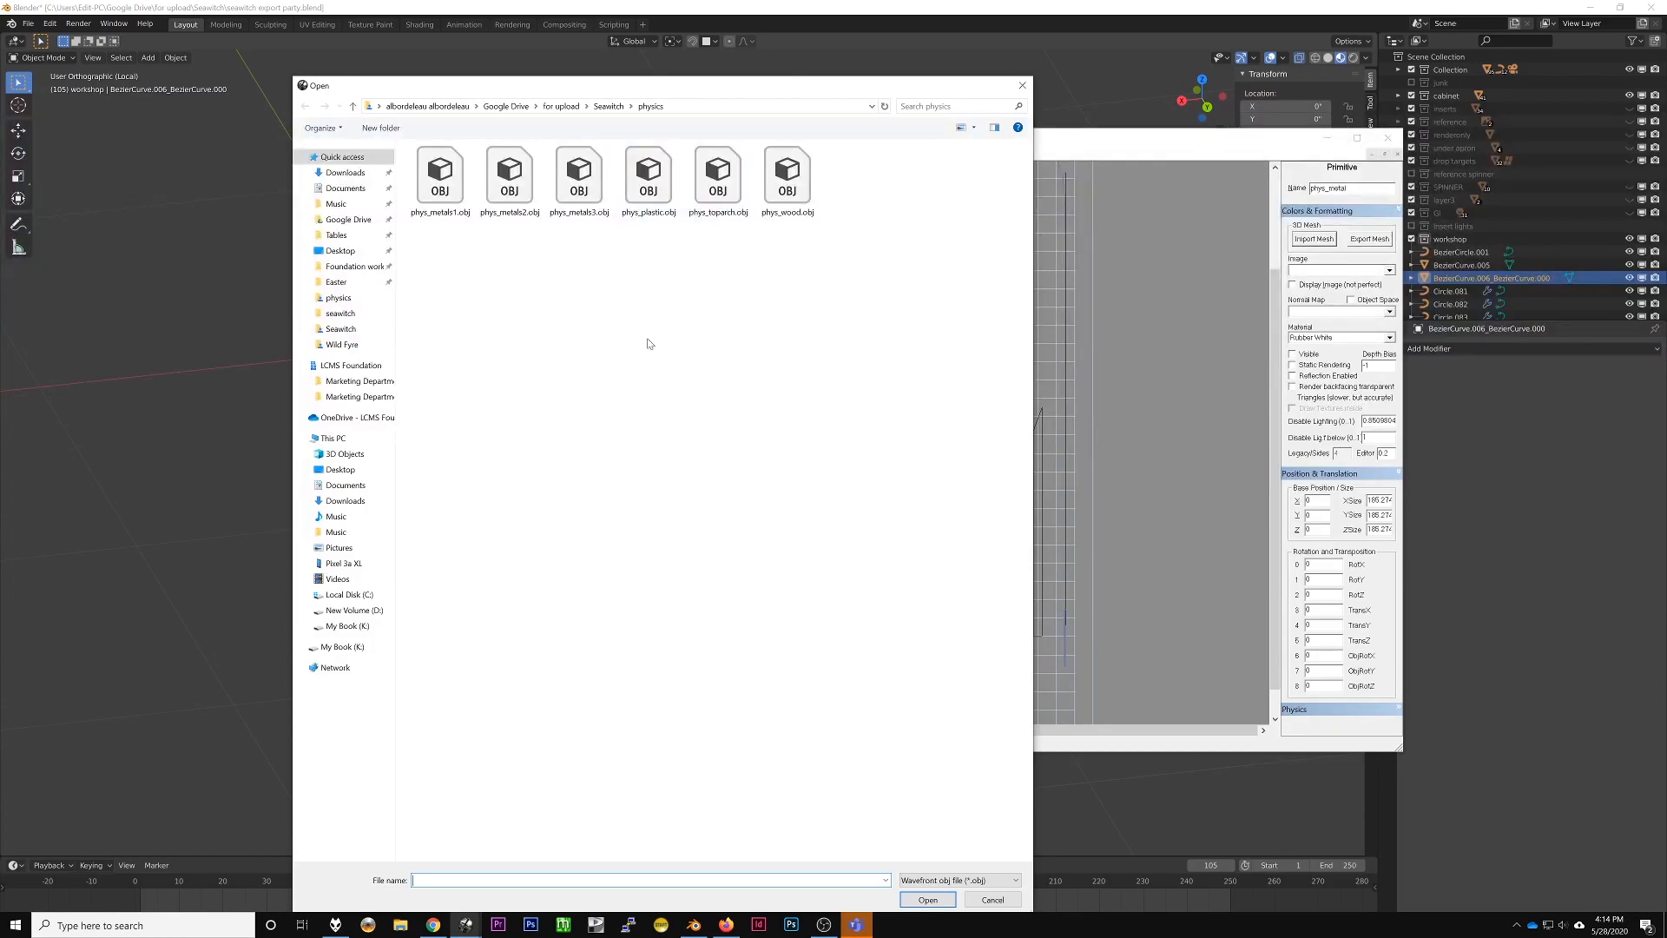
pyautogui.doubleClick(440, 178)
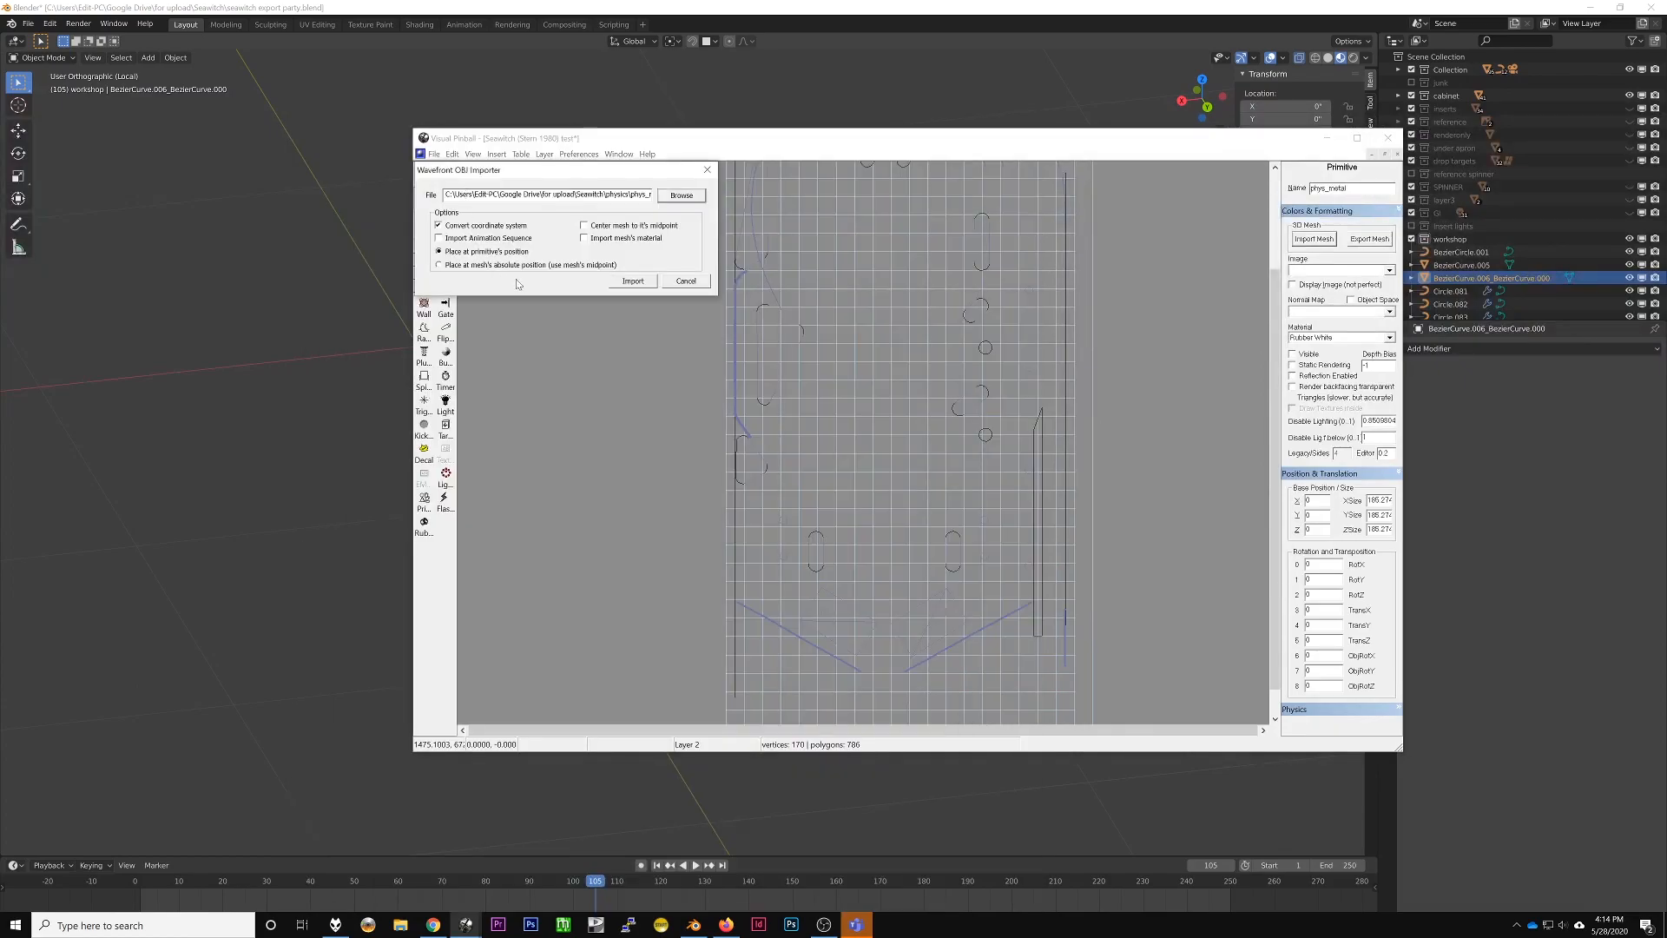
pyautogui.click(633, 281)
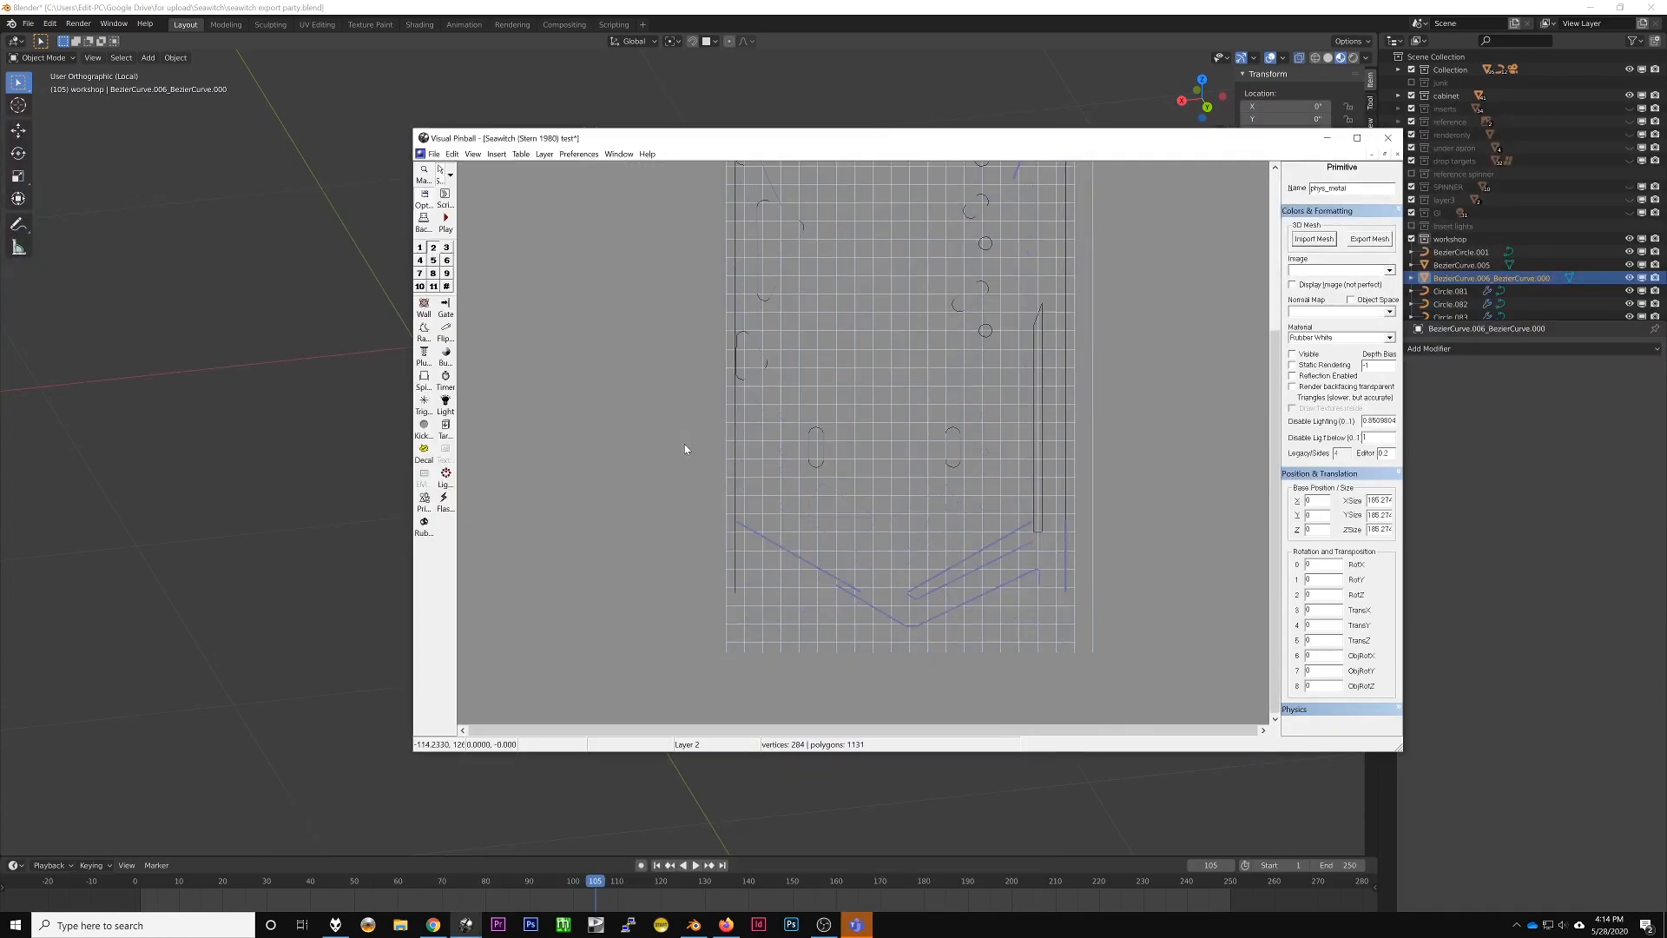
pyautogui.scroll(2, 684, 444)
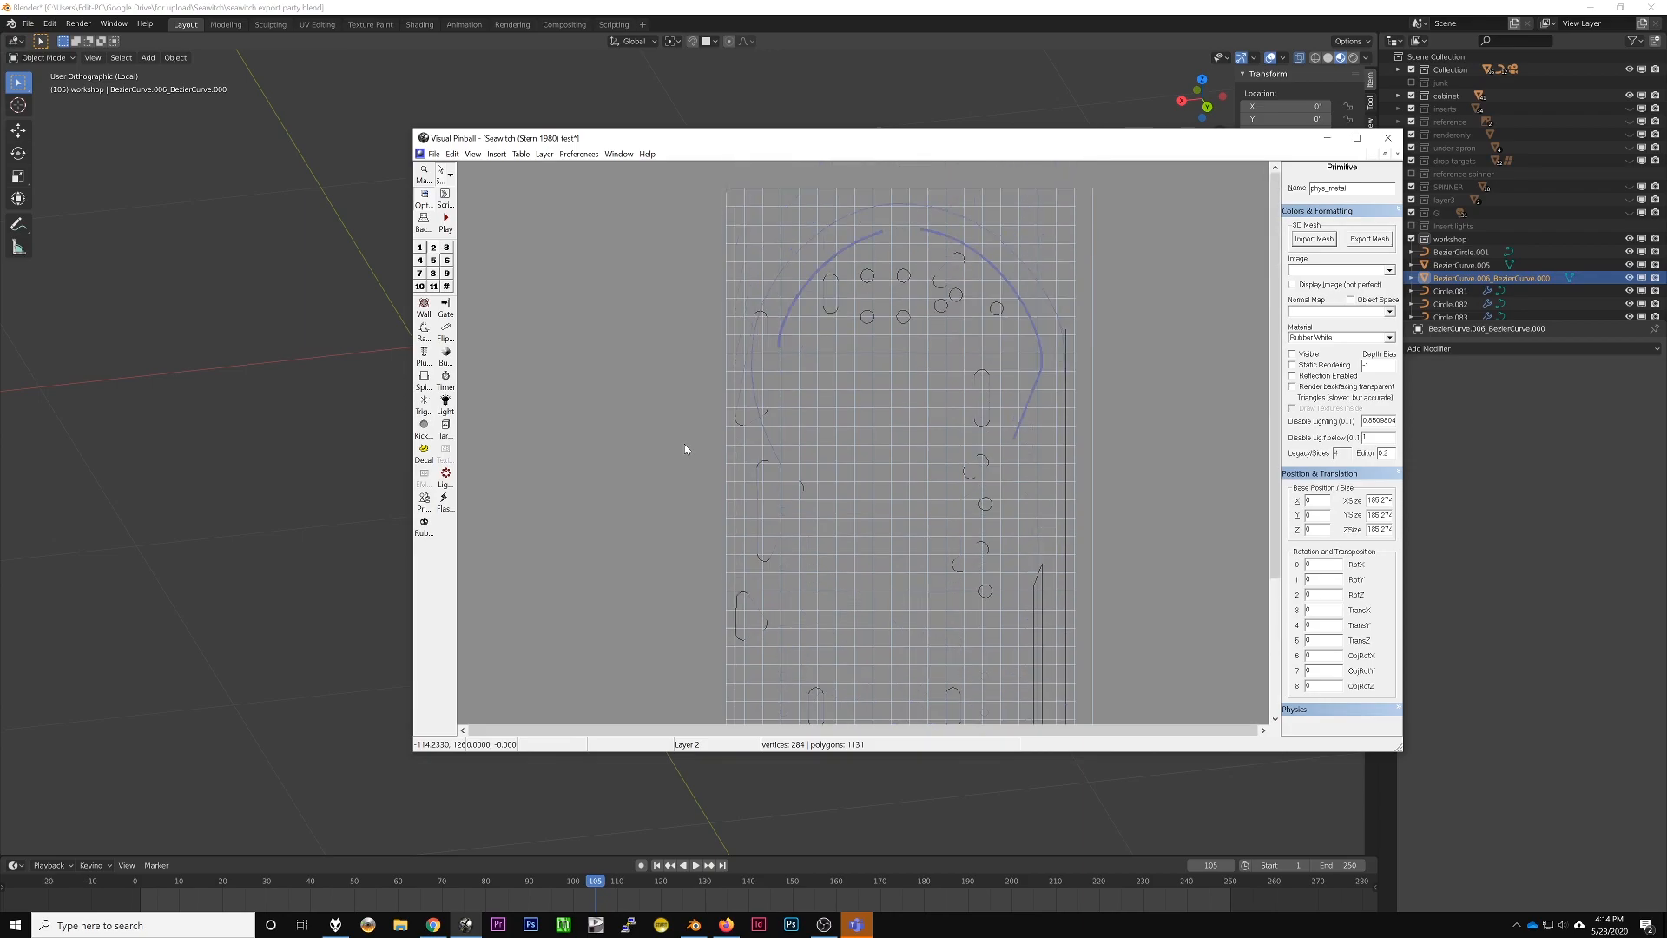
# Step: Set the phys_metal primitive's editor detail level to 0.25 and check its wireframe across the playfield
pyautogui.scroll(-5, 685, 446)
pyautogui.keyDown('ctrl'); pyautogui.scroll(2, 918, 547); pyautogui.keyUp('ctrl')
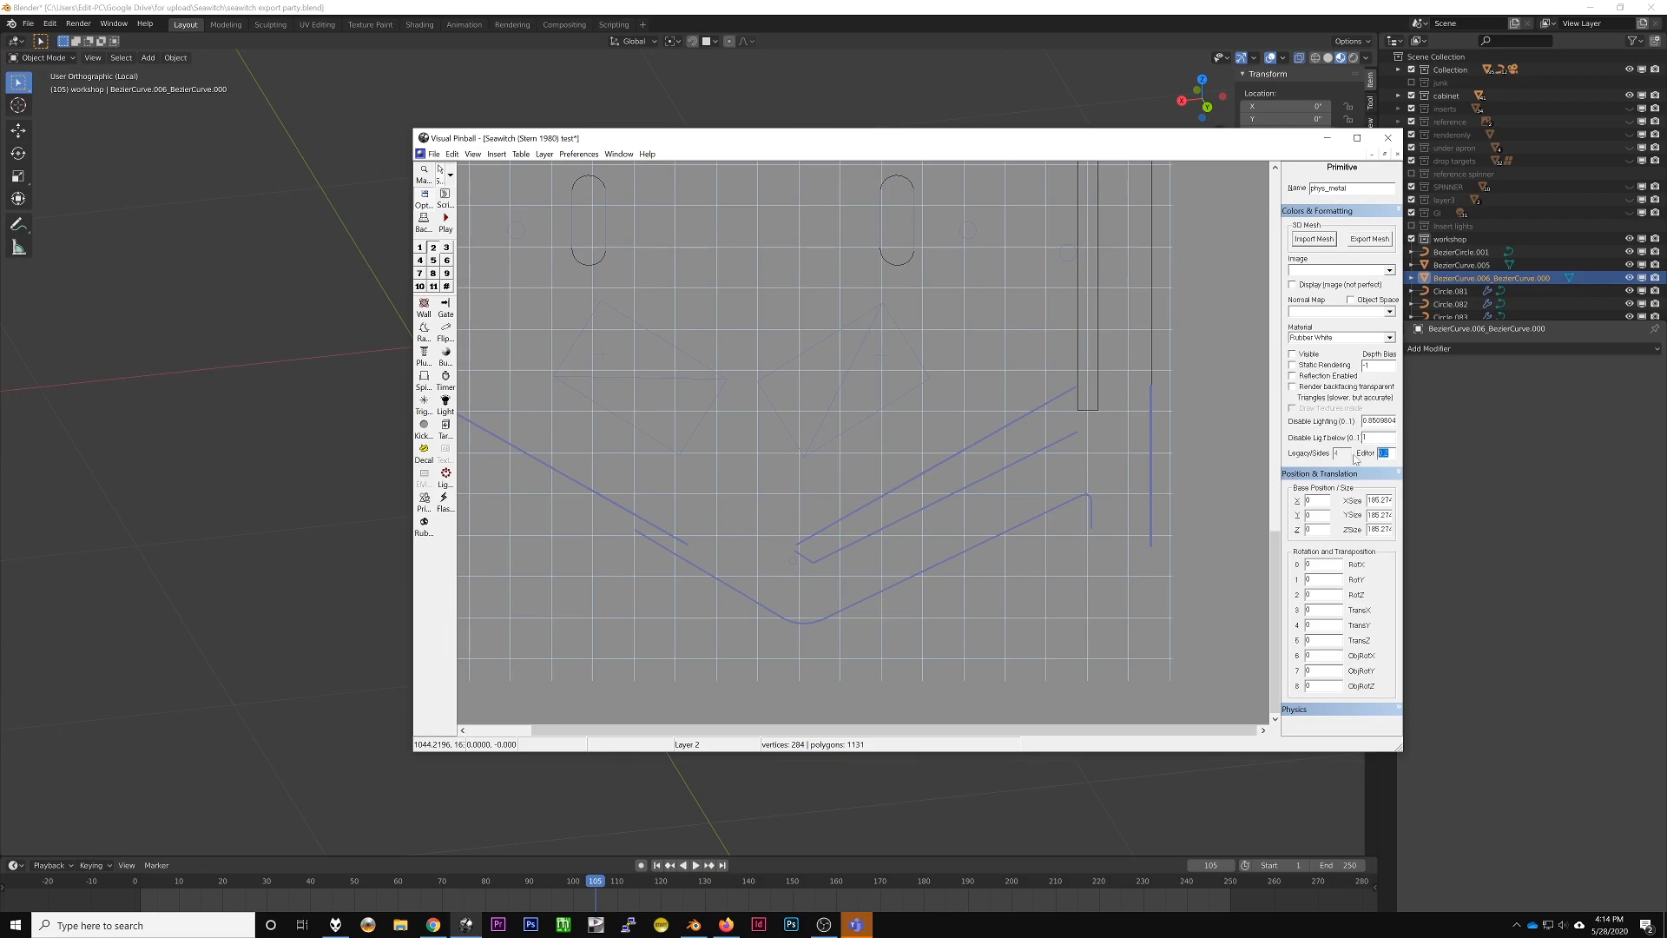
pyautogui.click(1373, 437)
pyautogui.scroll(10, 967, 507)
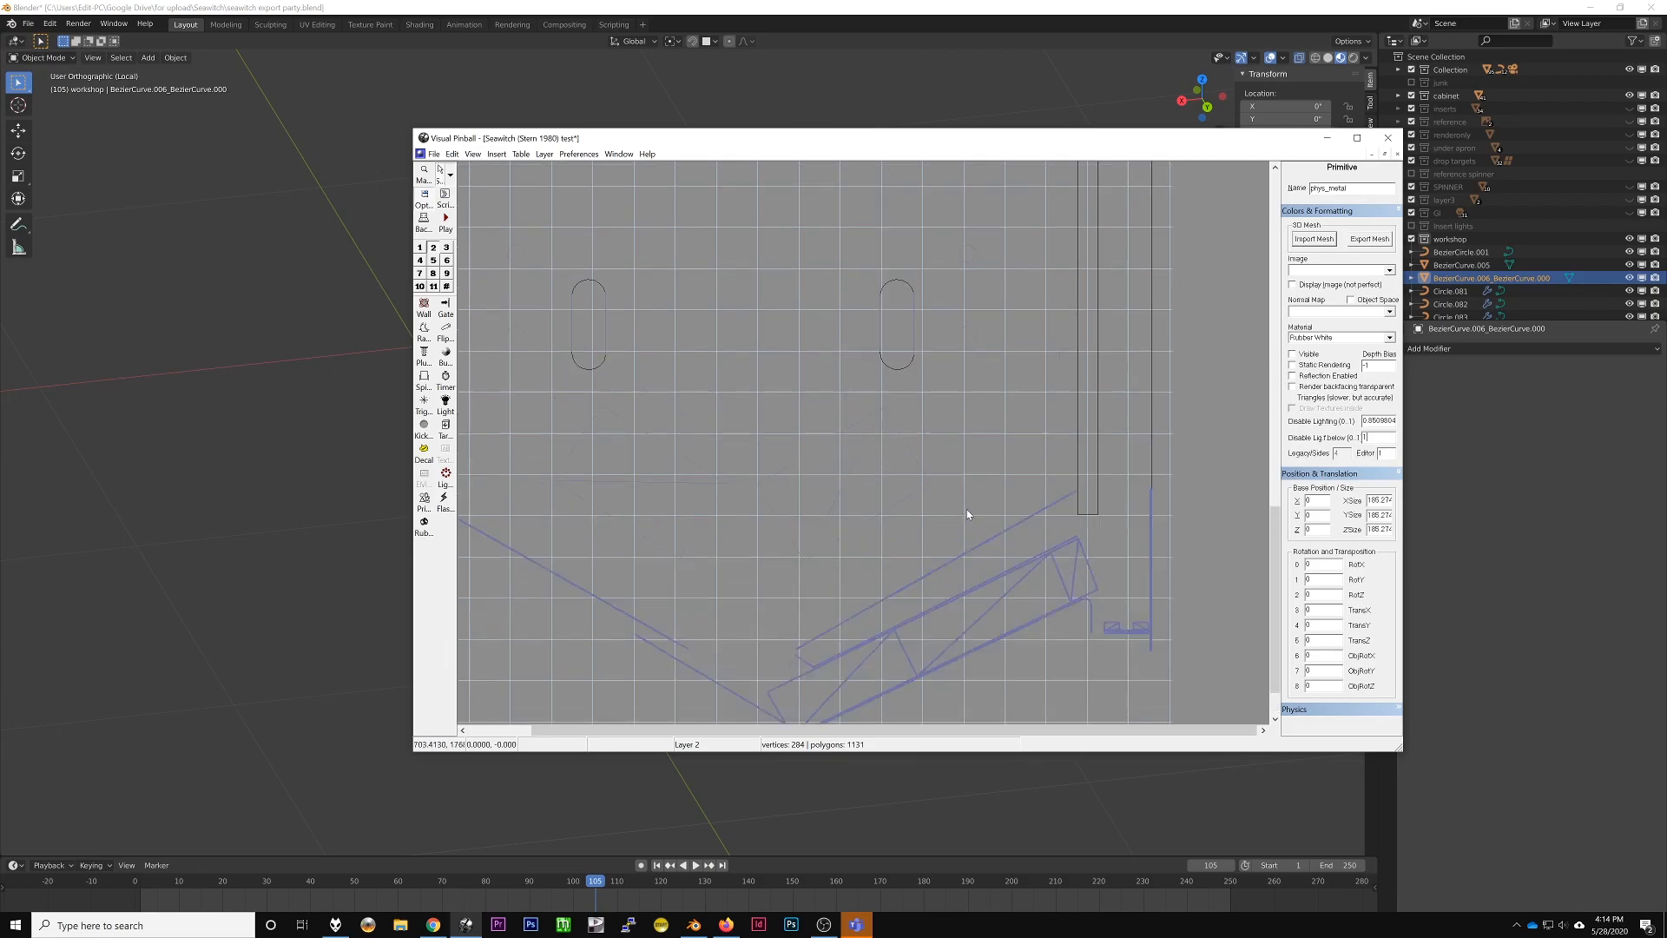
pyautogui.scroll(-1, 969, 510)
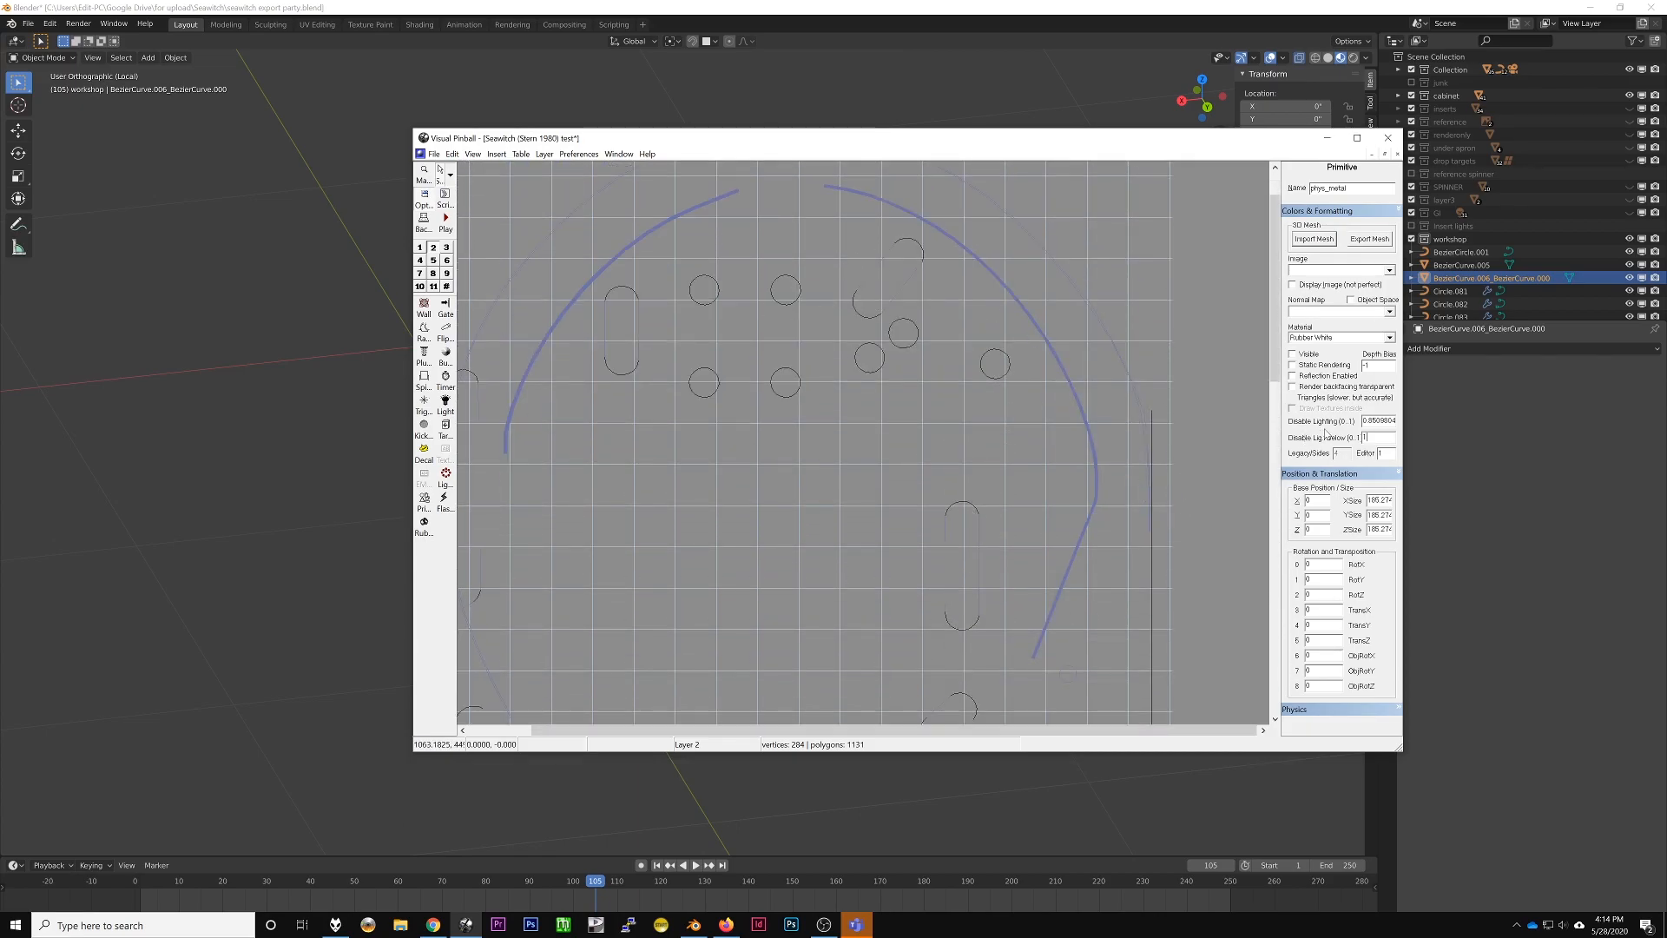
pyautogui.write('0.25')
pyautogui.press('Tab')
pyautogui.scroll(-3, 1038, 538)
pyautogui.scroll(-5, 837, 545)
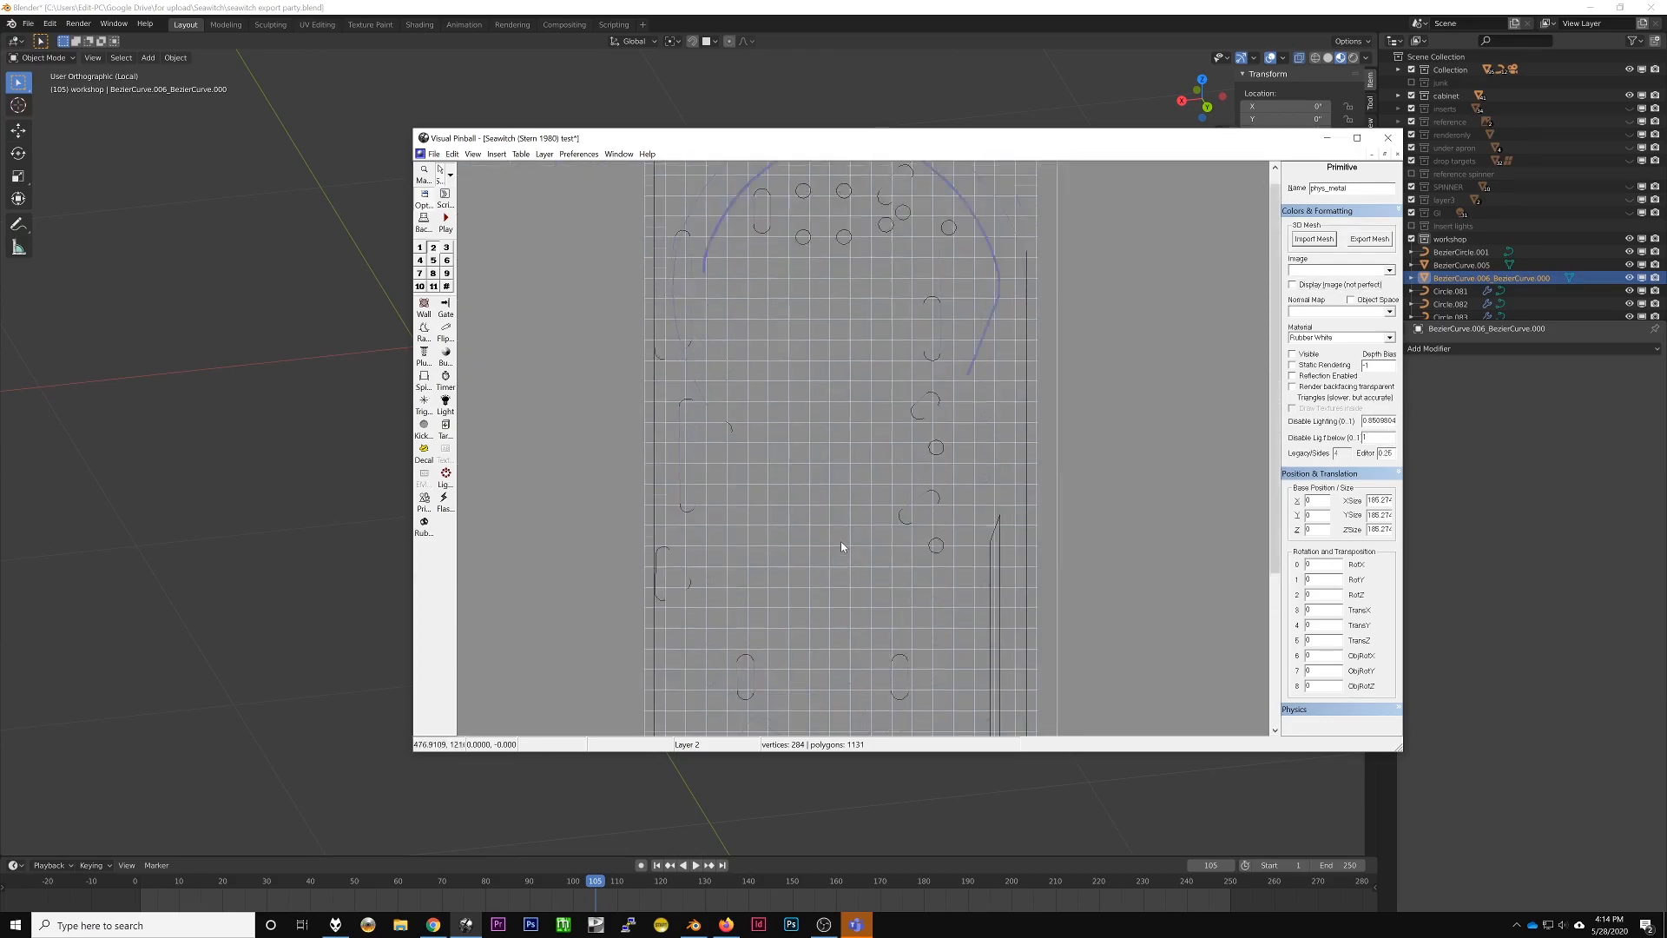
pyautogui.scroll(5, 884, 519)
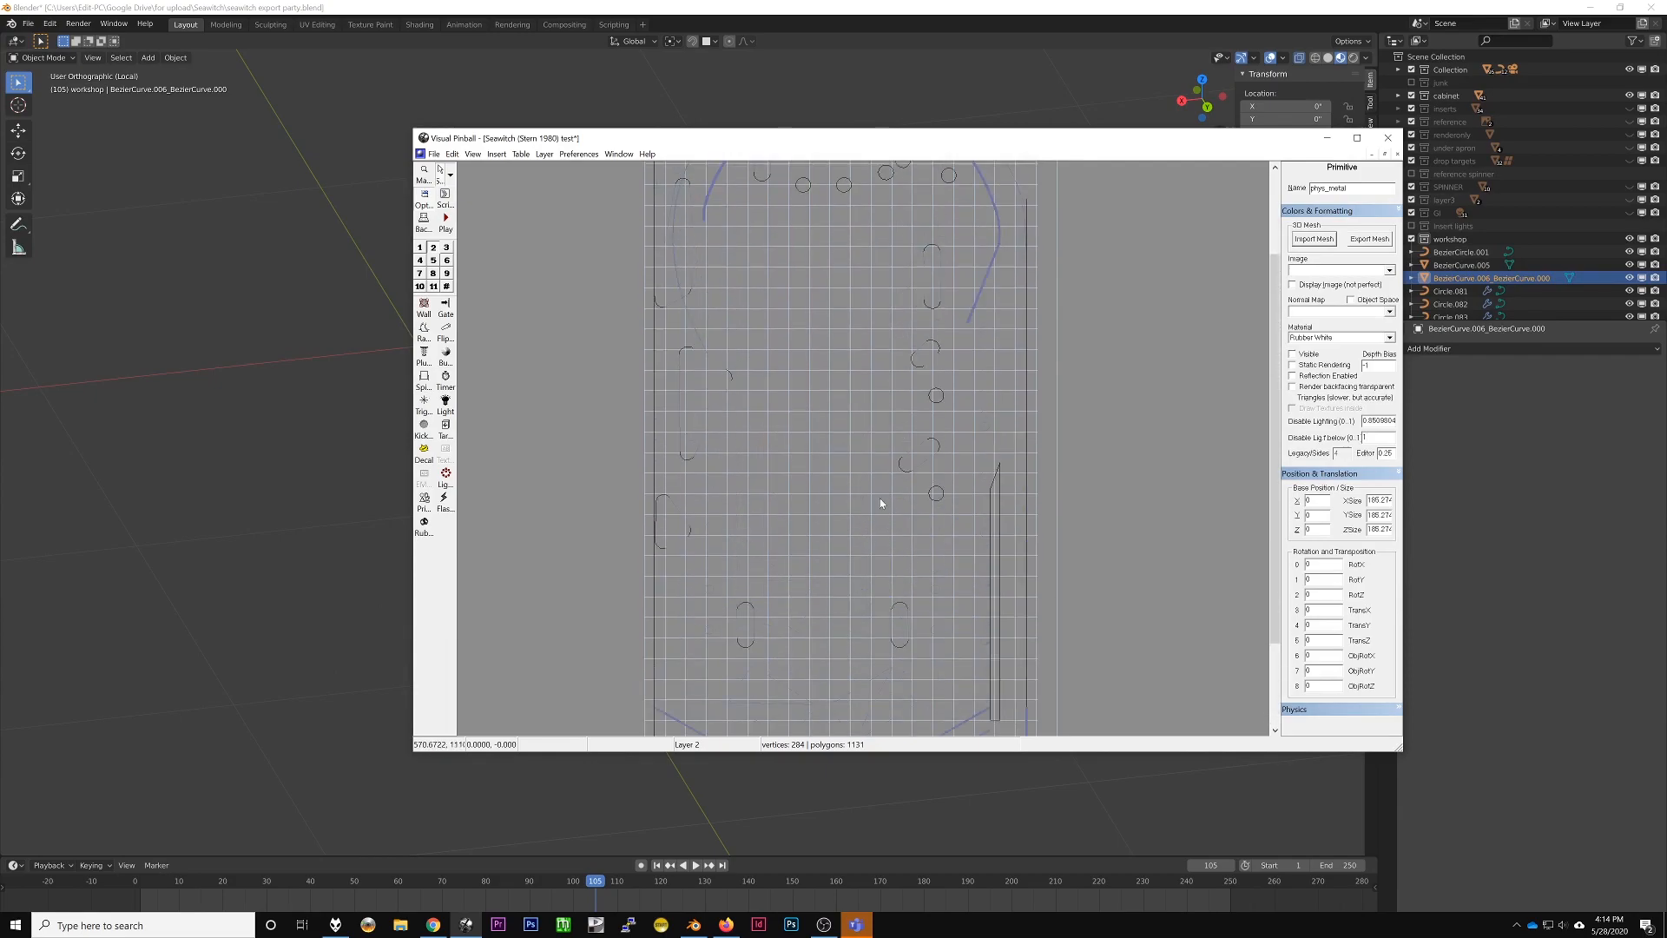
# Step: Duplicate the phys_metal primitive within the table
pyautogui.click(456, 156)
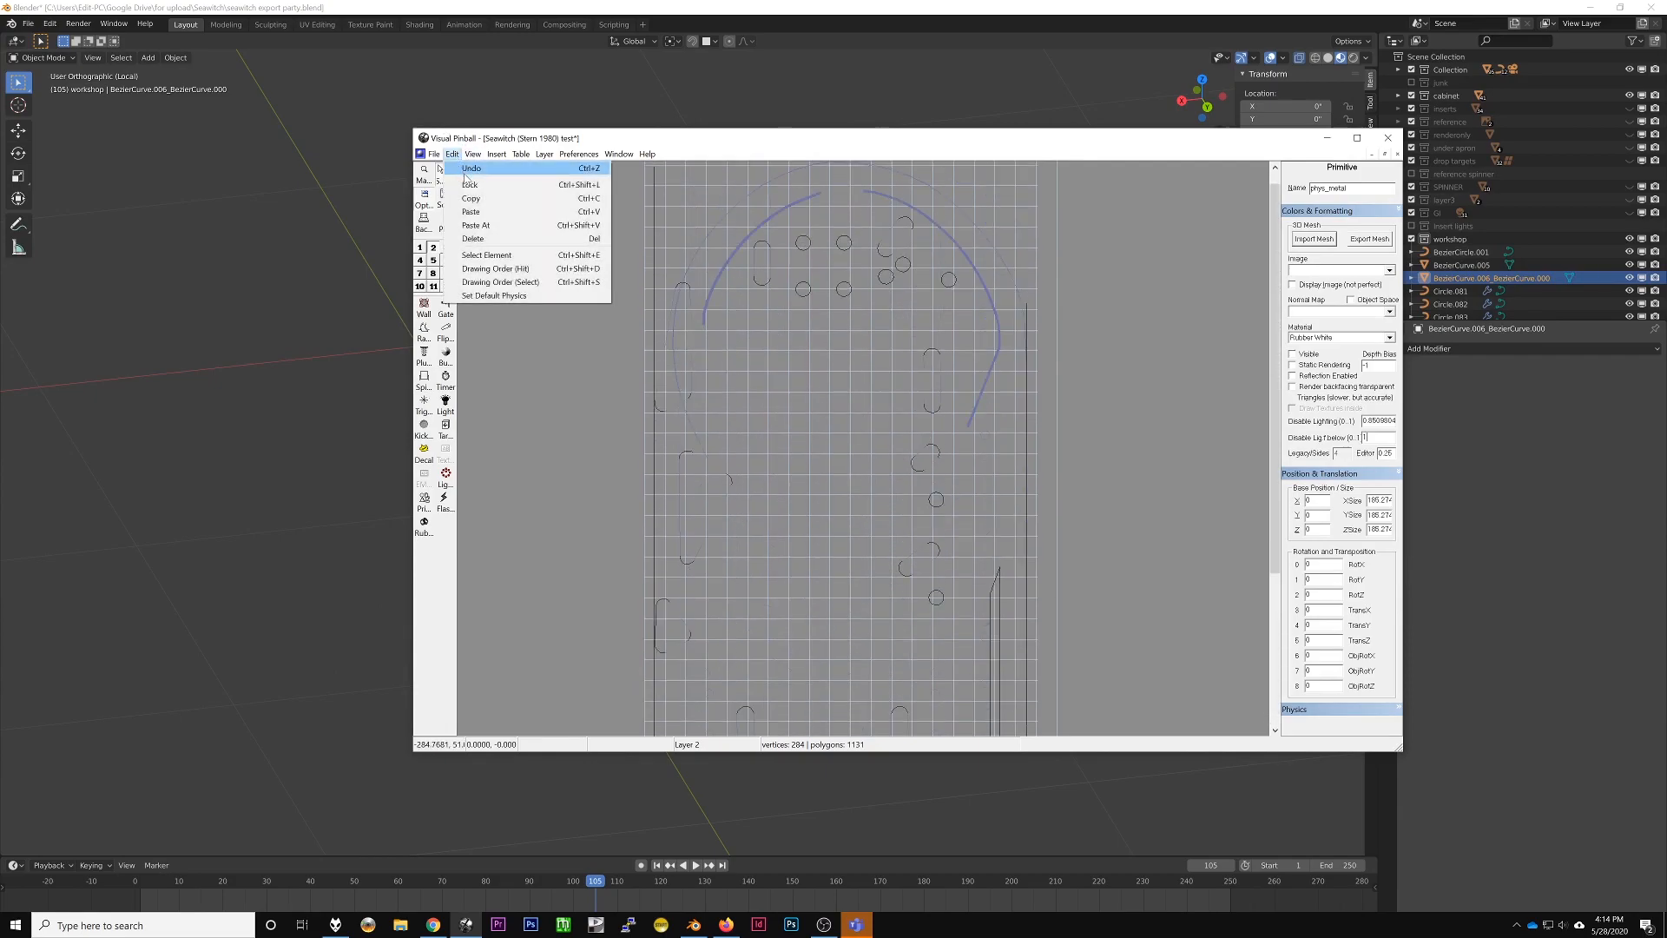
pyautogui.click(473, 197)
pyautogui.click(455, 156)
pyautogui.click(471, 212)
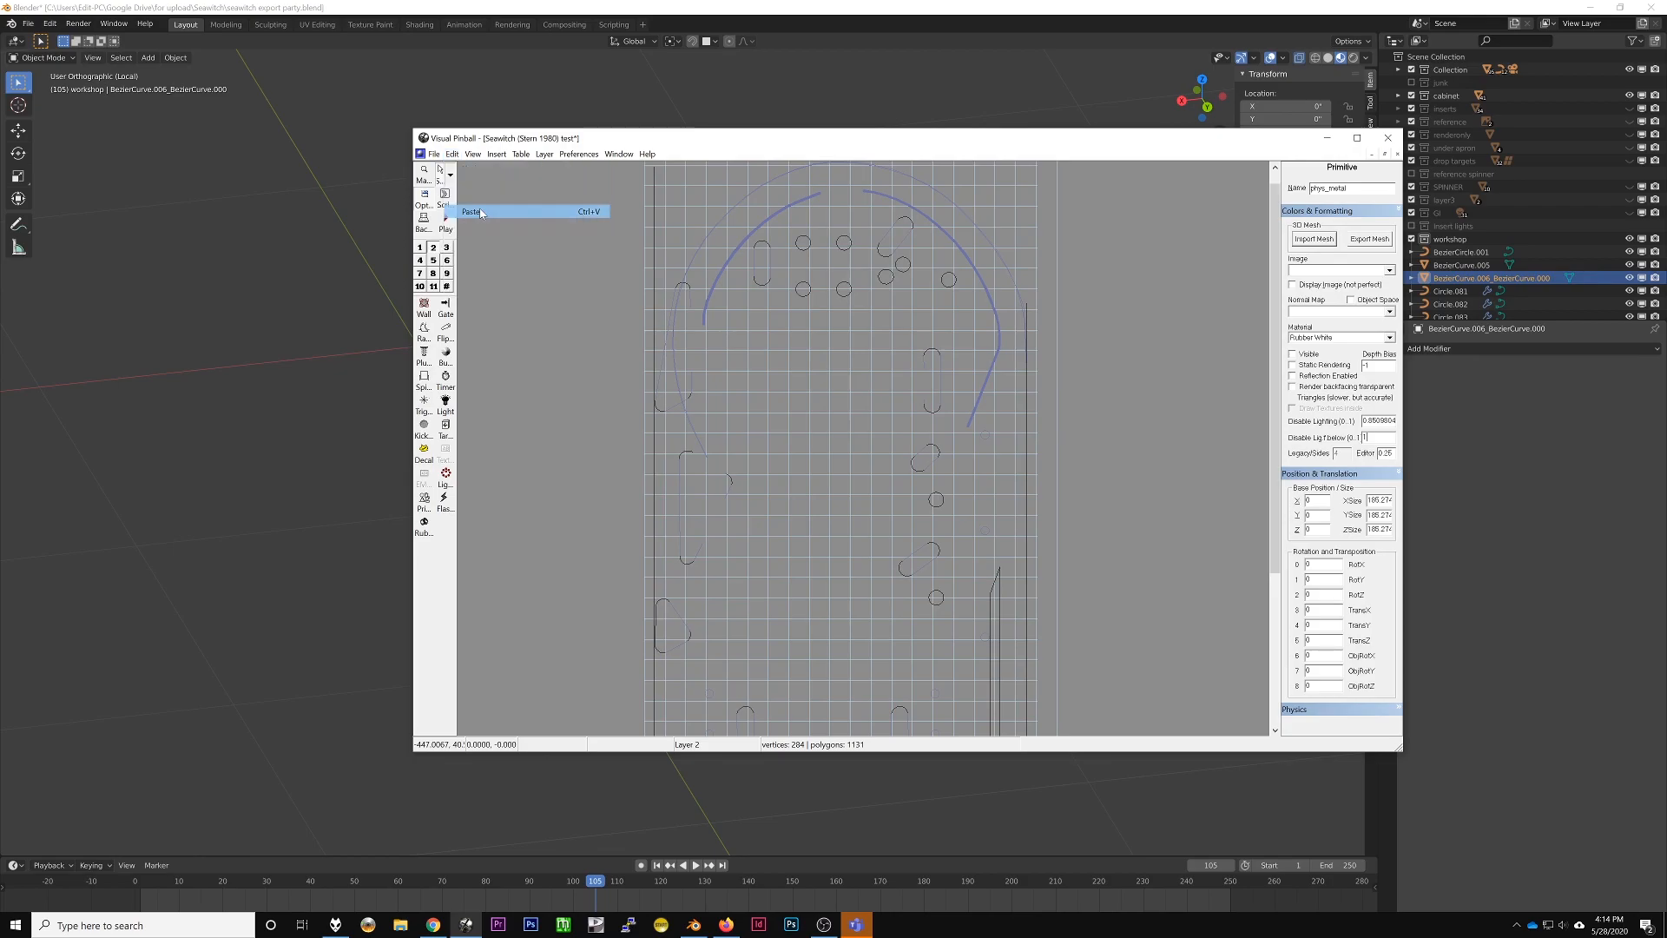
# Step: Import the second metal mesh OBJ into the duplicated primitive at the primitive's position, and save the table
pyautogui.click(1313, 238)
pyautogui.click(683, 197)
pyautogui.doubleClick(523, 192)
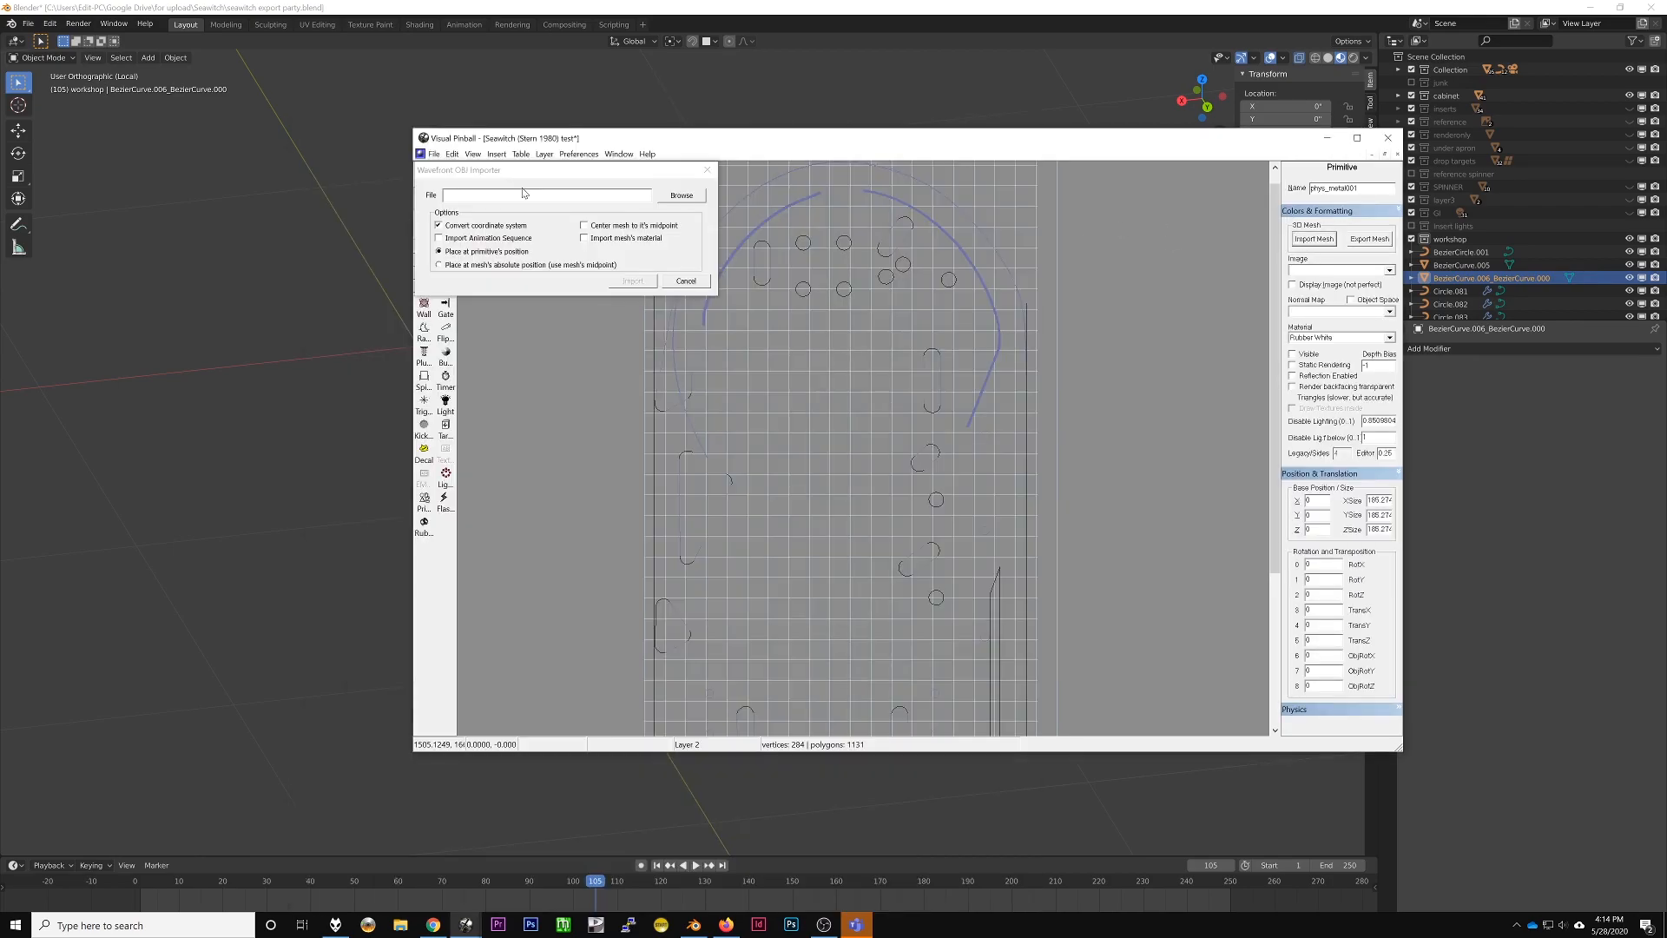
pyautogui.click(632, 280)
pyautogui.scroll(-4, 736, 406)
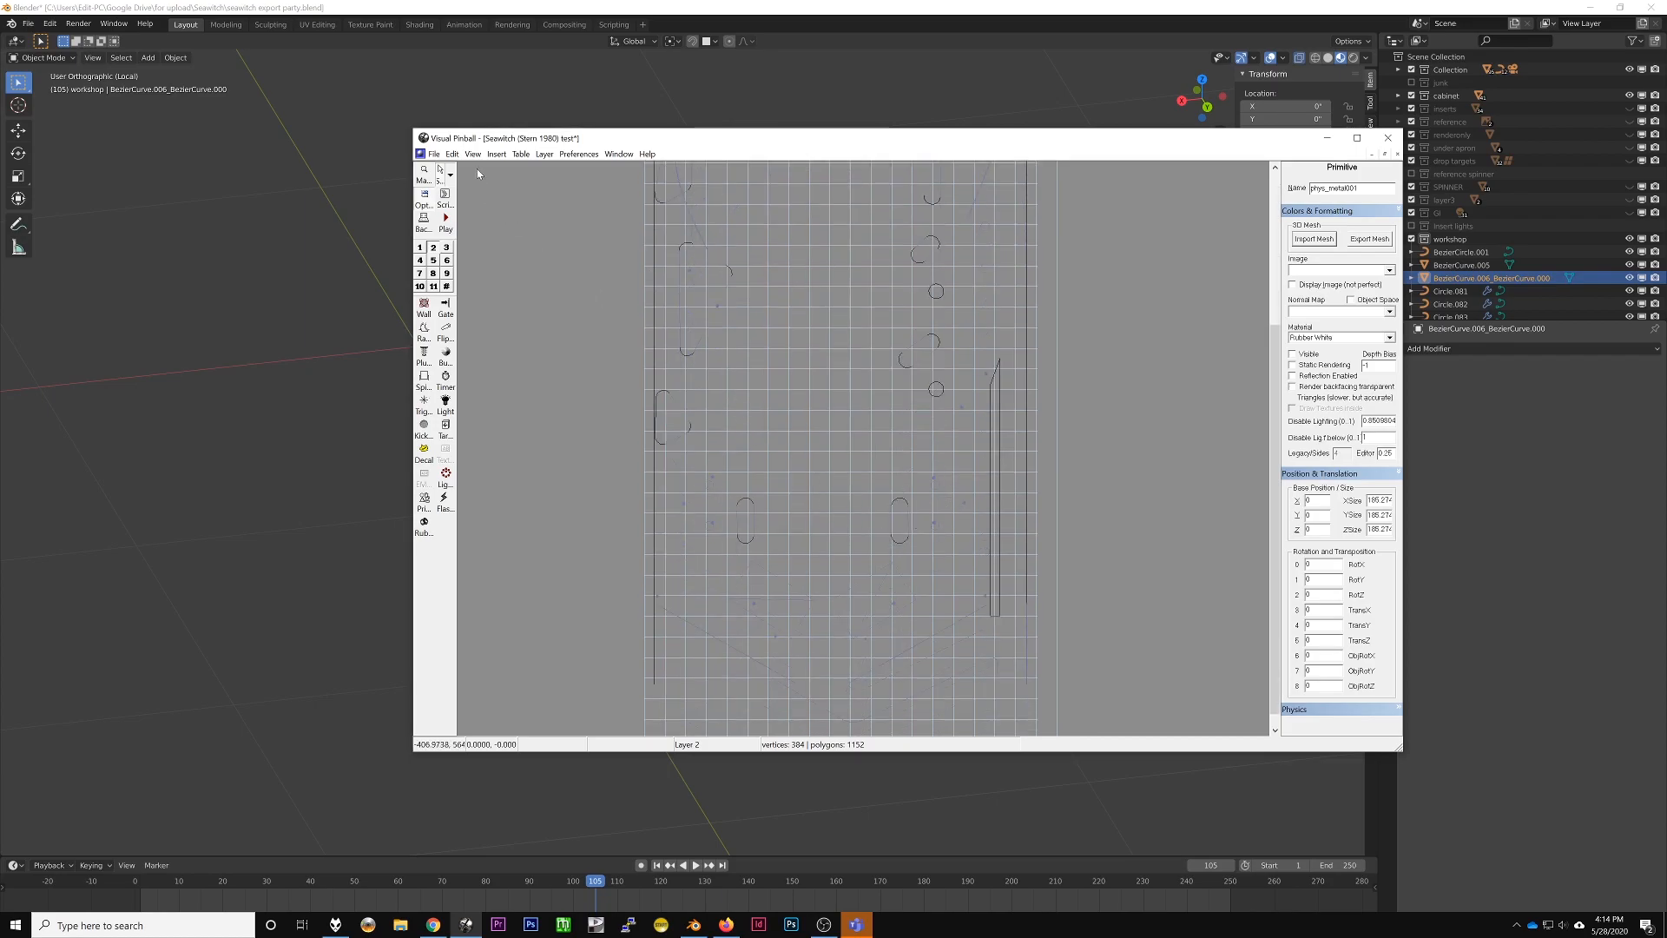
pyautogui.click(433, 154)
pyautogui.click(444, 211)
# Step: Duplicate the second metal primitive and import the third metal mesh from the Seawitch physics folder into the copy
pyautogui.click(453, 155)
pyautogui.click(471, 197)
pyautogui.click(453, 154)
pyautogui.click(507, 212)
pyautogui.click(1313, 239)
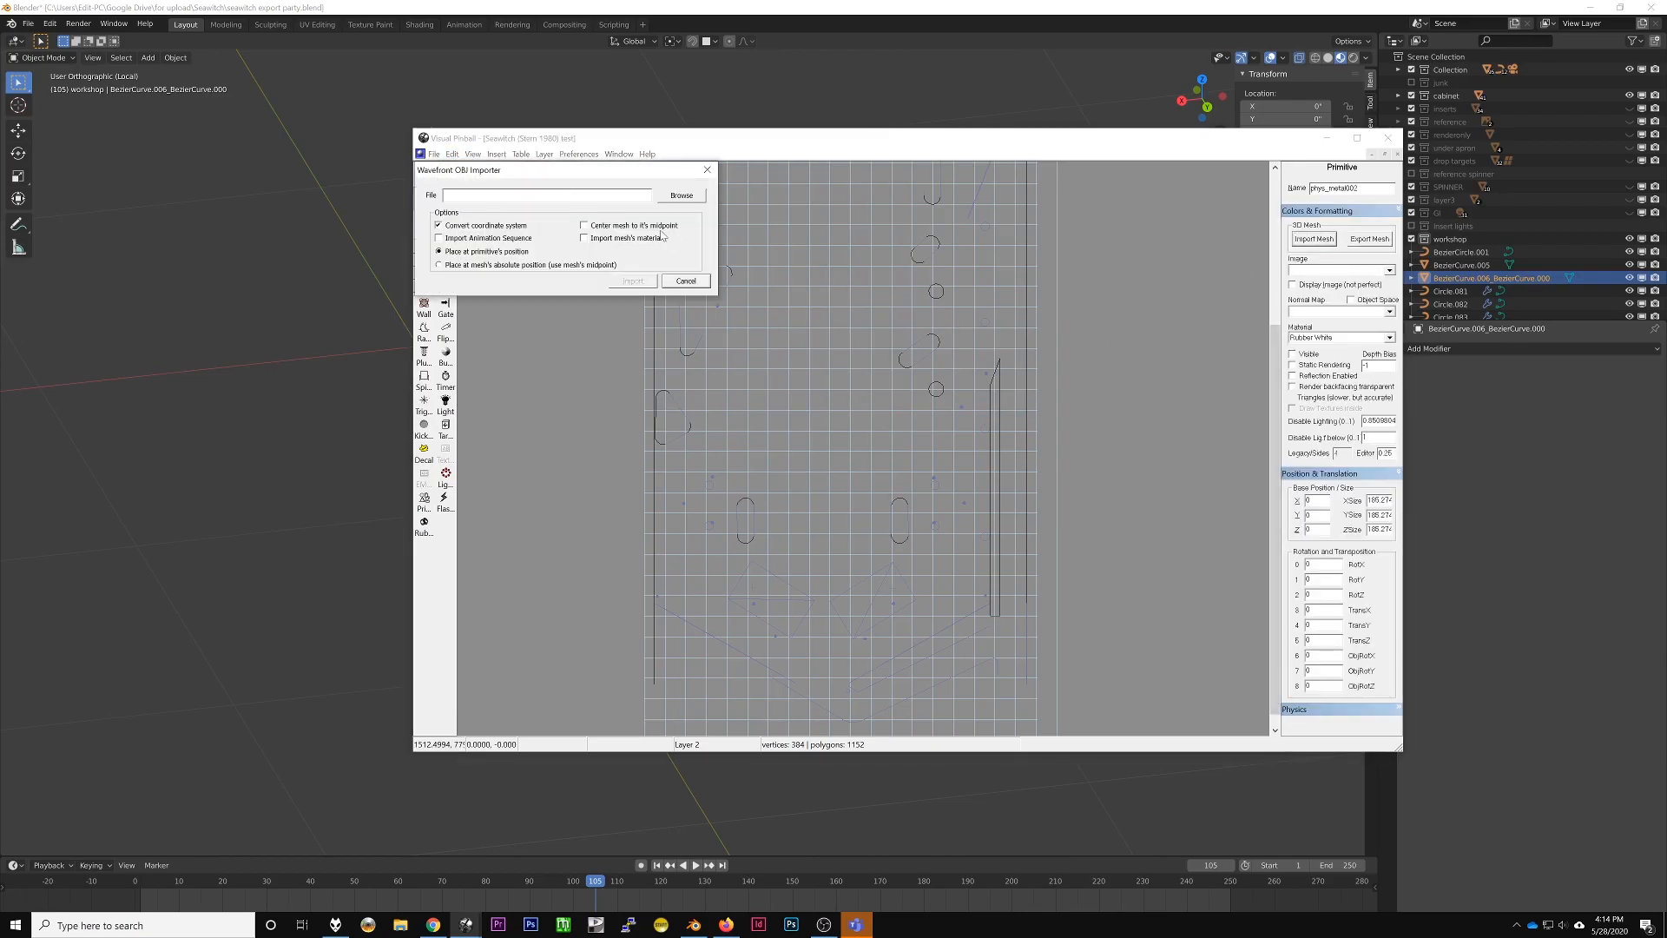
pyautogui.click(680, 192)
pyautogui.doubleClick(590, 206)
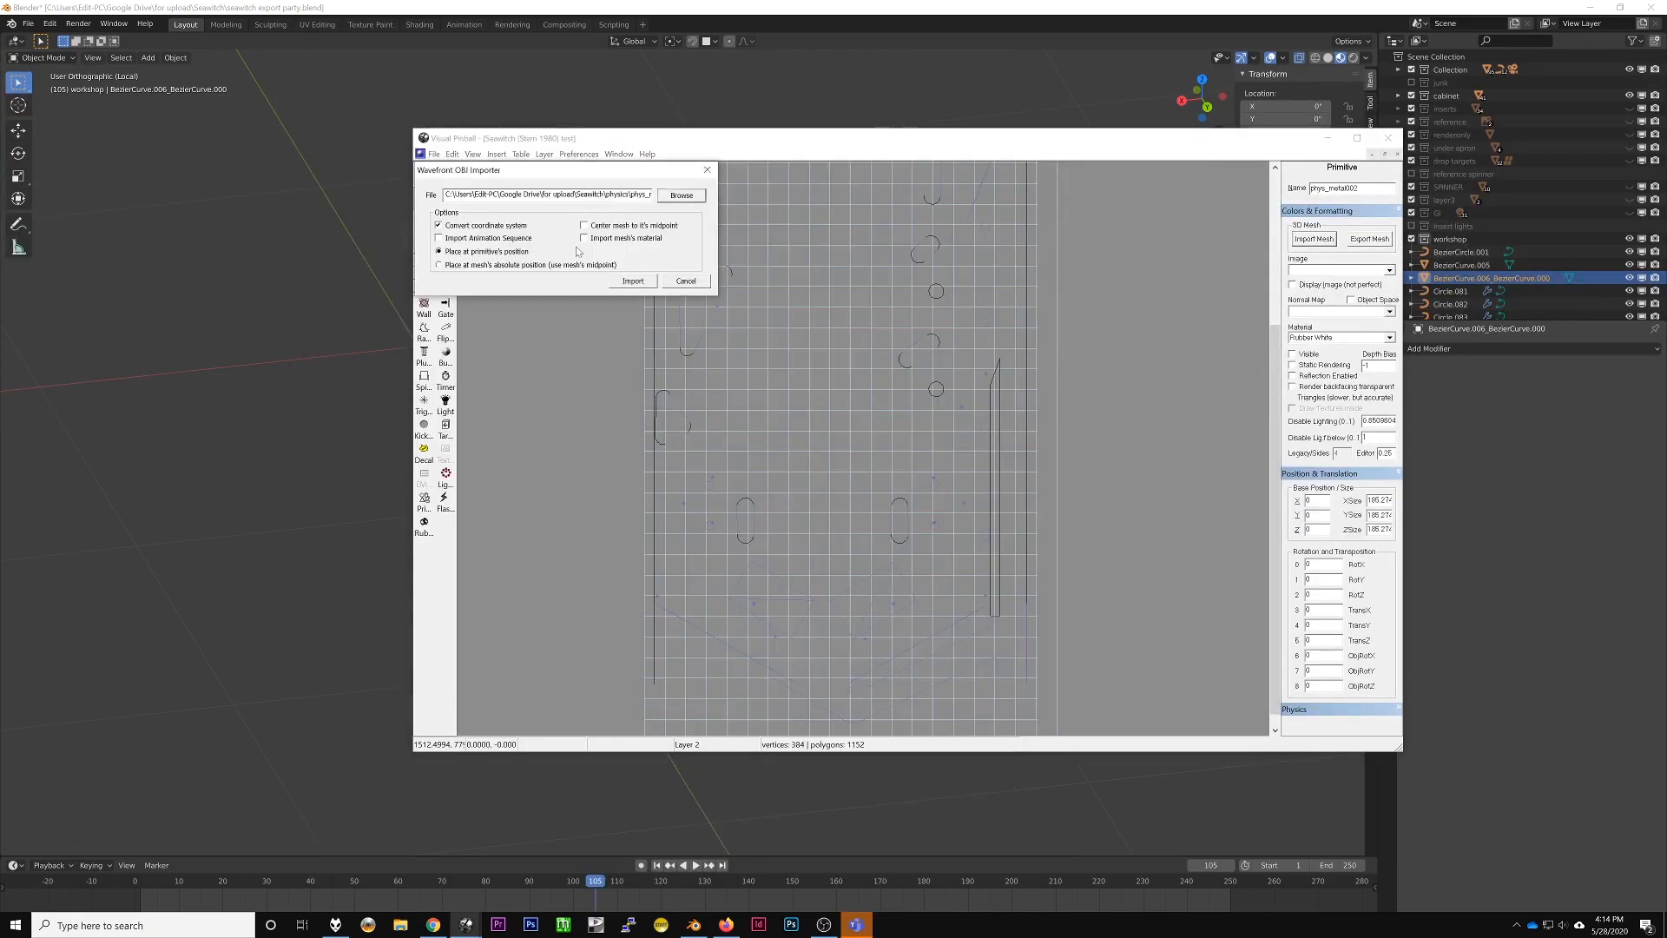
pyautogui.click(633, 279)
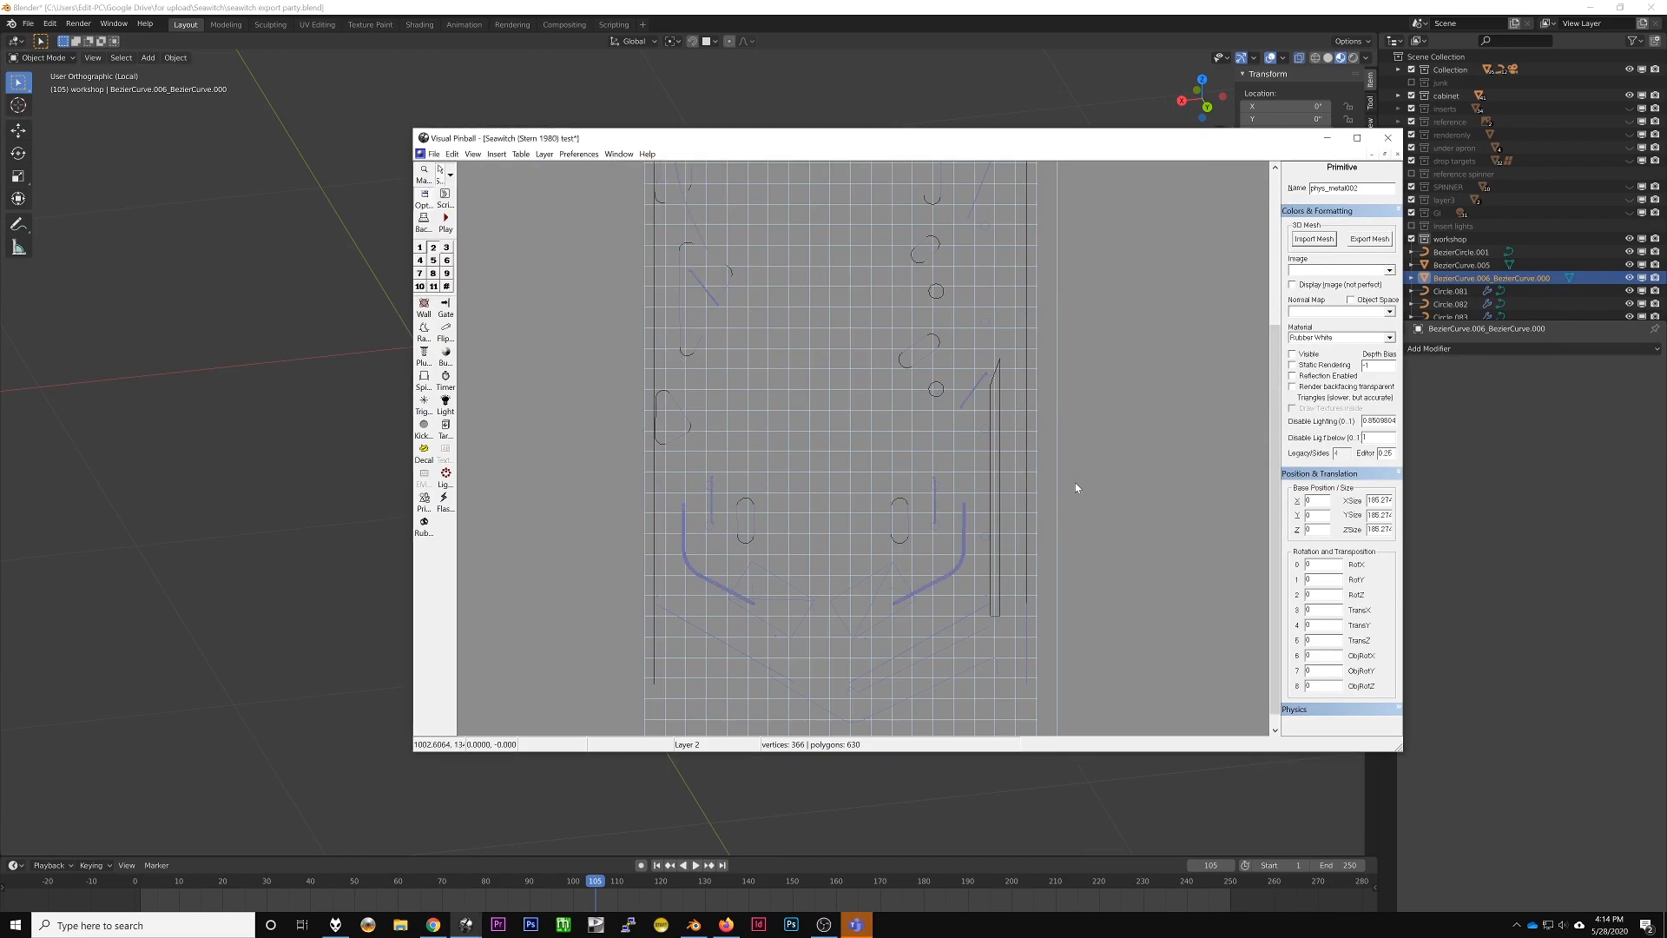
# Step: Make the phys_metal primitive and its two copies visible, and save the table
pyautogui.click(1292, 354)
pyautogui.click(708, 636)
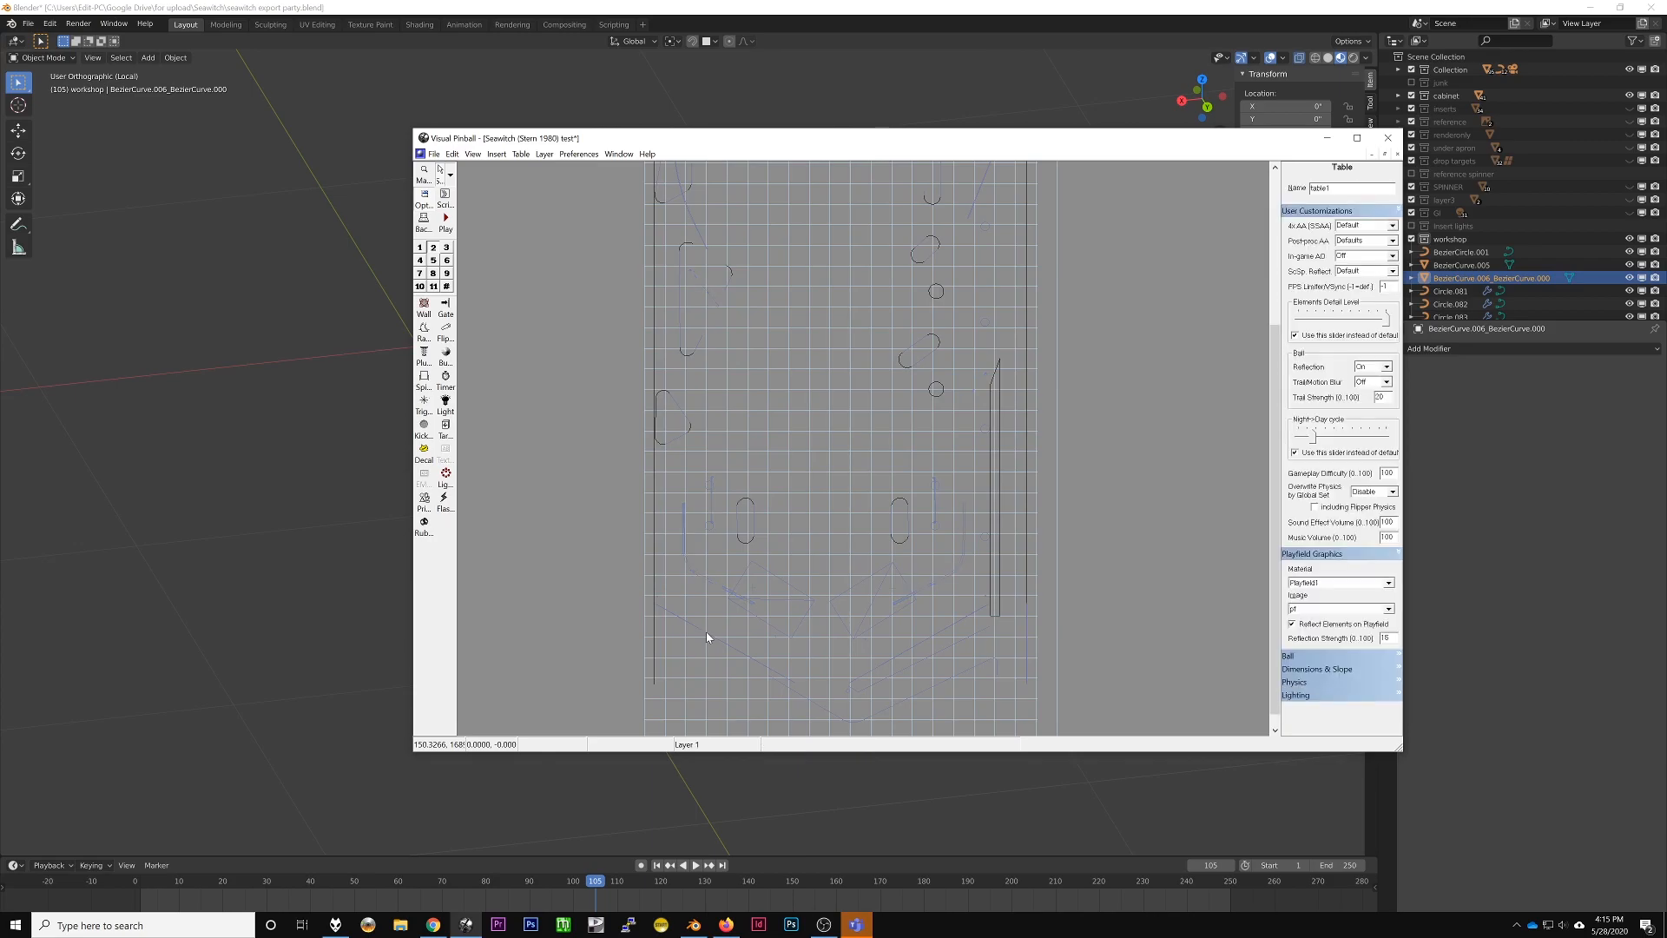
pyautogui.click(708, 636)
pyautogui.click(1293, 354)
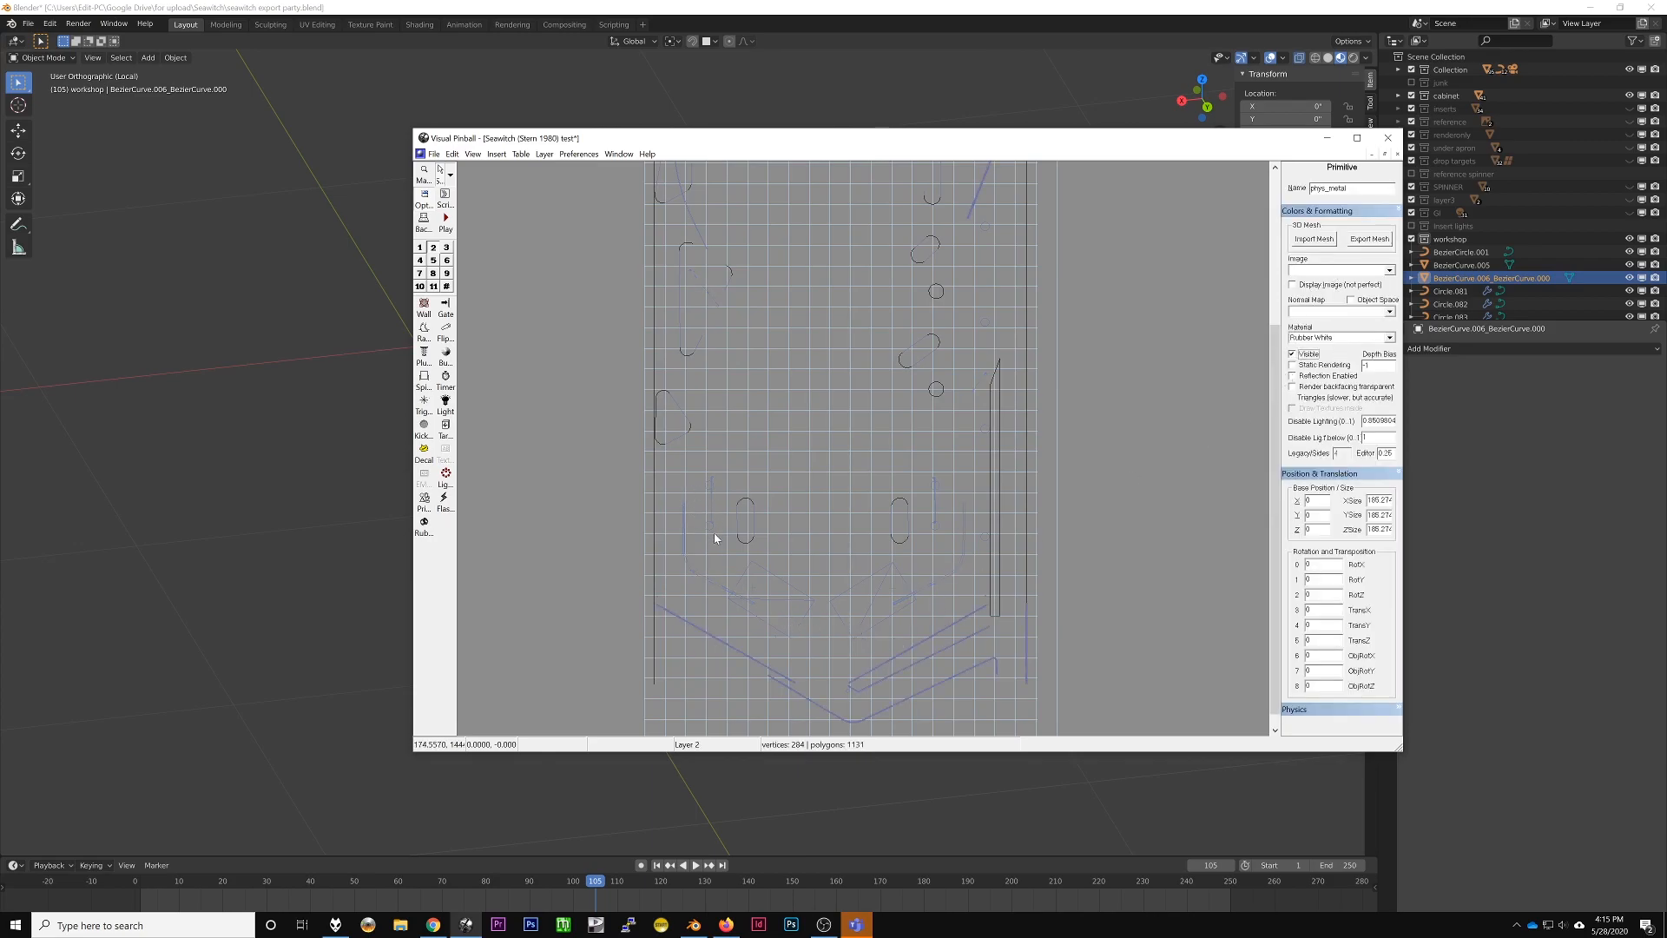
pyautogui.scroll(1, 721, 538)
pyautogui.scroll(1, 816, 512)
pyautogui.click(826, 396)
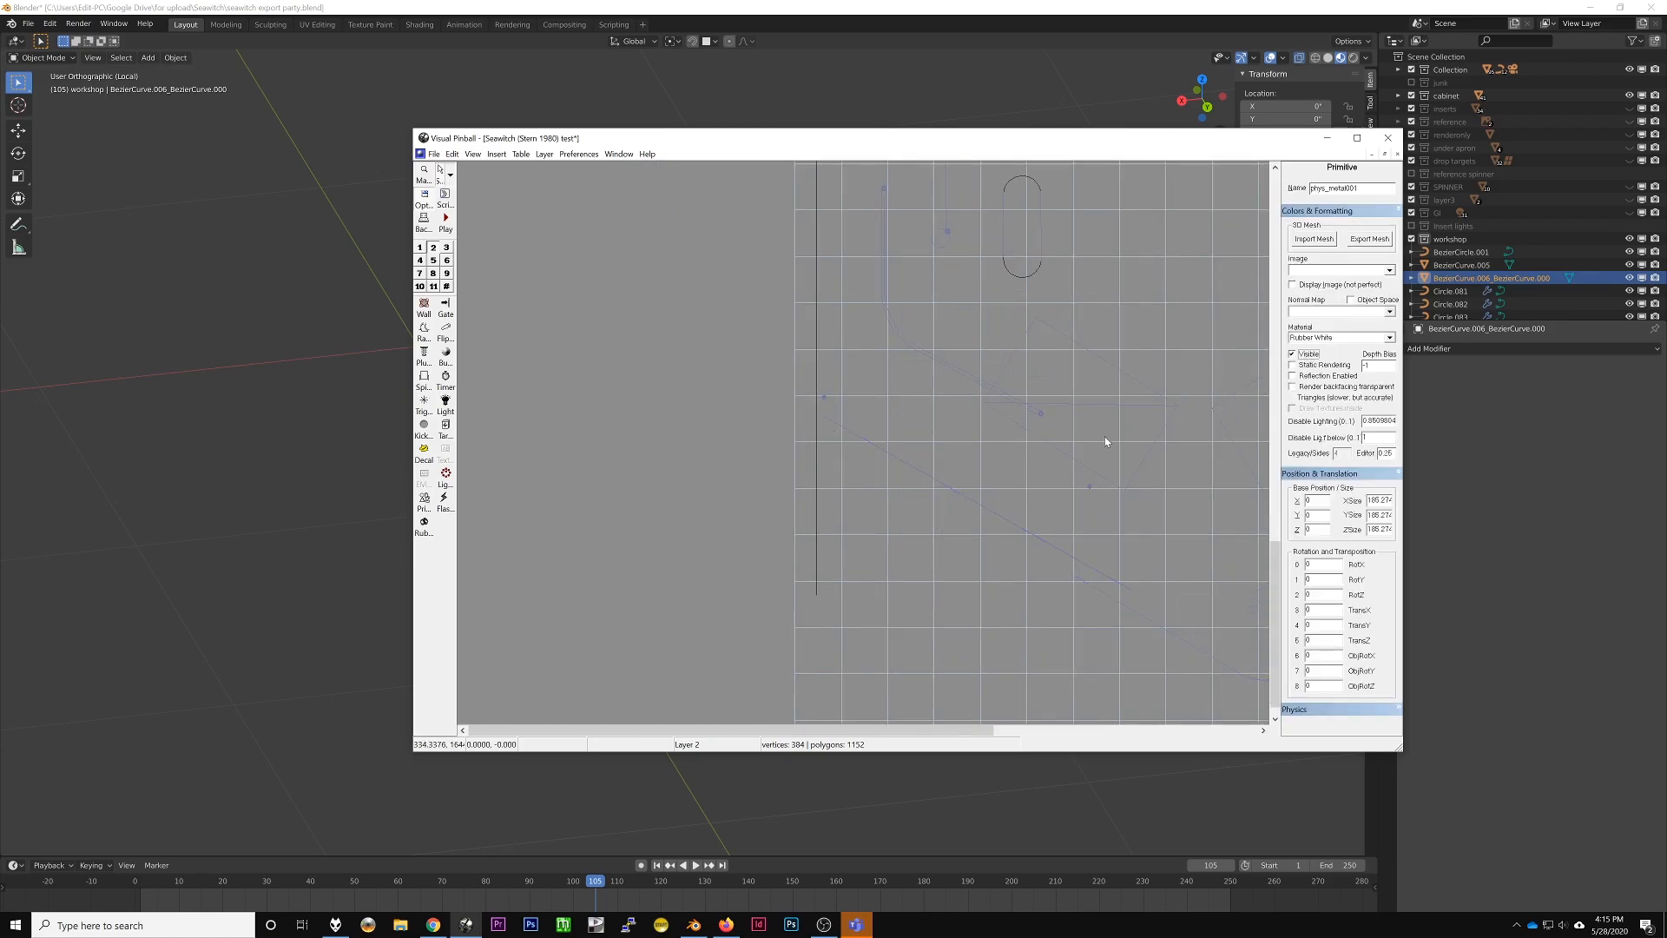
pyautogui.scroll(-1, 969, 388)
pyautogui.scroll(3, 936, 368)
pyautogui.scroll(2, 937, 368)
pyautogui.scroll(1, 942, 371)
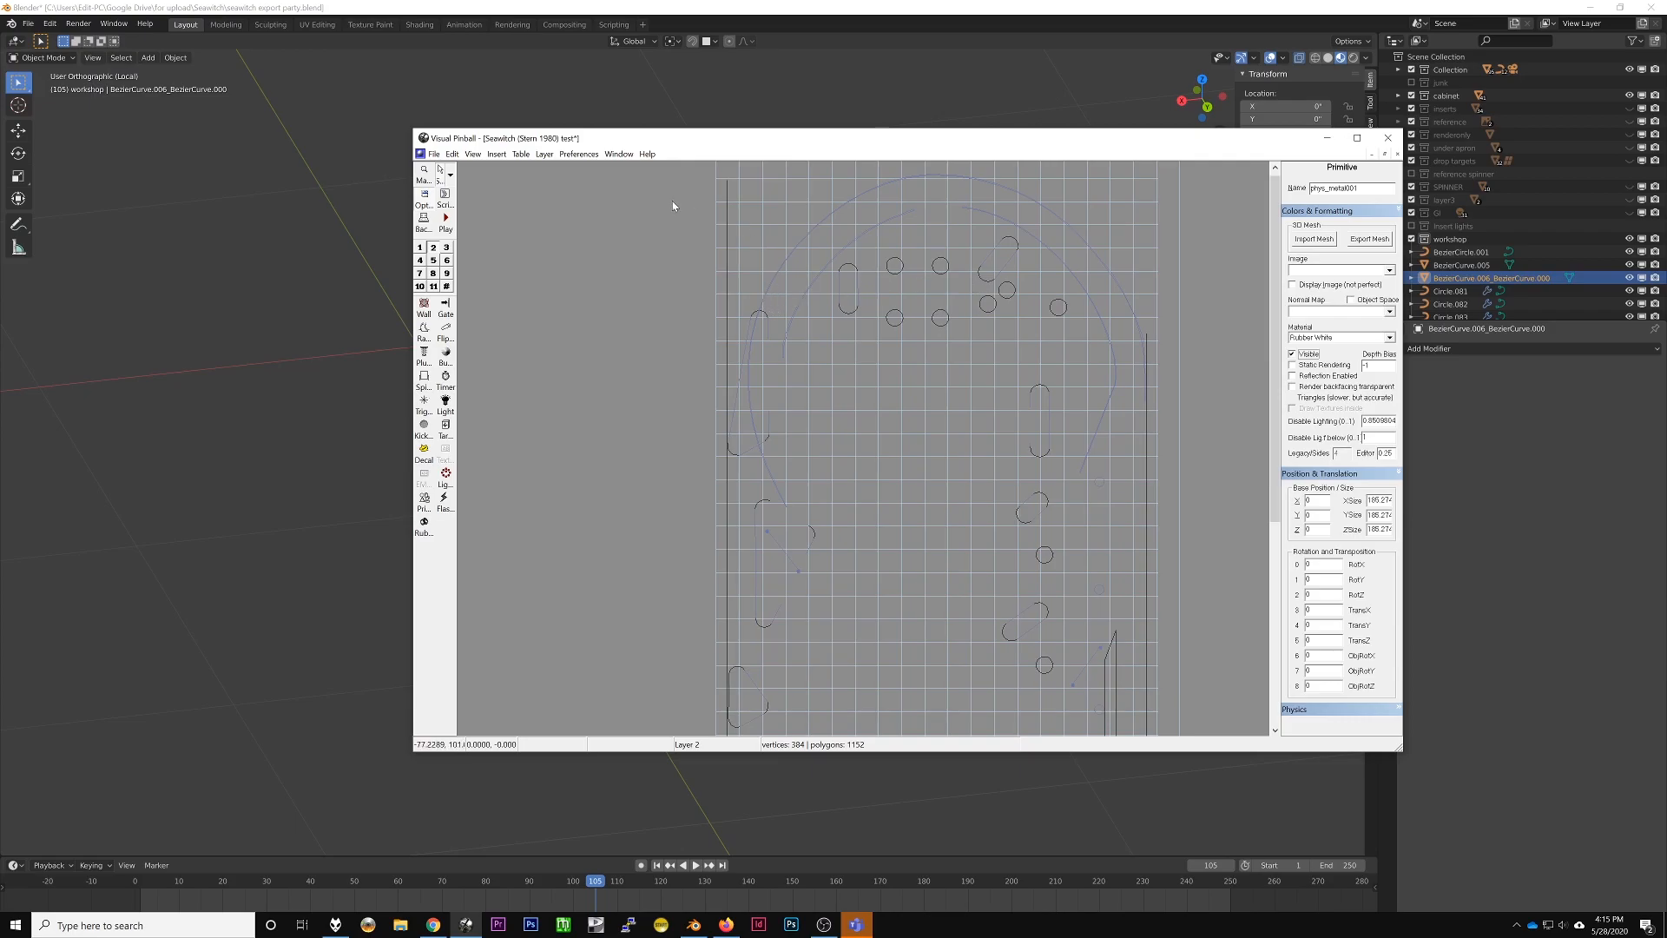
pyautogui.click(436, 154)
pyautogui.click(447, 211)
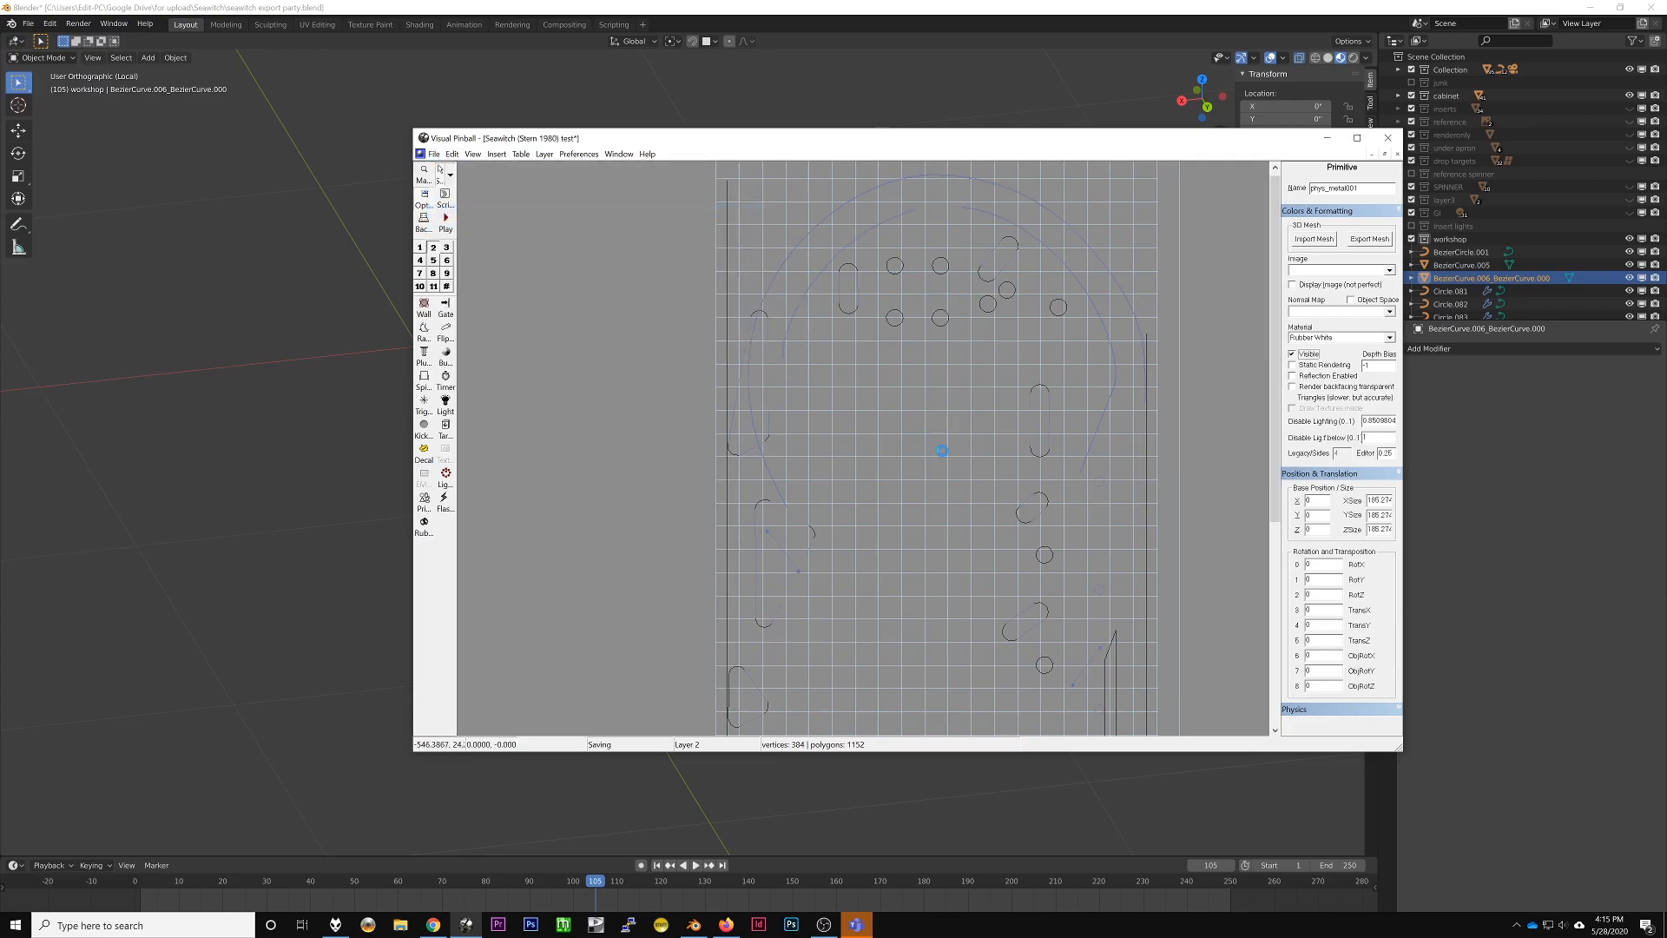